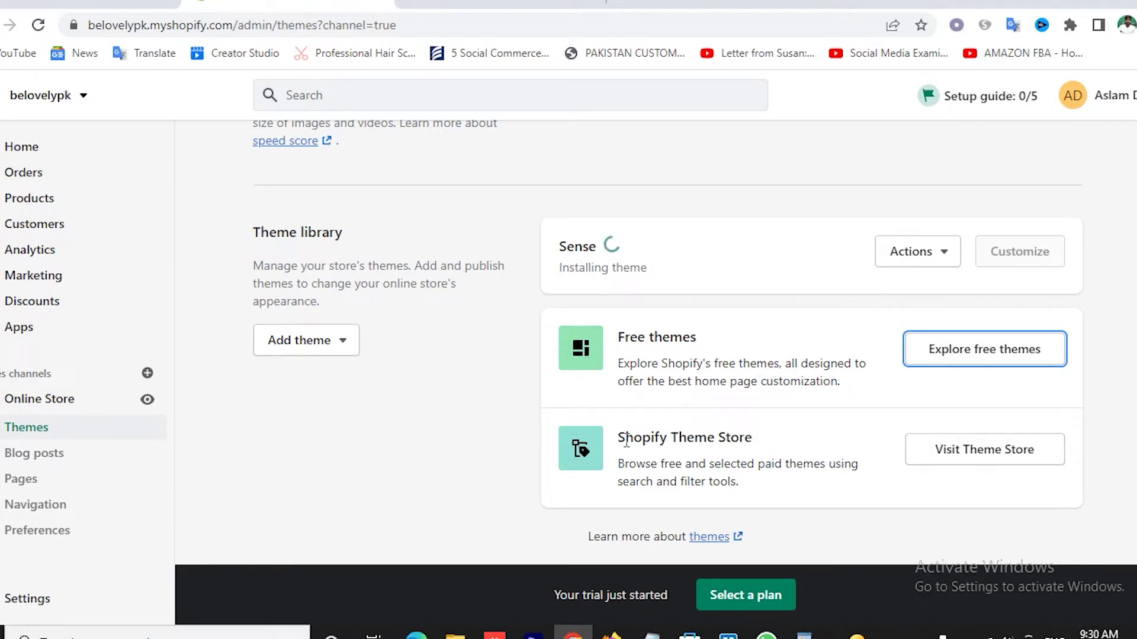
# - Open the Shopify Theme Store in a new tab
pyautogui.moveTo(617, 438); pyautogui.dragTo(769, 449)
pyautogui.click(744, 448)
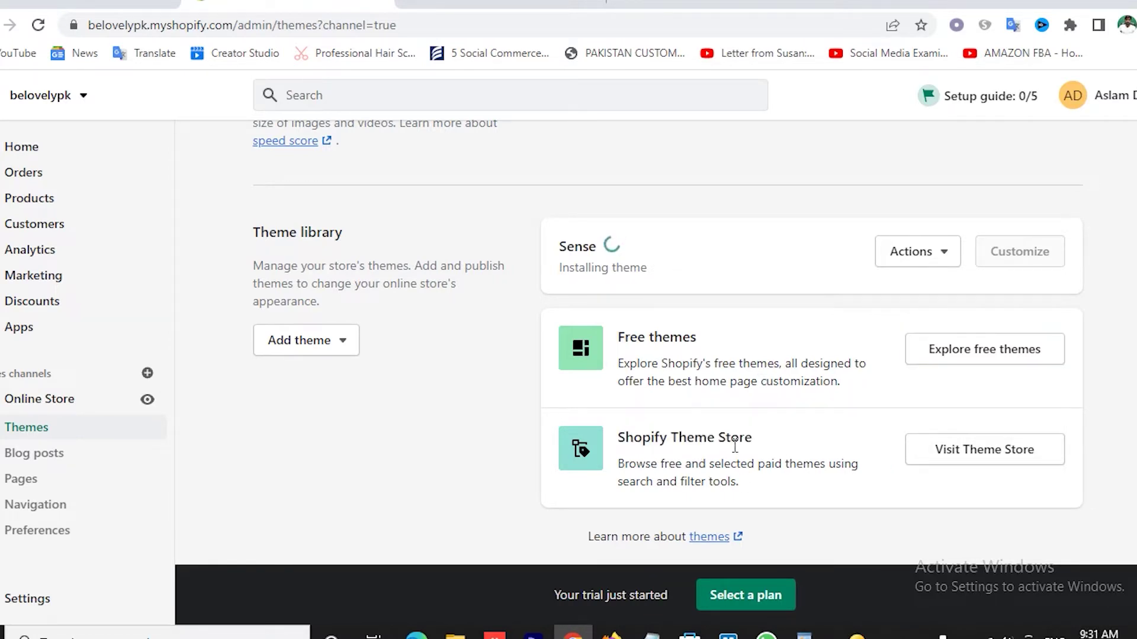
pyautogui.click(978, 460)
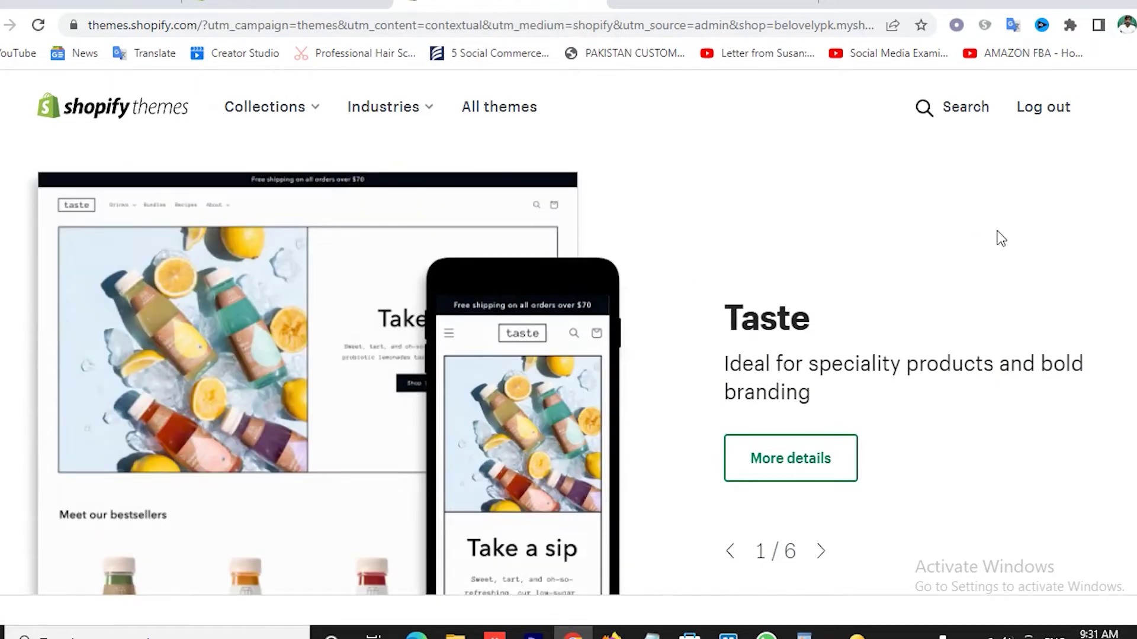
# - Browse the paid theme rows, then return to the featured Taste theme carousel
pyautogui.scroll(-8, 999, 240)
pyautogui.scroll(4, 997, 241)
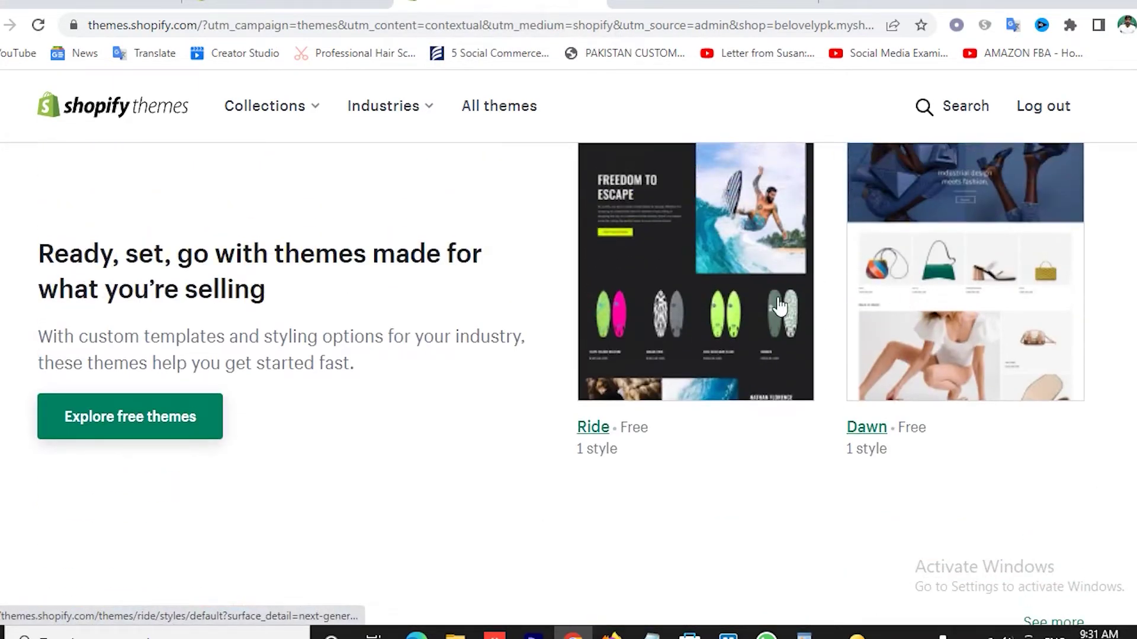
pyautogui.scroll(3, 657, 450)
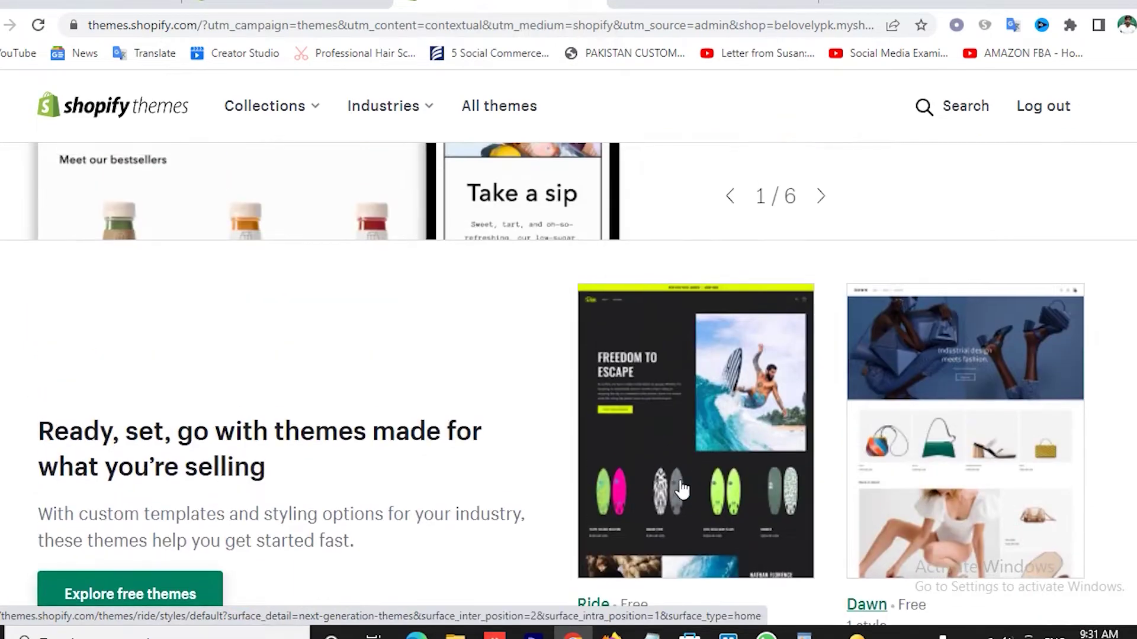
pyautogui.scroll(-5, 992, 398)
pyautogui.scroll(-7, 919, 402)
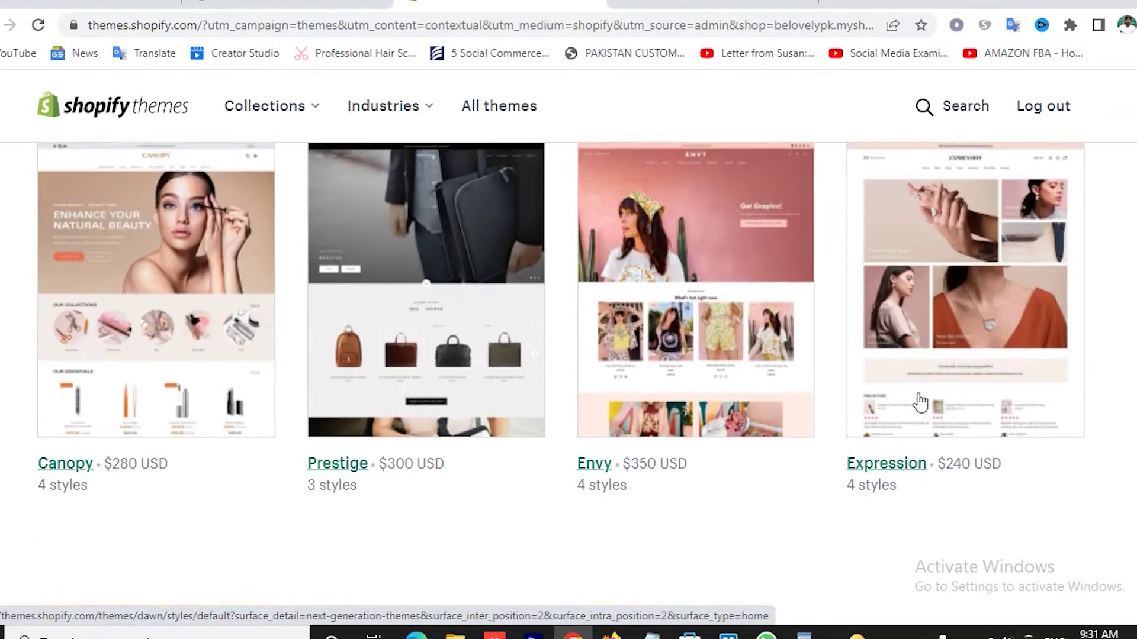
pyautogui.scroll(-2, 601, 426)
pyautogui.scroll(2, 90, 489)
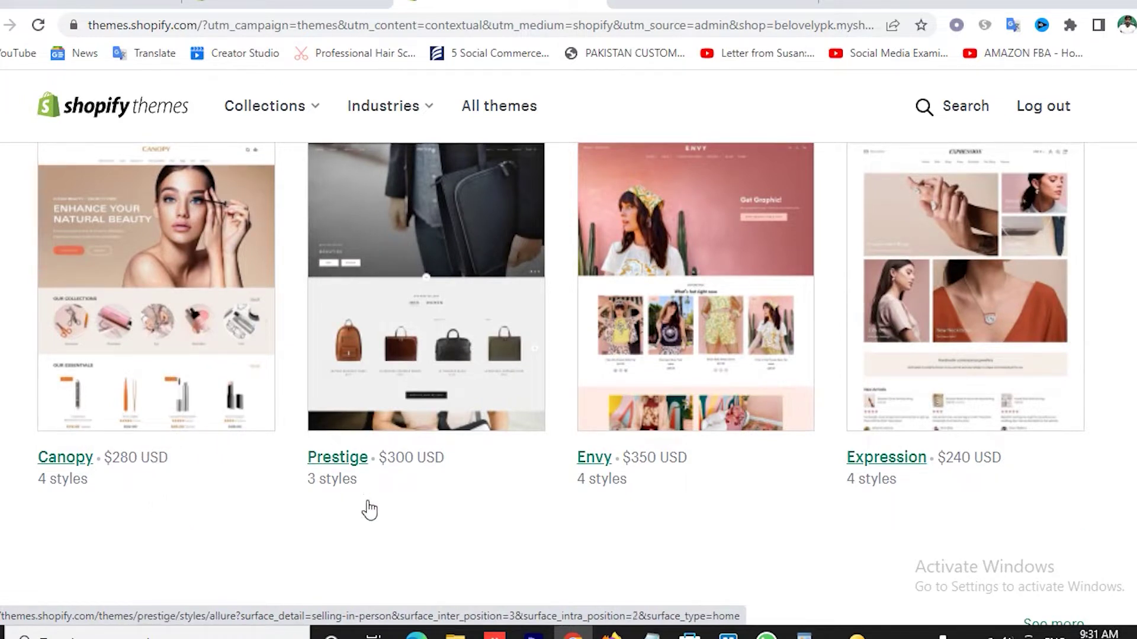
pyautogui.scroll(2, 406, 462)
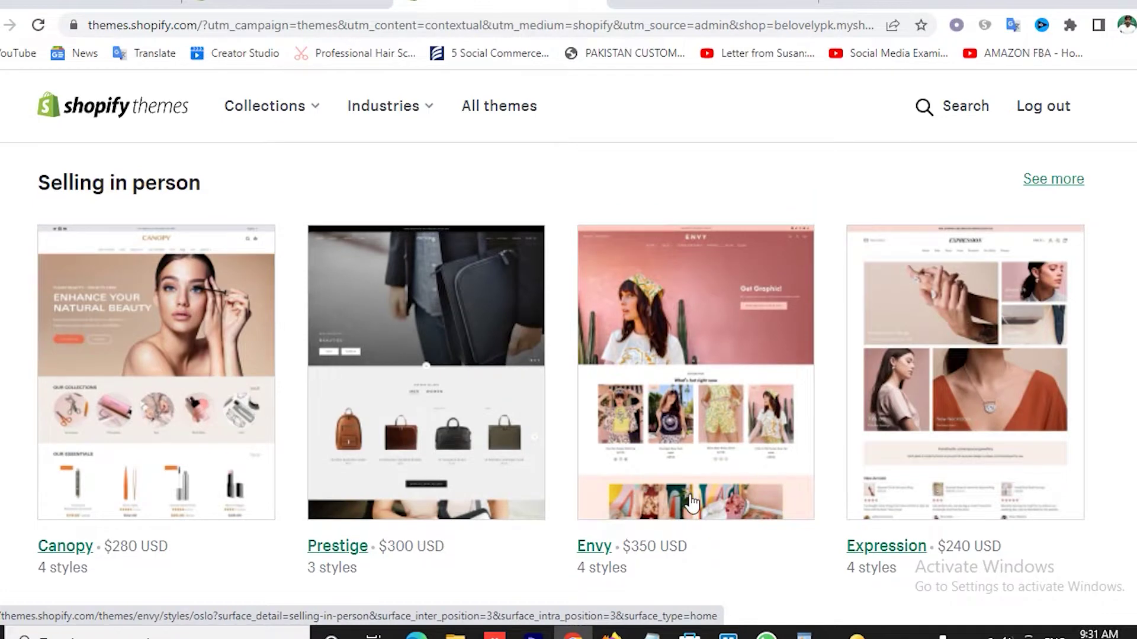
pyautogui.scroll(-10, 690, 503)
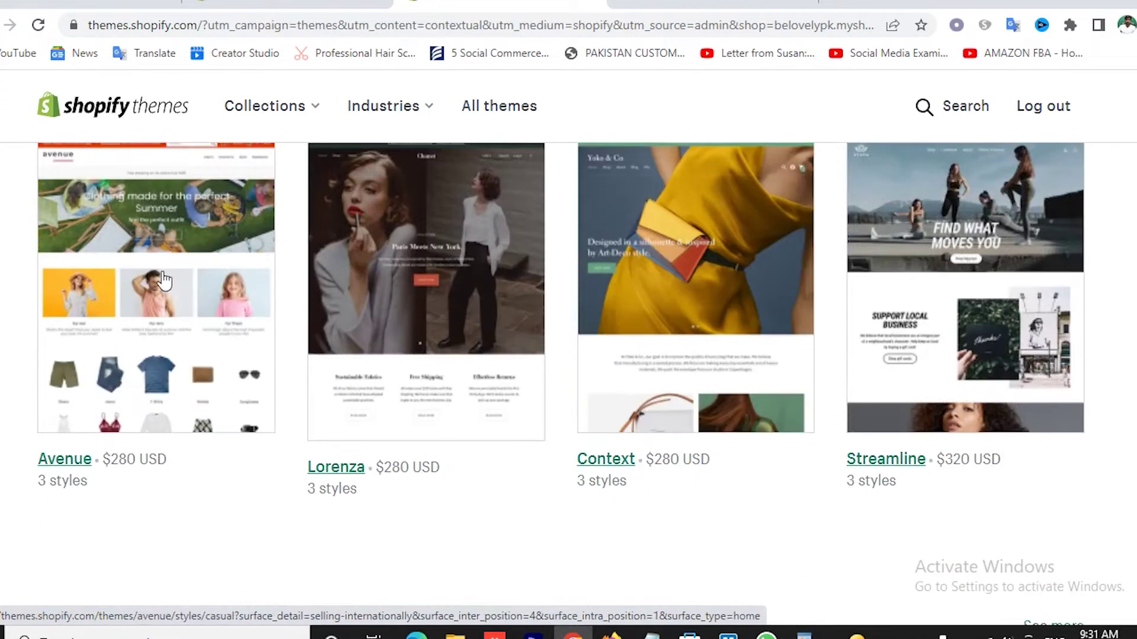
pyautogui.scroll(2, 277, 282)
pyautogui.scroll(-2, 278, 284)
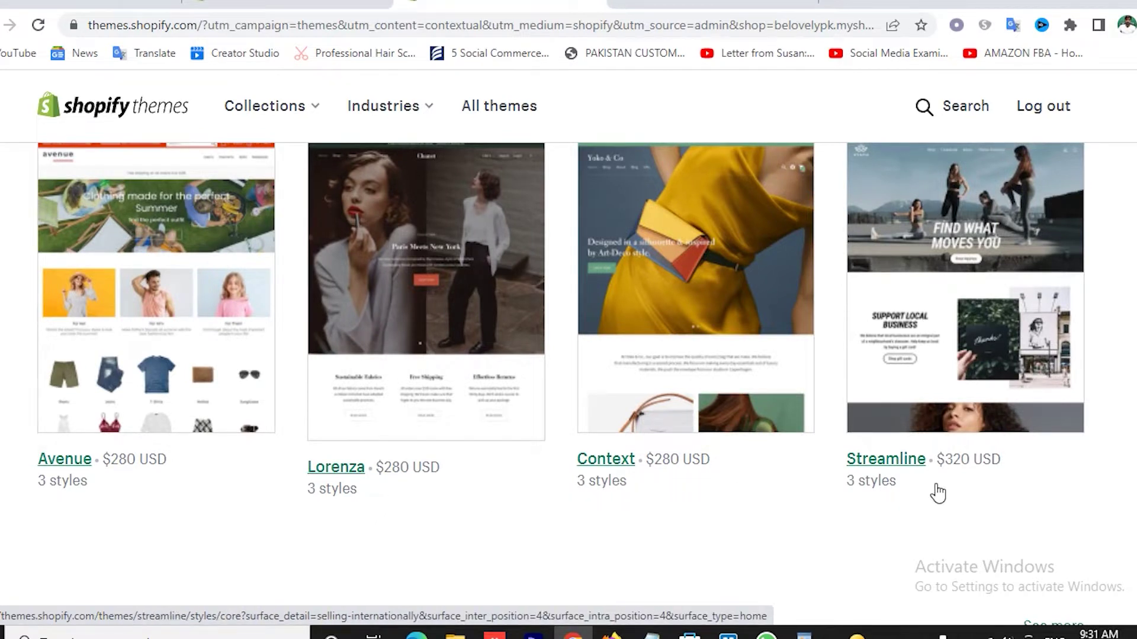
pyautogui.scroll(2, 938, 493)
pyautogui.scroll(-4, 592, 426)
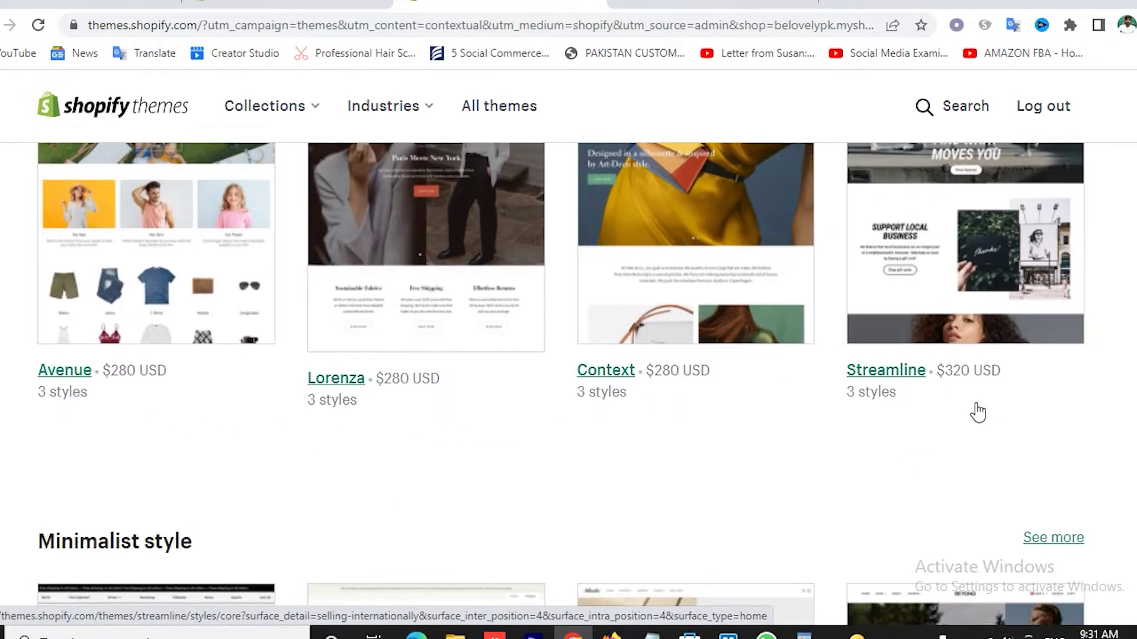
pyautogui.scroll(-5, 975, 411)
pyautogui.scroll(-2, 801, 507)
pyautogui.scroll(-1, 804, 499)
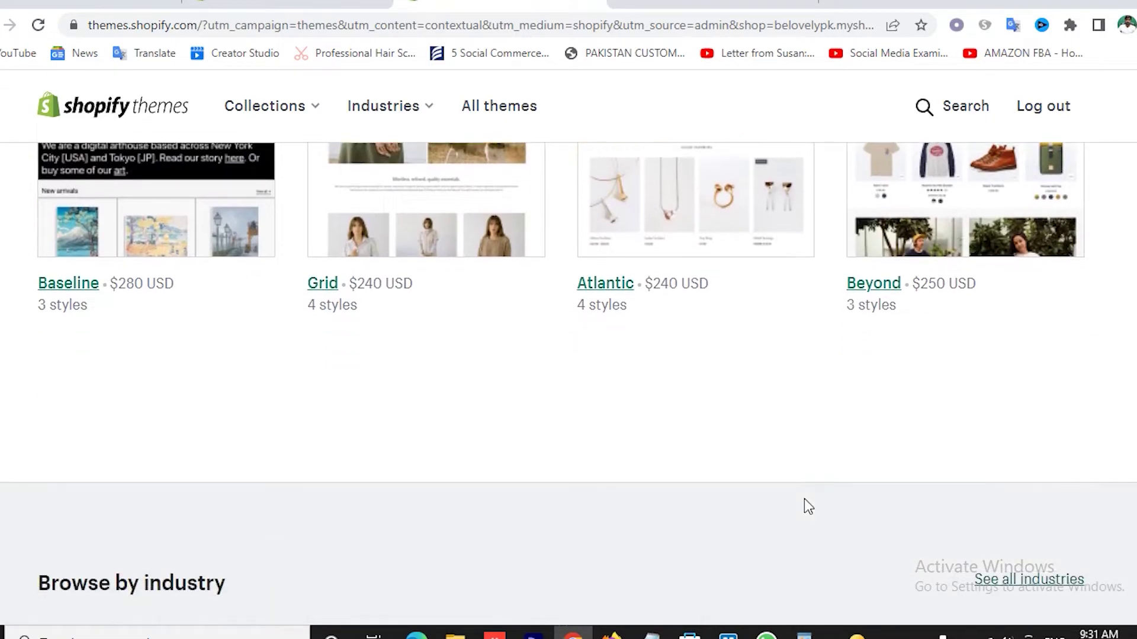
pyautogui.scroll(1, 441, 363)
pyautogui.scroll(15, 441, 363)
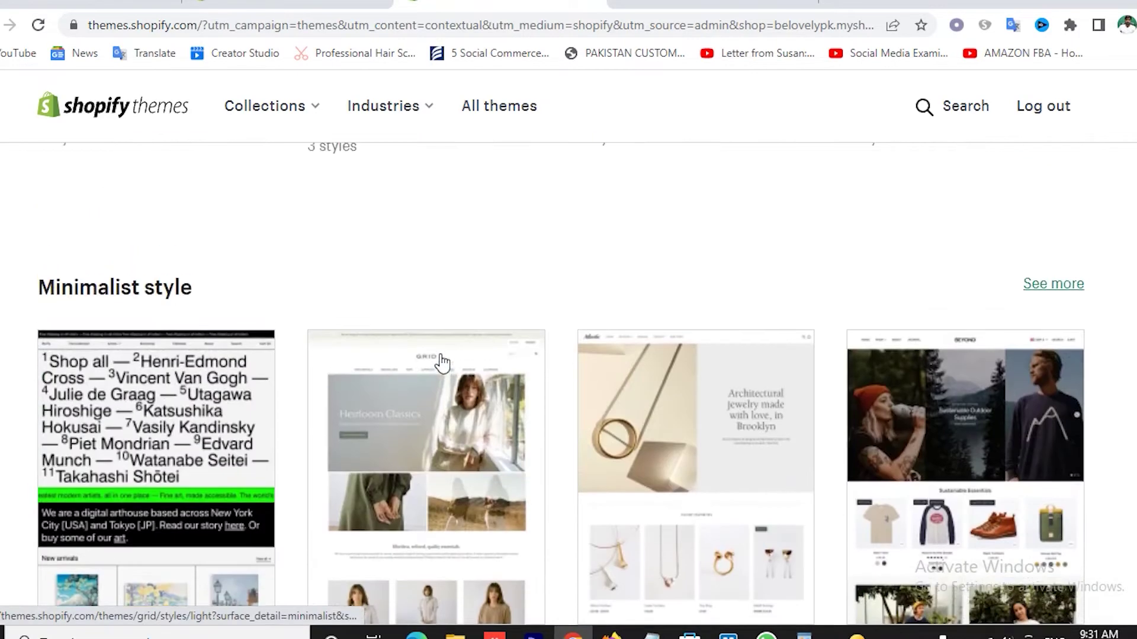
pyautogui.scroll(5, 438, 359)
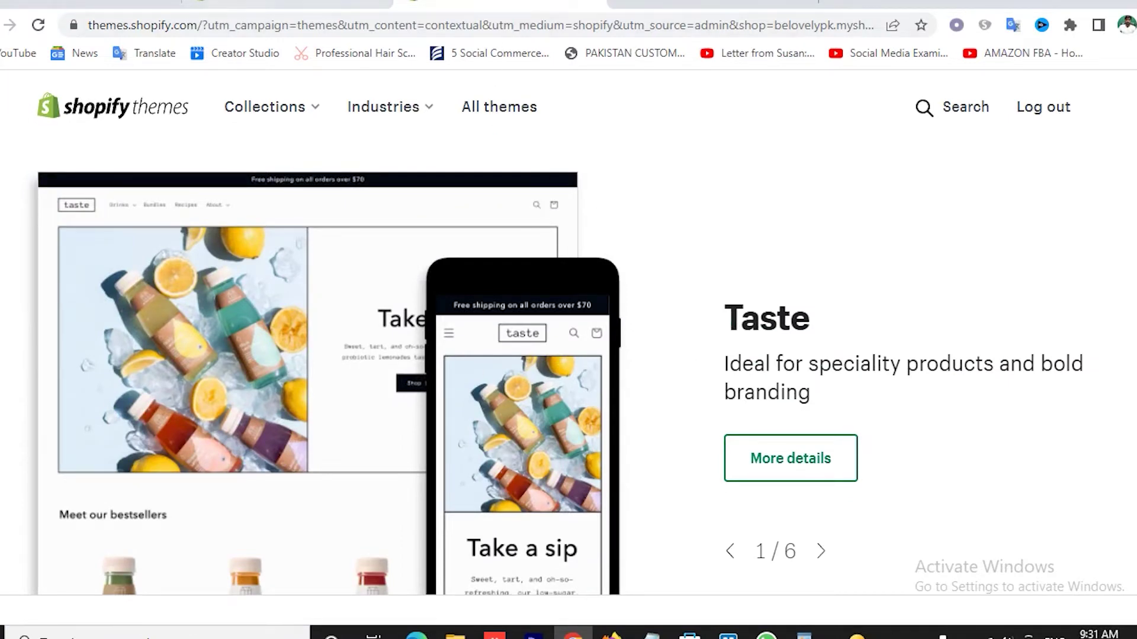
# - Publish the Sense 3.0.0 theme, replacing Dawn as the belovelypk store's current theme
pyautogui.click(199, 3)
pyautogui.scroll(5, 806, 379)
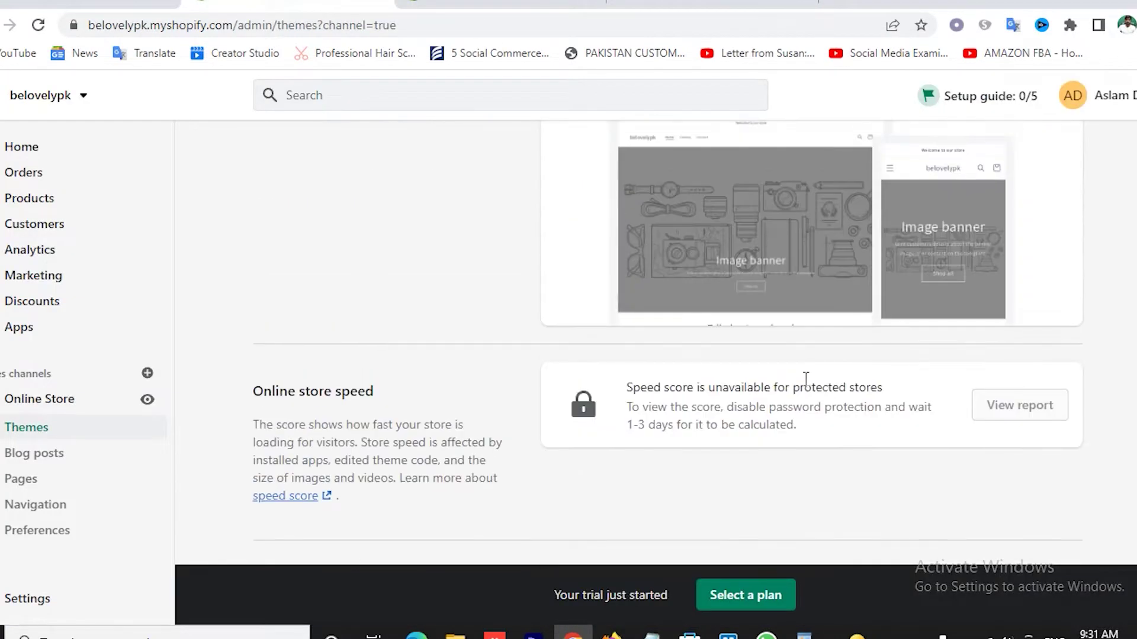
pyautogui.scroll(5, 806, 402)
pyautogui.scroll(-10, 805, 401)
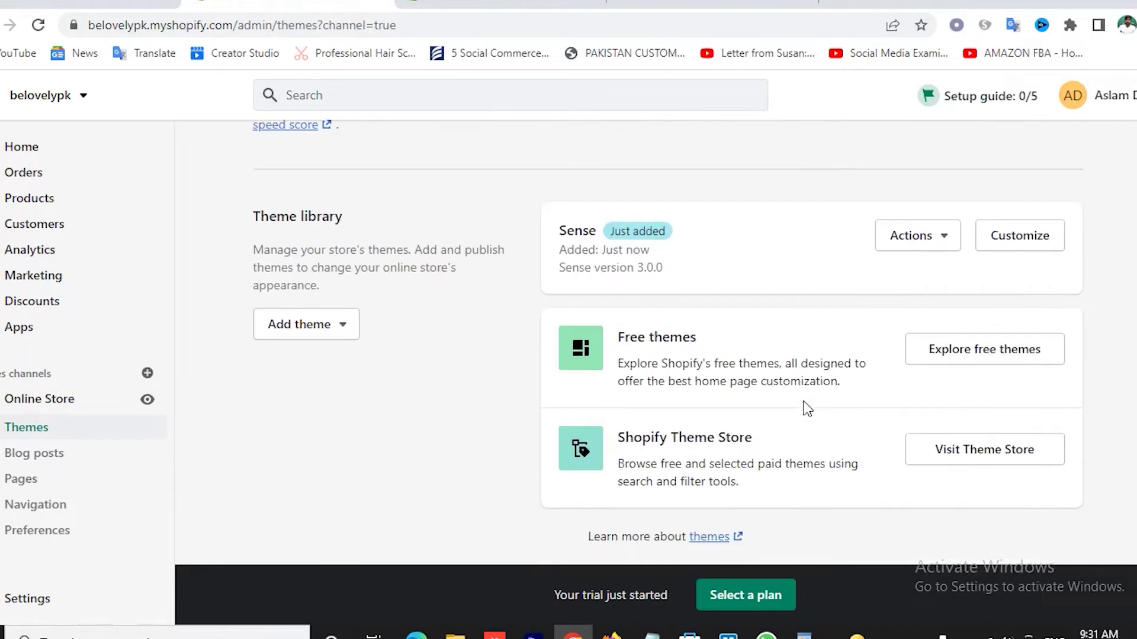
pyautogui.scroll(3, 679, 351)
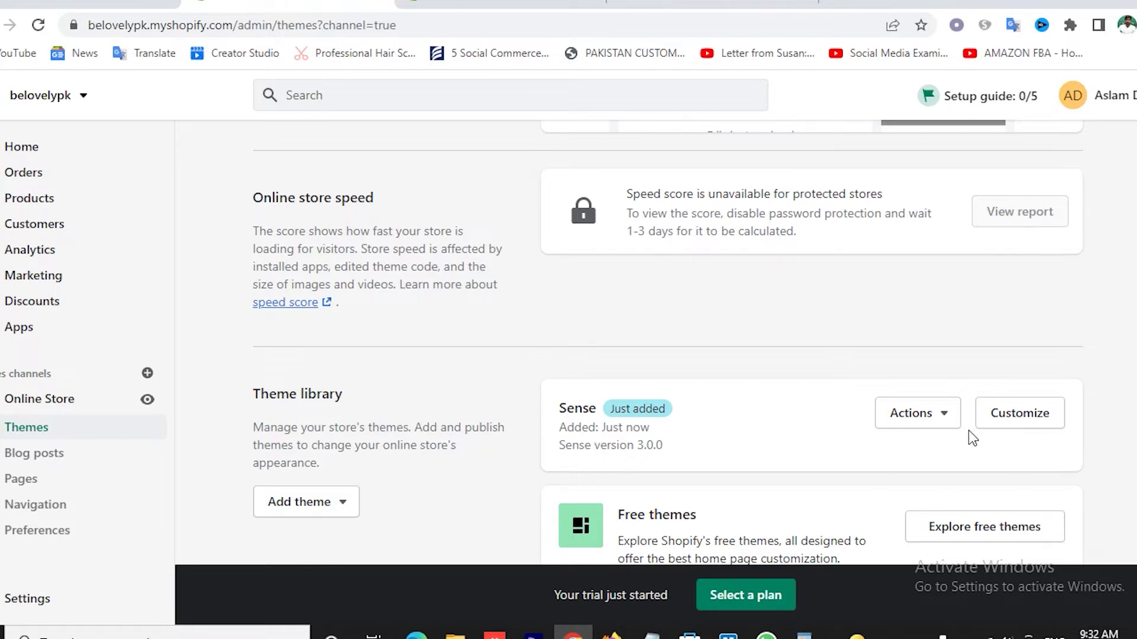
pyautogui.click(944, 425)
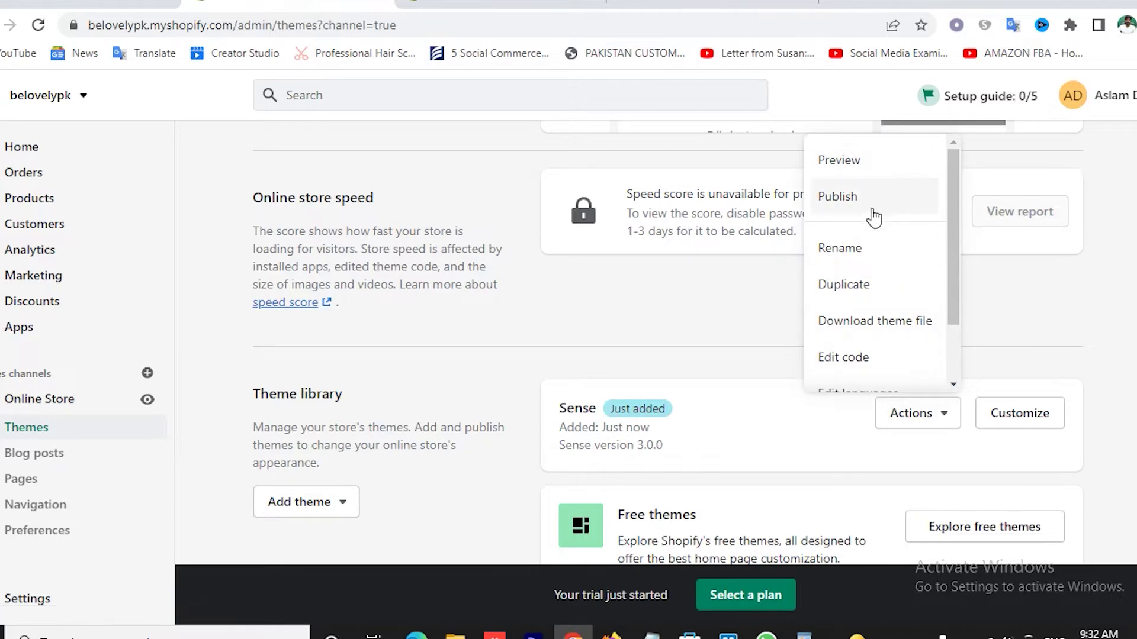
pyautogui.click(843, 196)
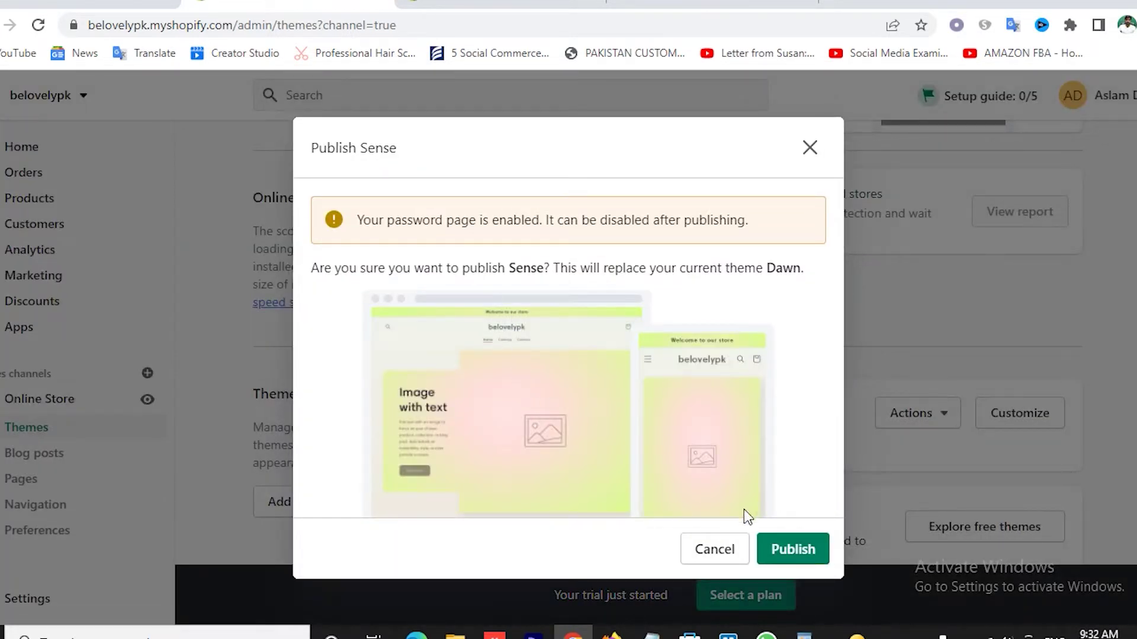
pyautogui.click(786, 551)
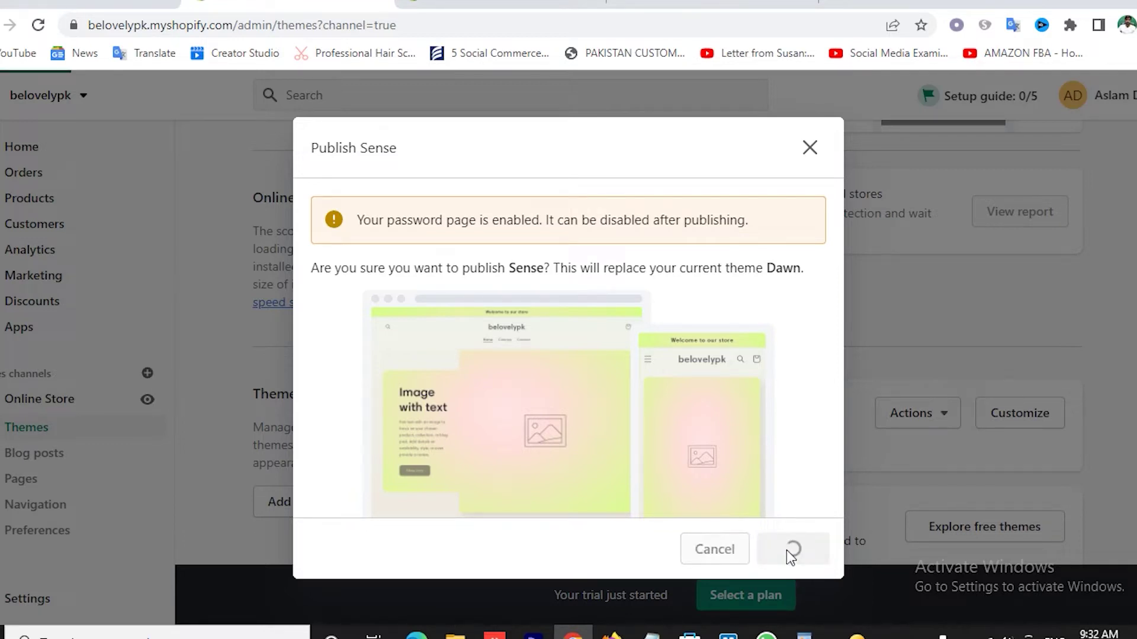
pyautogui.scroll(3, 616, 367)
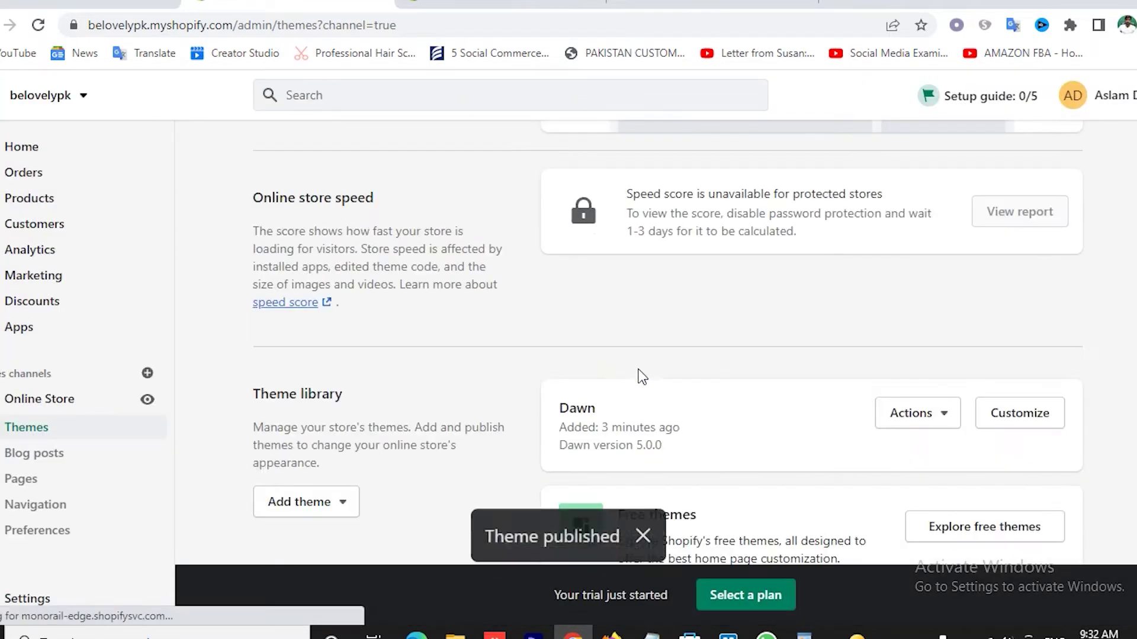
pyautogui.scroll(8, 663, 553)
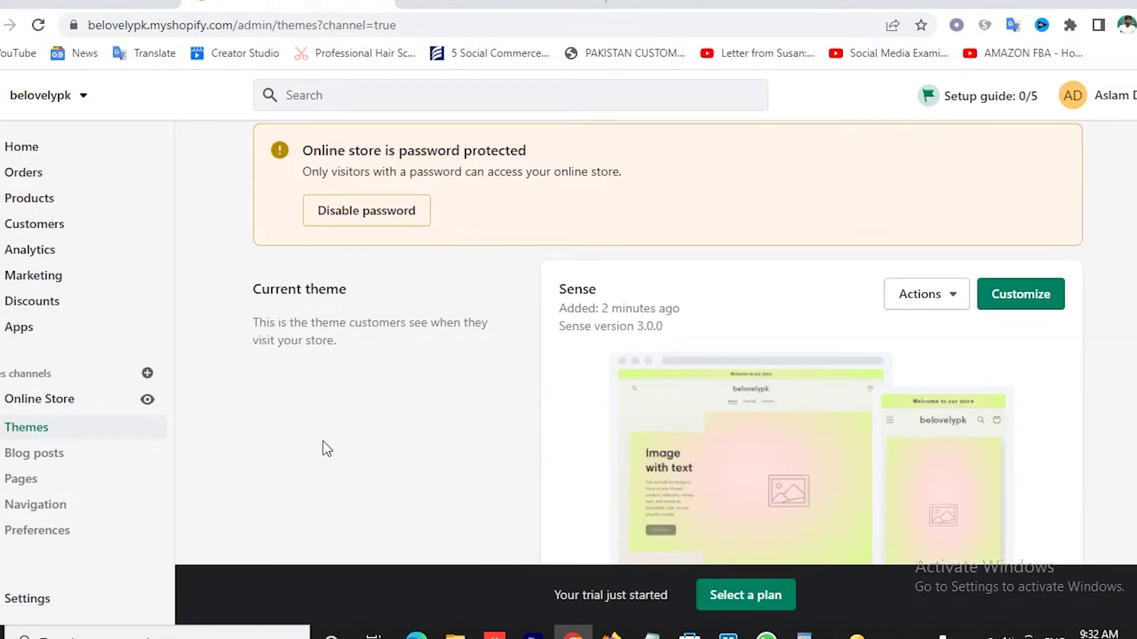
# - Preview the live storefront's Sense placeholder home page, then go back to the admin themes page
pyautogui.click(148, 401)
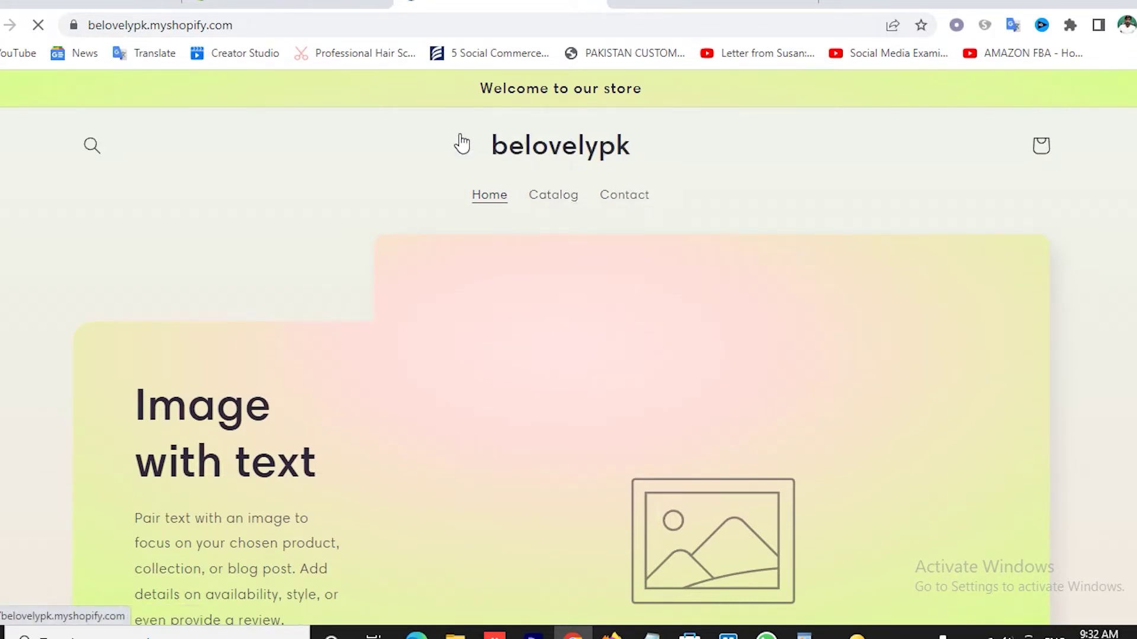
pyautogui.scroll(-2, 565, 180)
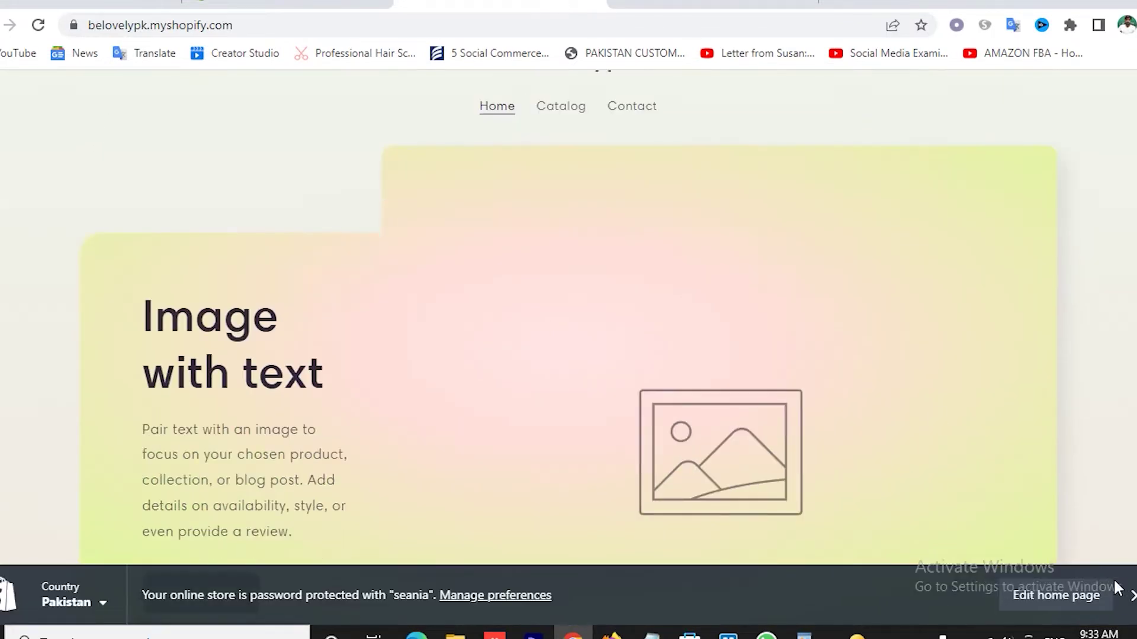
pyautogui.click(1132, 595)
pyautogui.scroll(-20, 527, 299)
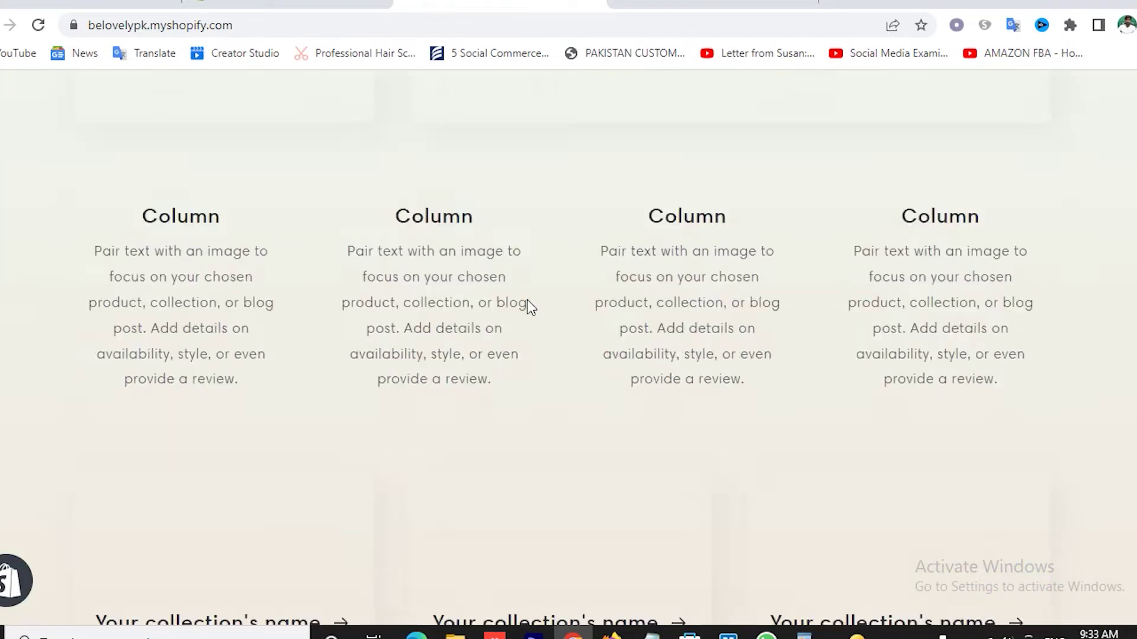
pyautogui.press('Home')
pyautogui.scroll(5, 527, 300)
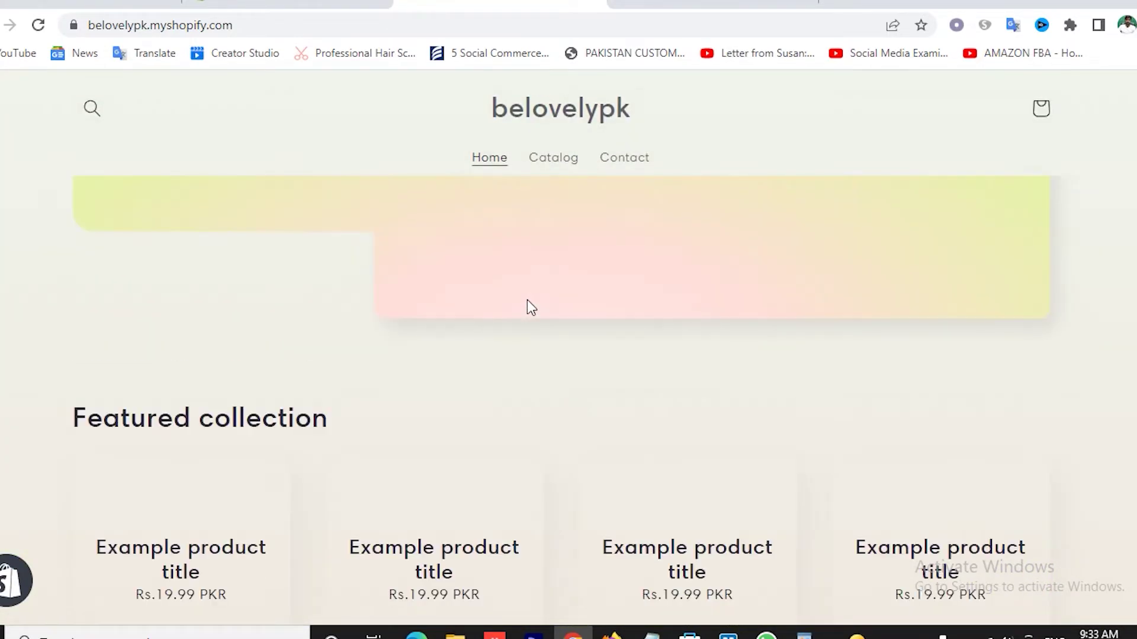
pyautogui.scroll(5, 527, 300)
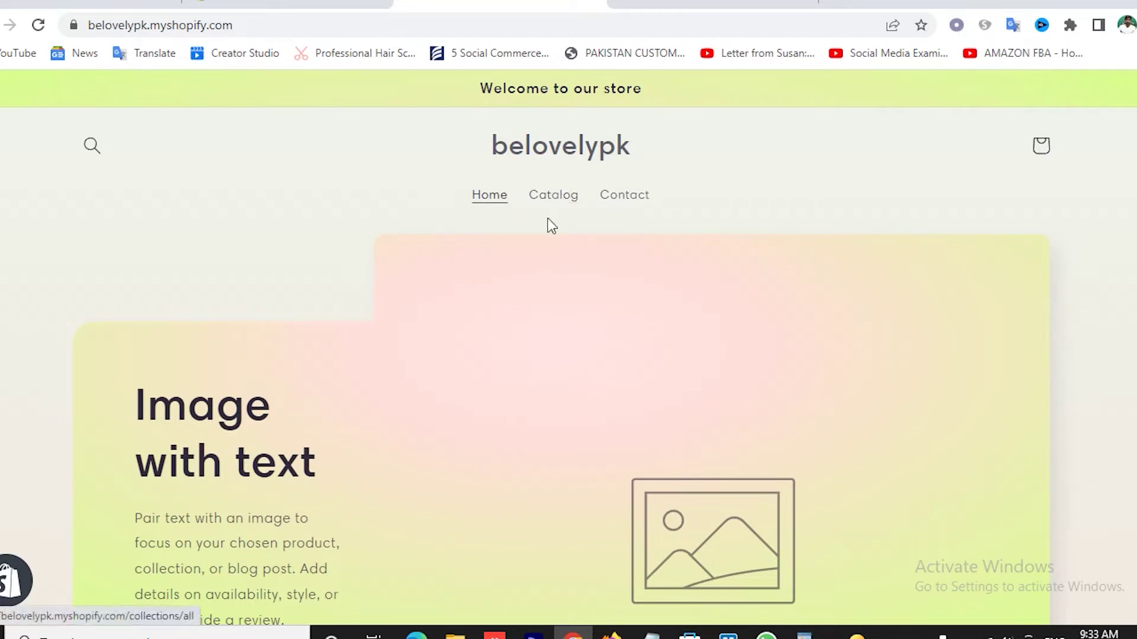
pyautogui.click(296, 4)
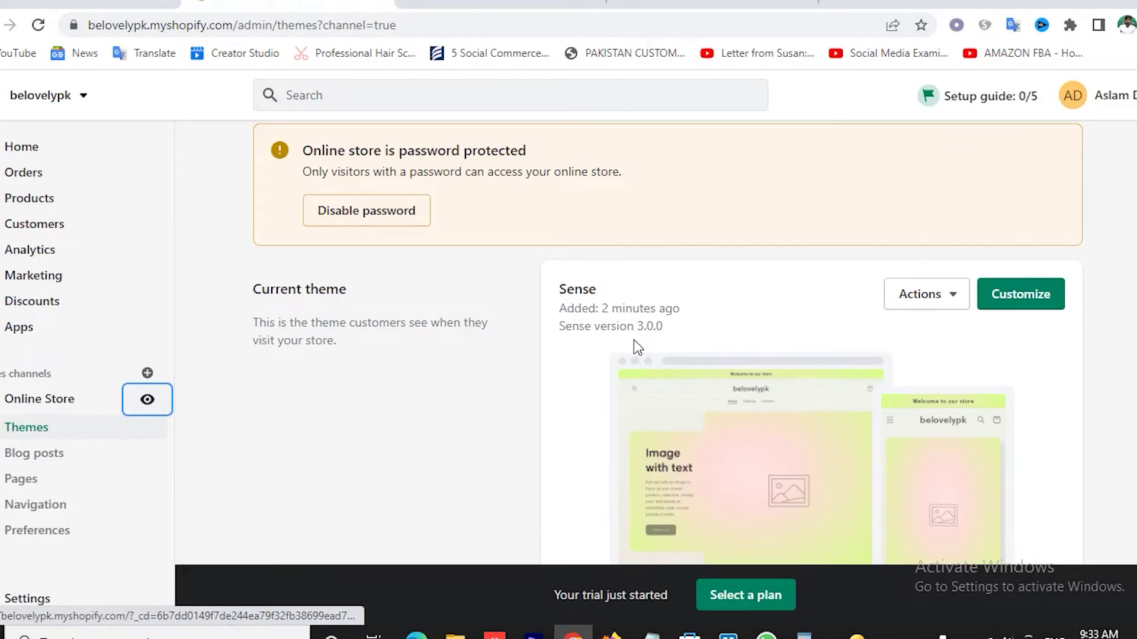
# - Go to the Products section from the admin sidebar
pyautogui.scroll(1, 633, 339)
pyautogui.scroll(-4, 637, 343)
pyautogui.scroll(4, 671, 379)
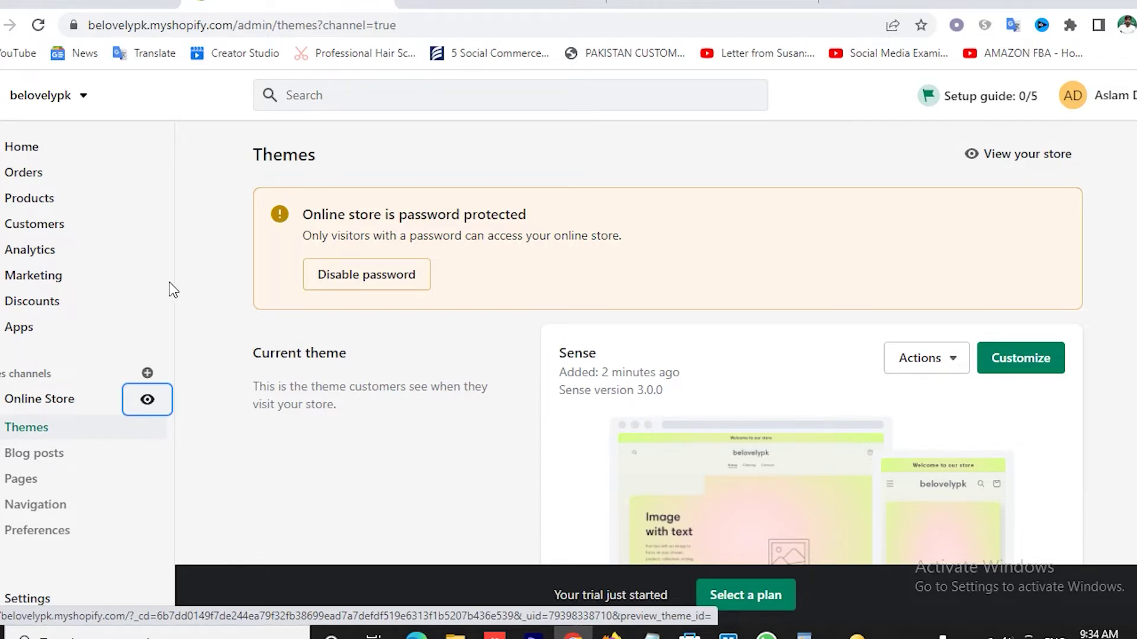
pyautogui.click(39, 203)
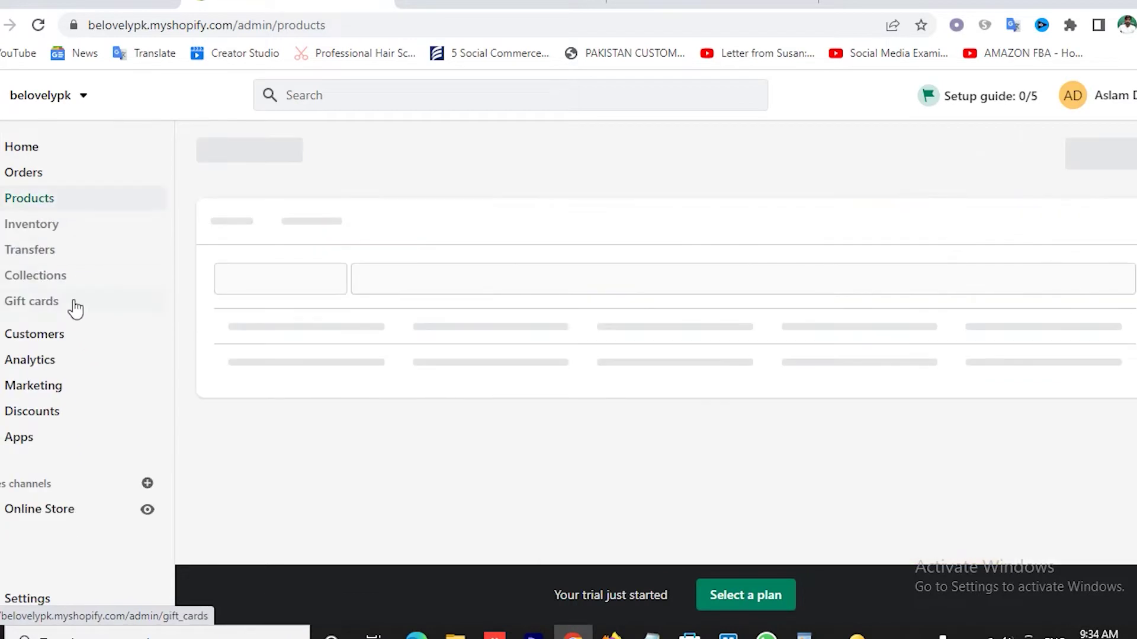
# - Create and save a manual collection titled 'Shop' with description 'fd'
pyautogui.click(45, 281)
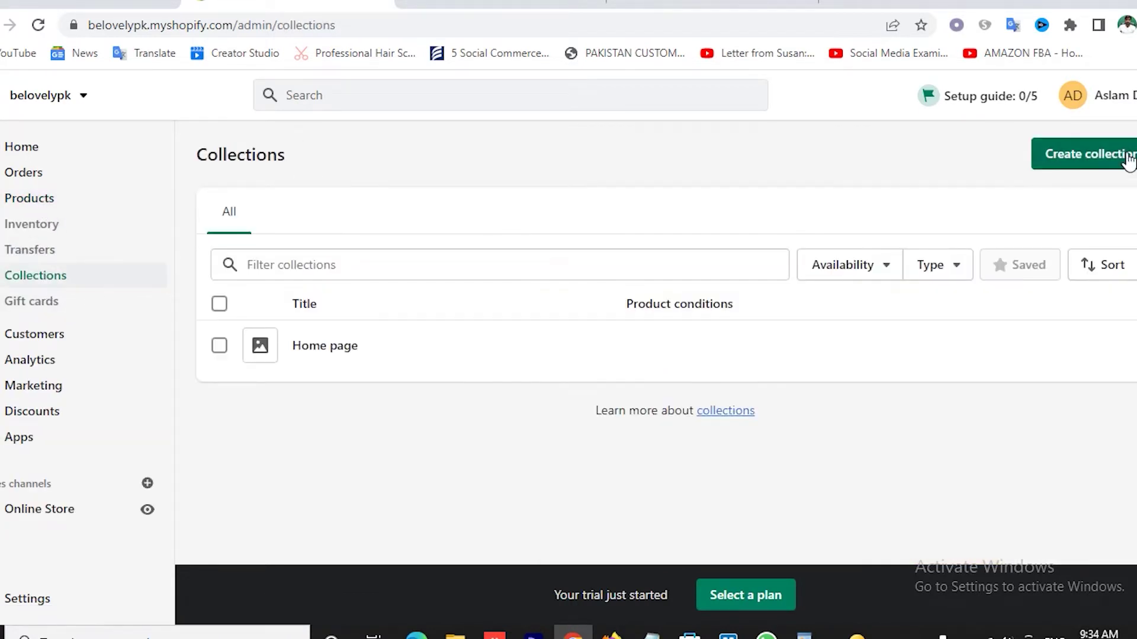
pyautogui.click(1113, 161)
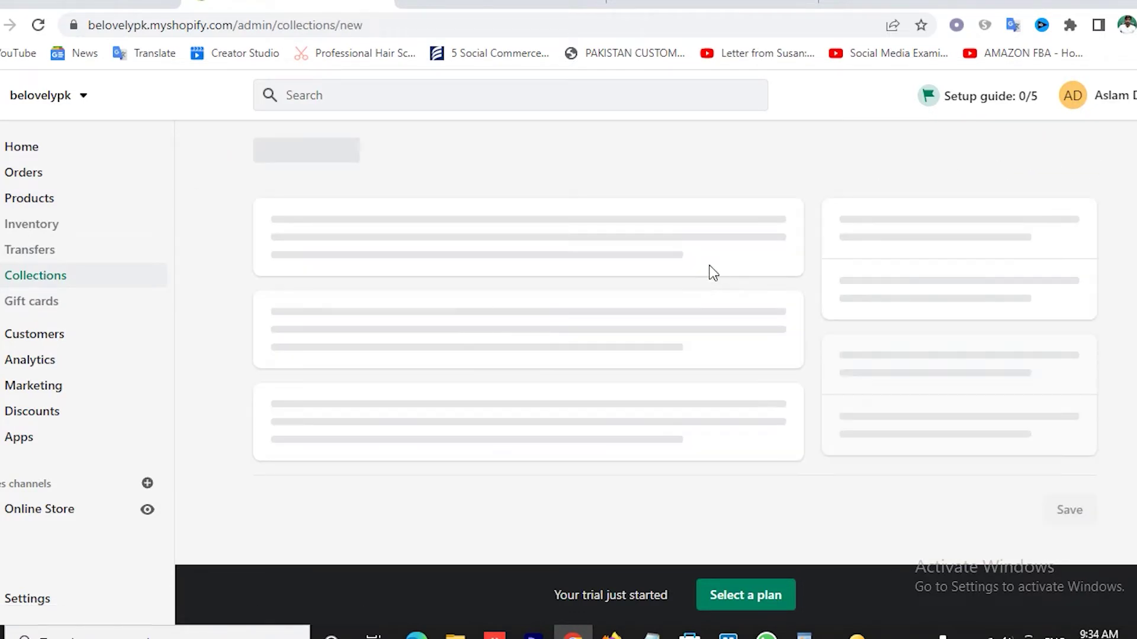
pyautogui.click(362, 243)
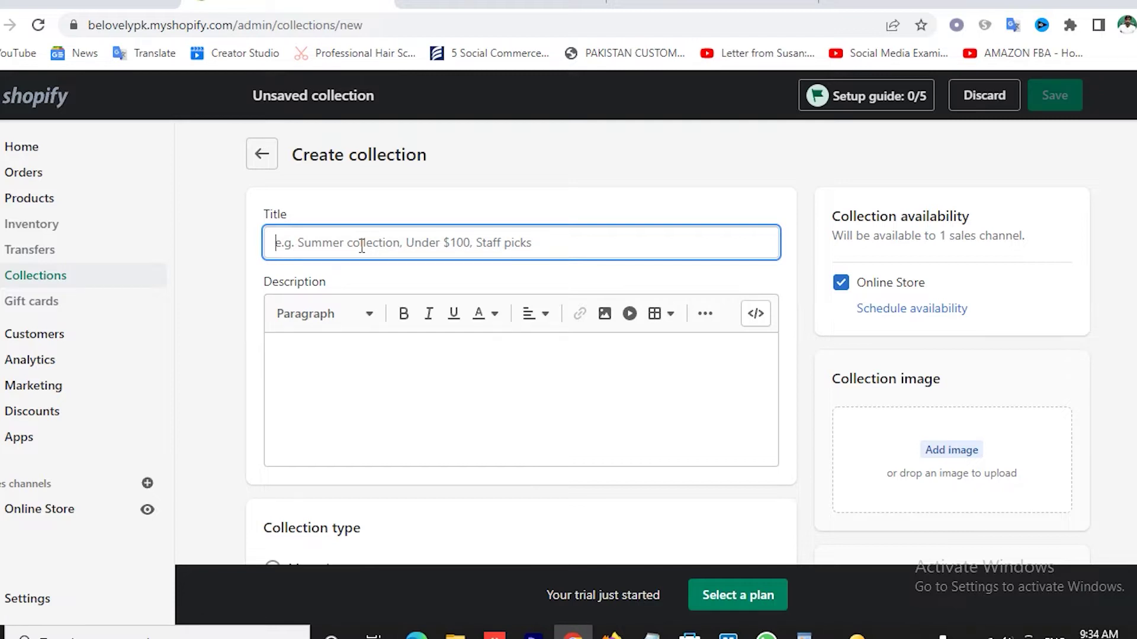
pyautogui.write('Shop')
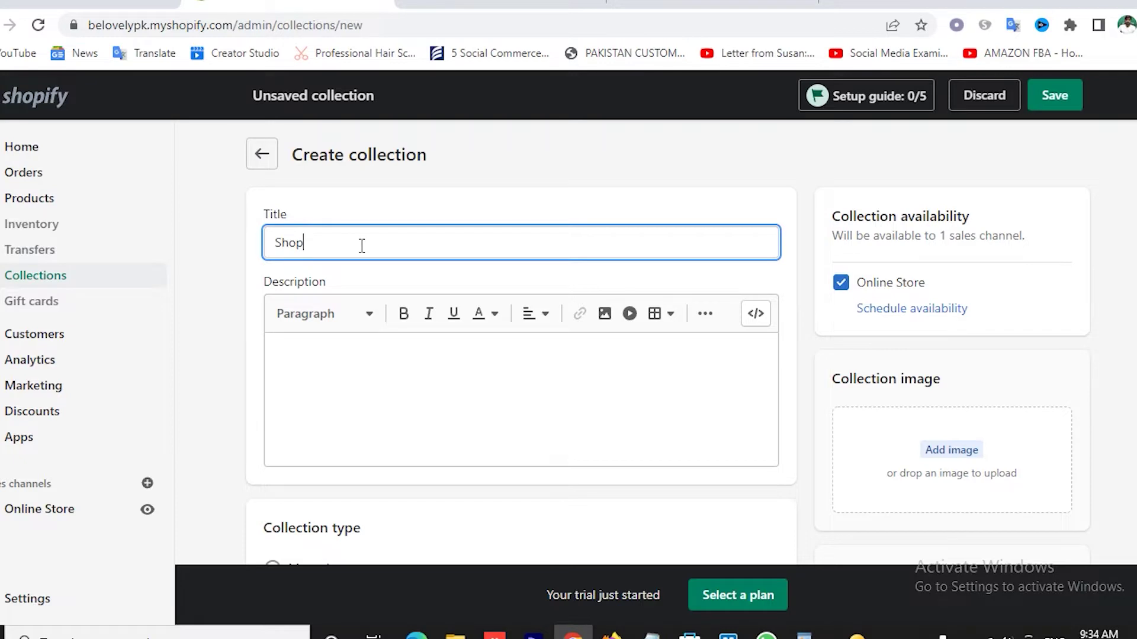
pyautogui.click(286, 353)
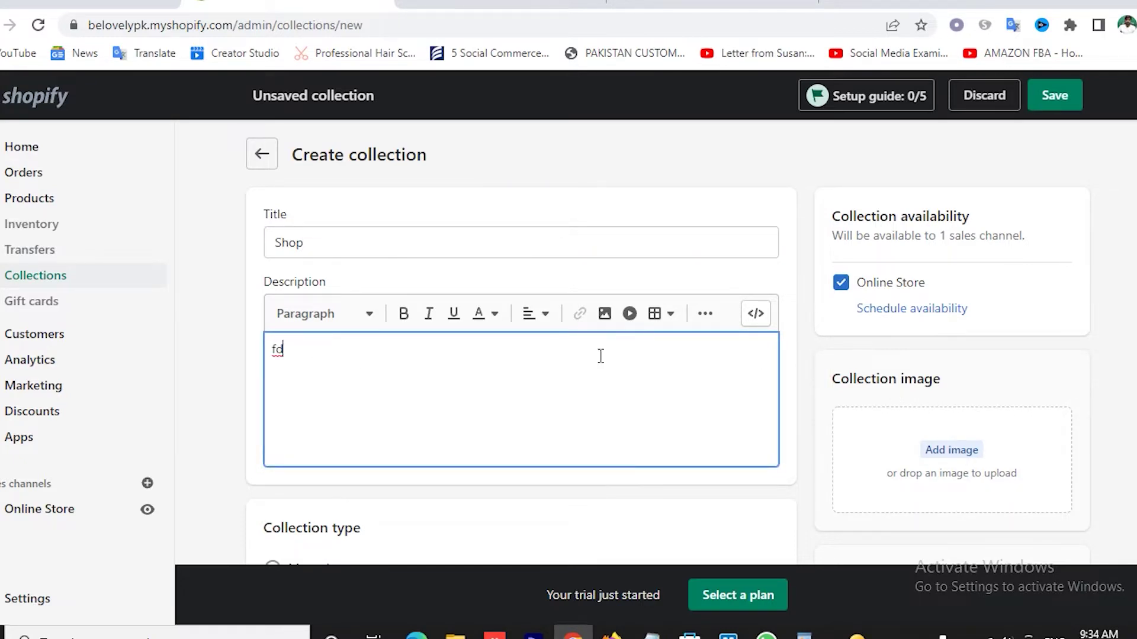
pyautogui.scroll(-1, 898, 360)
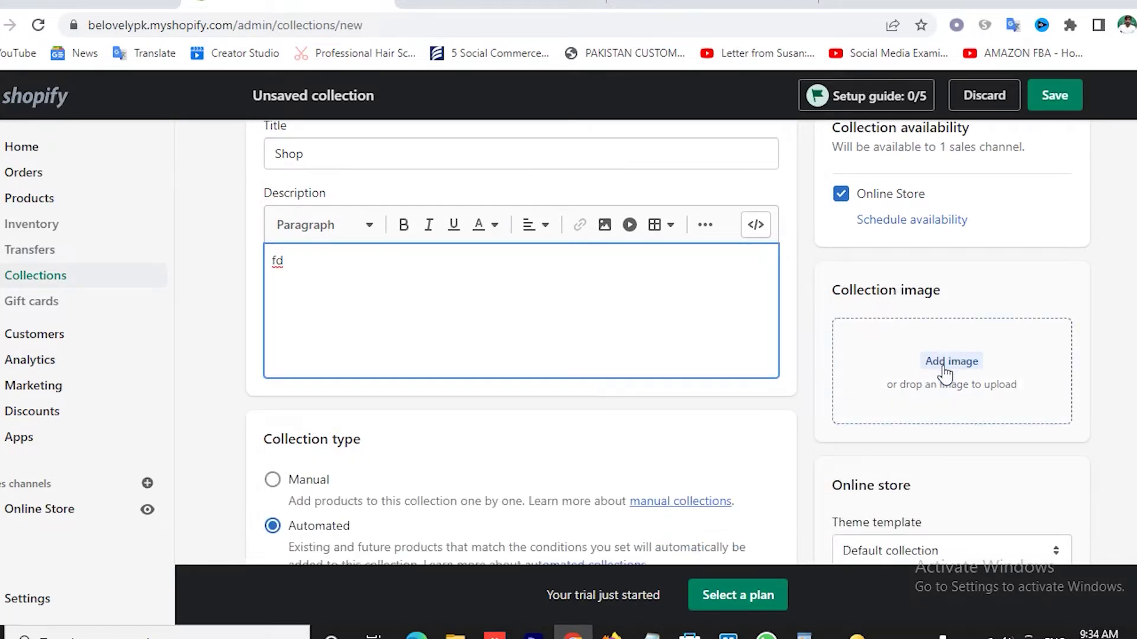
pyautogui.scroll(-2, 950, 379)
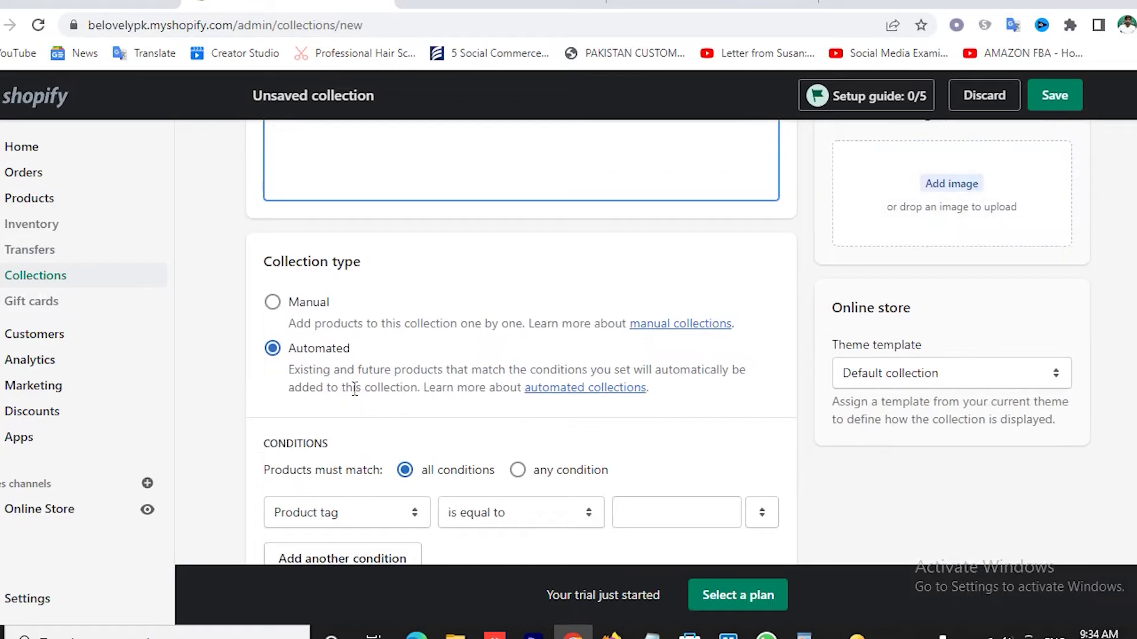
pyautogui.click(272, 302)
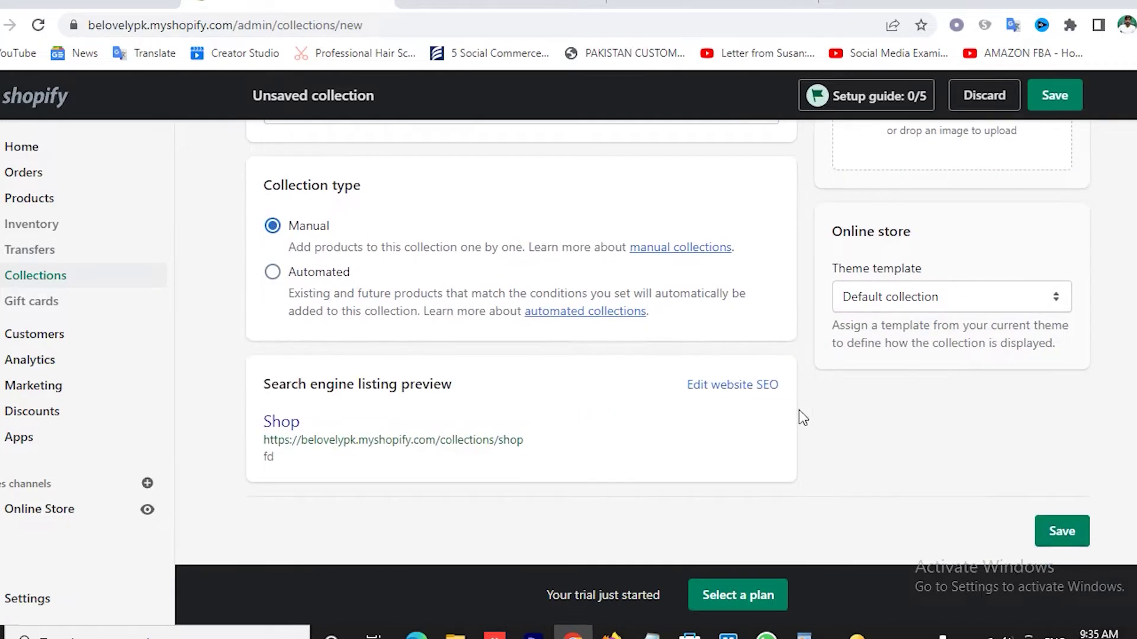
pyautogui.scroll(5, 798, 410)
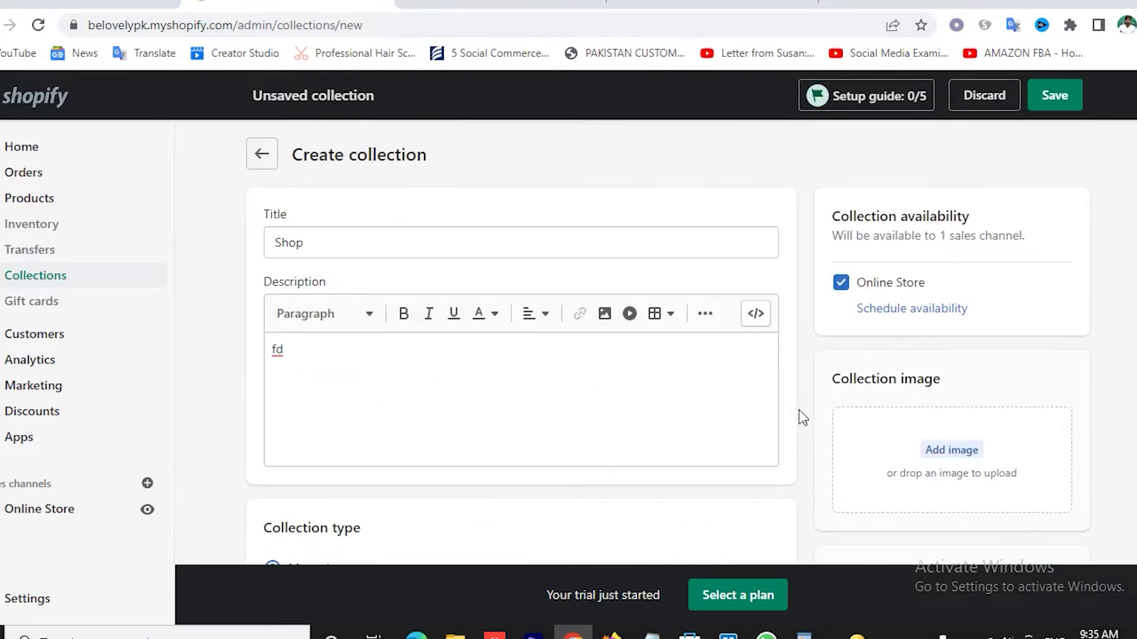
pyautogui.click(1054, 98)
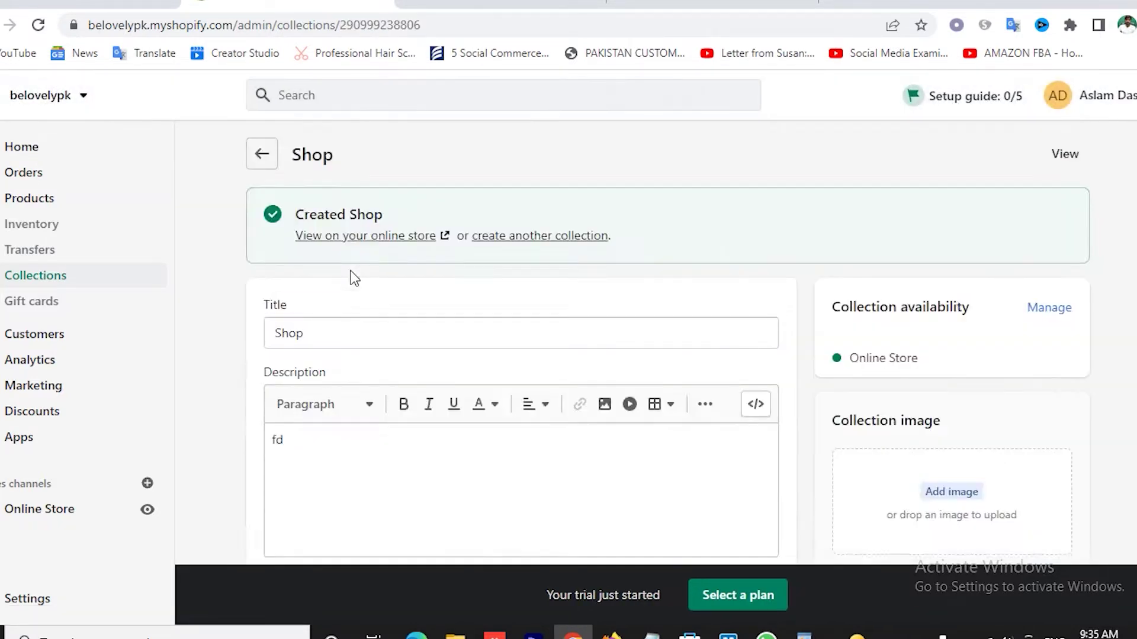
# - Create and save another collection titled 'Men'
pyautogui.click(533, 237)
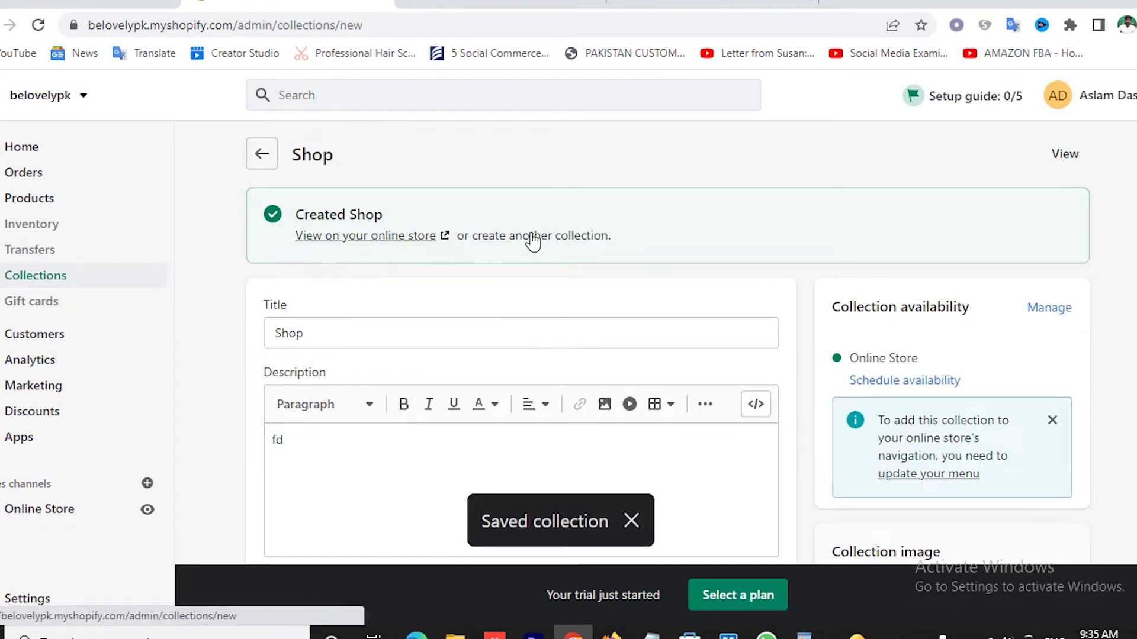
pyautogui.click(317, 245)
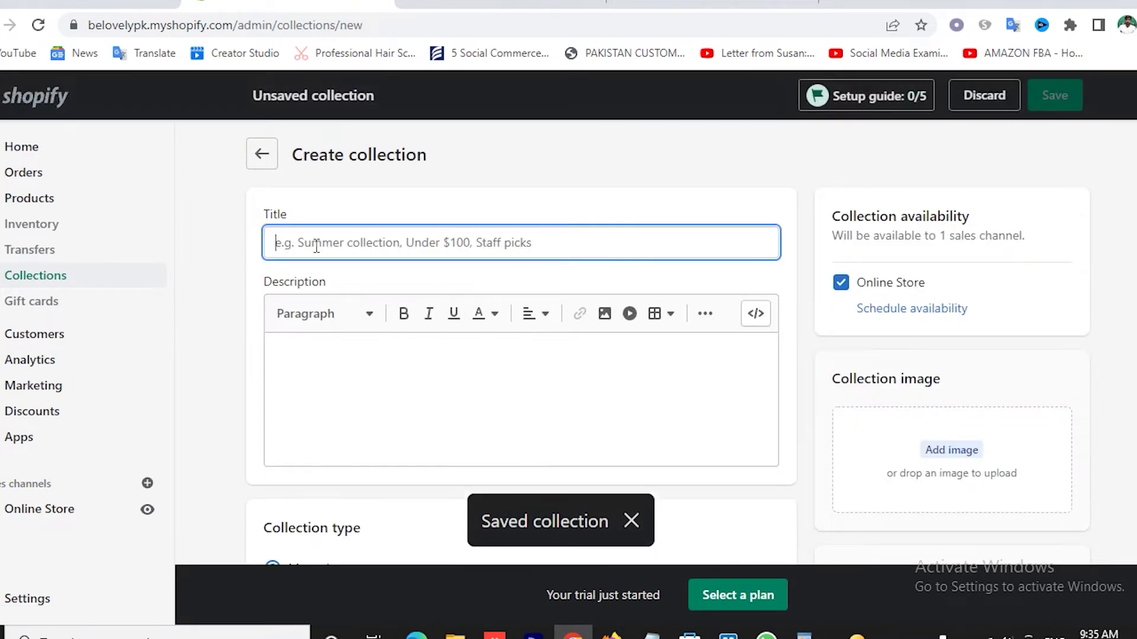
pyautogui.write('Men')
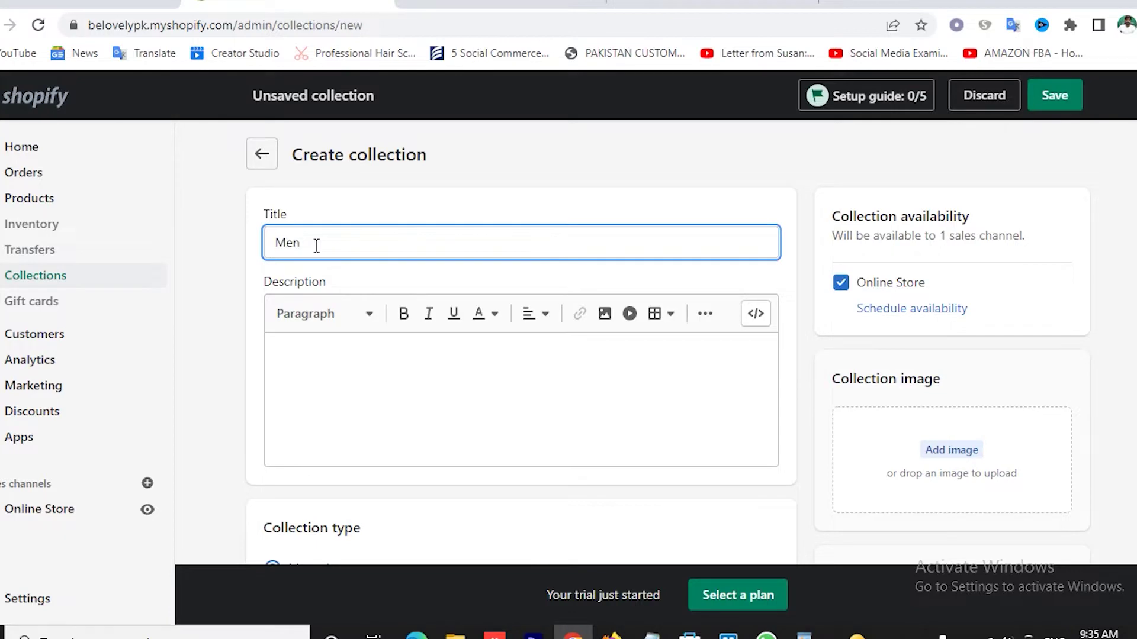
pyautogui.scroll(-5, 940, 377)
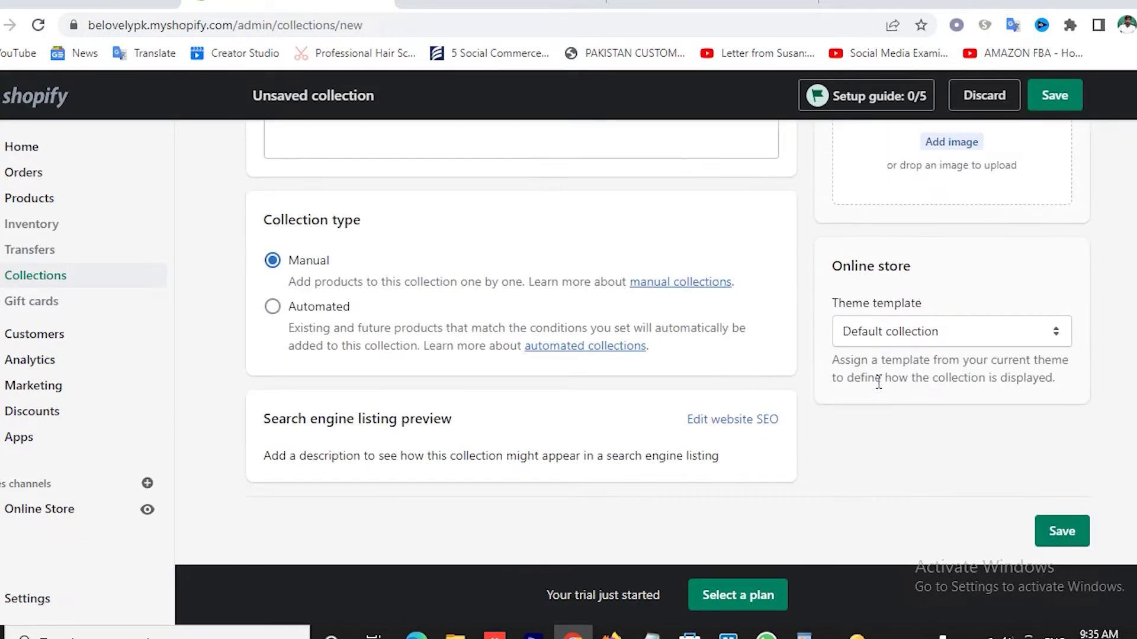
pyautogui.scroll(5, 878, 382)
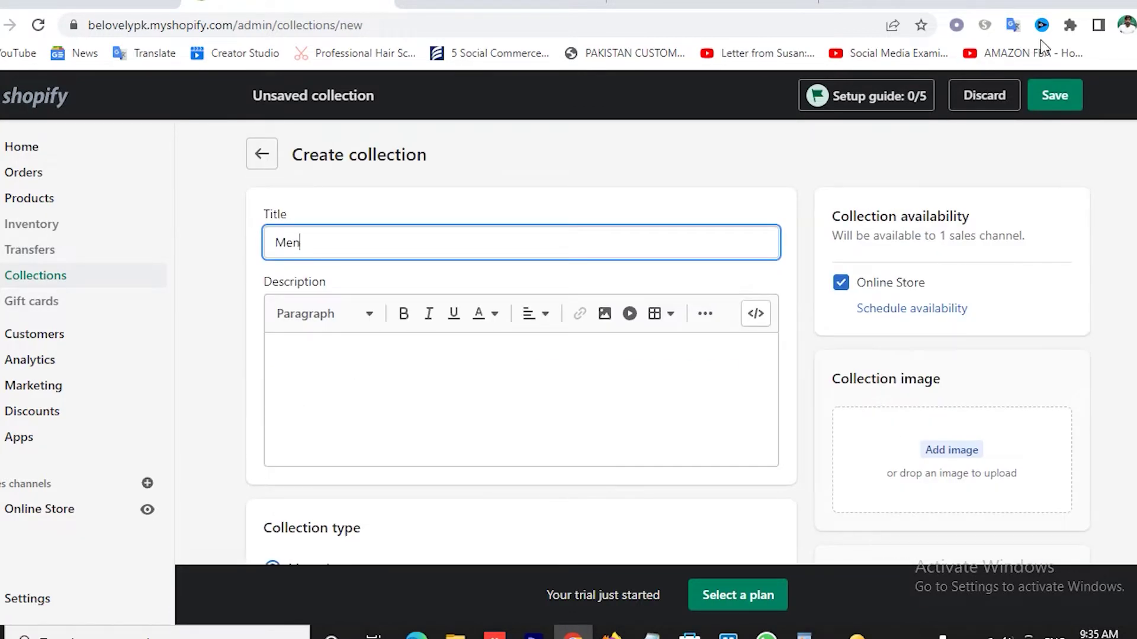
pyautogui.click(1048, 115)
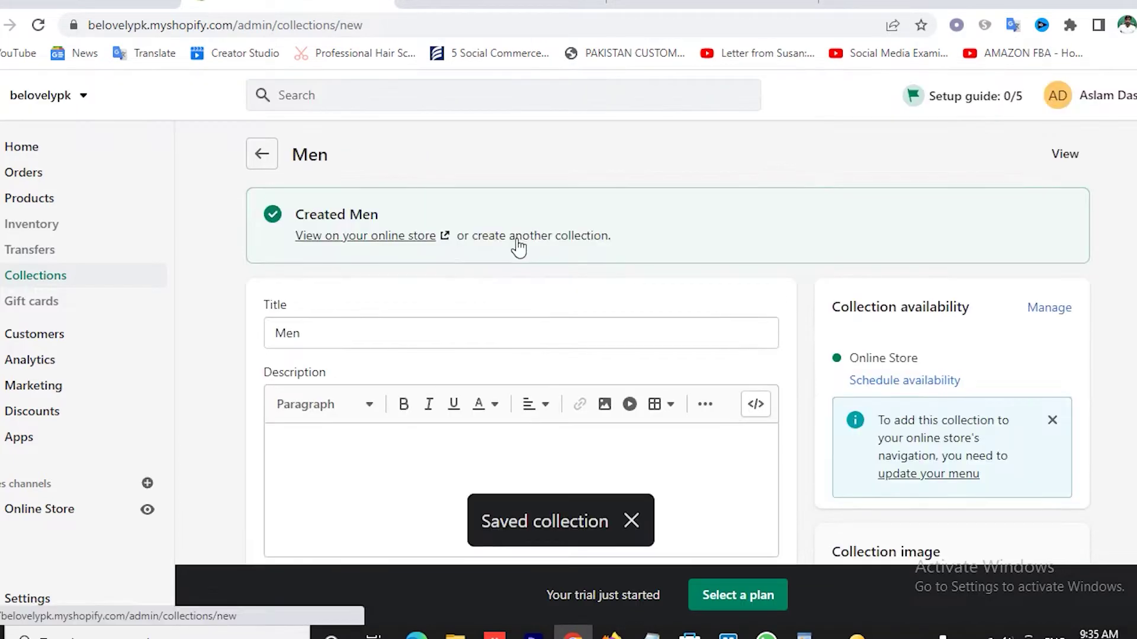
# - Start the next new collection and briefly check the storefront tab before returning
pyautogui.click(520, 238)
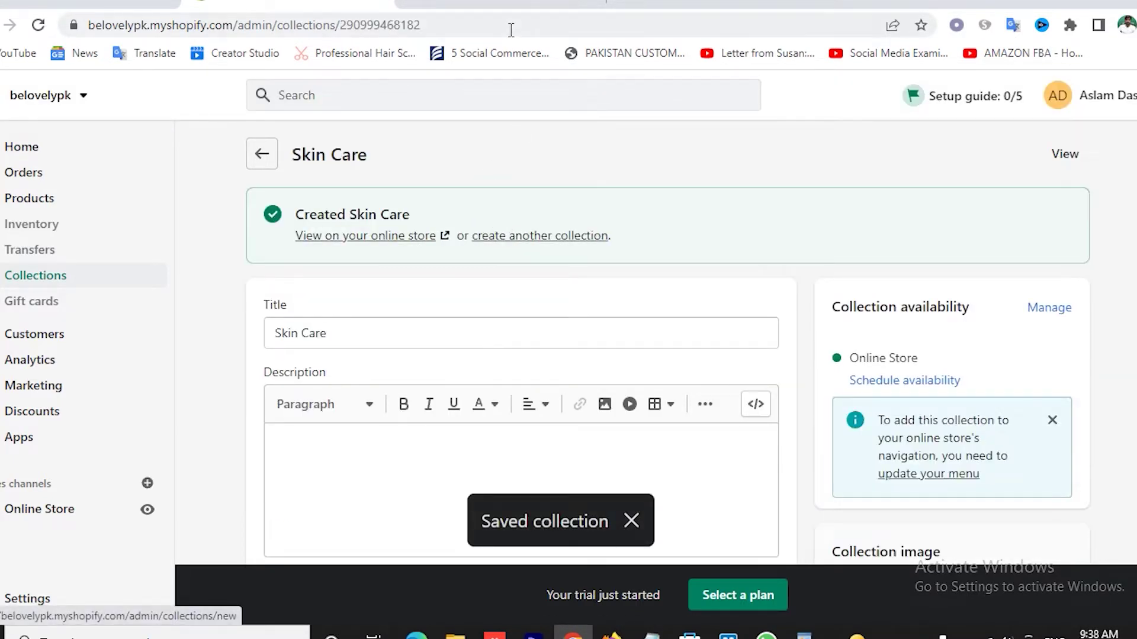
pyautogui.click(463, 5)
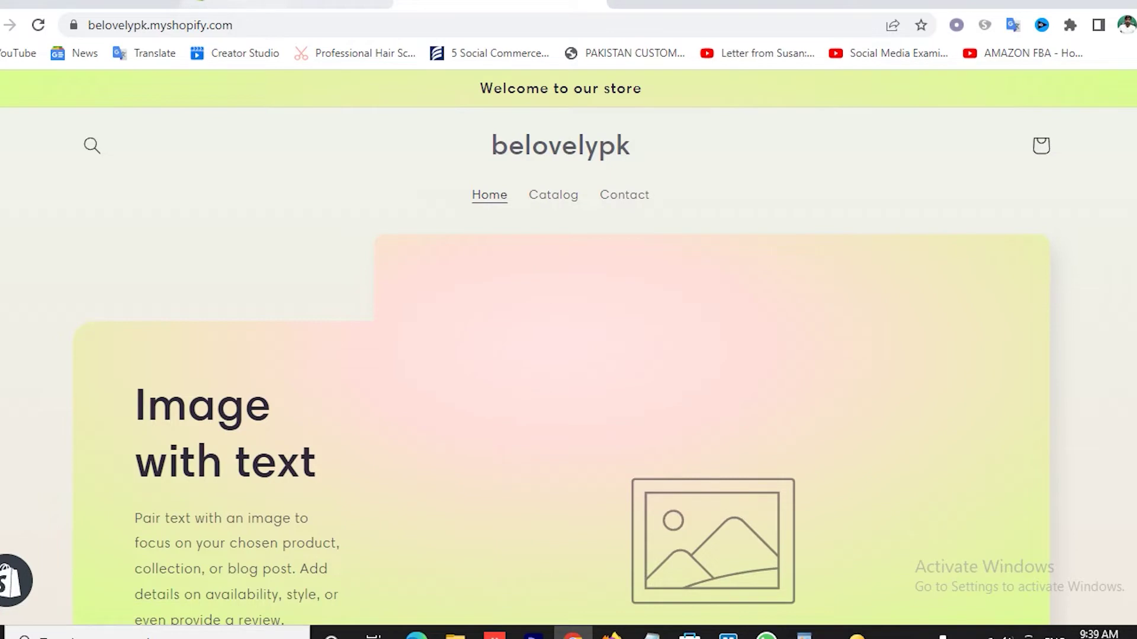
pyautogui.click(287, 6)
# - Open the Main menu for editing under Online Store > Navigation
pyautogui.scroll(-3, 145, 413)
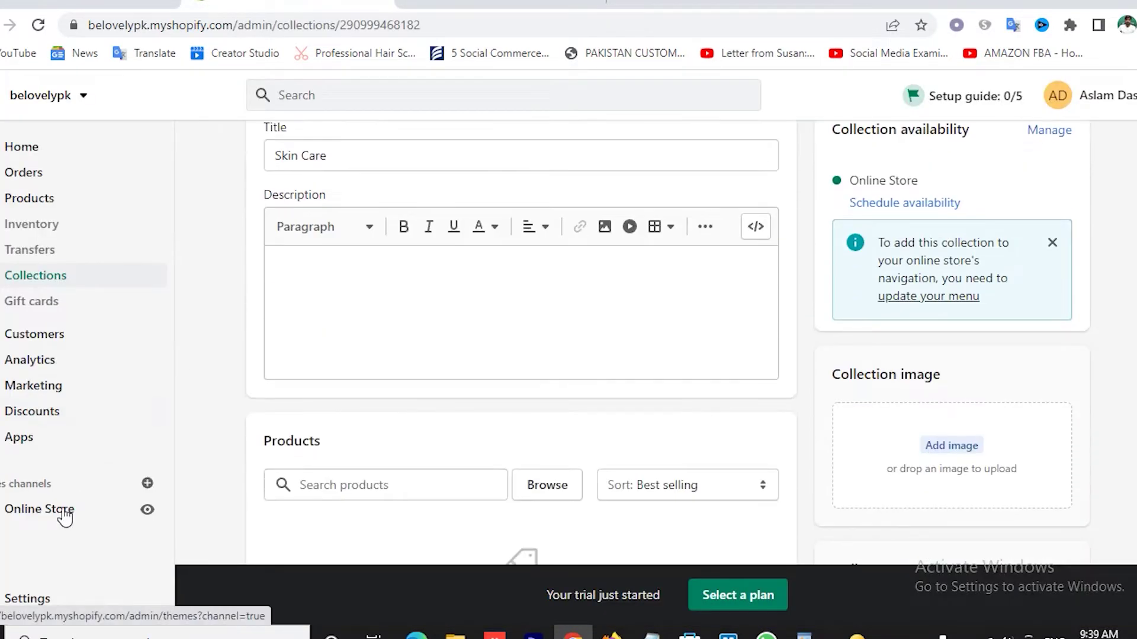
pyautogui.click(42, 516)
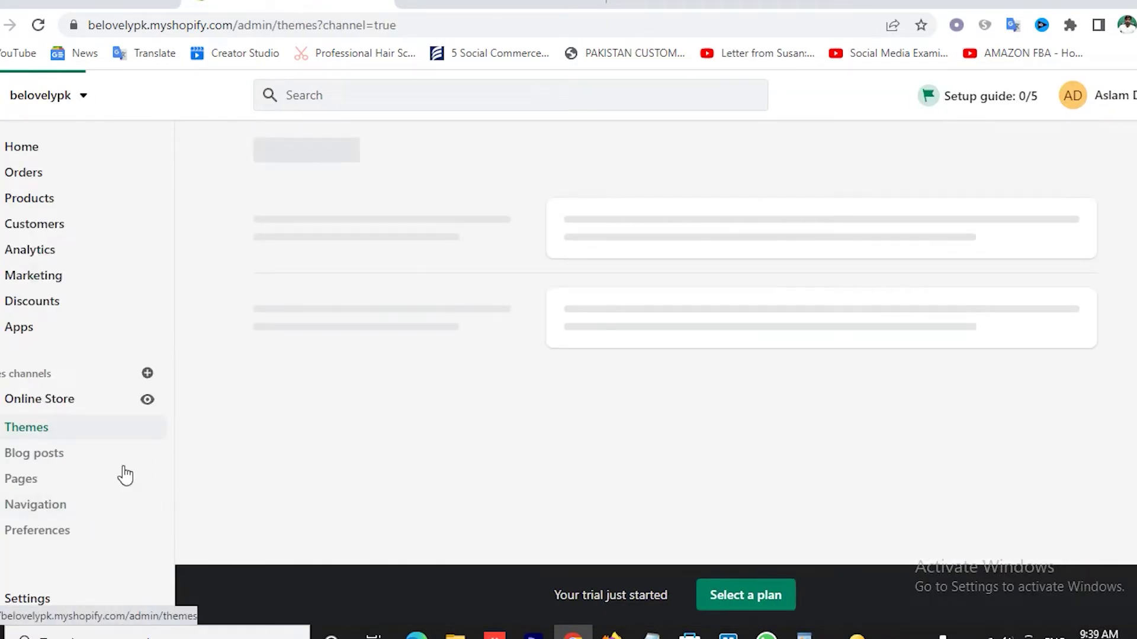
pyautogui.click(35, 508)
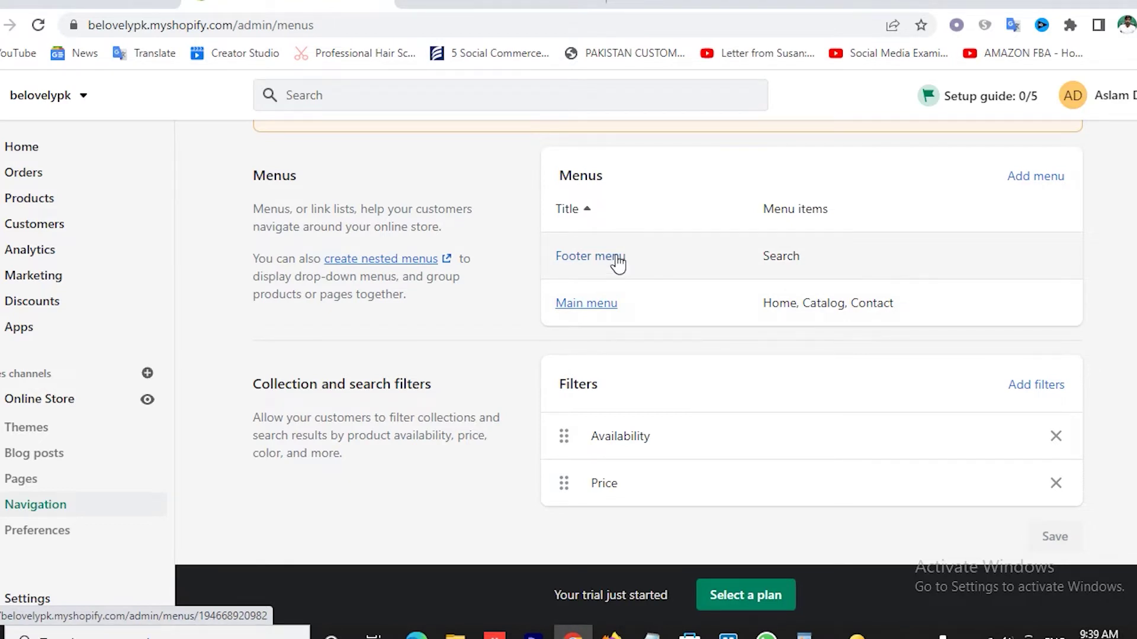
pyautogui.click(592, 305)
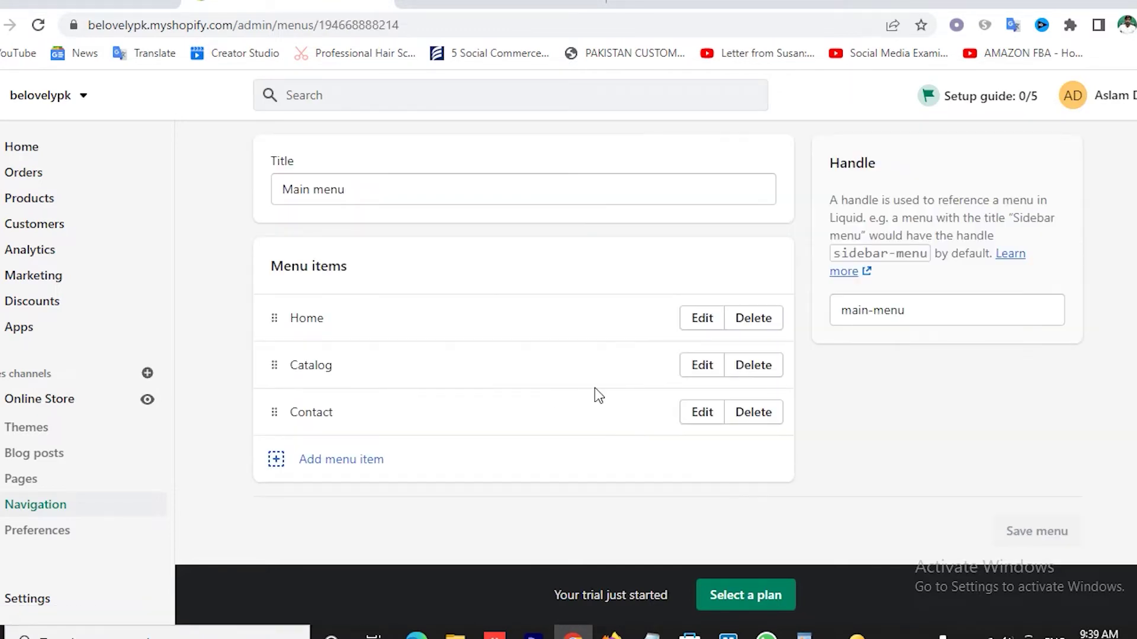
# - Remove the Catalog and Contact items from the Main menu, leaving only Home
pyautogui.click(758, 372)
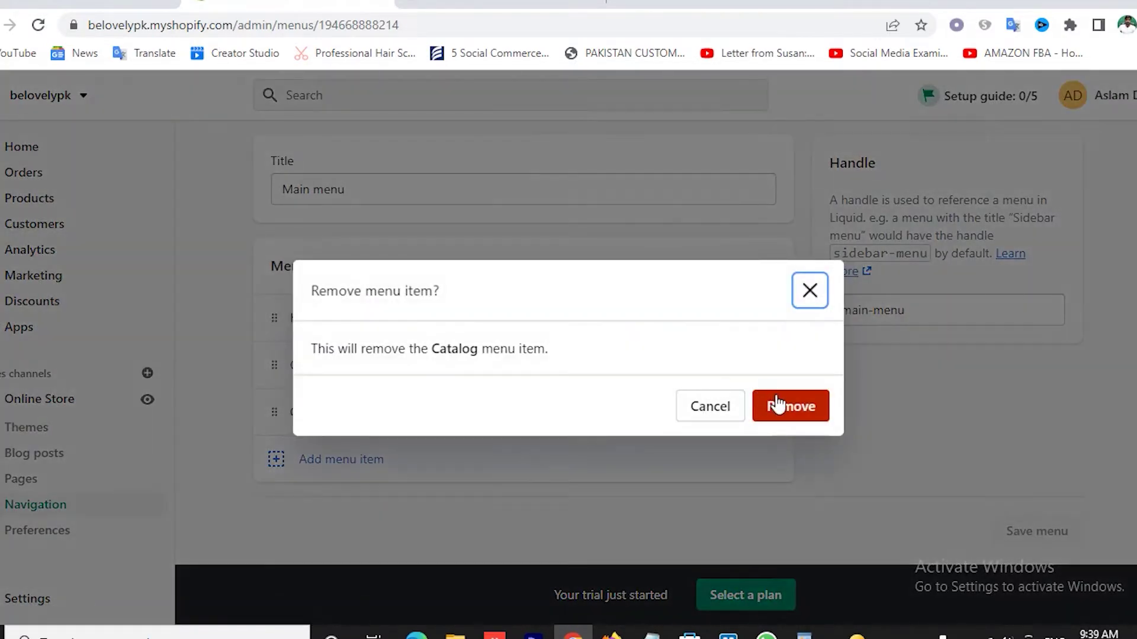
pyautogui.click(777, 405)
pyautogui.click(754, 414)
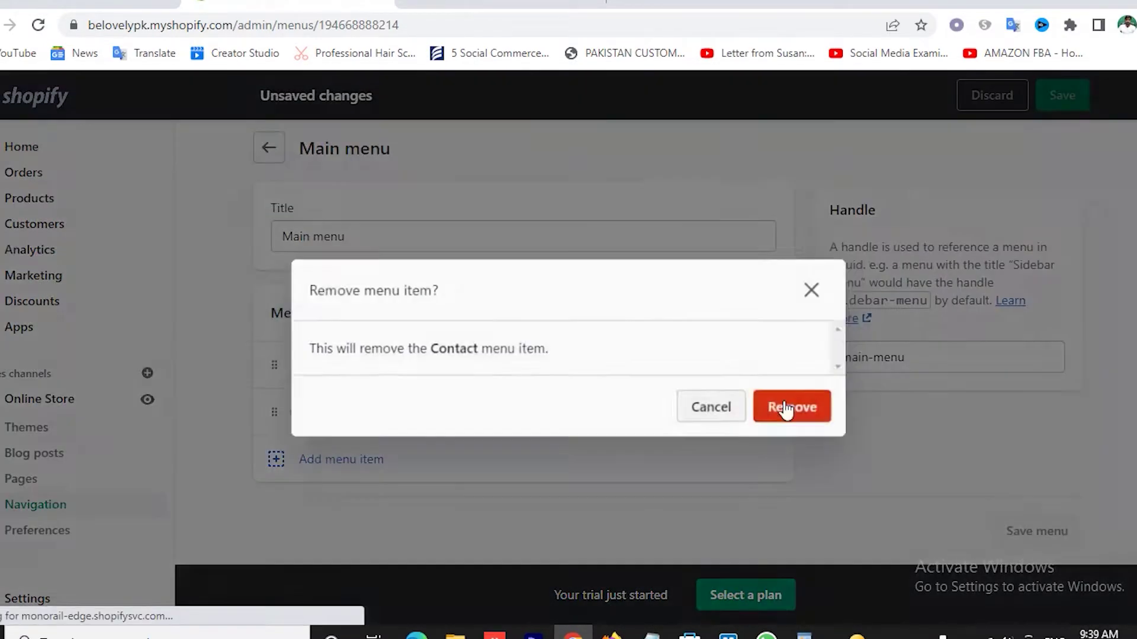
pyautogui.click(786, 408)
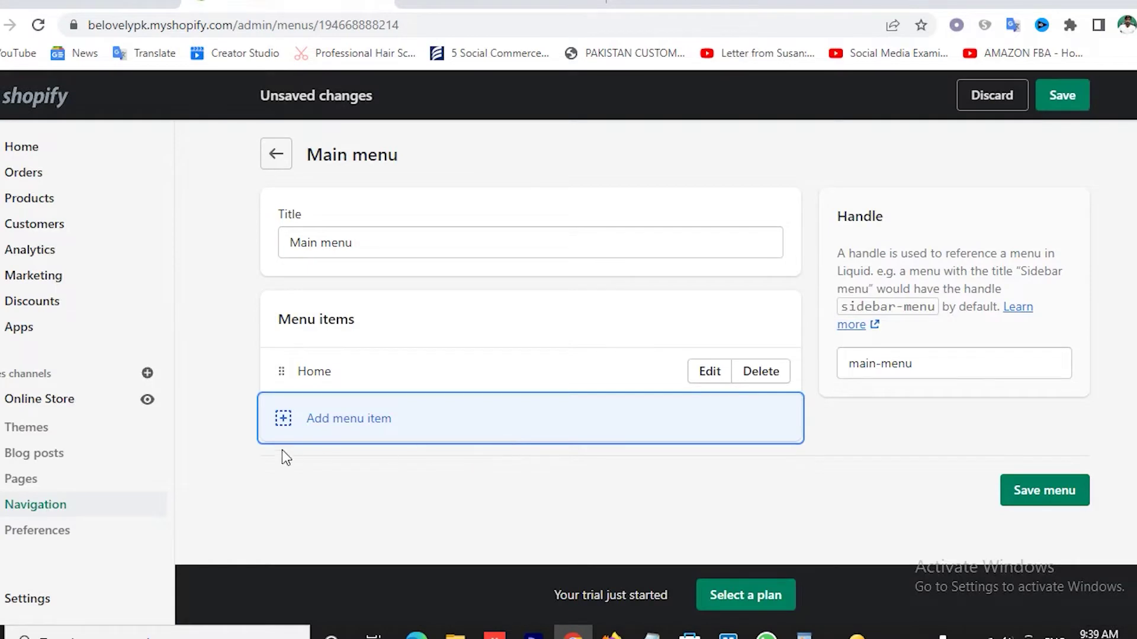
pyautogui.click(285, 428)
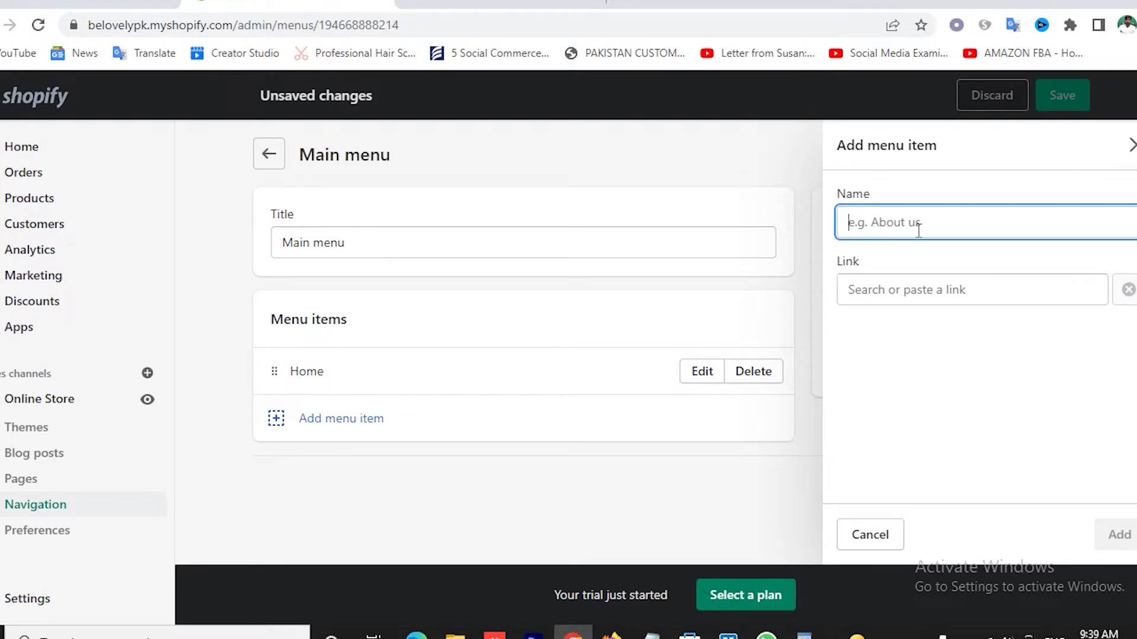
# - Add a Makeup item to the Main menu linked to the Makeup collection
pyautogui.click(902, 293)
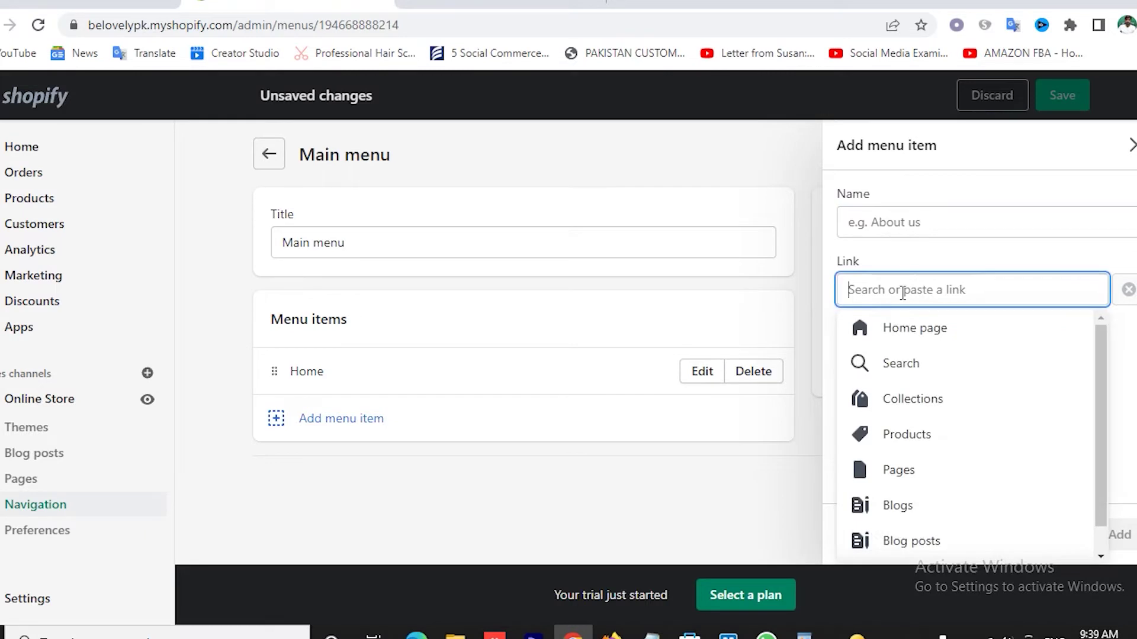
pyautogui.click(920, 408)
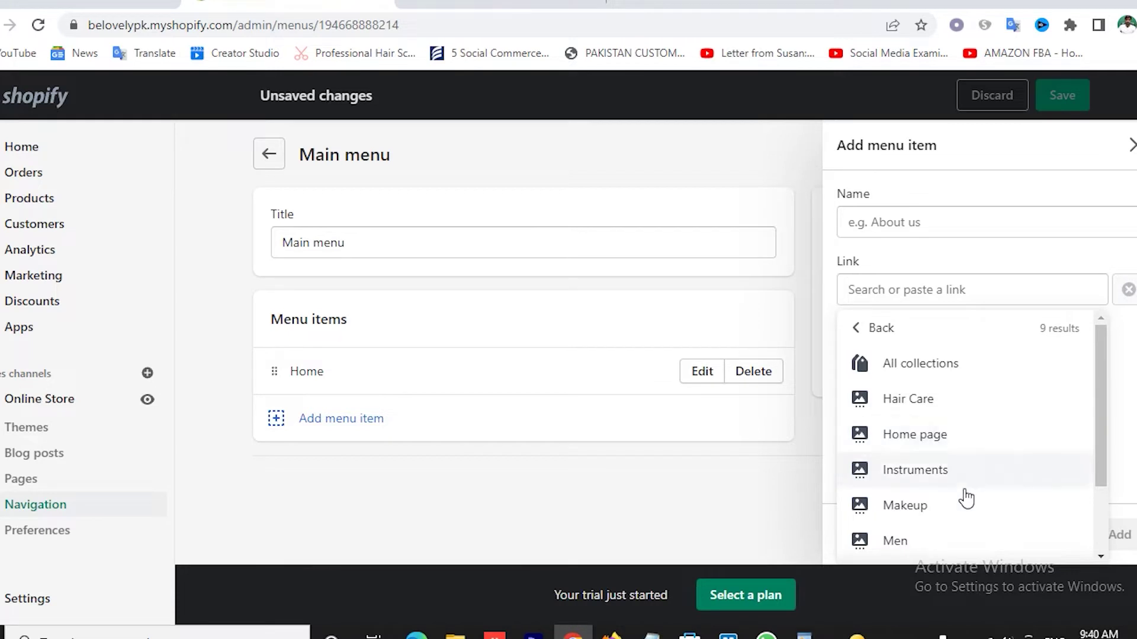
pyautogui.click(901, 507)
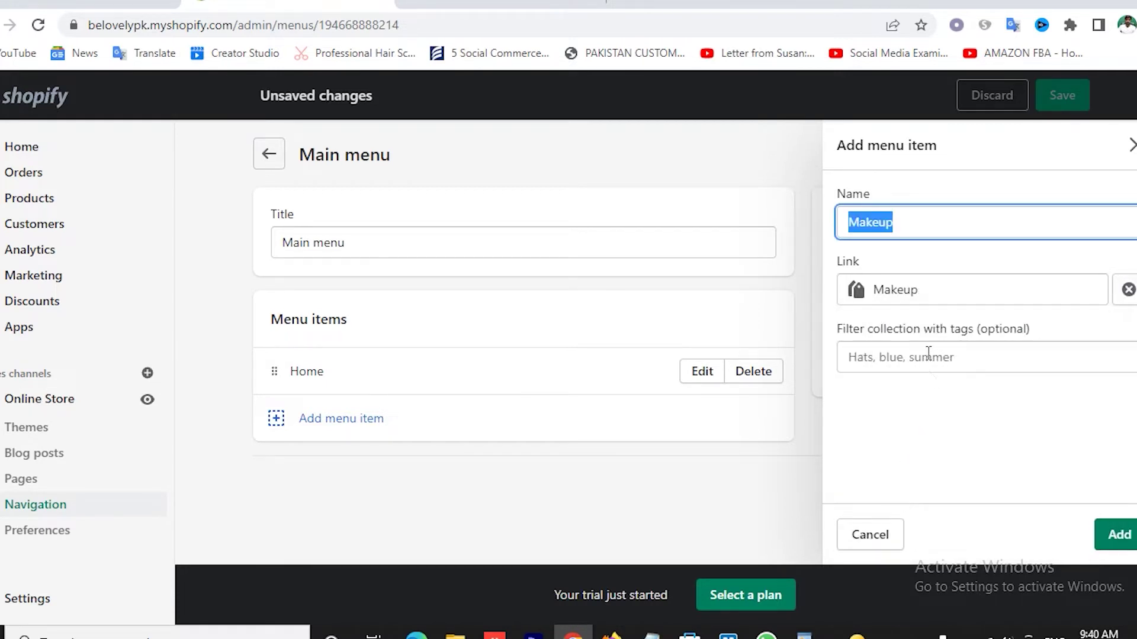
pyautogui.click(919, 225)
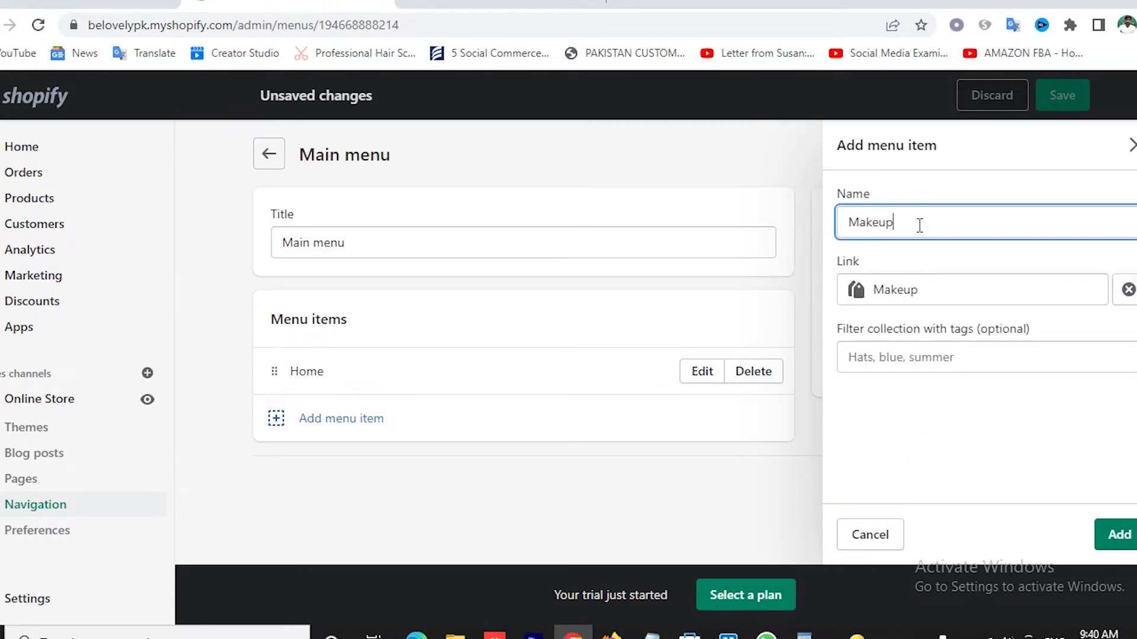
pyautogui.click(1118, 535)
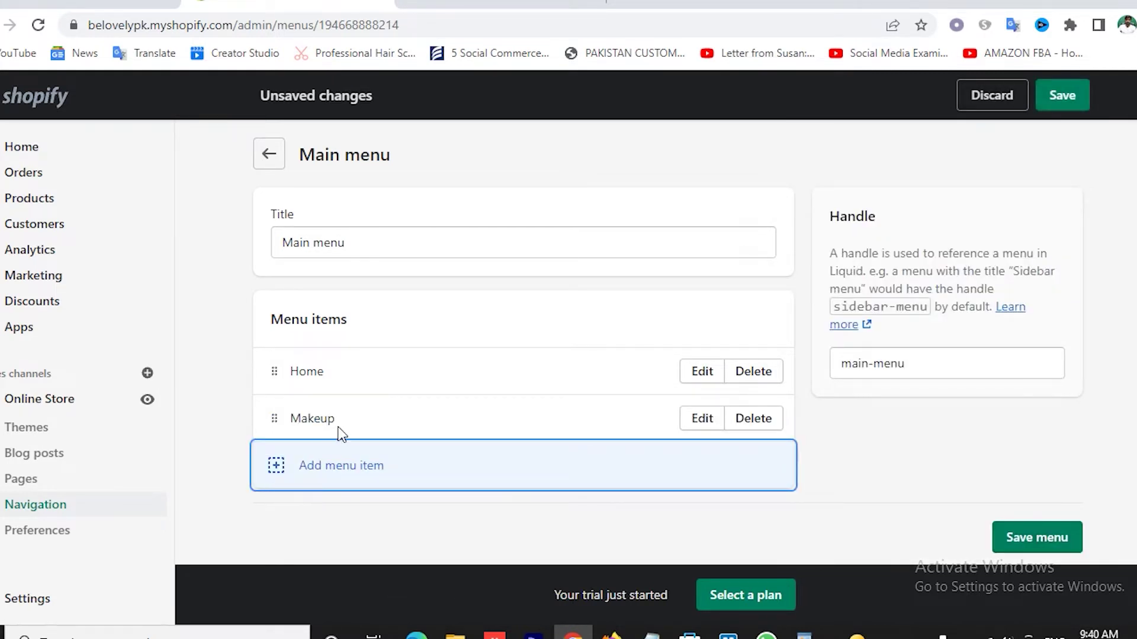
# - Begin another Main menu item and browse its link destinations
pyautogui.click(276, 467)
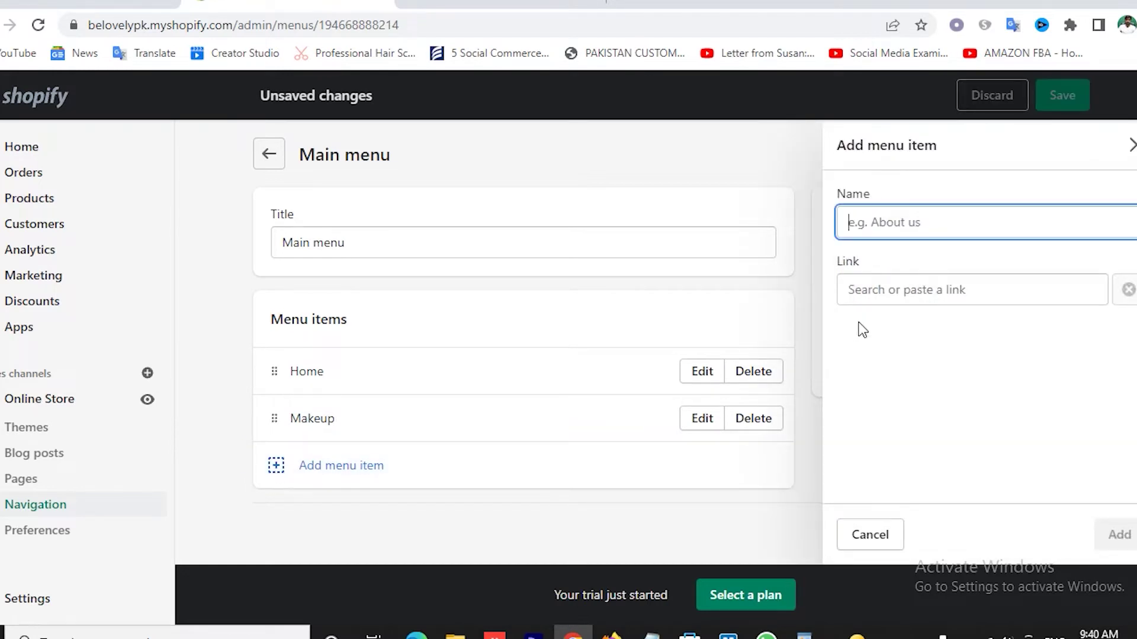
pyautogui.click(903, 291)
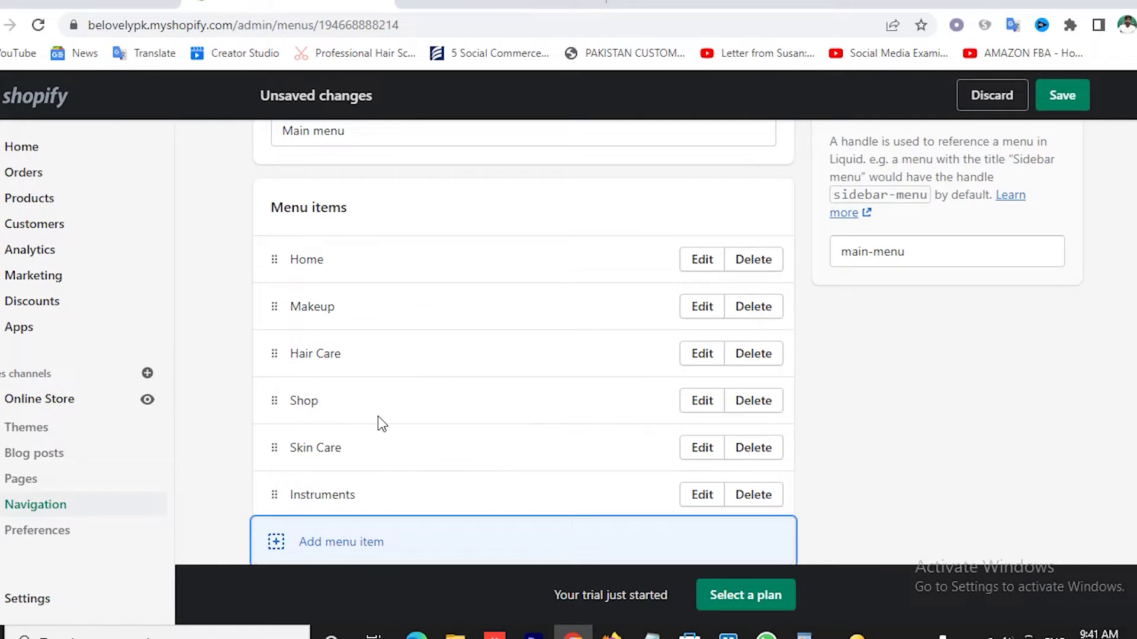
pyautogui.scroll(-2, 399, 351)
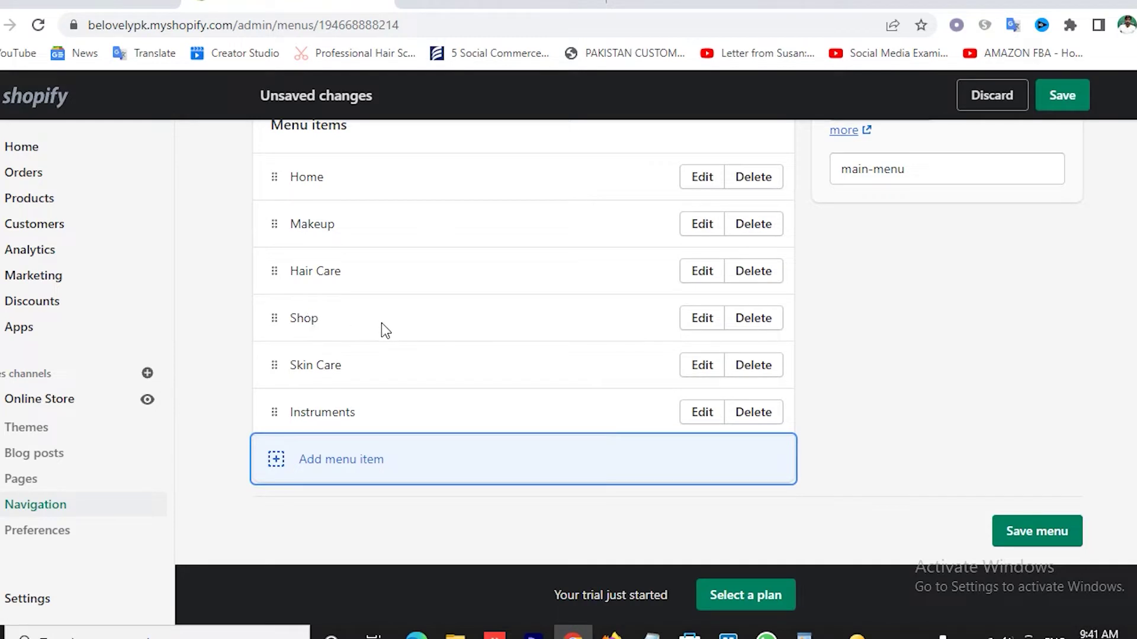
pyautogui.scroll(2, 381, 322)
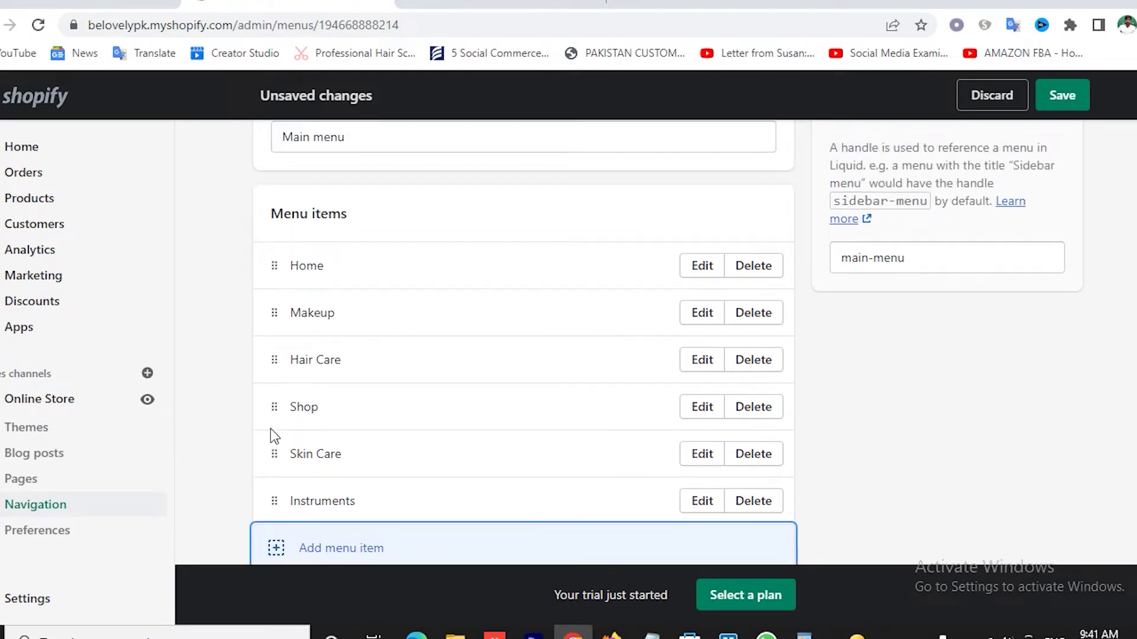
# - Move the Shop item up to sit directly below Home in the Main menu
pyautogui.moveTo(272, 401); pyautogui.dragTo(272, 342)
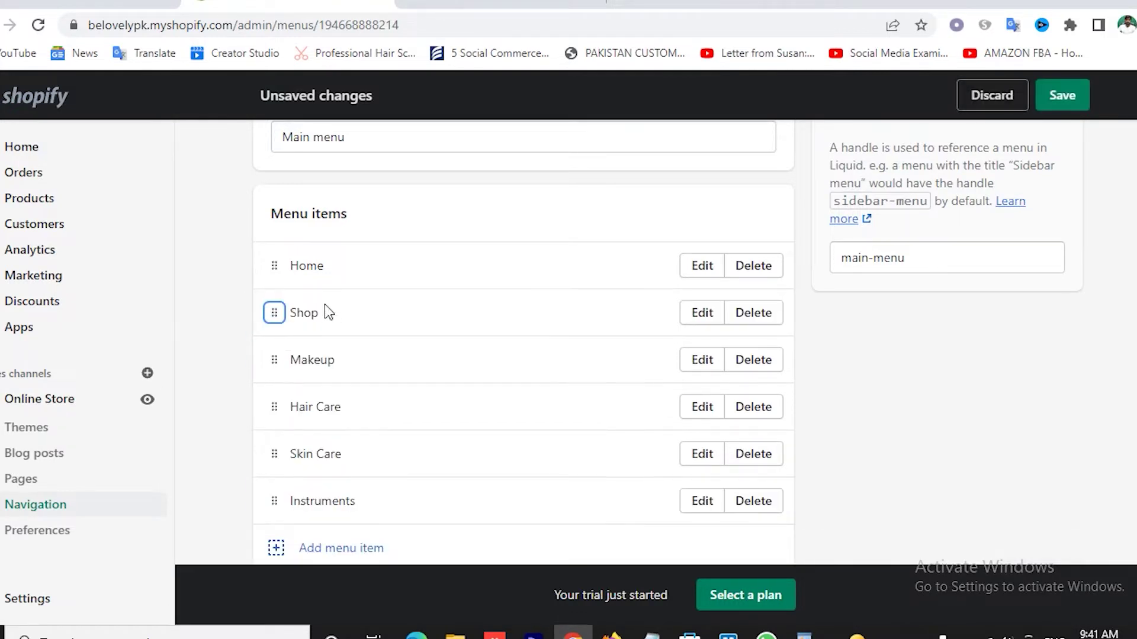
pyautogui.scroll(-1, 331, 324)
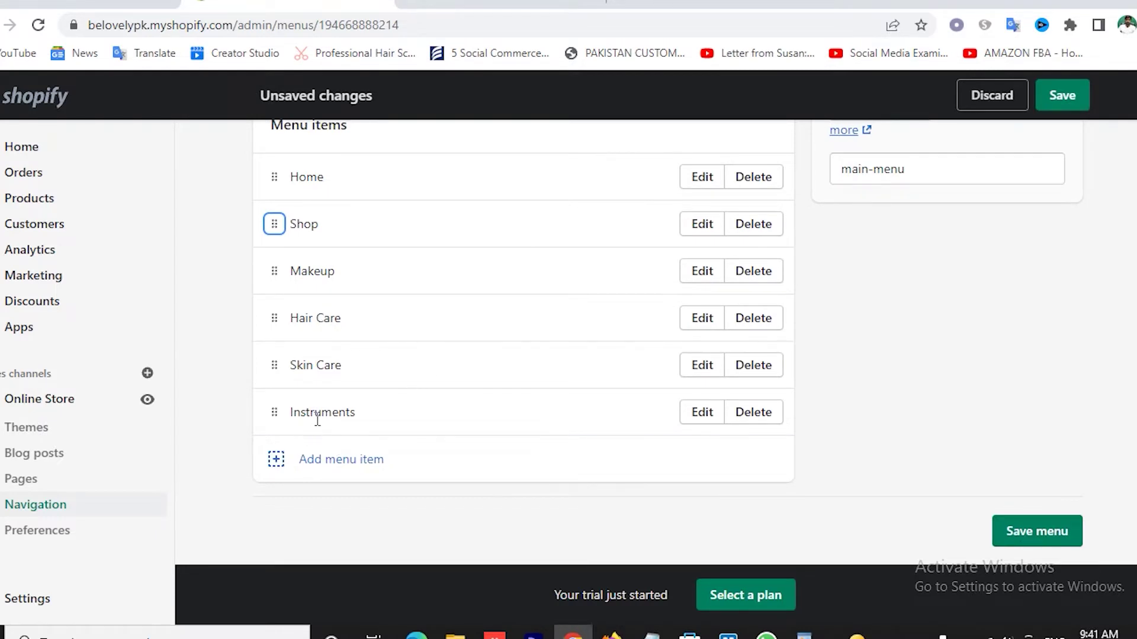
# - Add a Men menu item linked to the Men collection
pyautogui.click(315, 464)
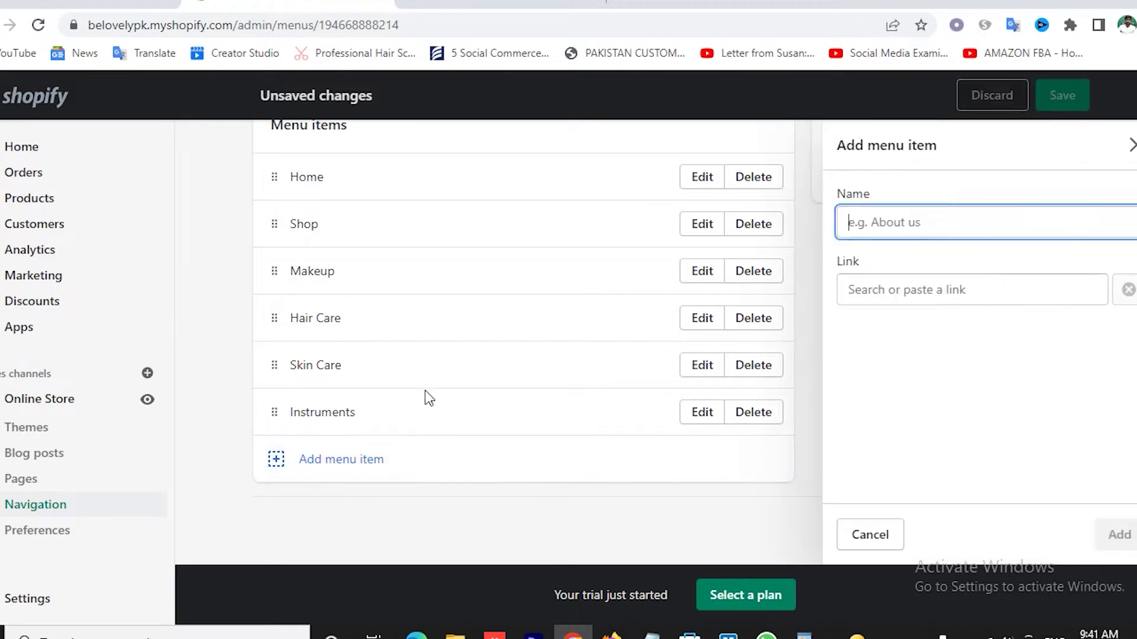
pyautogui.click(921, 292)
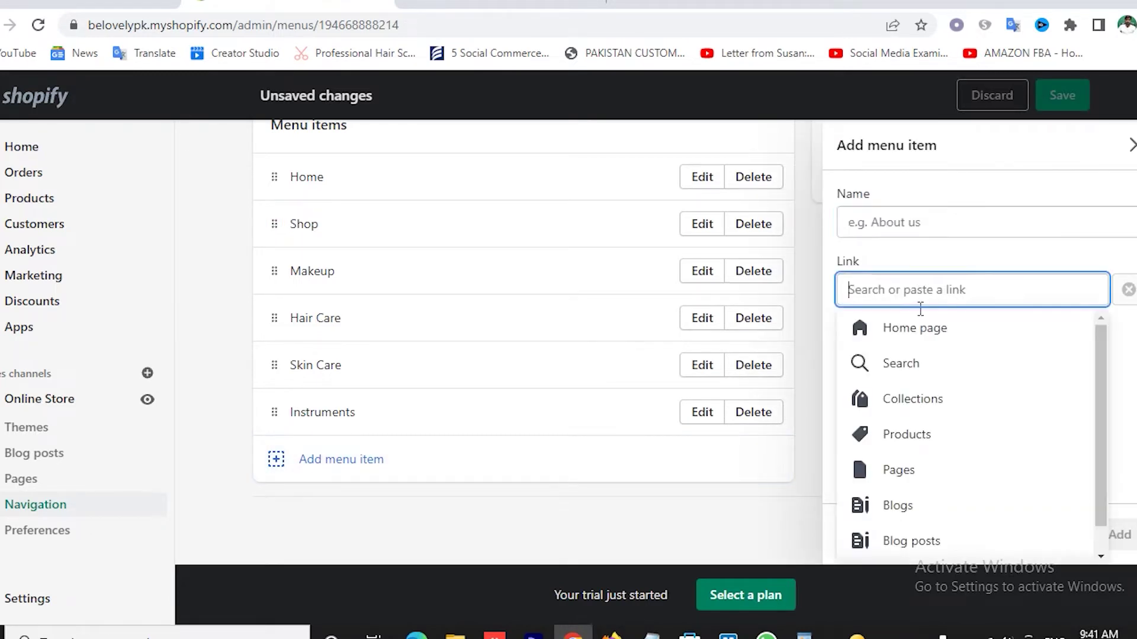
pyautogui.scroll(-1, 988, 466)
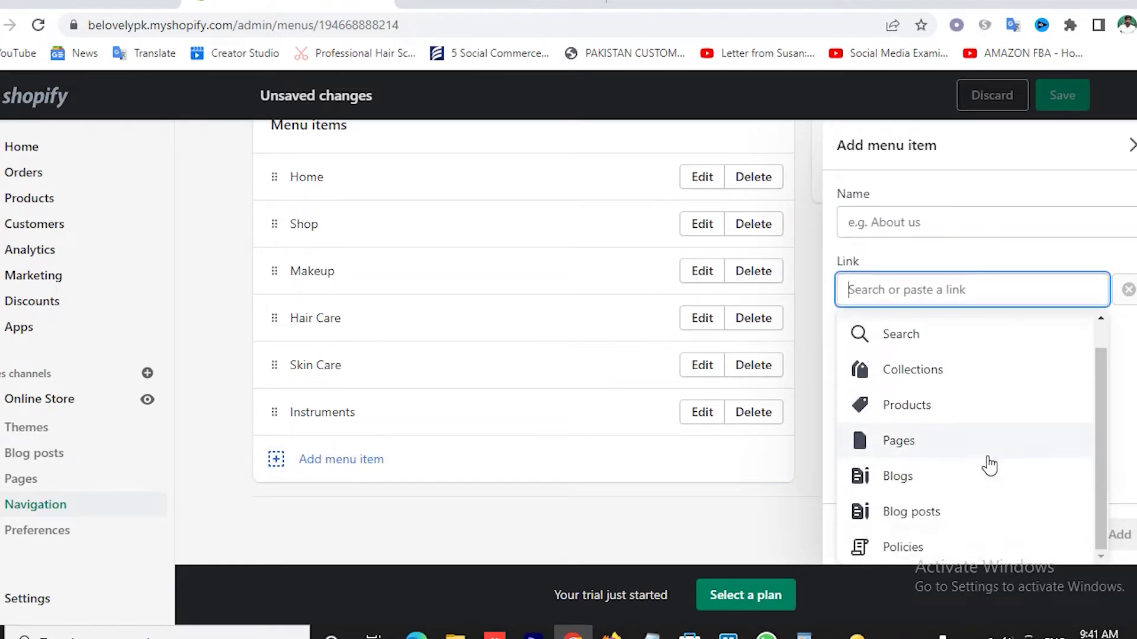
pyautogui.click(876, 368)
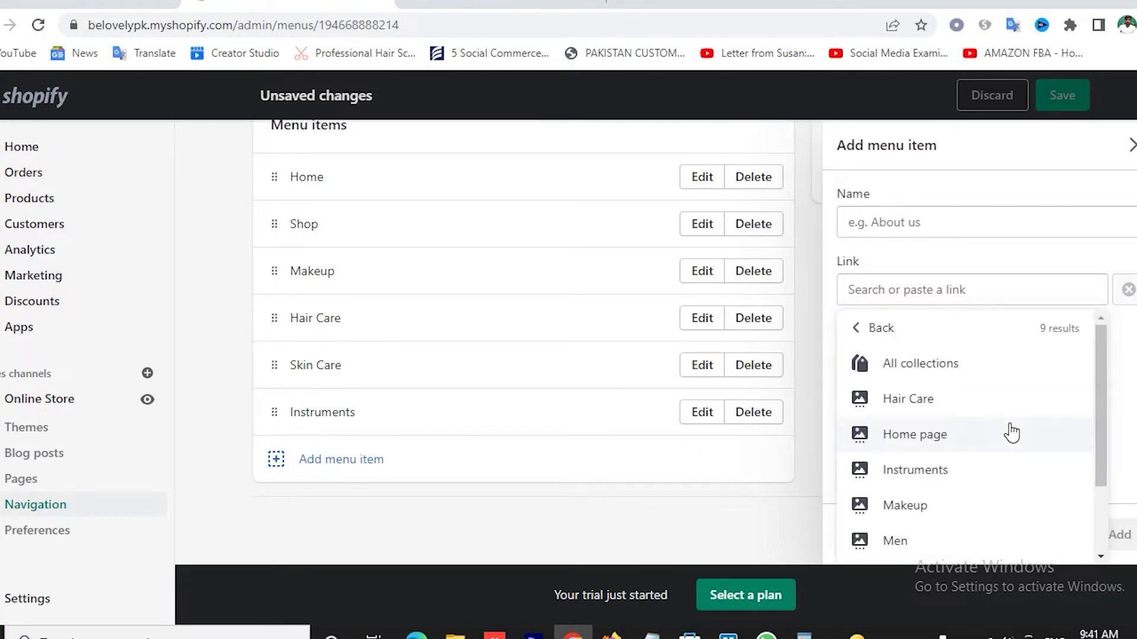
pyautogui.scroll(-2, 1013, 432)
pyautogui.click(904, 451)
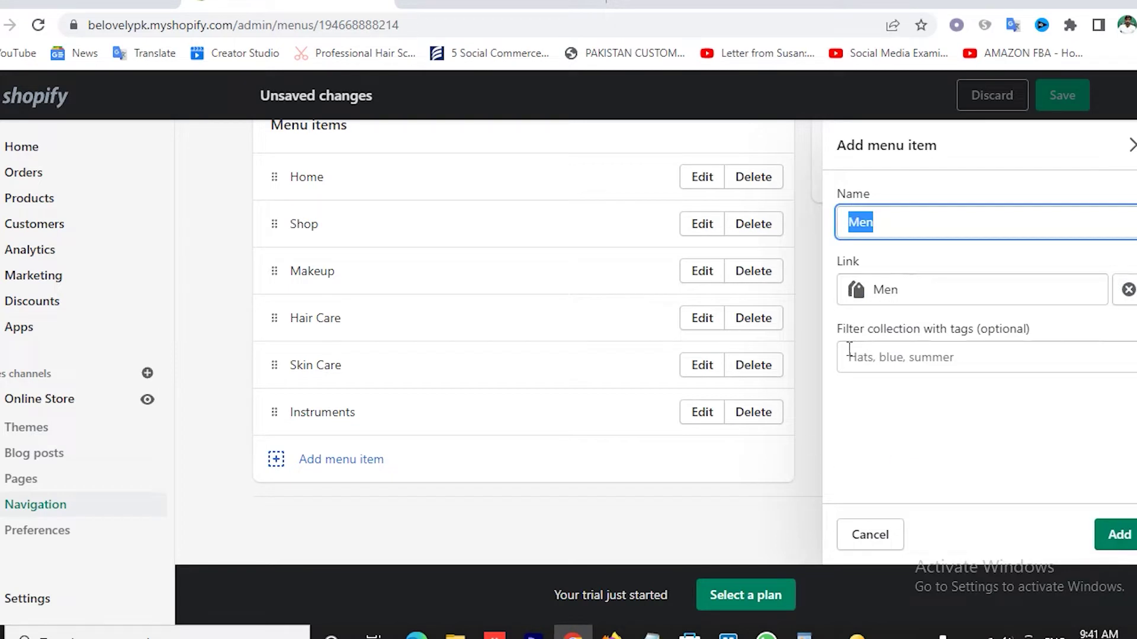
pyautogui.click(1123, 543)
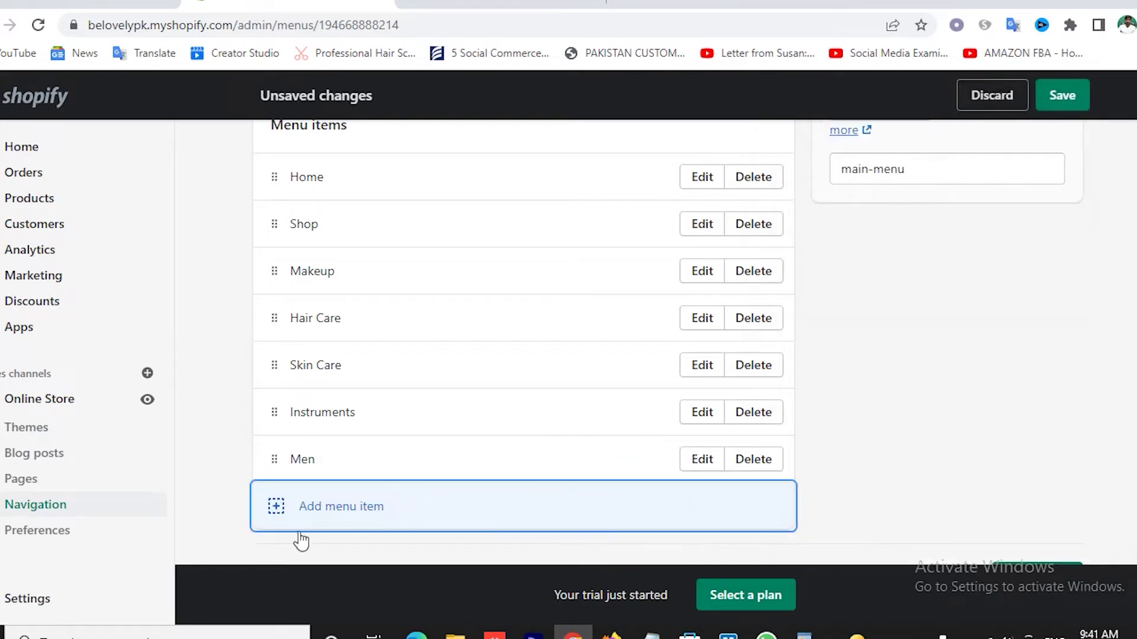
# - Add a Women menu item linked to the Women collection
pyautogui.click(275, 520)
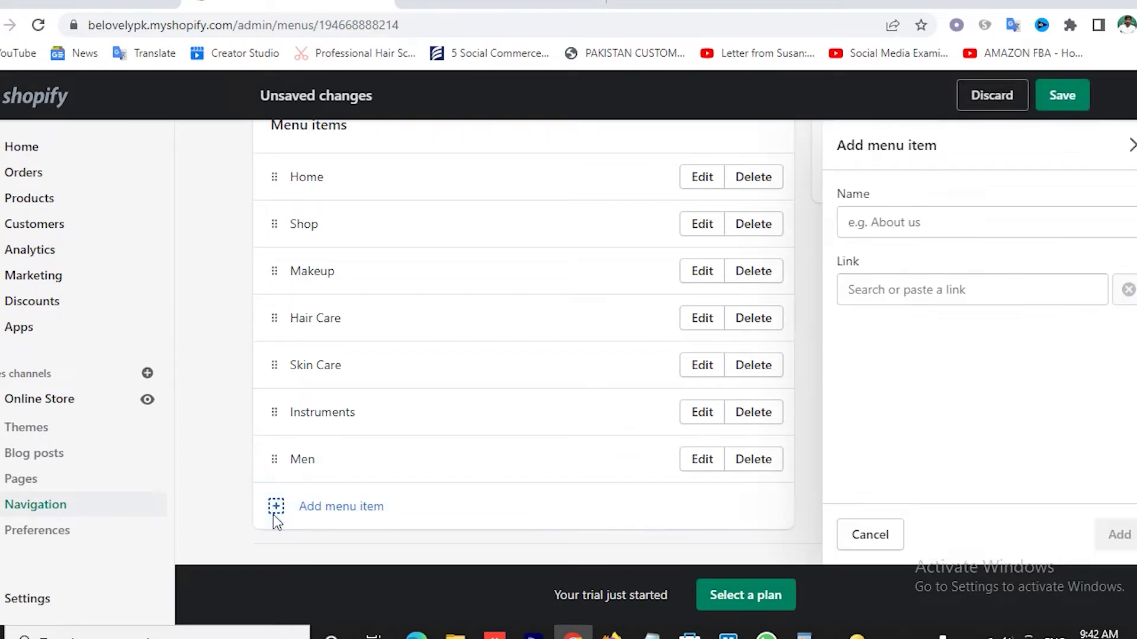
pyautogui.click(910, 296)
pyautogui.click(924, 405)
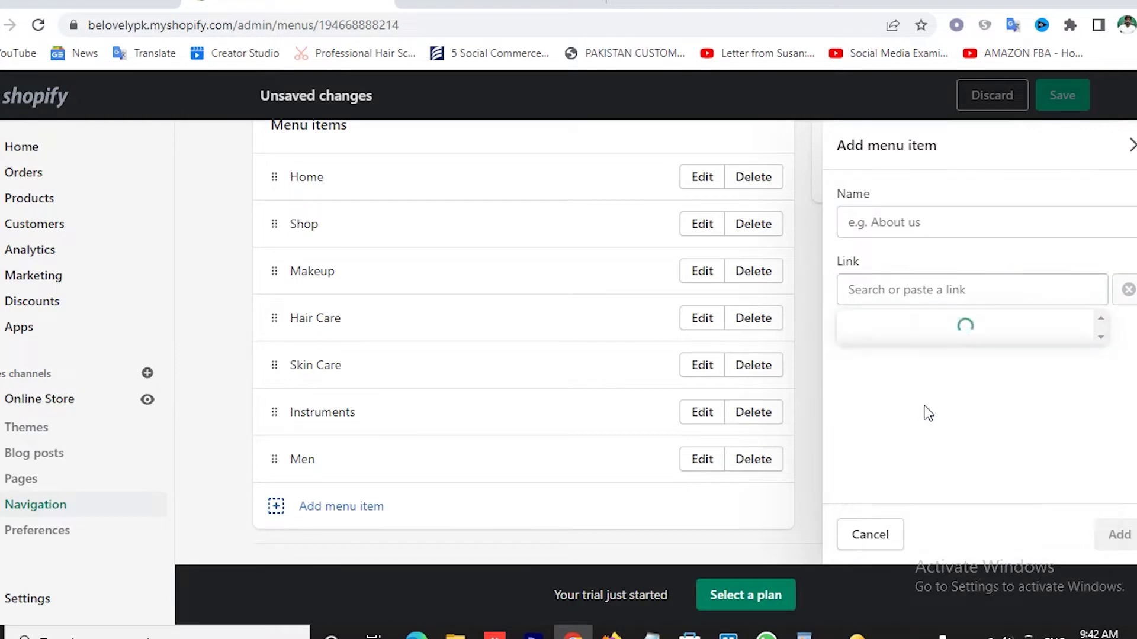
pyautogui.scroll(-3, 976, 434)
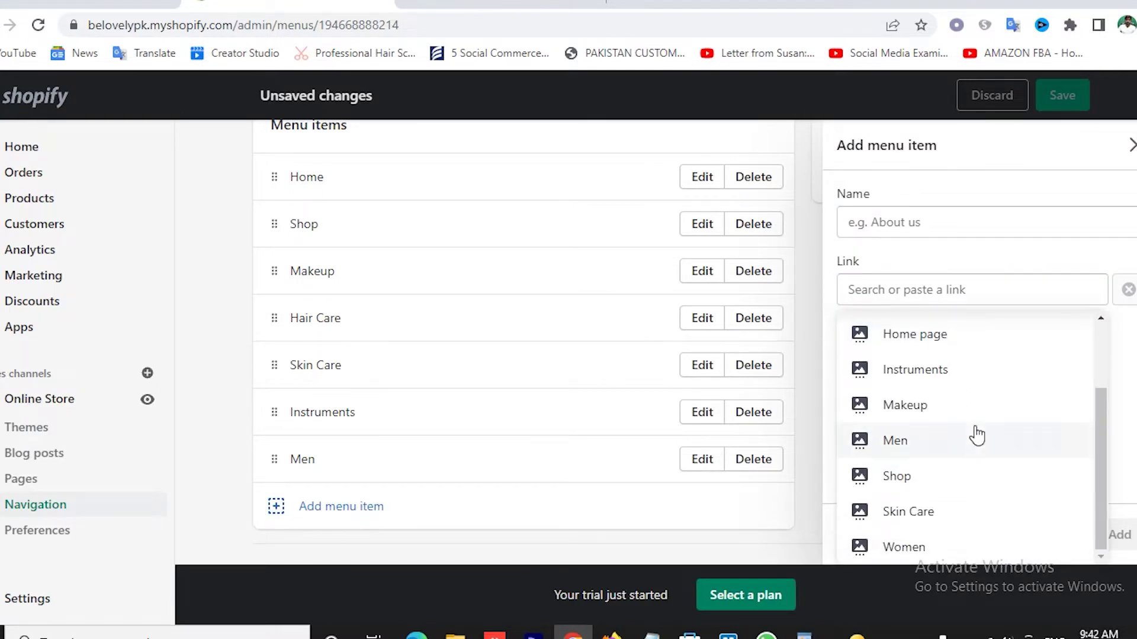
pyautogui.click(900, 546)
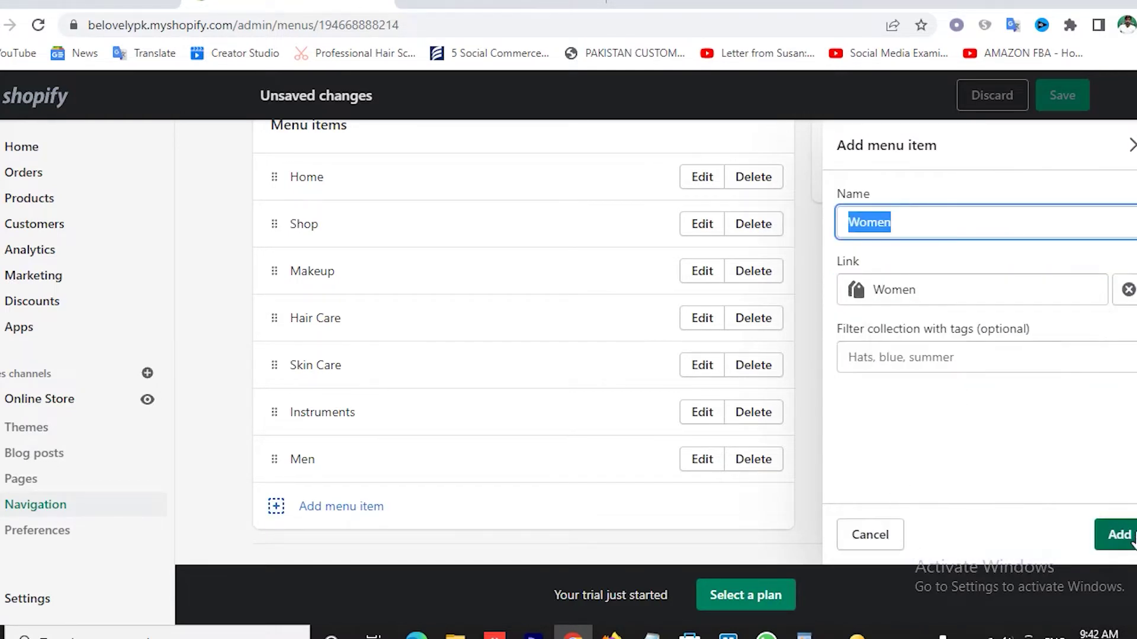
pyautogui.press('Return')
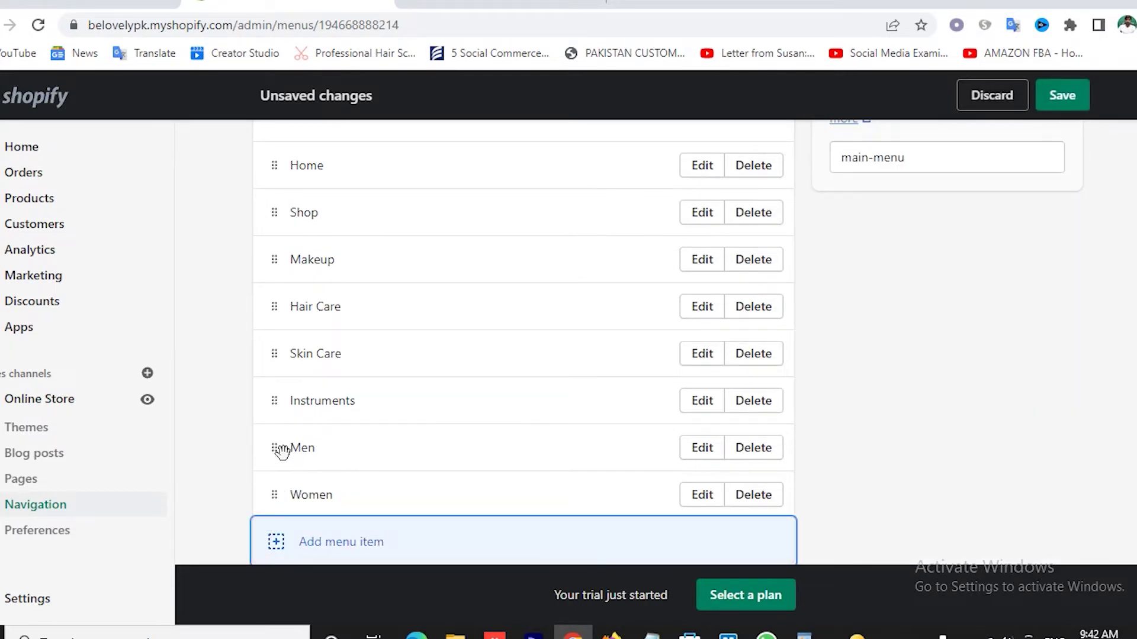
# - Nest the Men and Women items as submenu items under Instruments
pyautogui.moveTo(281, 452); pyautogui.dragTo(326, 448)
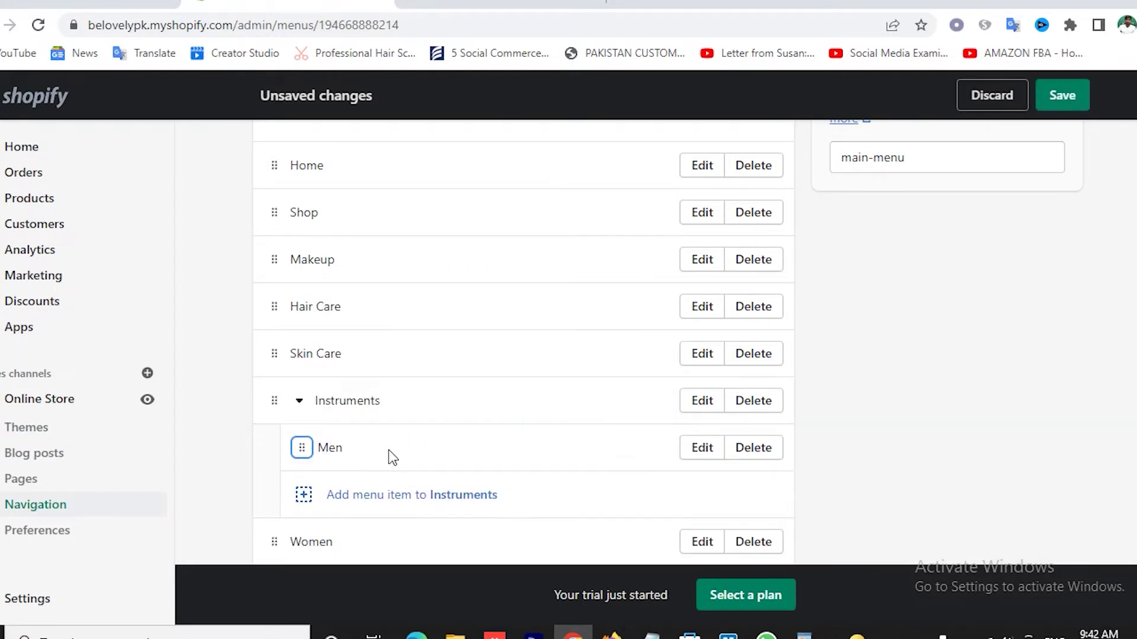
pyautogui.scroll(-1, 388, 450)
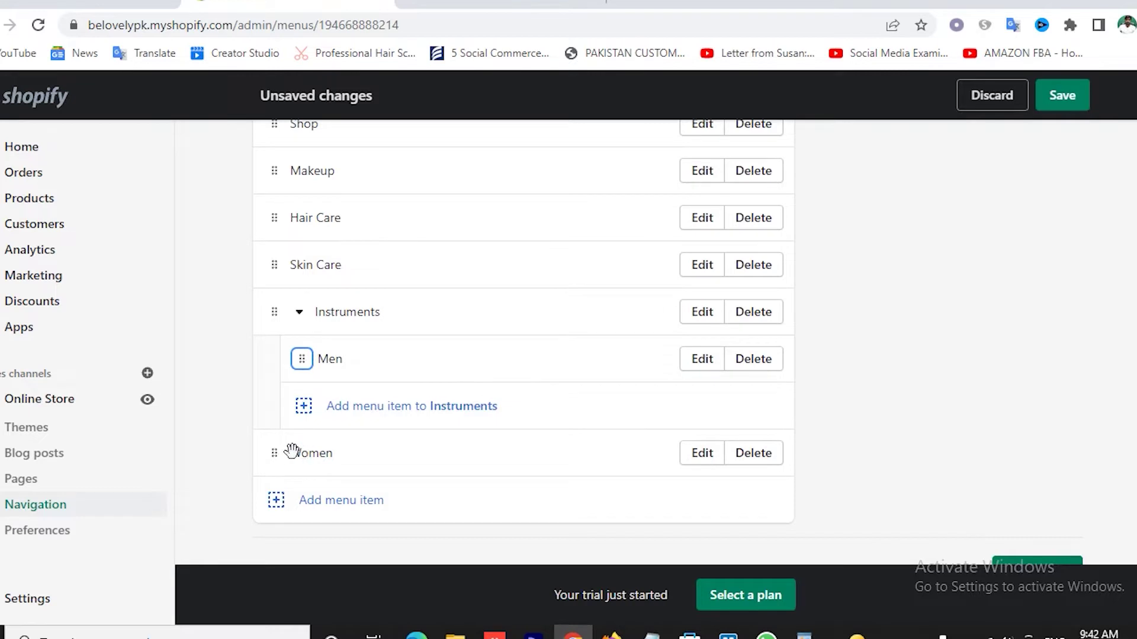
pyautogui.moveTo(287, 453); pyautogui.dragTo(360, 471)
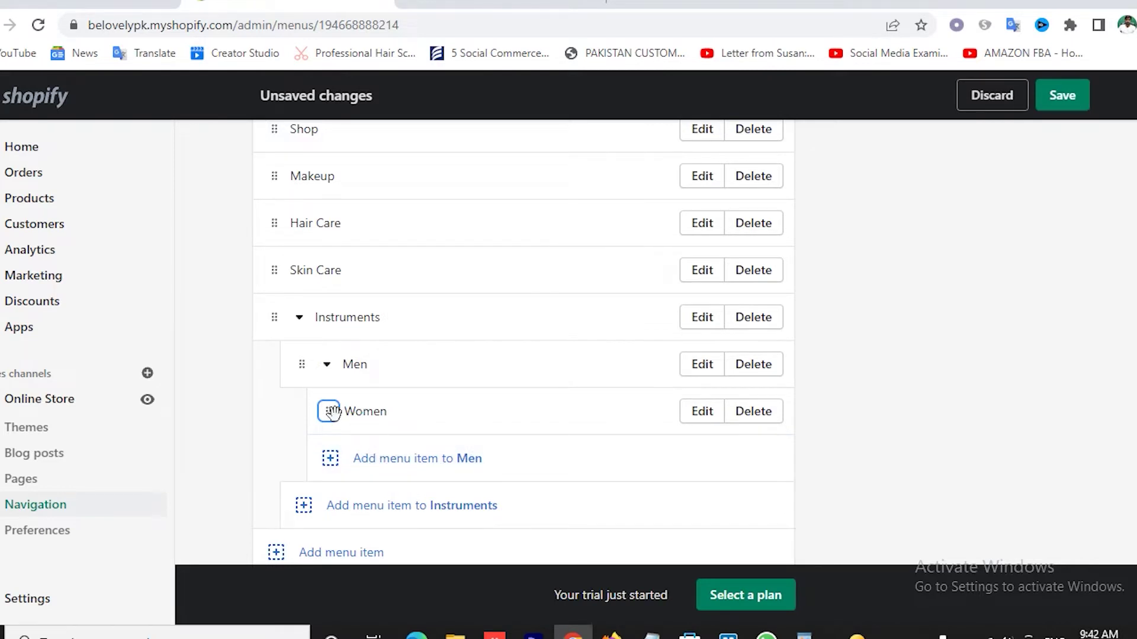
pyautogui.moveTo(329, 412); pyautogui.dragTo(292, 430)
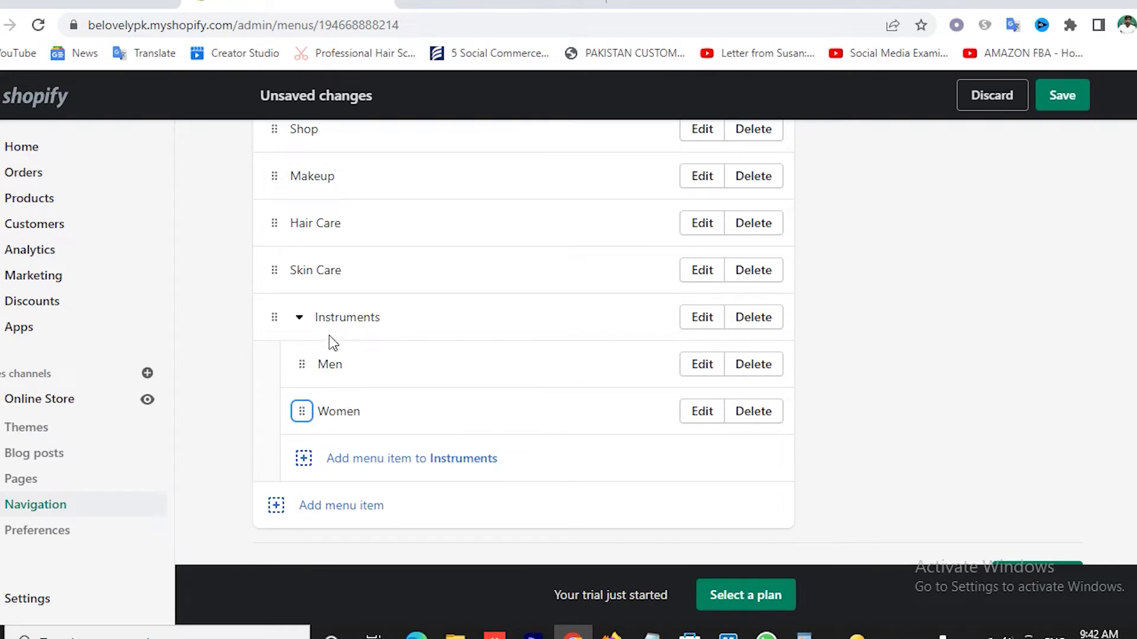
# - Save the Main menu and switch to the storefront tab
pyautogui.scroll(1, 352, 362)
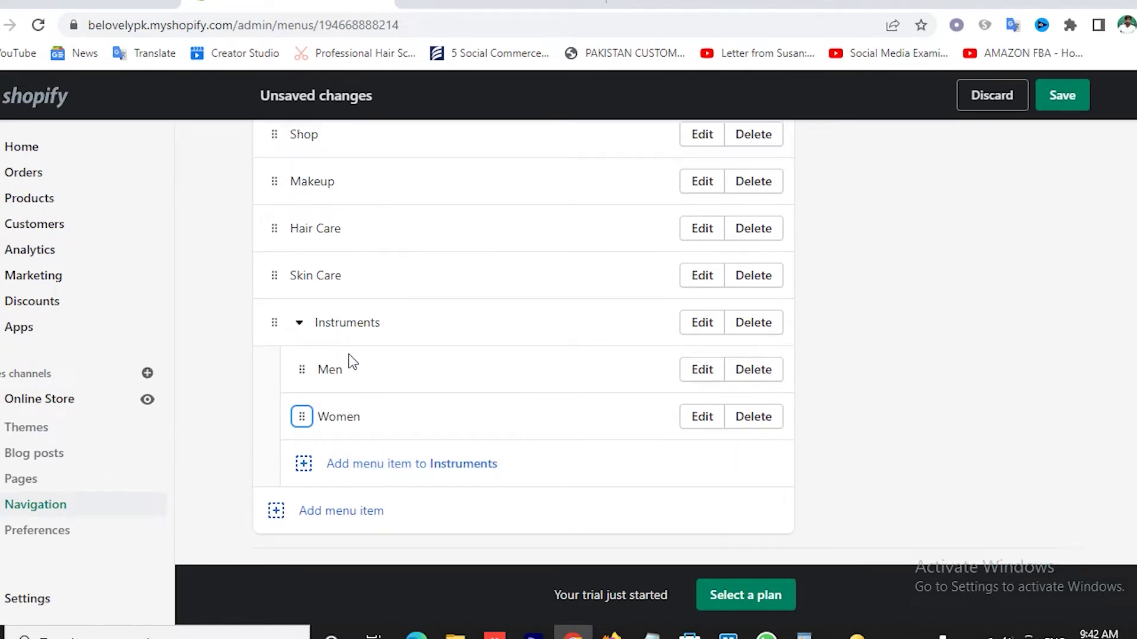
pyautogui.scroll(5, 351, 359)
pyautogui.scroll(-5, 350, 361)
pyautogui.scroll(5, 350, 363)
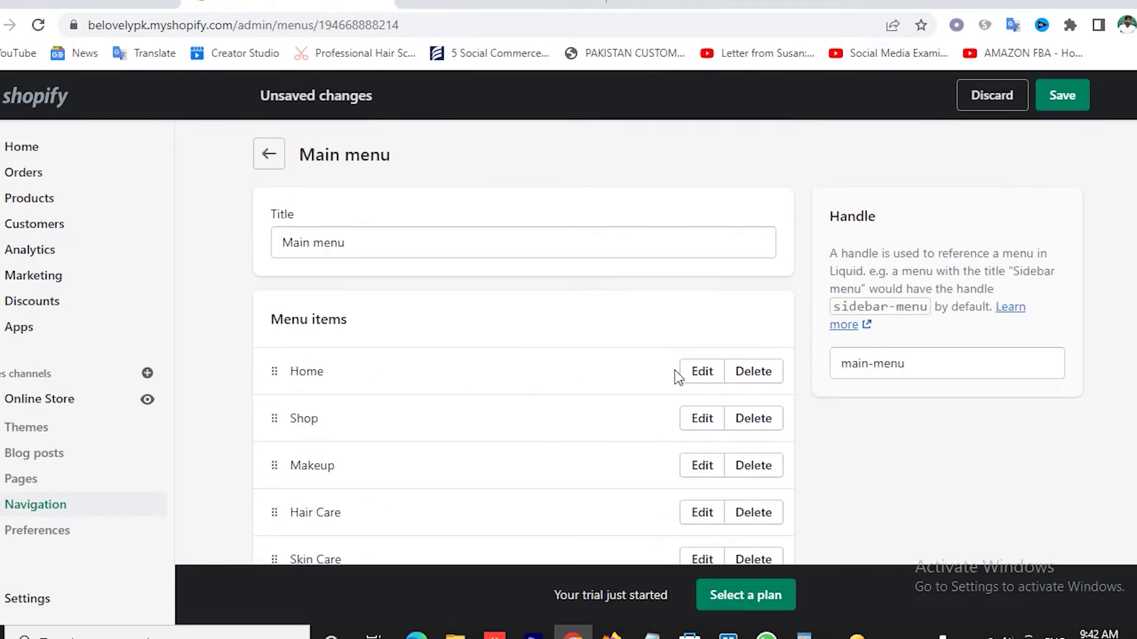
pyautogui.click(1063, 99)
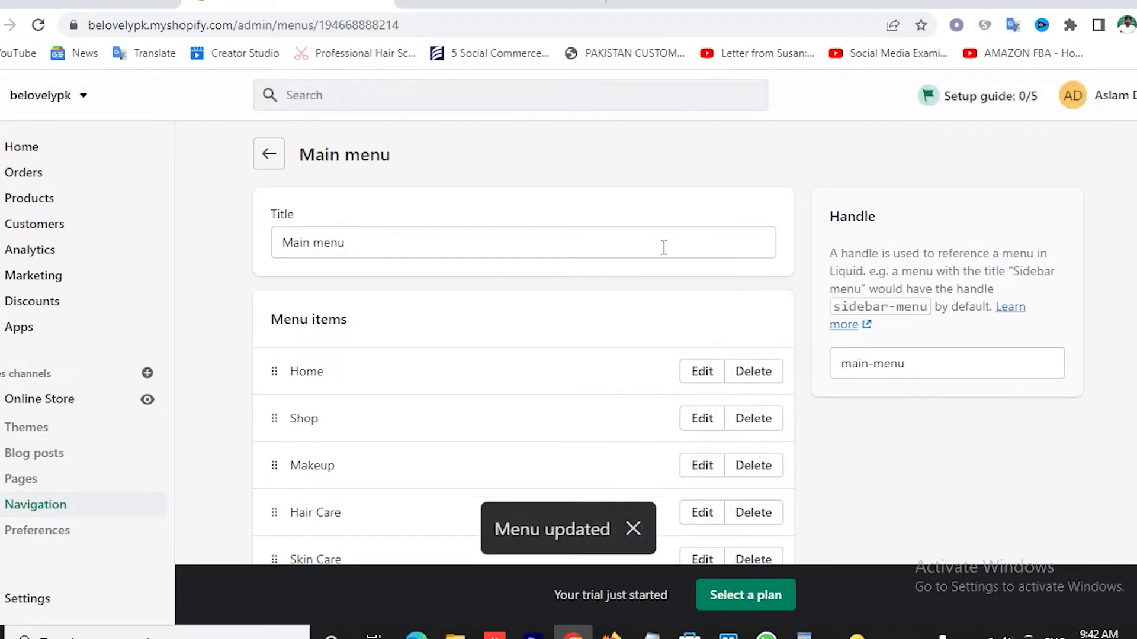
pyautogui.hotkey('ctrl', 'Tab')
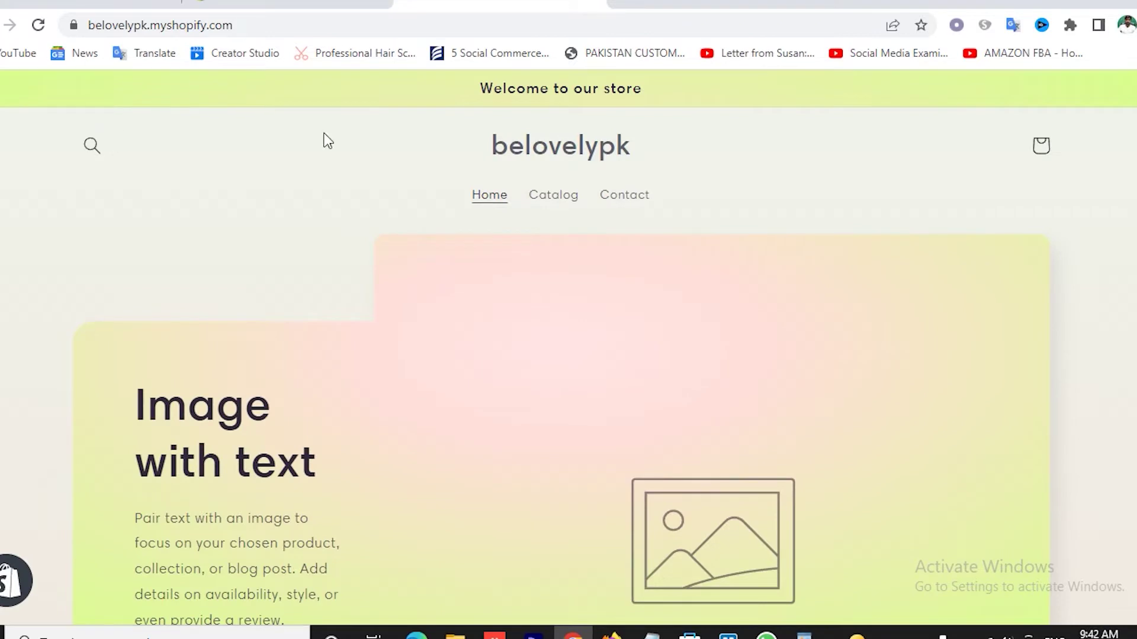
# - Reload the storefront and check that the Instruments dropdown lists Men and Women
pyautogui.click(538, 169)
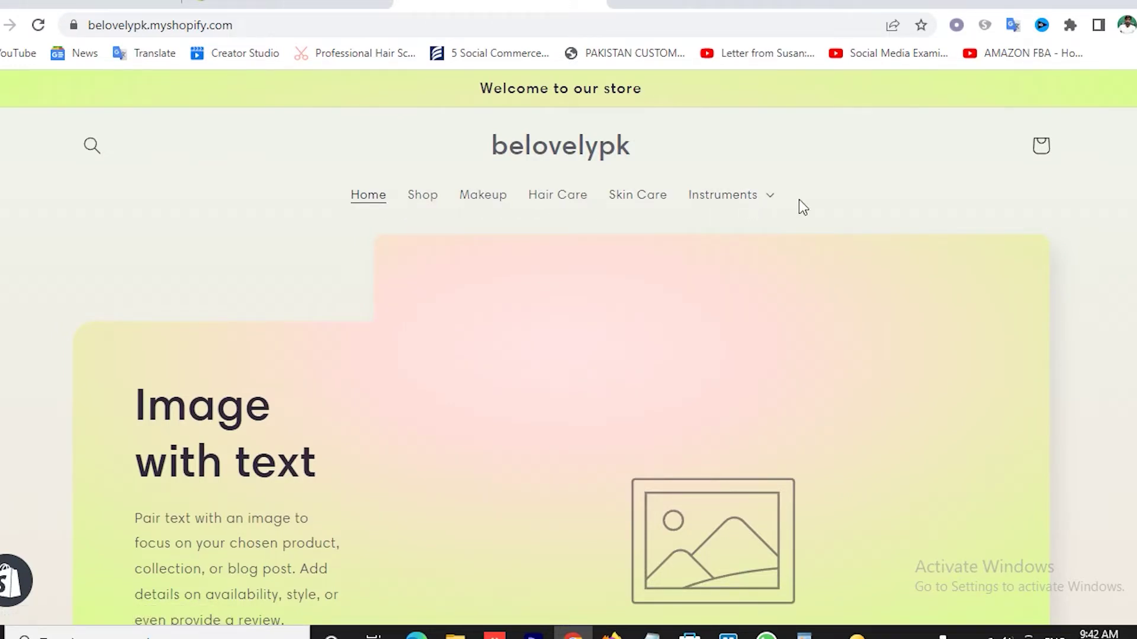
pyautogui.click(769, 205)
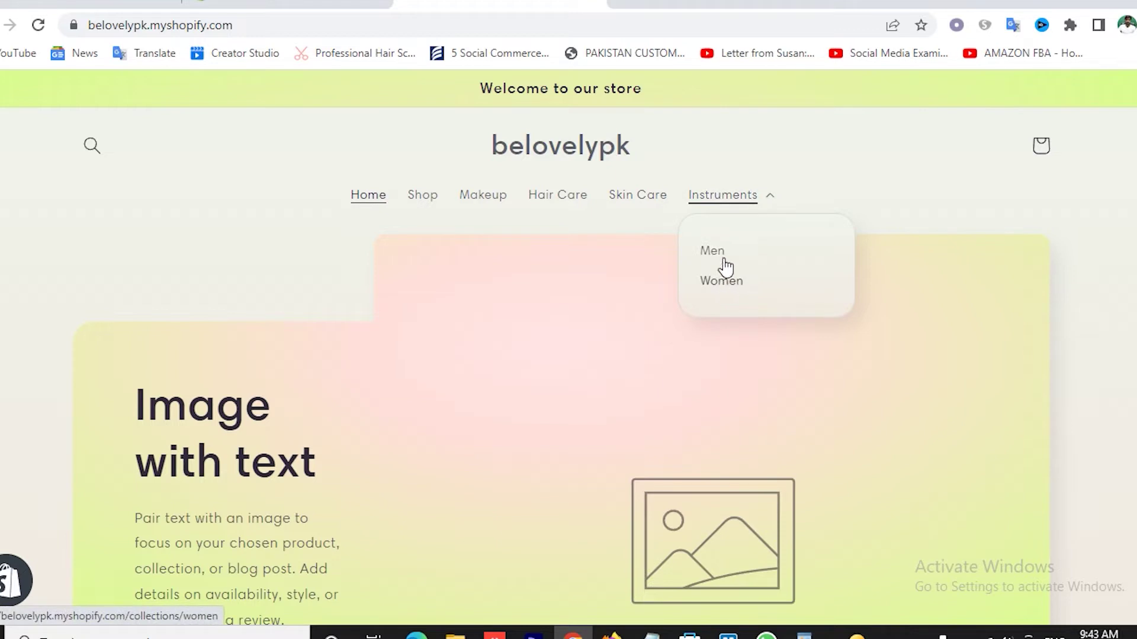
pyautogui.click(857, 177)
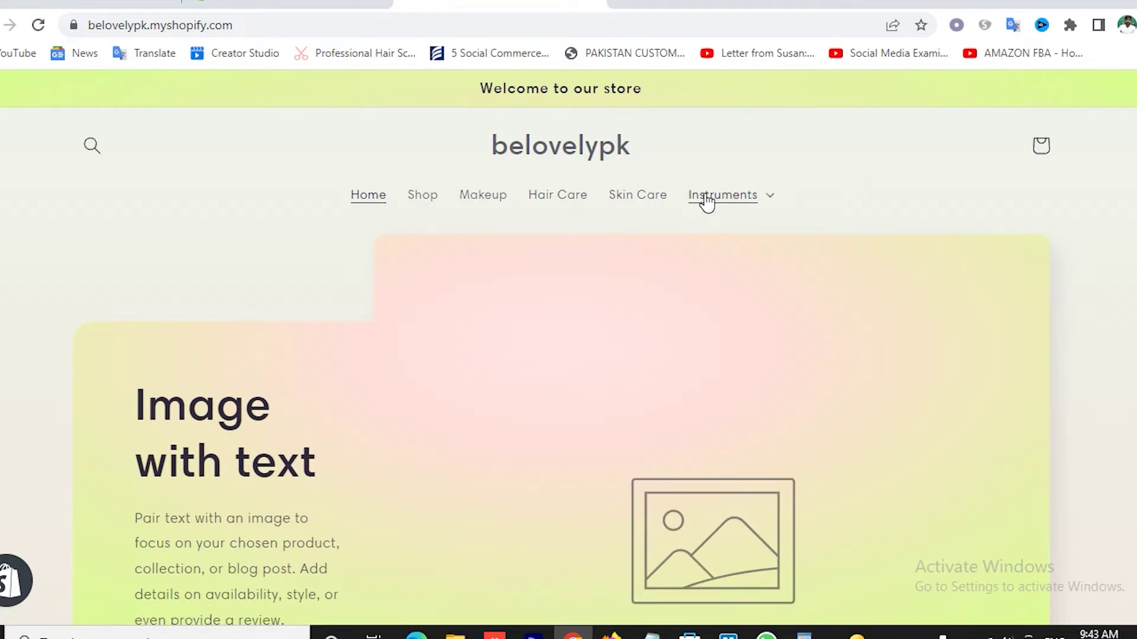
pyautogui.click(773, 201)
pyautogui.click(853, 171)
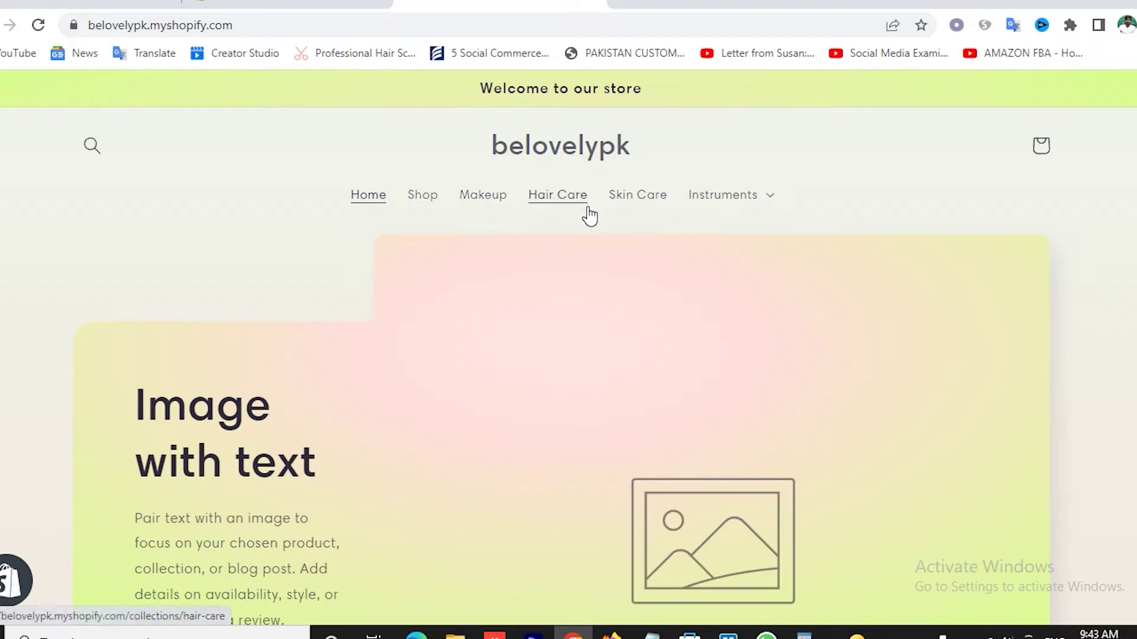
# - Scroll through the storefront home page, then return to the admin's Main menu
pyautogui.scroll(-20, 586, 219)
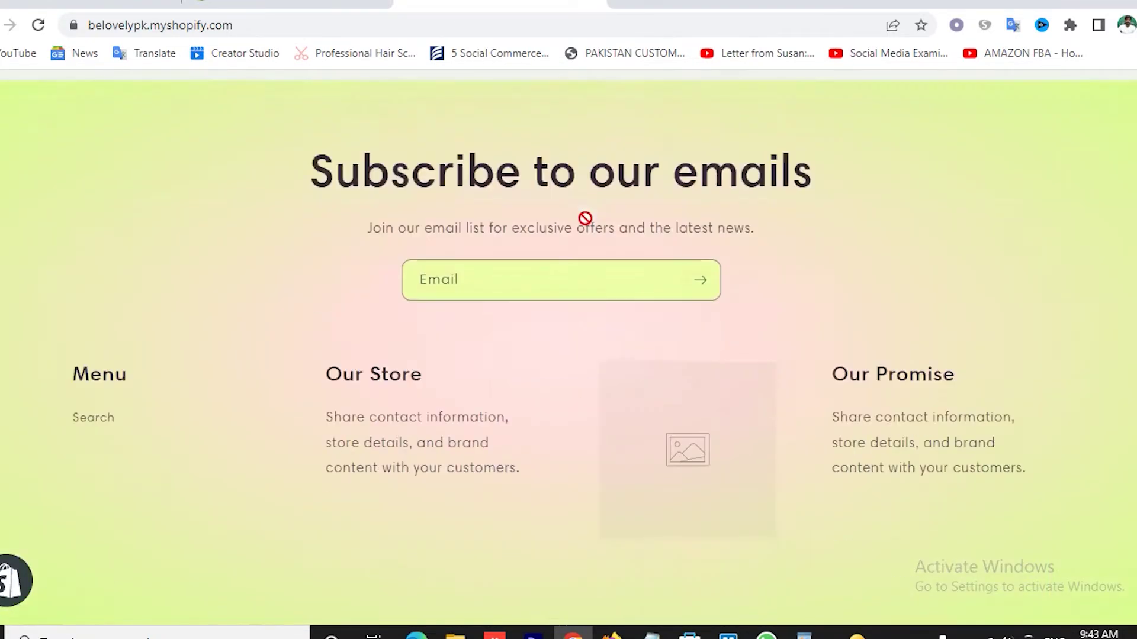
pyautogui.scroll(-2, 585, 218)
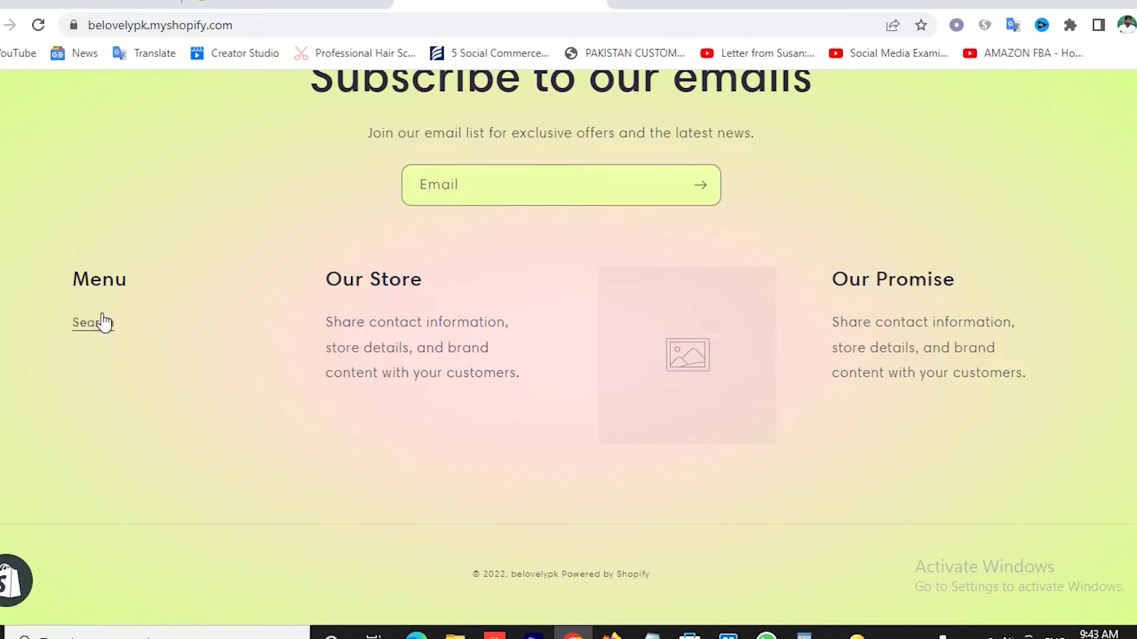
pyautogui.scroll(5, 472, 338)
pyautogui.scroll(20, 471, 333)
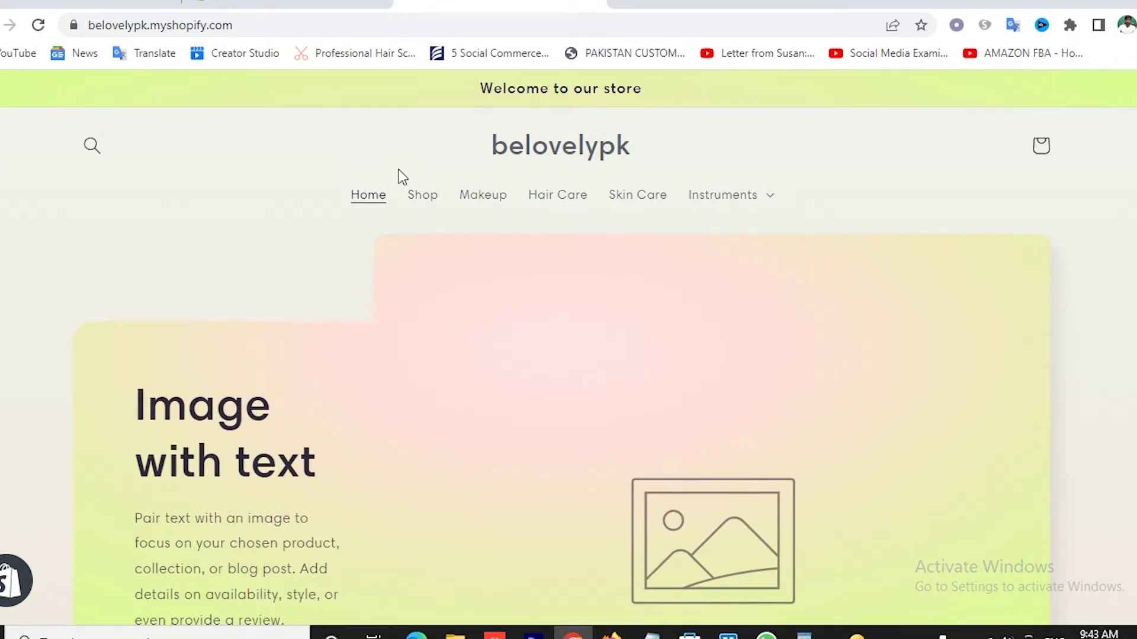
pyautogui.click(255, 5)
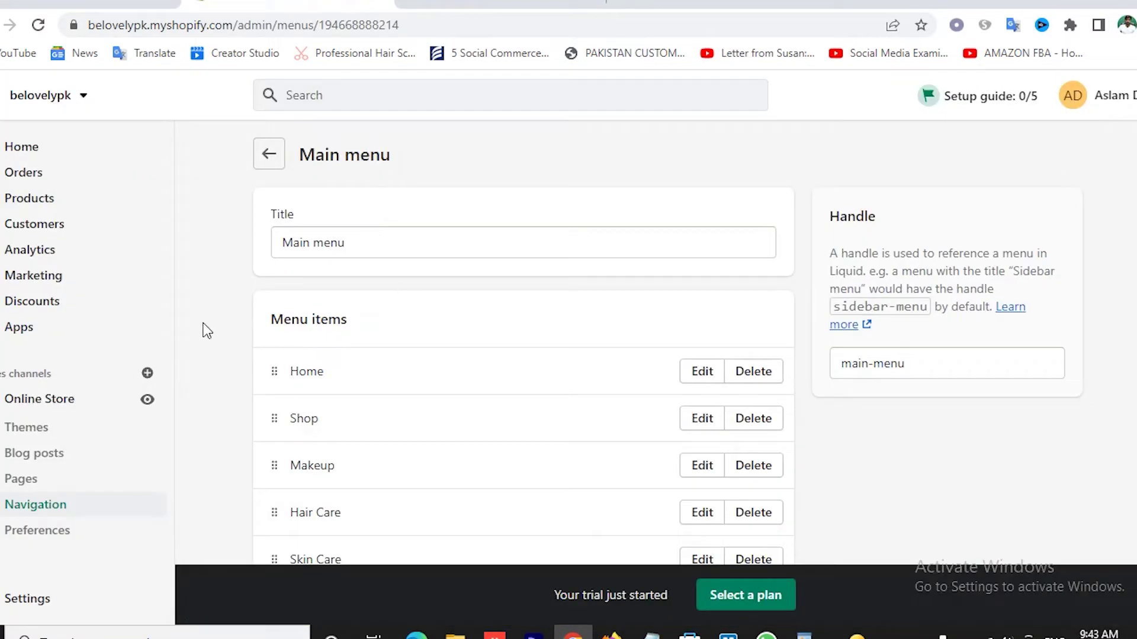
# - Go to Online Store > Pages and start a new page
pyautogui.scroll(-2, 215, 367)
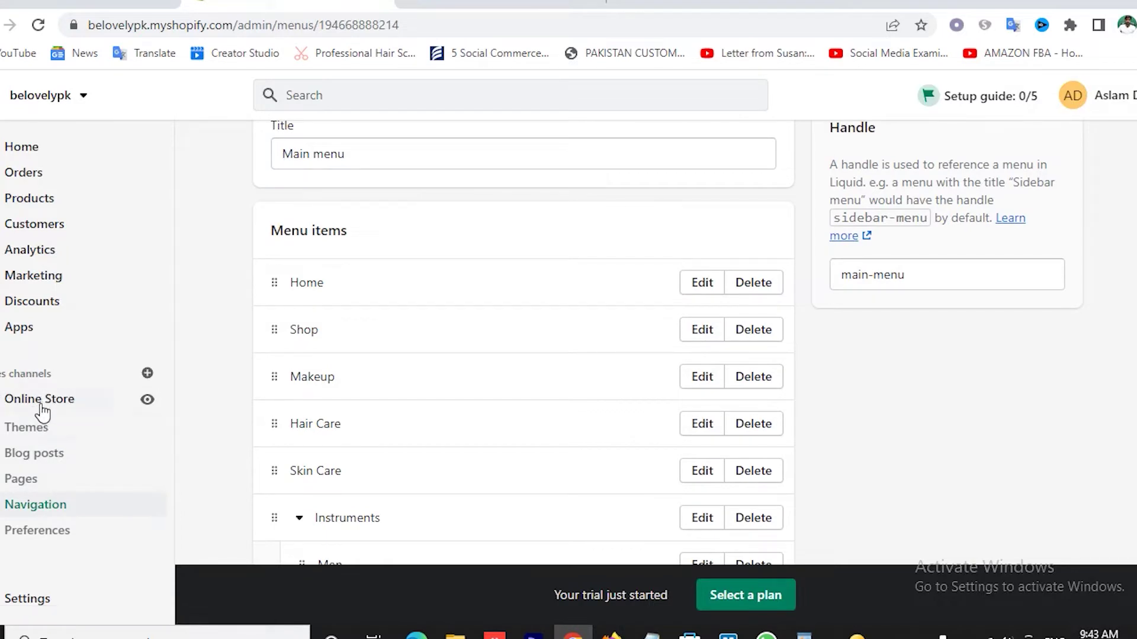
pyautogui.click(21, 487)
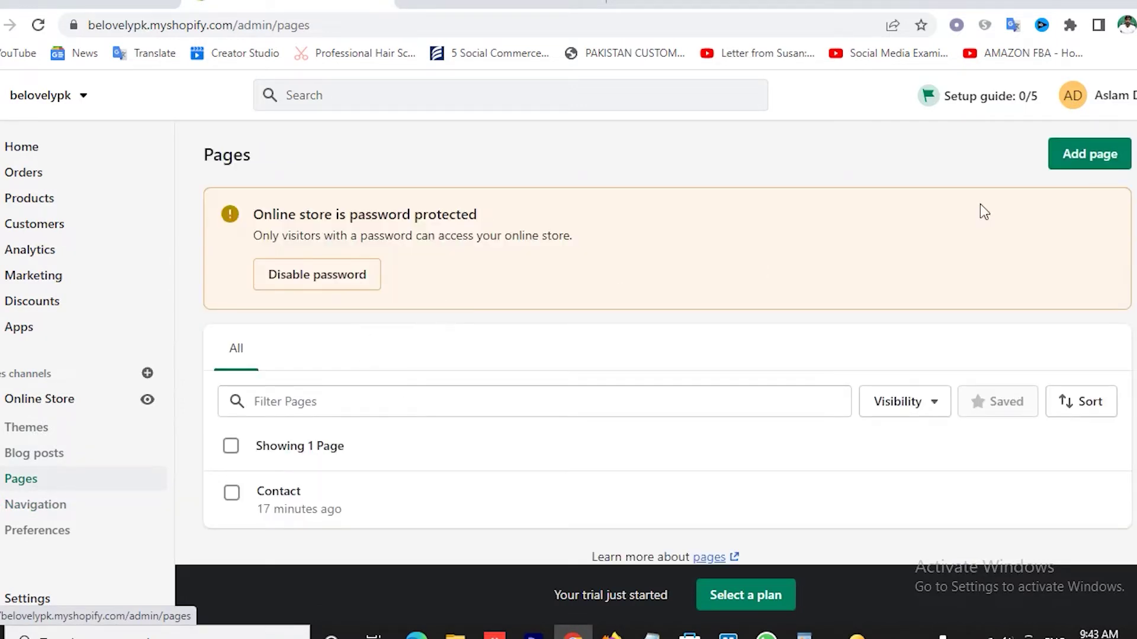
pyautogui.click(1092, 160)
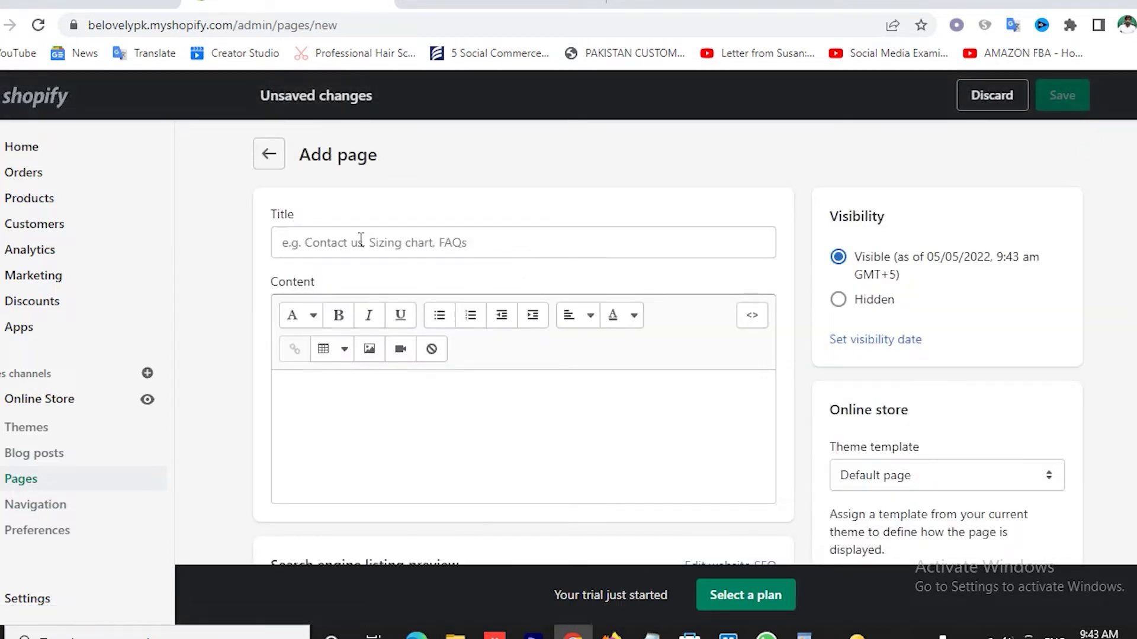
# - Create and save an 'About us' page
pyautogui.click(358, 247)
pyautogui.write('About us')
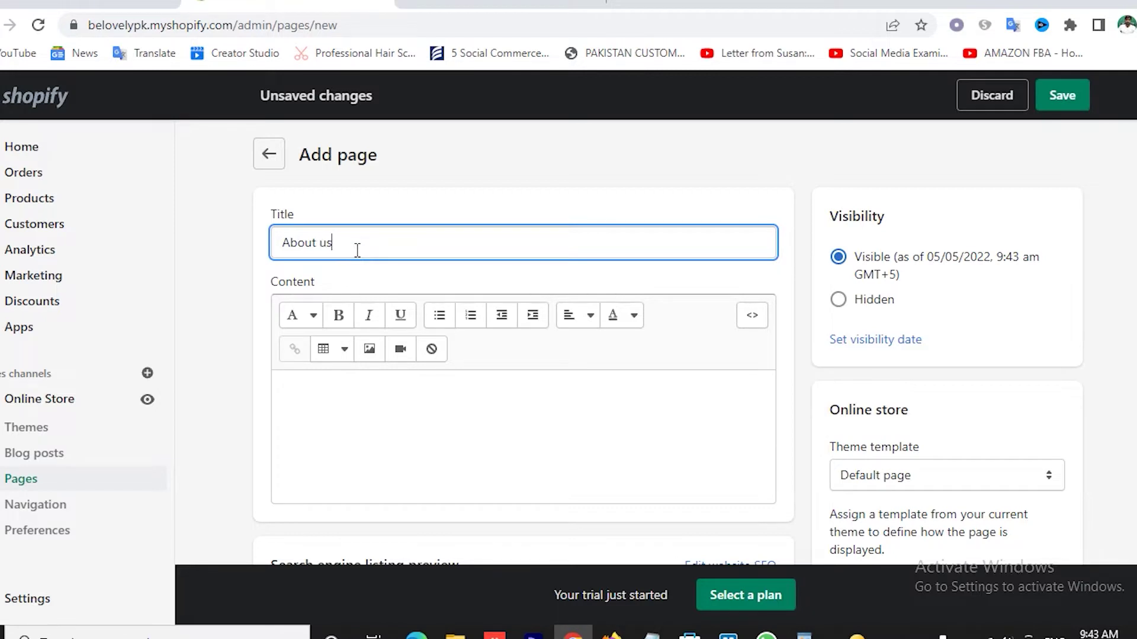
pyautogui.click(1060, 97)
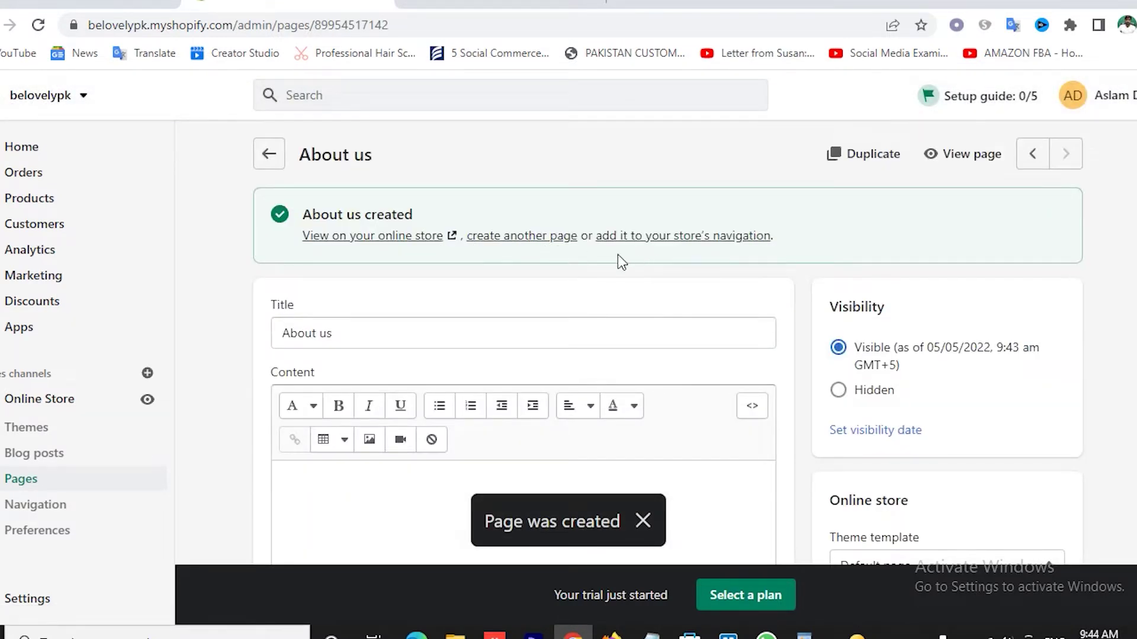
# - Create and save a 'Store Policy' page, then go to Navigation
pyautogui.click(521, 236)
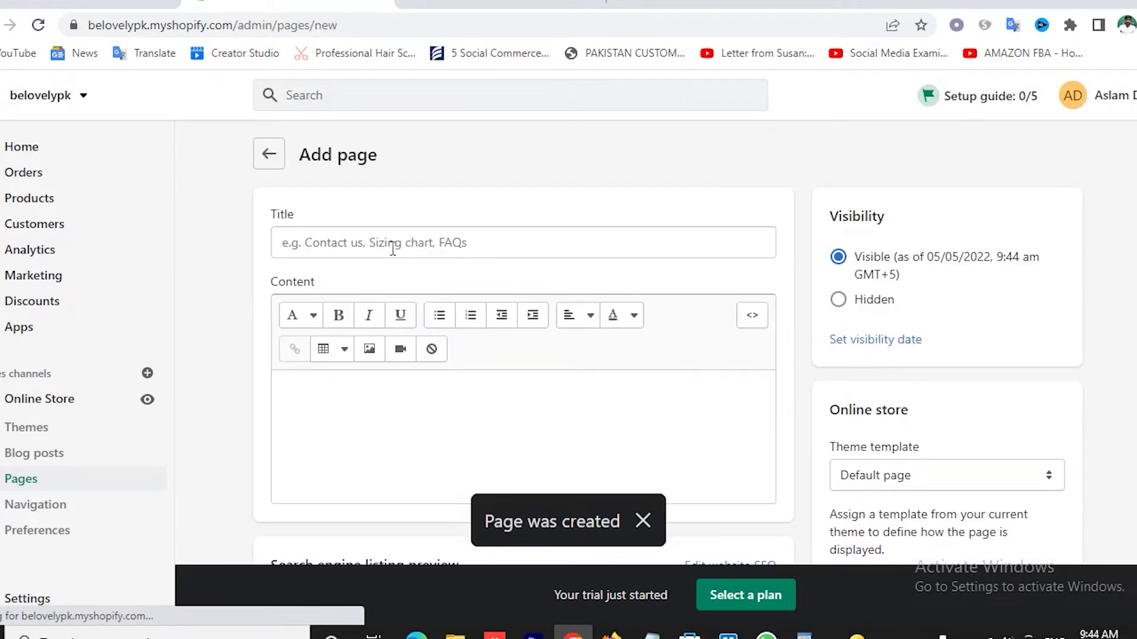
pyautogui.click(375, 243)
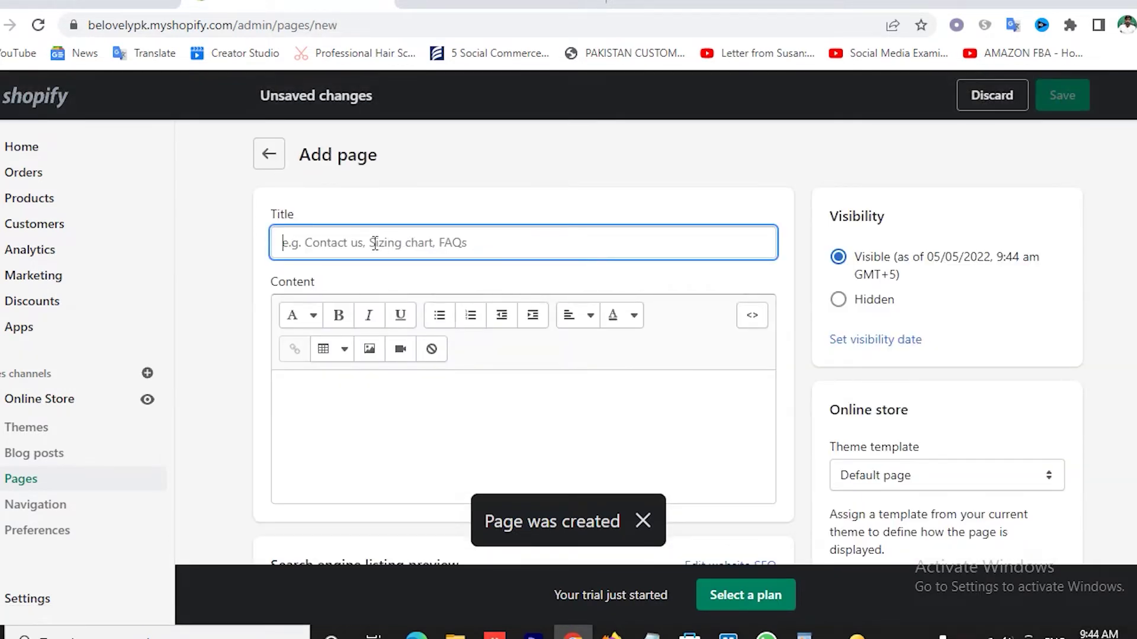
pyautogui.write('St')
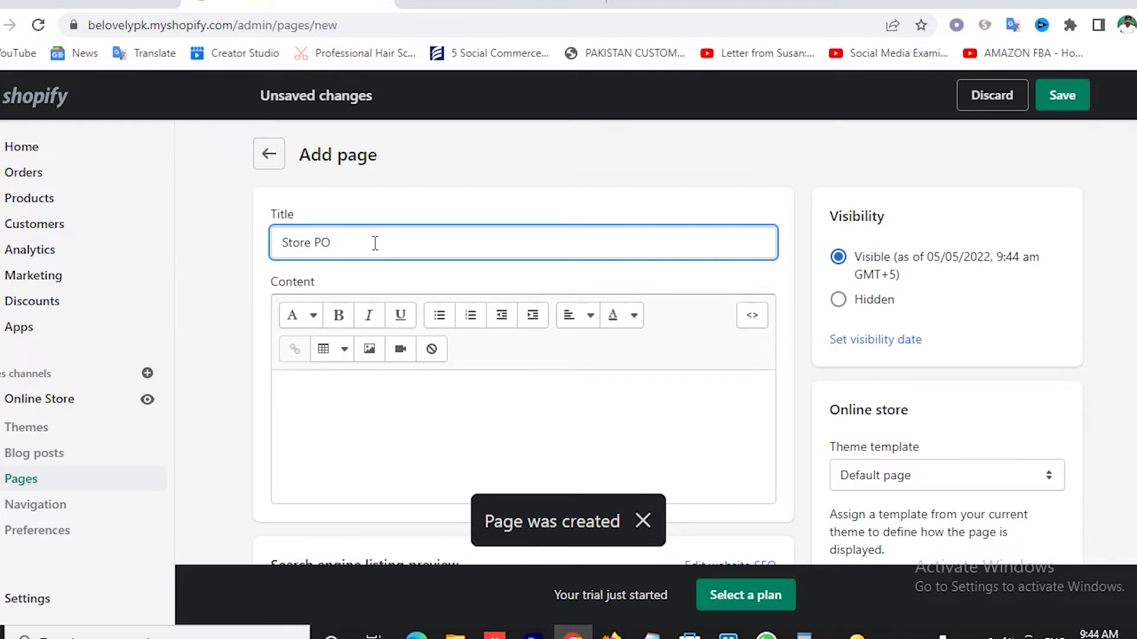
pyautogui.write('ore Policy')
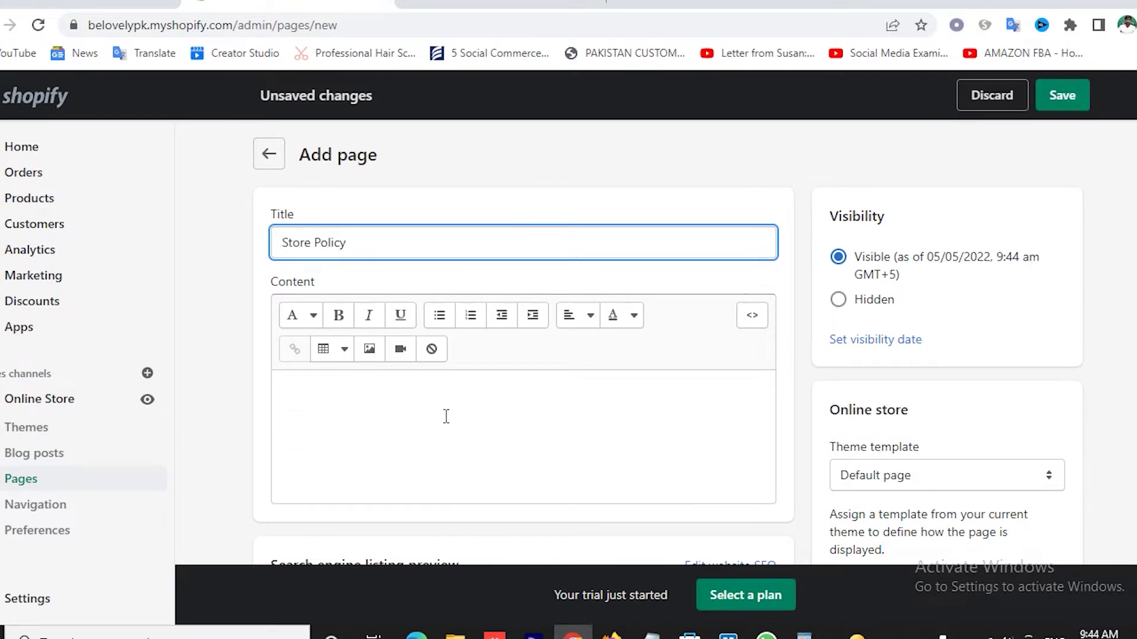
pyautogui.scroll(-2, 444, 413)
pyautogui.click(398, 261)
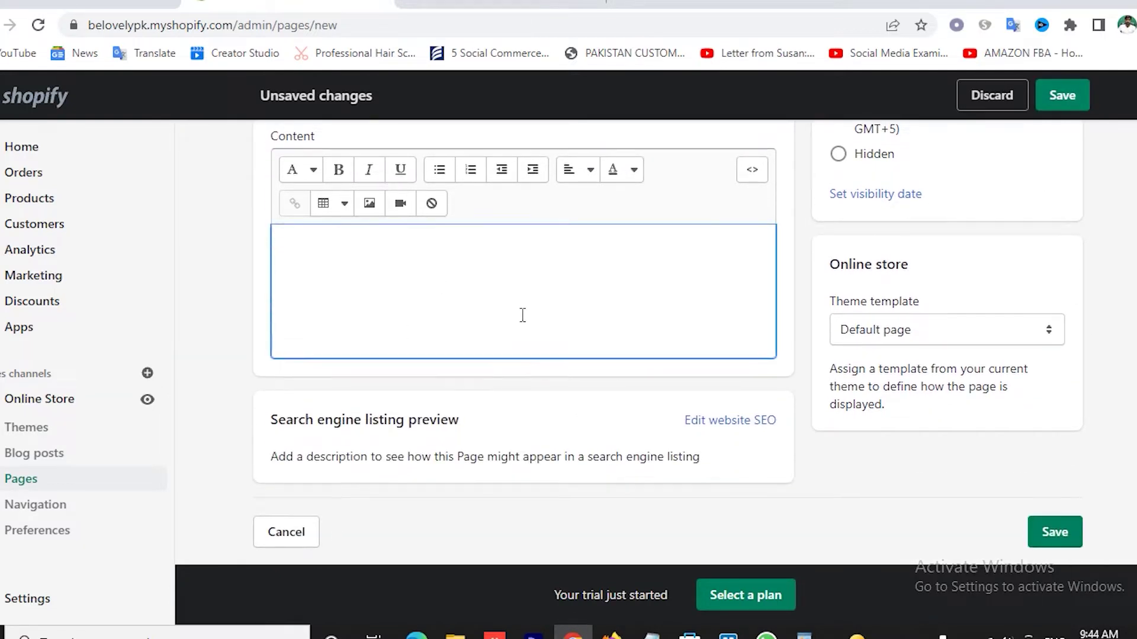
pyautogui.scroll(2, 520, 314)
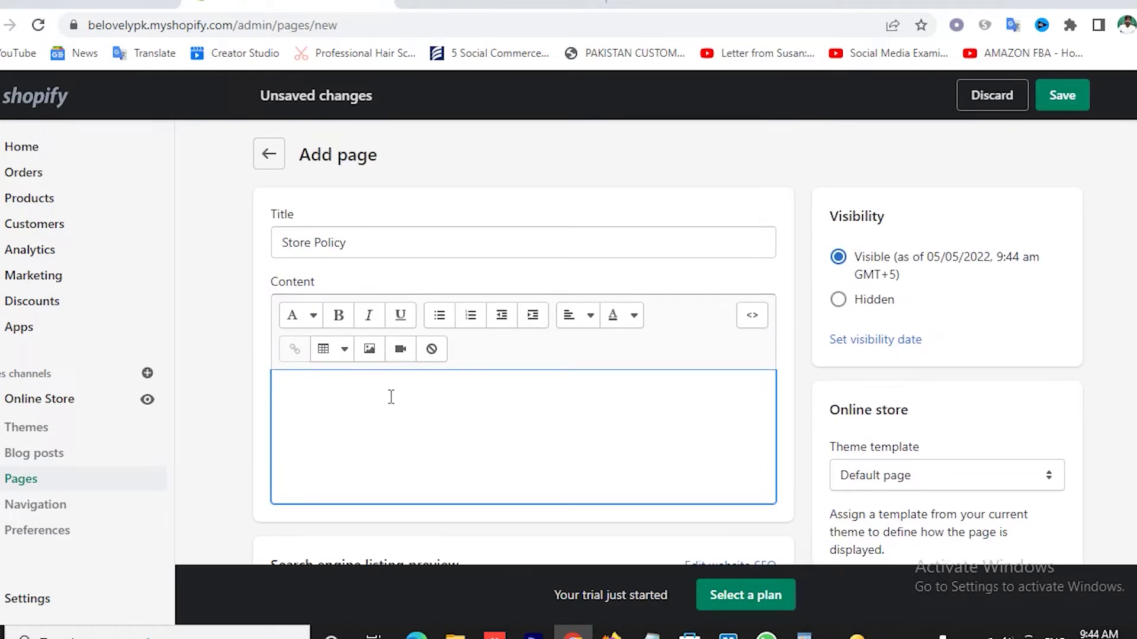
pyautogui.click(1062, 95)
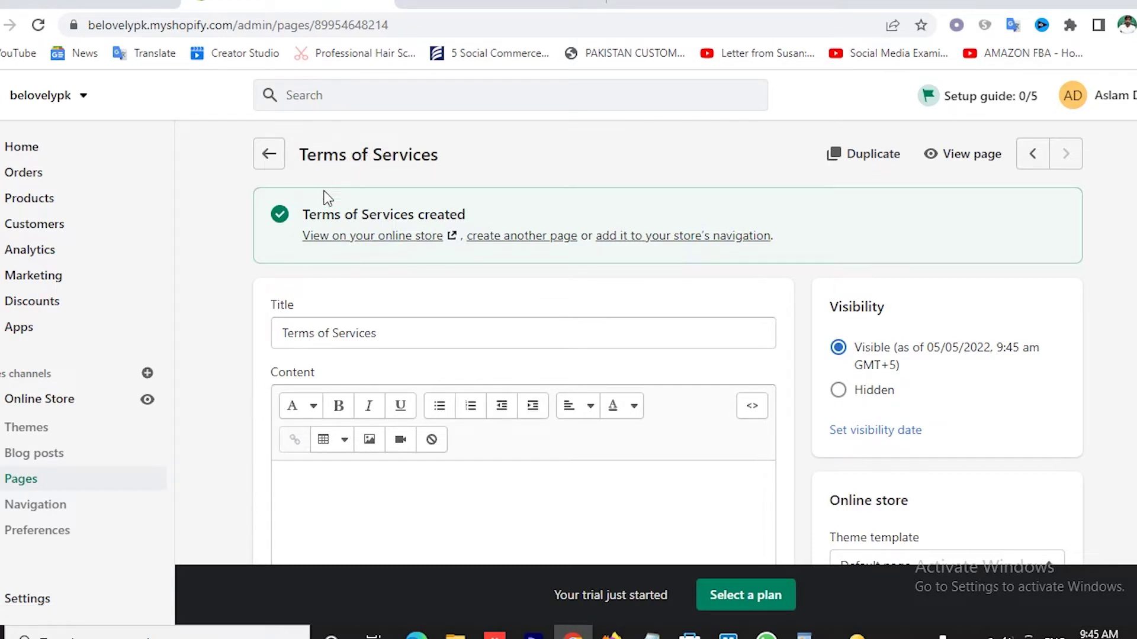
pyautogui.click(36, 506)
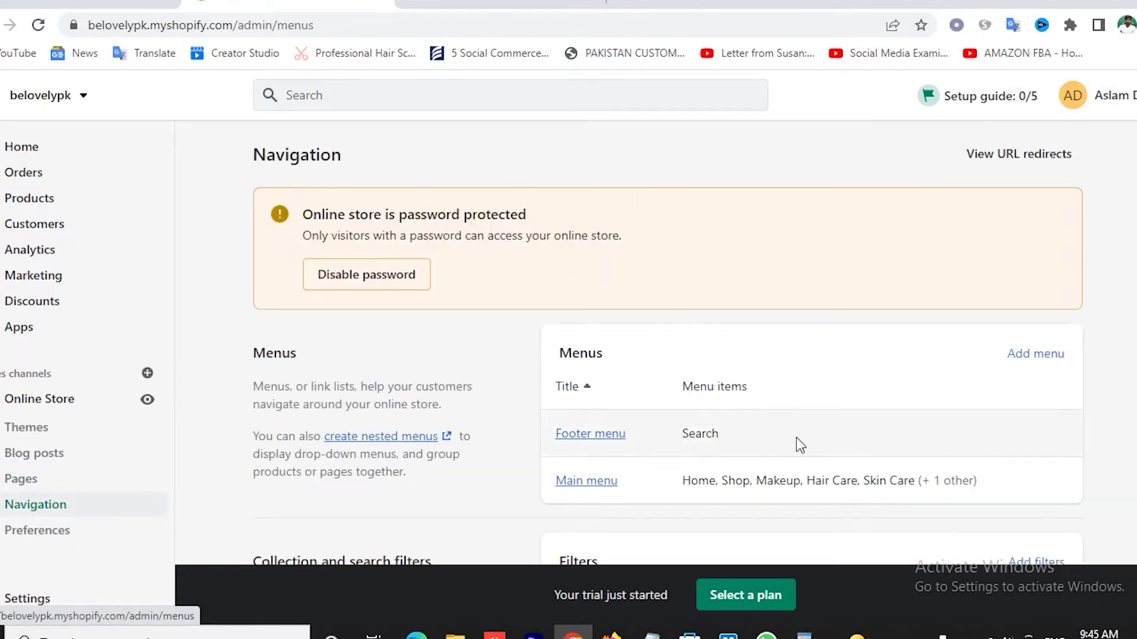
# - In the Footer menu, add an item linked to the About us page
pyautogui.click(595, 438)
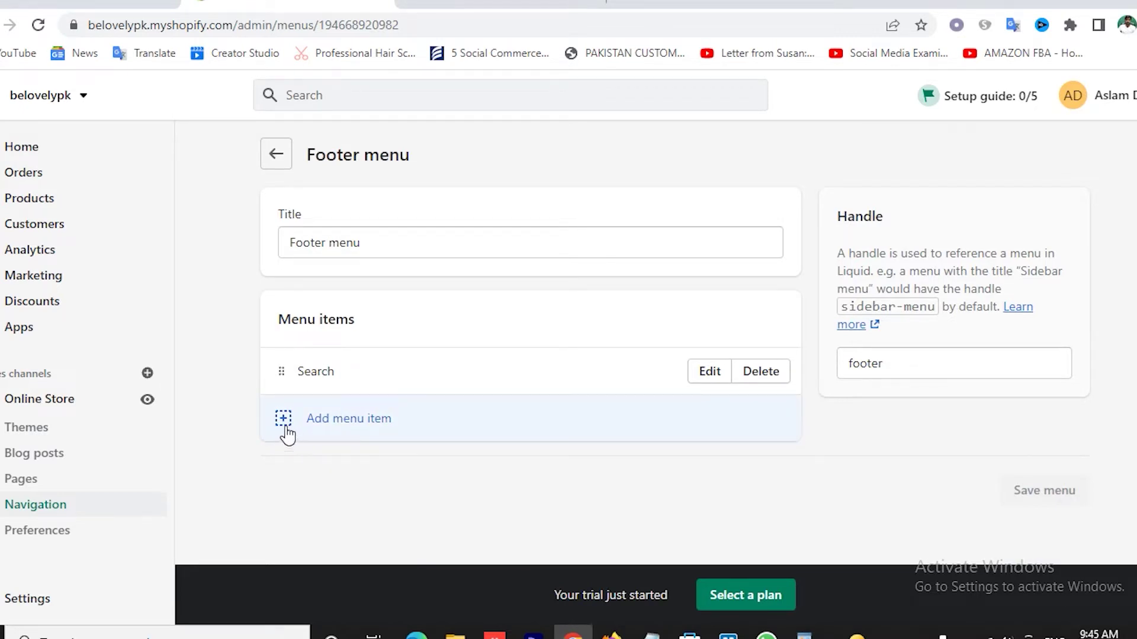
pyautogui.click(286, 426)
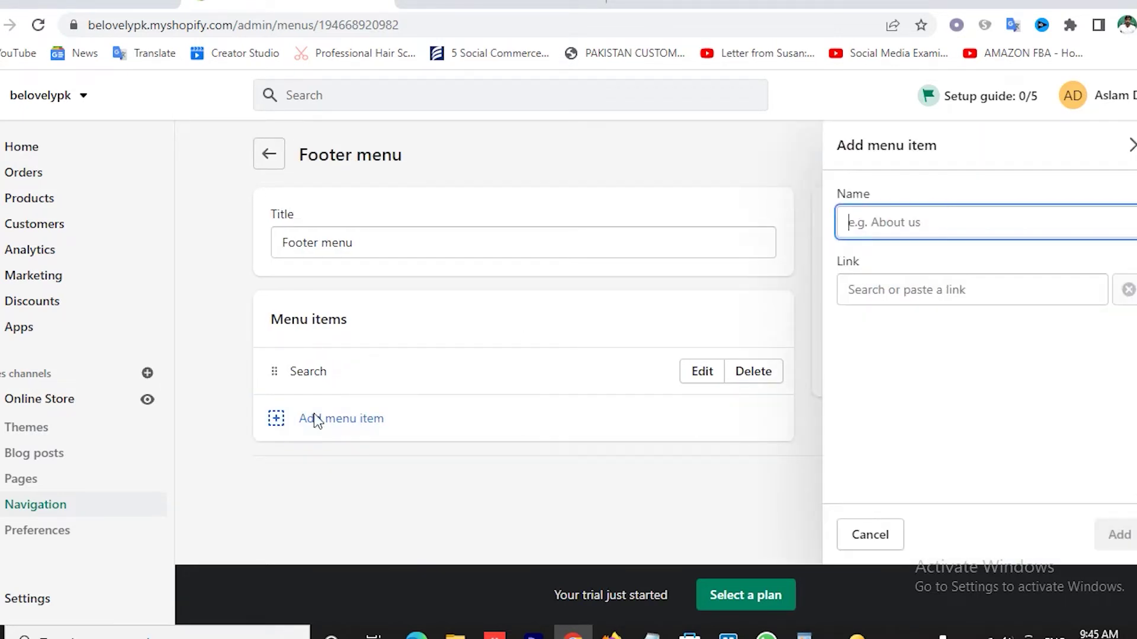
pyautogui.click(935, 289)
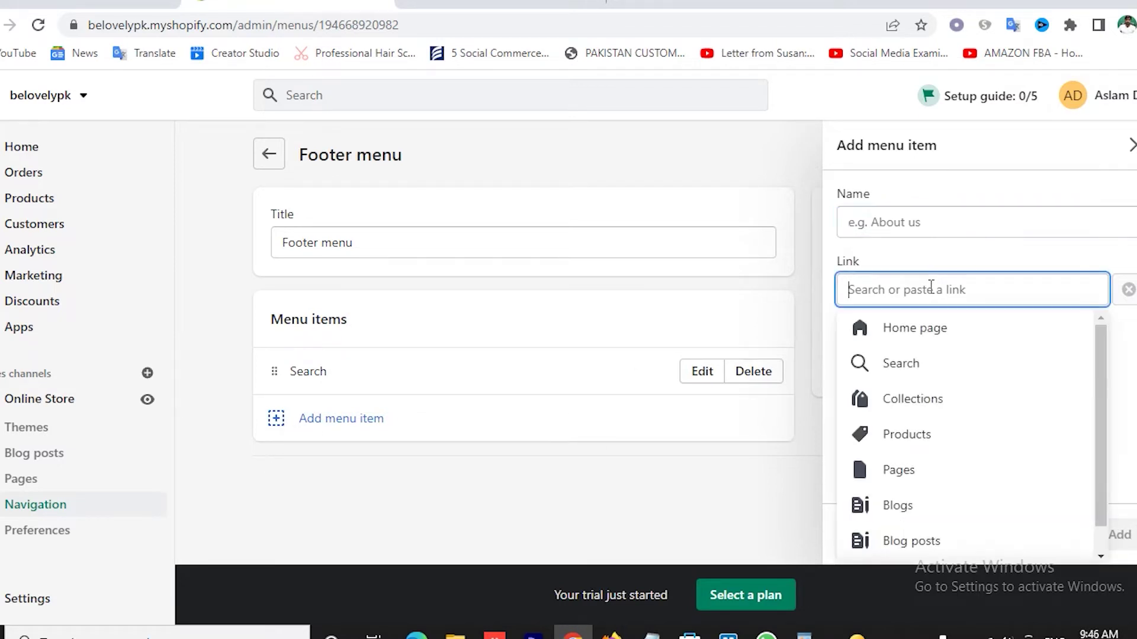
pyautogui.click(903, 476)
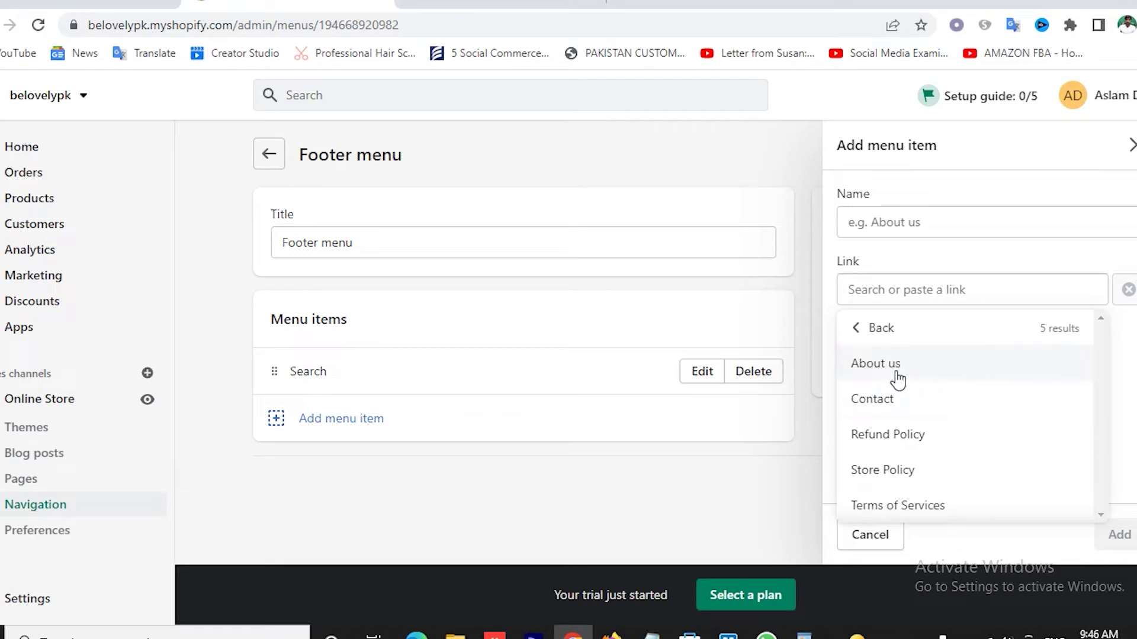
pyautogui.click(885, 373)
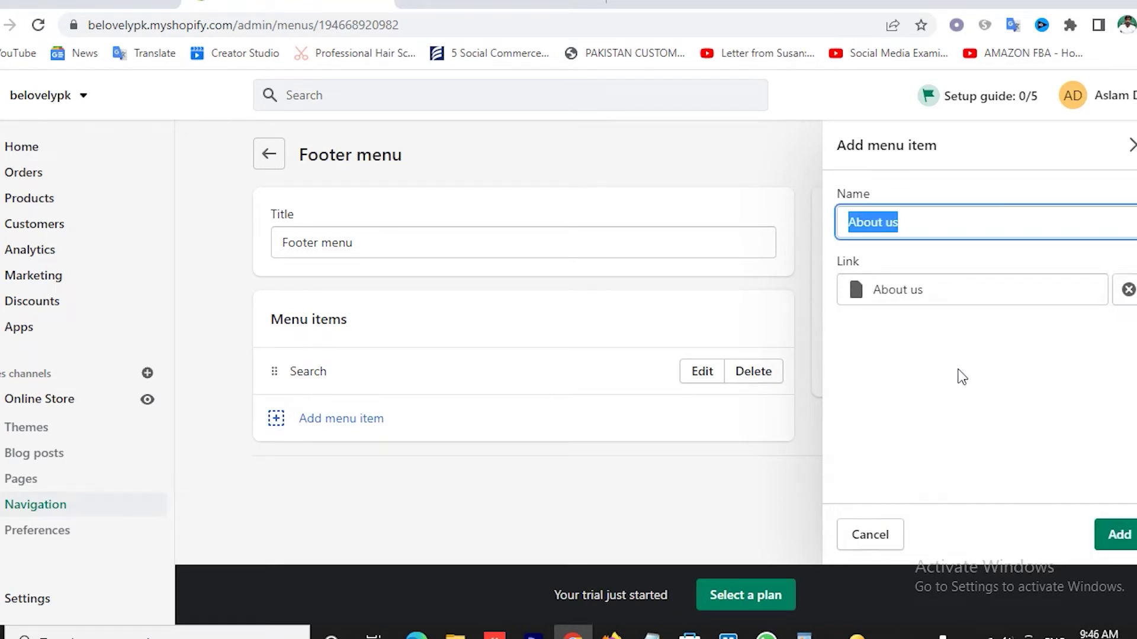
pyautogui.click(1113, 535)
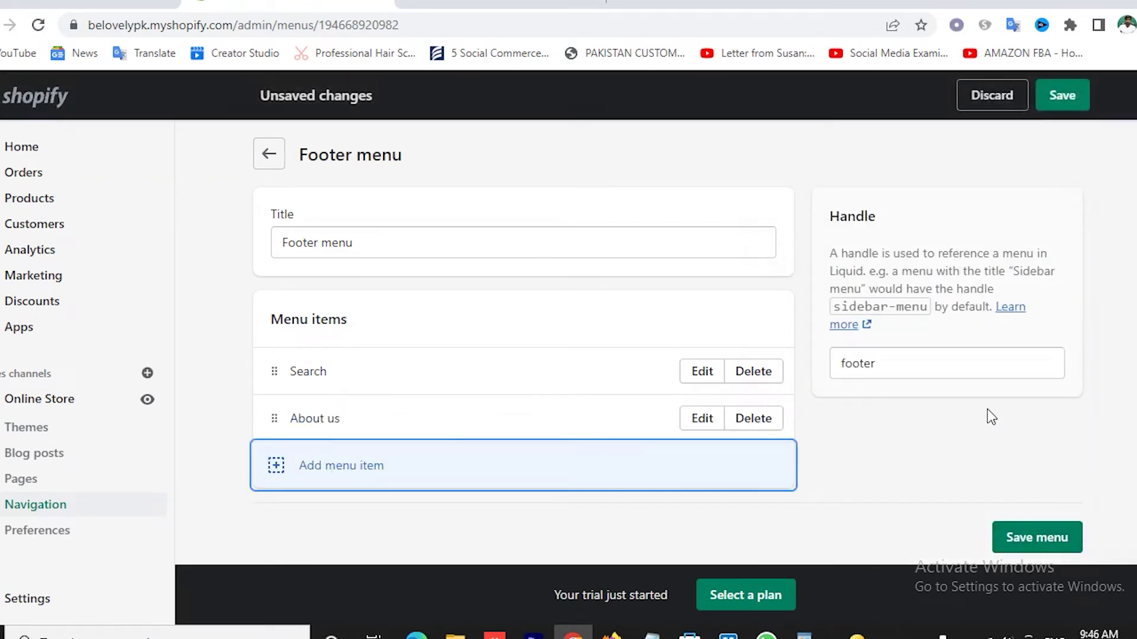
# - Add a Footer menu item linked to the Contact page
pyautogui.click(288, 466)
pyautogui.click(912, 293)
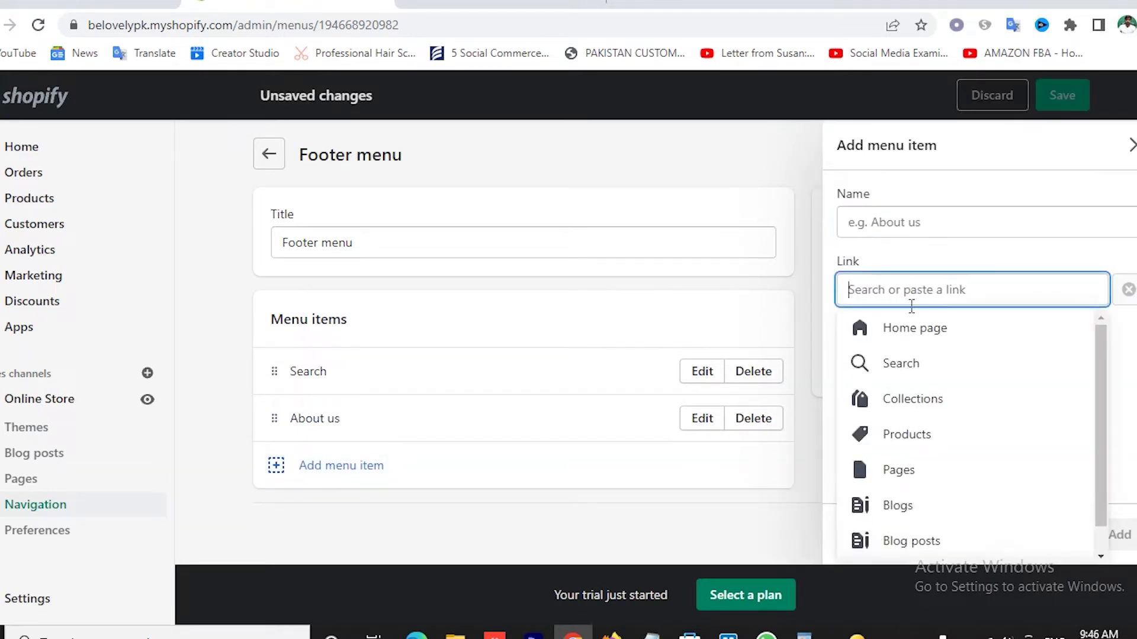
pyautogui.click(903, 474)
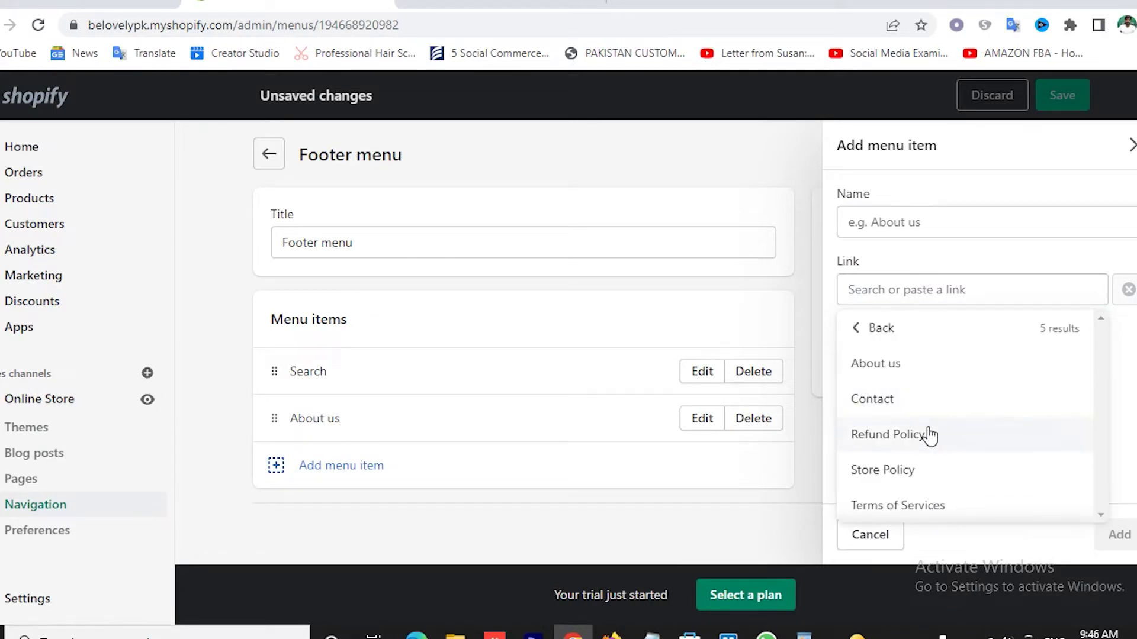
pyautogui.click(896, 407)
pyautogui.click(1125, 534)
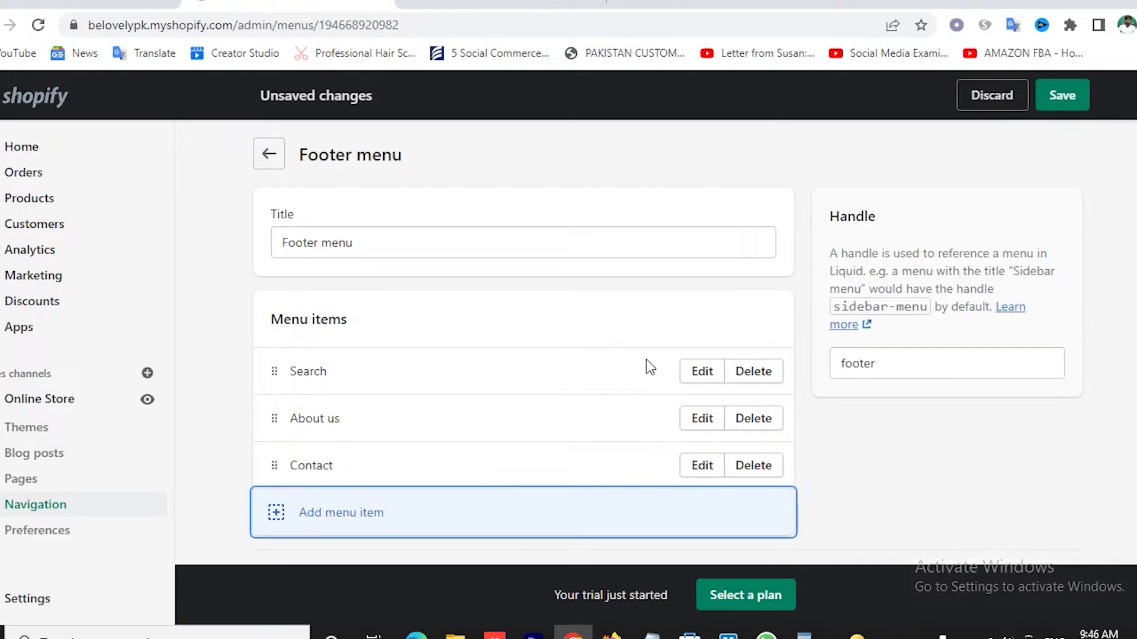
# - Add another Footer menu item and save the Footer menu
pyautogui.click(292, 516)
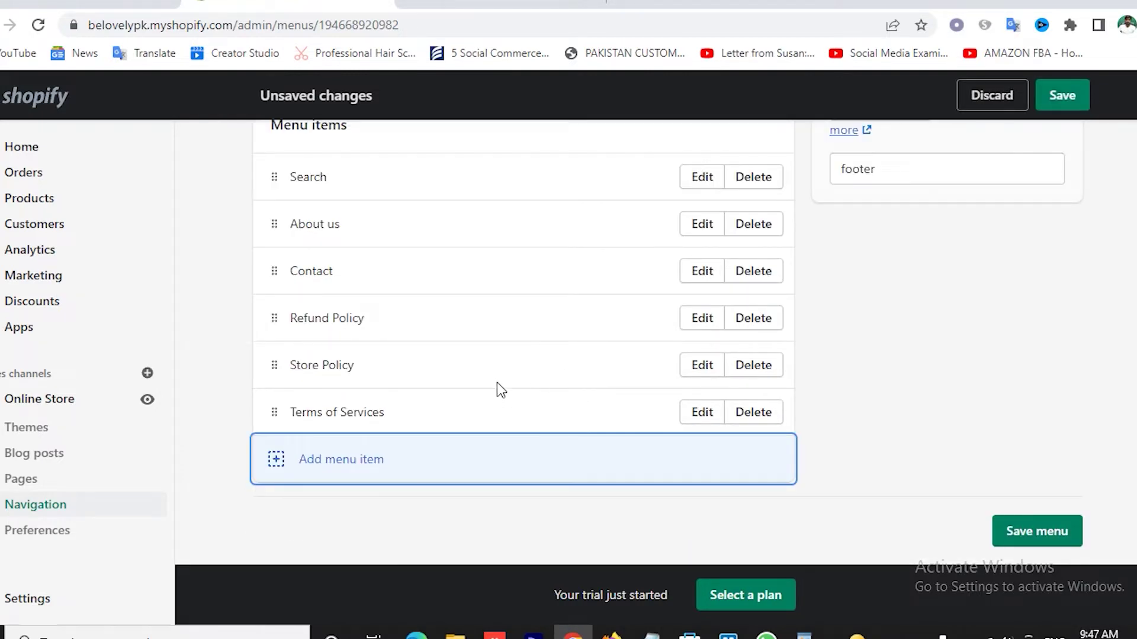
pyautogui.scroll(3, 496, 383)
pyautogui.scroll(-1, 450, 300)
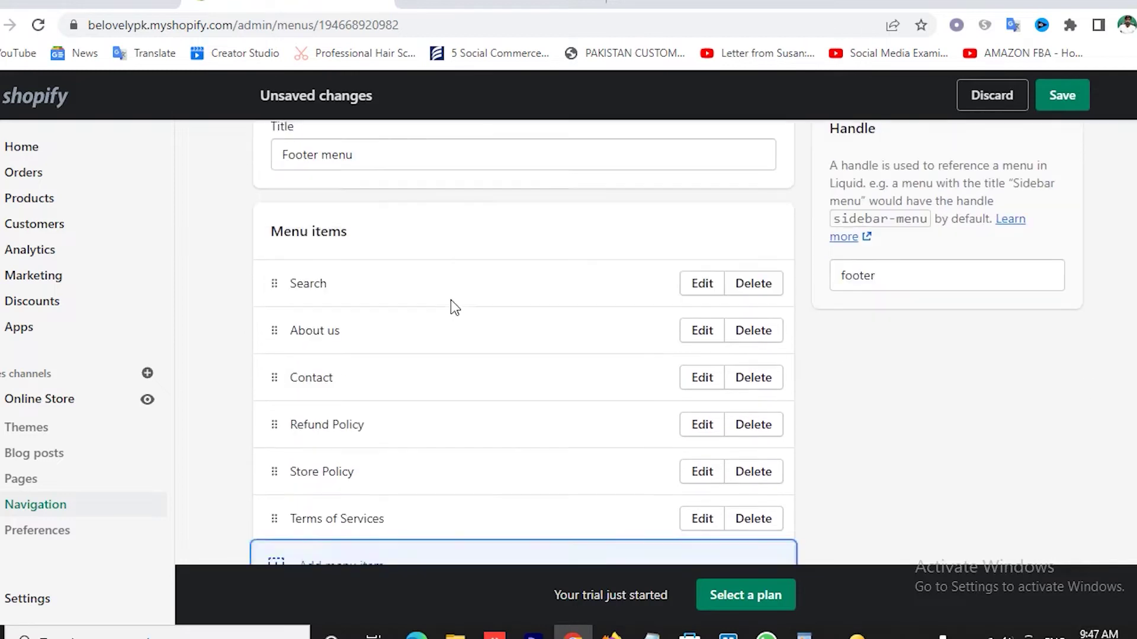
pyautogui.scroll(-2, 452, 307)
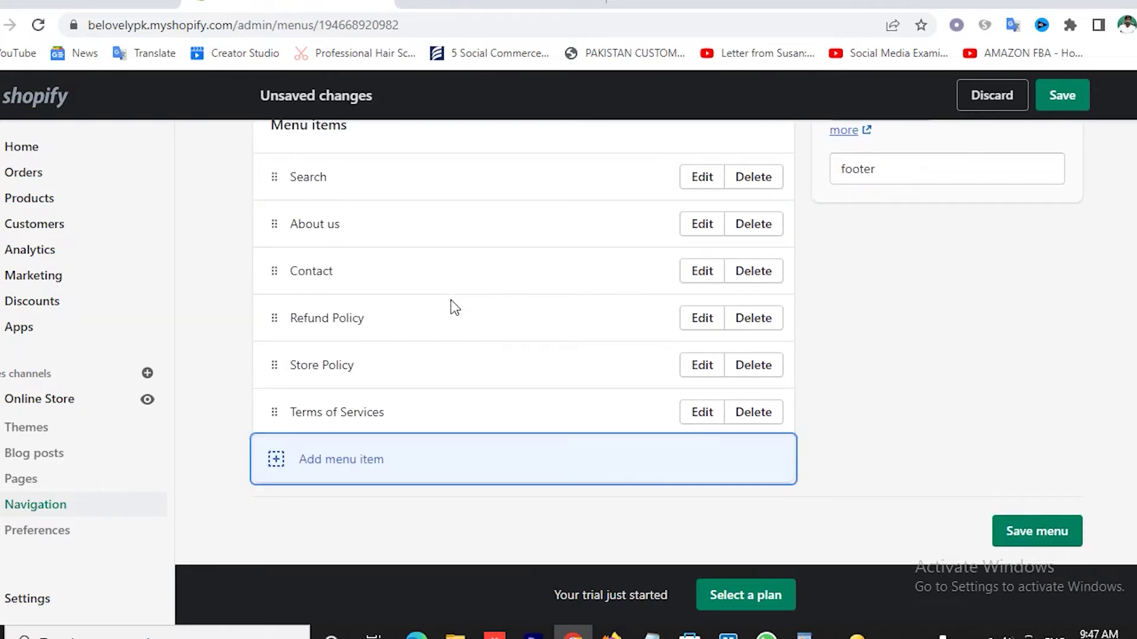
pyautogui.click(1031, 536)
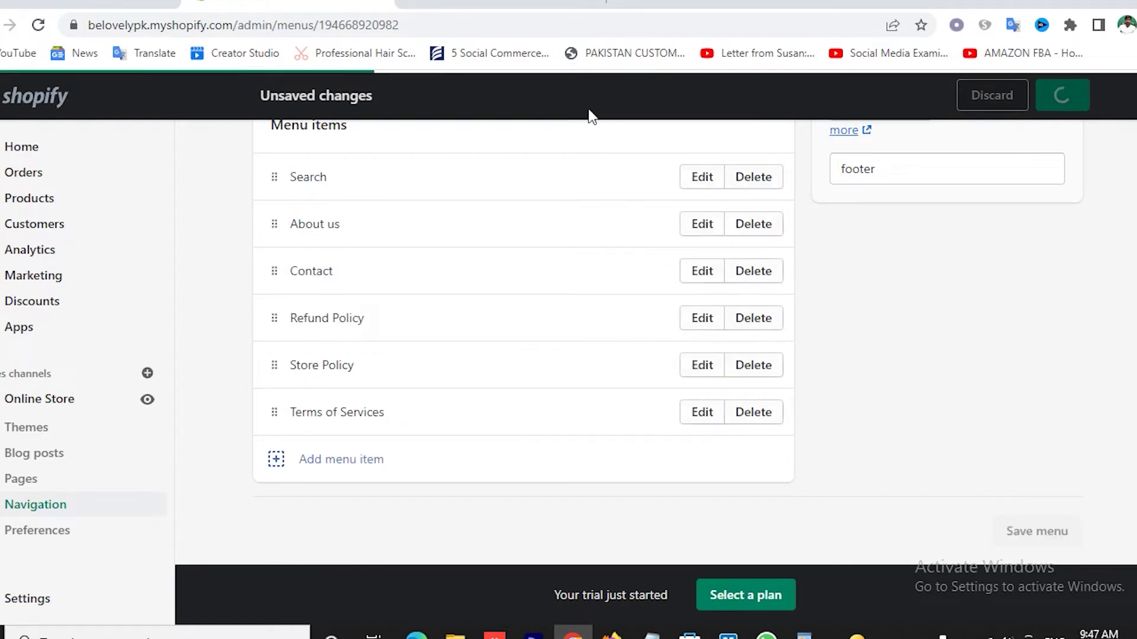
# - Reload the storefront to check the six footer links, then return to the Footer menu admin page
pyautogui.hotkey('ctrl', 'Tab')
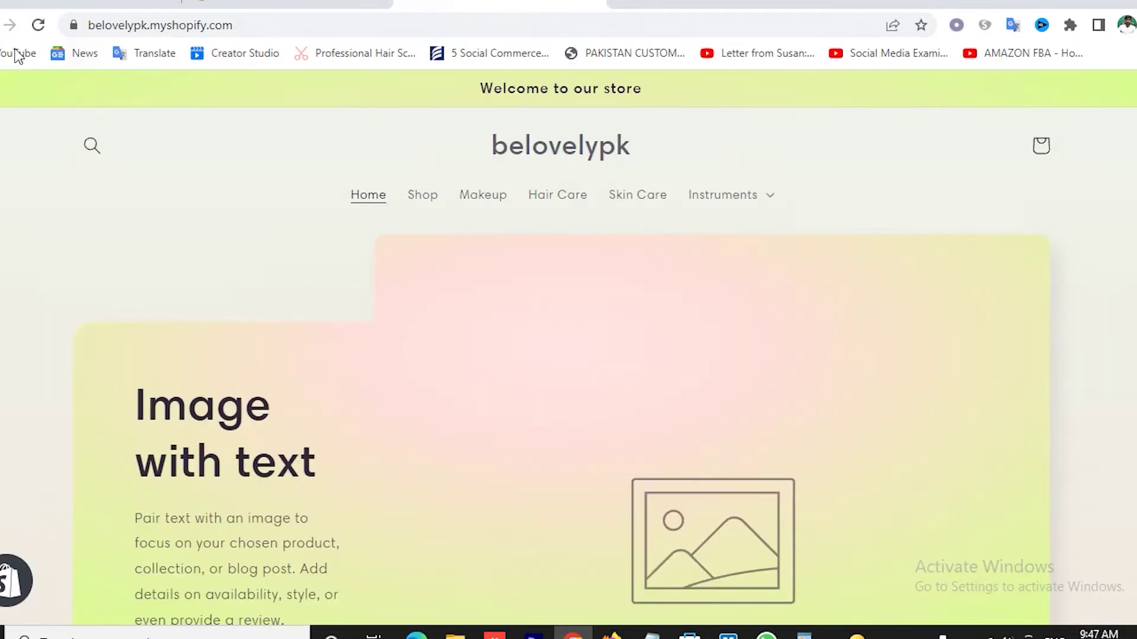
pyautogui.click(38, 24)
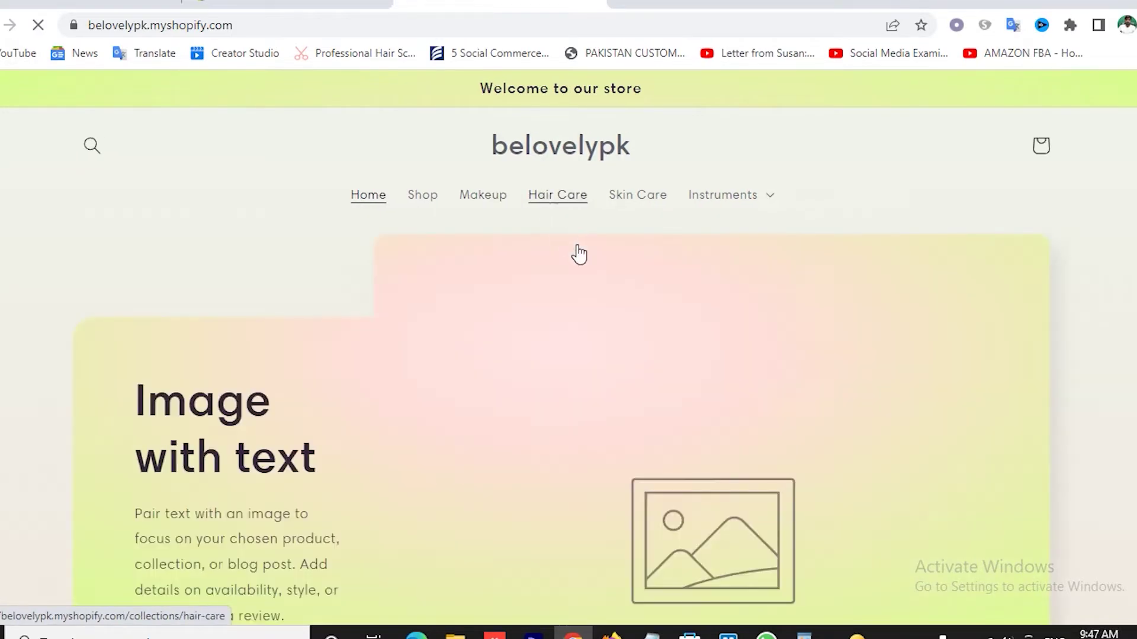
pyautogui.scroll(-10, 637, 278)
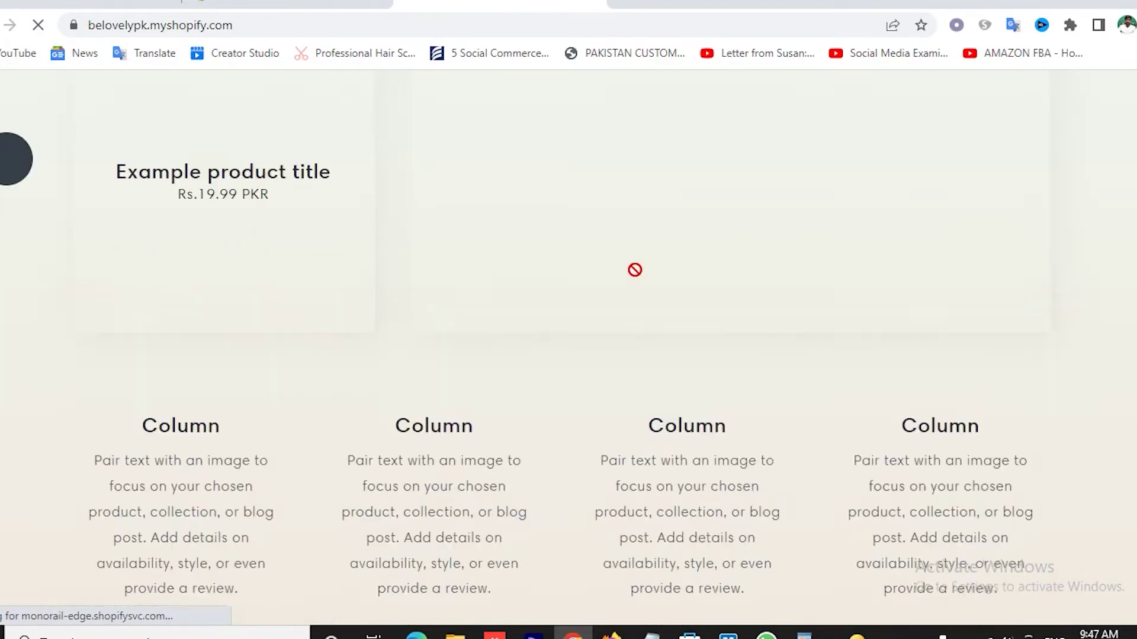
pyautogui.scroll(-15, 635, 269)
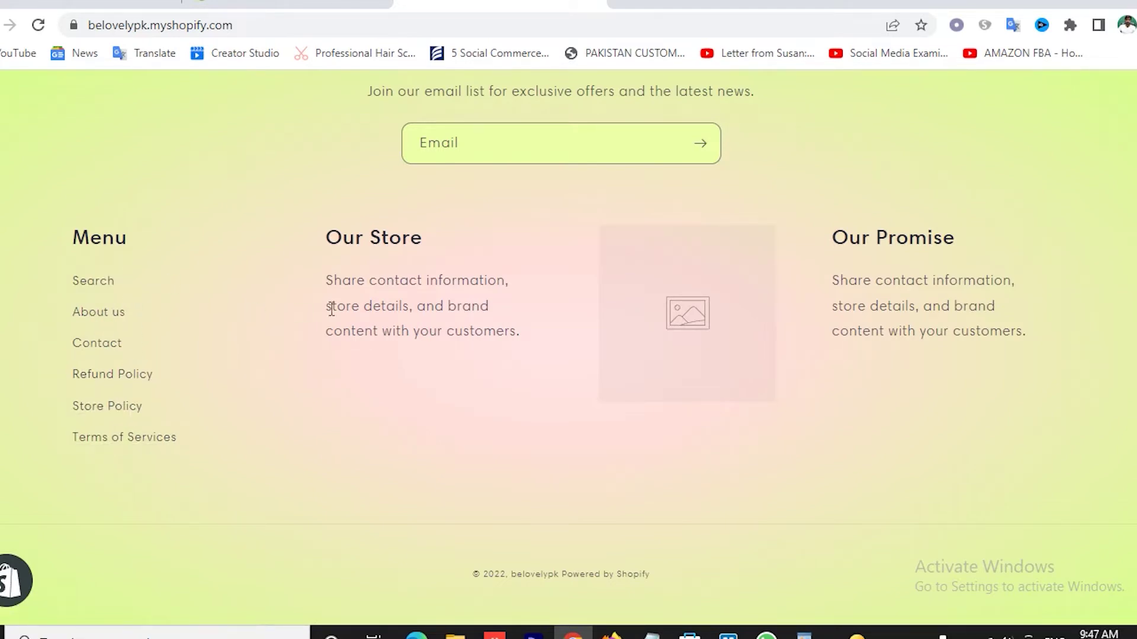
pyautogui.scroll(15, 330, 310)
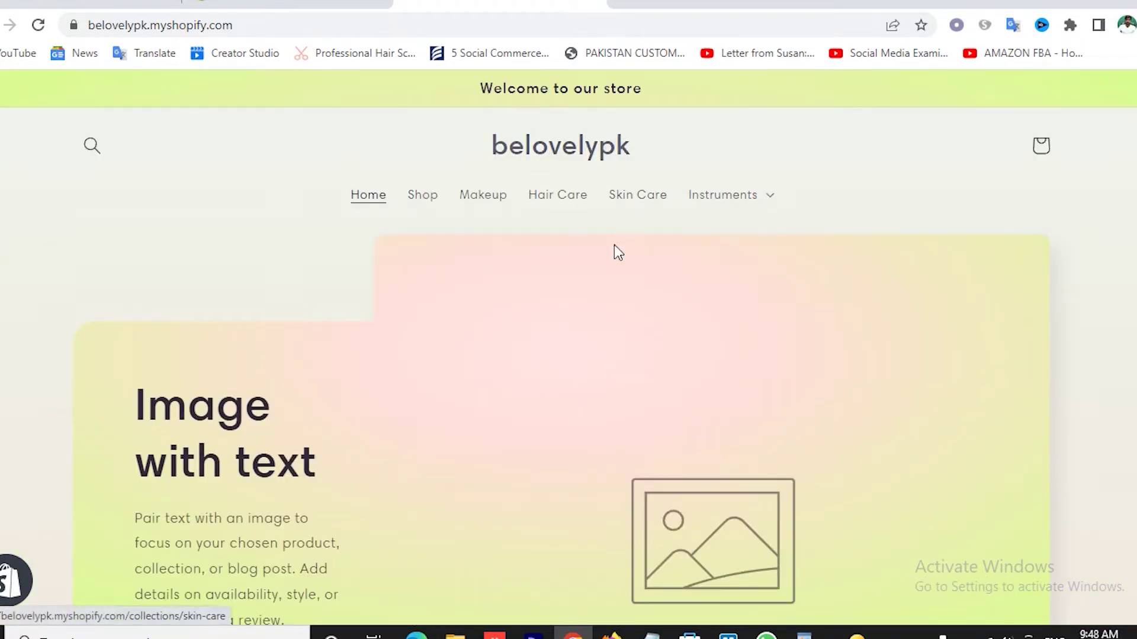
pyautogui.scroll(-20, 358, 345)
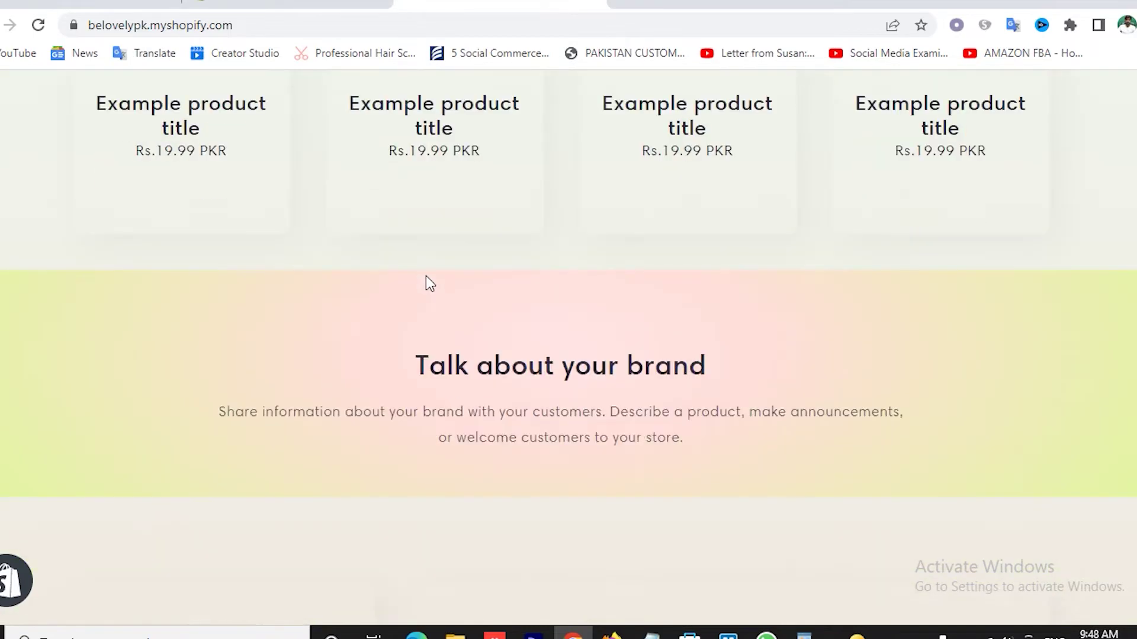
pyautogui.scroll(6, 430, 283)
pyautogui.hotkey('ctrl', 'shift', 'Tab')
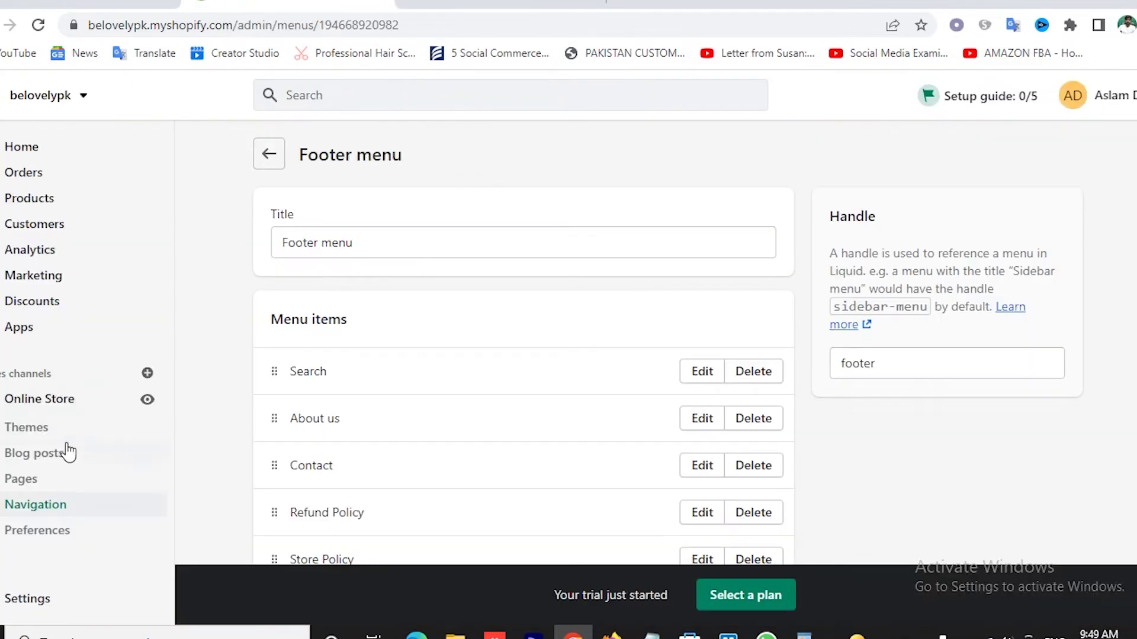
# - Open the Sense theme from Online Store > Themes in the theme editor
pyautogui.click(47, 414)
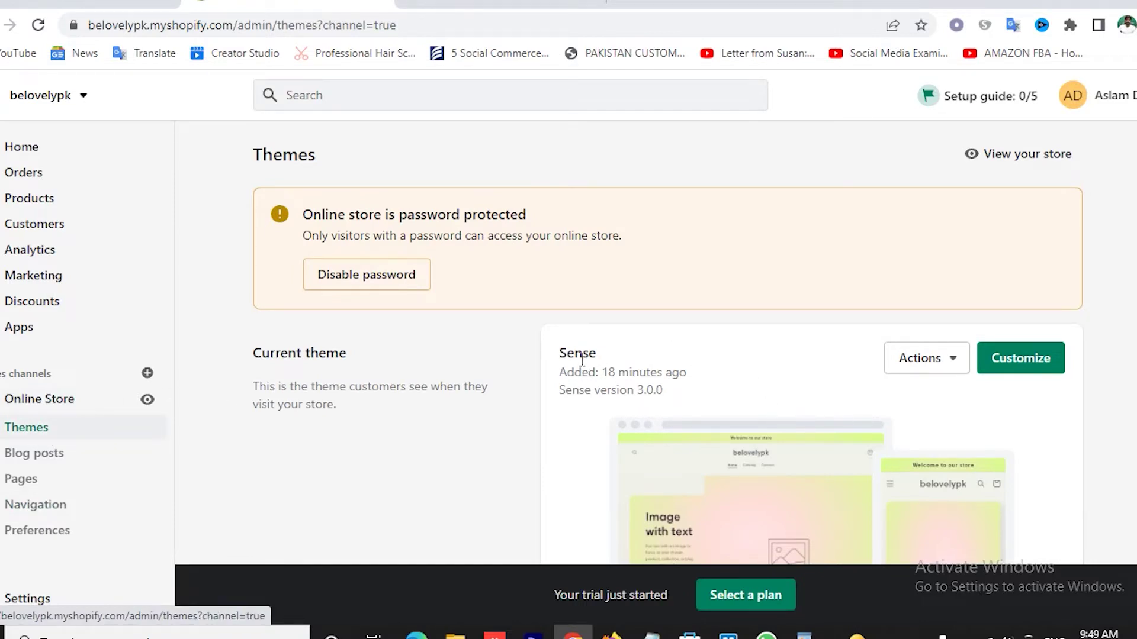
pyautogui.click(951, 371)
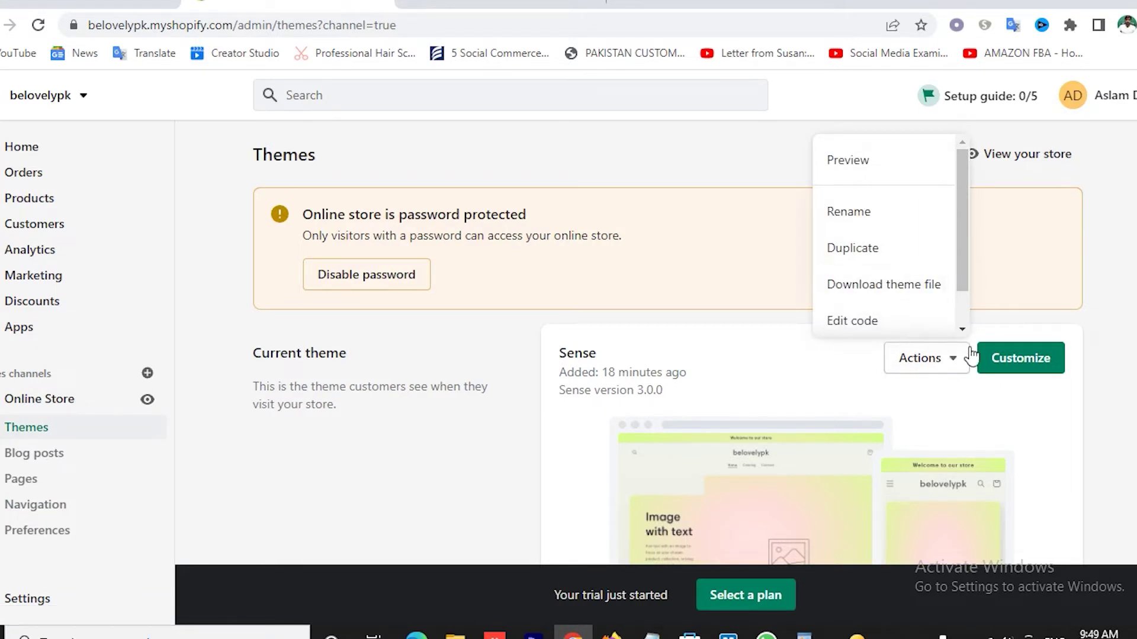
pyautogui.click(971, 355)
pyautogui.click(1020, 361)
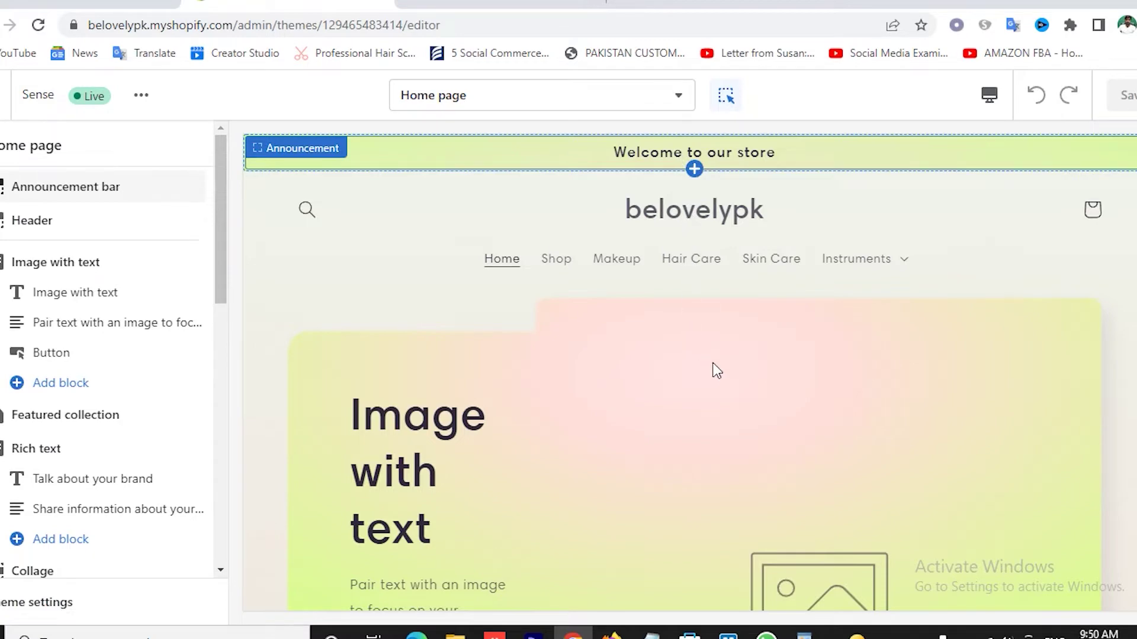
# - Select the header, then bring up the announcement bar's settings
pyautogui.scroll(-10, 714, 370)
pyautogui.scroll(10, 714, 367)
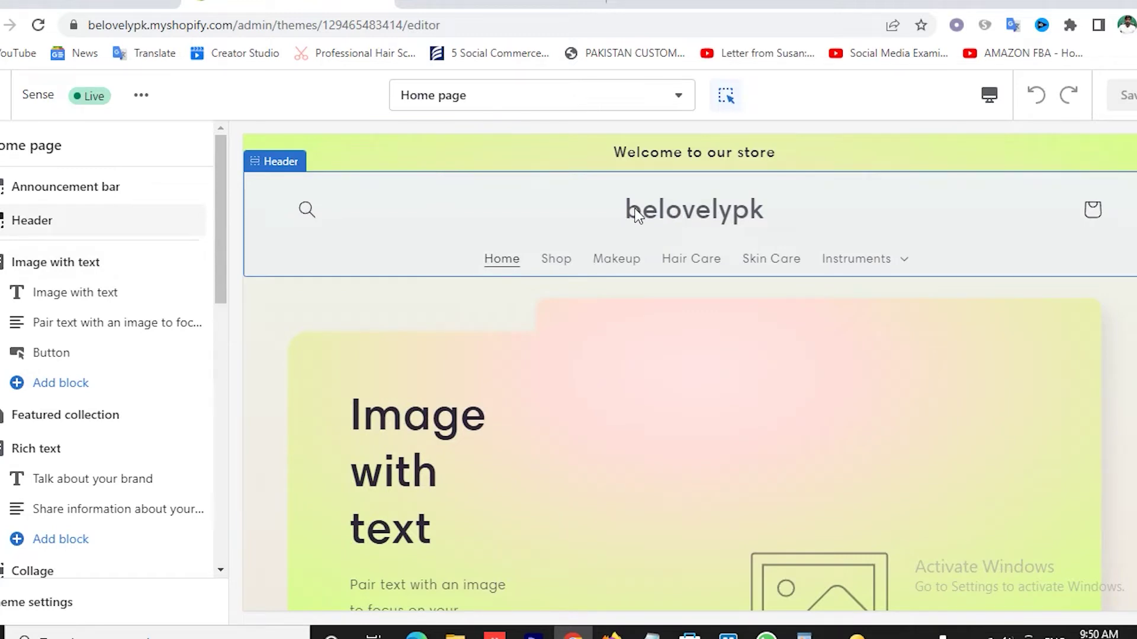
pyautogui.doubleClick(756, 213)
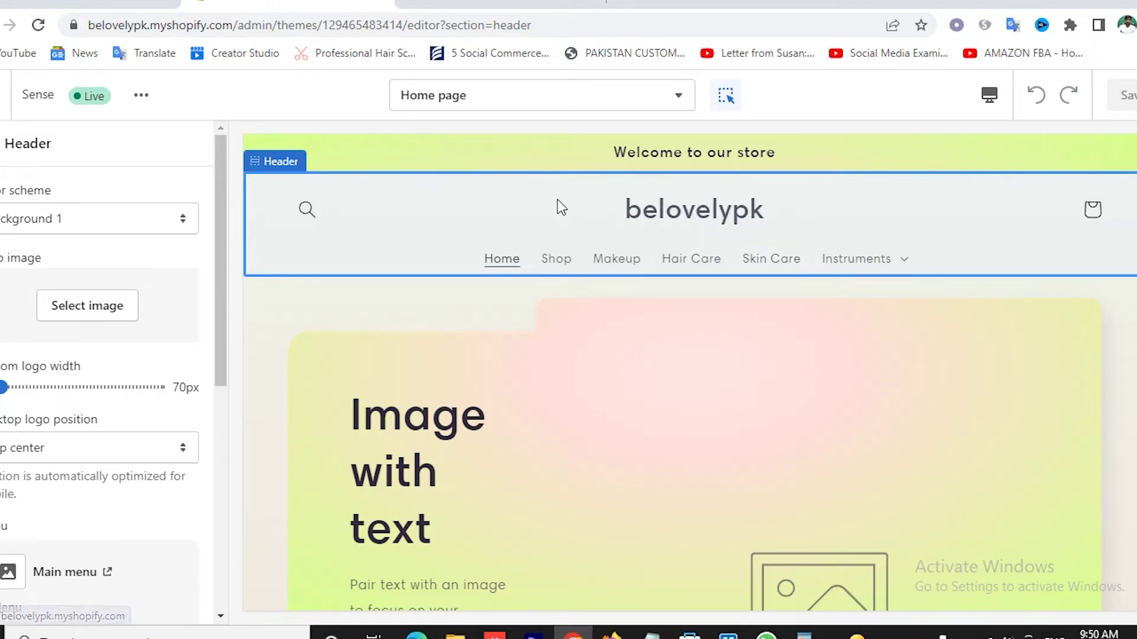
pyautogui.click(406, 155)
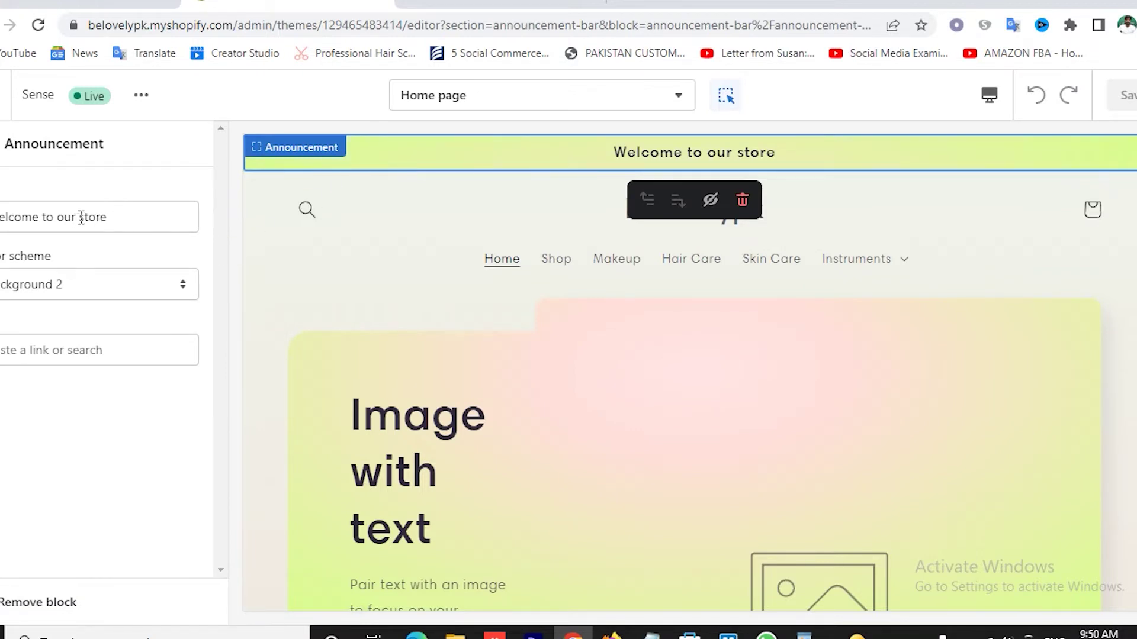
# - Try several colour schemes on the announcement bar and settle on Accent 2
pyautogui.tripleClick(122, 214)
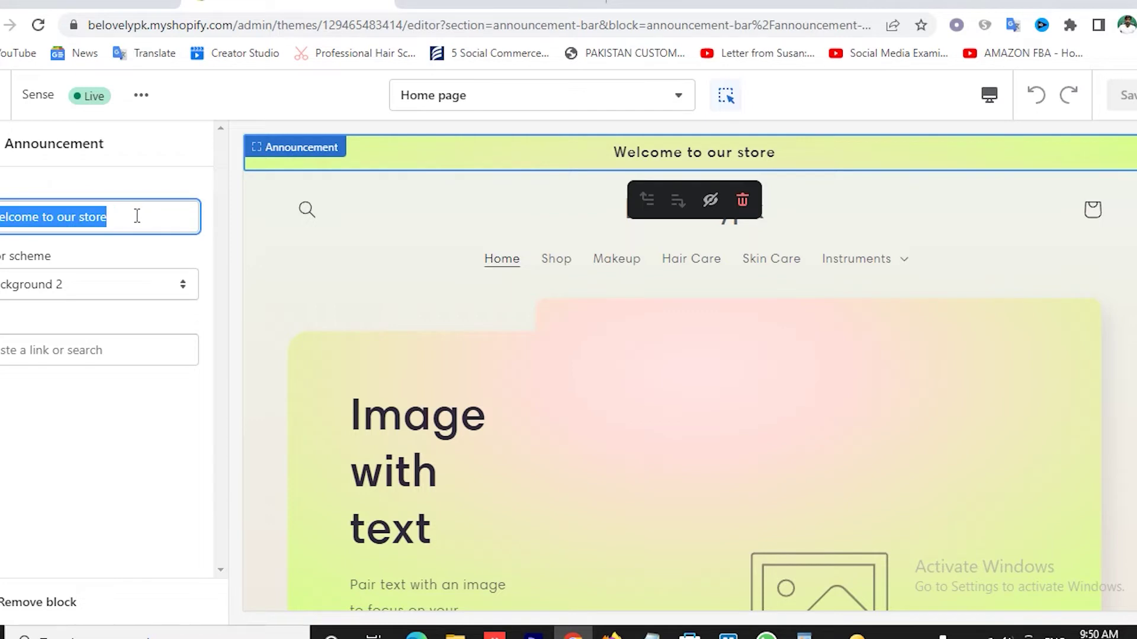
pyautogui.click(136, 216)
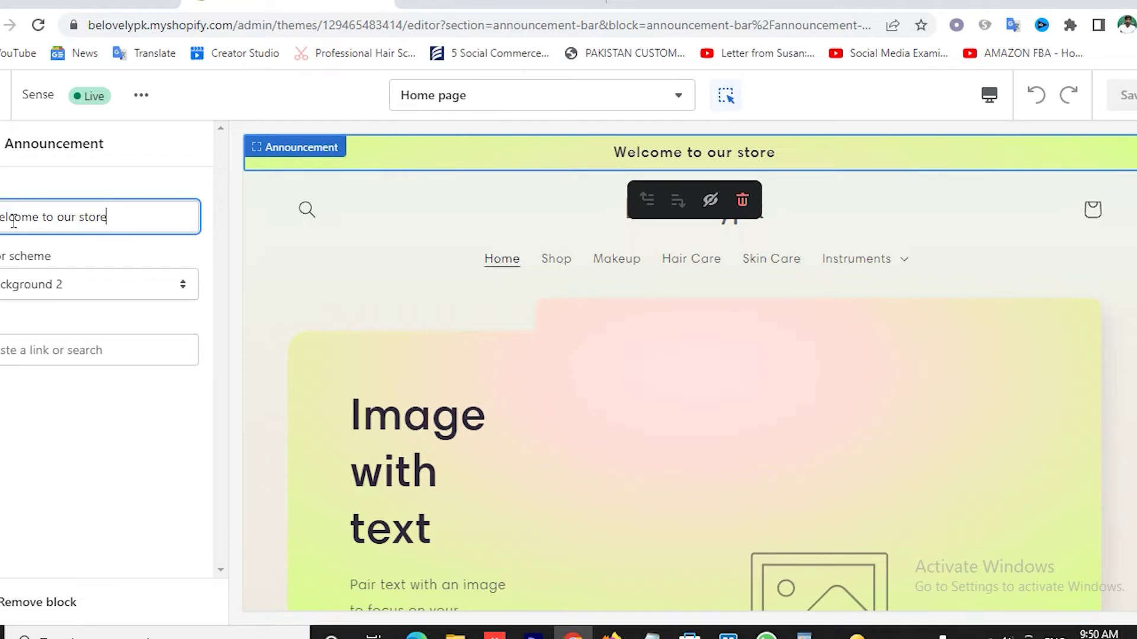
pyautogui.click(62, 290)
pyautogui.click(63, 377)
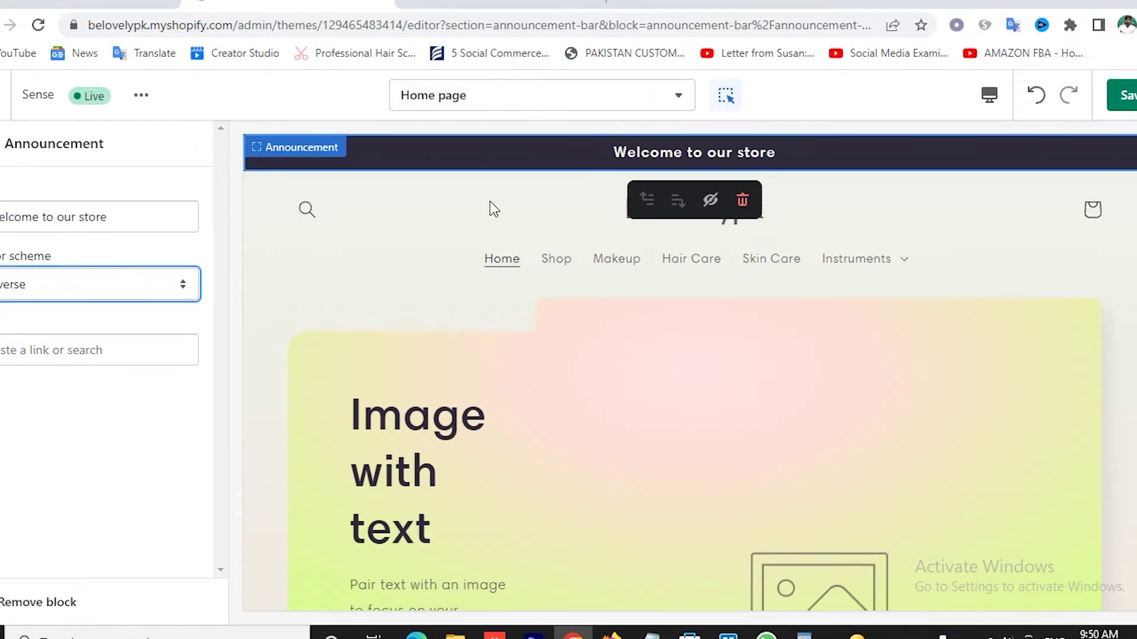
pyautogui.click(46, 287)
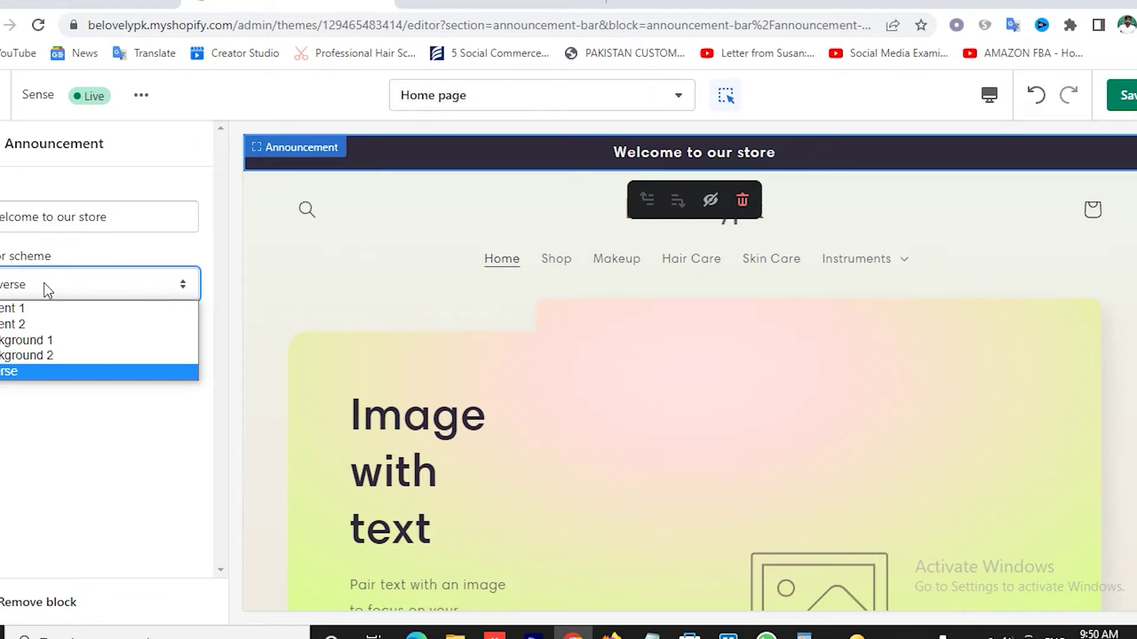
pyautogui.click(45, 341)
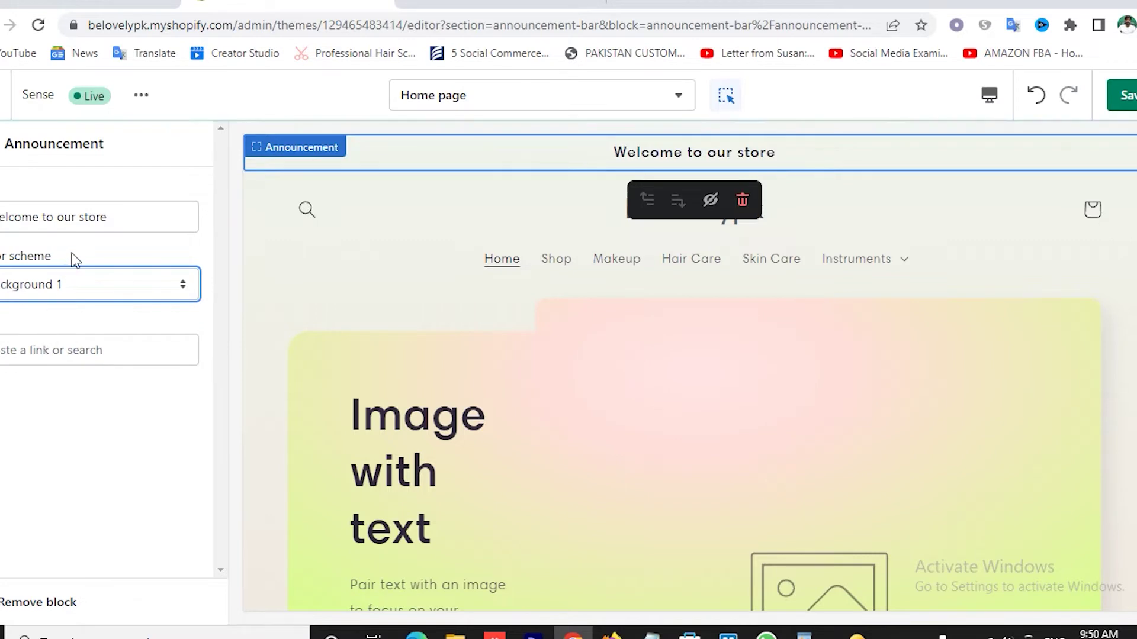
pyautogui.click(69, 285)
pyautogui.click(41, 355)
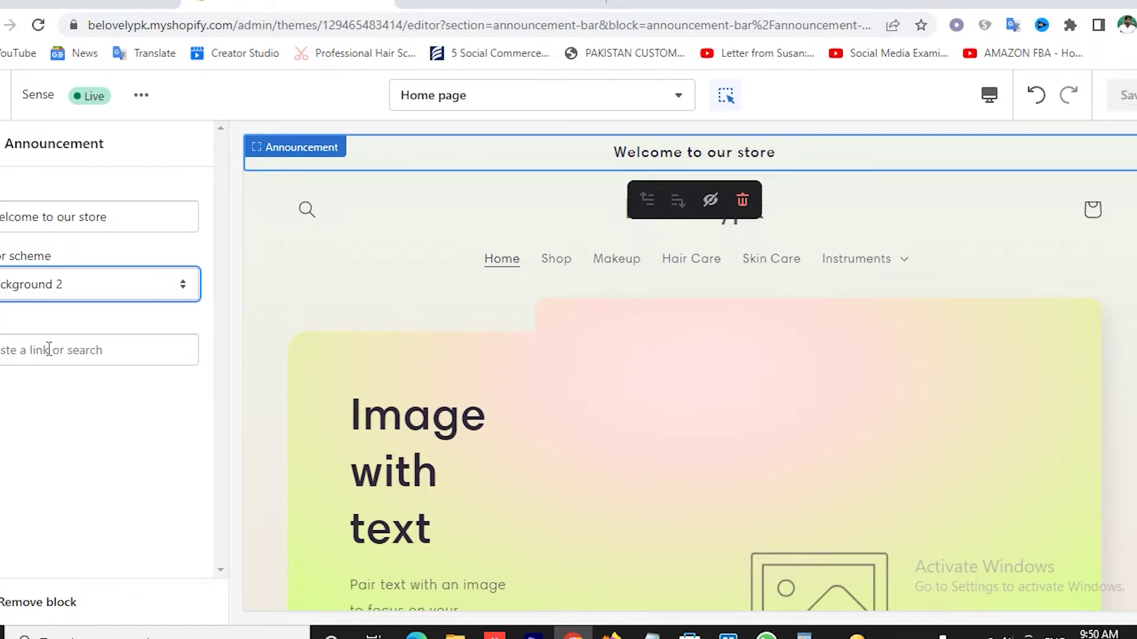
pyautogui.click(50, 285)
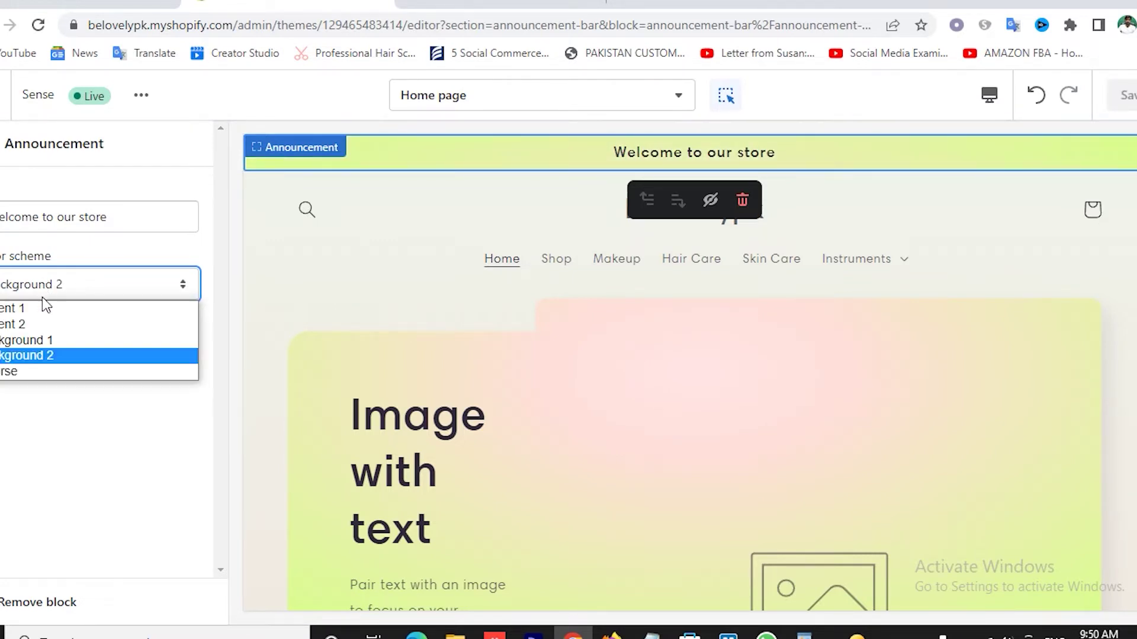
pyautogui.click(41, 327)
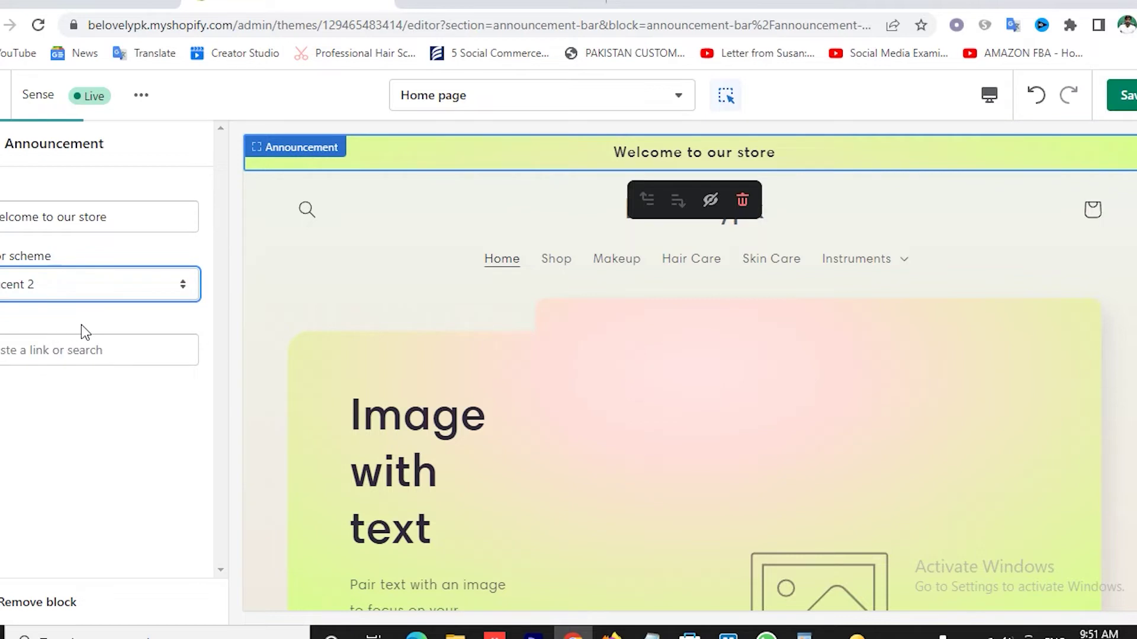
pyautogui.click(70, 286)
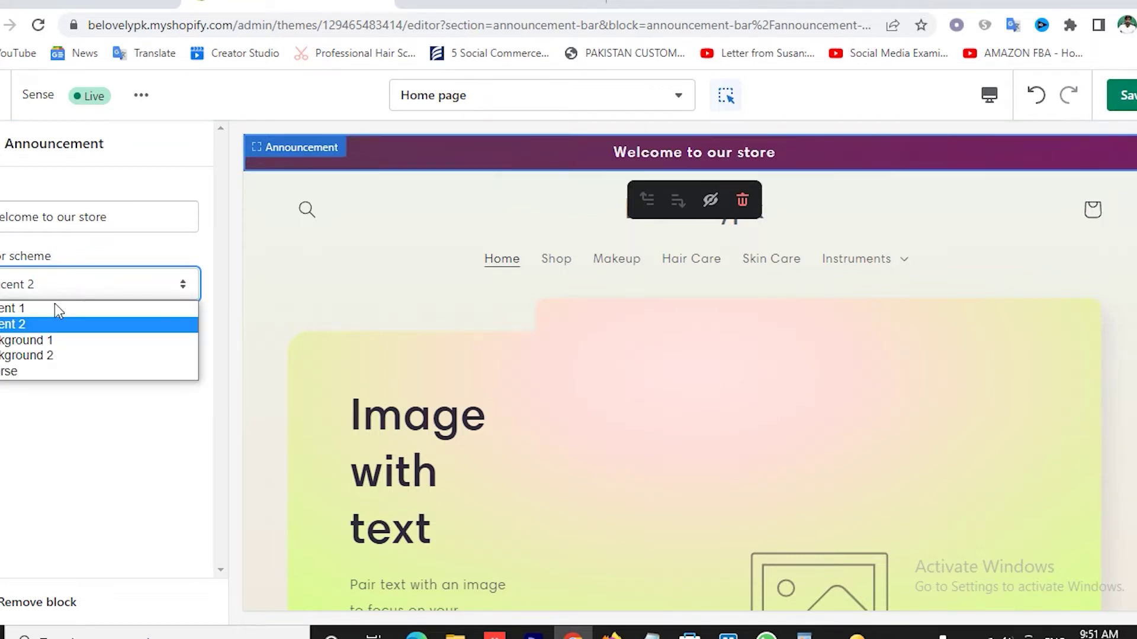
pyautogui.click(48, 310)
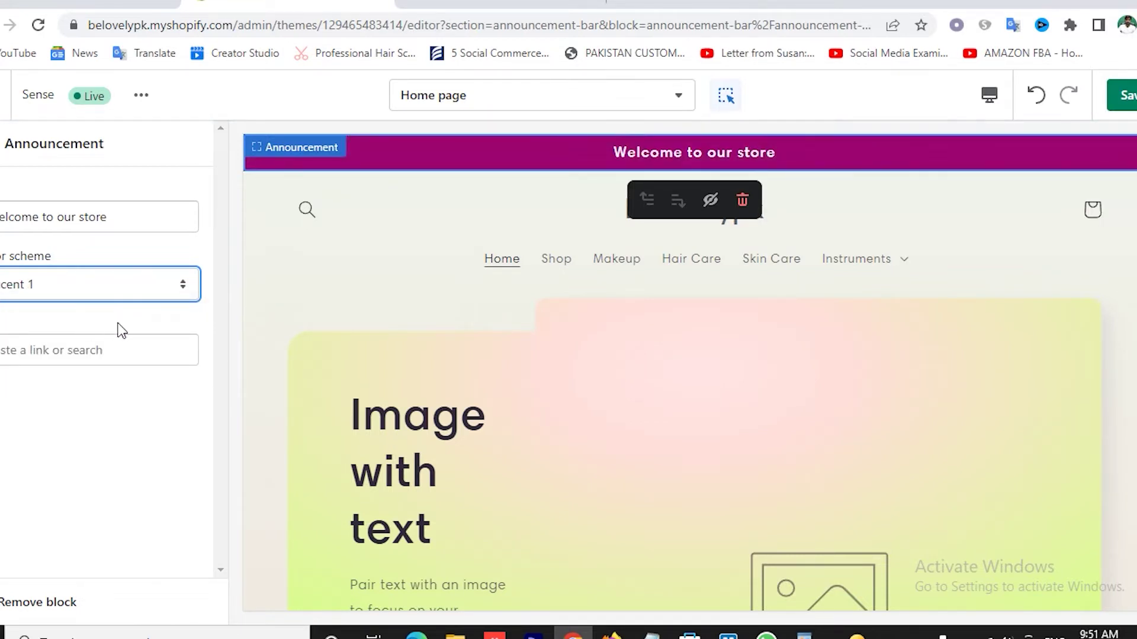
pyautogui.click(69, 284)
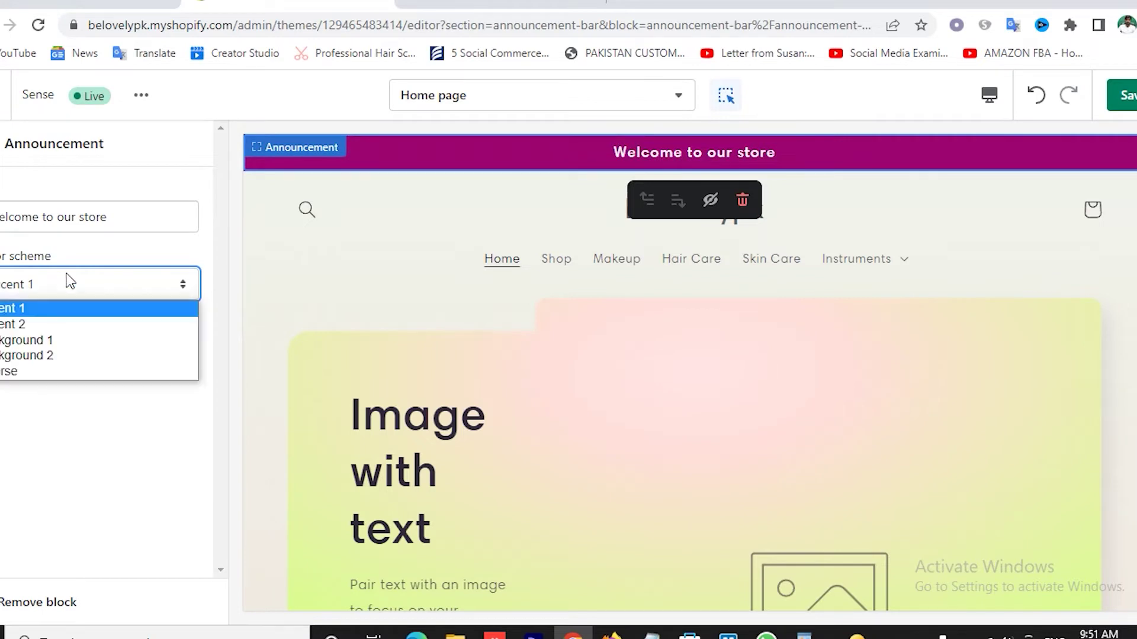
pyautogui.click(49, 325)
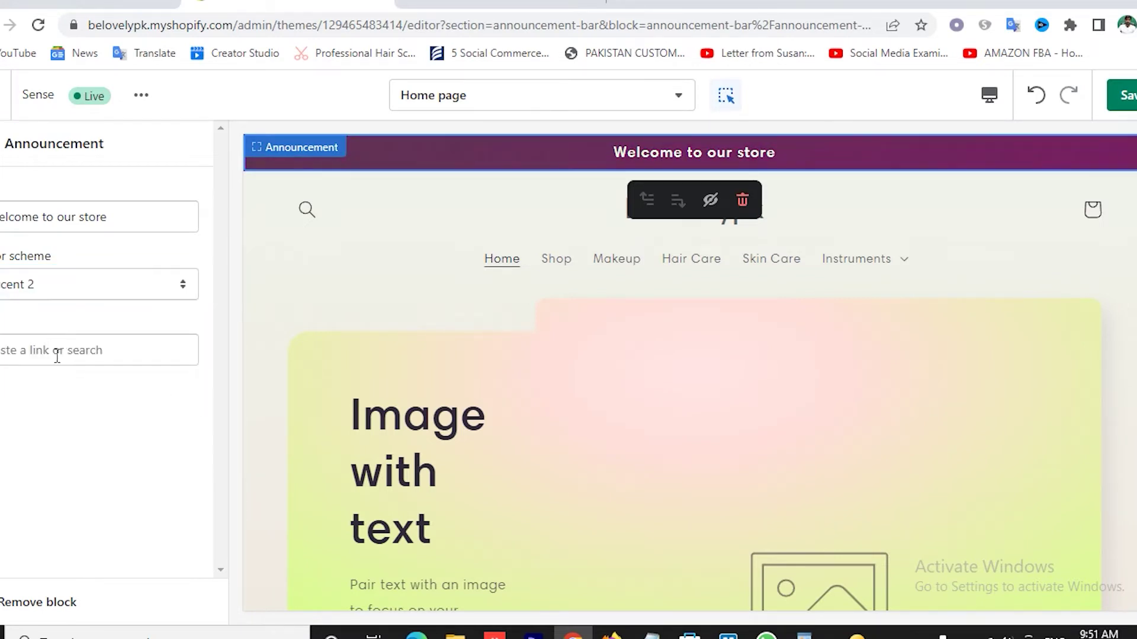
# - Link the announcement bar to Products > All products and save the theme
pyautogui.click(33, 351)
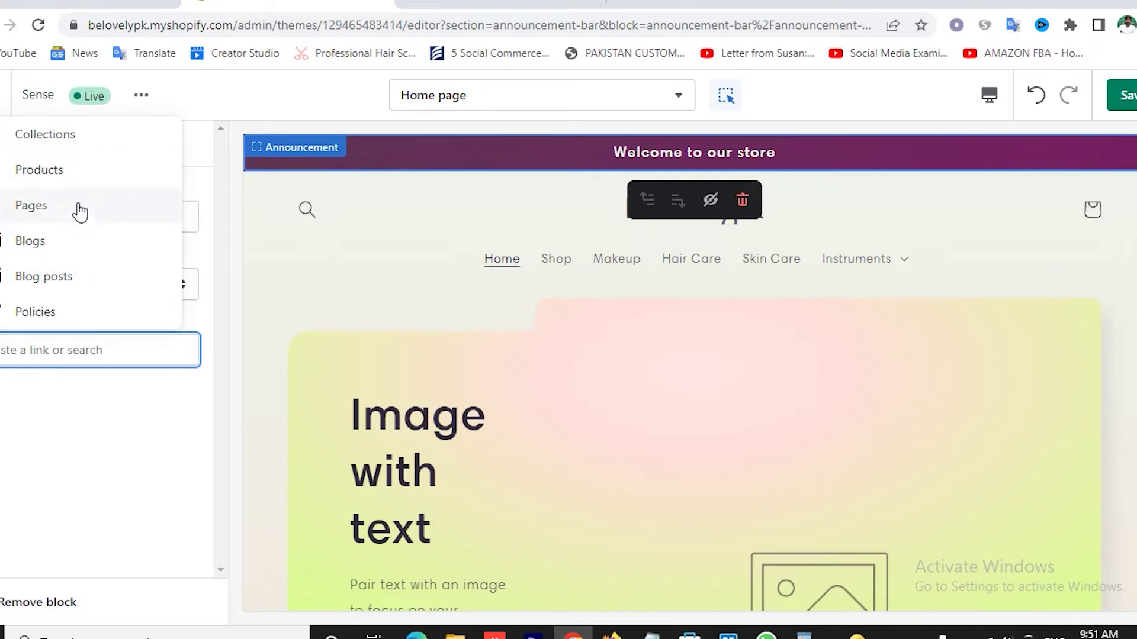
pyautogui.click(65, 177)
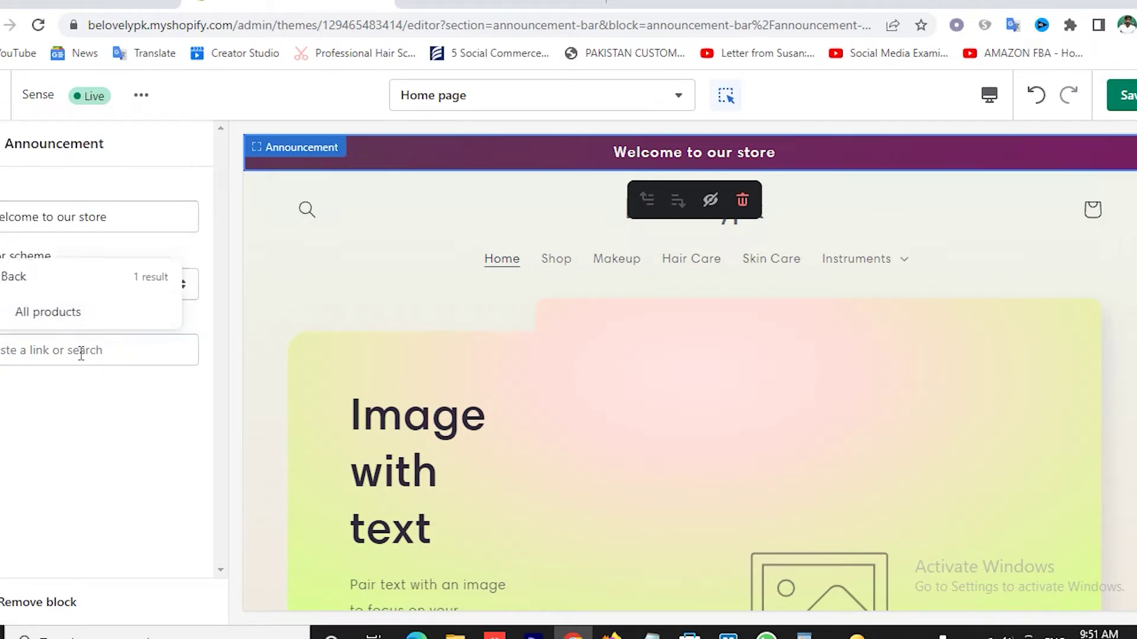
pyautogui.click(39, 322)
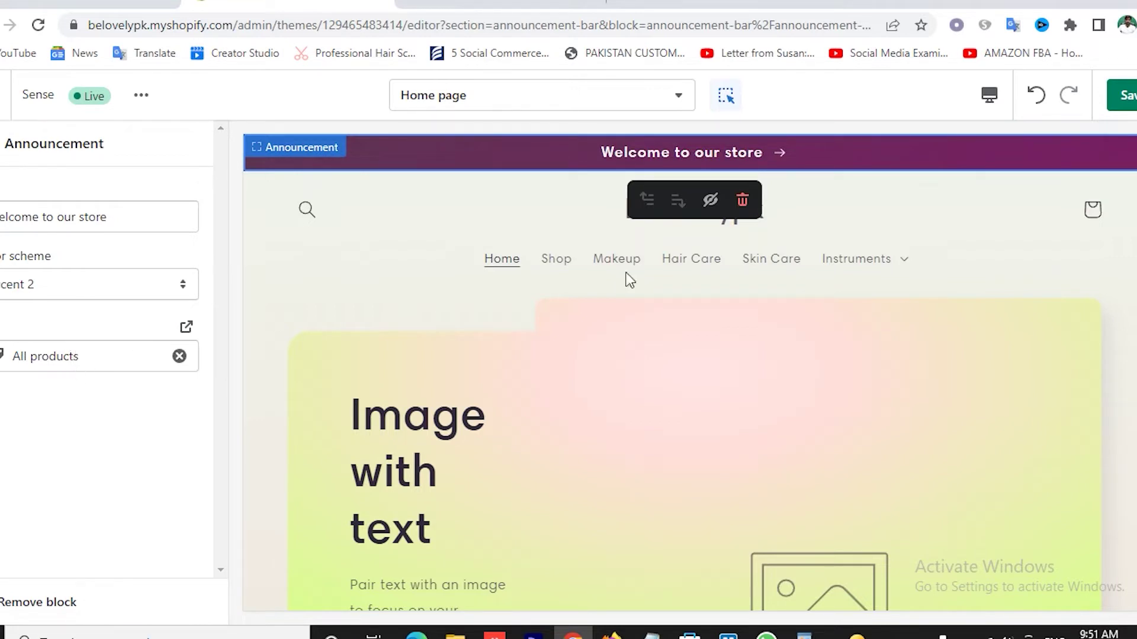
pyautogui.click(1127, 98)
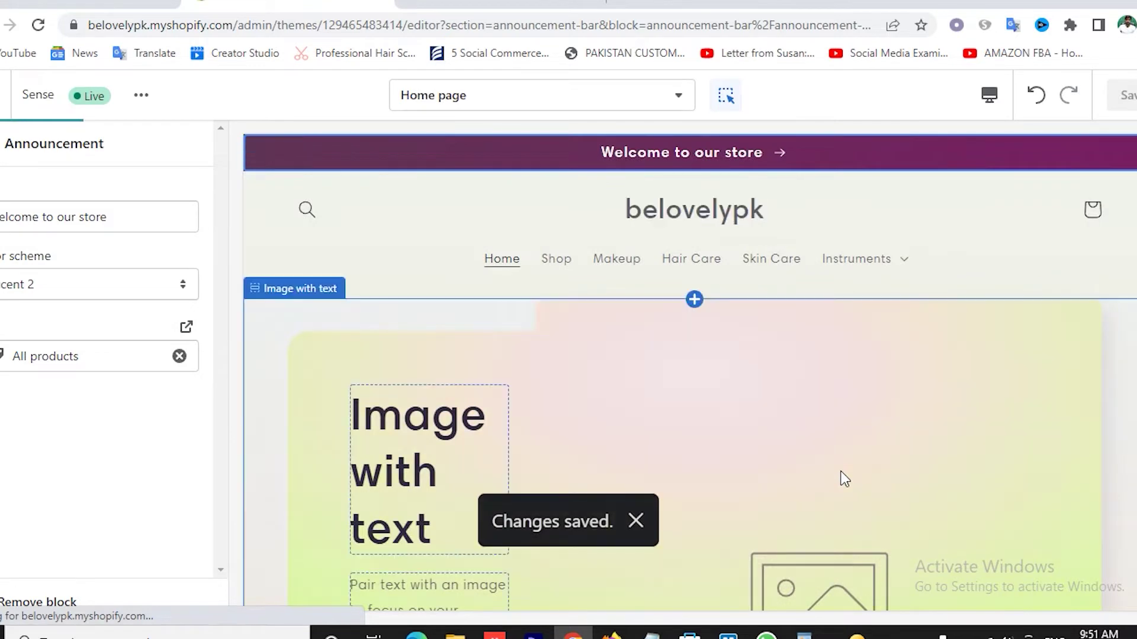
pyautogui.click(12, 203)
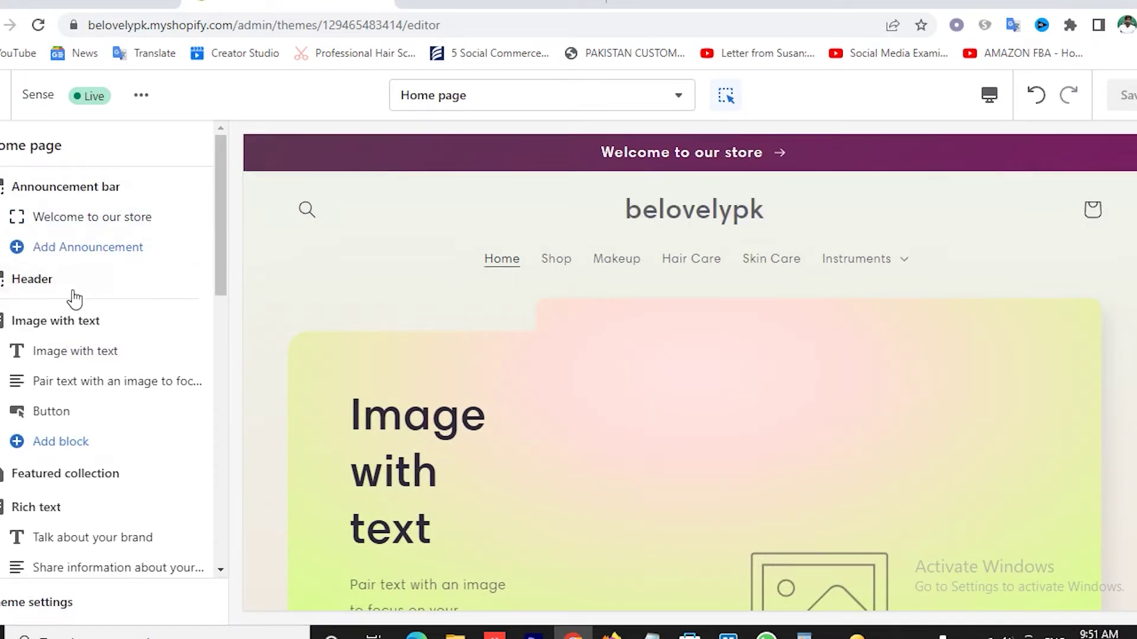
# - Upload logo_transparent.png from Downloads > shopify store as the header logo image
pyautogui.click(43, 289)
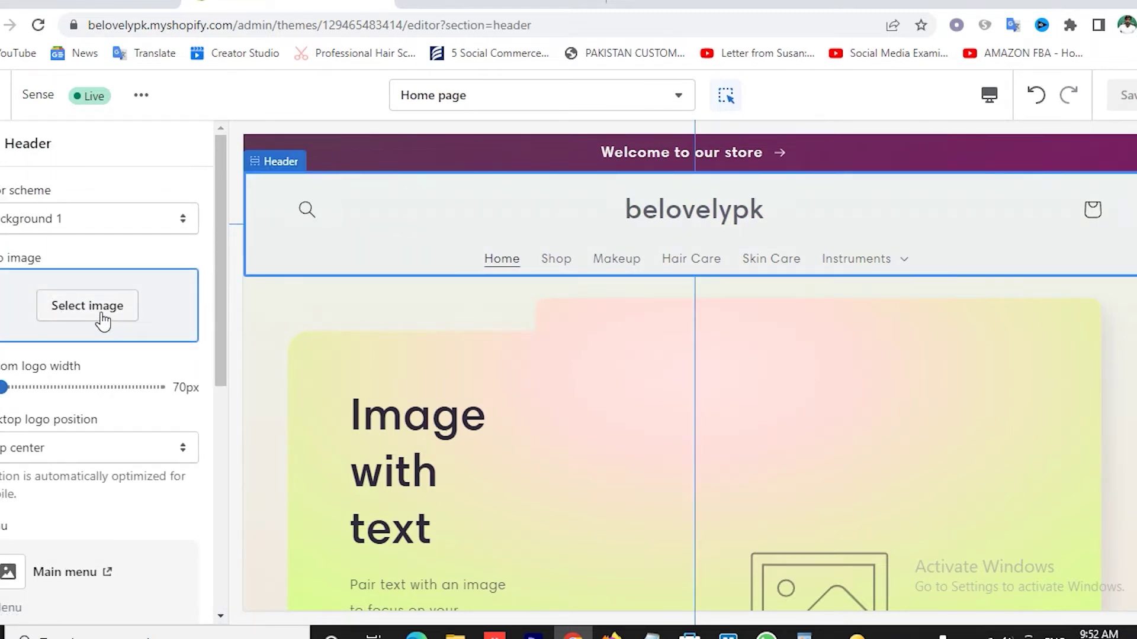
pyautogui.click(76, 316)
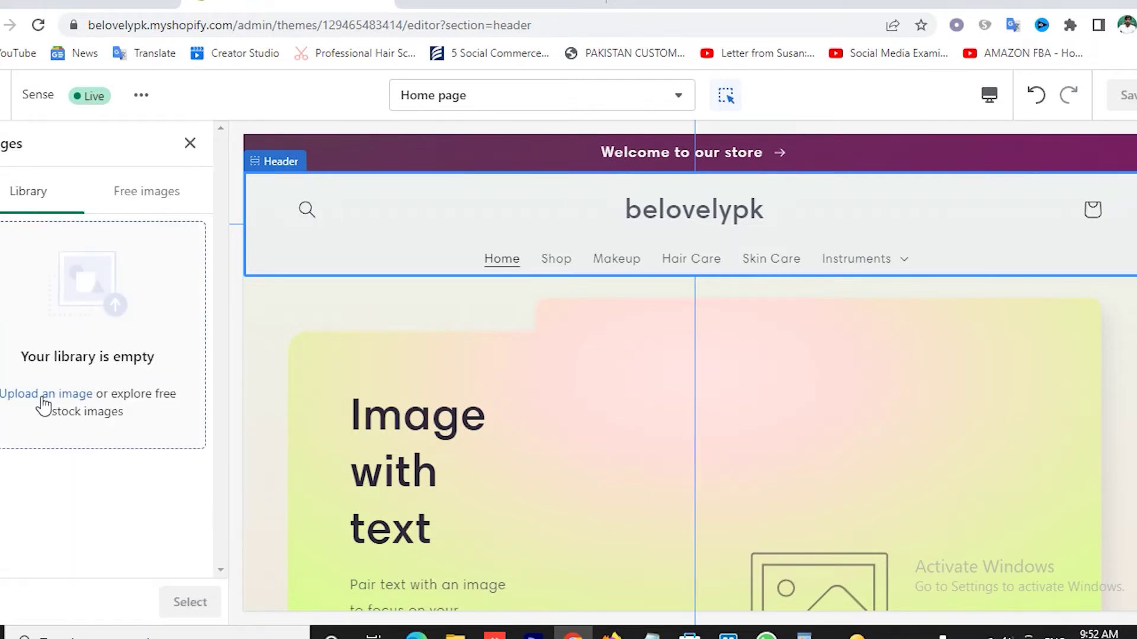
pyautogui.click(50, 399)
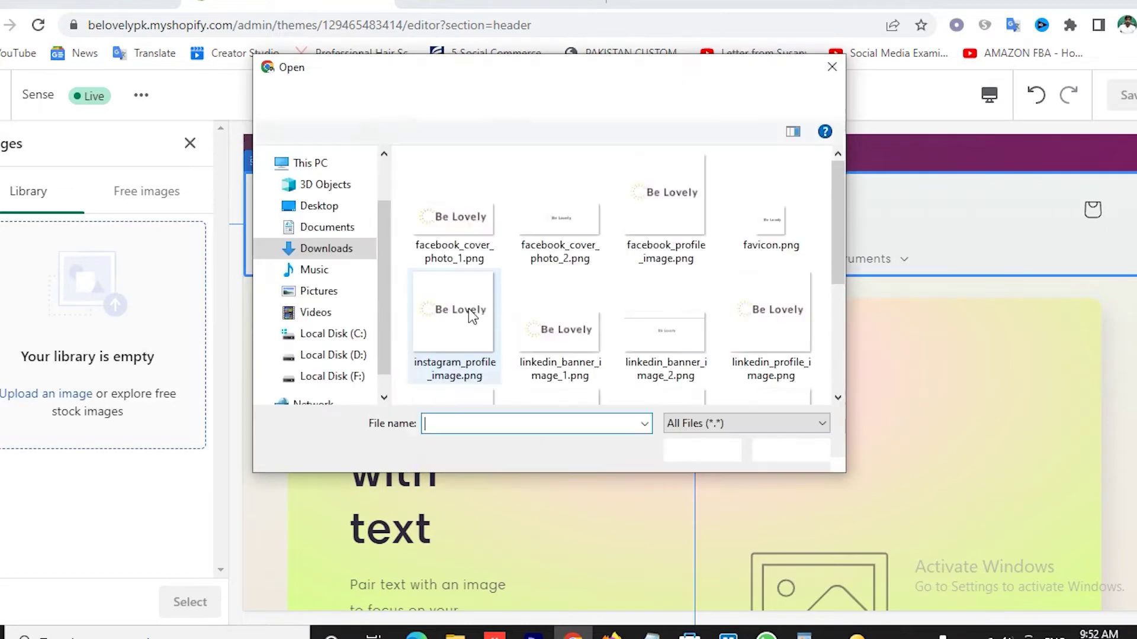
pyautogui.click(325, 250)
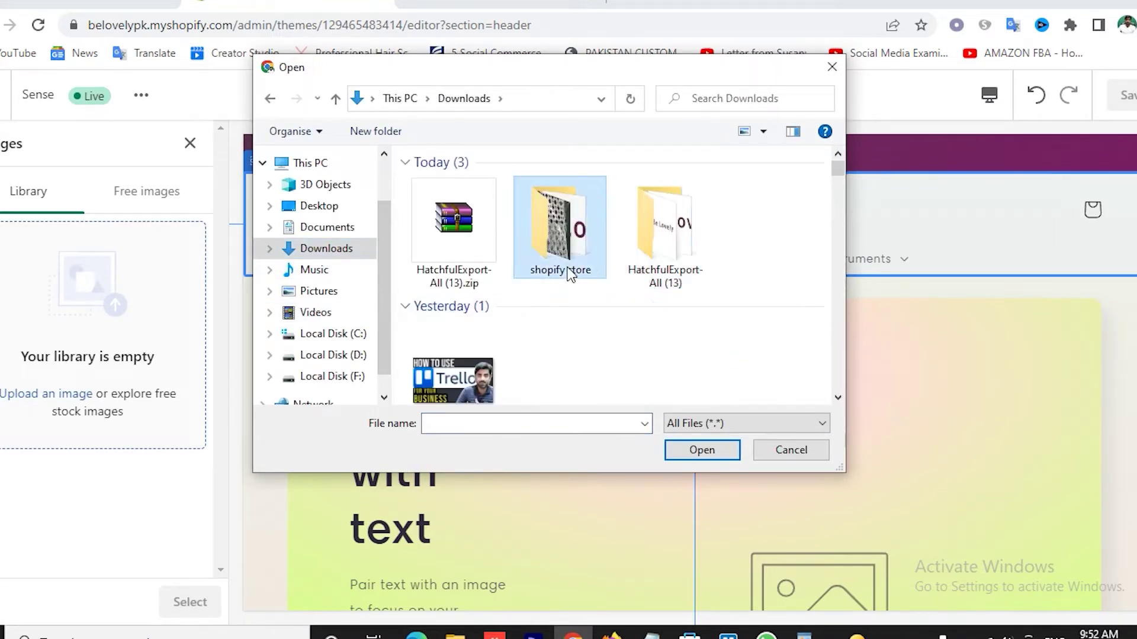
pyautogui.doubleClick(570, 274)
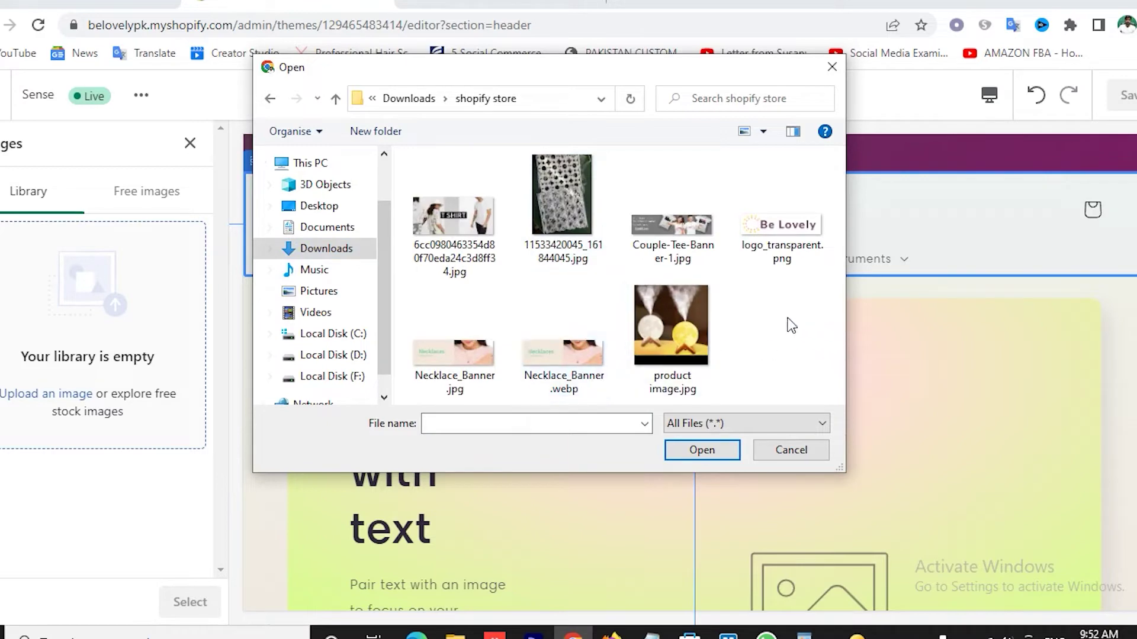
pyautogui.doubleClick(797, 226)
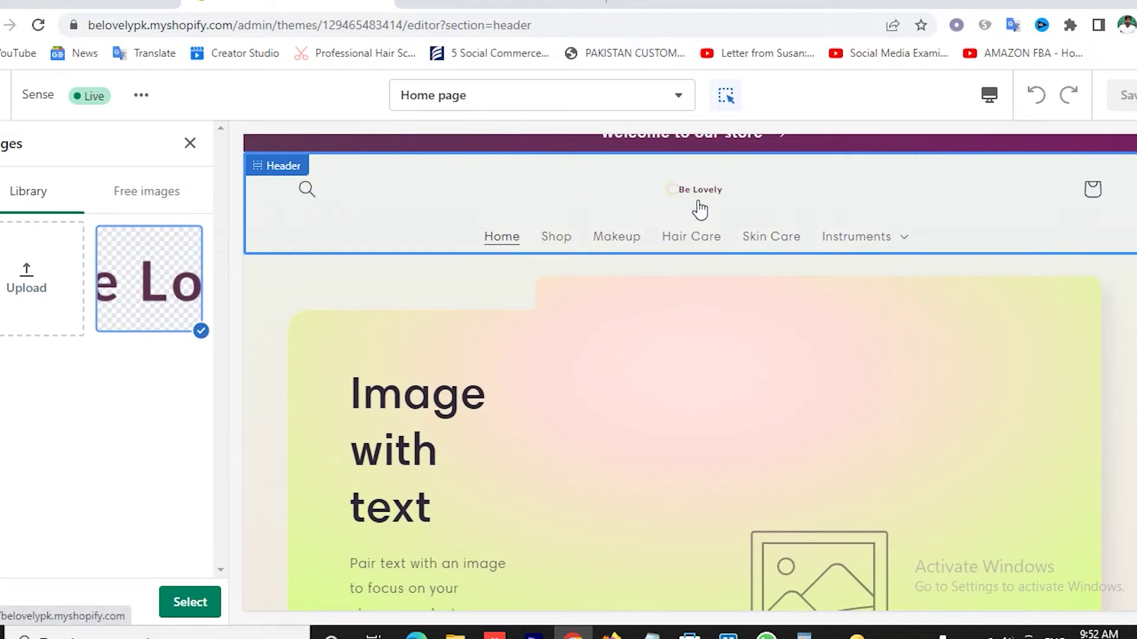
pyautogui.click(190, 602)
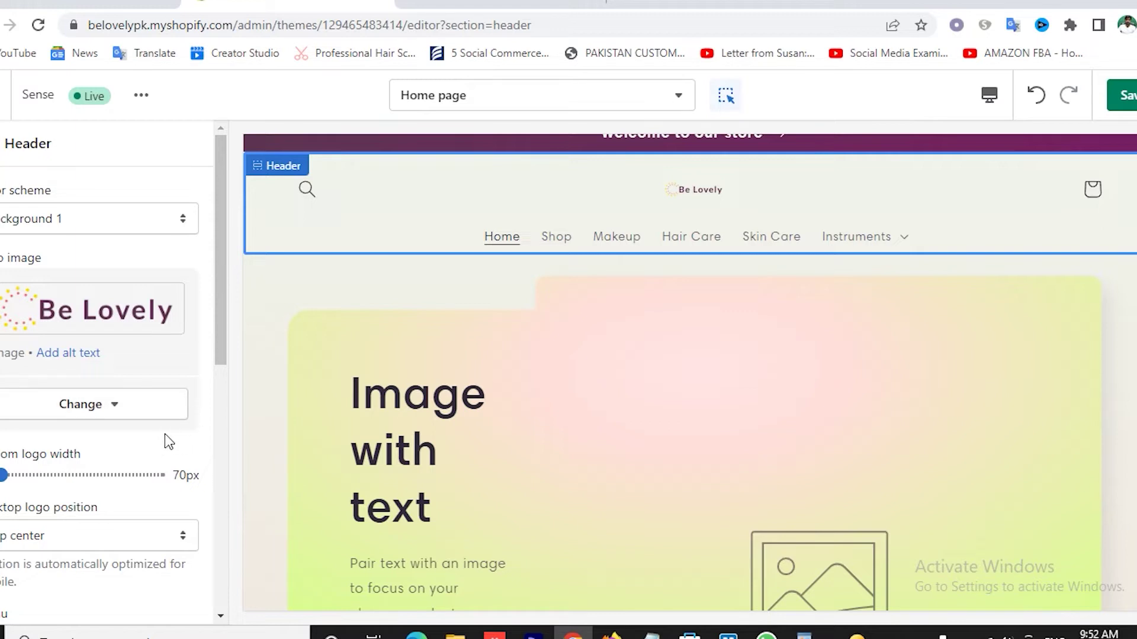
# - Place the Be Lovely logo in the middle left position beside the menu
pyautogui.scroll(-3, 164, 439)
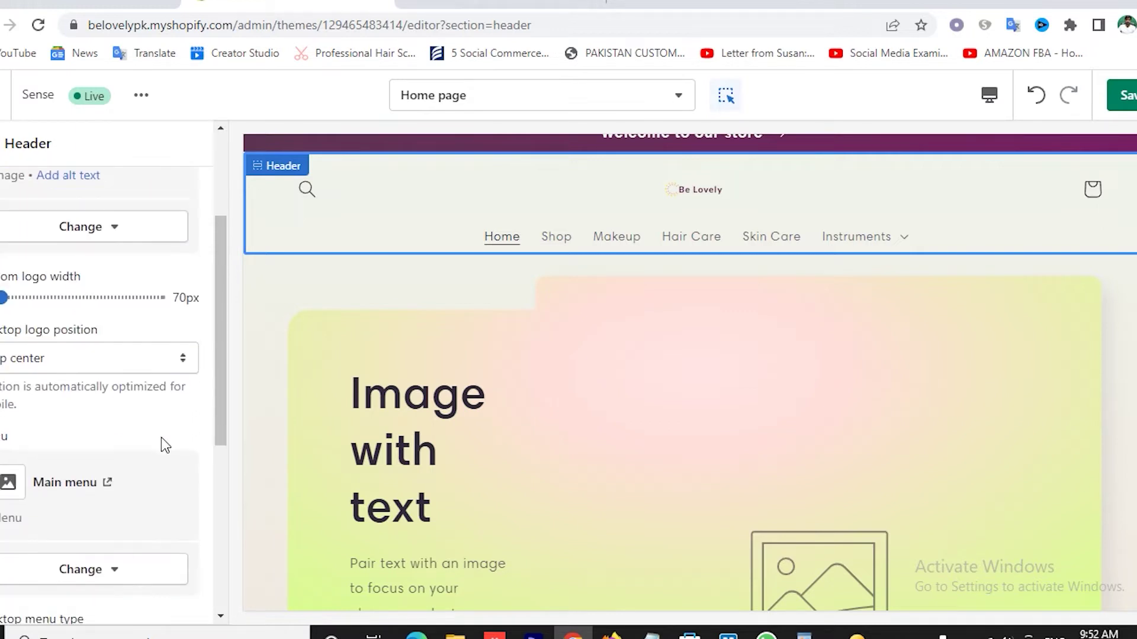
pyautogui.click(87, 365)
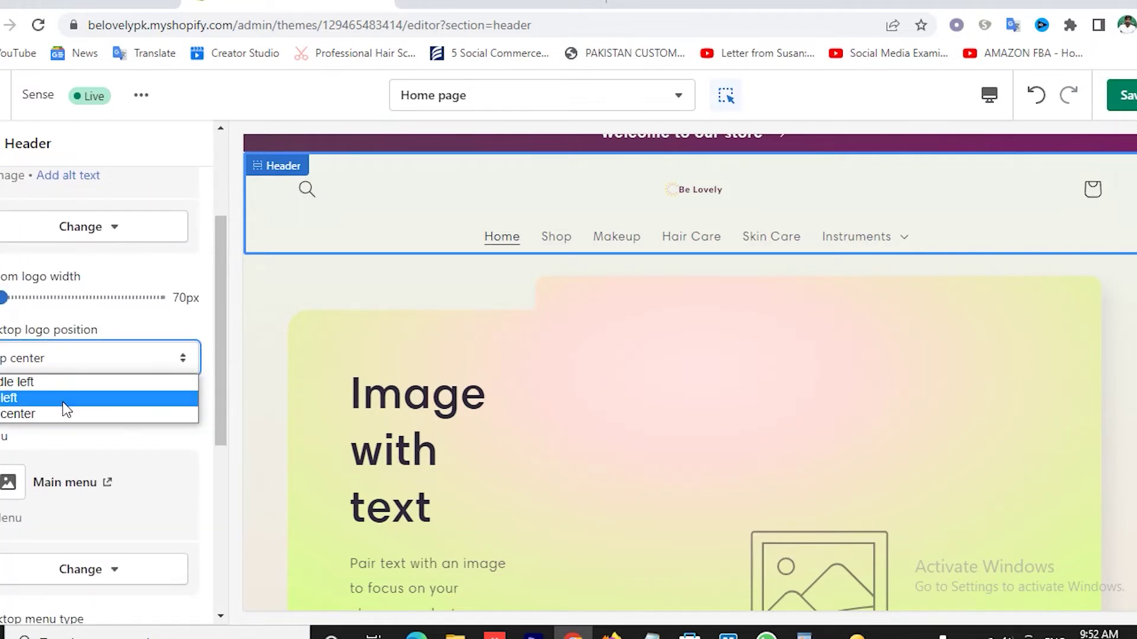
pyautogui.click(23, 398)
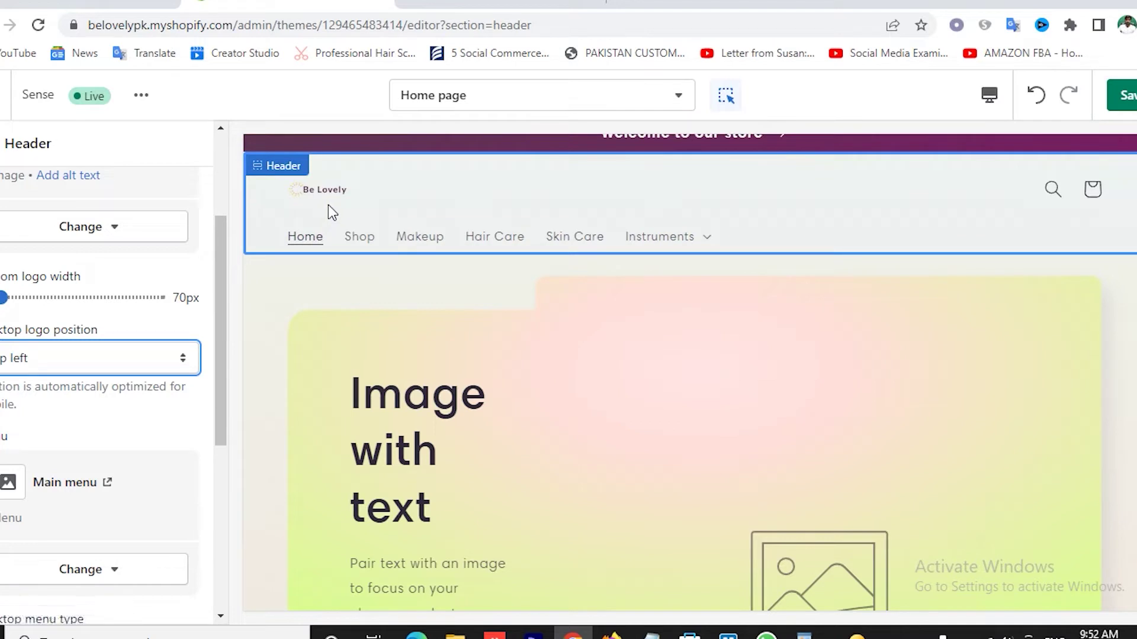
pyautogui.click(91, 369)
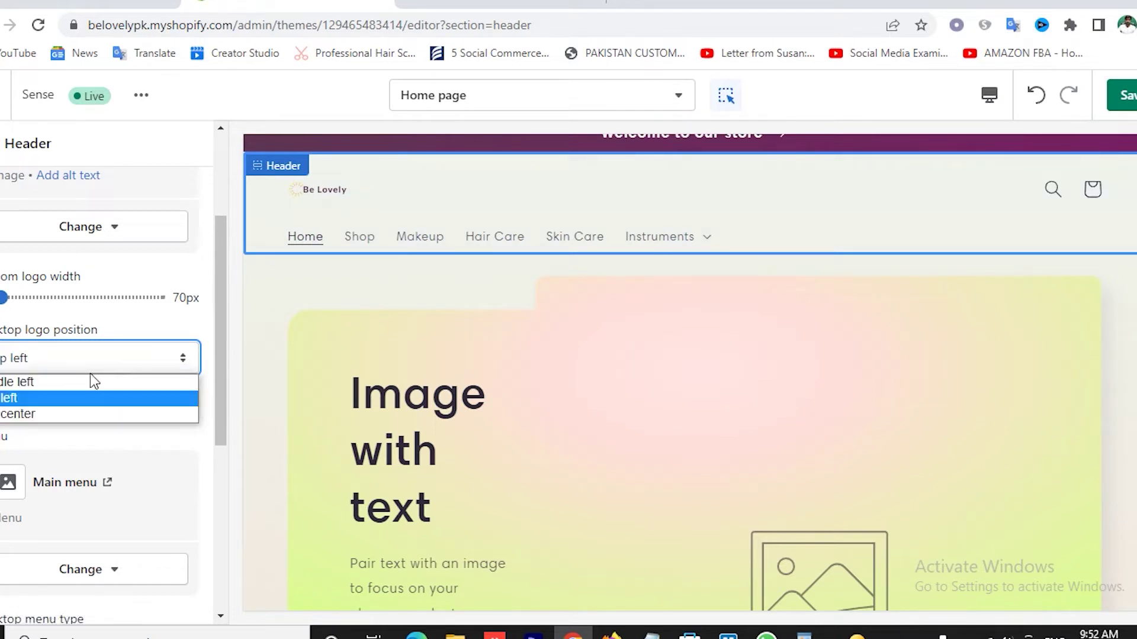
pyautogui.click(74, 384)
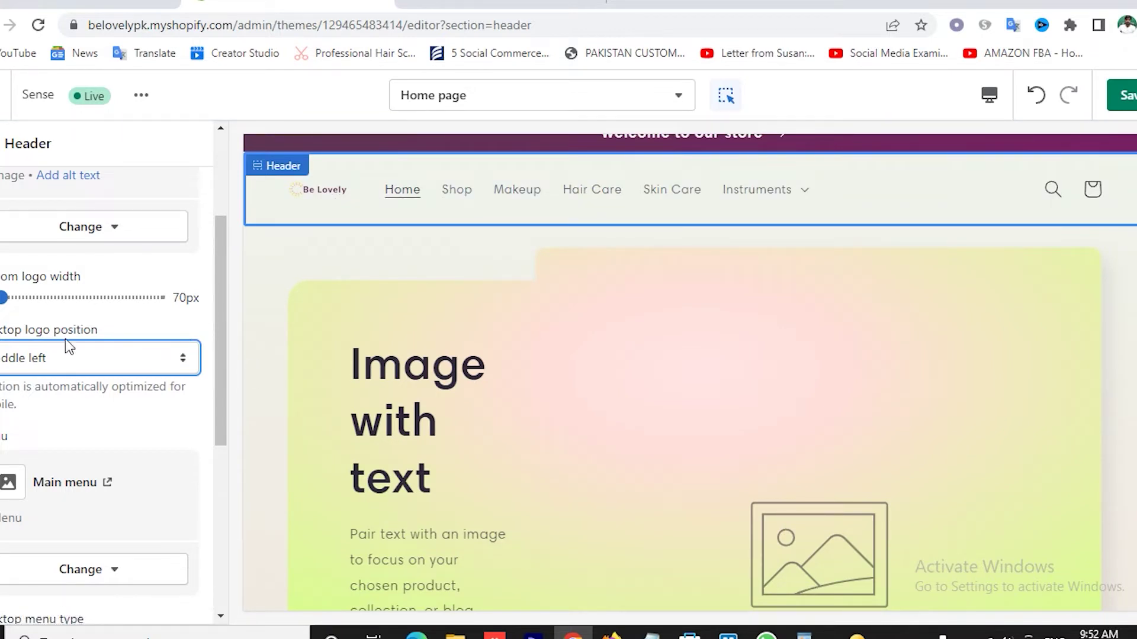
# - Widen the custom logo to 230px and save the header changes
pyautogui.moveTo(5, 298); pyautogui.dragTo(91, 300)
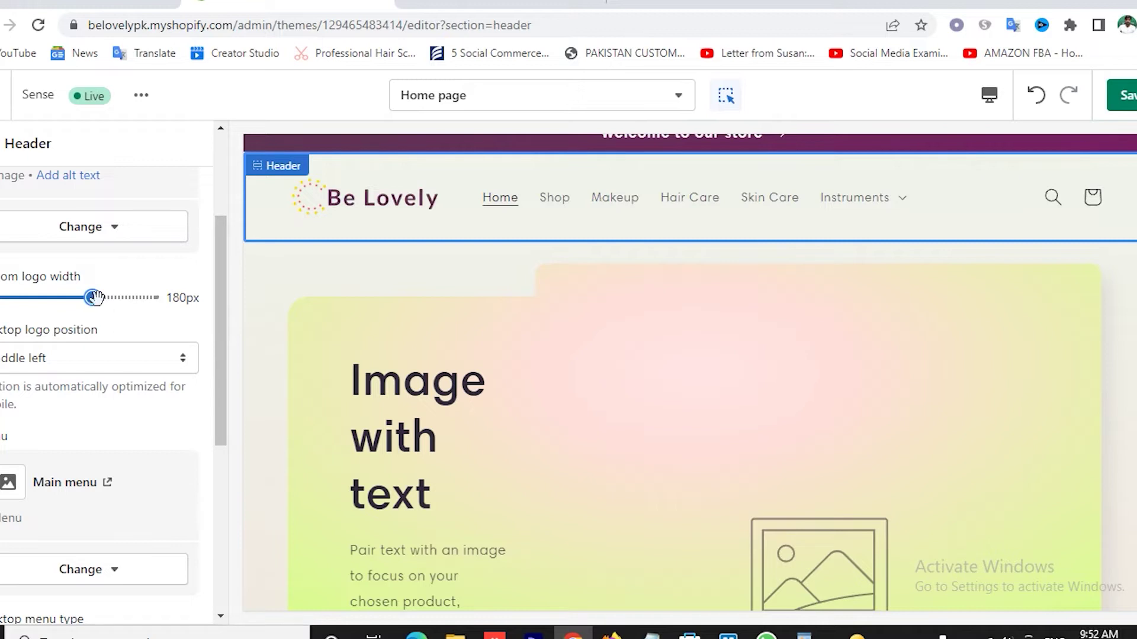
pyautogui.moveTo(92, 298); pyautogui.dragTo(117, 298)
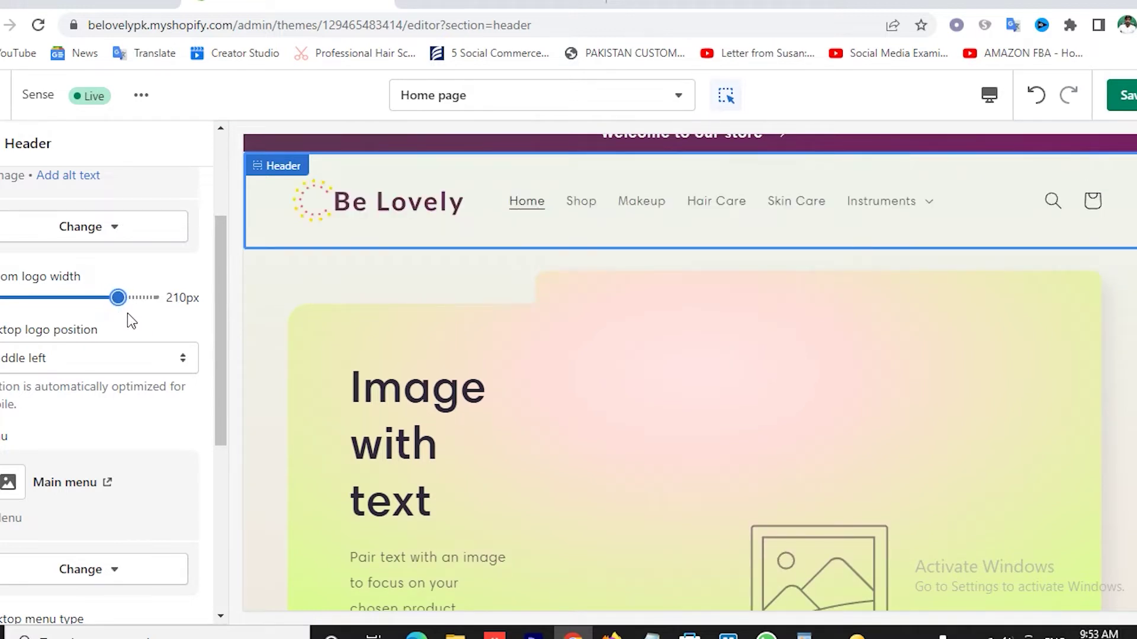
pyautogui.moveTo(117, 298); pyautogui.dragTo(135, 297)
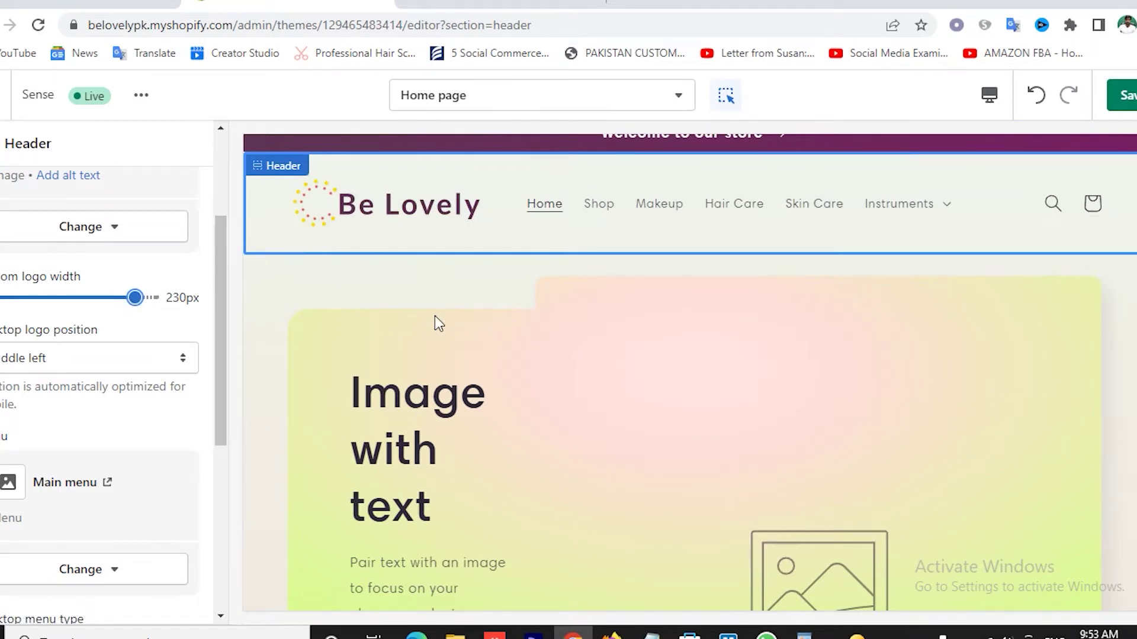
pyautogui.click(1128, 100)
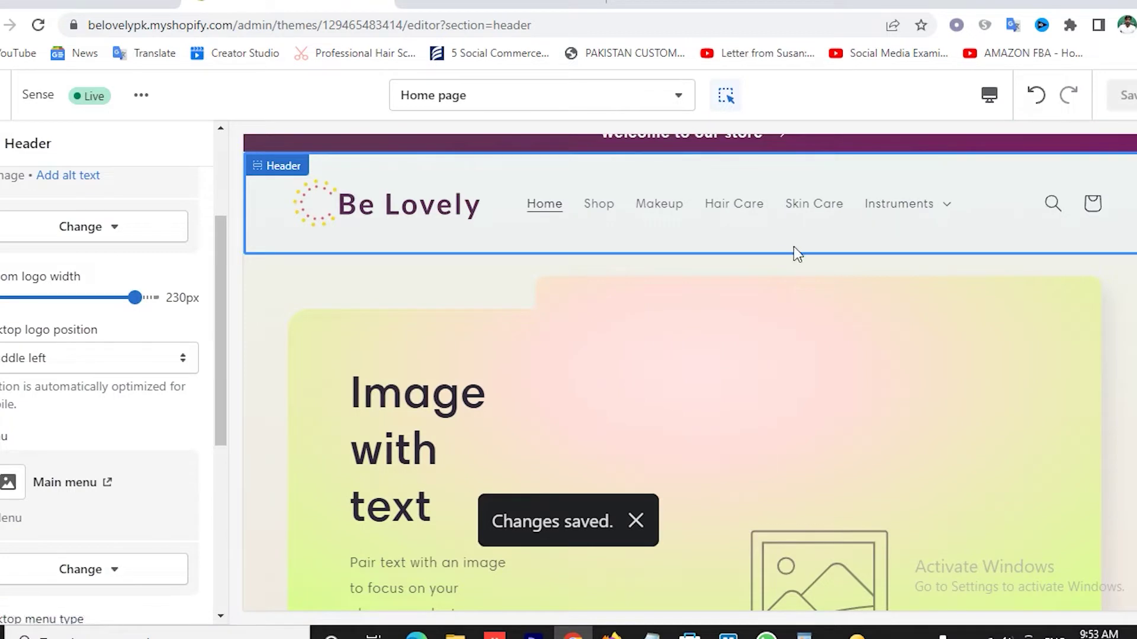
# - Go back to the home page sections list
pyautogui.scroll(1, 794, 247)
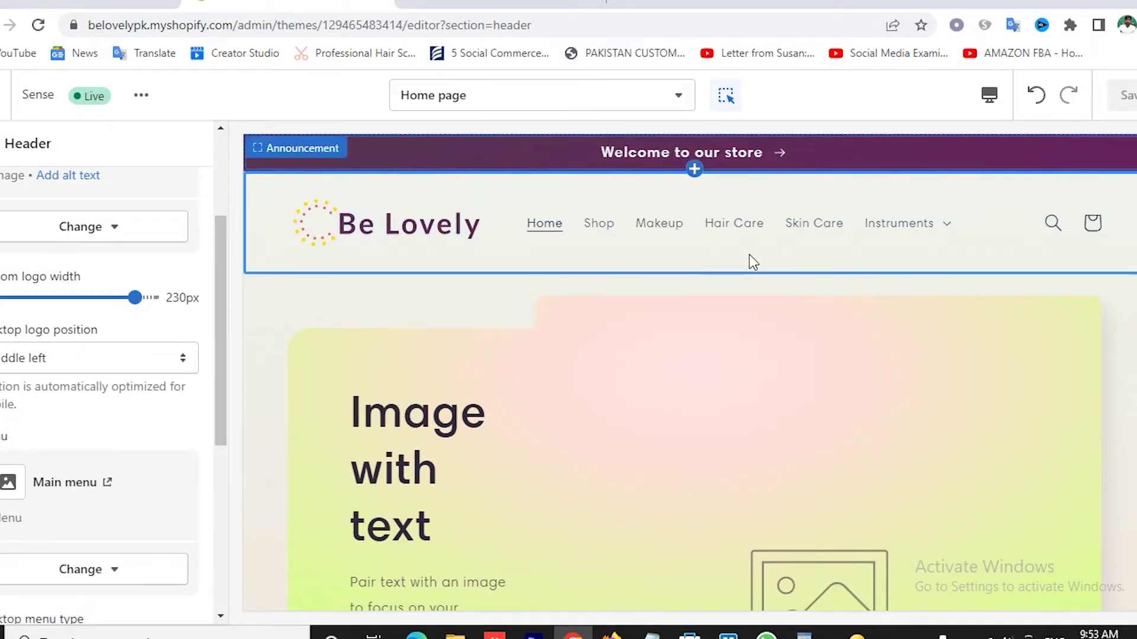
pyautogui.scroll(-1, 748, 255)
pyautogui.scroll(1, 748, 255)
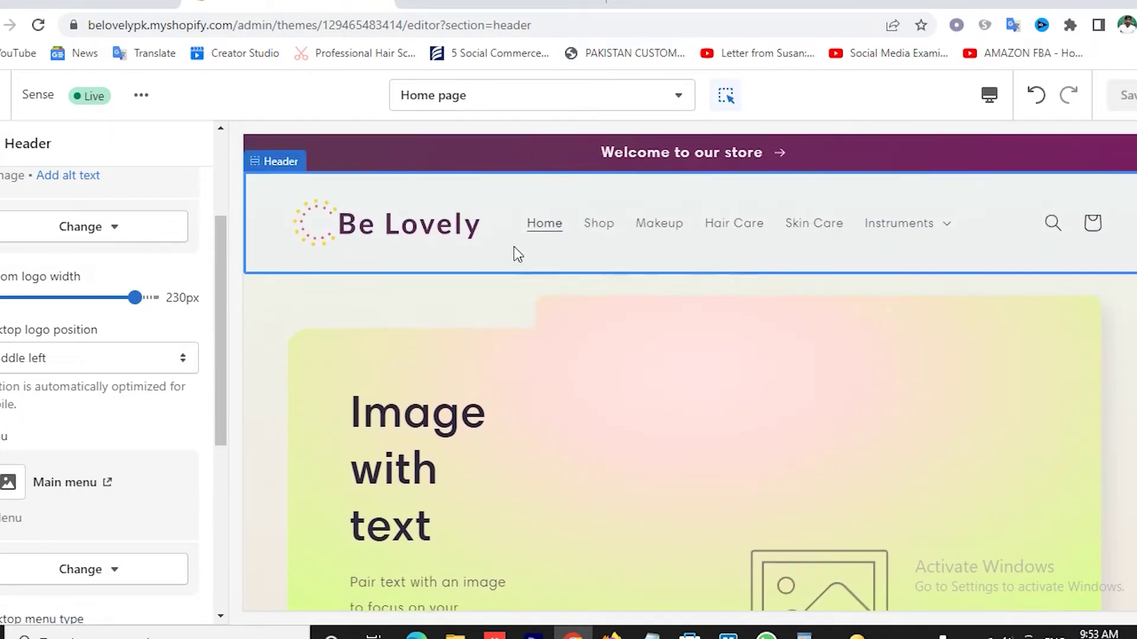
pyautogui.click(7, 148)
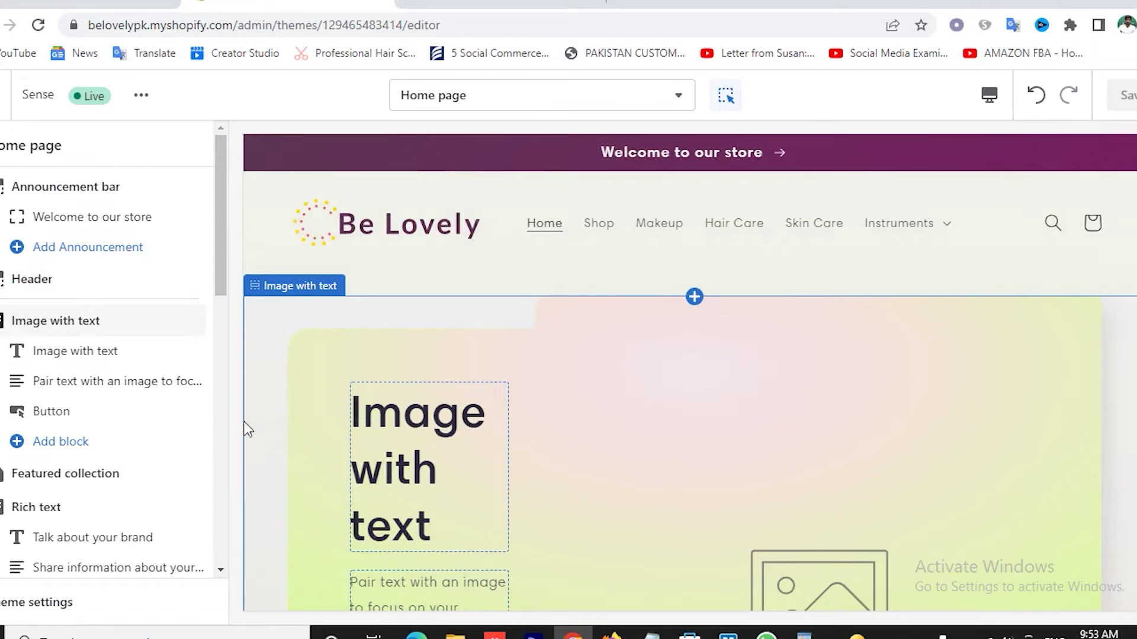
pyautogui.scroll(-5, 193, 450)
pyautogui.scroll(-8, 193, 454)
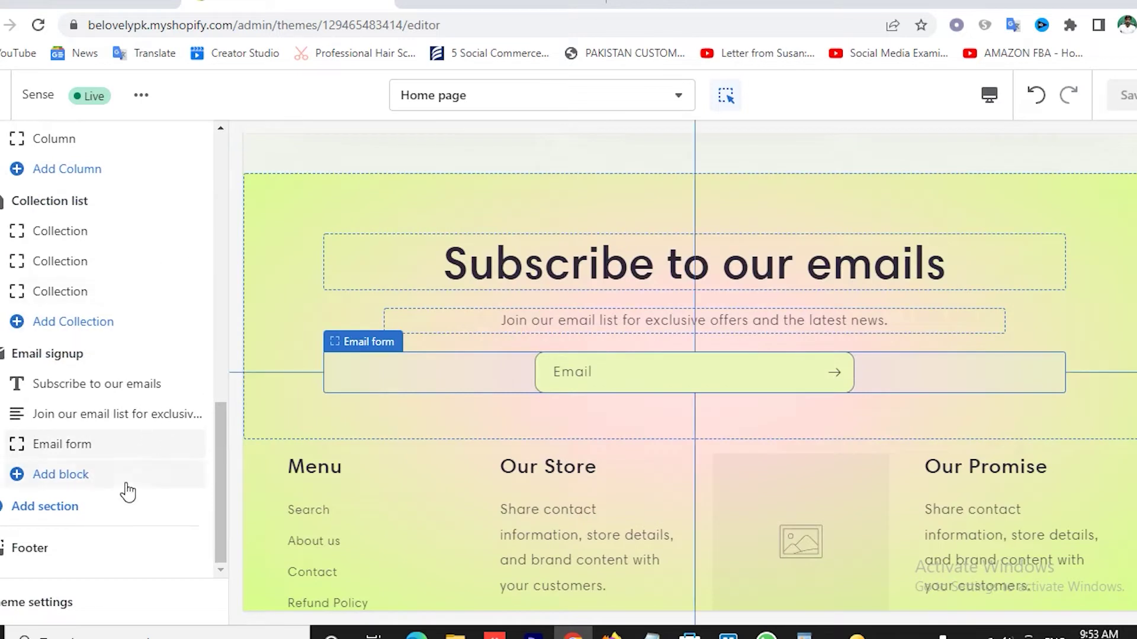
# - Add a Slideshow section and move it directly below the Header
pyautogui.click(57, 511)
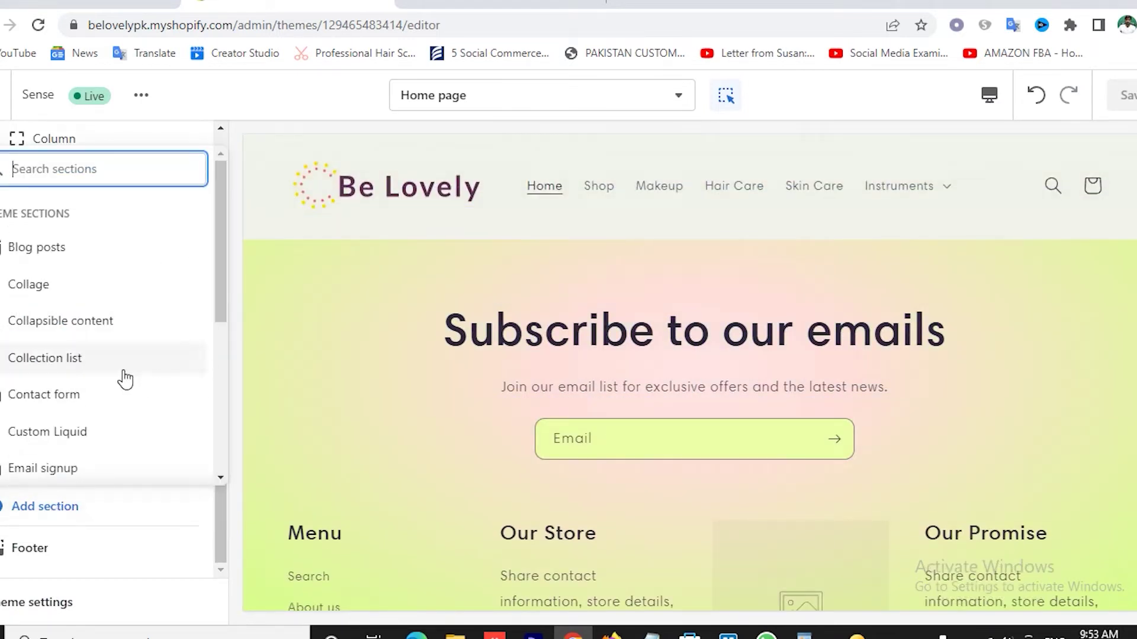
pyautogui.scroll(-3, 120, 372)
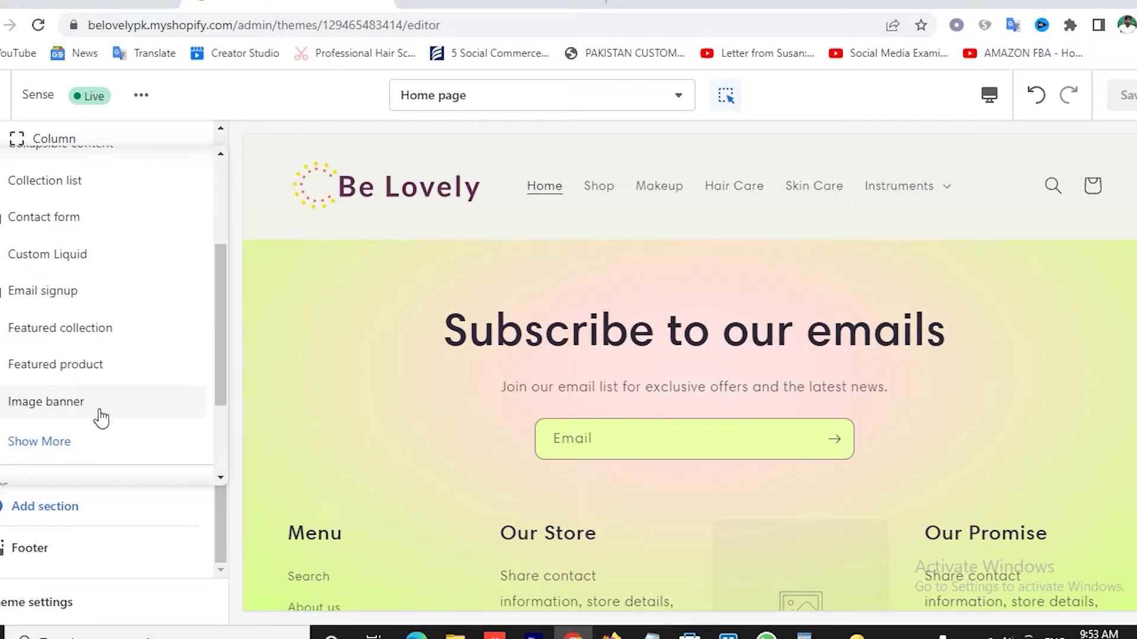
pyautogui.click(47, 449)
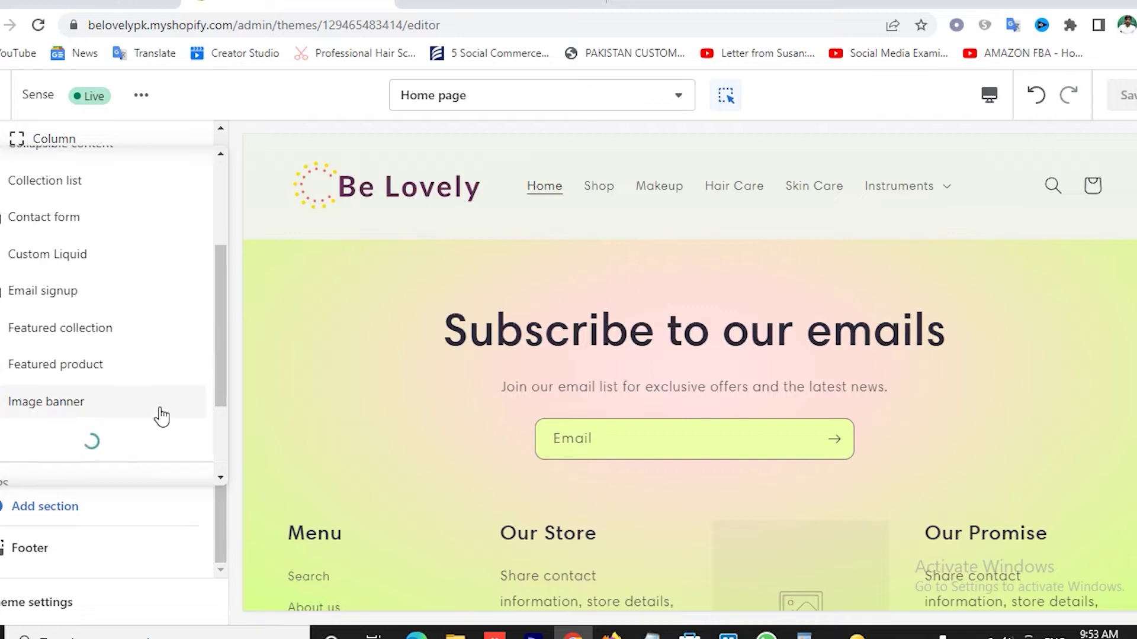
pyautogui.scroll(-4, 53, 342)
pyautogui.click(35, 323)
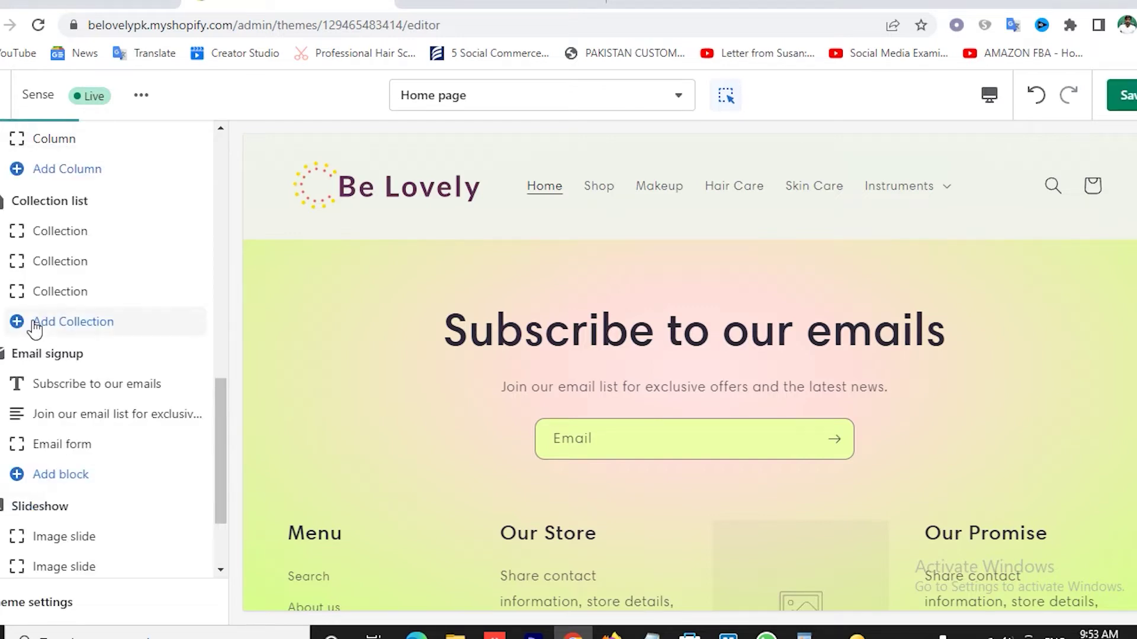
pyautogui.scroll(-1, 153, 450)
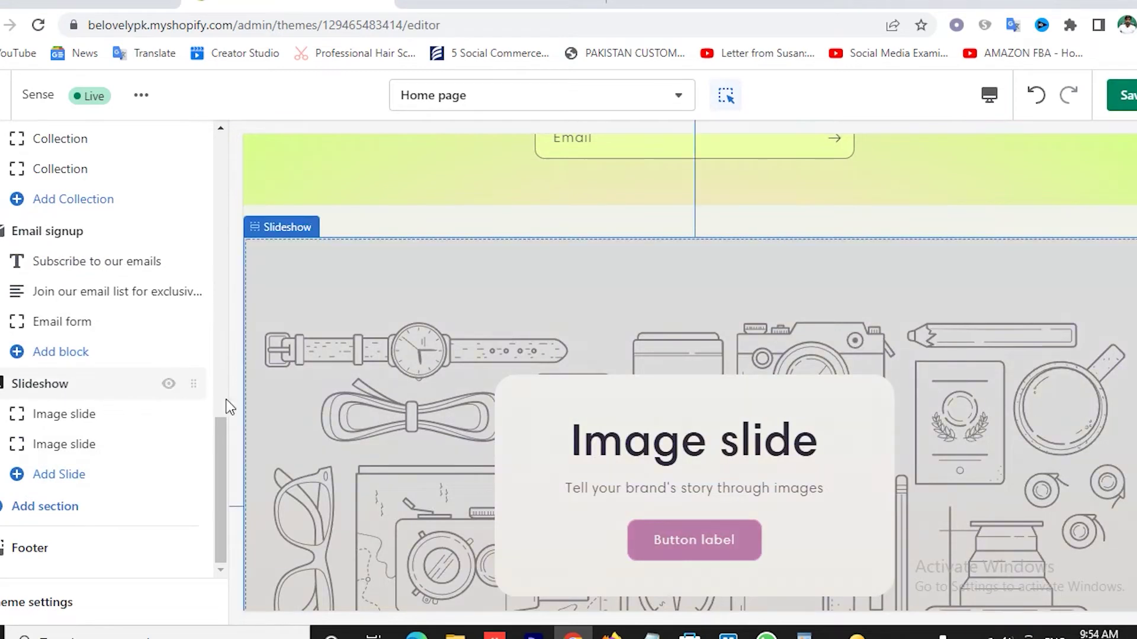
pyautogui.moveTo(185, 318); pyautogui.dragTo(154, 277)
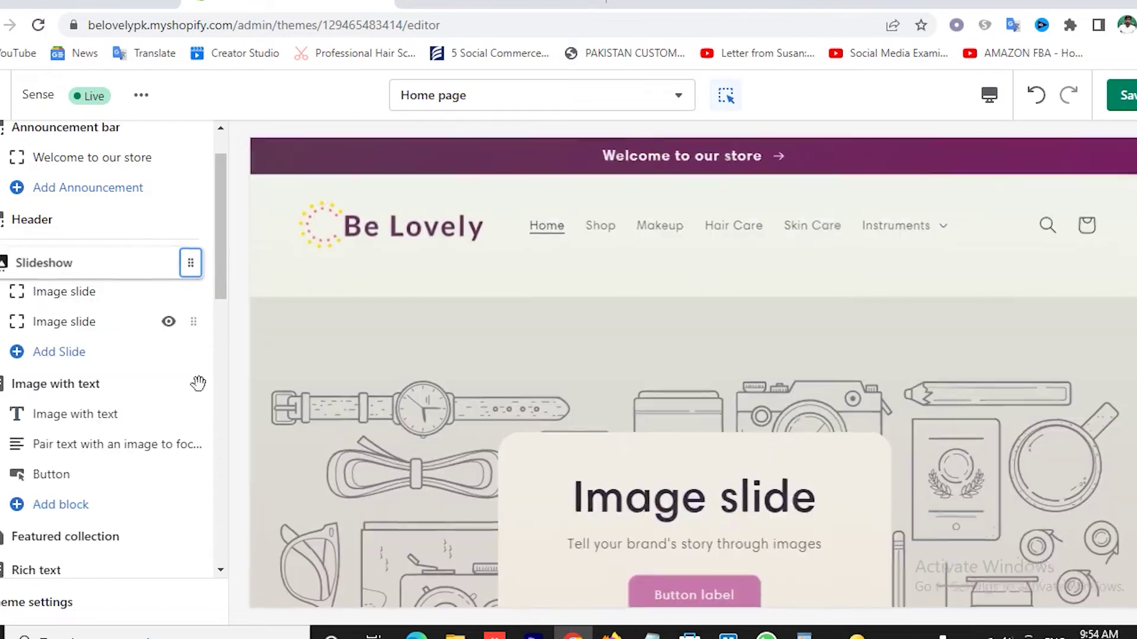
pyautogui.scroll(-5, 808, 371)
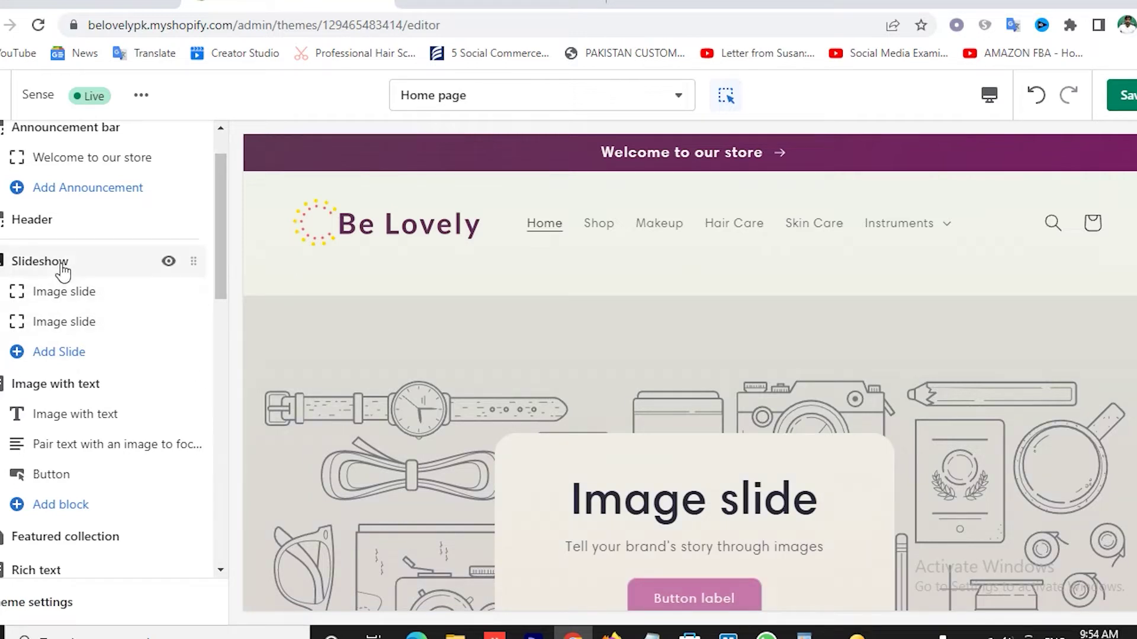
# - Upload Necklace_Banner.jpg and use it as the first slide's image
pyautogui.click(64, 292)
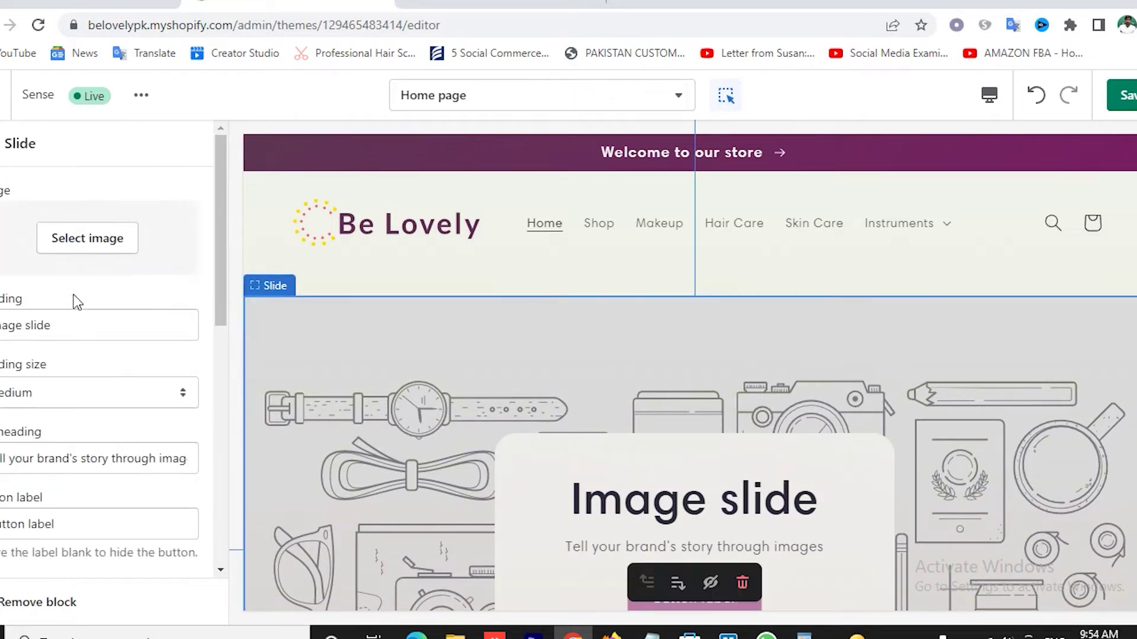
pyautogui.click(94, 248)
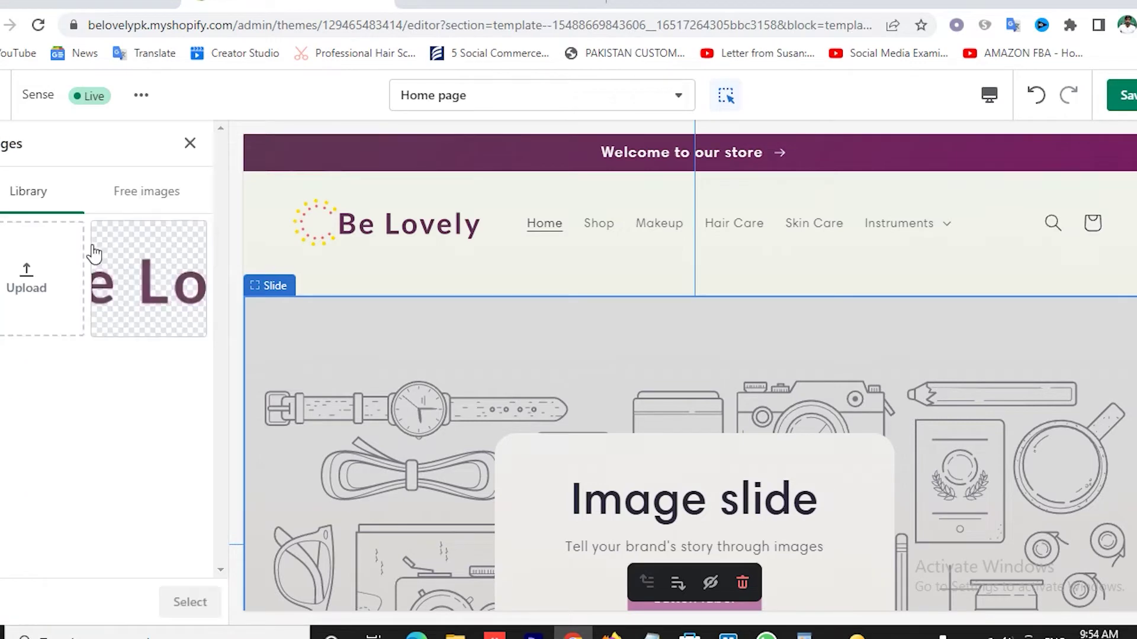
pyautogui.click(28, 278)
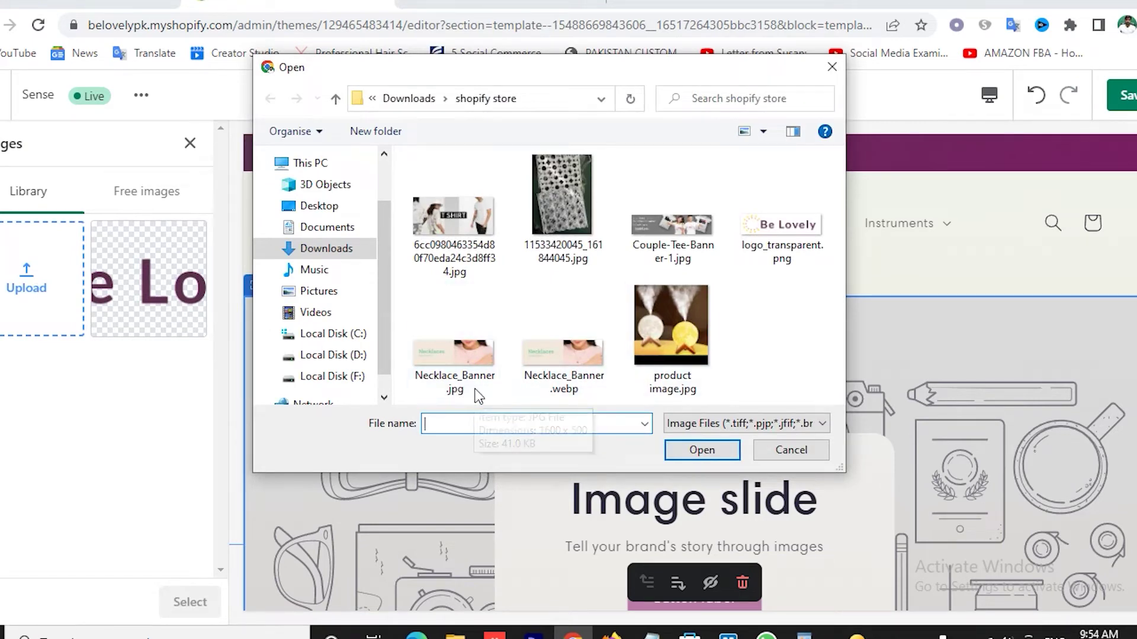
pyautogui.doubleClick(450, 358)
pyautogui.click(190, 602)
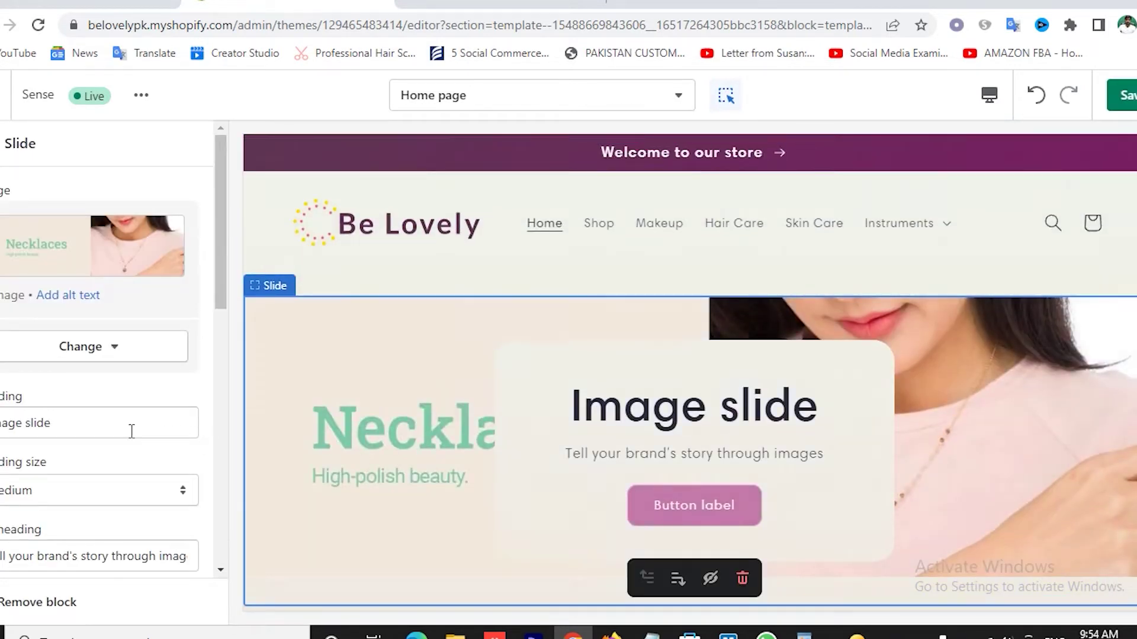
# - Clear the necklace slide's heading and subheading text
pyautogui.tripleClick(59, 426)
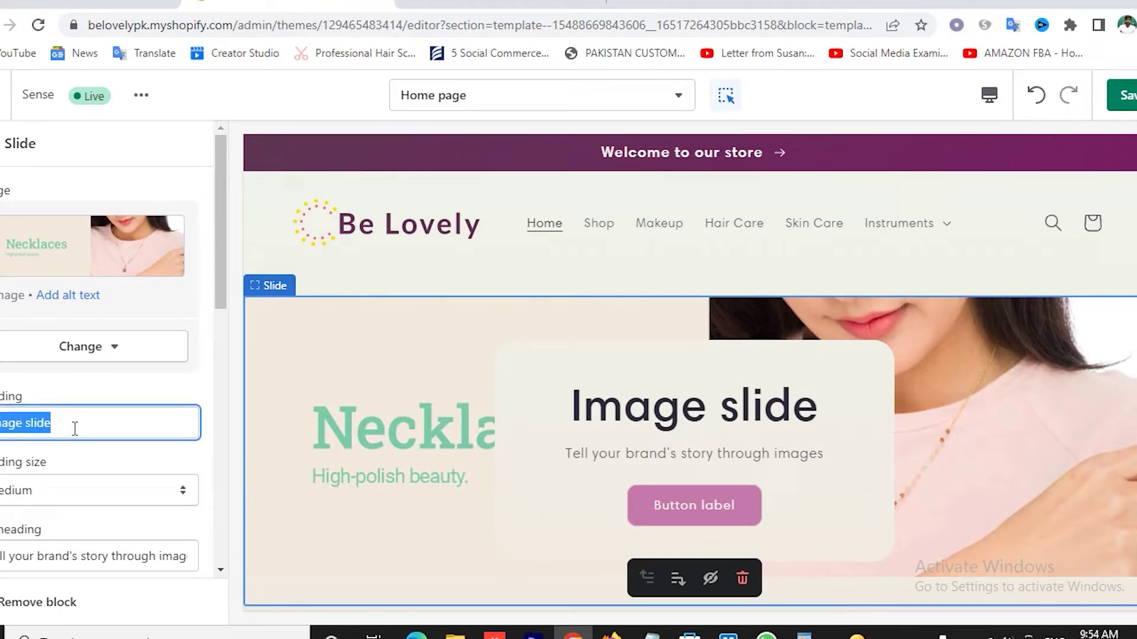
pyautogui.write('Neck')
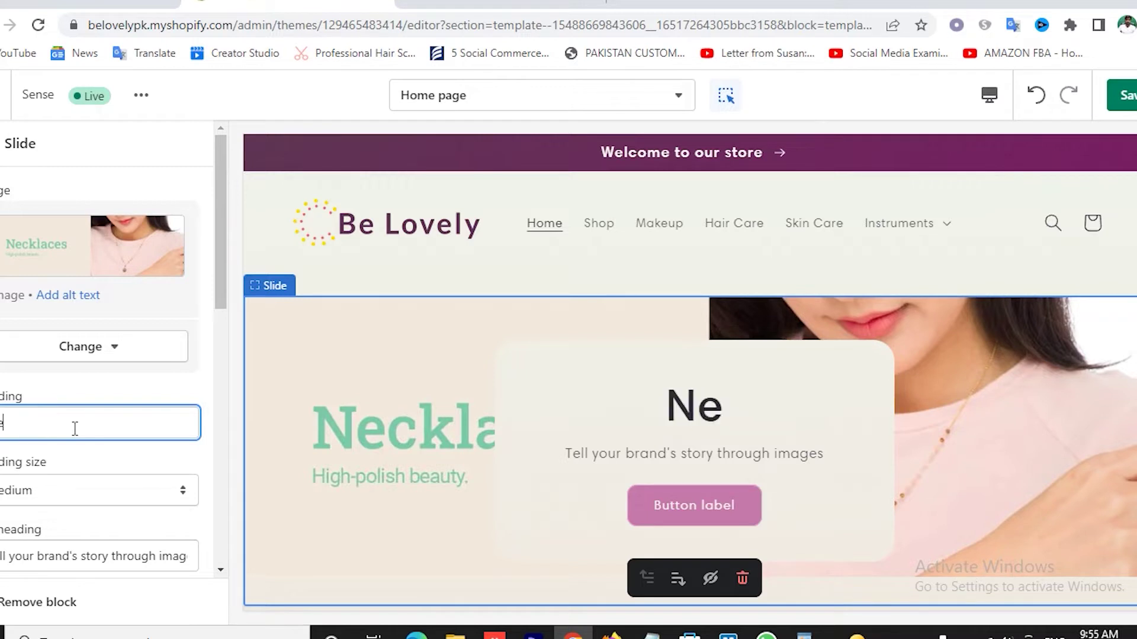
pyautogui.write('la')
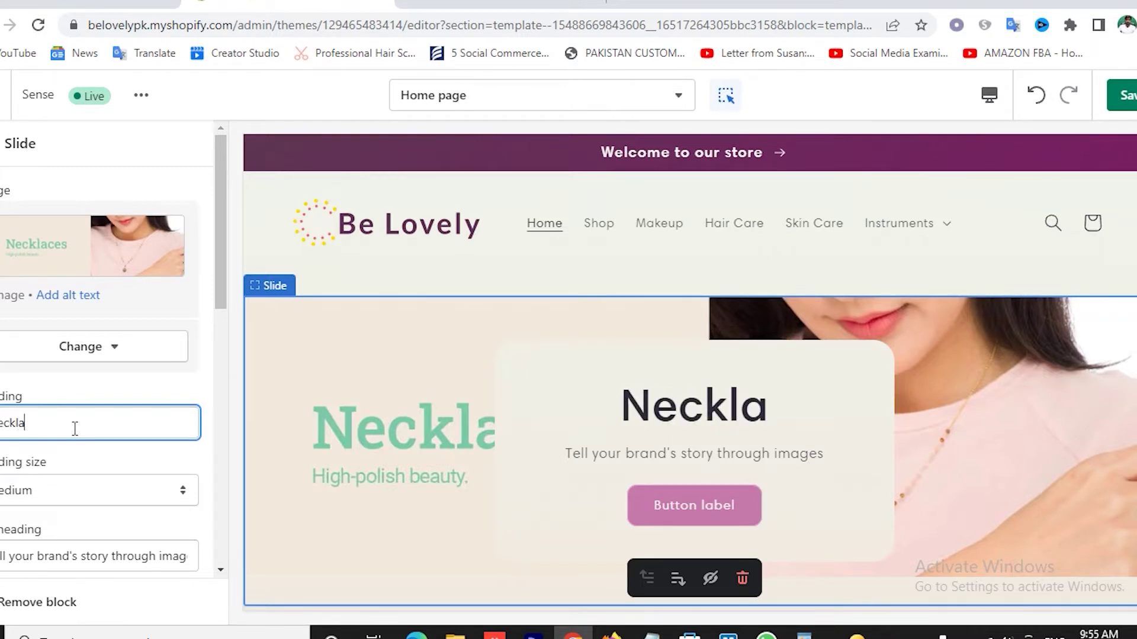
pyautogui.write('ce')
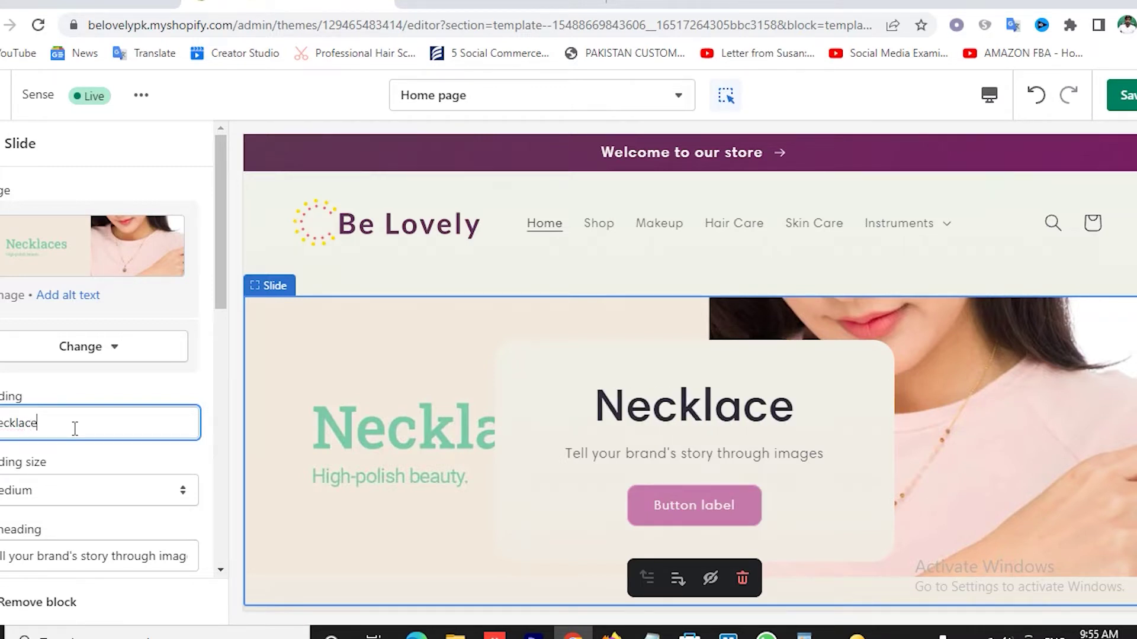
pyautogui.press('BackSpace')
pyautogui.press('BackSpace')
pyautogui.press('BackSpace')
pyautogui.press('BackSpace')
pyautogui.press('BackSpace')
pyautogui.press('BackSpace')
pyautogui.press('BackSpace')
pyautogui.press('BackSpace')
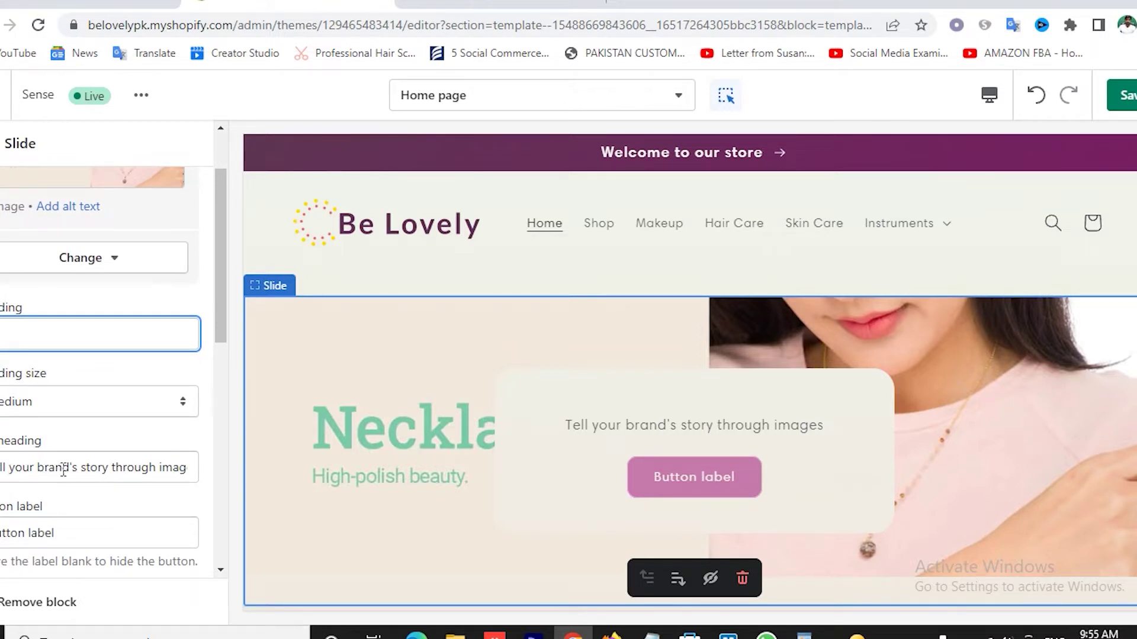
pyautogui.click(118, 477)
pyautogui.hotkey('ctrl', 'a')
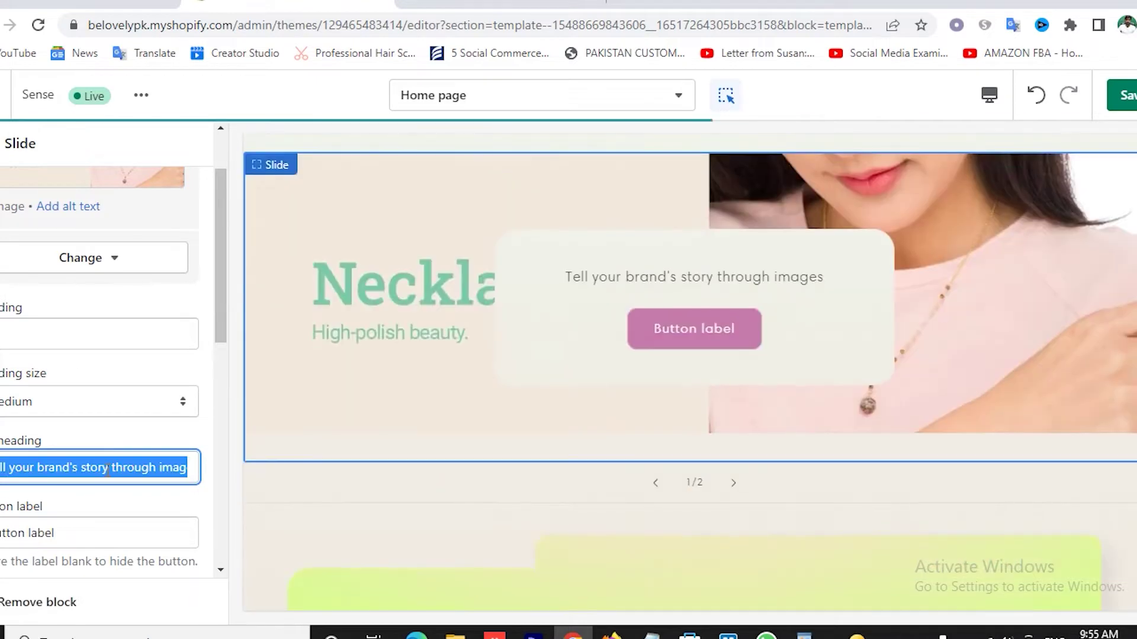
pyautogui.press('BackSpace')
pyautogui.scroll(-3, 104, 469)
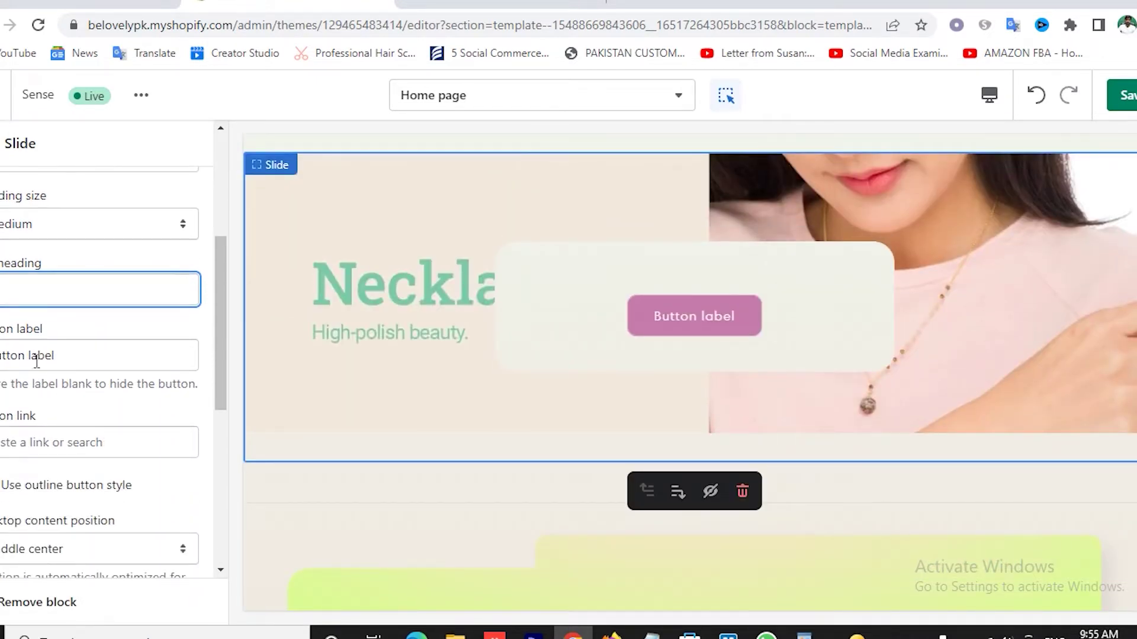
# - Change the slide's button label to 'Shop Now'
pyautogui.click(37, 361)
pyautogui.hotkey('ctrl', 'a')
pyautogui.press('BackSpace')
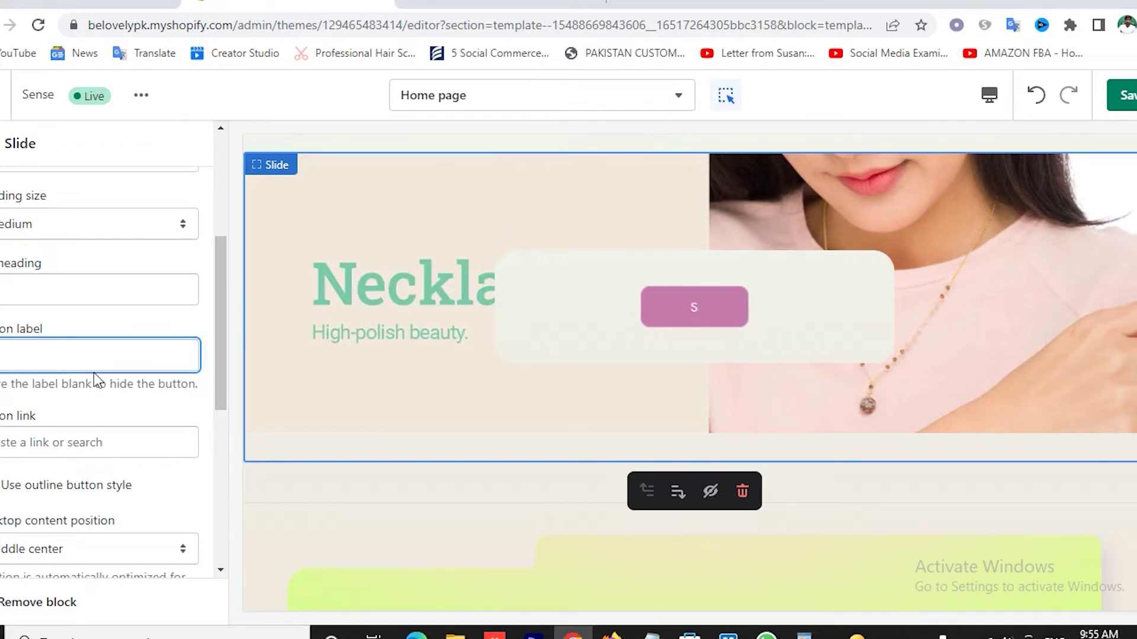
pyautogui.write('Shop o')
pyautogui.press('BackSpace')
pyautogui.write('Now')
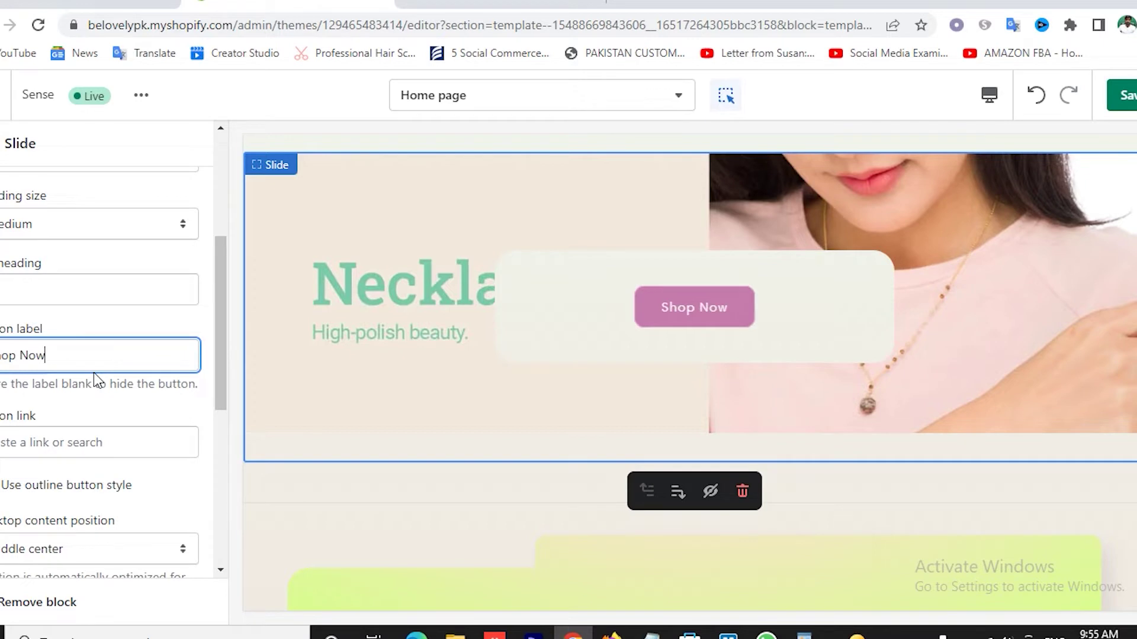
pyautogui.scroll(-2, 112, 432)
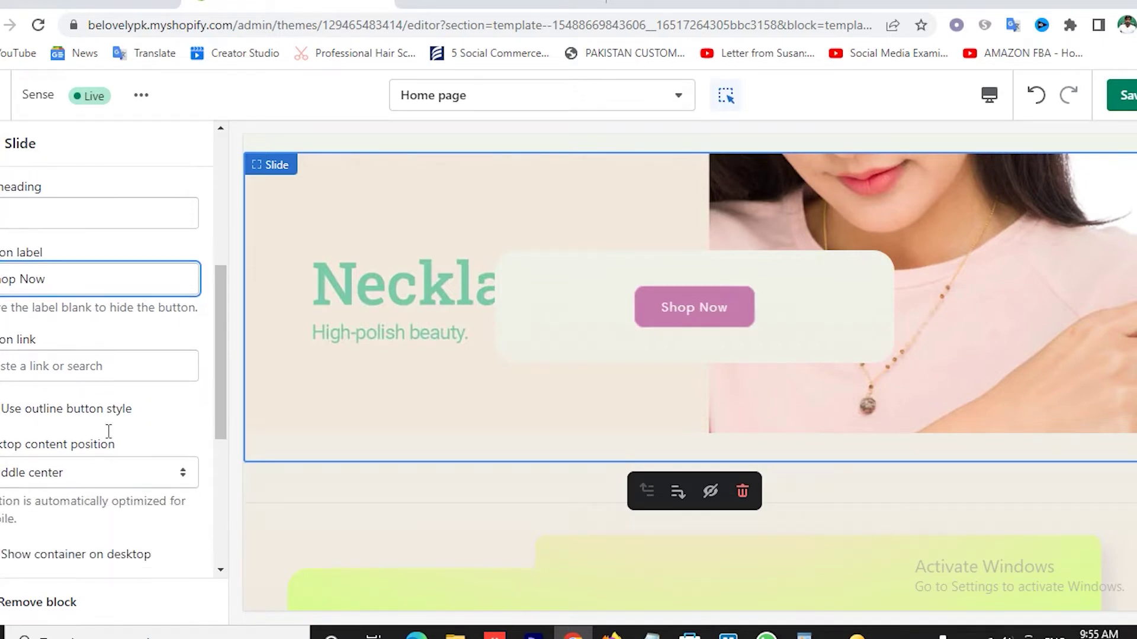
# - Link the Shop Now button to the Women collection
pyautogui.click(60, 354)
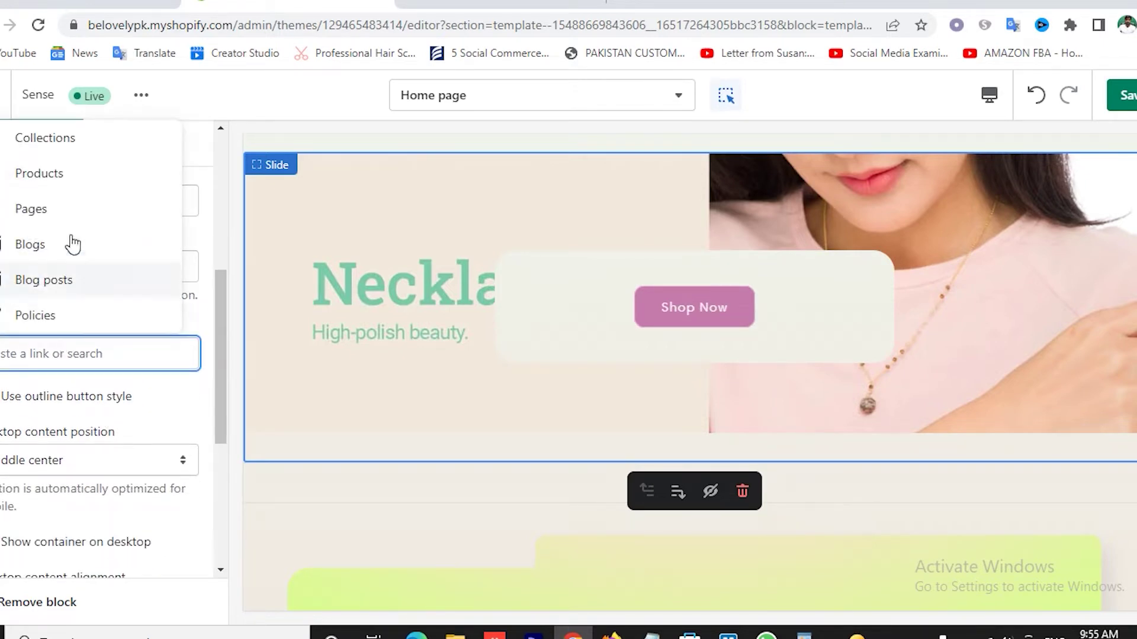
pyautogui.click(66, 140)
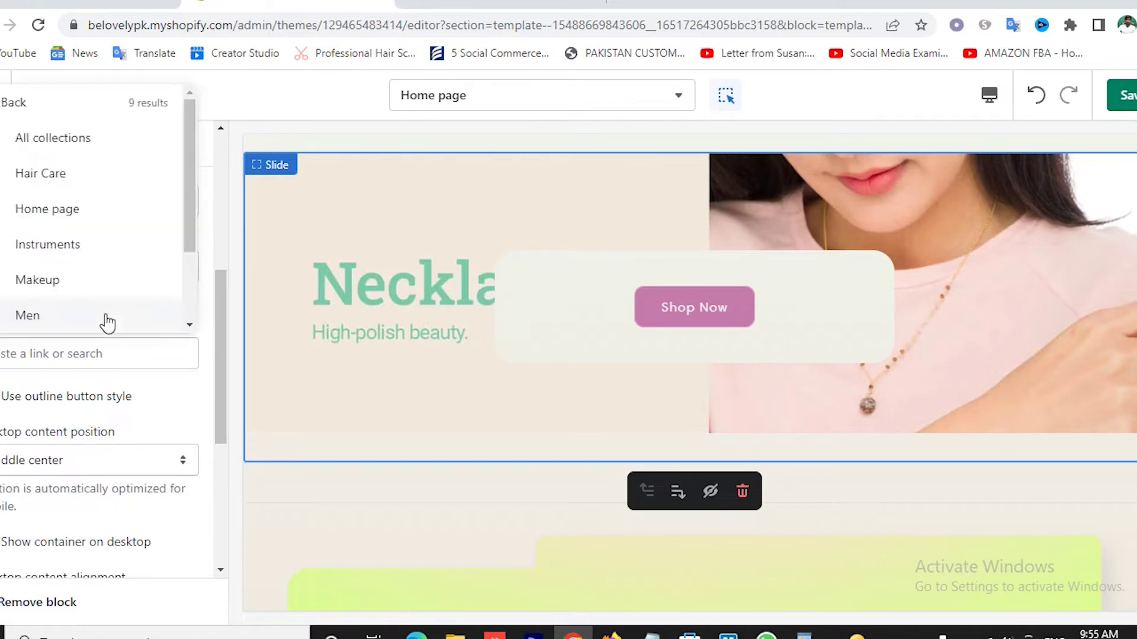
pyautogui.scroll(-3, 71, 284)
pyautogui.click(109, 327)
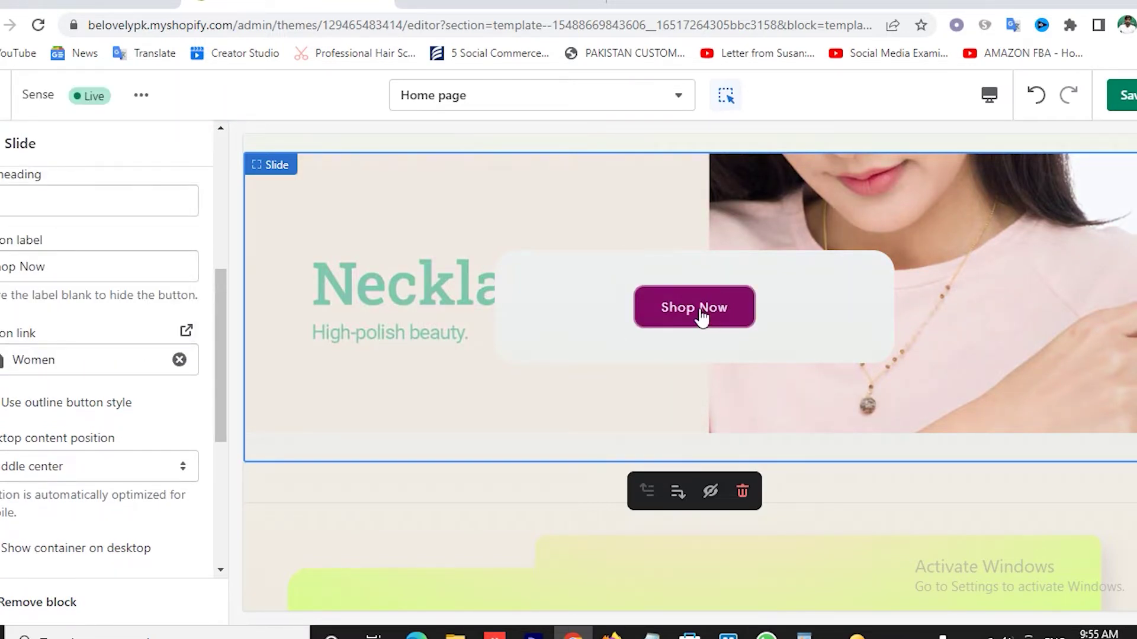
pyautogui.scroll(-3, 103, 388)
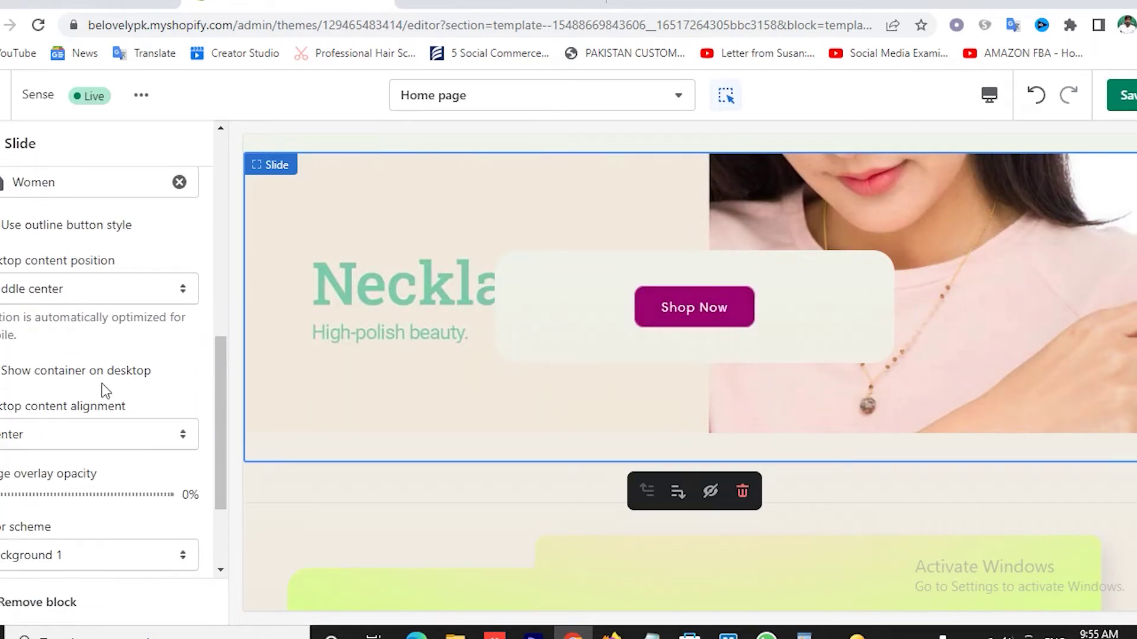
pyautogui.scroll(-2, 104, 394)
# - Keep the slide's colour scheme at Background 1 after trying Accent 1
pyautogui.click(94, 417)
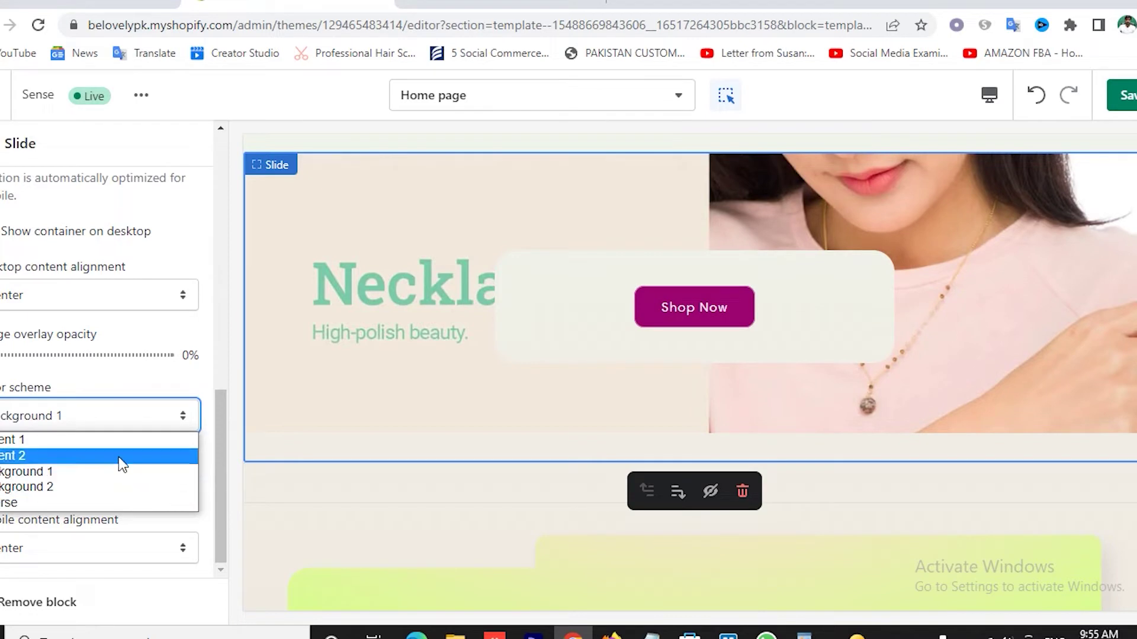
pyautogui.click(98, 440)
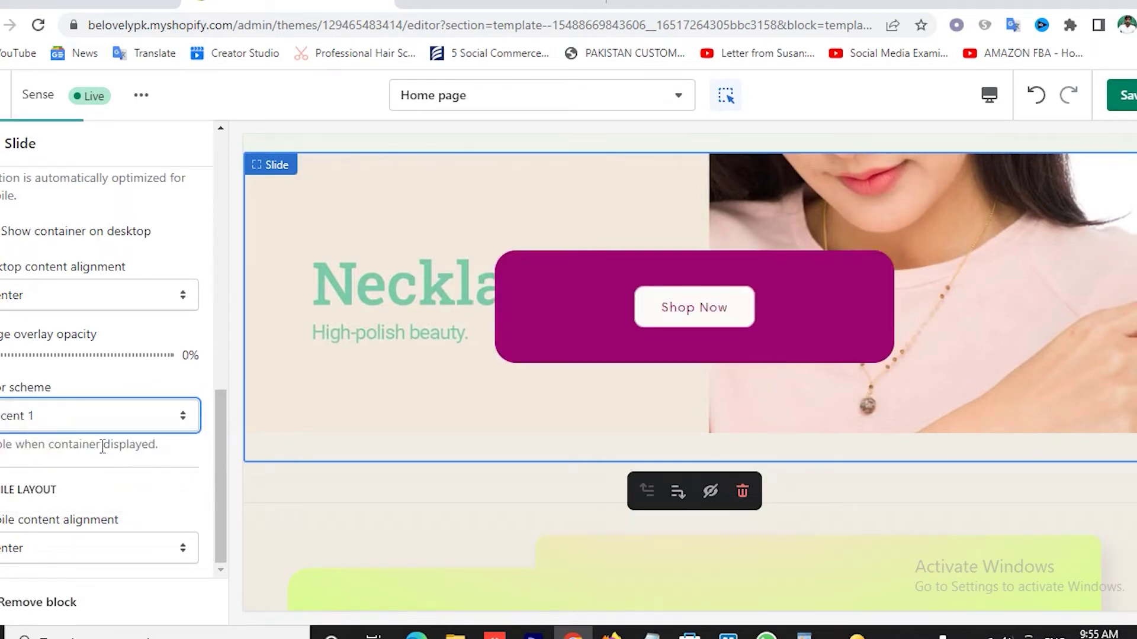
pyautogui.click(88, 425)
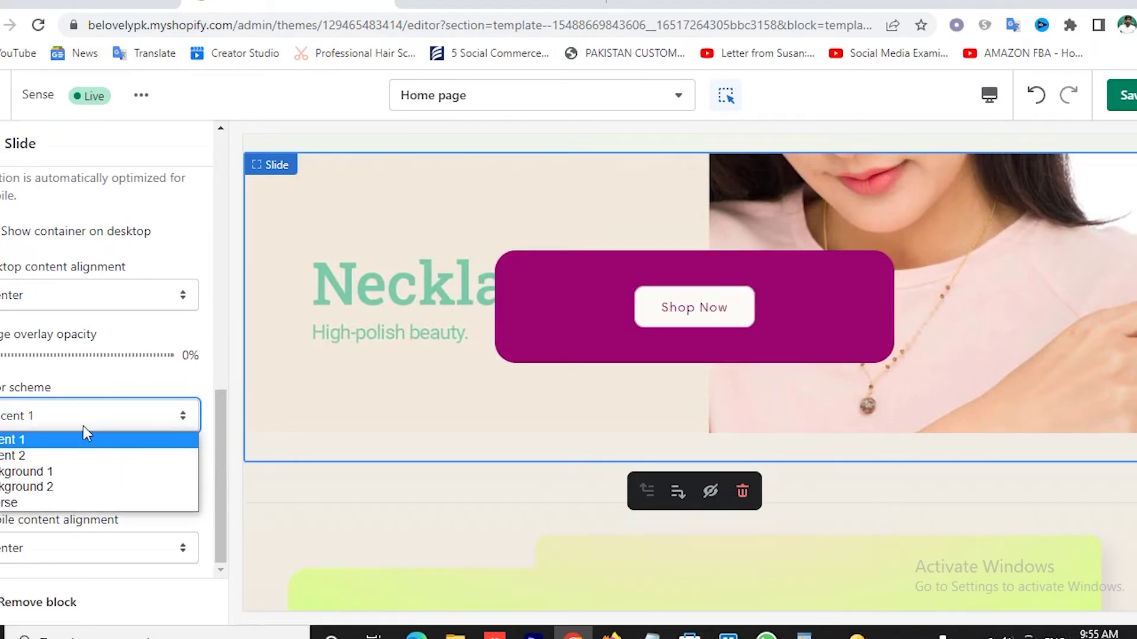
pyautogui.press('Escape')
pyautogui.hotkey('ctrl', 'z')
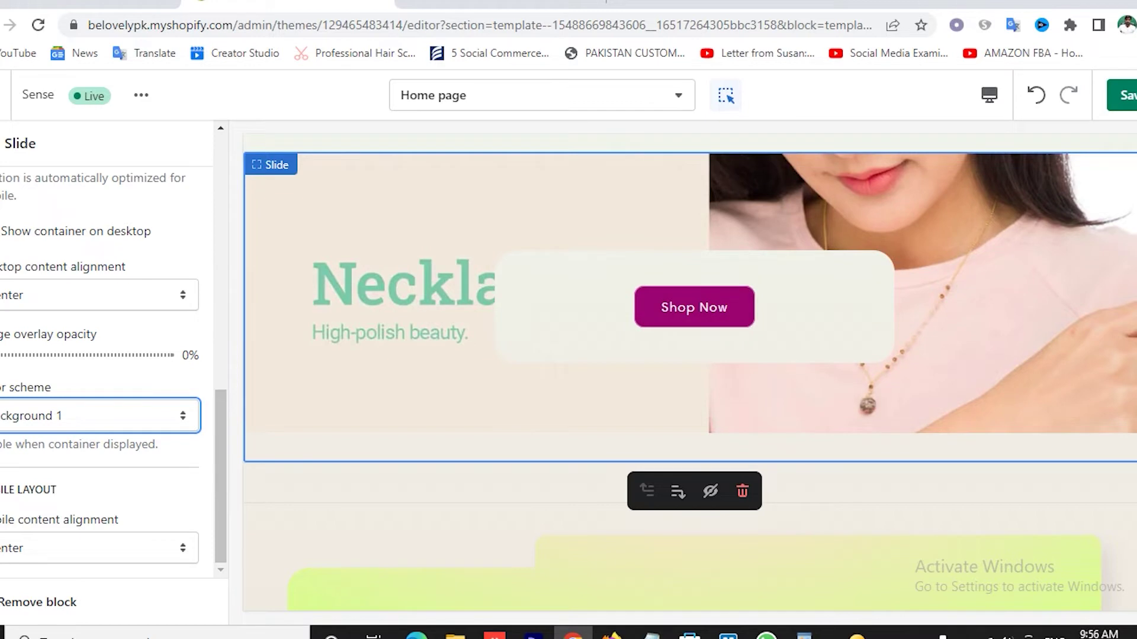
# - Give the necklace slide a 20% image overlay with centred mobile alignment
pyautogui.click(6, 242)
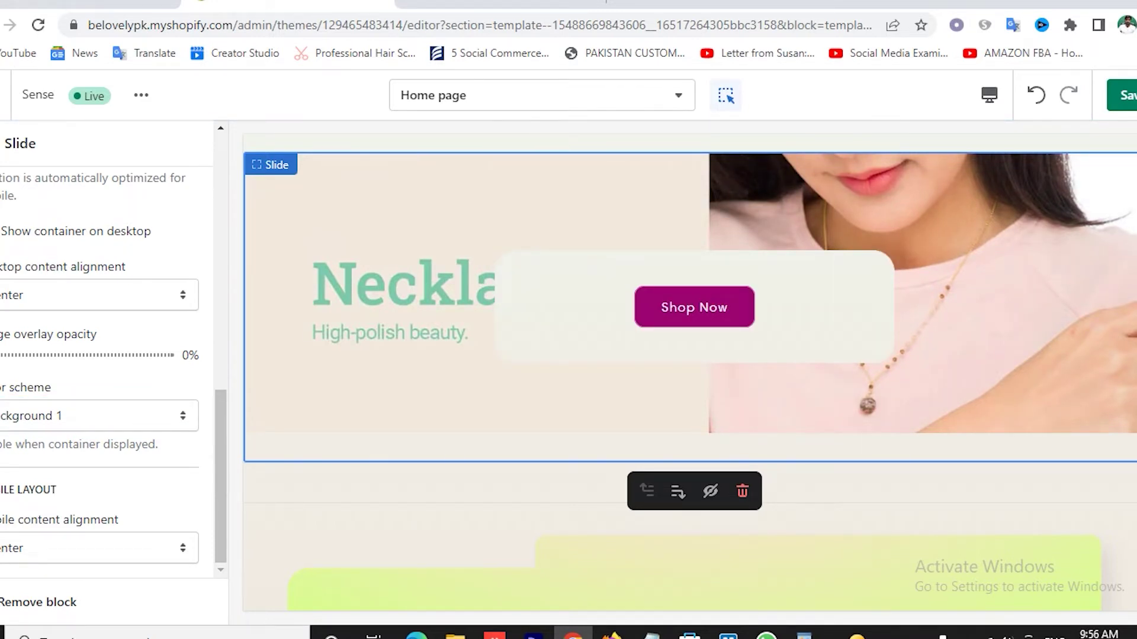
pyautogui.moveTo(1, 355)
pyautogui.mouseDown()
pyautogui.moveTo(58, 359)
pyautogui.moveTo(17, 357)
pyautogui.mouseUp()
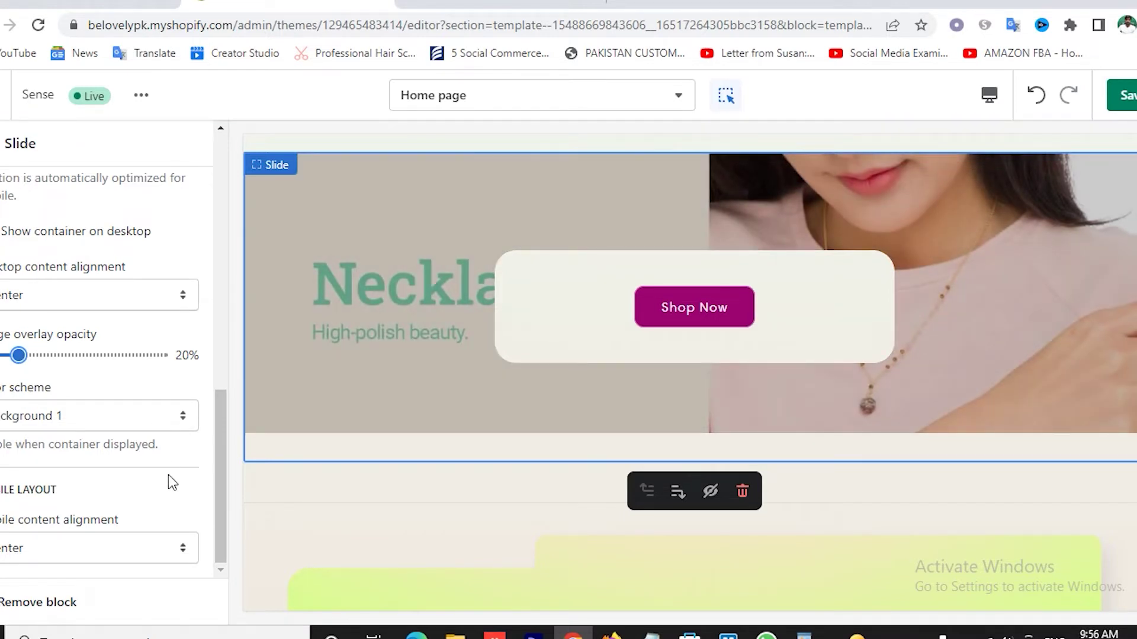
pyautogui.click(47, 548)
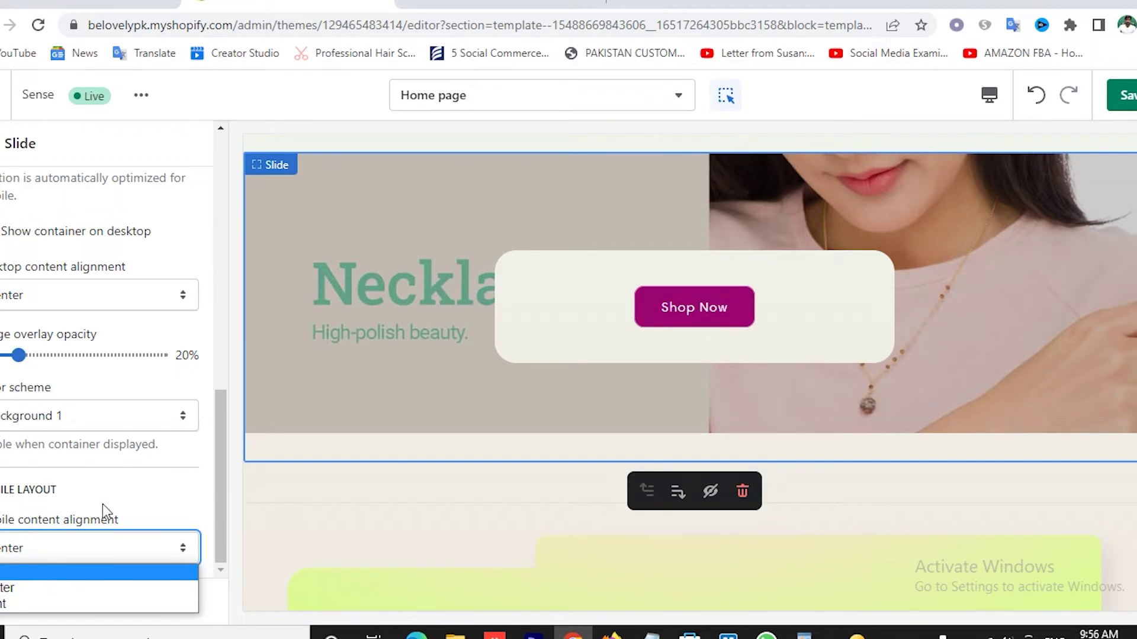
pyautogui.click(134, 499)
# - Return to the home page sections list
pyautogui.scroll(5, 148, 489)
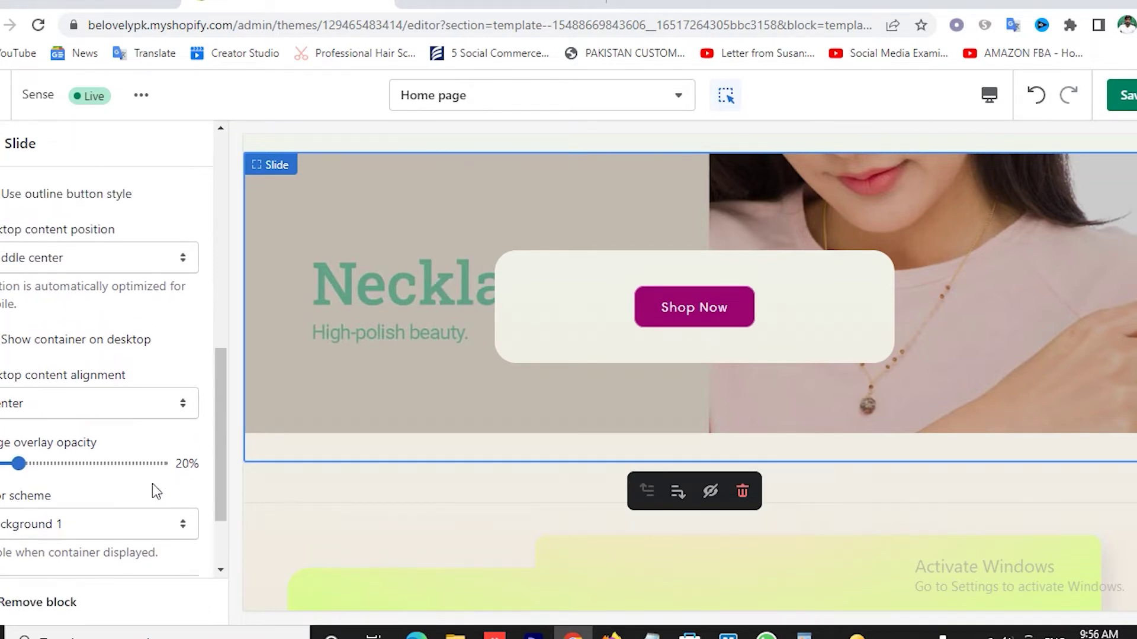
pyautogui.scroll(5, 151, 484)
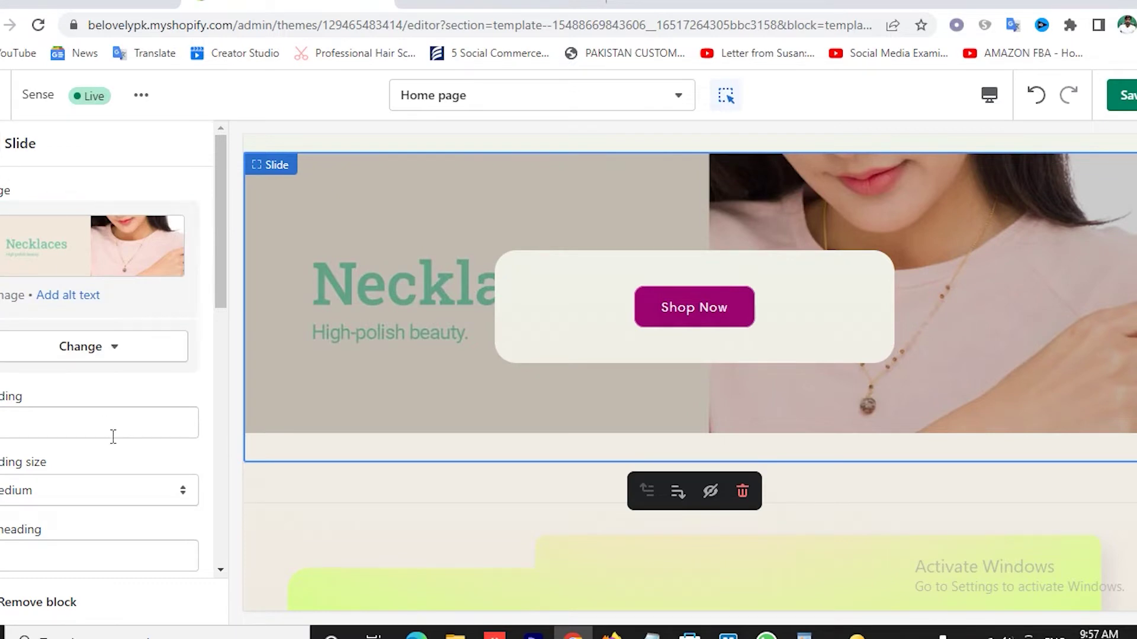
pyautogui.scroll(-10, 113, 437)
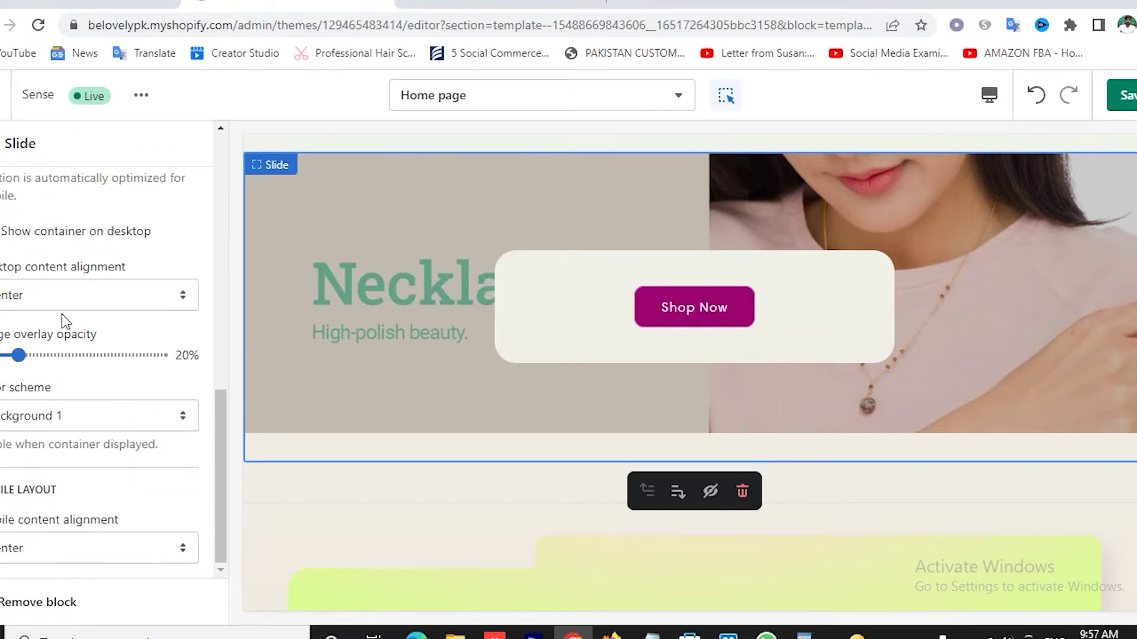
pyautogui.scroll(10, 62, 314)
pyautogui.press('Escape')
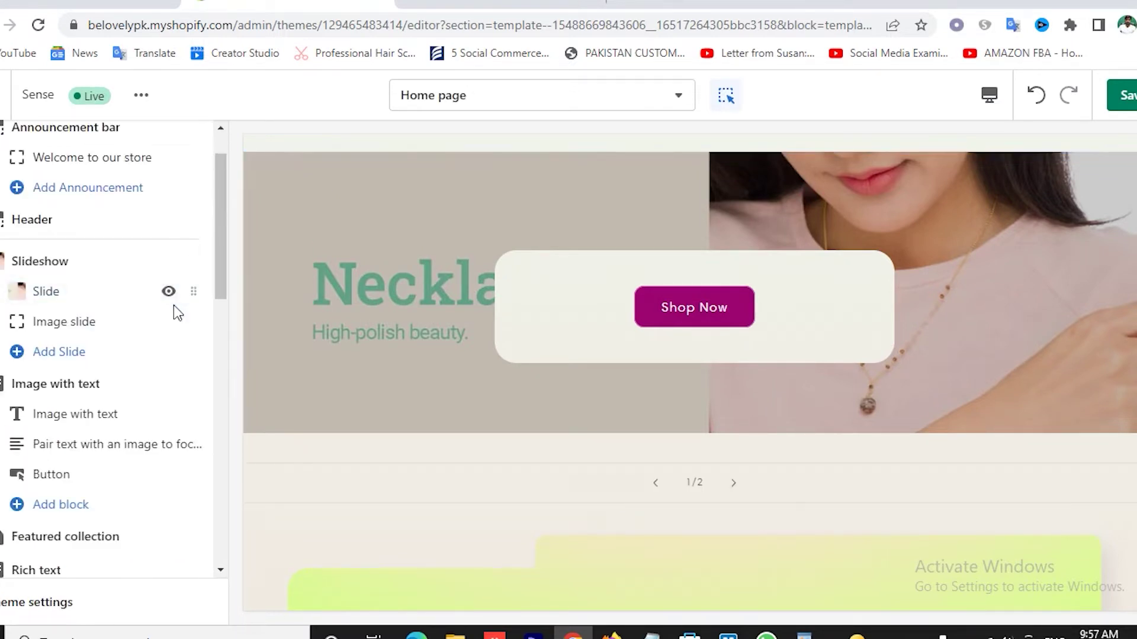
# - Upload Couple-Tee-Banner-1.jpg as the second slide's image
pyautogui.click(74, 323)
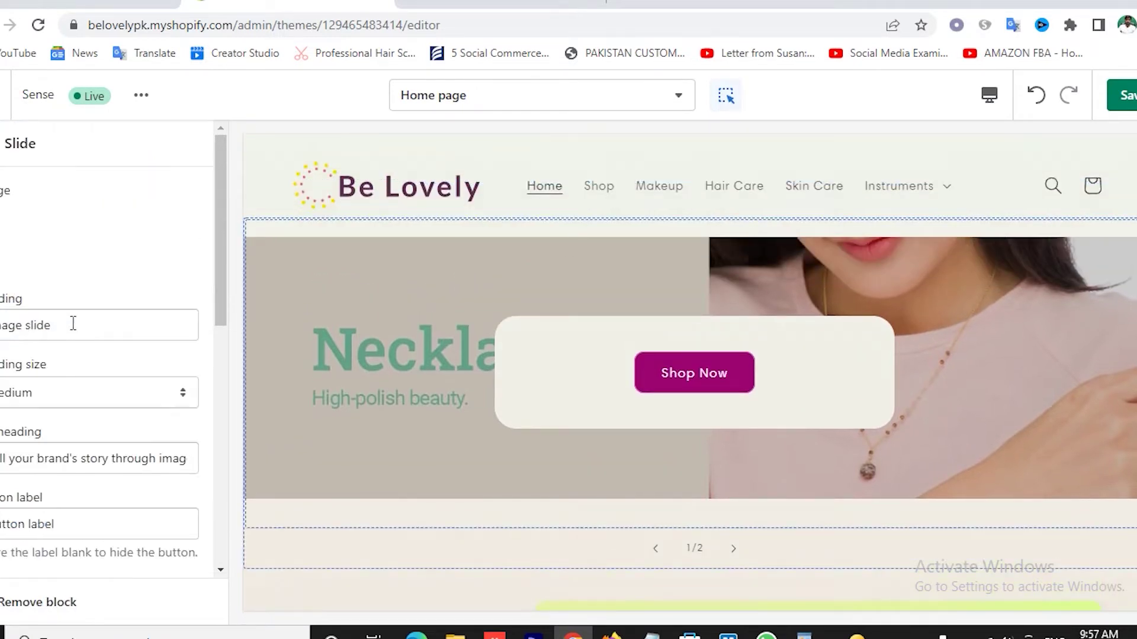
pyautogui.click(83, 255)
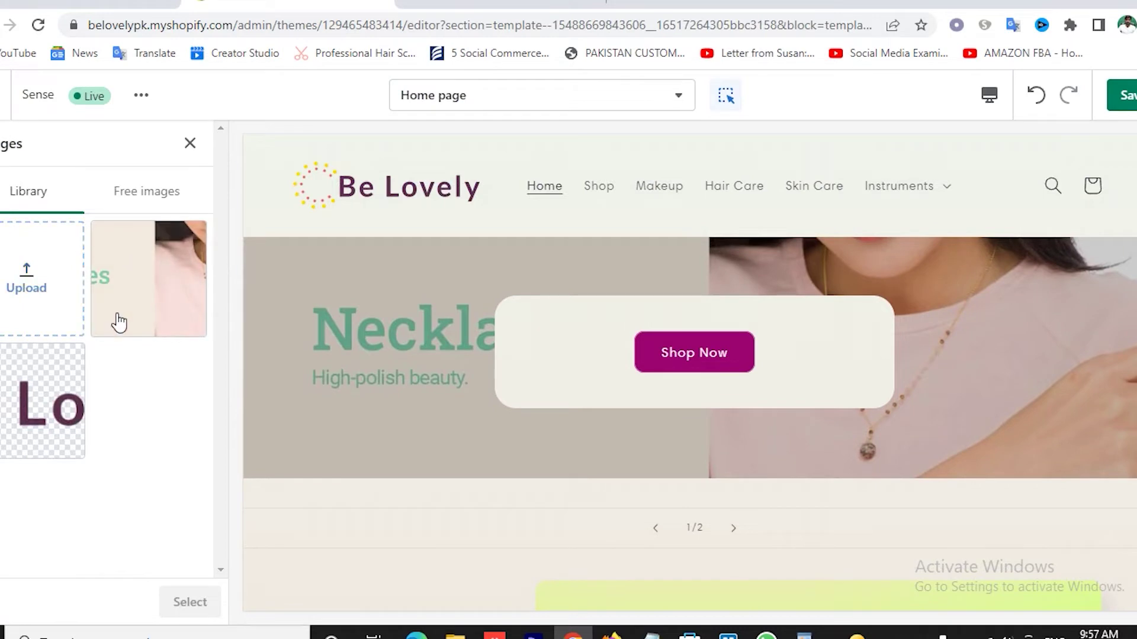
pyautogui.click(26, 281)
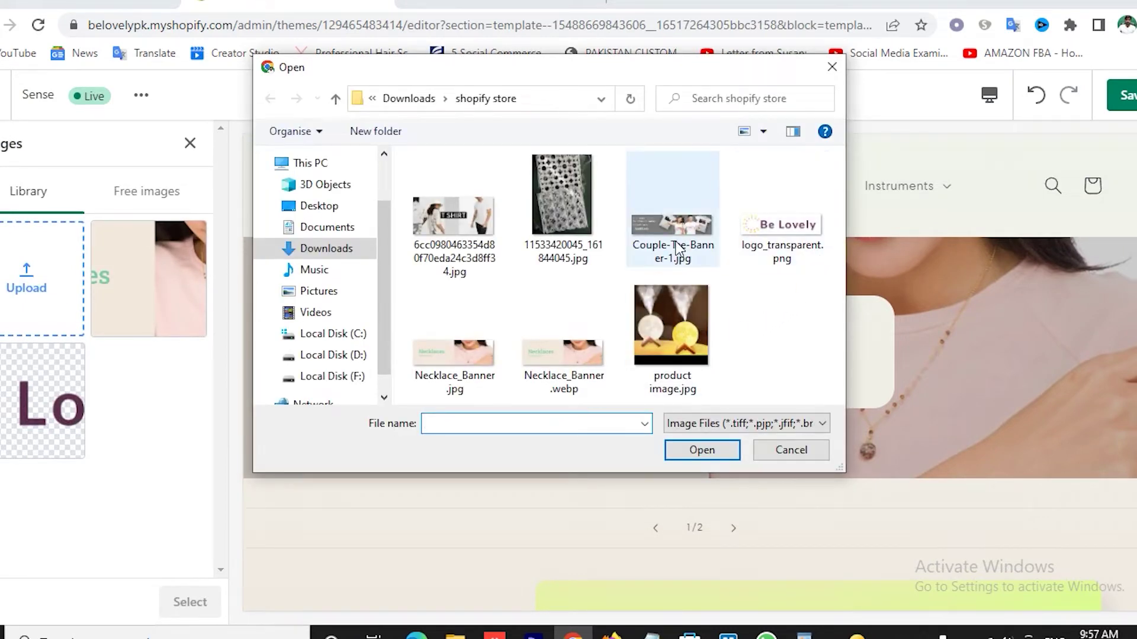
pyautogui.doubleClick(680, 232)
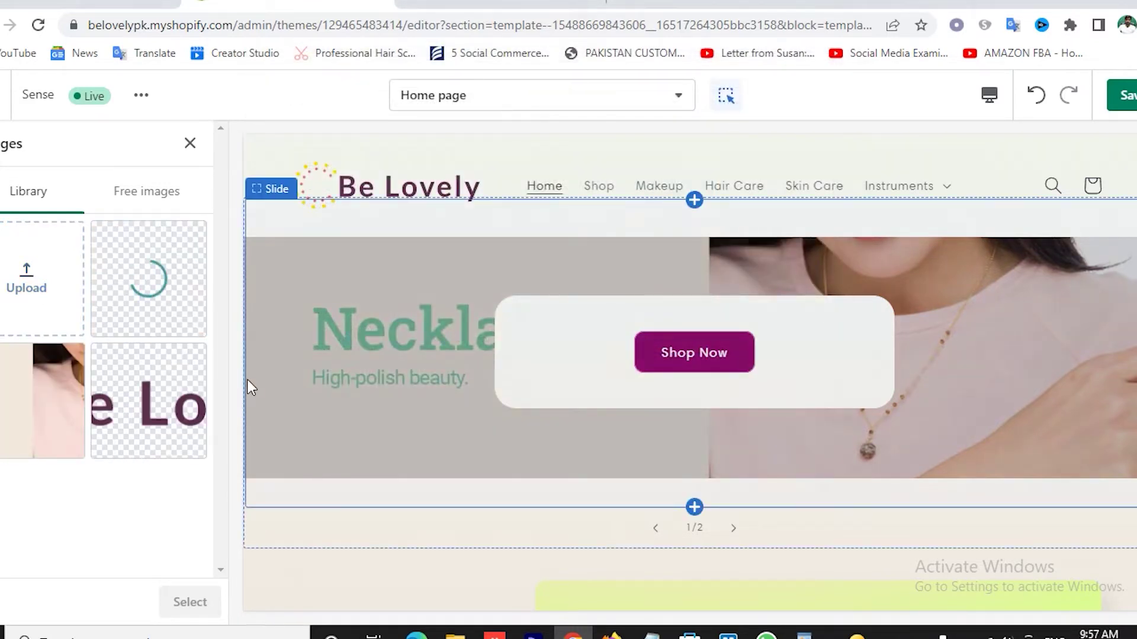
pyautogui.click(70, 411)
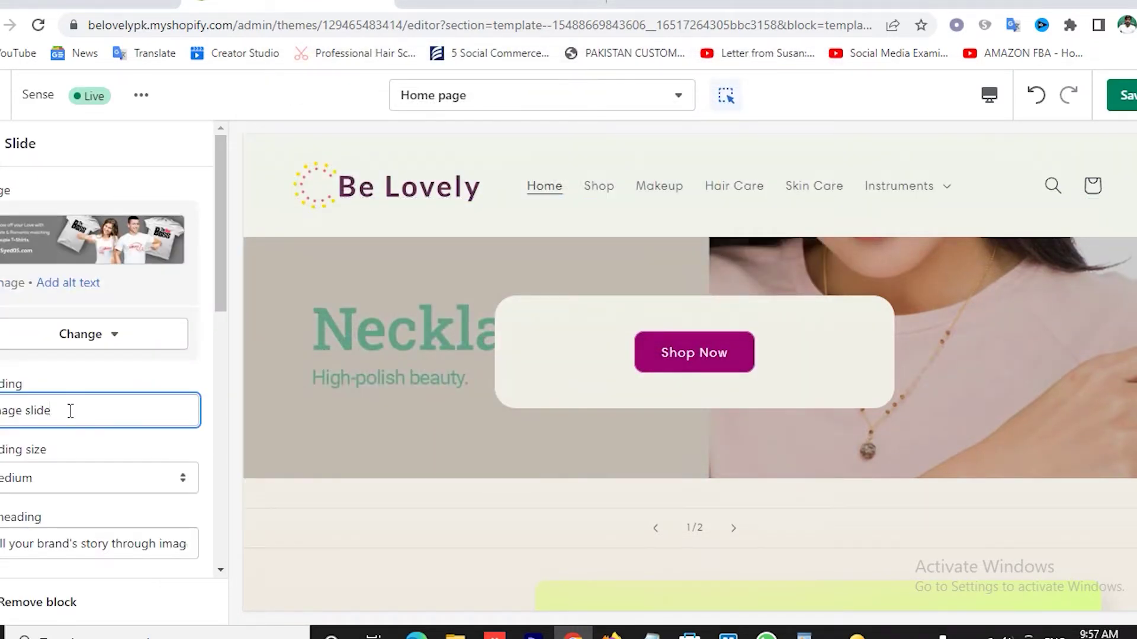
# - Clear the couple-tee slide's heading and keep the heading size Medium
pyautogui.press('BackSpace')
pyautogui.press('BackSpace')
pyautogui.press('BackSpace')
pyautogui.press('BackSpace')
pyautogui.press('BackSpace')
pyautogui.press('BackSpace')
pyautogui.press('BackSpace')
pyautogui.press('BackSpace')
pyautogui.press('BackSpace')
pyautogui.press('BackSpace')
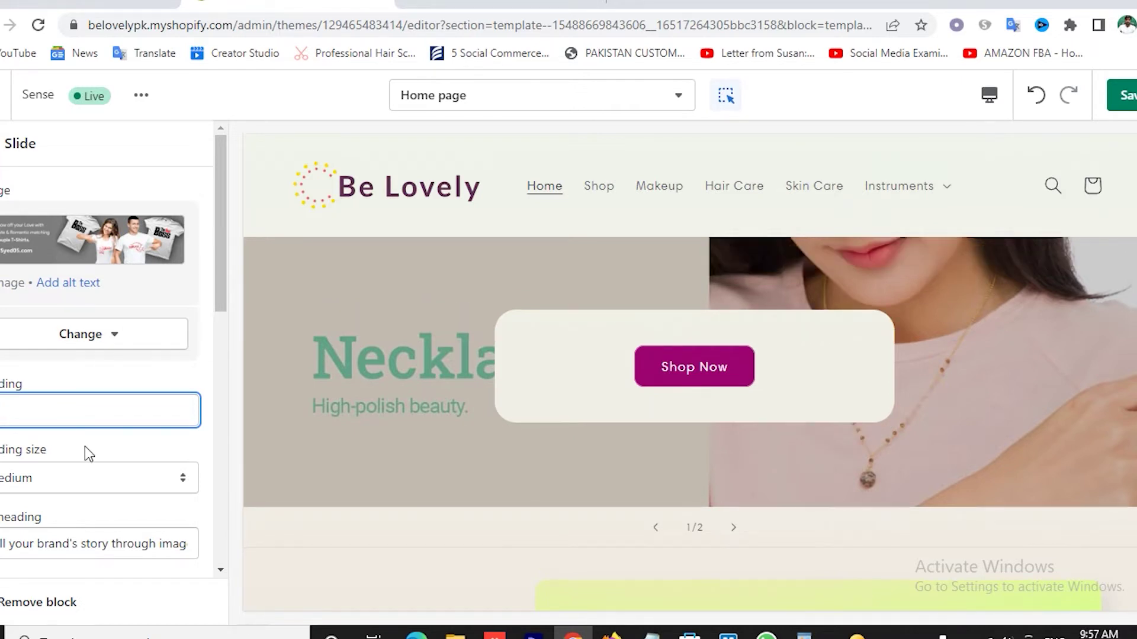
pyautogui.scroll(-3, 77, 450)
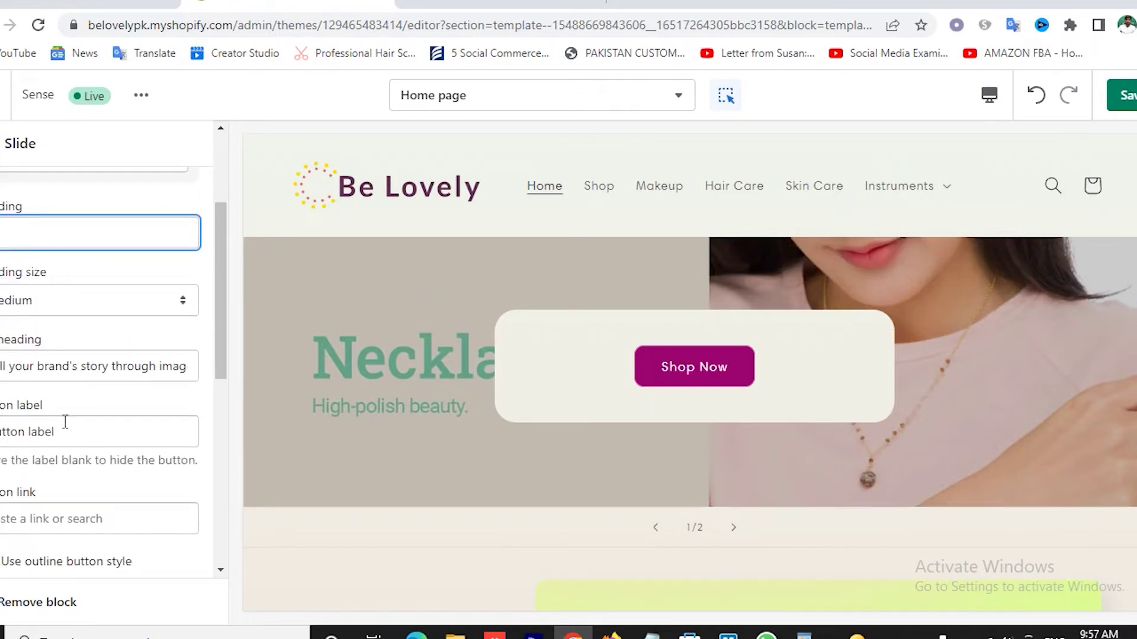
pyautogui.click(41, 292)
pyautogui.click(26, 318)
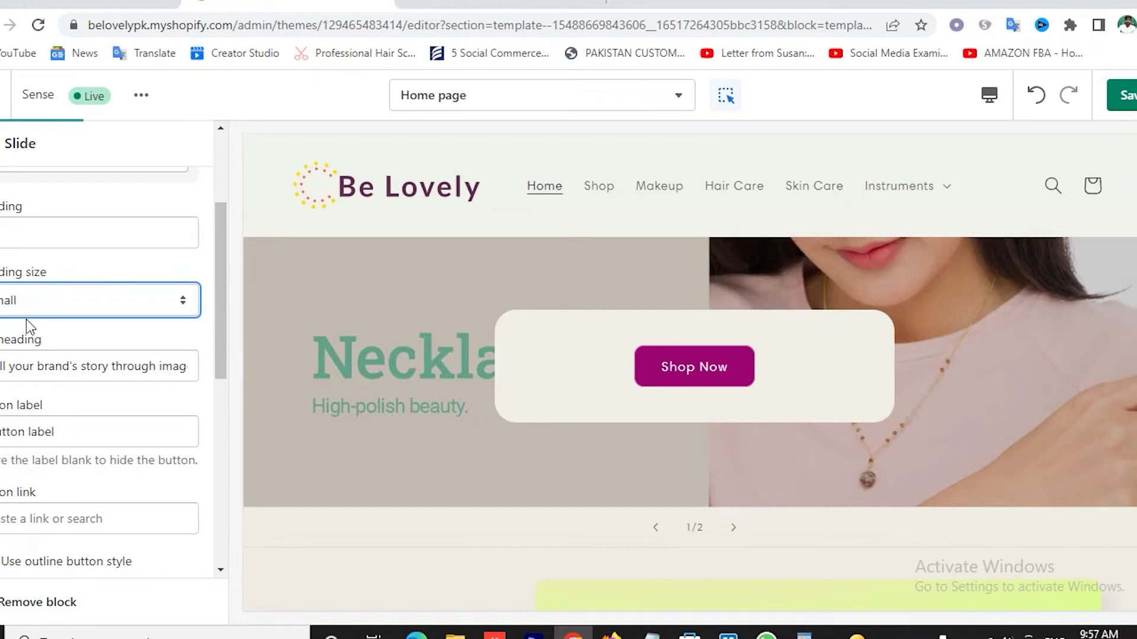
pyautogui.click(26, 316)
pyautogui.click(59, 341)
# - Delete the slide's subheading text and the old button label
pyautogui.click(66, 367)
pyautogui.hotkey('ctrl', 'a')
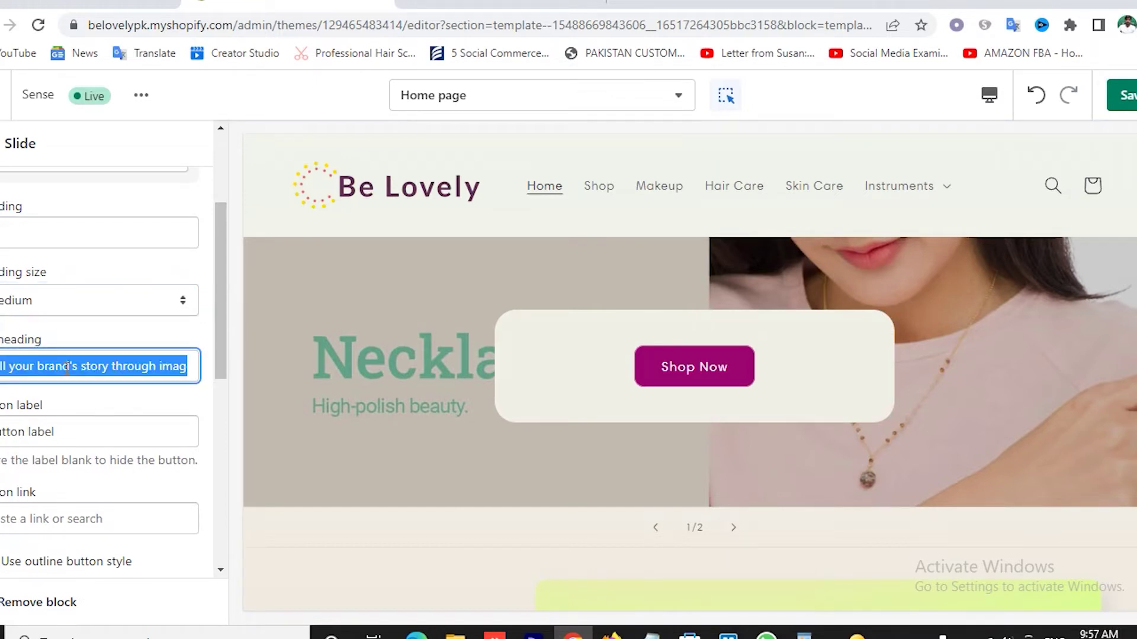
pyautogui.press('BackSpace')
pyautogui.scroll(-3, 111, 380)
pyautogui.click(50, 259)
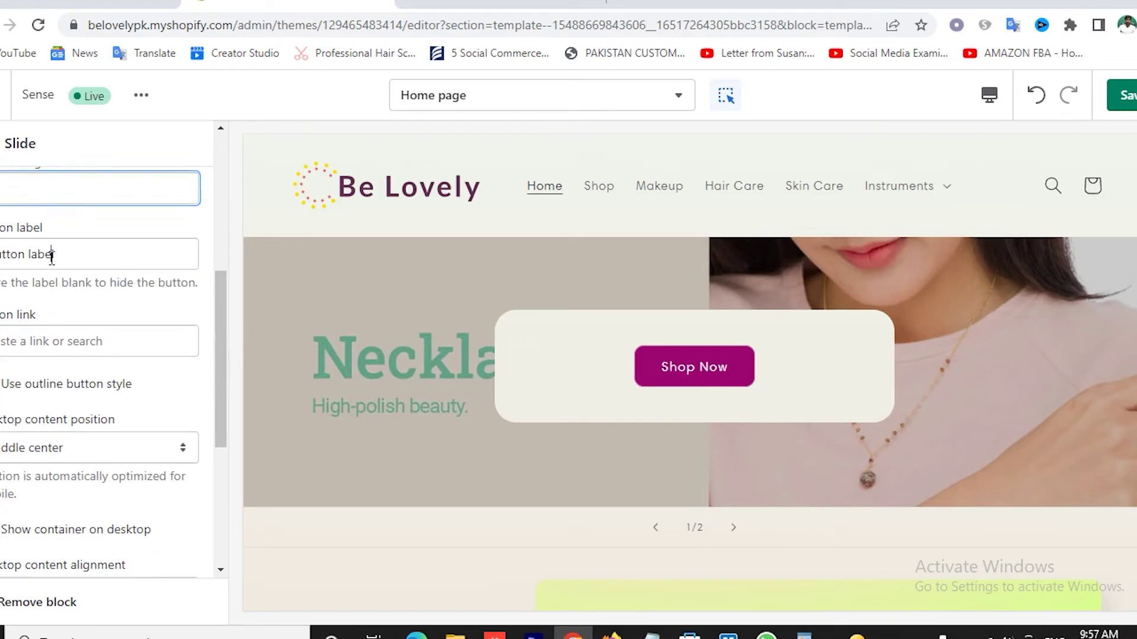
pyautogui.hotkey('ctrl', 'a')
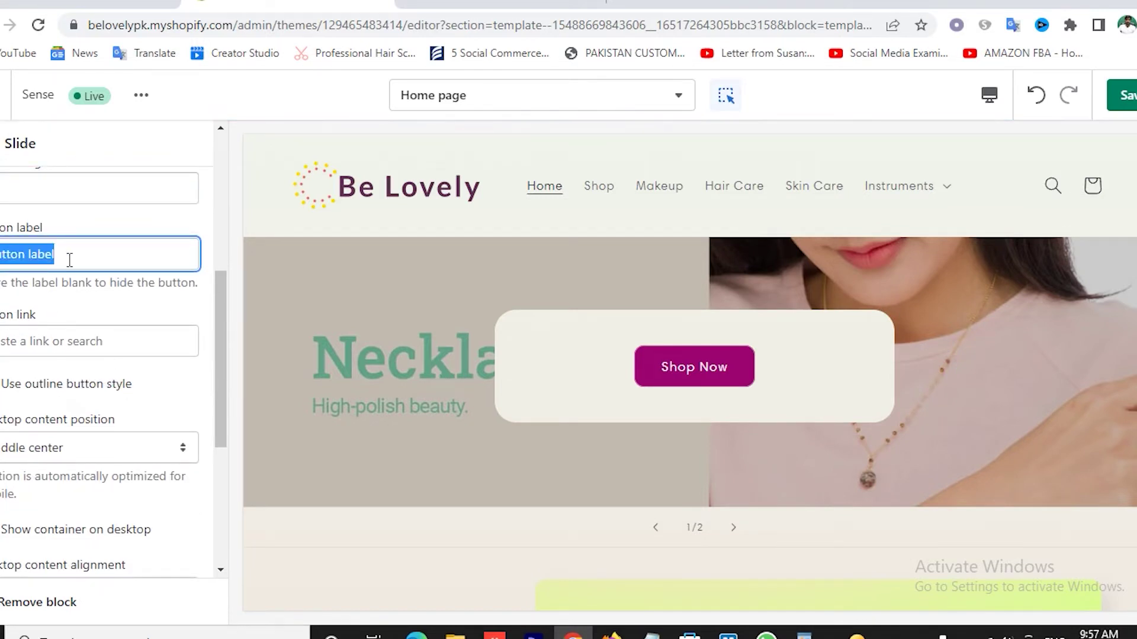
pyautogui.press('BackSpace')
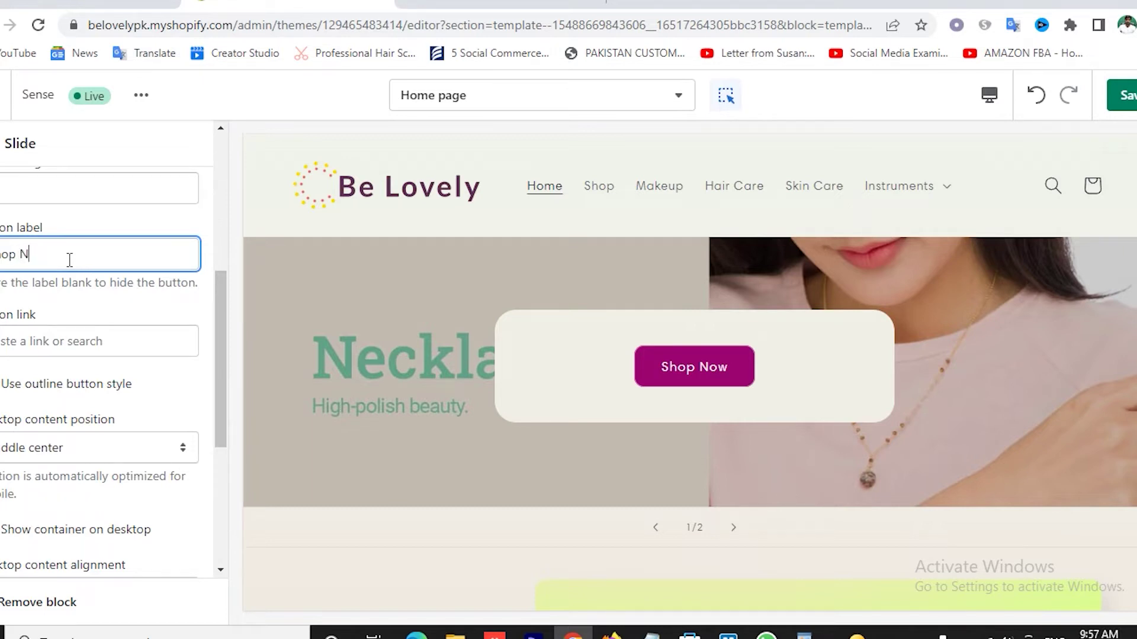
# - Link the slide button to the Men collection instead of Women
pyautogui.click(51, 329)
pyautogui.click(53, 127)
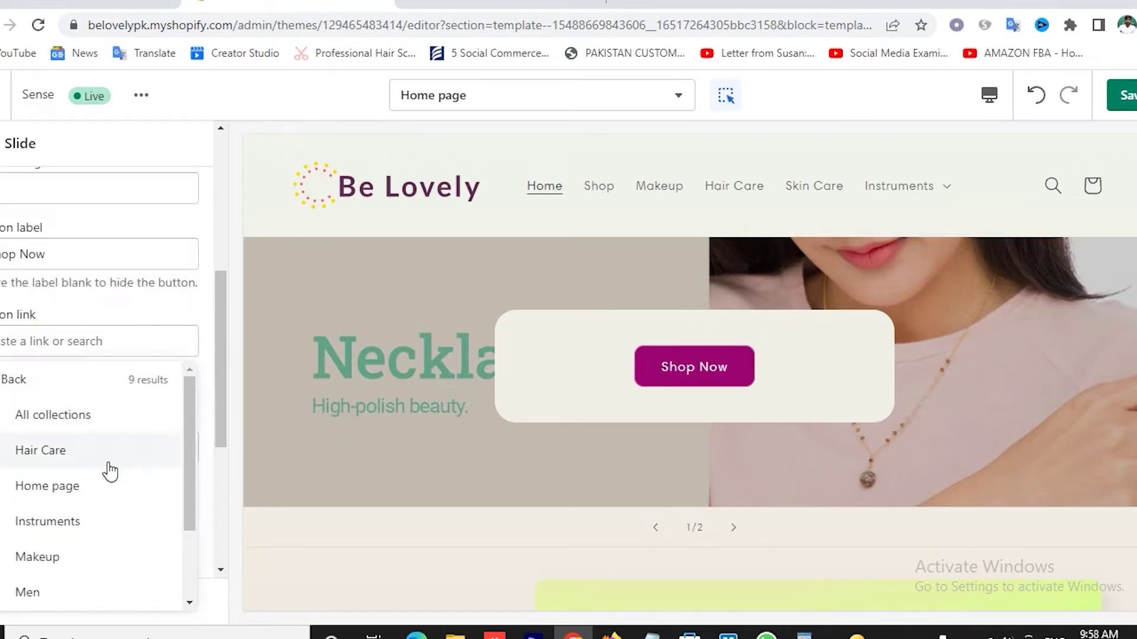
pyautogui.scroll(-2, 97, 480)
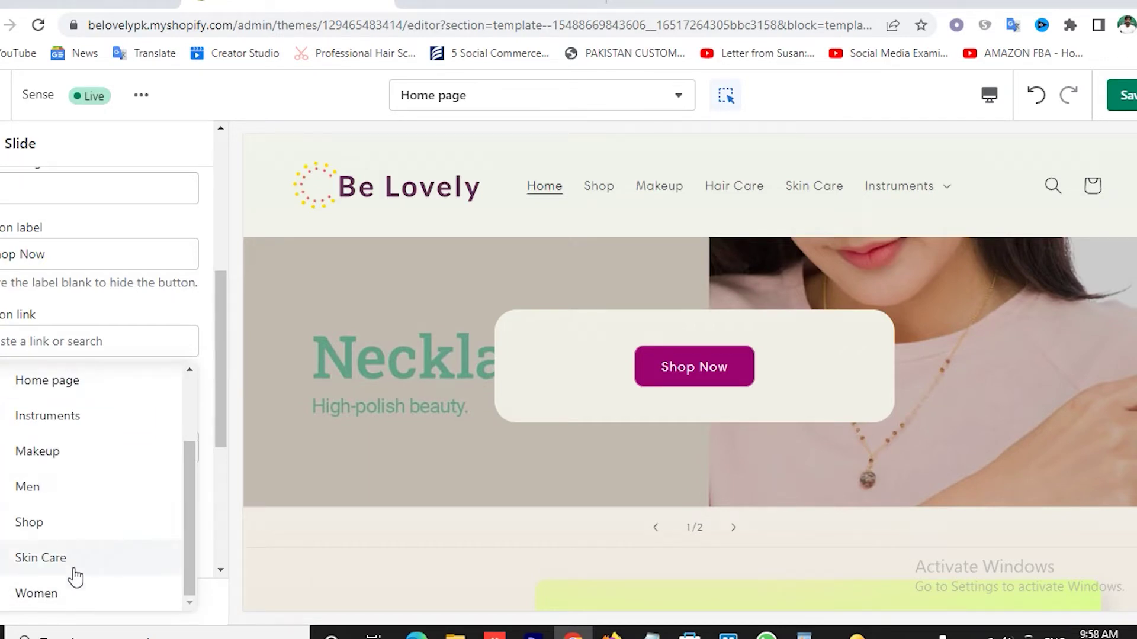
pyautogui.click(41, 593)
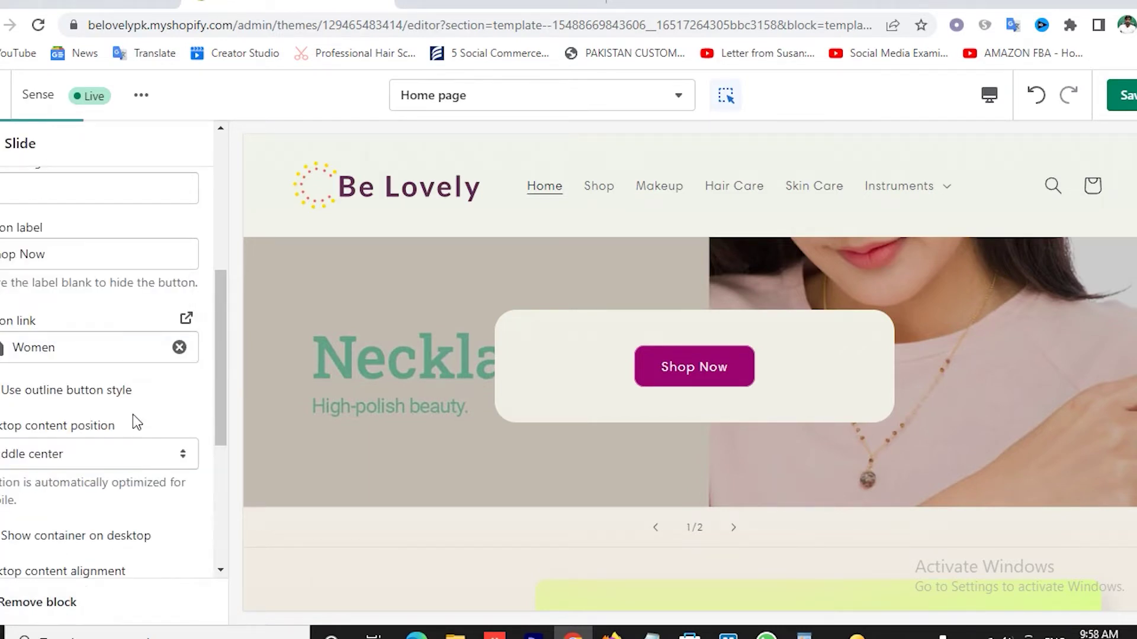
pyautogui.click(179, 347)
pyautogui.click(52, 341)
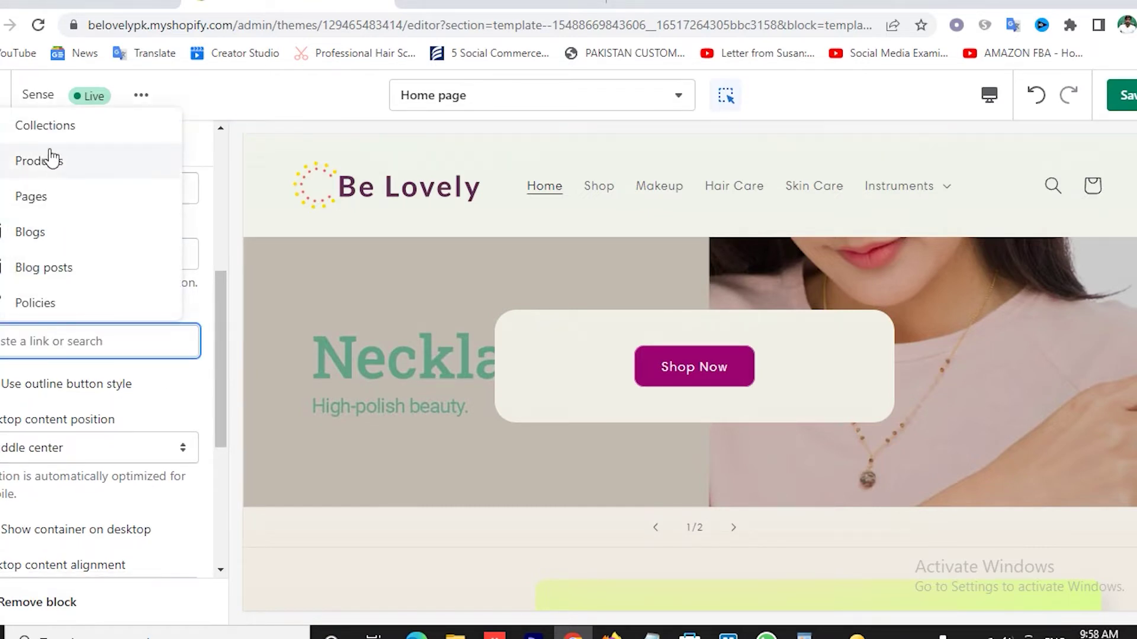
pyautogui.click(52, 130)
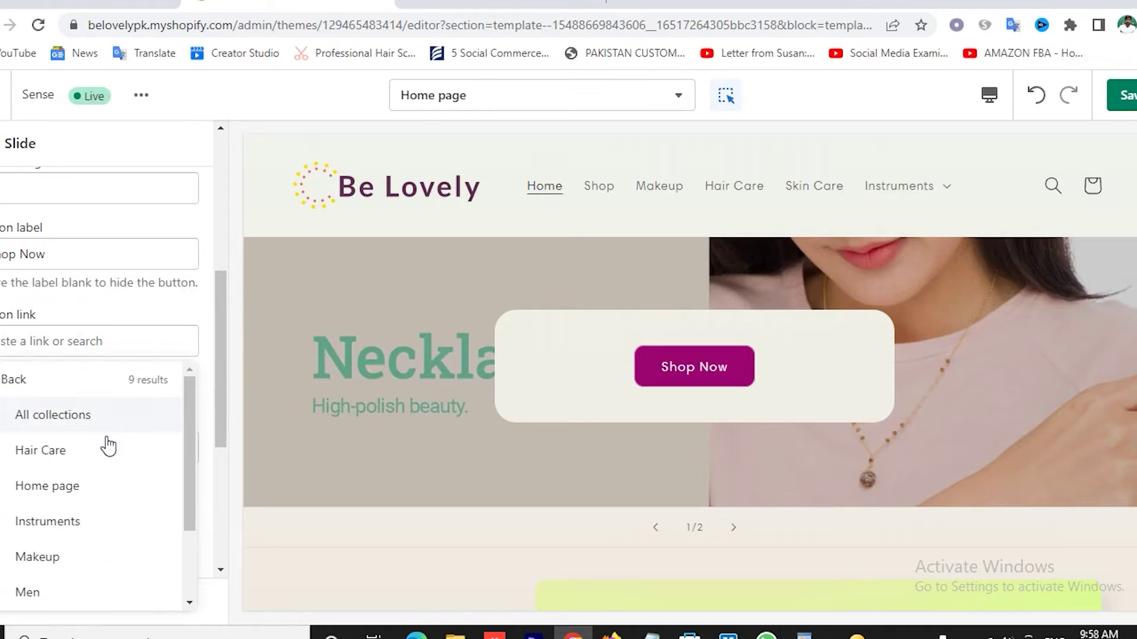
pyautogui.click(27, 595)
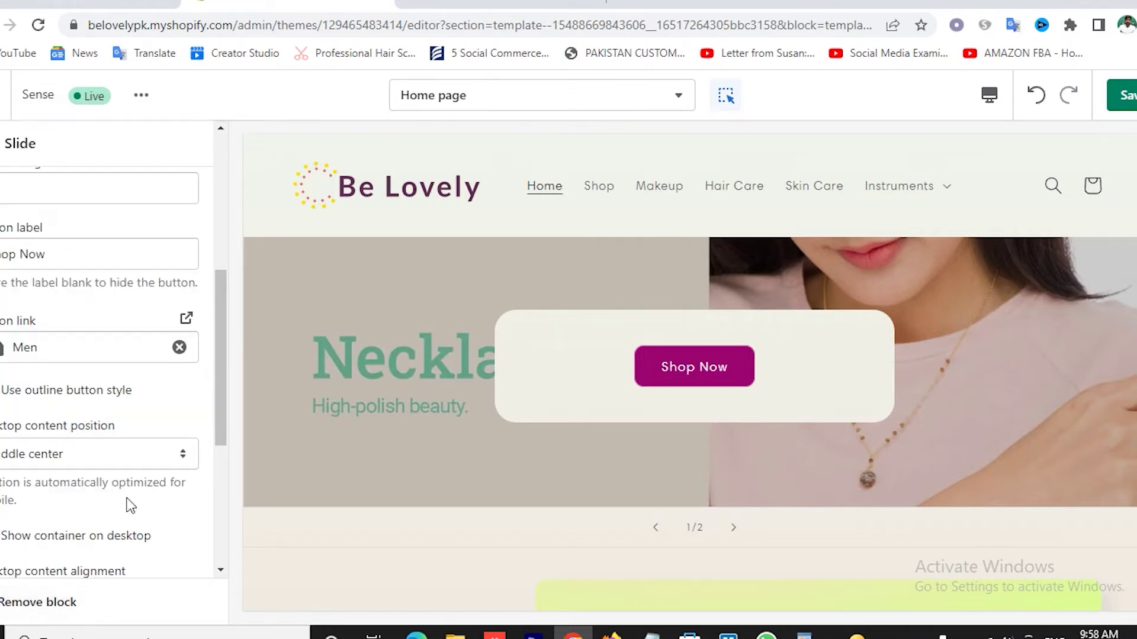
pyautogui.scroll(-5, 147, 489)
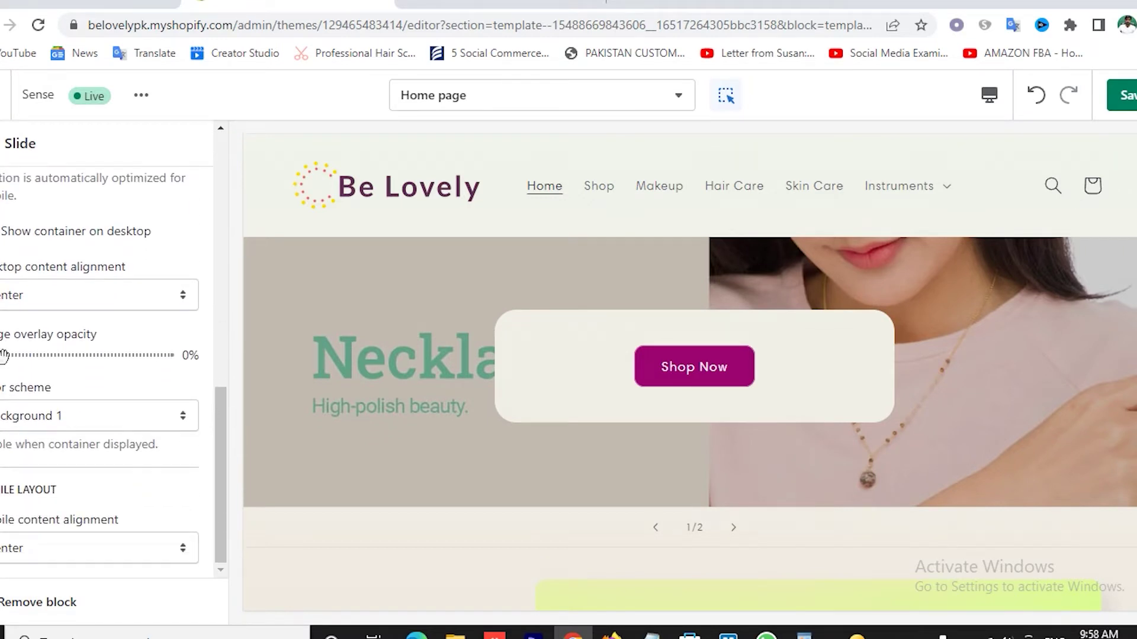
# - Apply a 10% image overlay and Background 2 colour scheme, then save
pyautogui.click(4, 355)
pyautogui.click(88, 415)
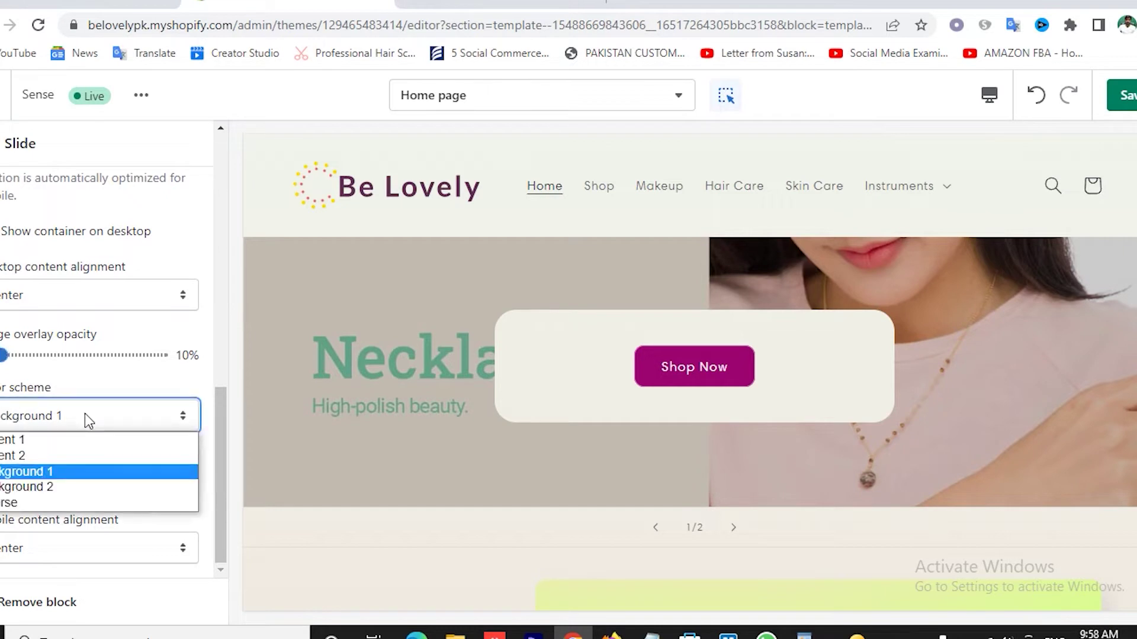
pyautogui.click(50, 487)
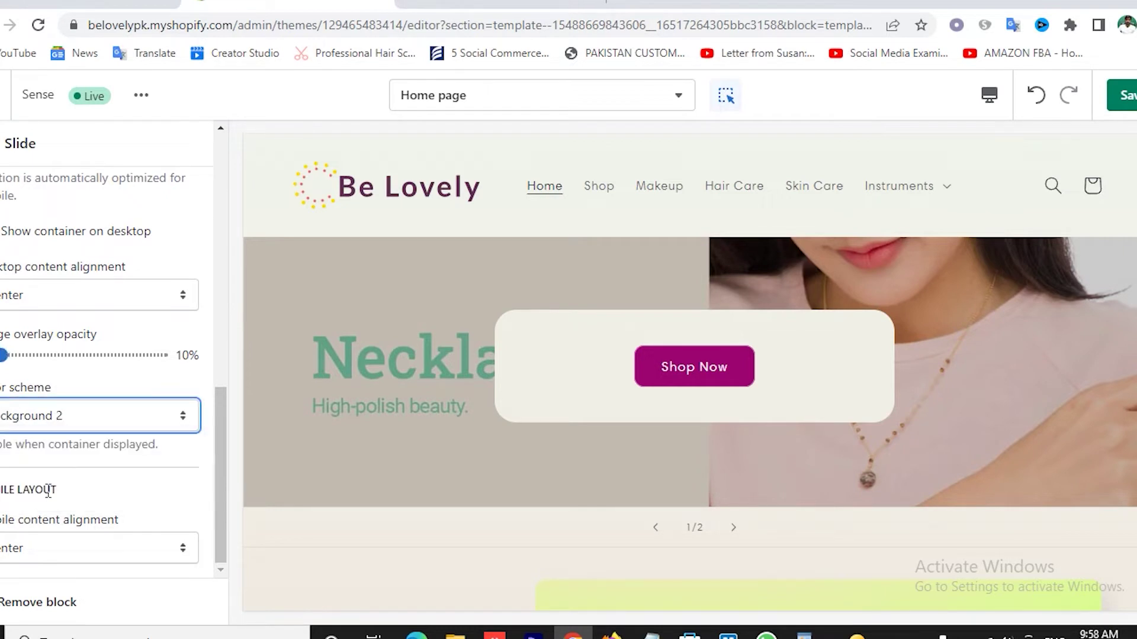
pyautogui.click(1111, 96)
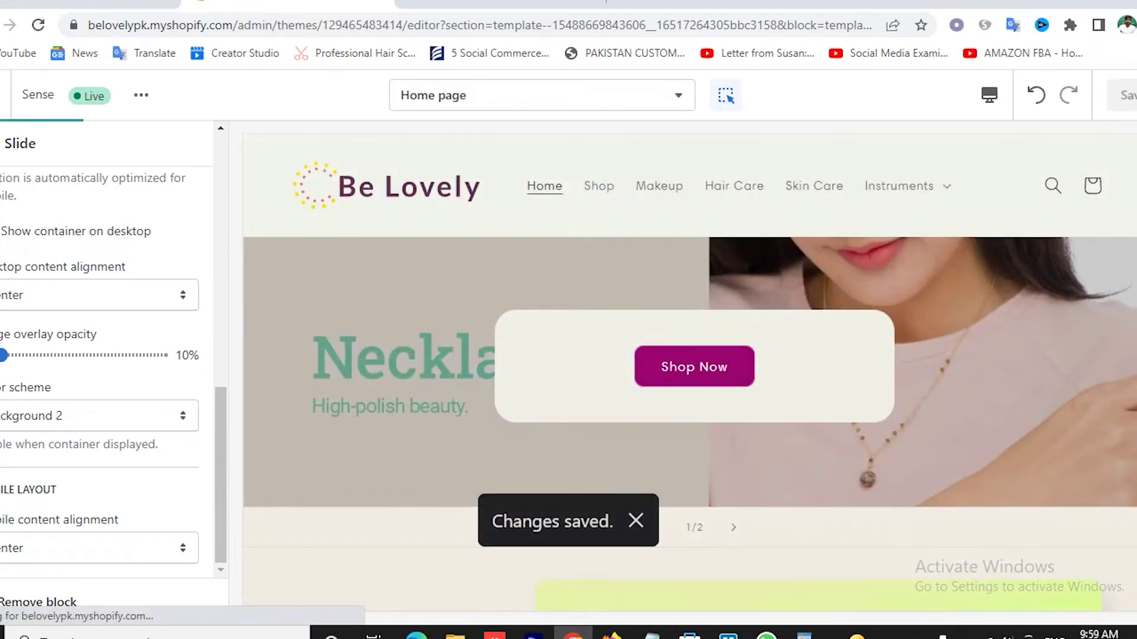
pyautogui.click(2, 144)
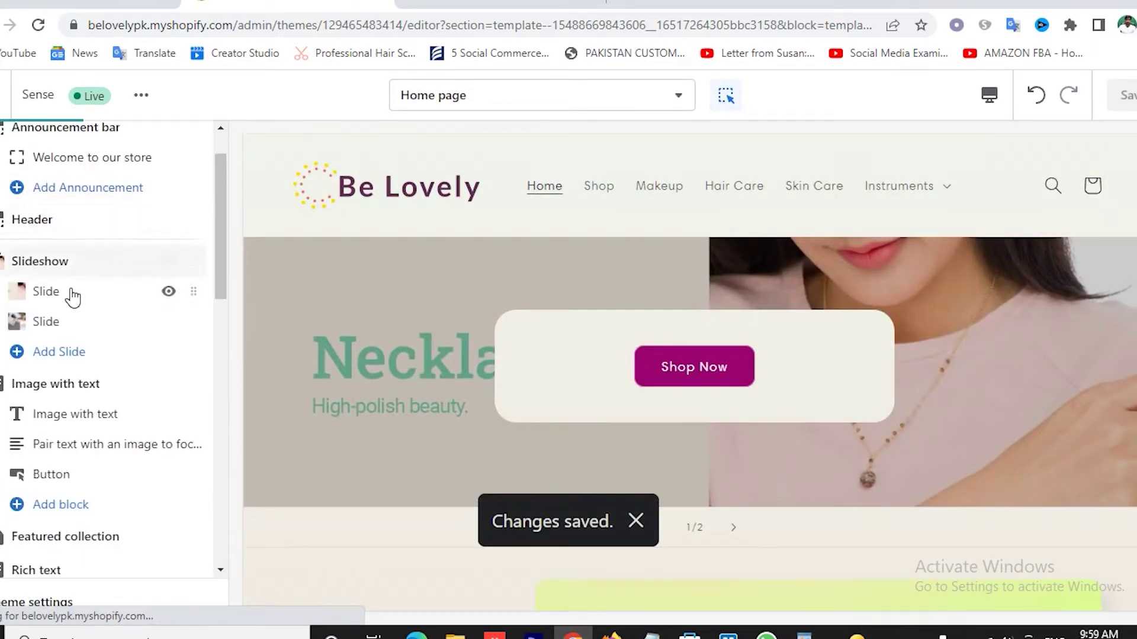
# - Make the slideshow auto-rotate slides every 3 seconds and save
pyautogui.click(64, 270)
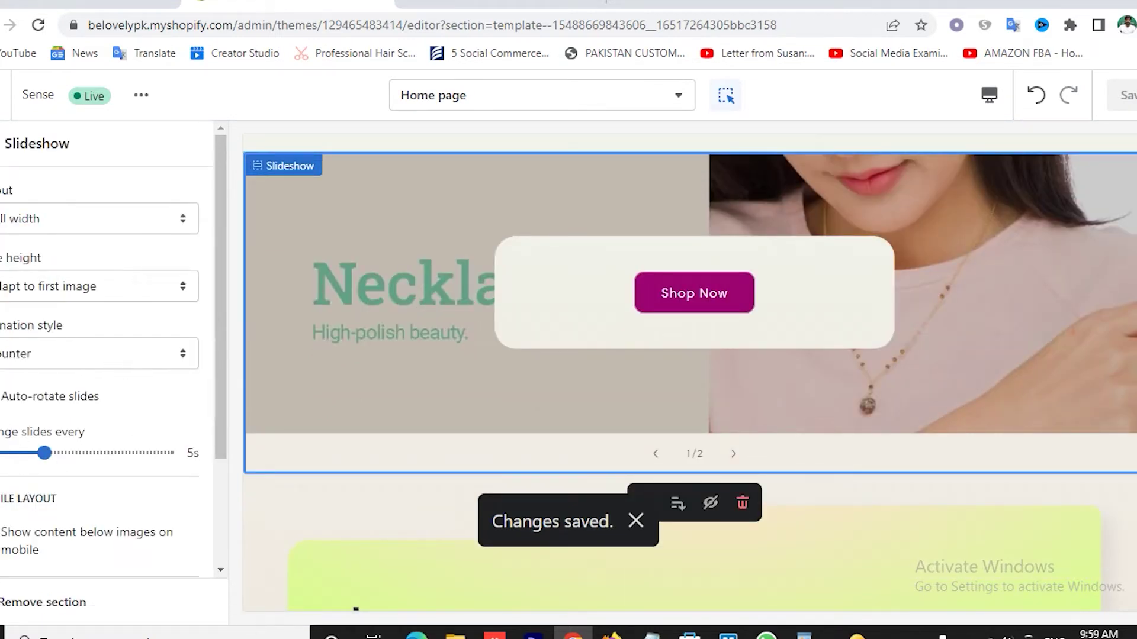
pyautogui.click(71, 397)
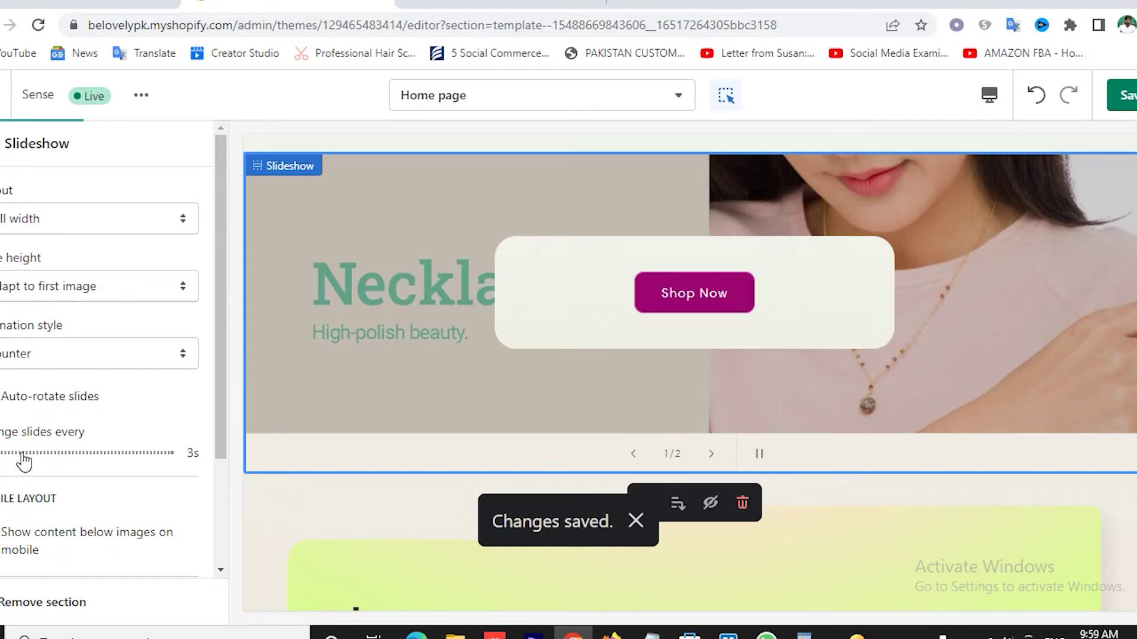
pyautogui.scroll(-3, 167, 431)
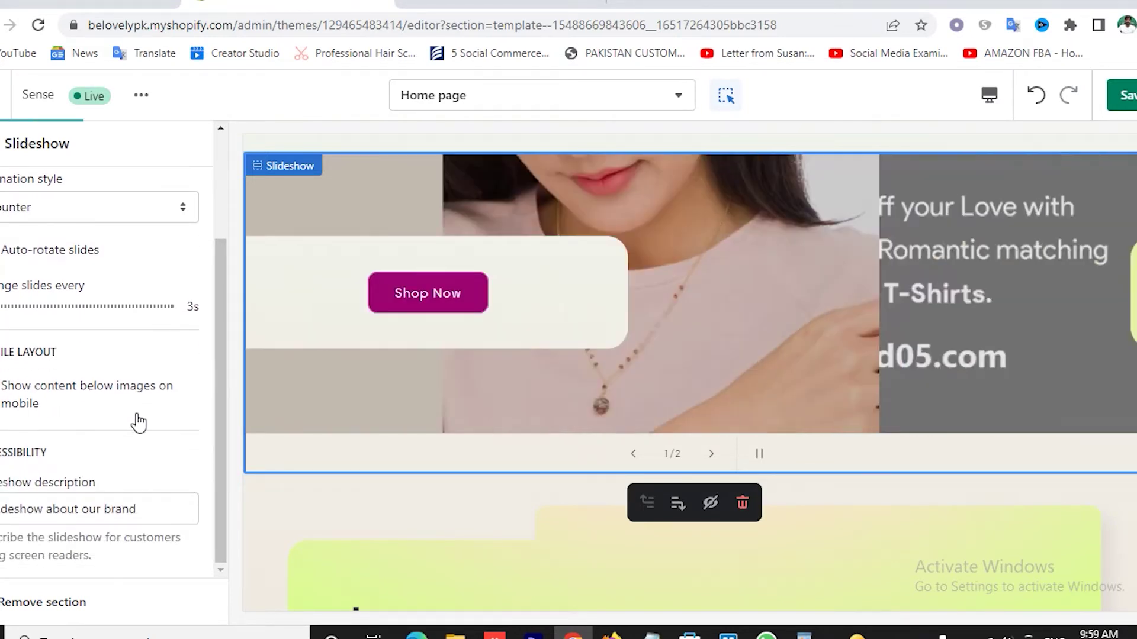
pyautogui.scroll(3, 139, 424)
pyautogui.click(5, 146)
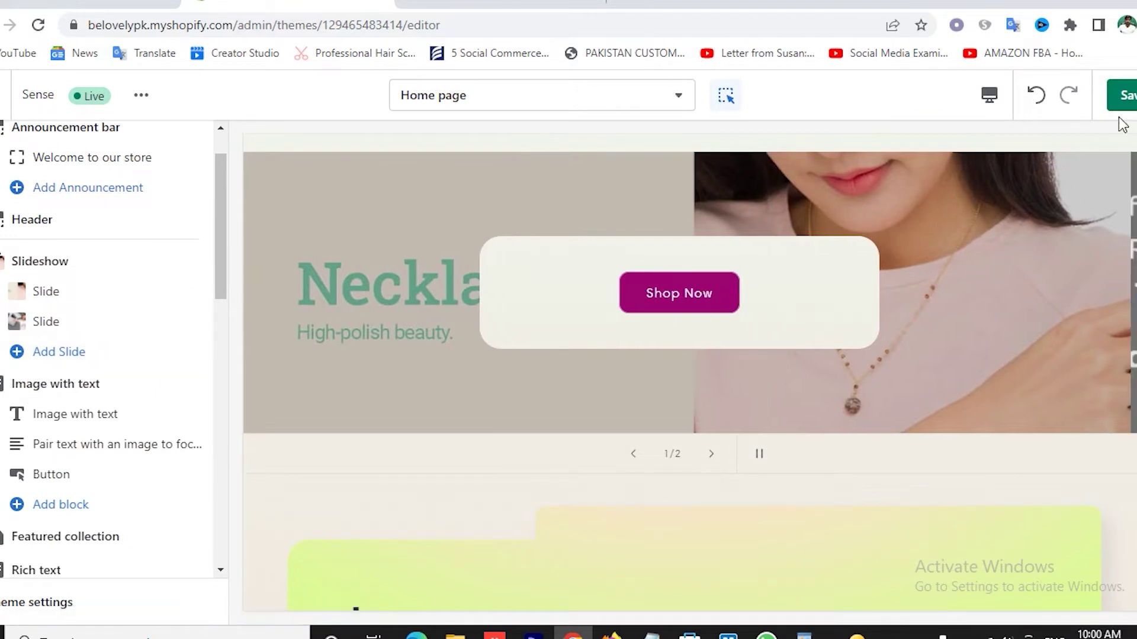
pyautogui.click(1129, 97)
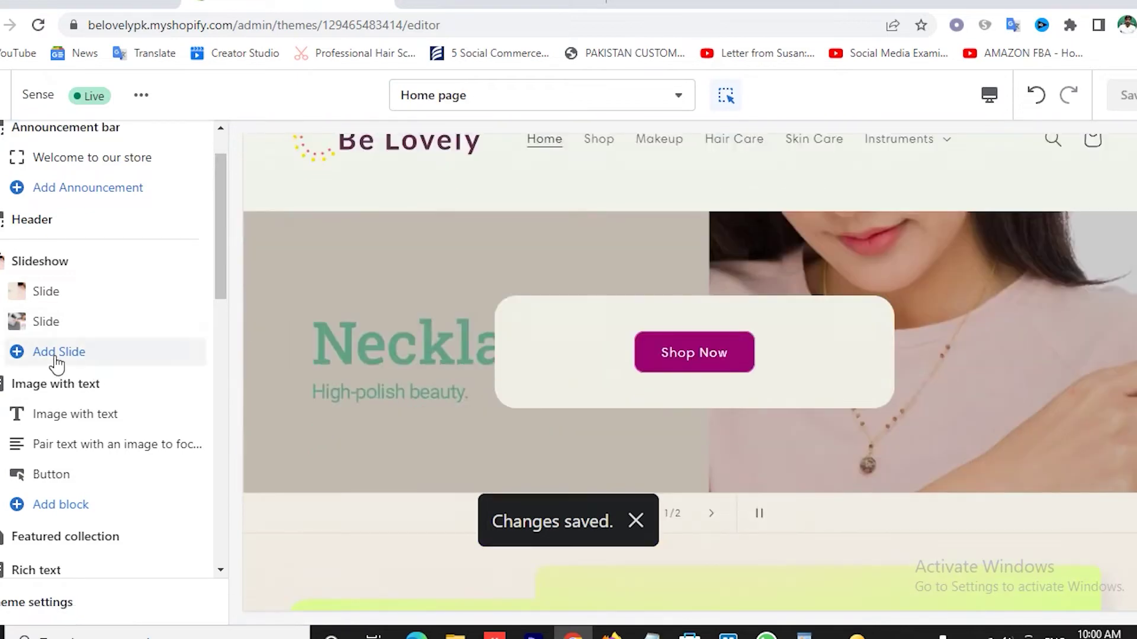
# - Add a third slide and upload the T SHIRT banner as its image
pyautogui.click(55, 355)
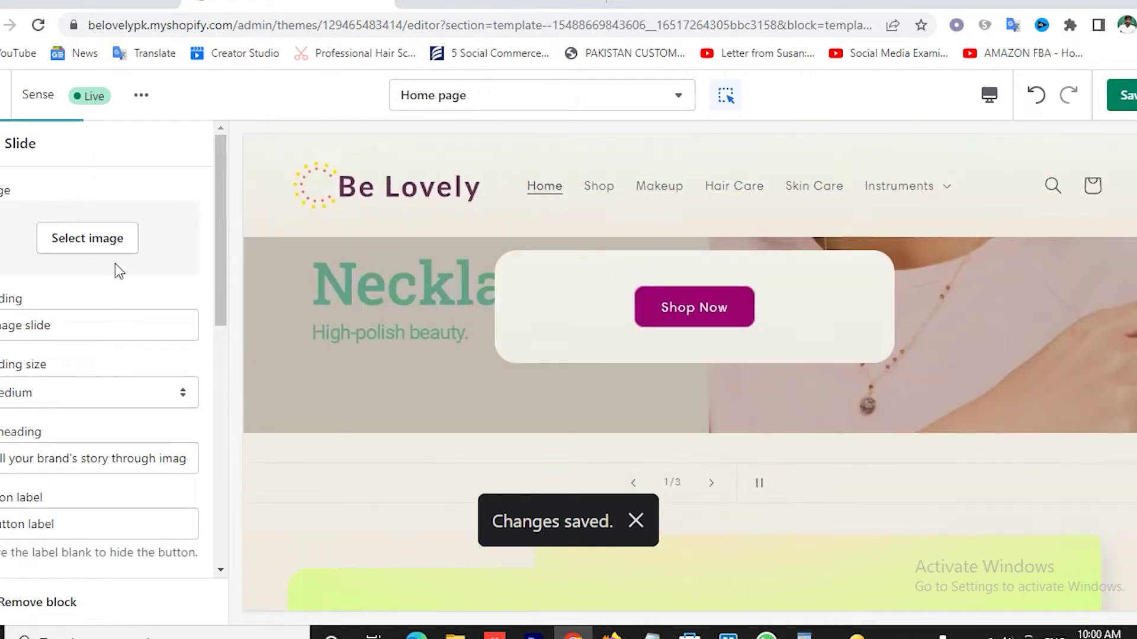
pyautogui.click(109, 242)
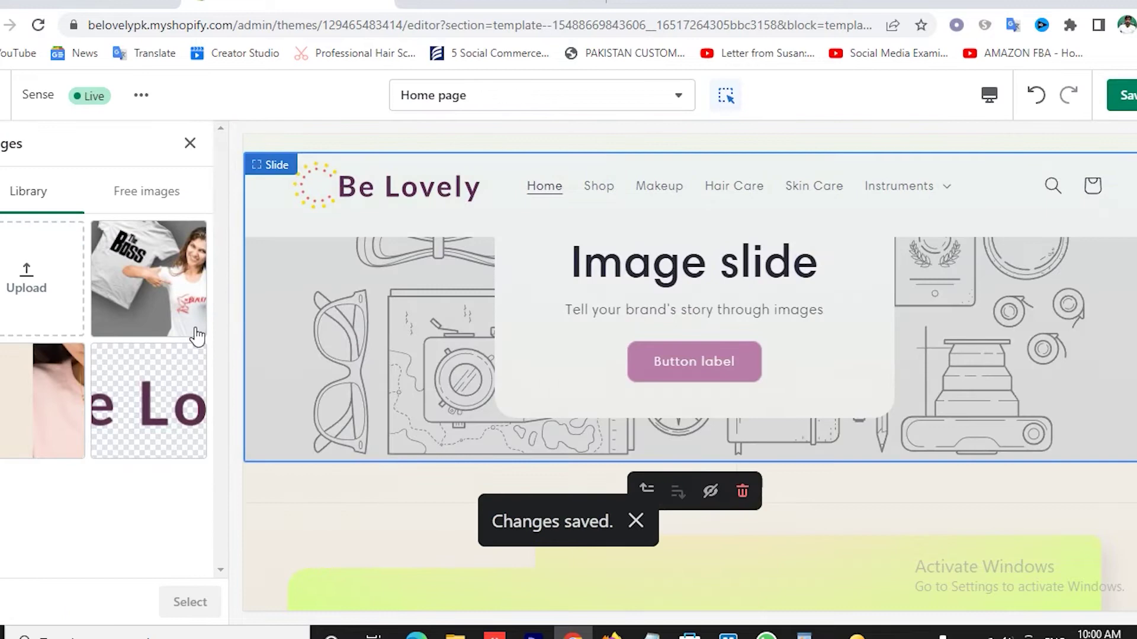
pyautogui.click(26, 284)
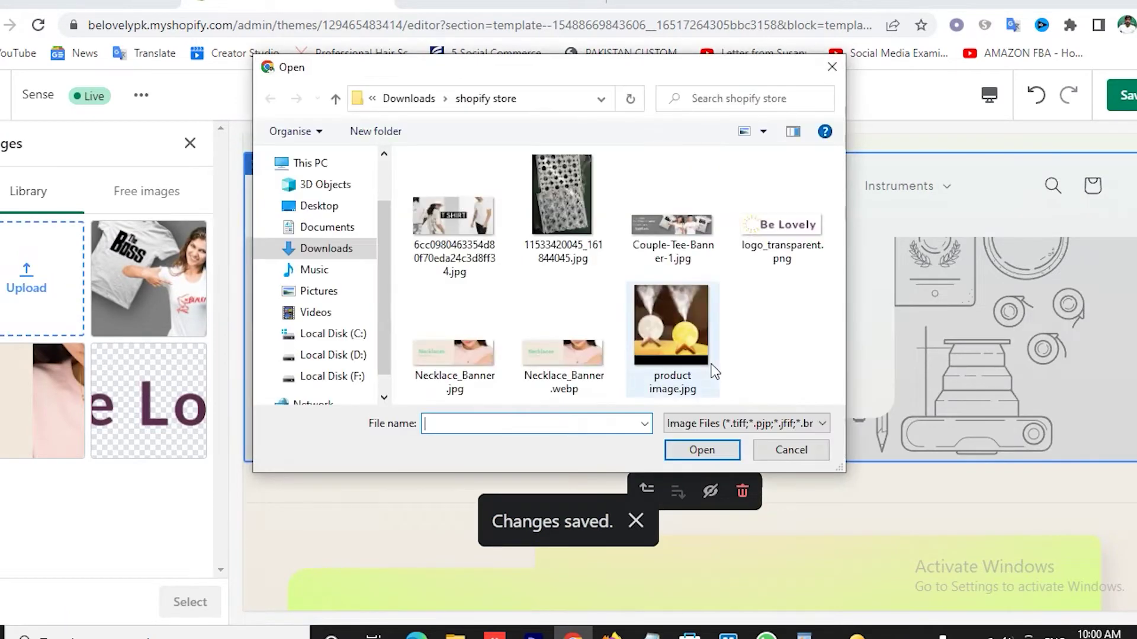
pyautogui.doubleClick(456, 234)
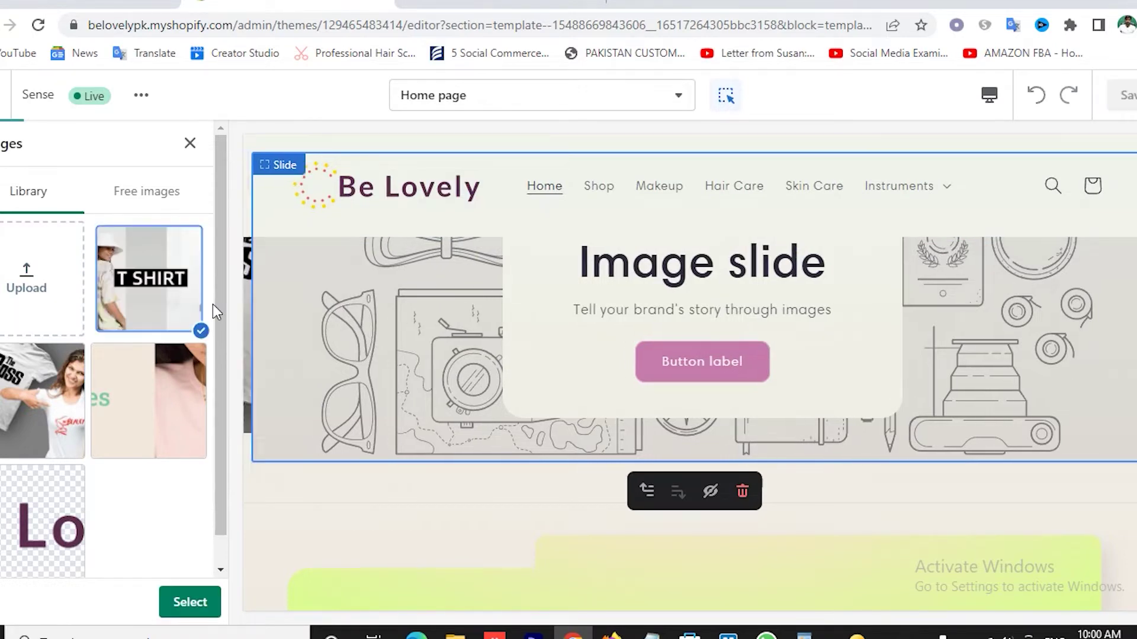
pyautogui.click(194, 604)
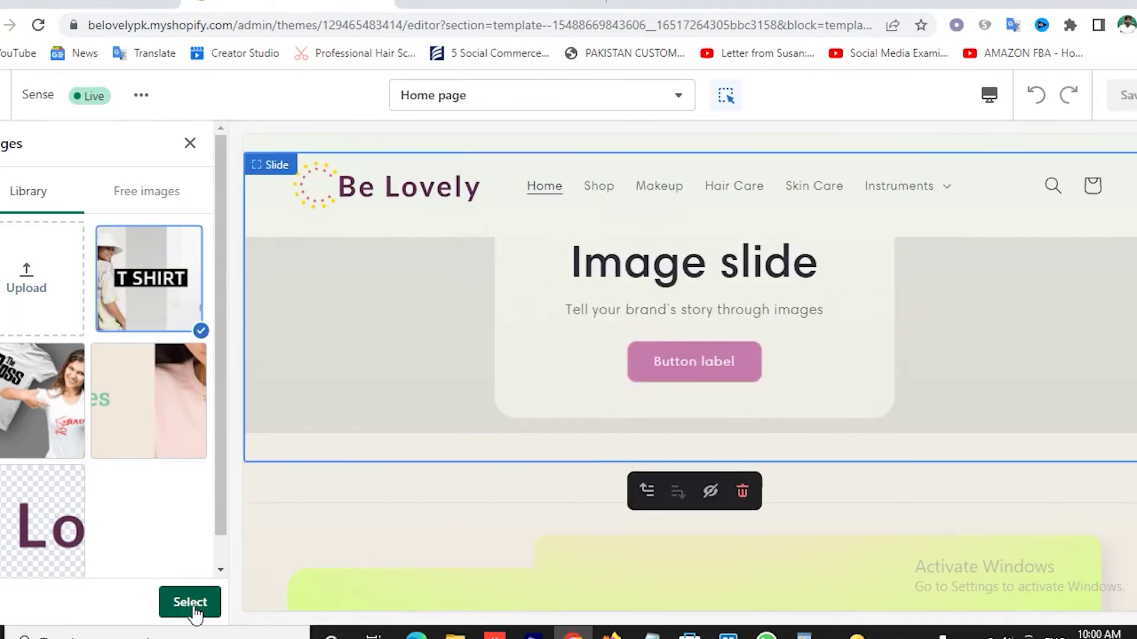
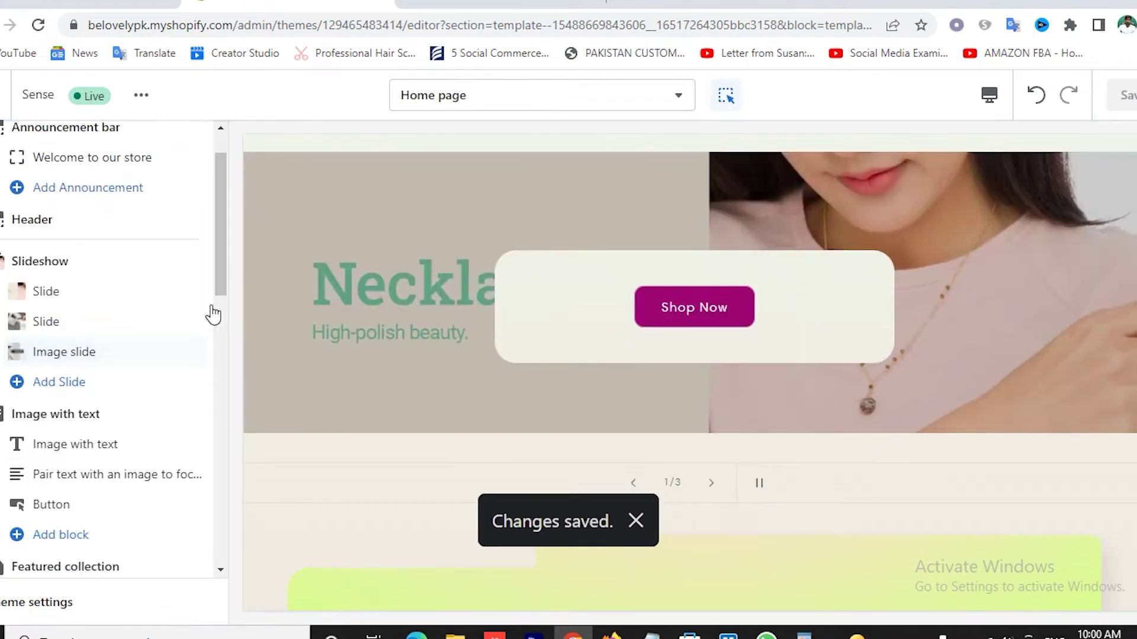
# - Empty the third slide's Heading and Subheading fields so only its button remains, then save
pyautogui.moveTo(137, 363)
pyautogui.scroll(1, 142, 363)
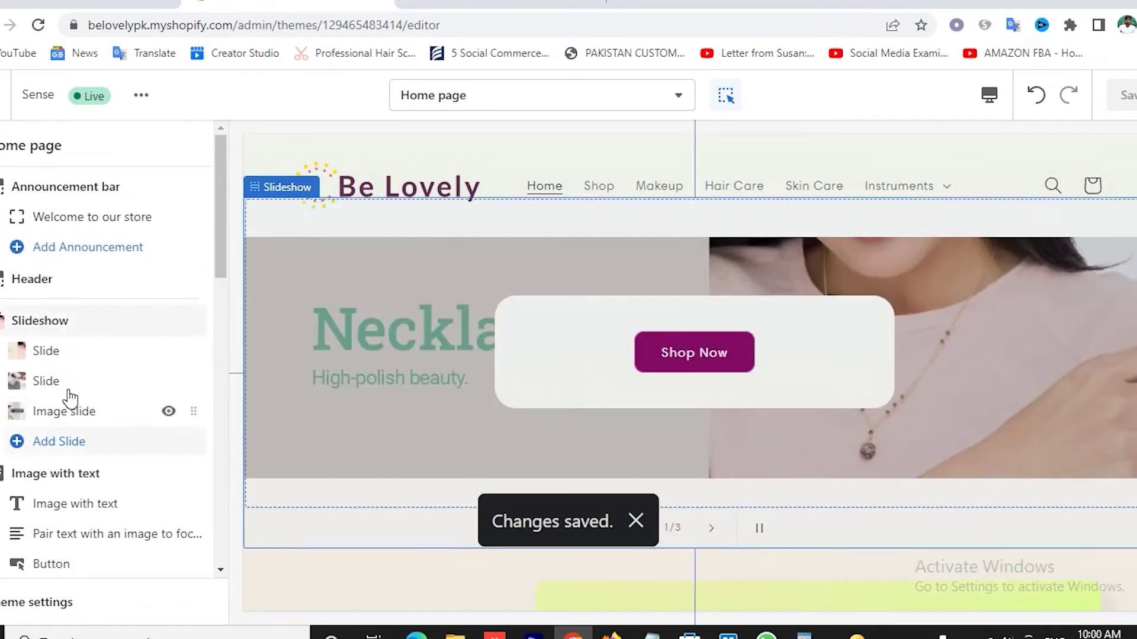
pyautogui.click(87, 414)
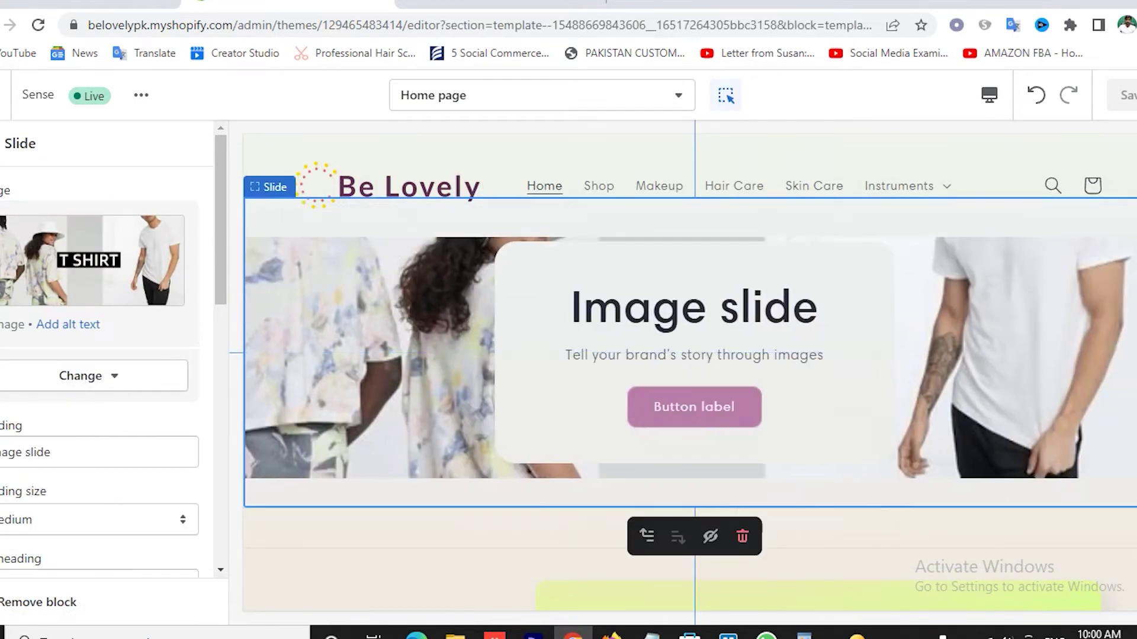
pyautogui.tripleClick(106, 461)
pyautogui.press('BackSpace')
pyautogui.scroll(-2, 95, 506)
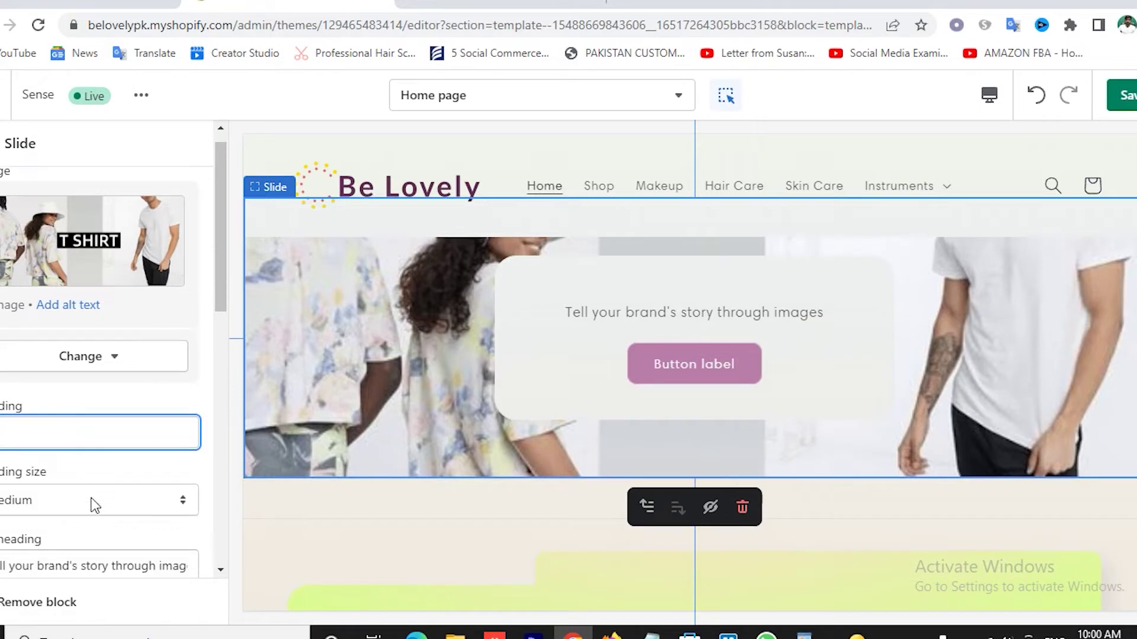
pyautogui.click(52, 497)
pyautogui.tripleClick(52, 498)
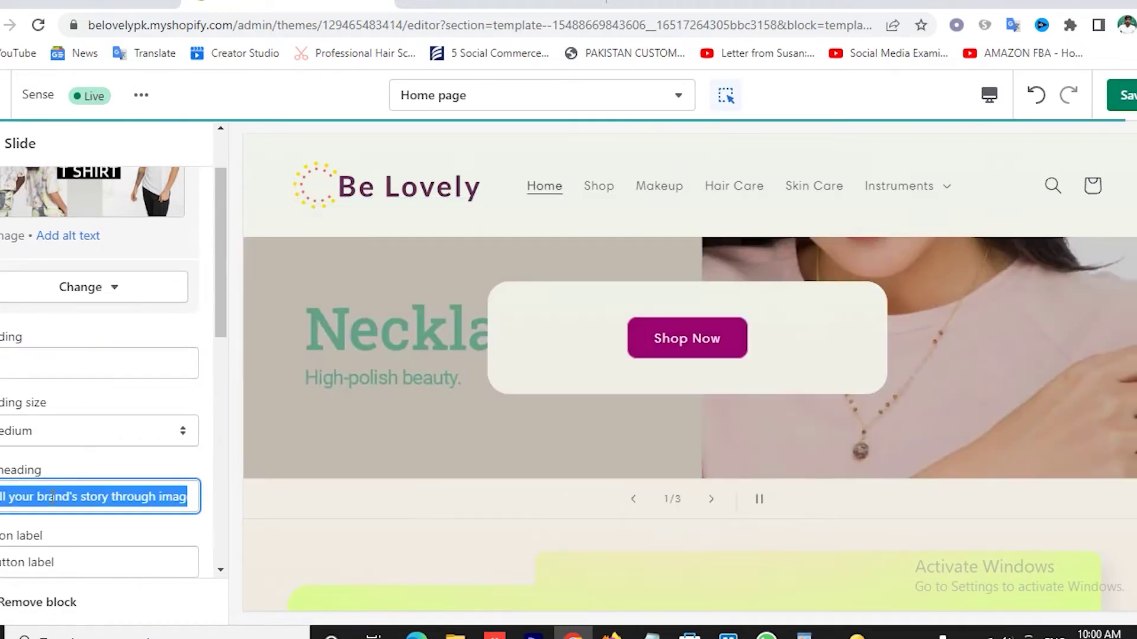
pyautogui.press('BackSpace')
pyautogui.click(1120, 94)
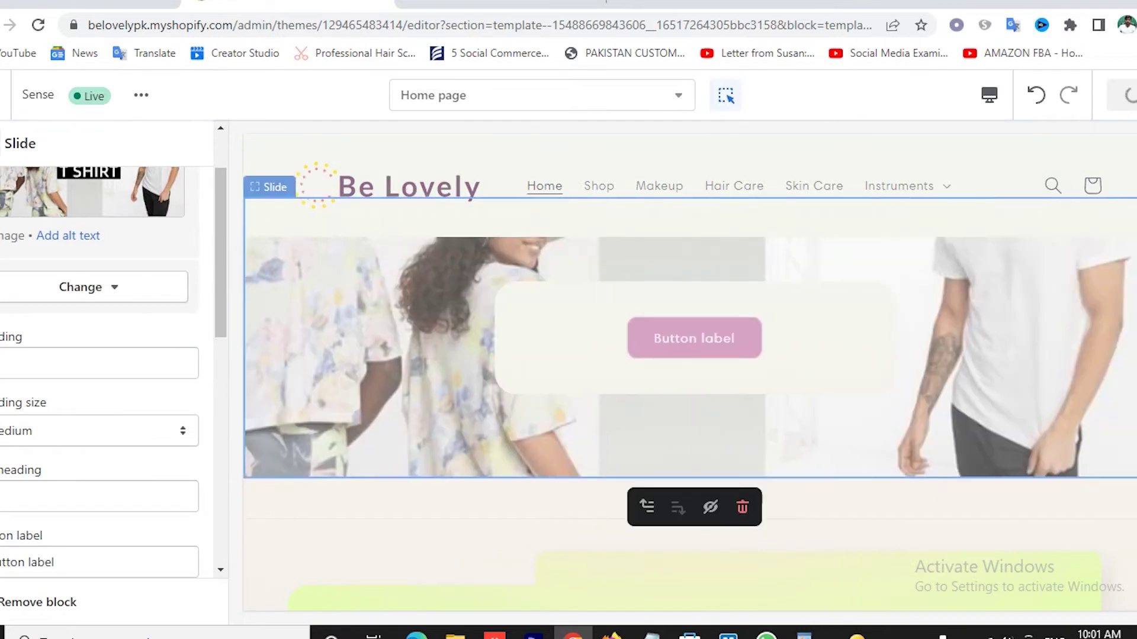
pyautogui.click(3, 142)
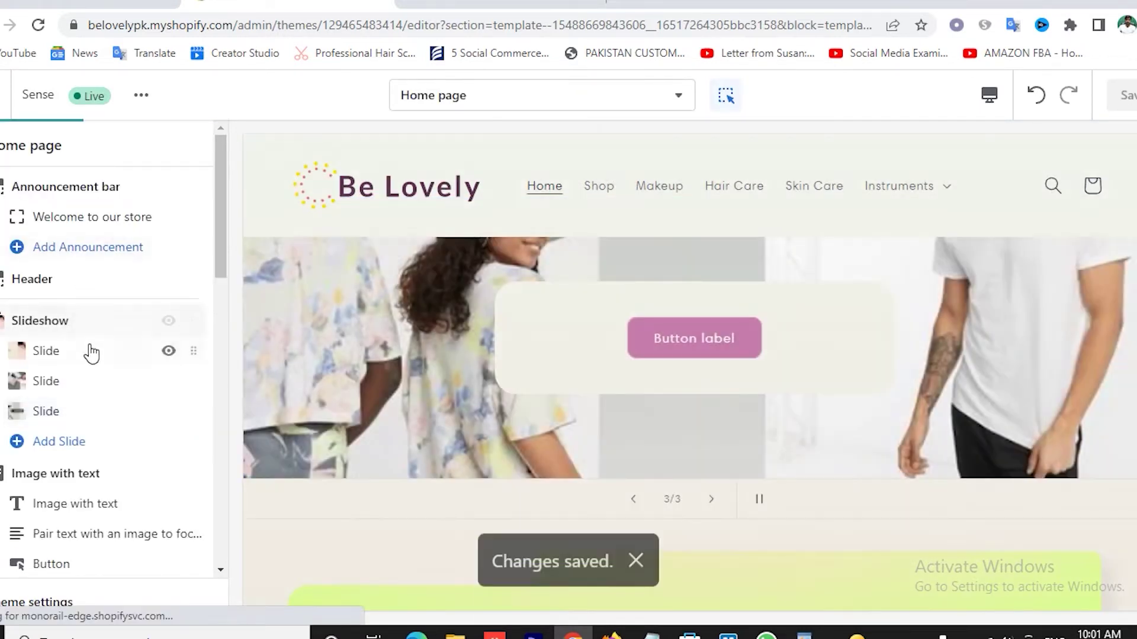
# - Move Featured collection above Image with text, right under the slideshow, and open its settings
pyautogui.scroll(-1, 92, 354)
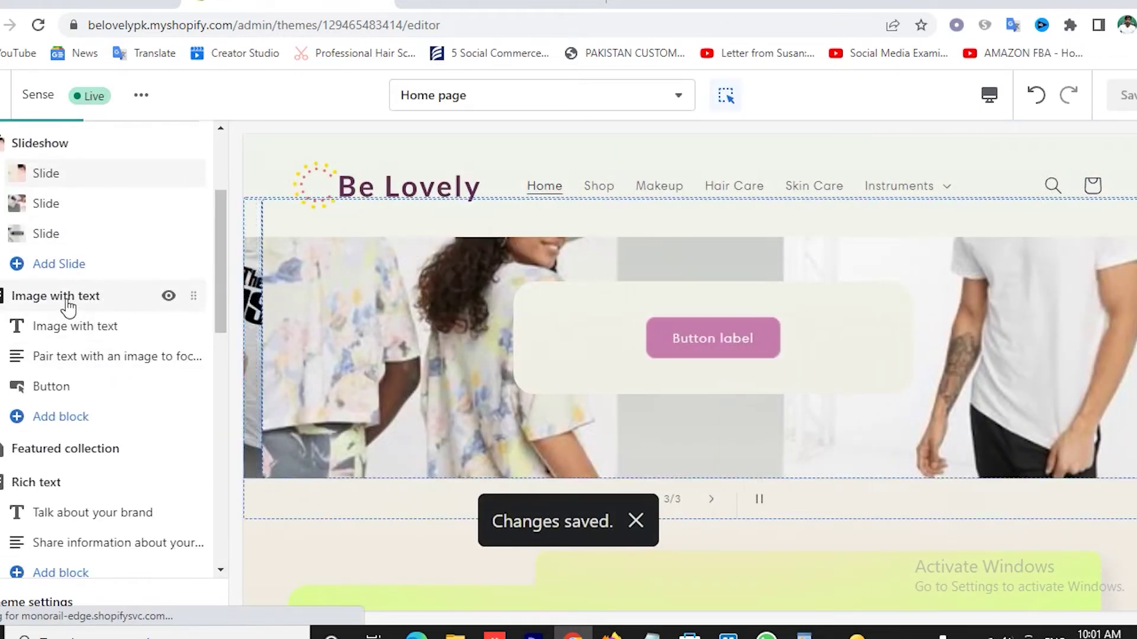
pyautogui.scroll(-8, 862, 381)
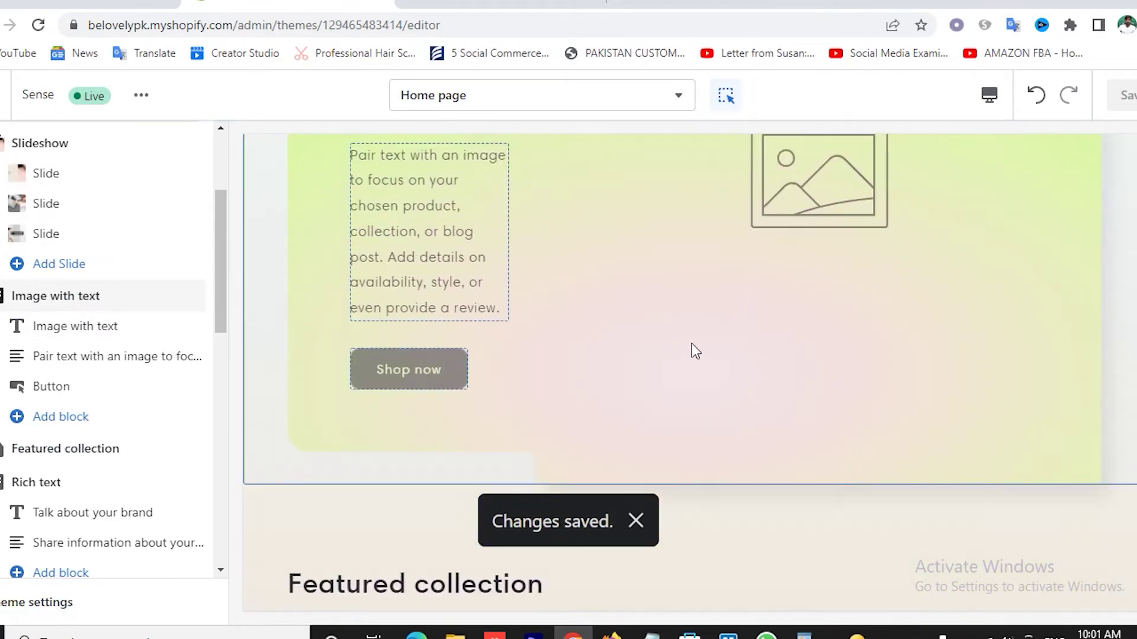
pyautogui.scroll(3, 693, 348)
pyautogui.scroll(6, 690, 324)
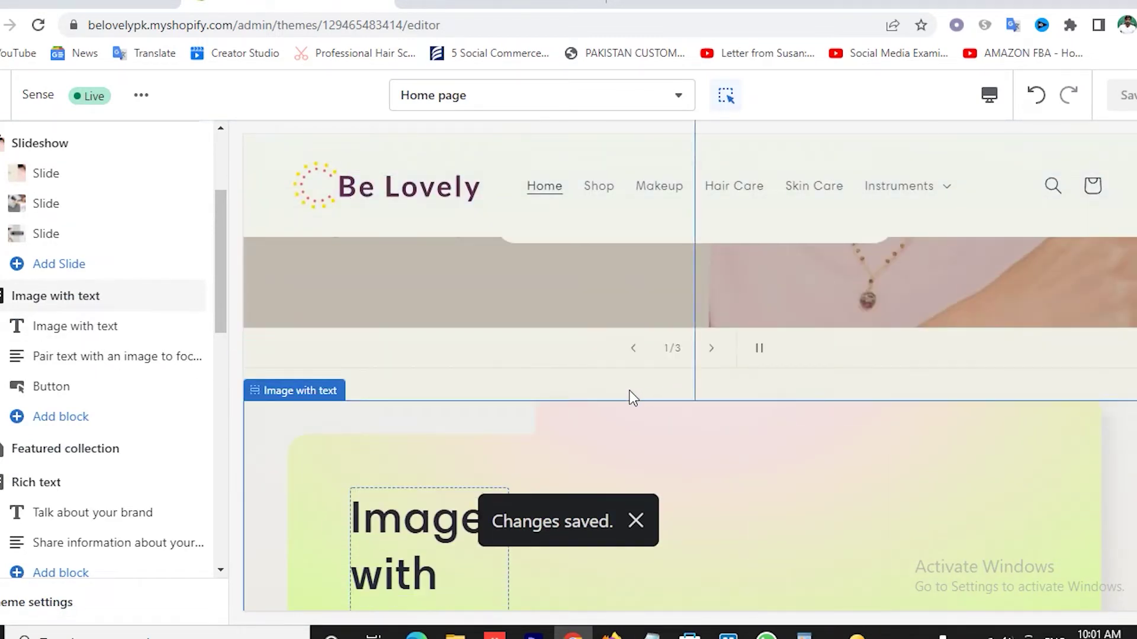
pyautogui.scroll(-4, 702, 361)
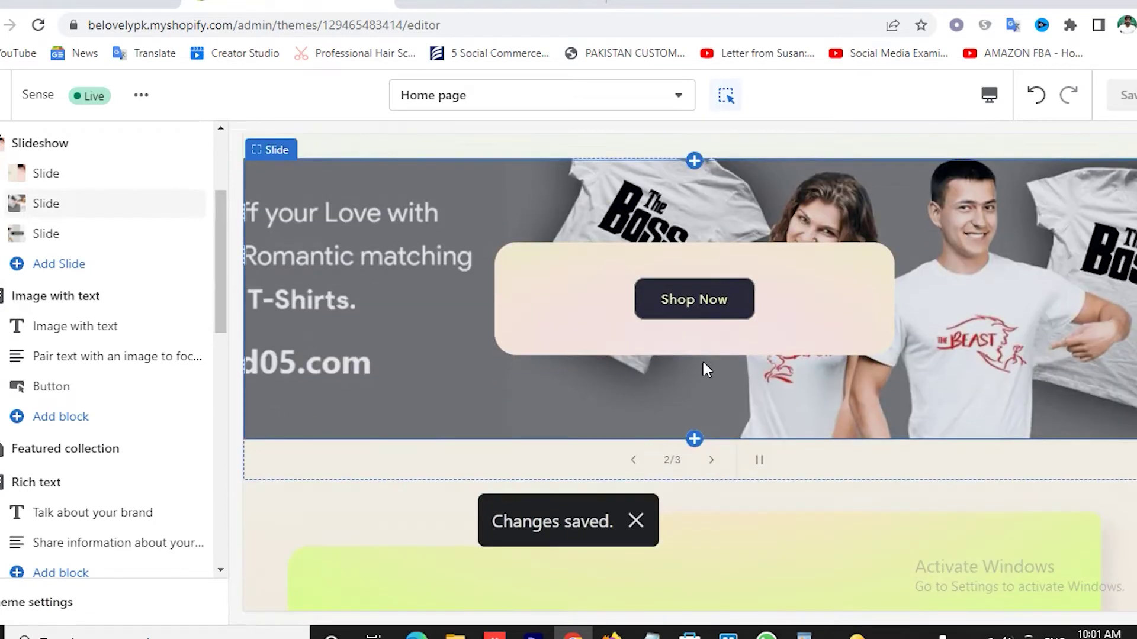
pyautogui.scroll(-2, 702, 361)
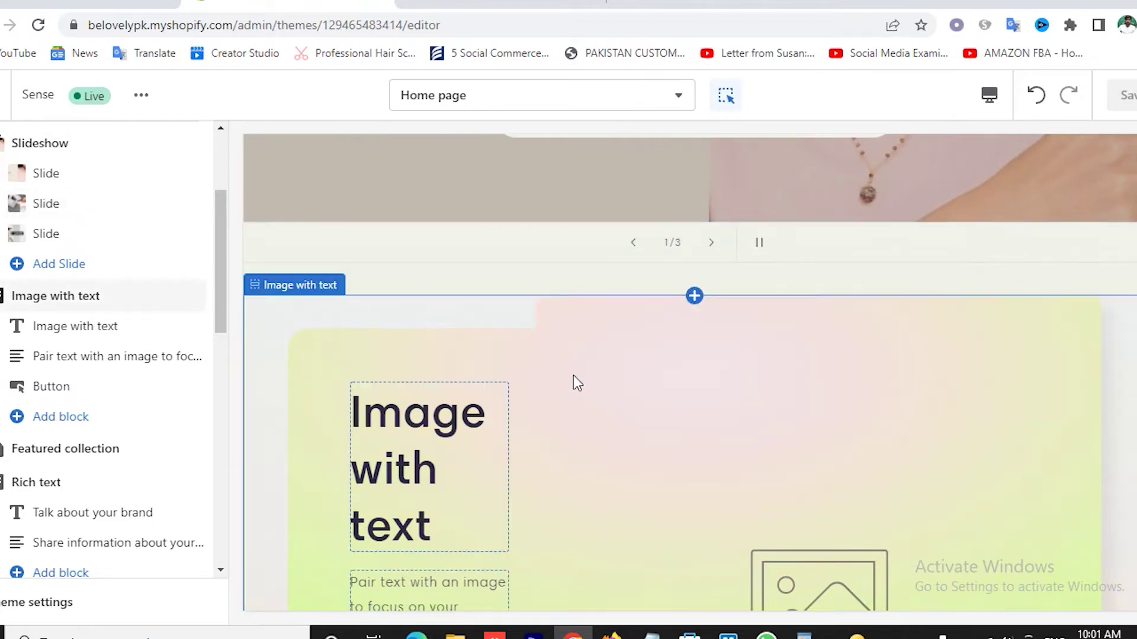
pyautogui.moveTo(77, 461)
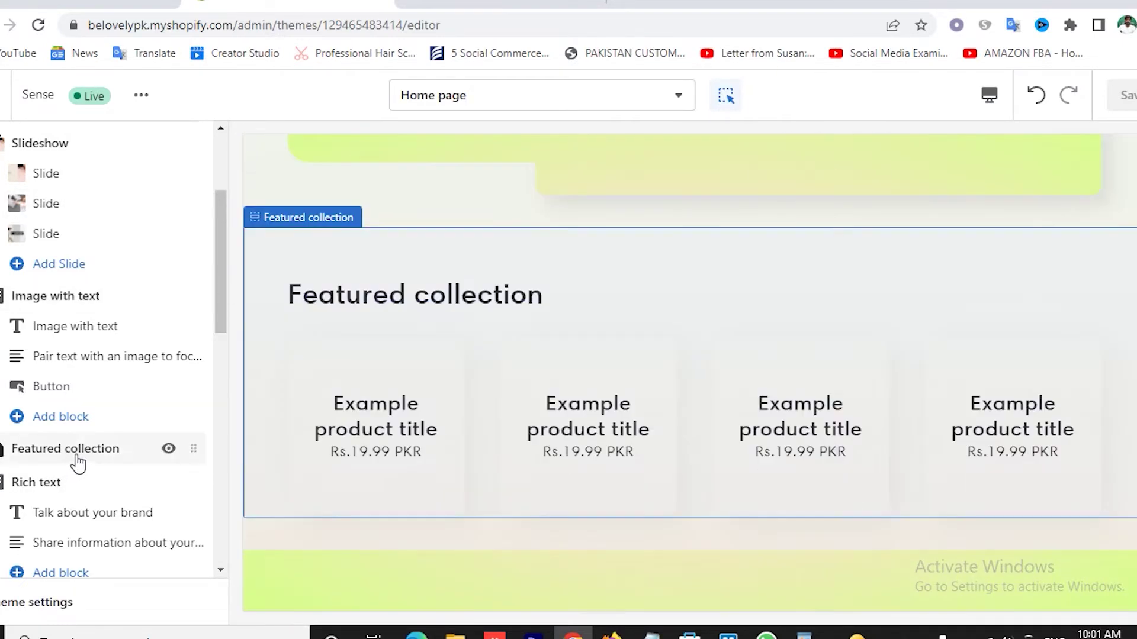
pyautogui.scroll(-5, 80, 453)
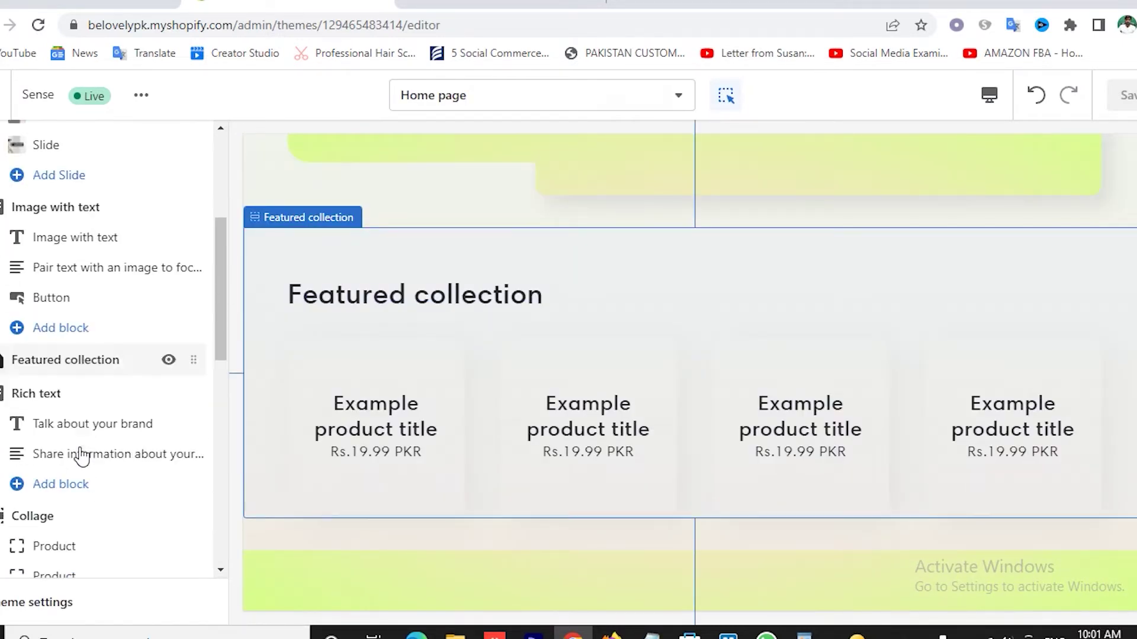
pyautogui.scroll(-2, 80, 446)
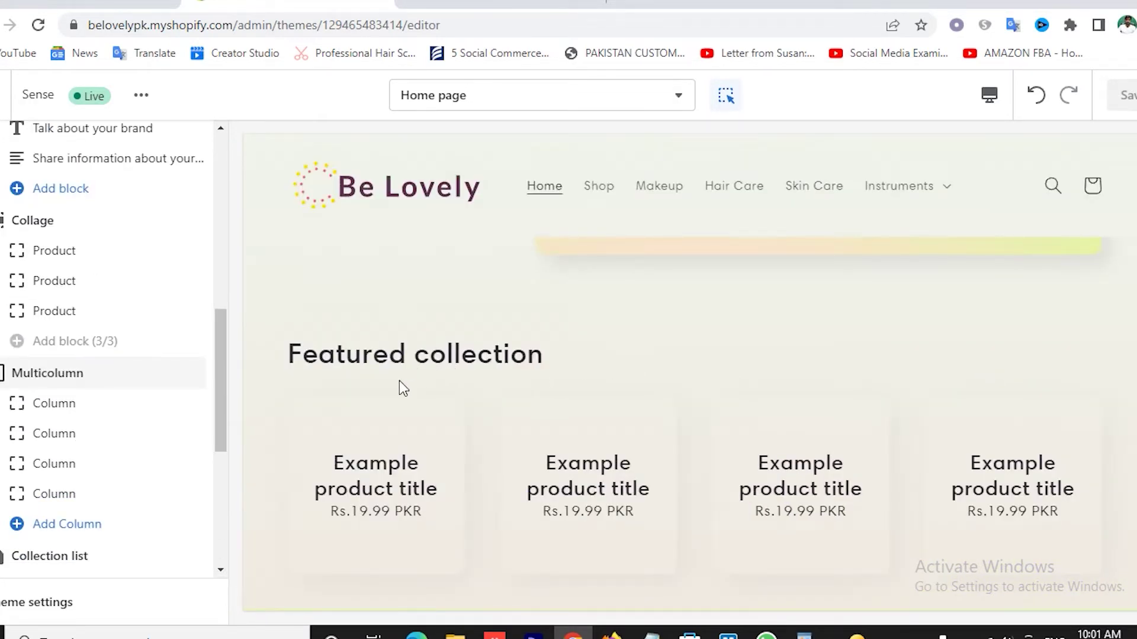
pyautogui.scroll(5, 168, 401)
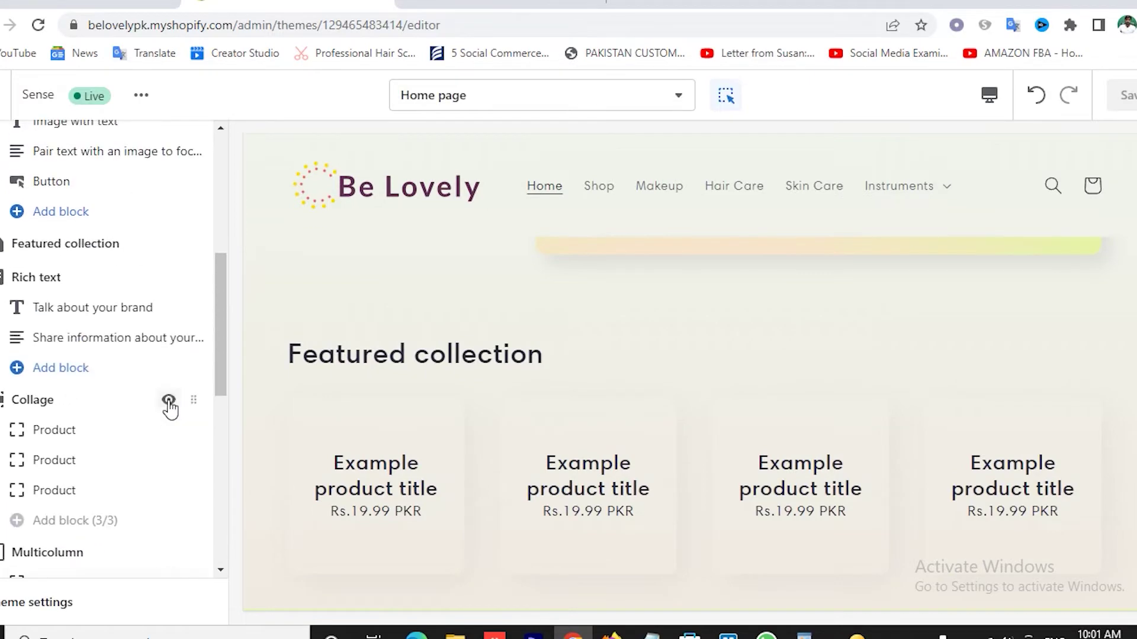
pyautogui.scroll(2, 148, 390)
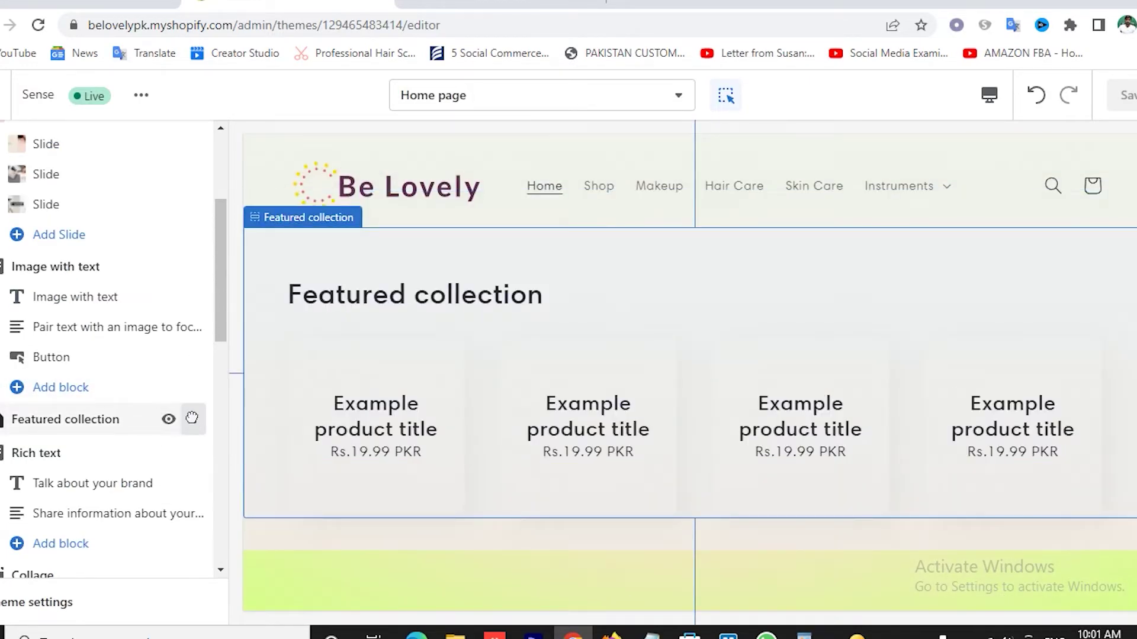
pyautogui.moveTo(191, 418); pyautogui.dragTo(184, 280)
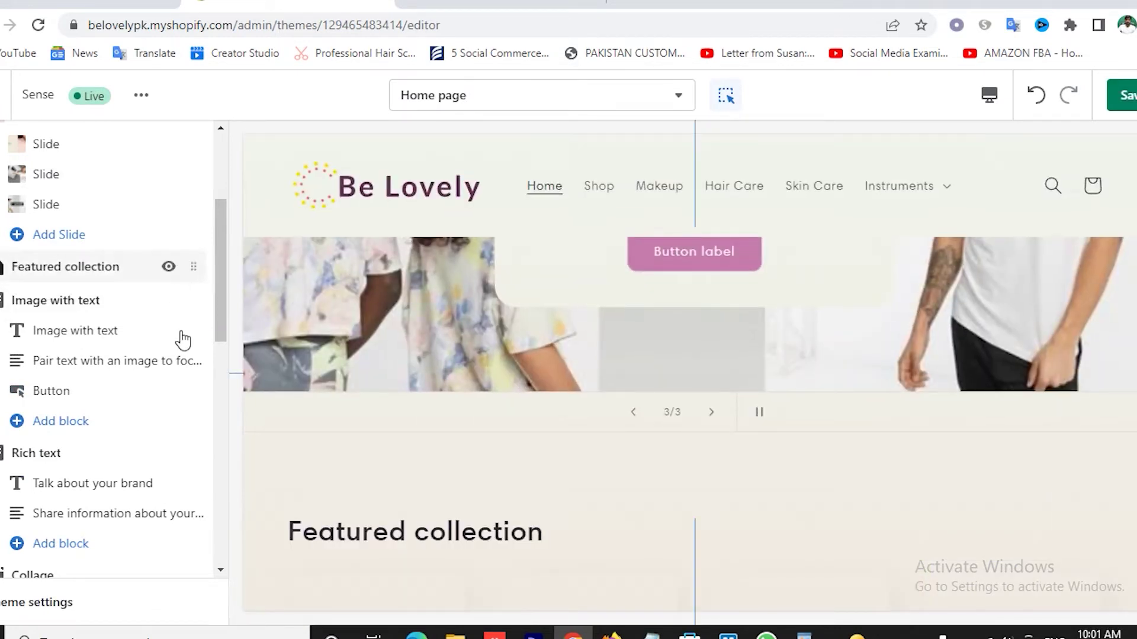
pyautogui.click(108, 271)
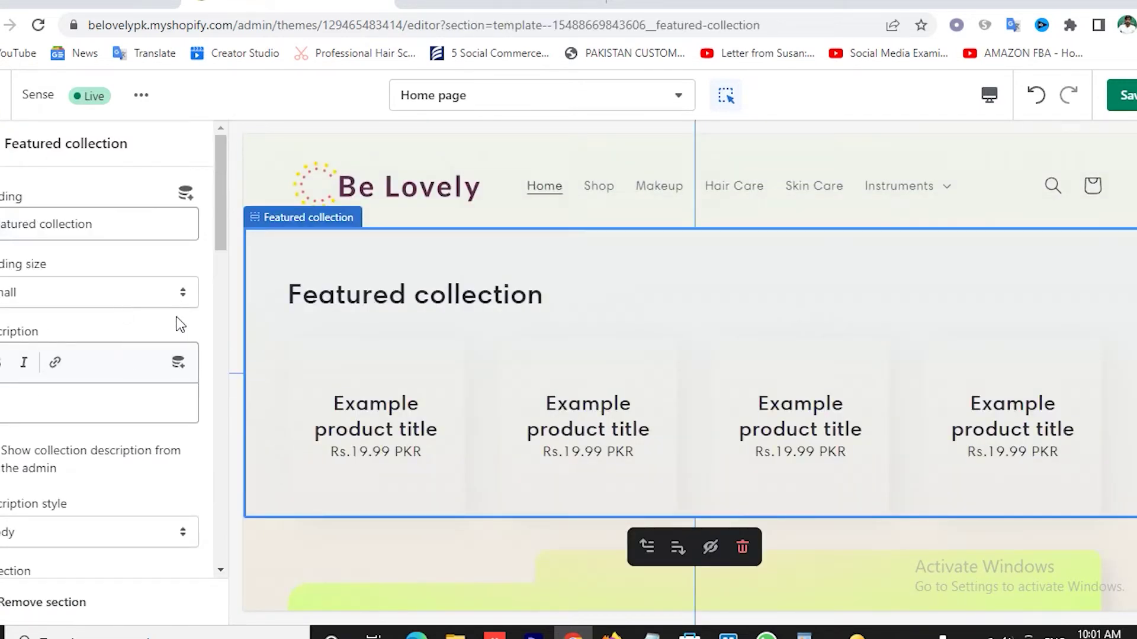
# - Look over the Featured collection settings, close them, and scroll the preview to Image with text
pyautogui.scroll(-6, 119, 340)
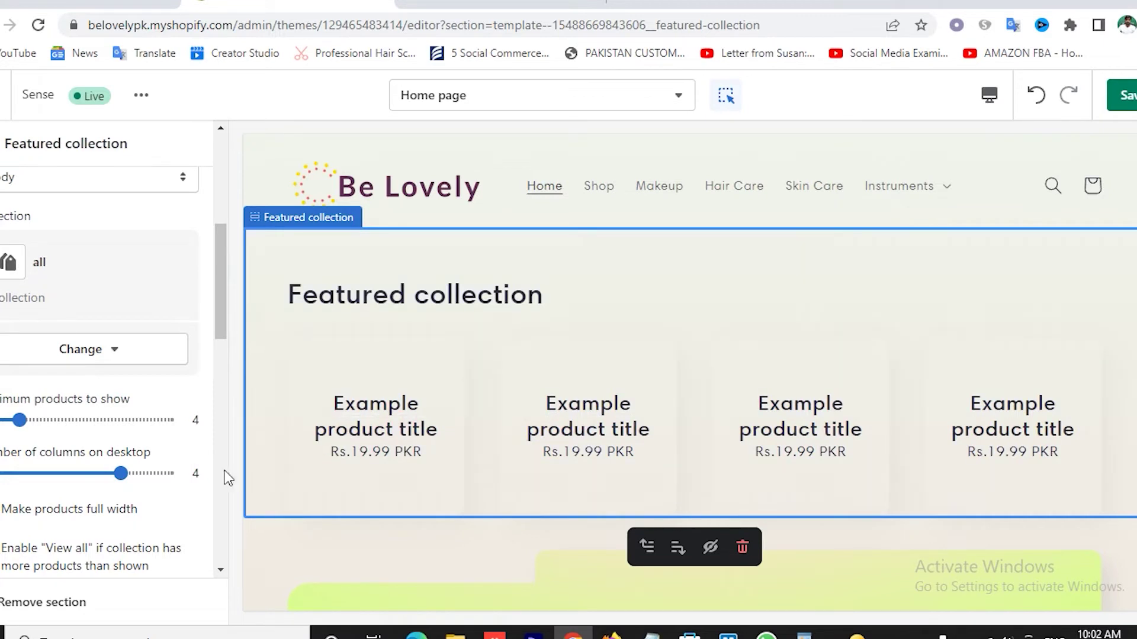
pyautogui.scroll(-2, 176, 408)
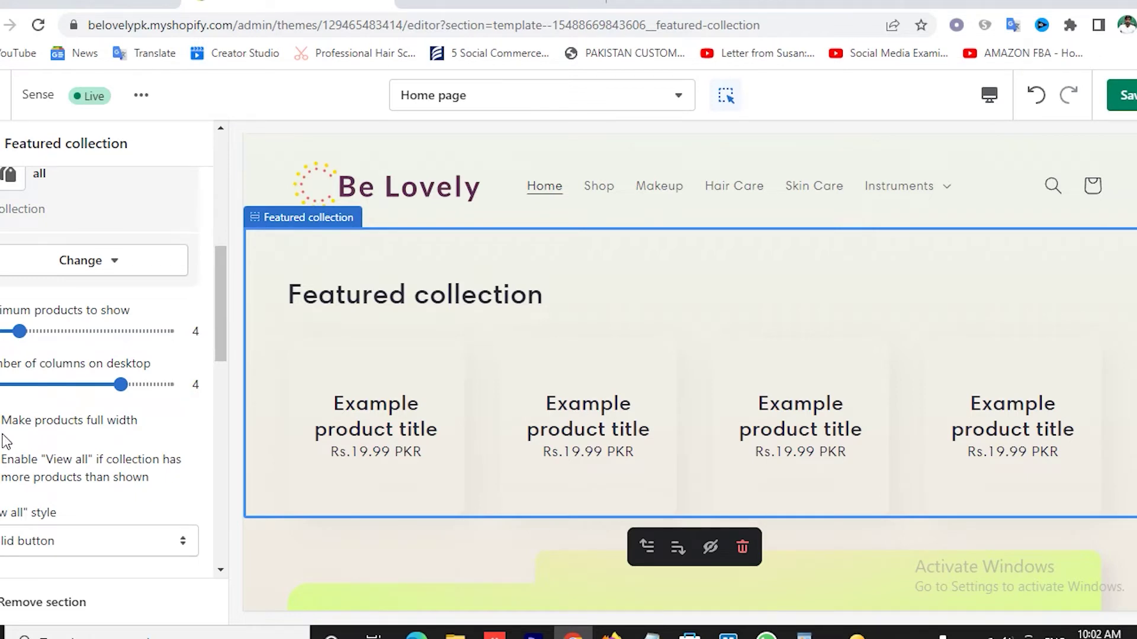
pyautogui.scroll(5, 148, 450)
pyautogui.scroll(2, 147, 448)
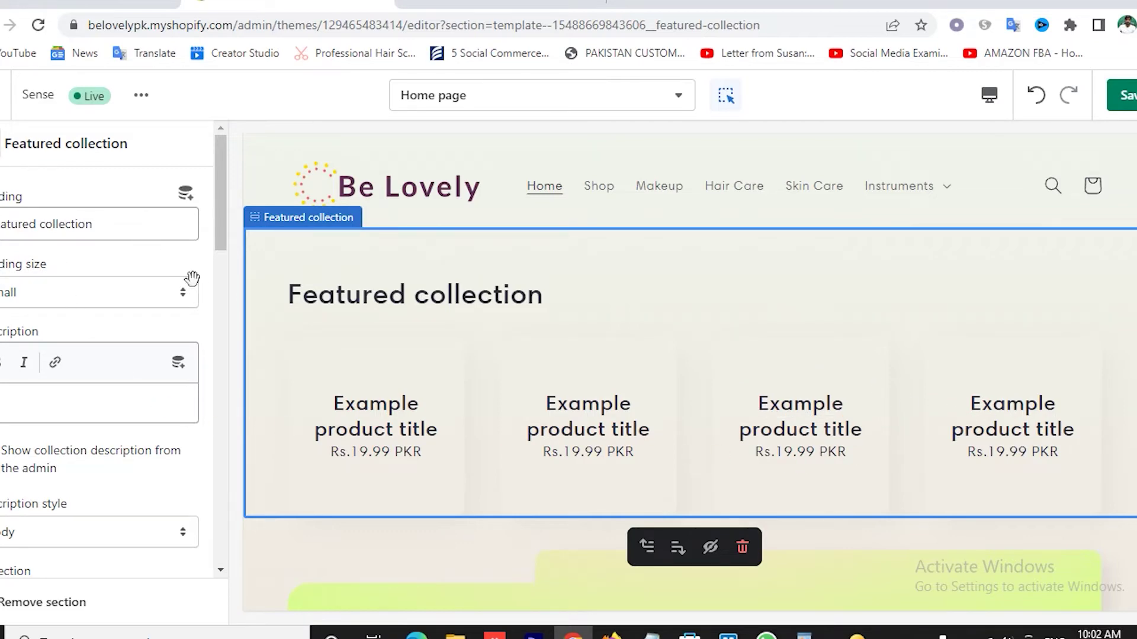
pyautogui.press('Escape')
pyautogui.scroll(-5, 798, 425)
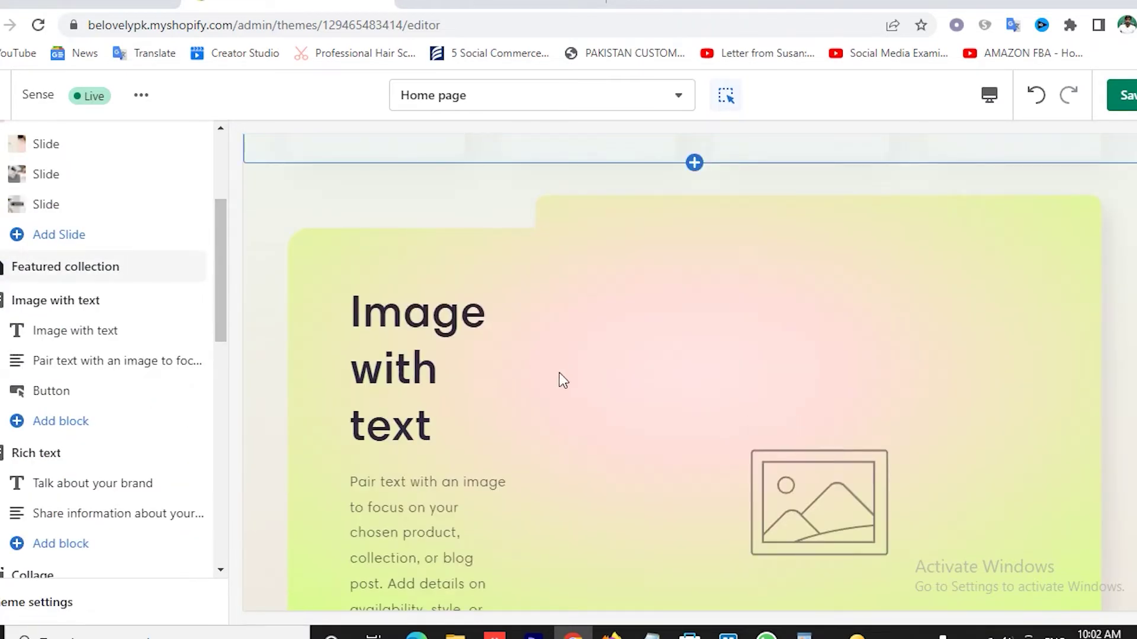
pyautogui.scroll(-3, 550, 386)
pyautogui.scroll(-2, 580, 407)
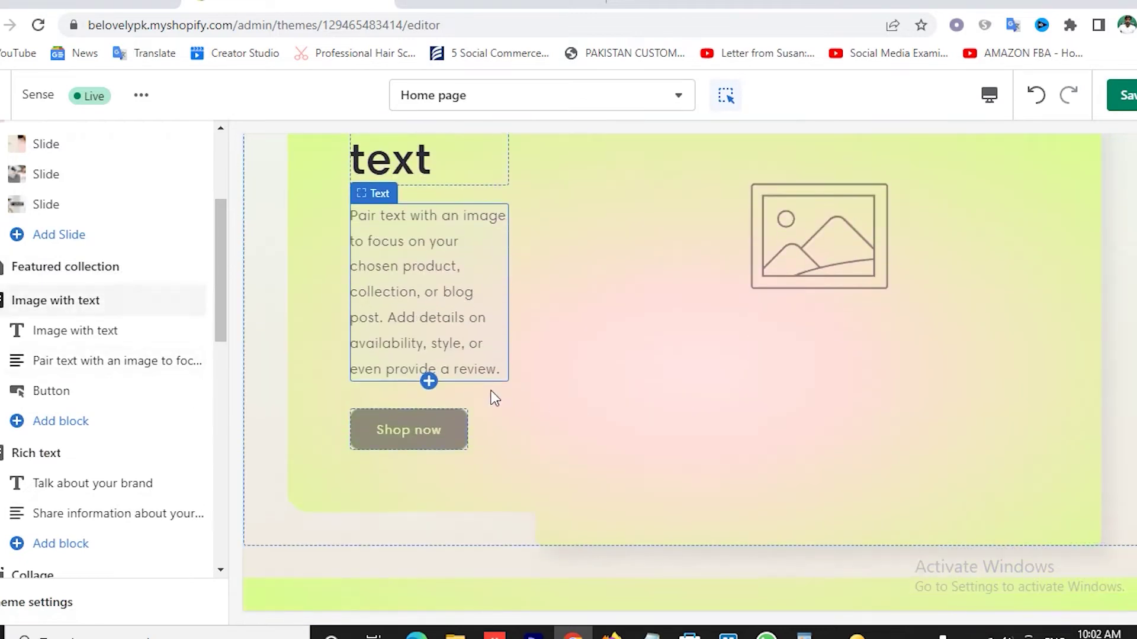
pyautogui.scroll(5, 758, 318)
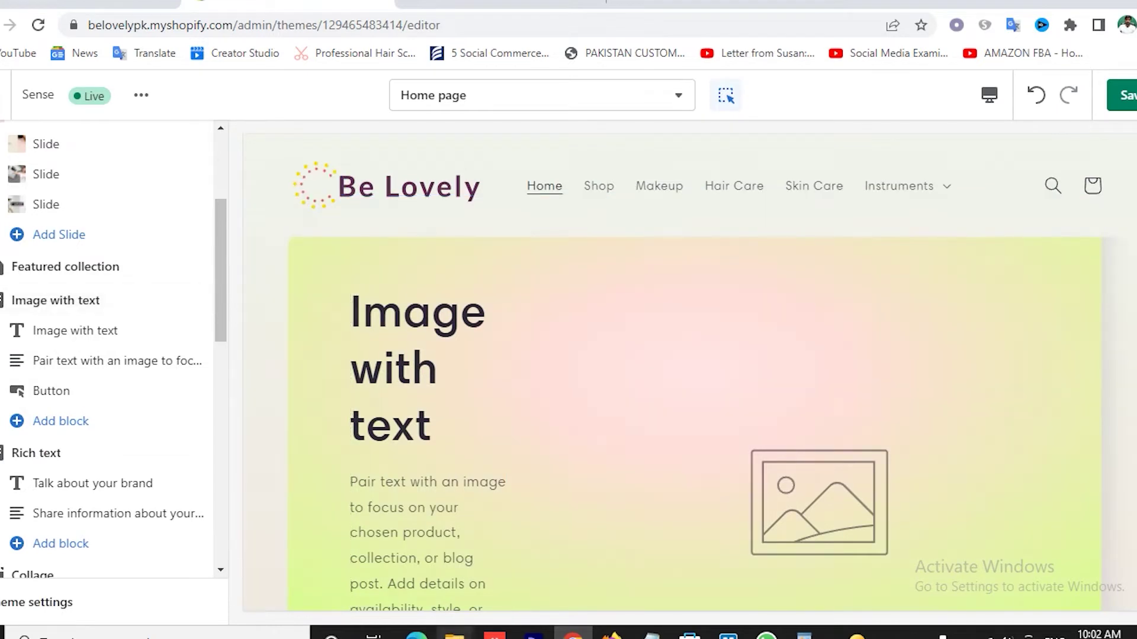
pyautogui.scroll(-2, 635, 364)
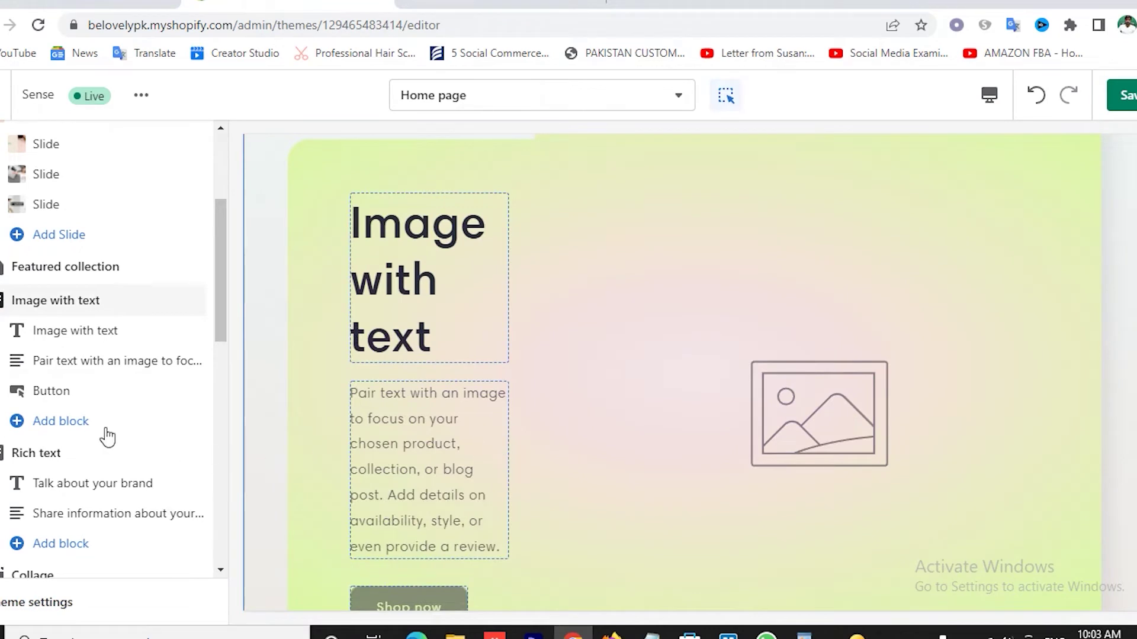
# - Replace the 'Image with text' heading with 'Makeup Products'
pyautogui.click(94, 333)
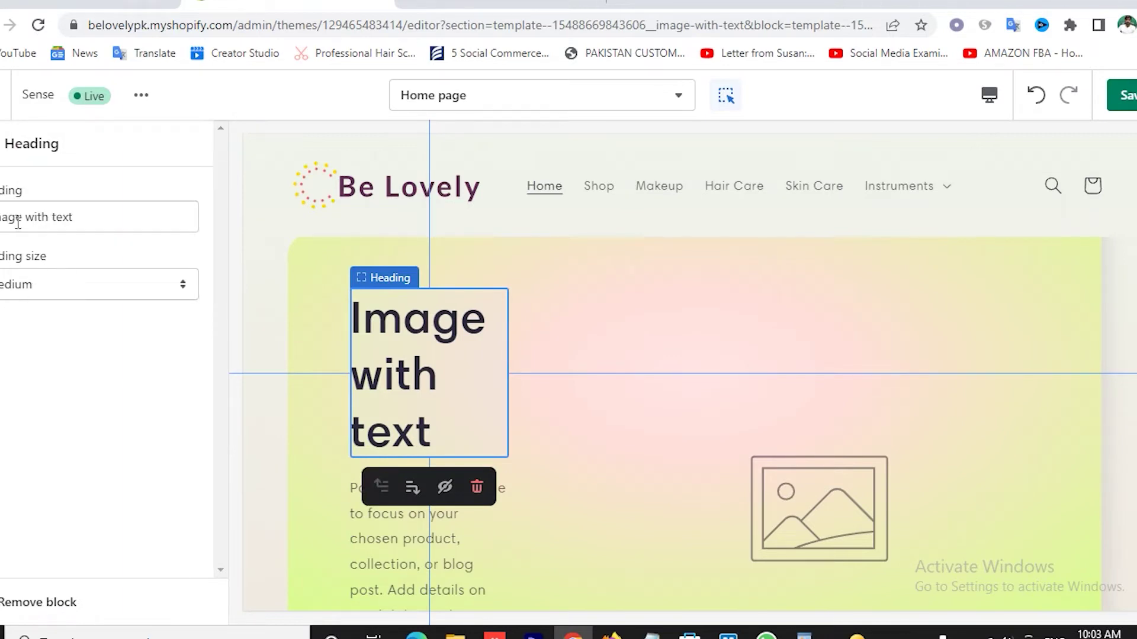
pyautogui.tripleClick(99, 223)
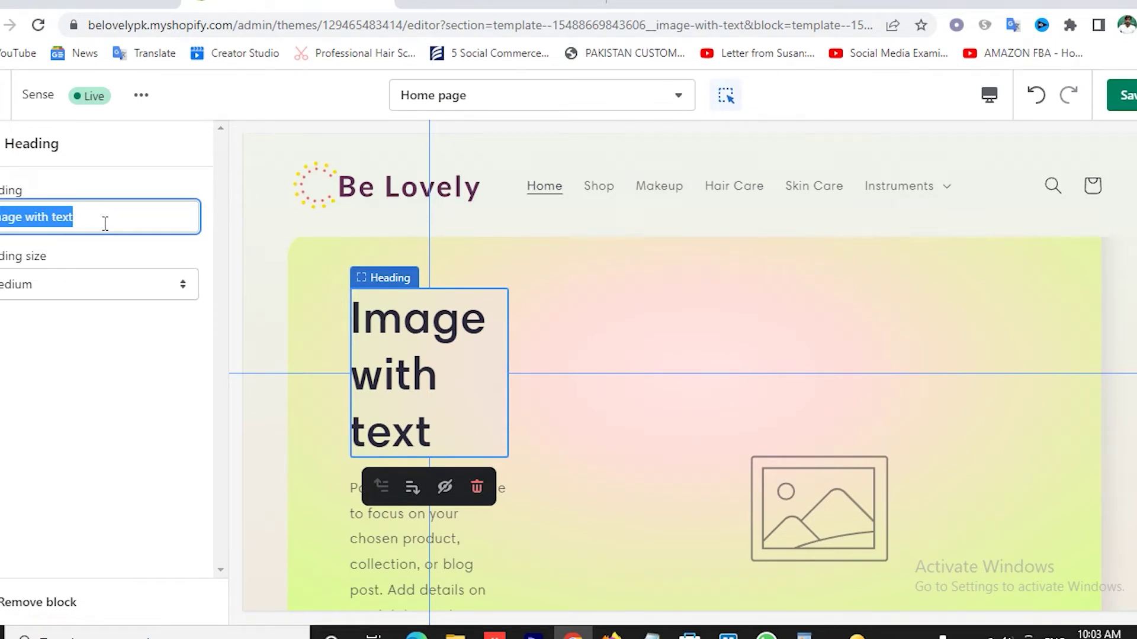
pyautogui.write('Makeup')
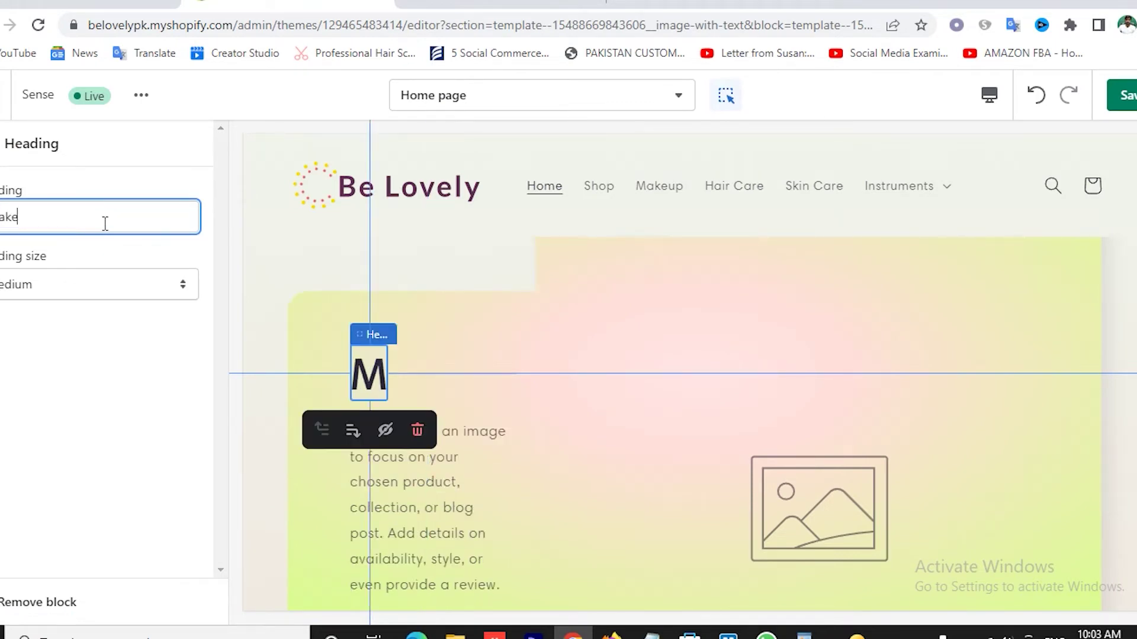
pyautogui.write(' Pro')
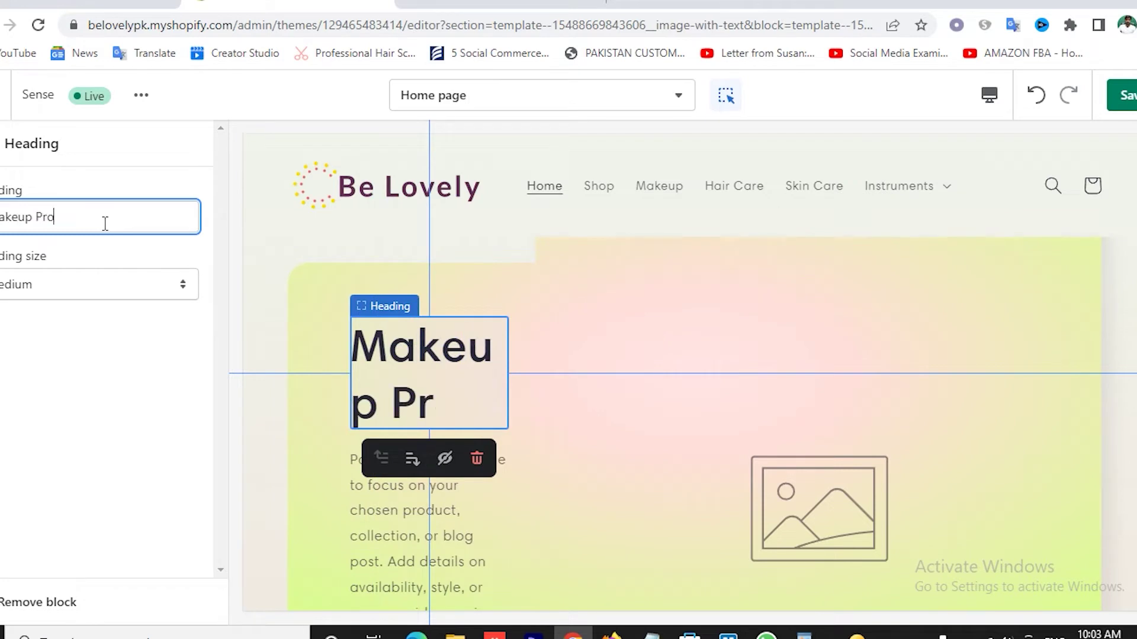
pyautogui.write('ducts')
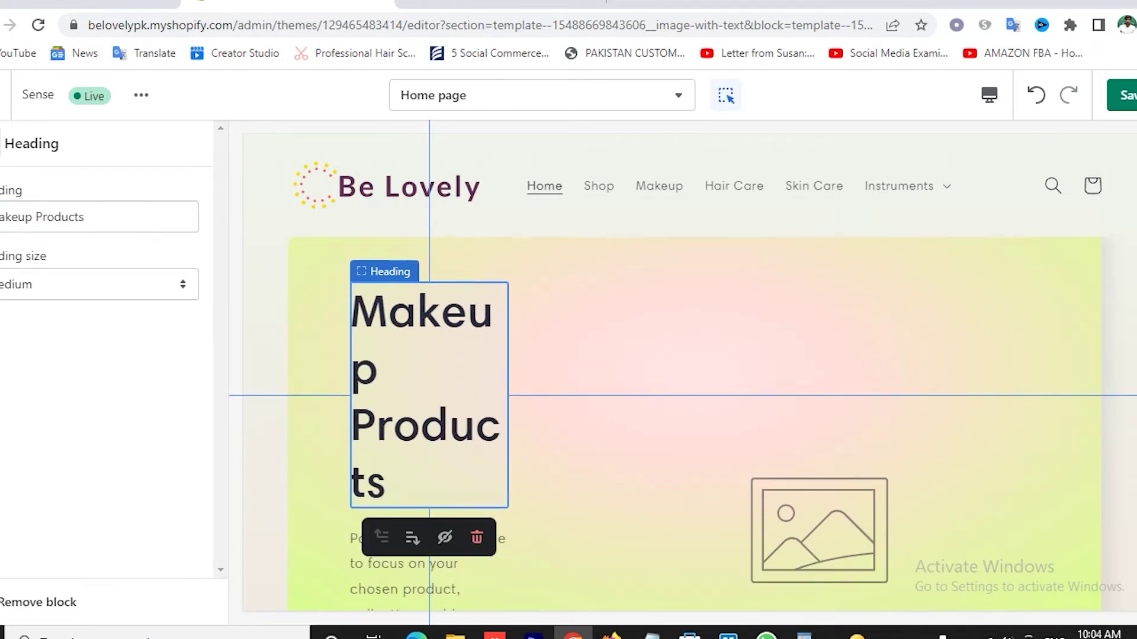
pyautogui.click(5, 143)
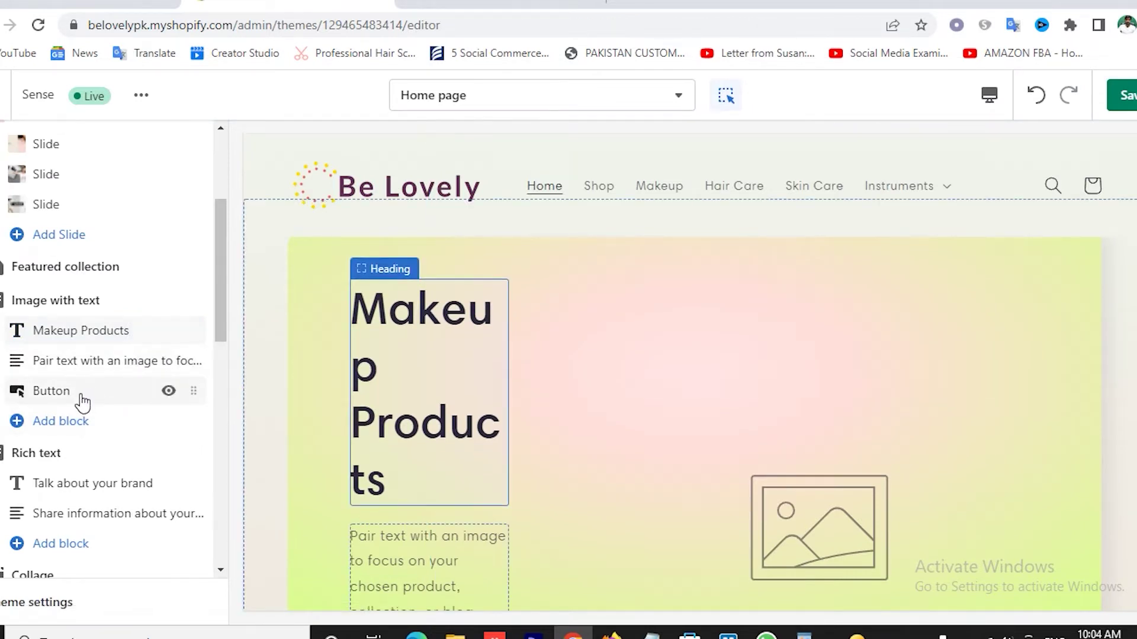
# - Upload the woman portrait photo and use it as the Image with text section's image
pyautogui.click(88, 305)
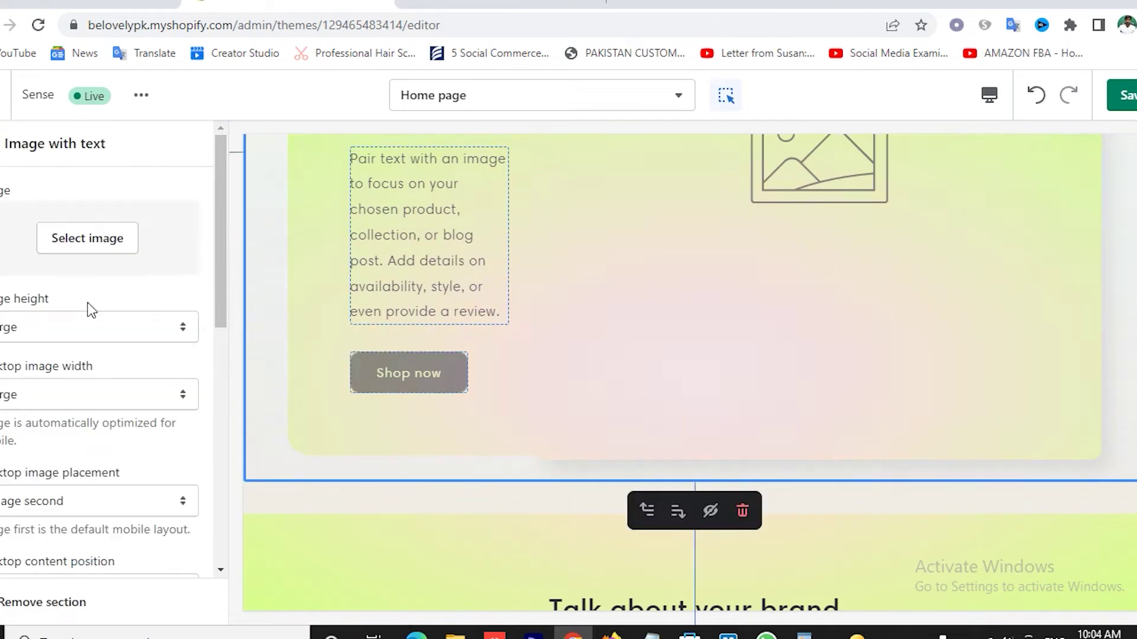
pyautogui.click(95, 242)
pyautogui.click(43, 287)
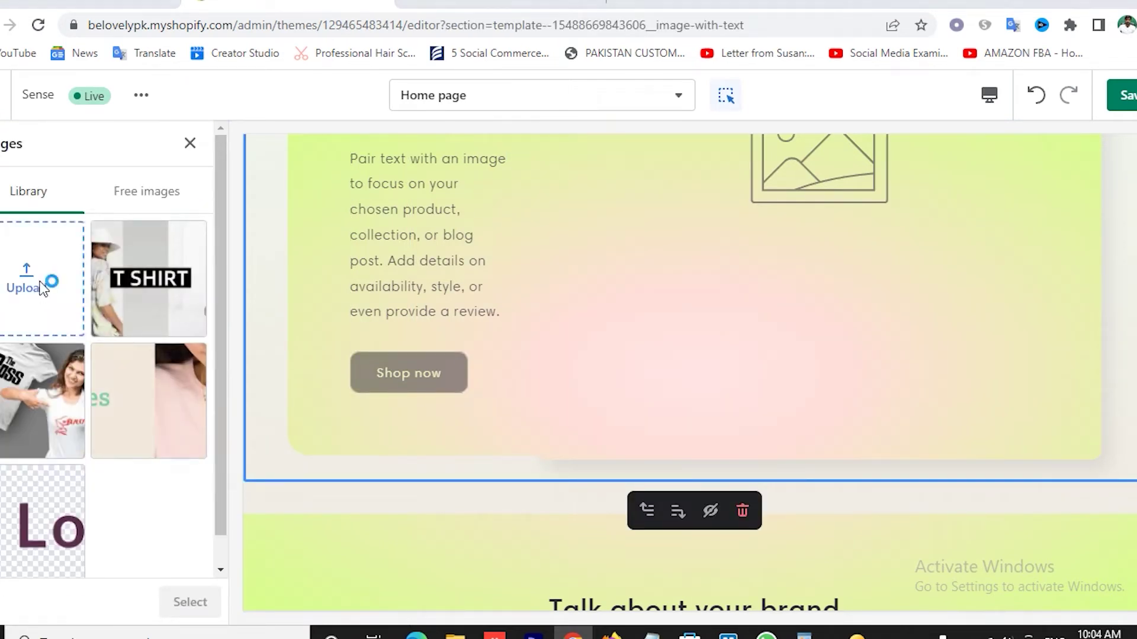
pyautogui.doubleClick(577, 204)
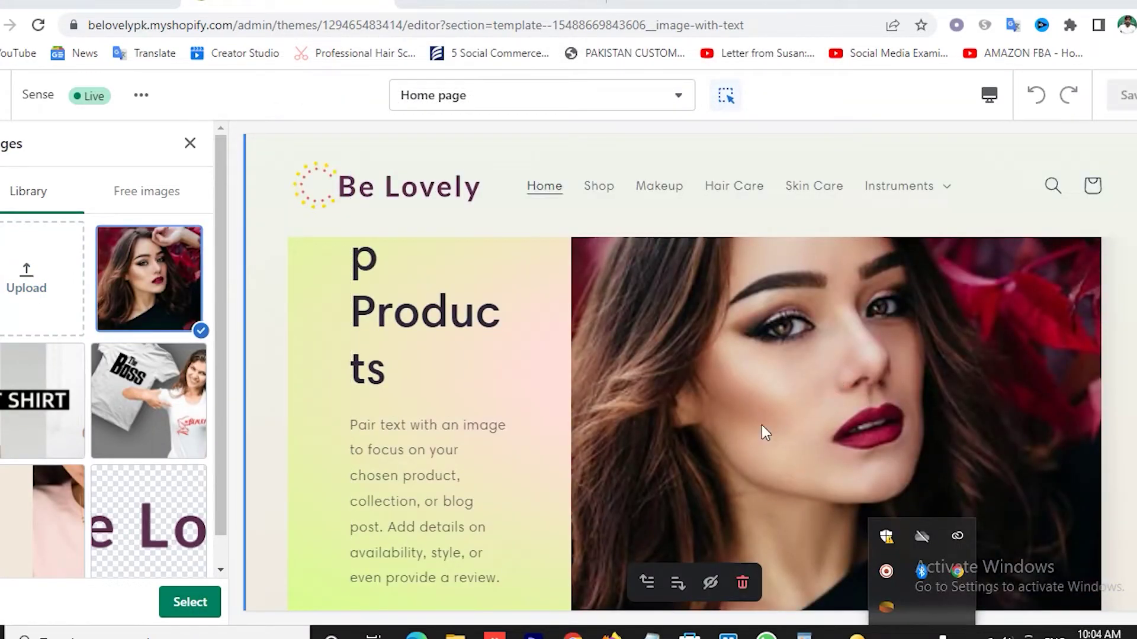
pyautogui.click(204, 603)
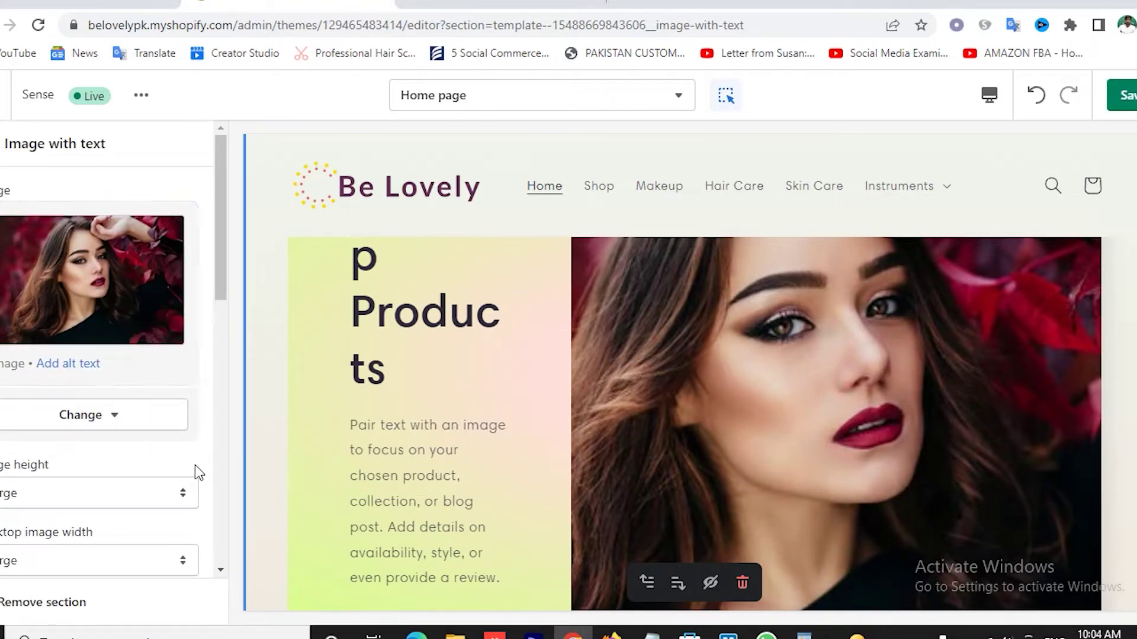
# - Set the section's top and bottom padding to 12px
pyautogui.scroll(-3, 189, 458)
pyautogui.scroll(-3, 92, 385)
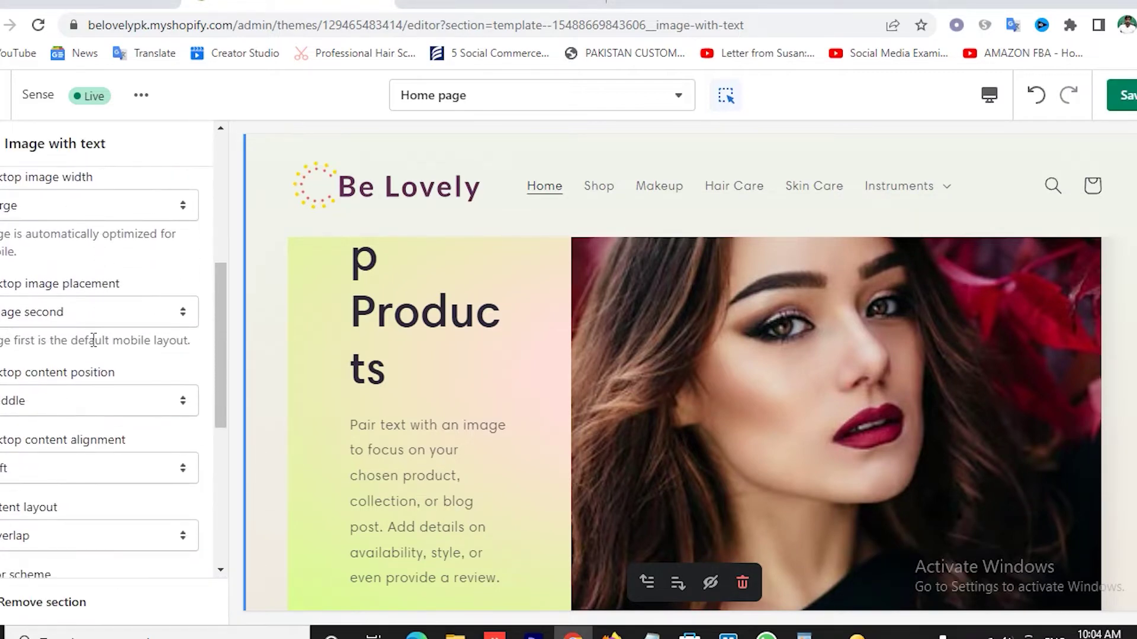
pyautogui.scroll(-5, 82, 374)
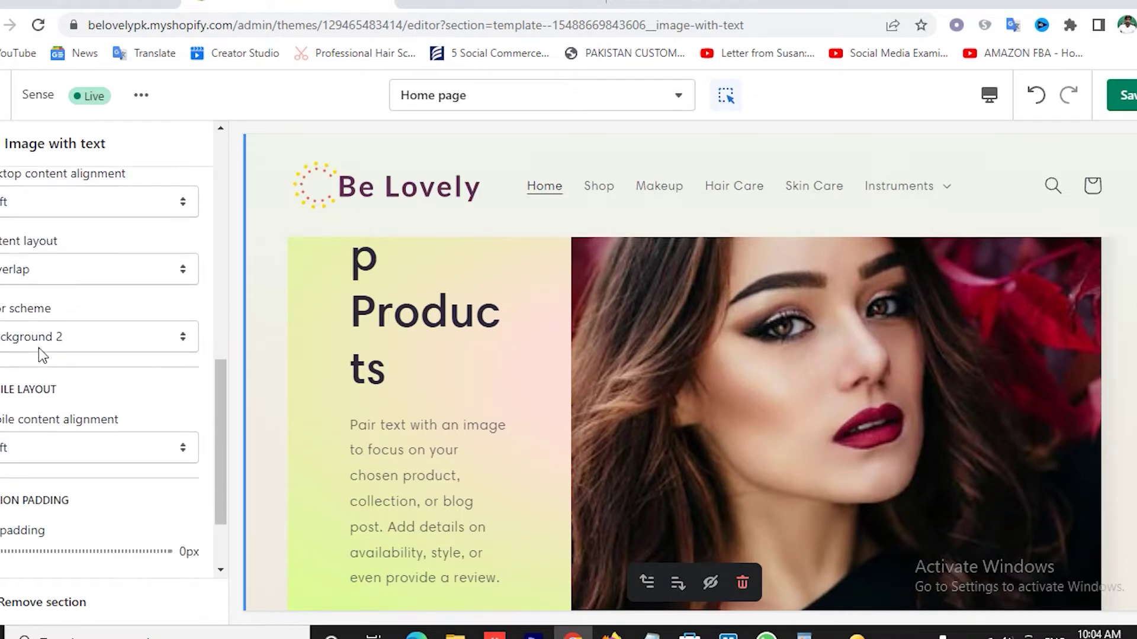
pyautogui.scroll(3, 116, 490)
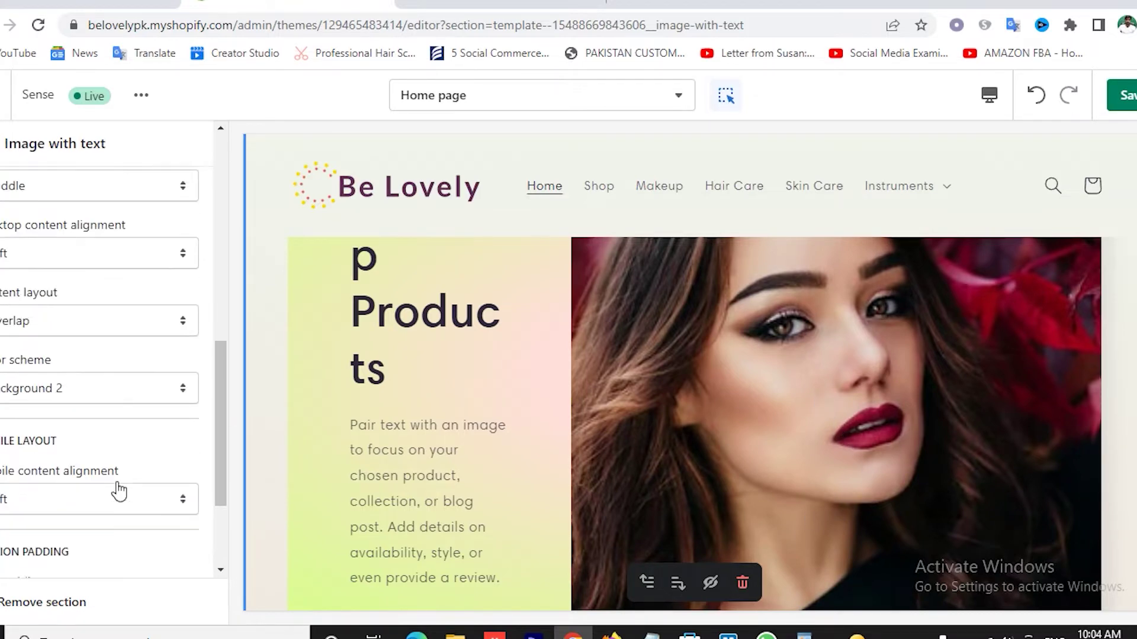
pyautogui.scroll(-3, 118, 490)
pyautogui.scroll(-2, 119, 491)
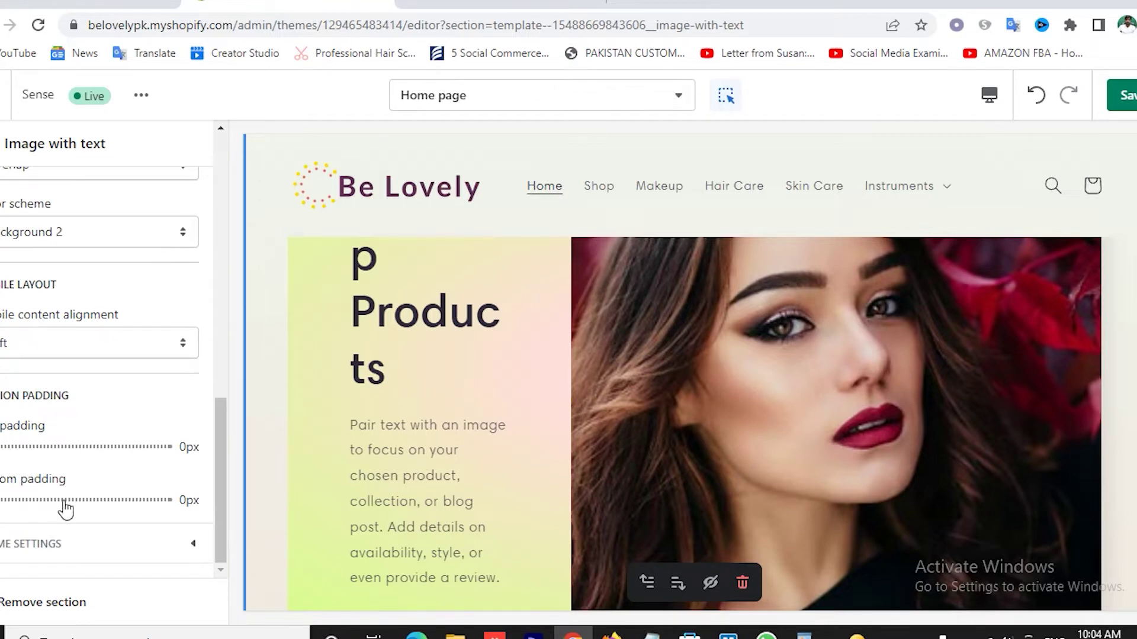
pyautogui.scroll(4, 114, 505)
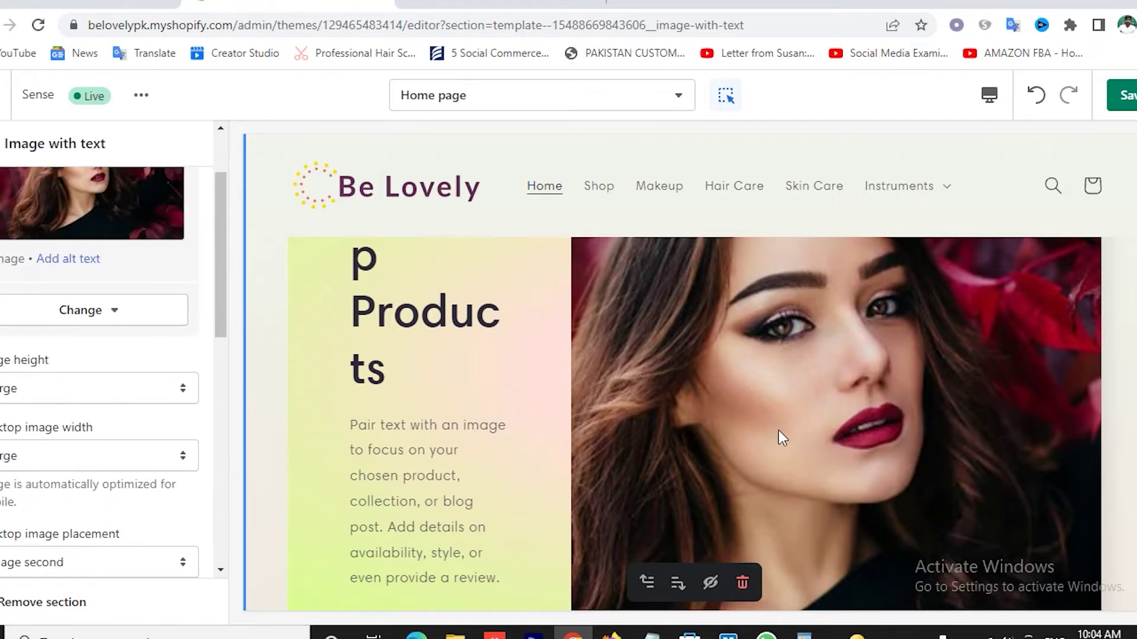
pyautogui.scroll(5, 837, 440)
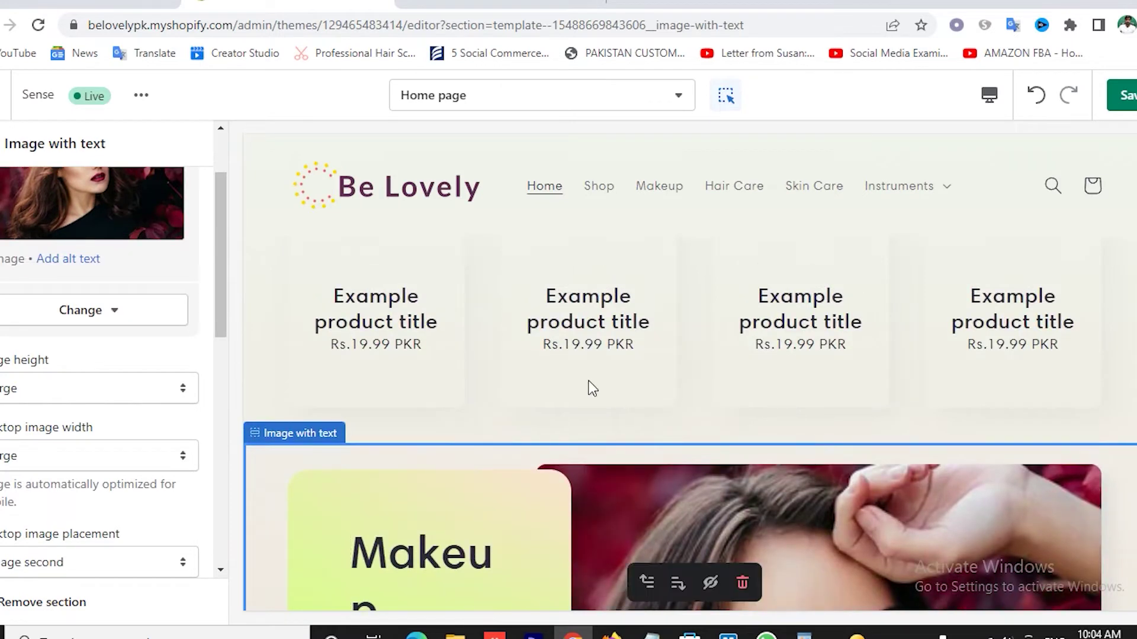
pyautogui.scroll(-5, 137, 476)
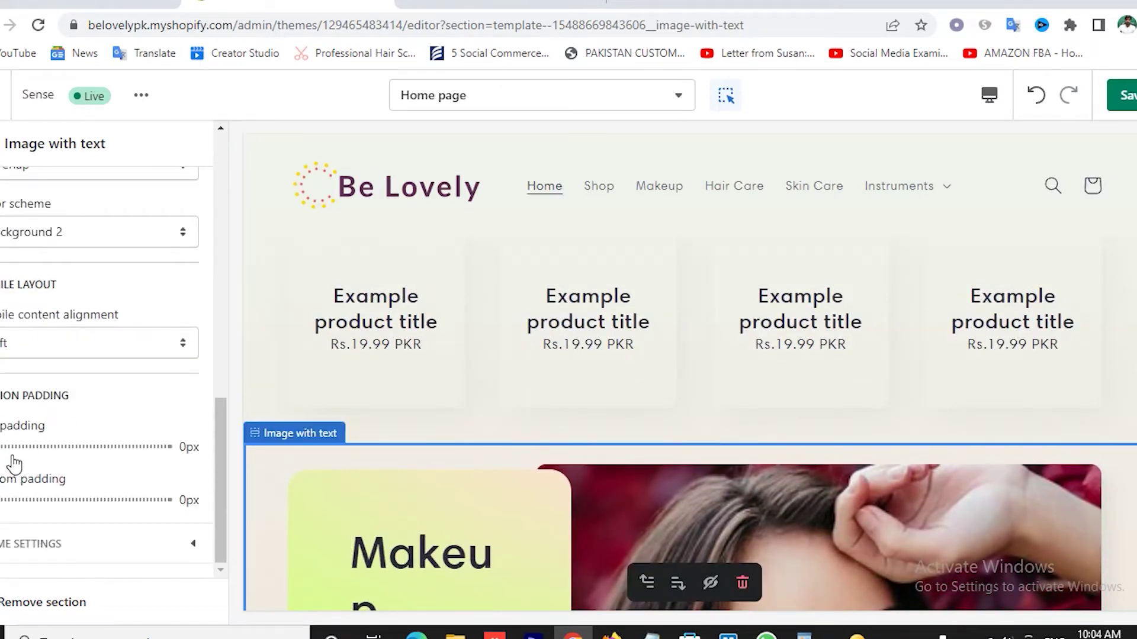
pyautogui.moveTo(5, 447)
pyautogui.mouseDown()
pyautogui.moveTo(31, 448)
pyautogui.moveTo(6, 447)
pyautogui.mouseUp()
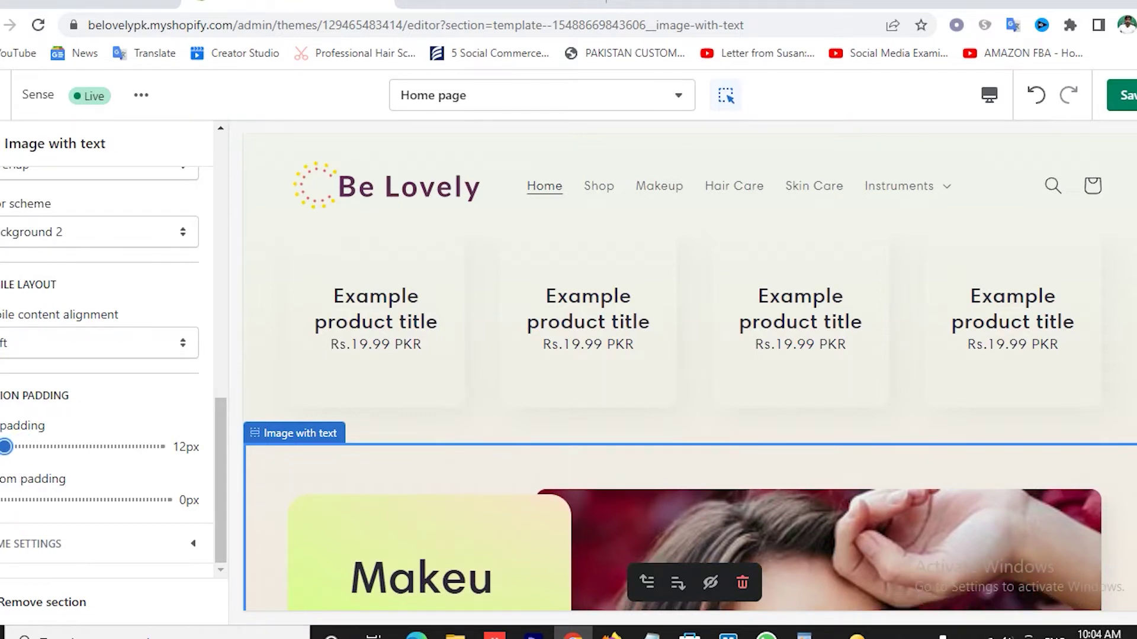
pyautogui.click(4, 501)
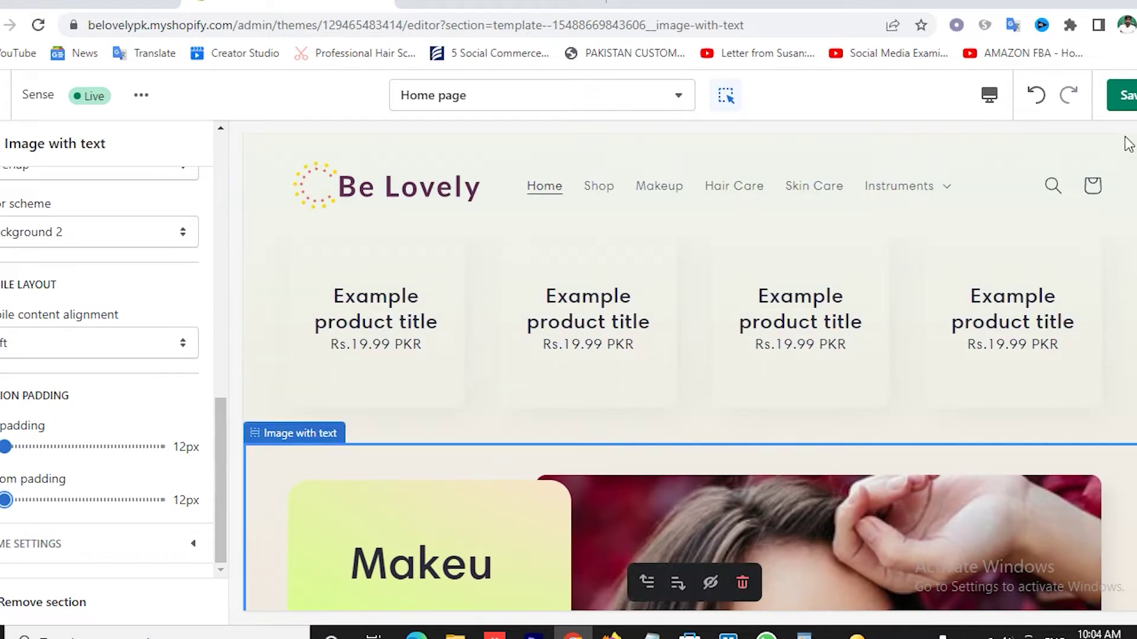
# - Save the theme changes and return to the section list
pyautogui.click(1128, 98)
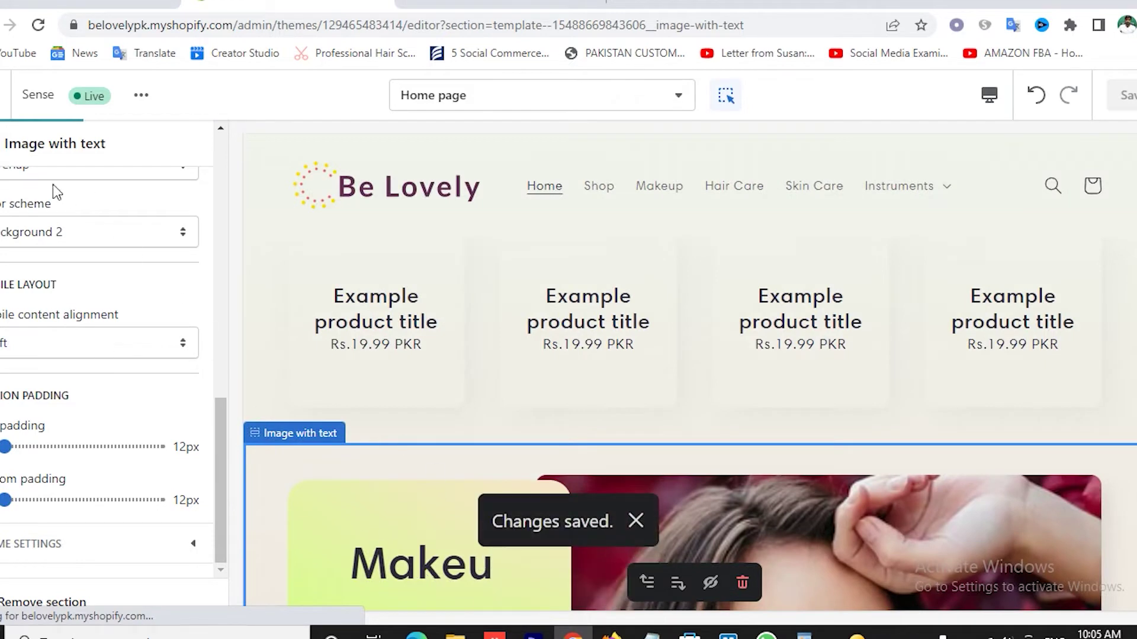
pyautogui.press('Escape')
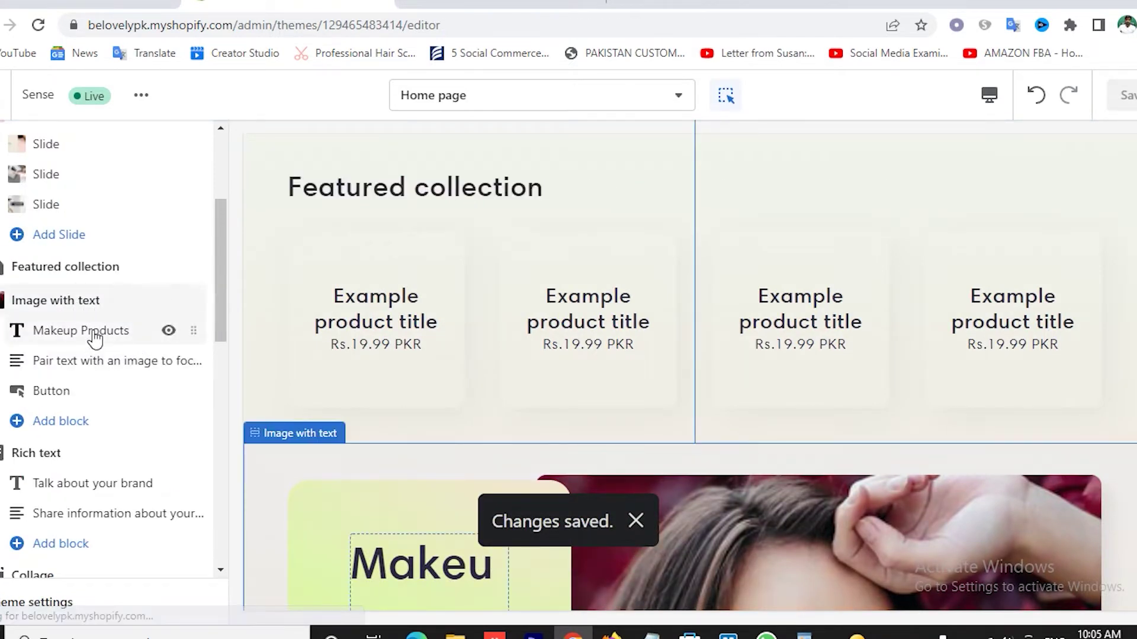
pyautogui.click(94, 332)
pyautogui.press('Escape')
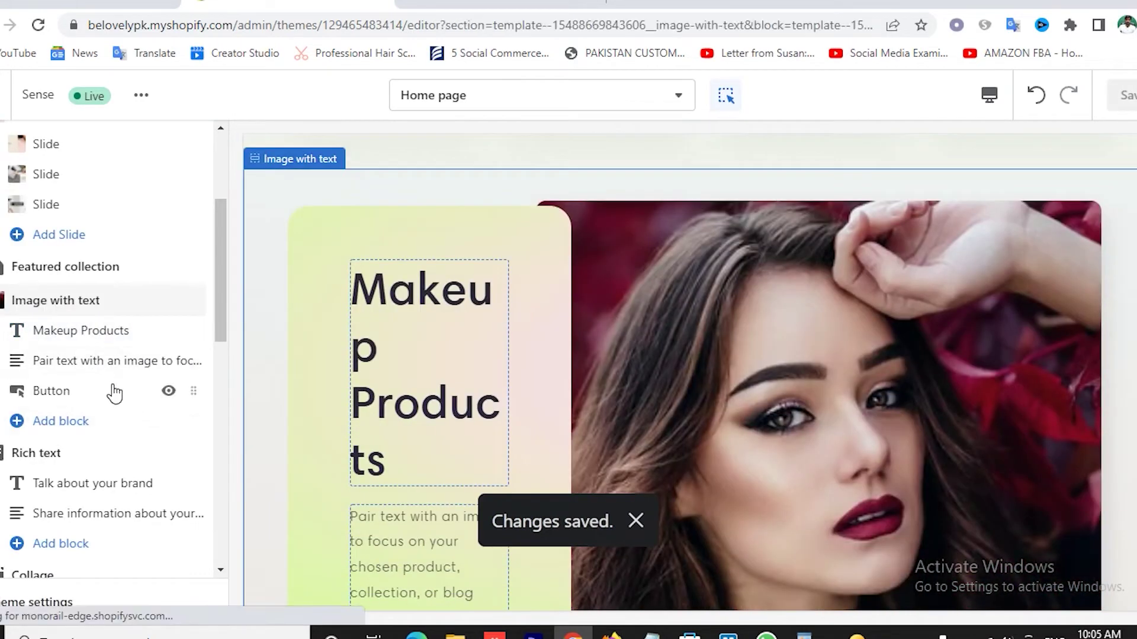
# - Keep the Makeup Products heading size at Medium
pyautogui.click(90, 382)
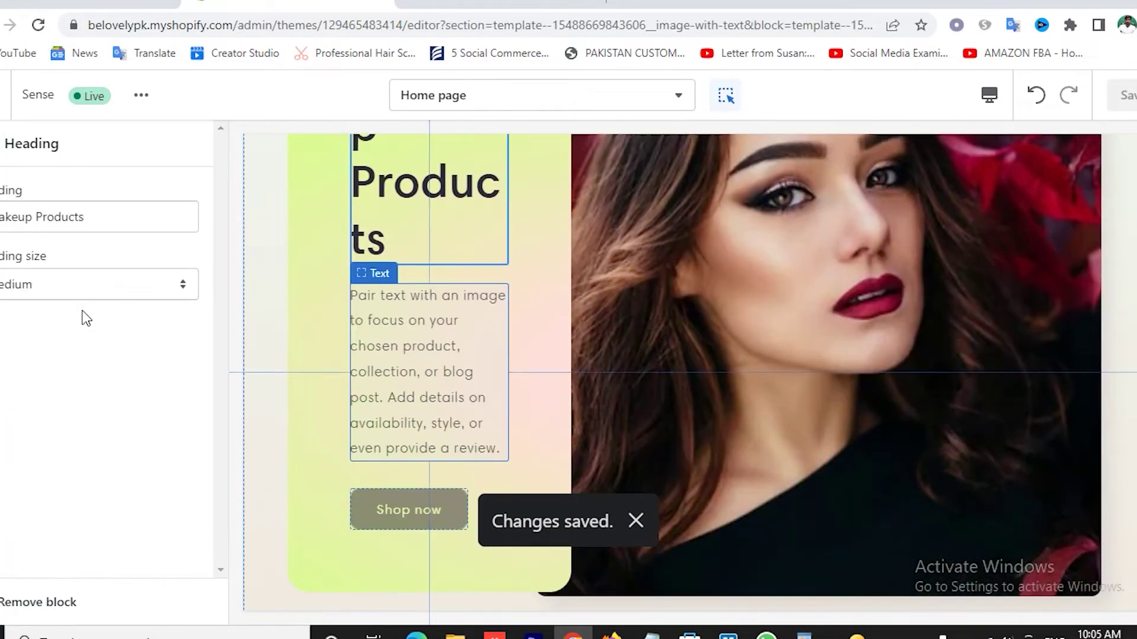
pyautogui.click(69, 293)
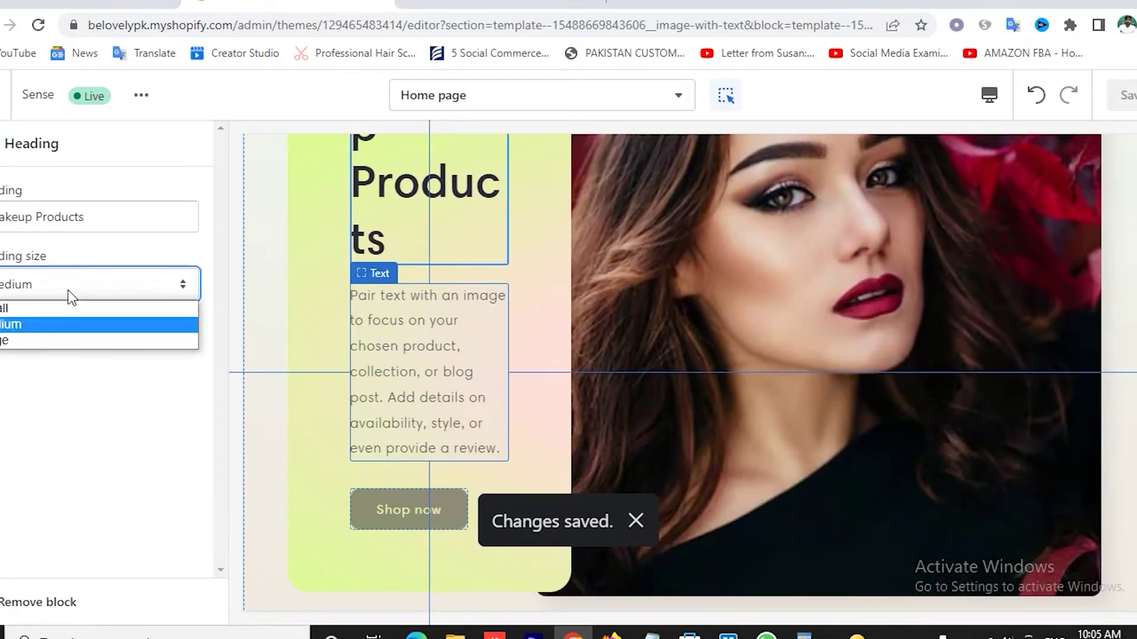
pyautogui.click(16, 328)
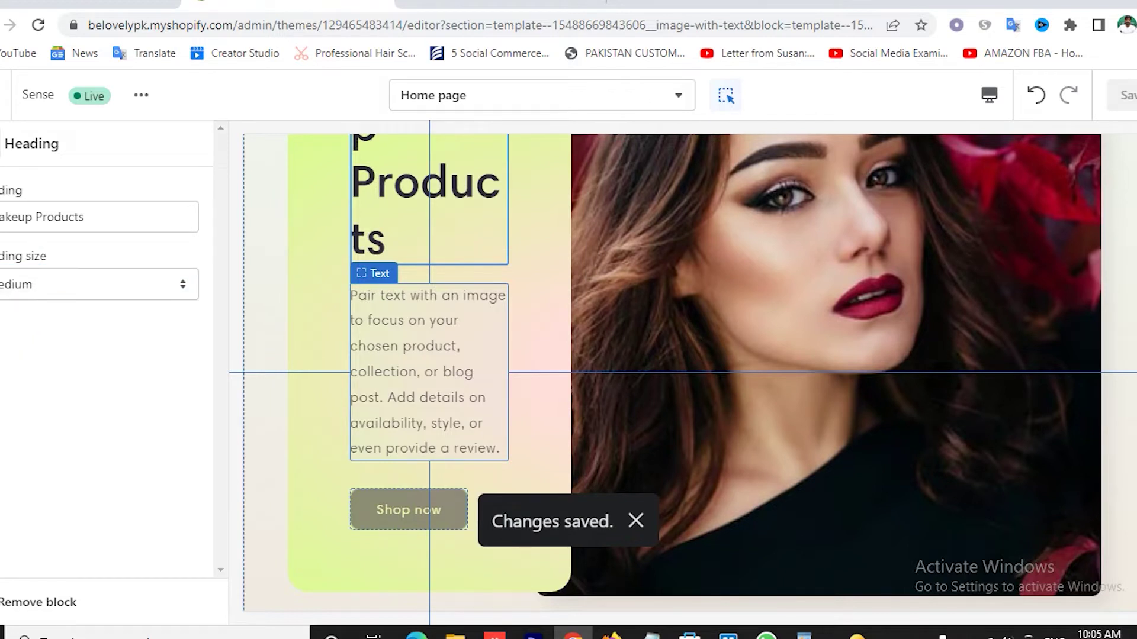
pyautogui.click(1, 143)
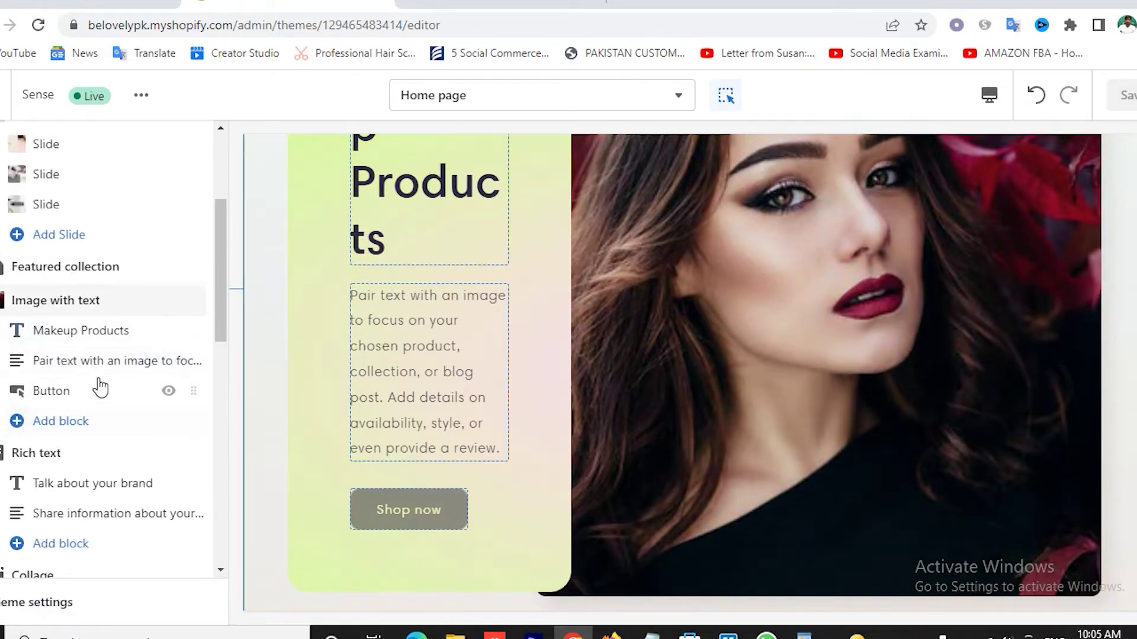
# - Open the paragraph Text block's content, then switch to the WordPad store copy
pyautogui.click(91, 363)
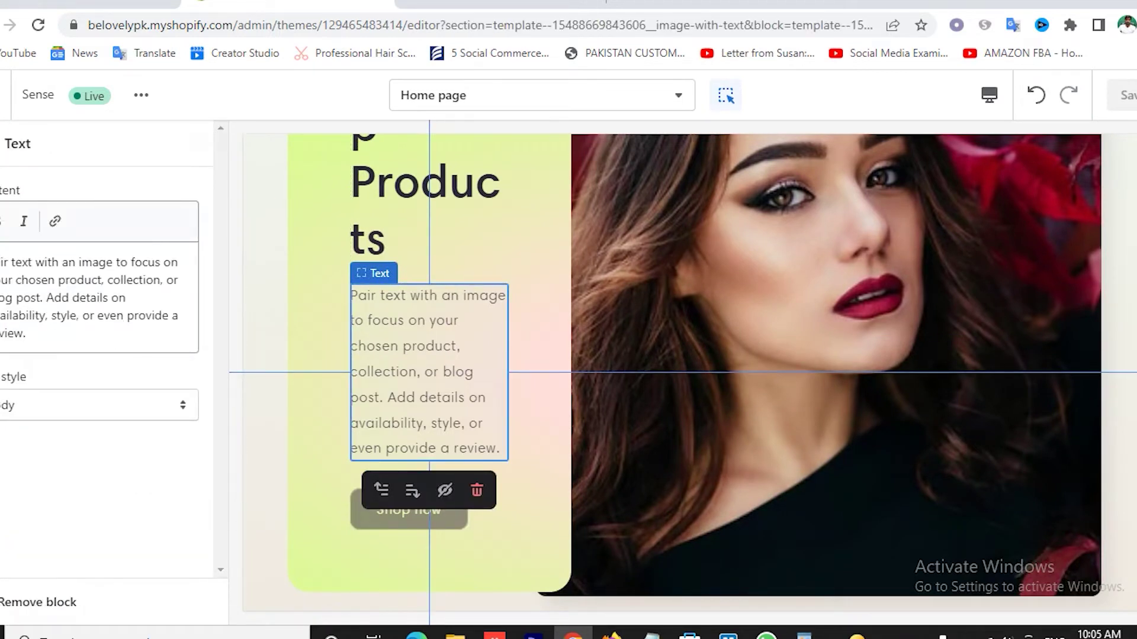
pyautogui.hotkey('ctrl', 'a')
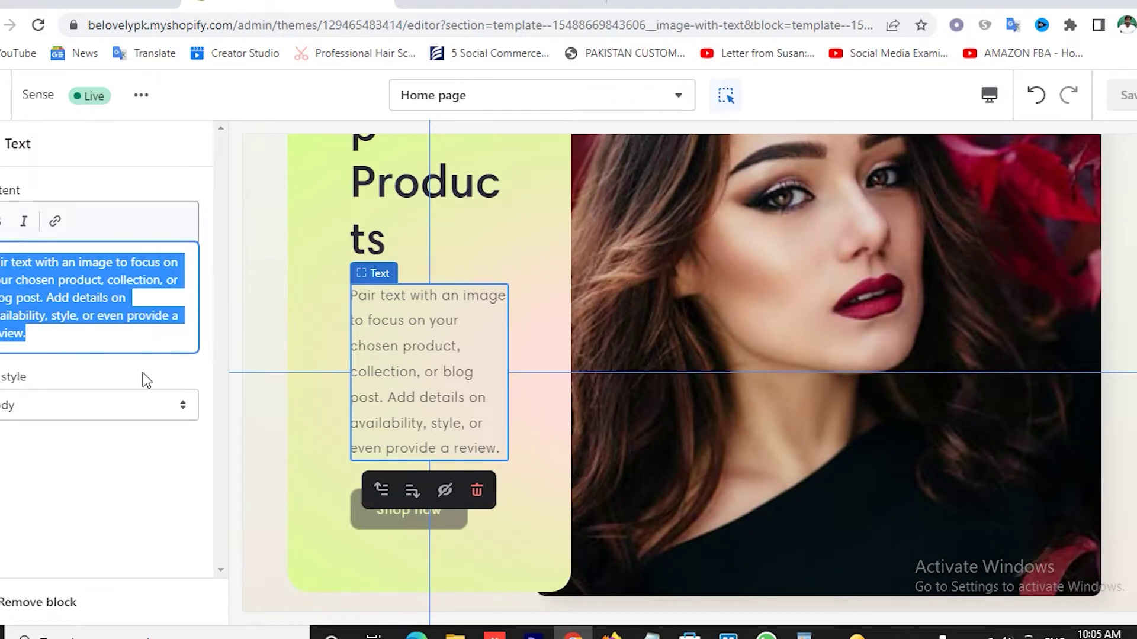
pyautogui.click(120, 345)
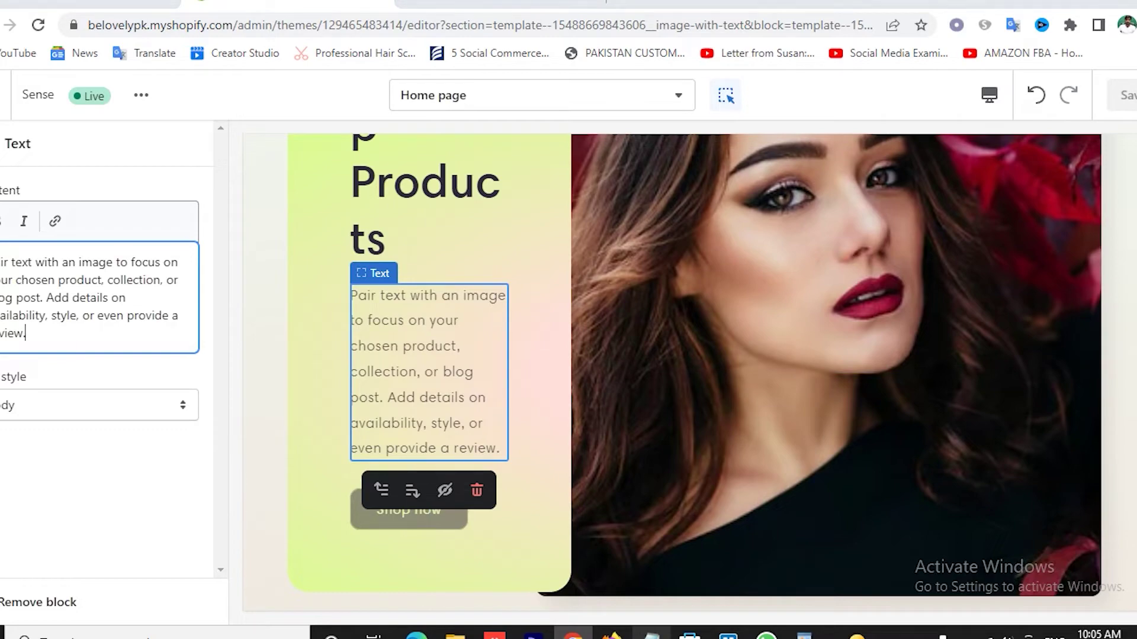
pyautogui.hotkey('alt', 'Tab')
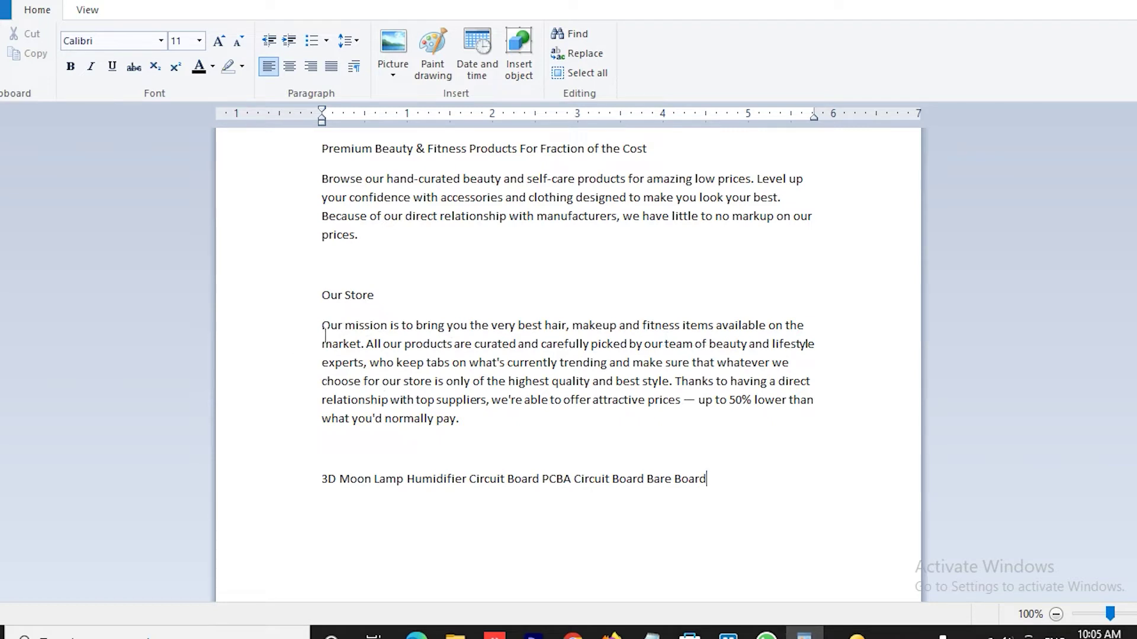
# - Copy the WordPad text from 'Our mission' to 'lifestyle experts' and return to the theme editor
pyautogui.moveTo(323, 327); pyautogui.dragTo(371, 367)
pyautogui.hotkey('ctrl', 'c')
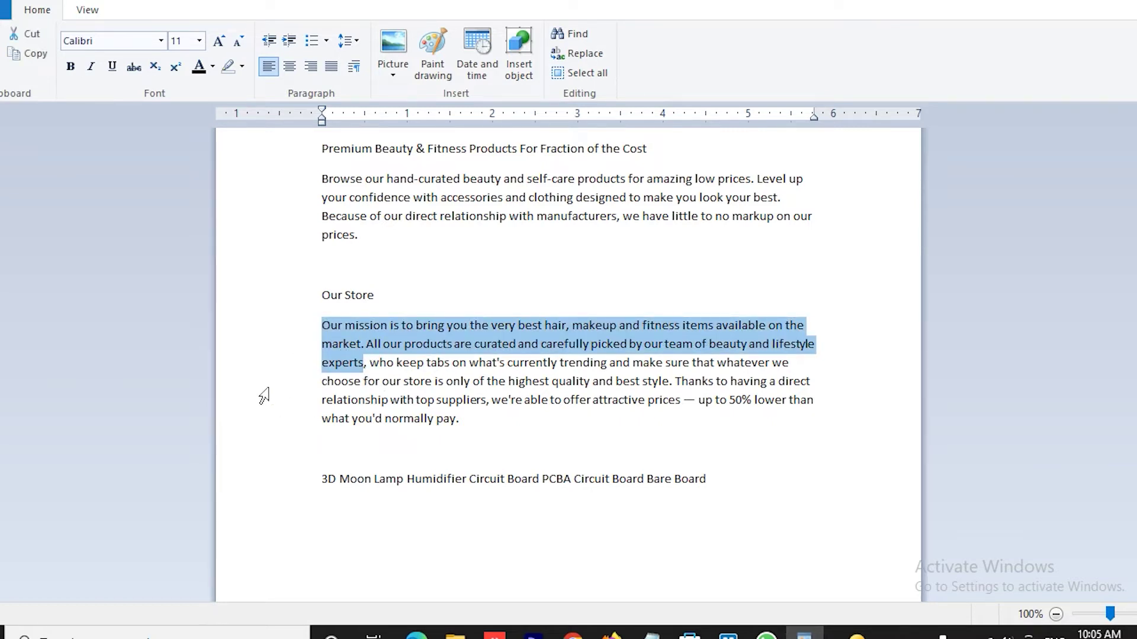
pyautogui.click(573, 632)
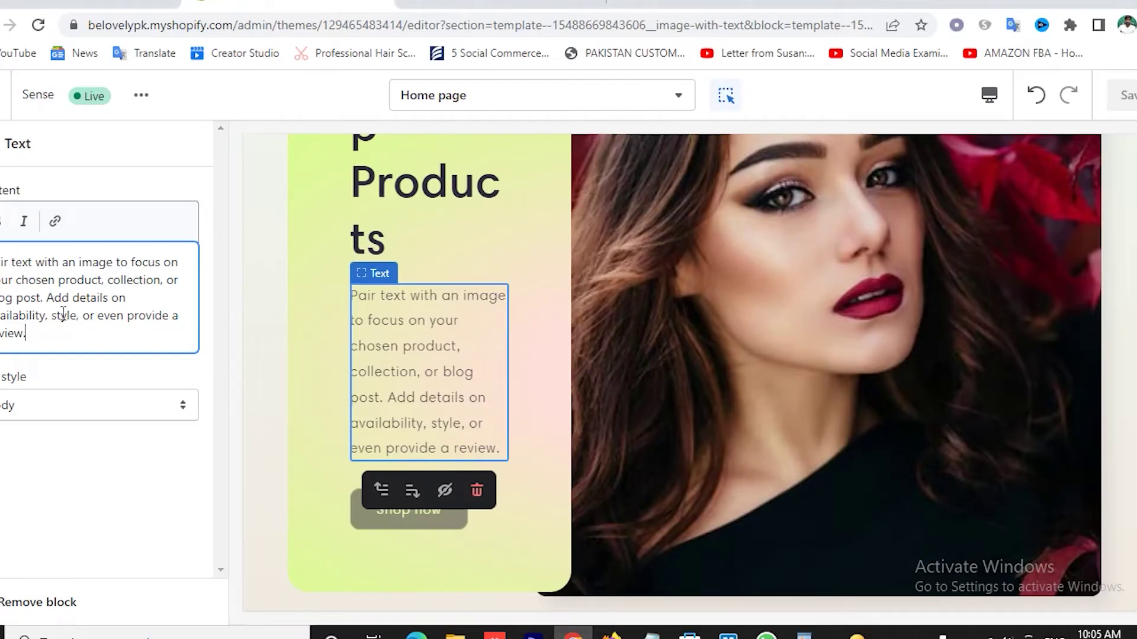
# - Replace the placeholder paragraph with the pasted mission text, keeping the Body text style
pyautogui.hotkey('ctrl', 'a')
pyautogui.hotkey('ctrl', 'v')
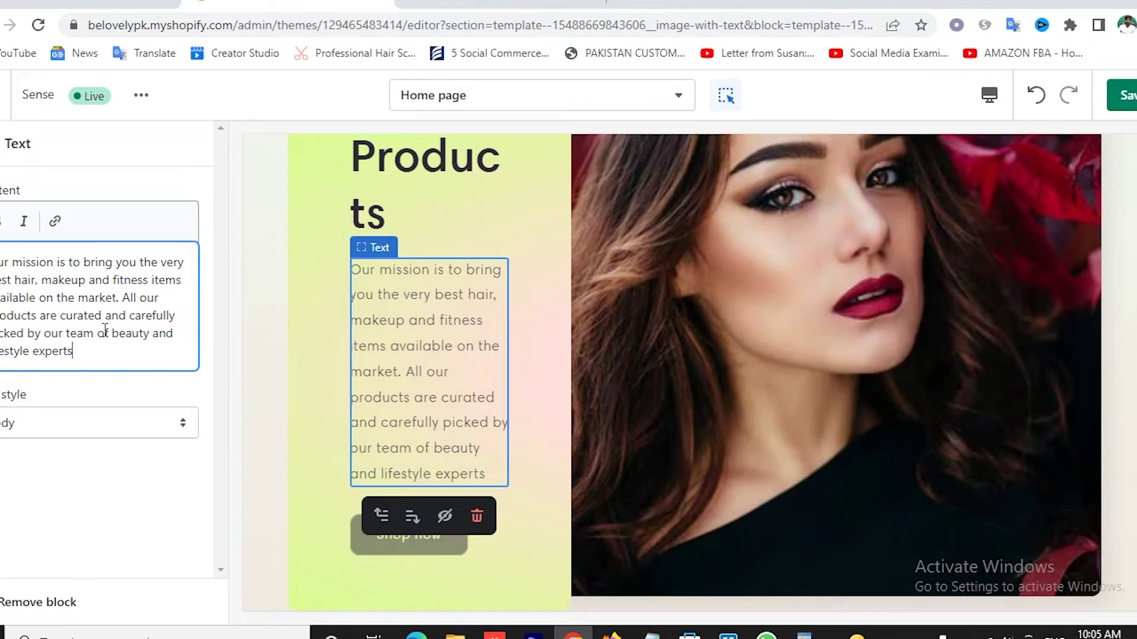
pyautogui.click(33, 432)
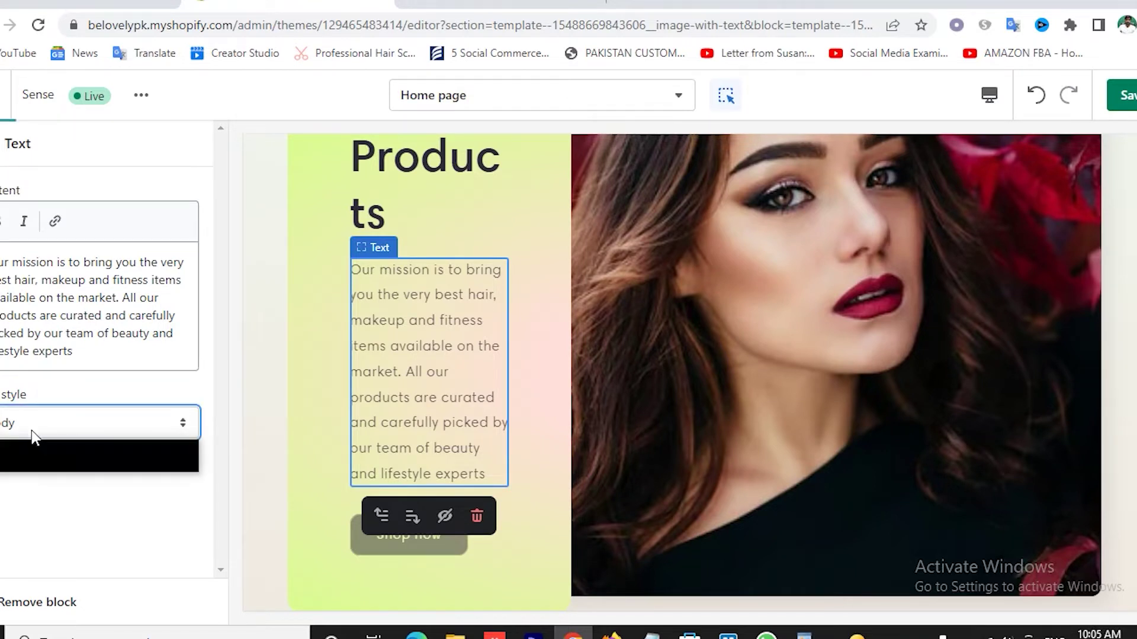
pyautogui.click(38, 503)
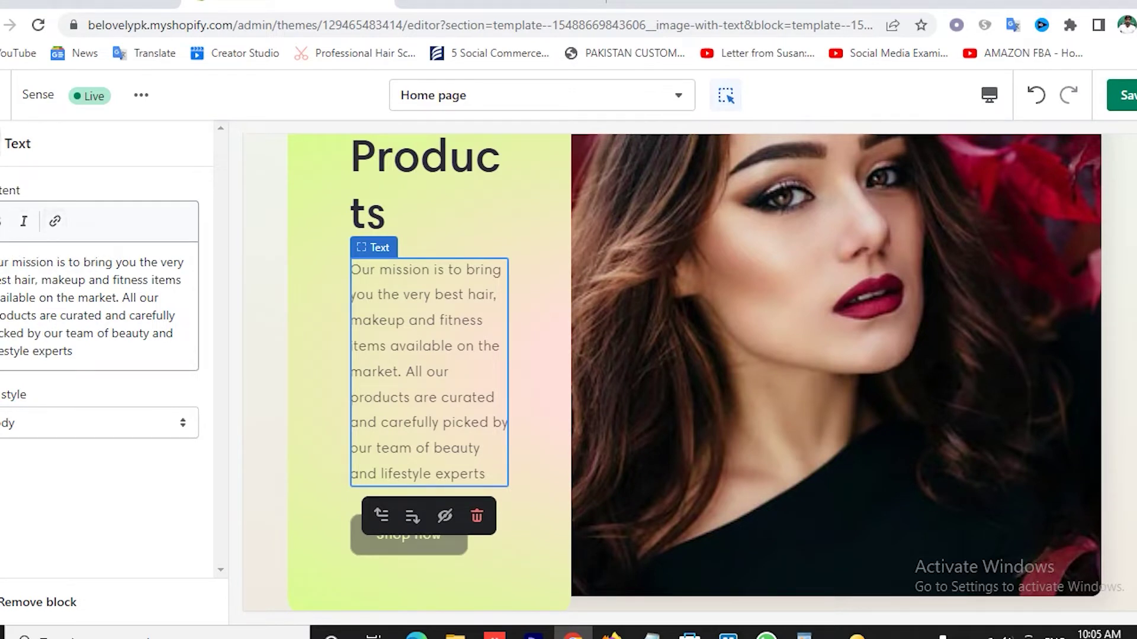
pyautogui.click(2, 143)
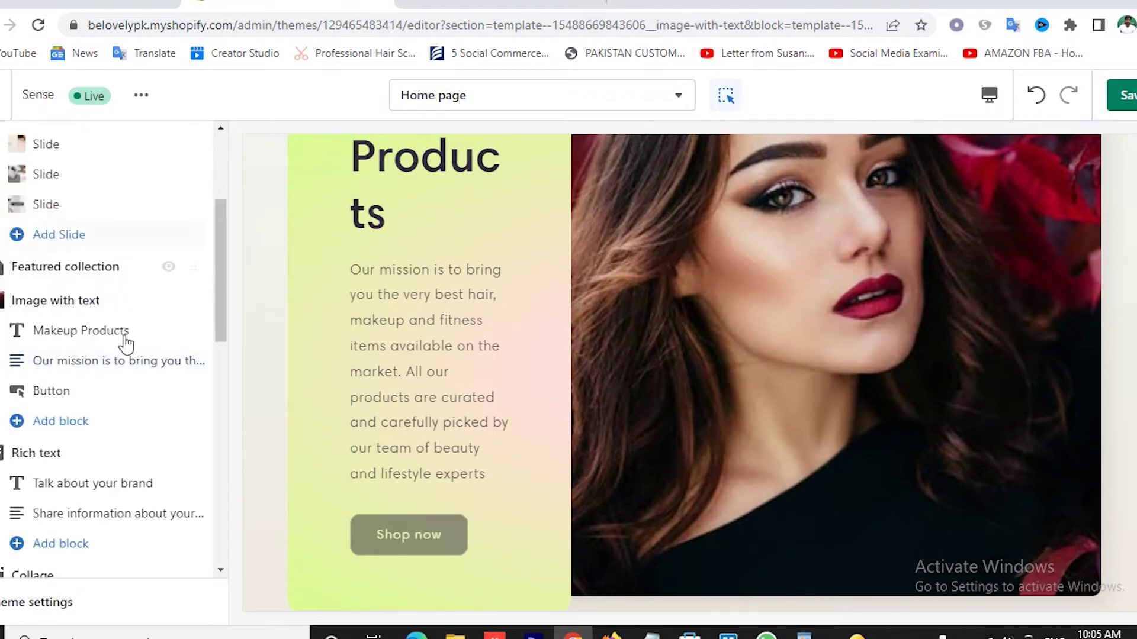
# - Set the Shop now button's link to Collections › Makeup
pyautogui.click(51, 392)
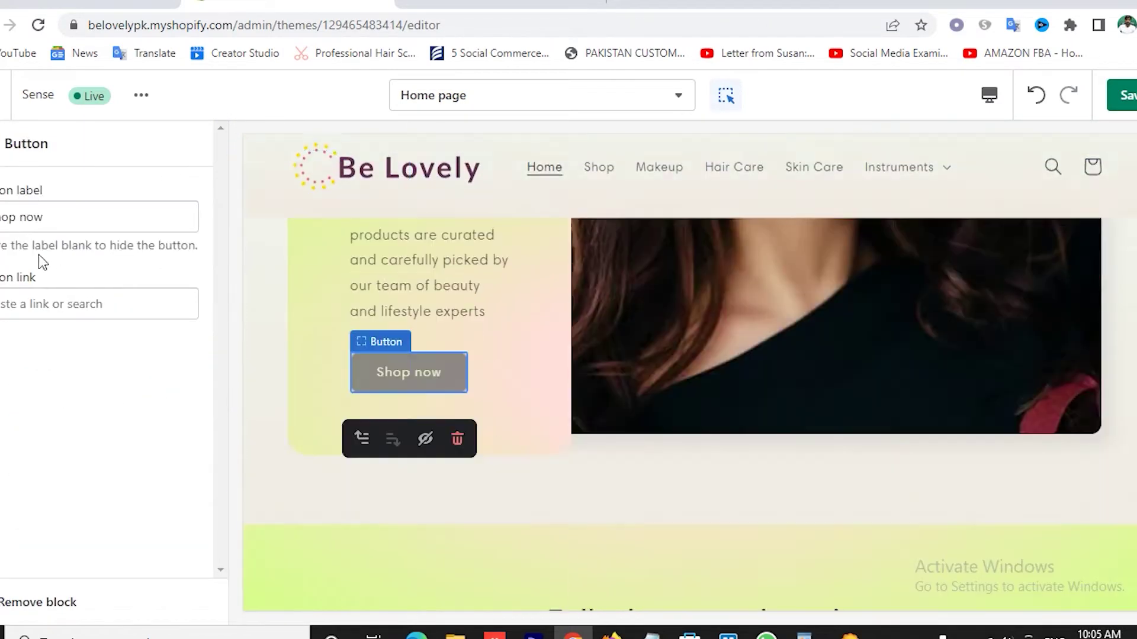
pyautogui.click(31, 304)
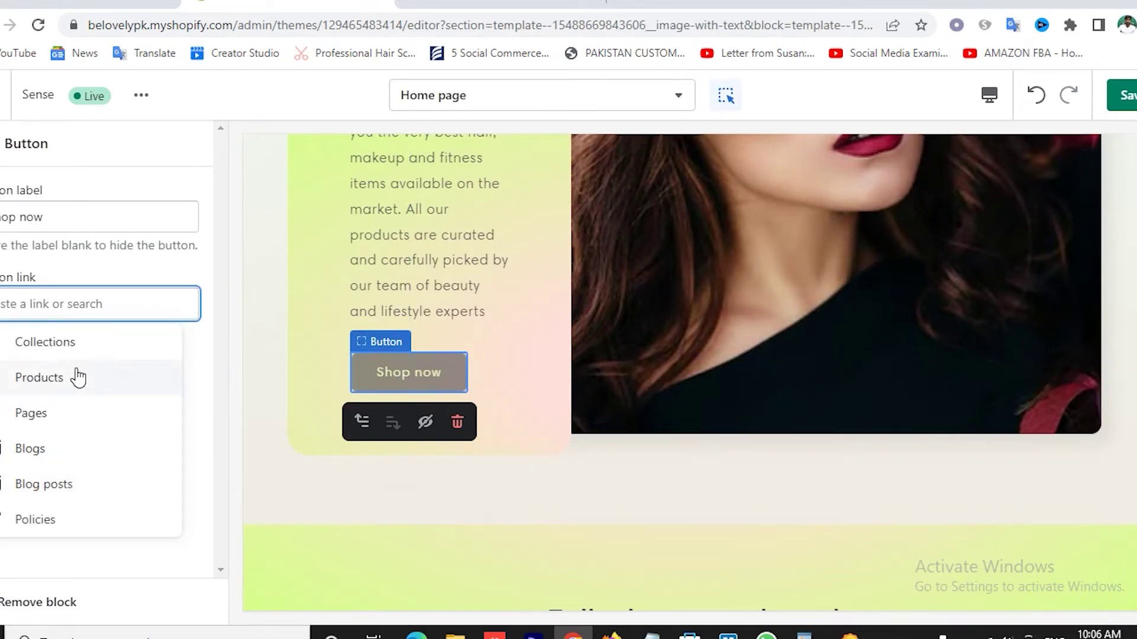
pyautogui.click(71, 350)
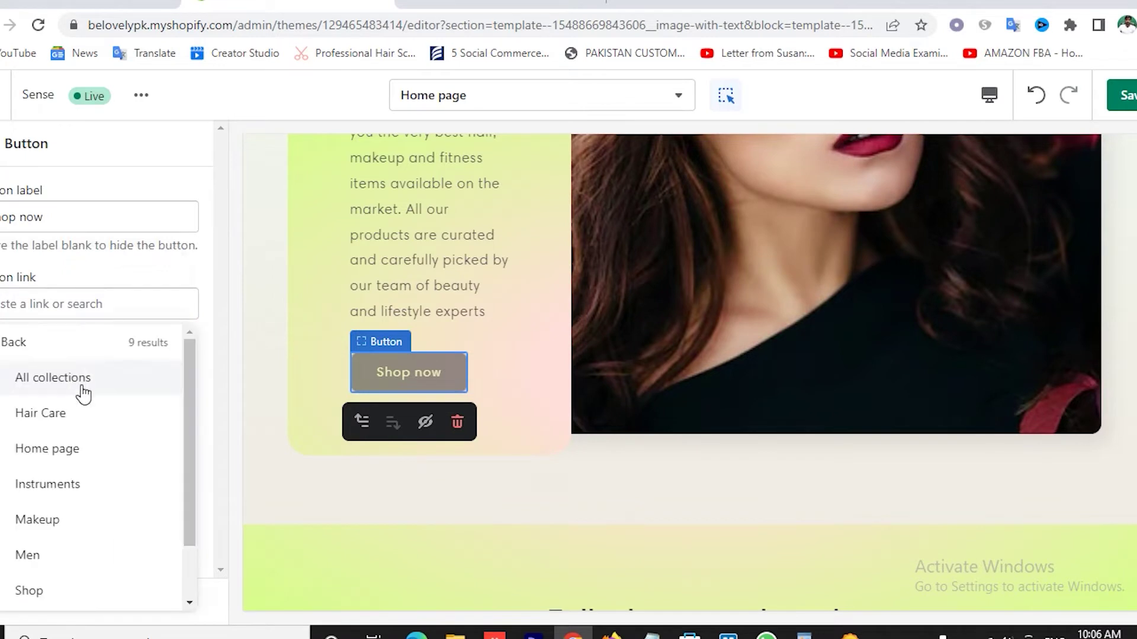
pyautogui.click(33, 530)
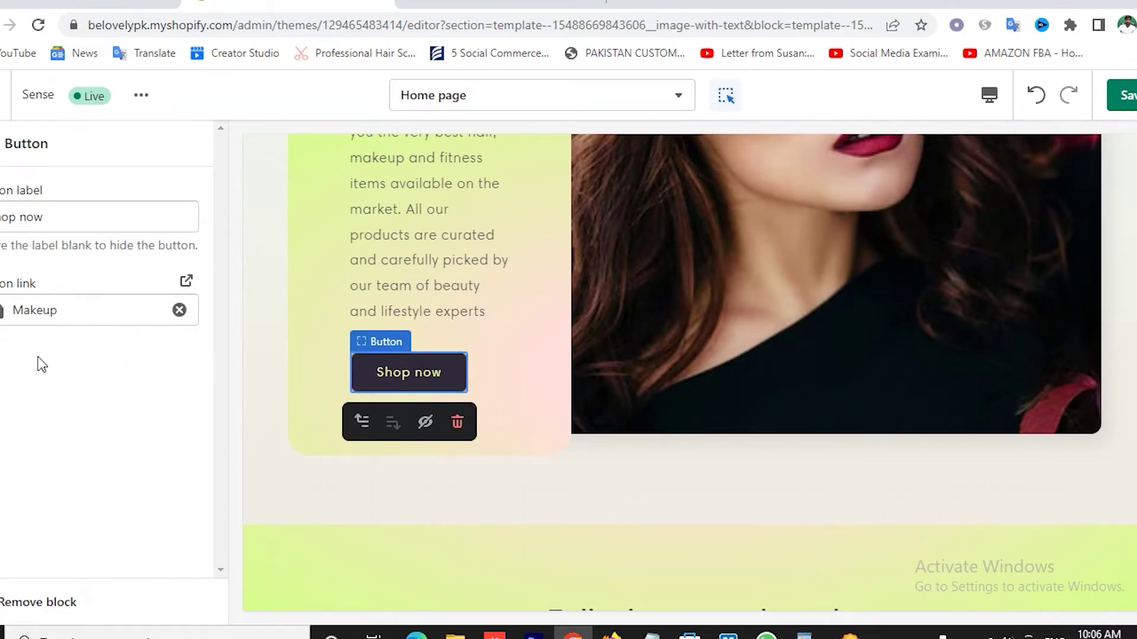
pyautogui.click(1, 144)
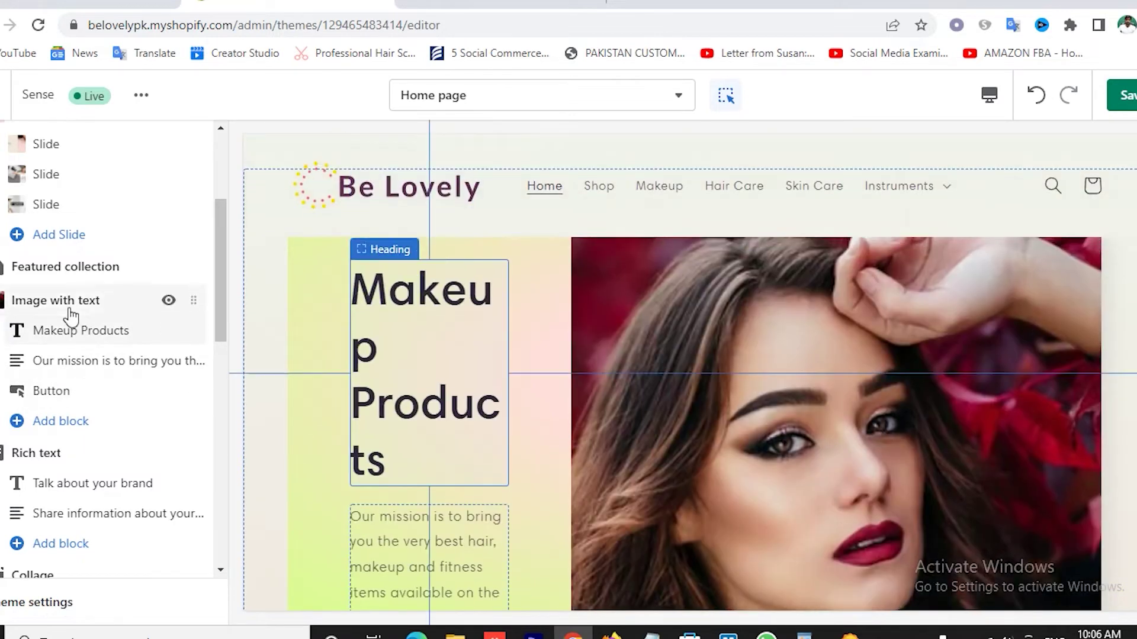
# - Change the Image with text section's colour scheme to Accent 2, dark purple with white text
pyautogui.click(70, 308)
pyautogui.scroll(-9, 178, 453)
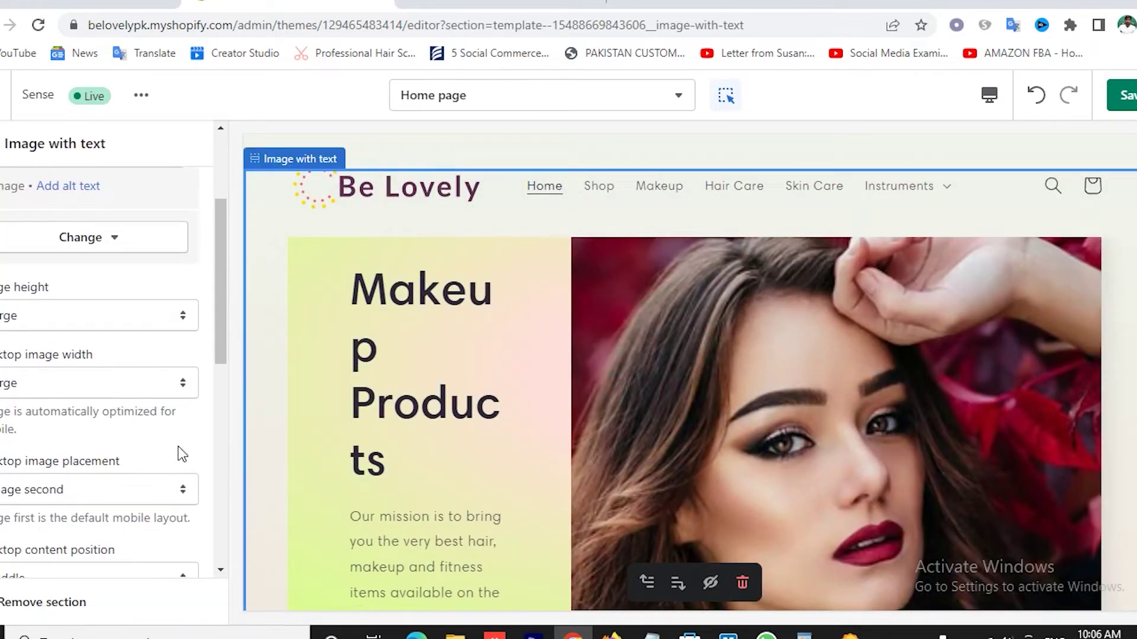
pyautogui.click(89, 336)
pyautogui.click(57, 366)
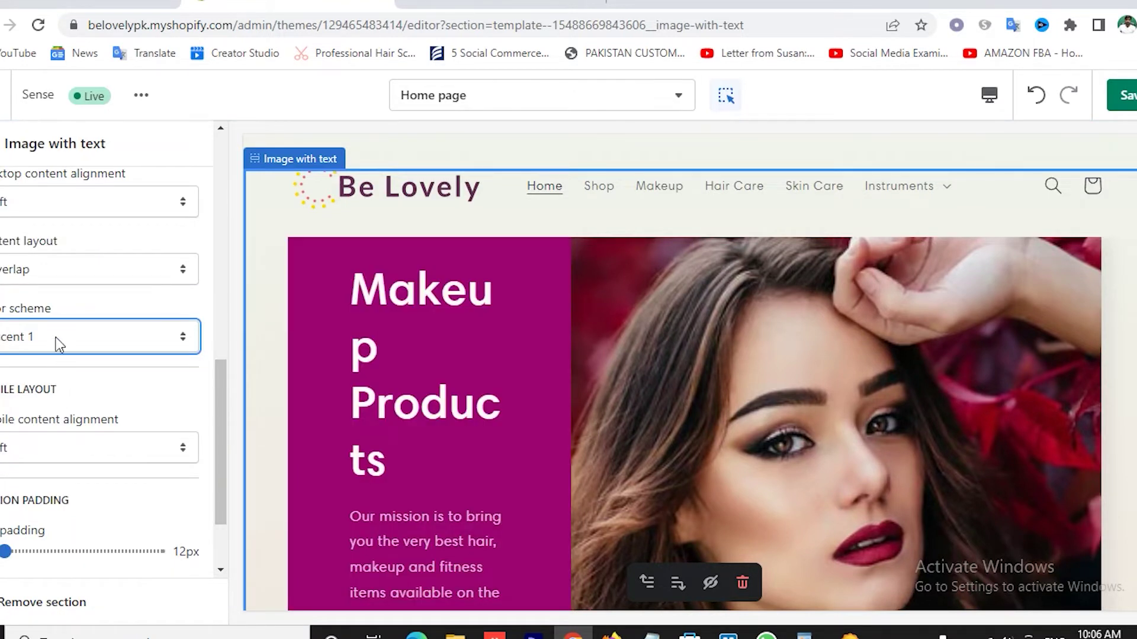
pyautogui.click(57, 346)
pyautogui.click(51, 379)
pyautogui.scroll(15, 470, 450)
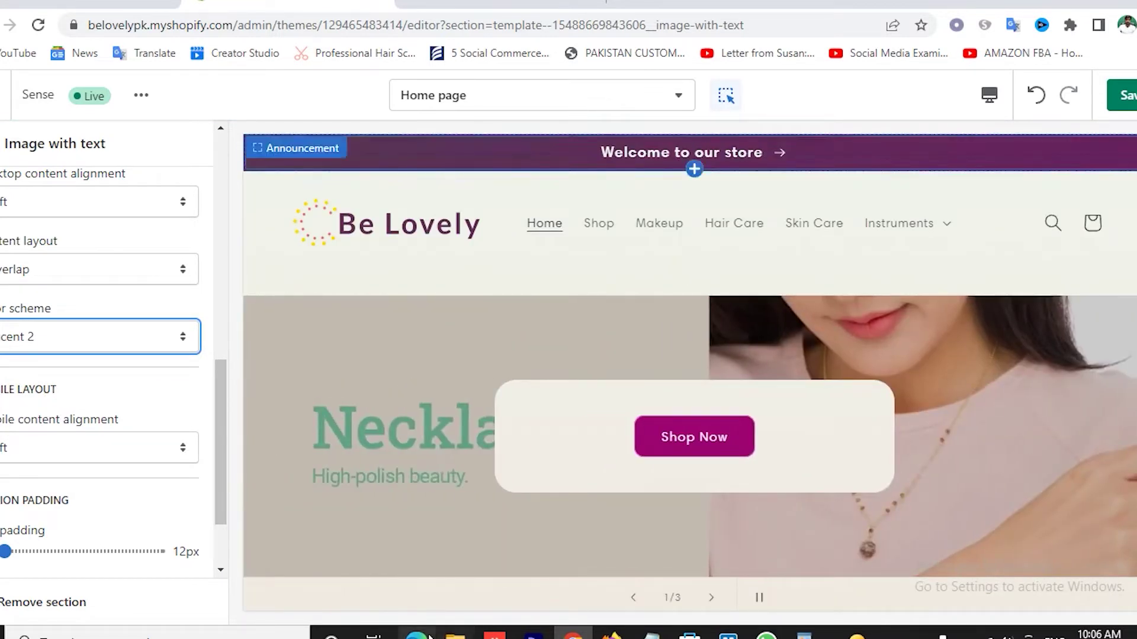
pyautogui.scroll(-15, 464, 499)
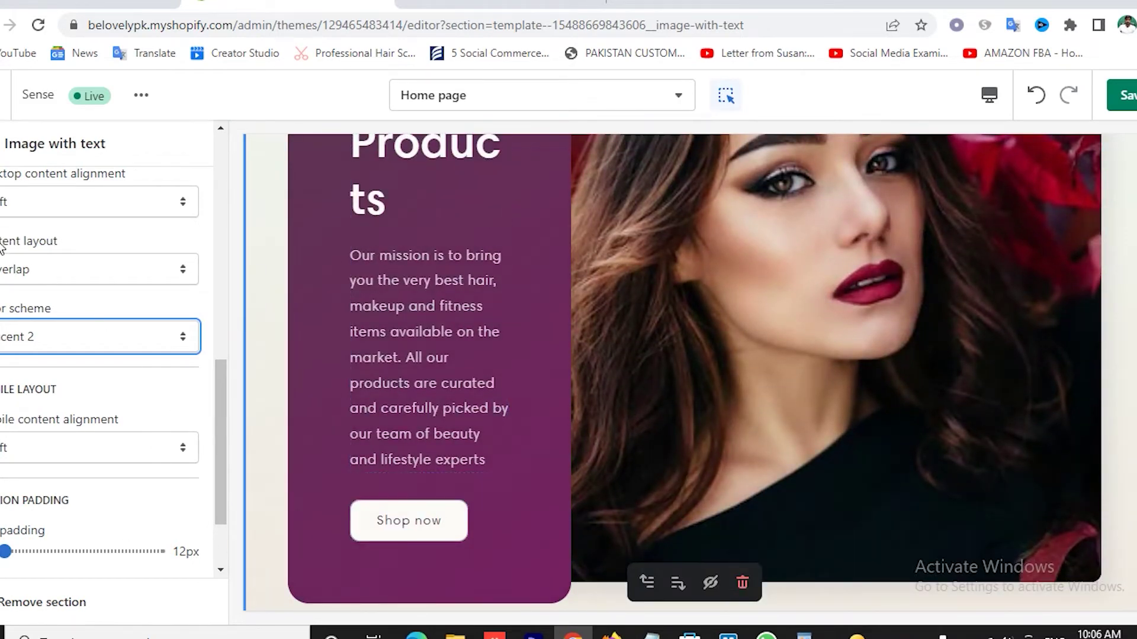
pyautogui.click(2, 143)
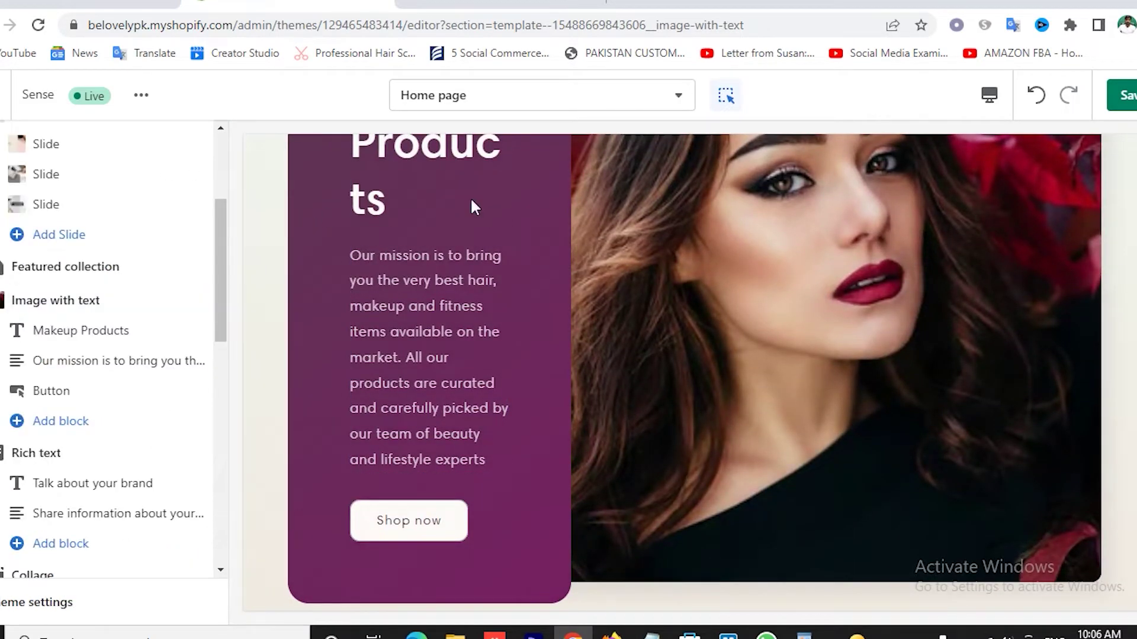
# - Save the theme and view the live storefront home page
pyautogui.click(1119, 97)
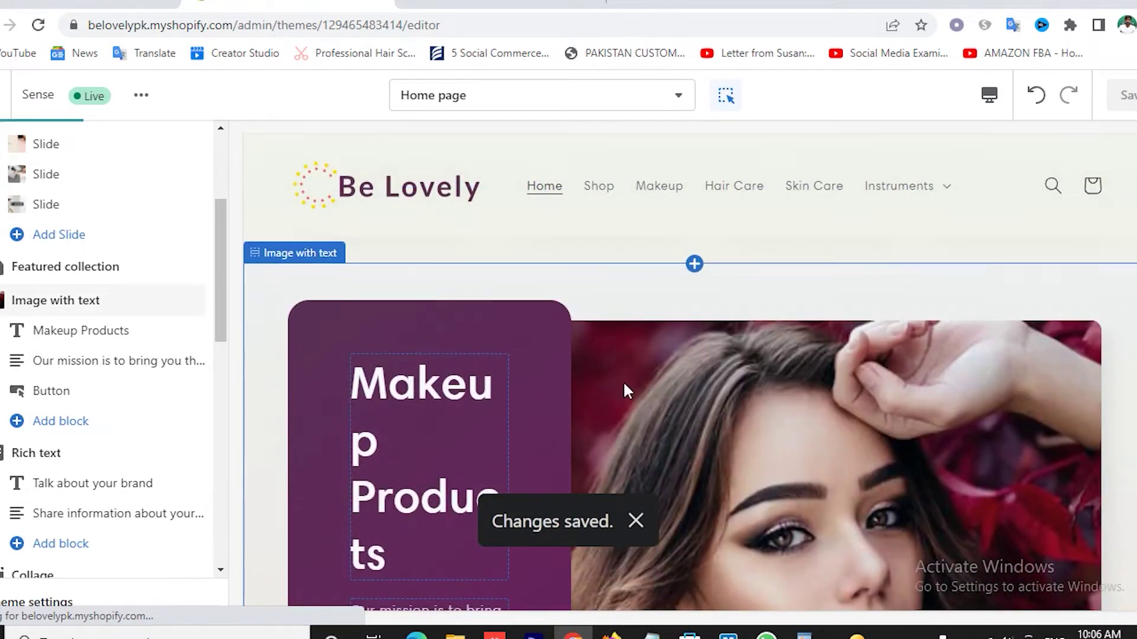
pyautogui.scroll(-2, 545, 468)
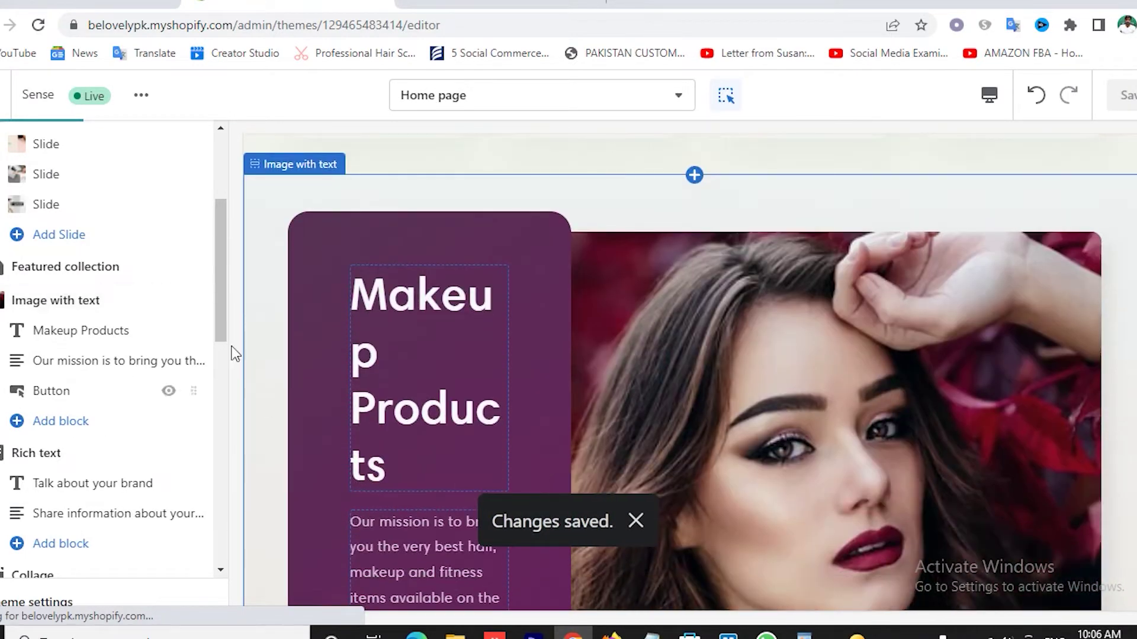
pyautogui.hotkey('ctrl', 'Tab')
pyautogui.scroll(10, 170, 207)
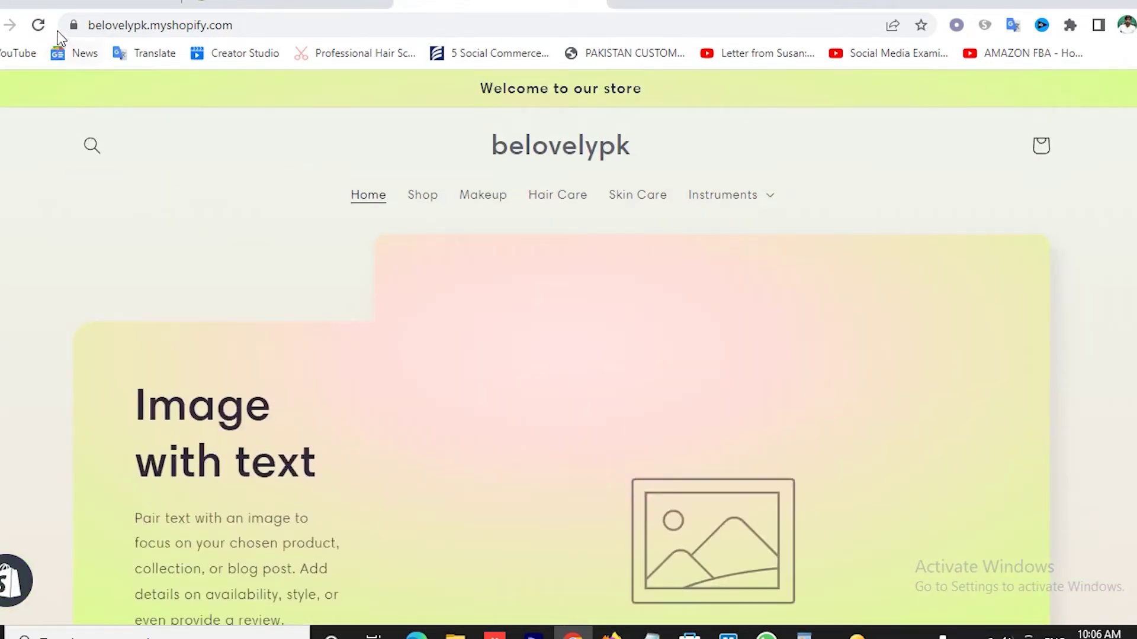
# - Reload the live storefront and check the purple Makeup Products section below Featured collection
pyautogui.click(38, 25)
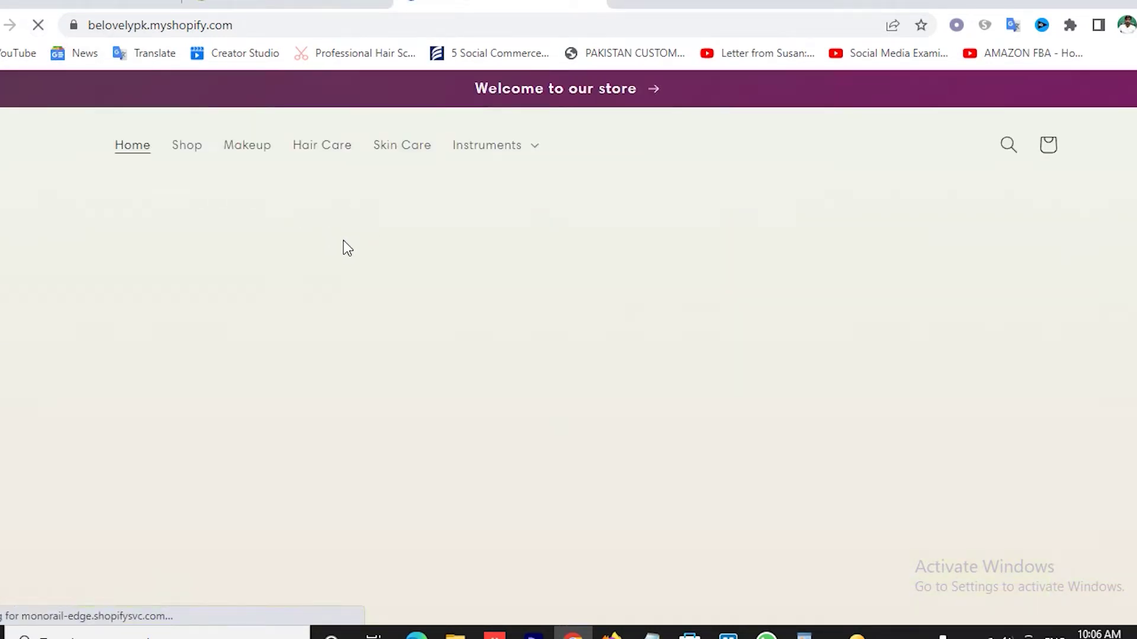
pyautogui.scroll(-12, 786, 315)
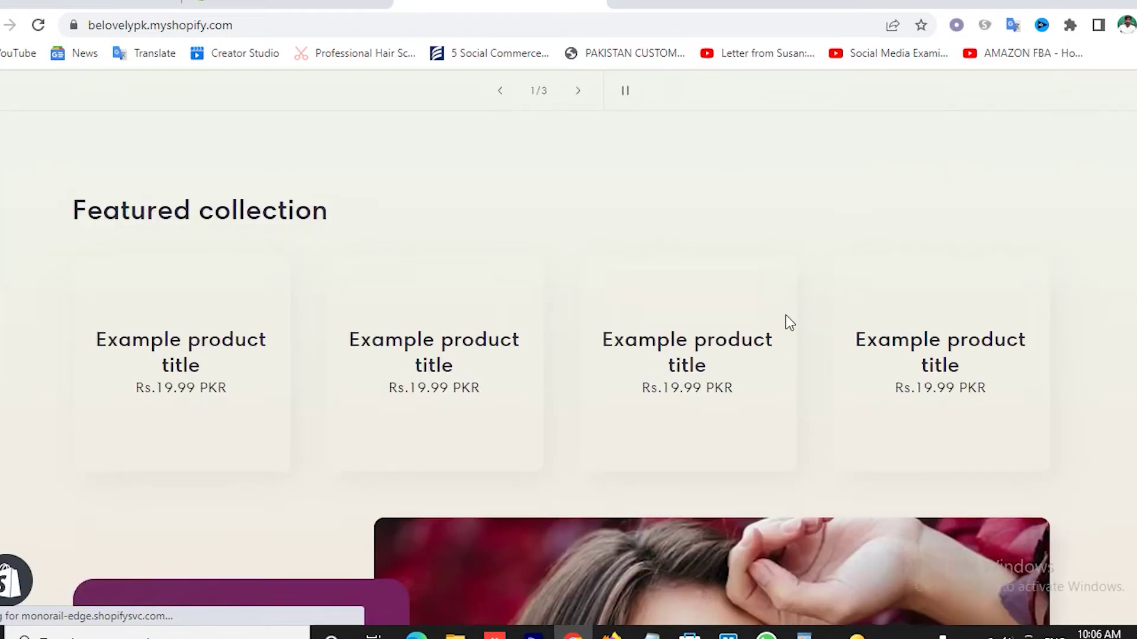
pyautogui.scroll(-3, 251, 229)
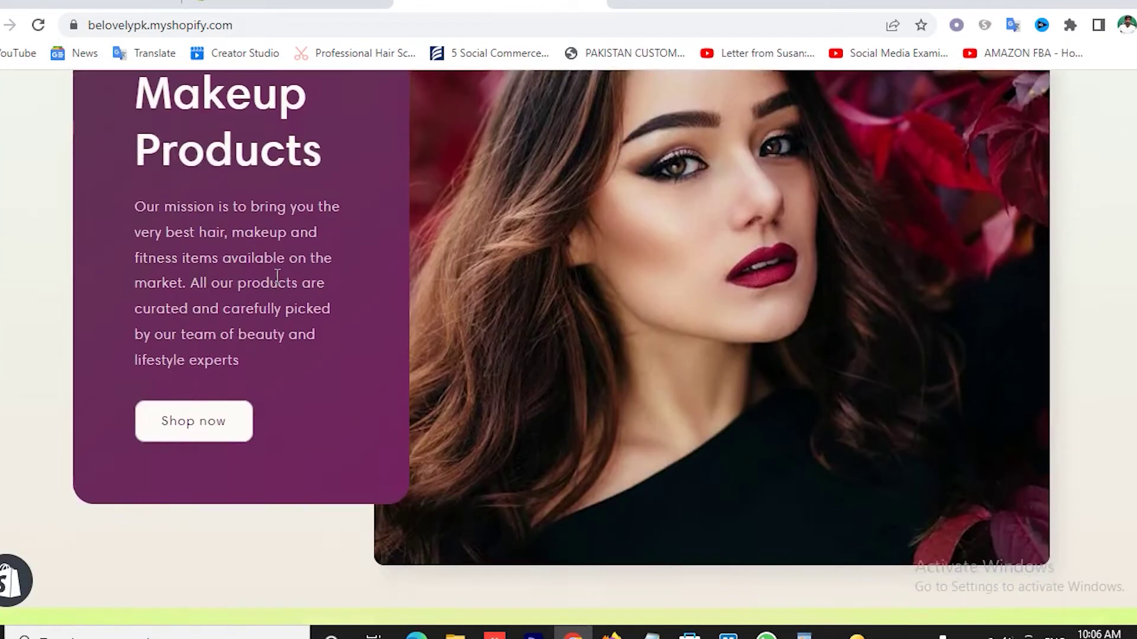
pyautogui.scroll(3, 797, 269)
pyautogui.scroll(6, 627, 355)
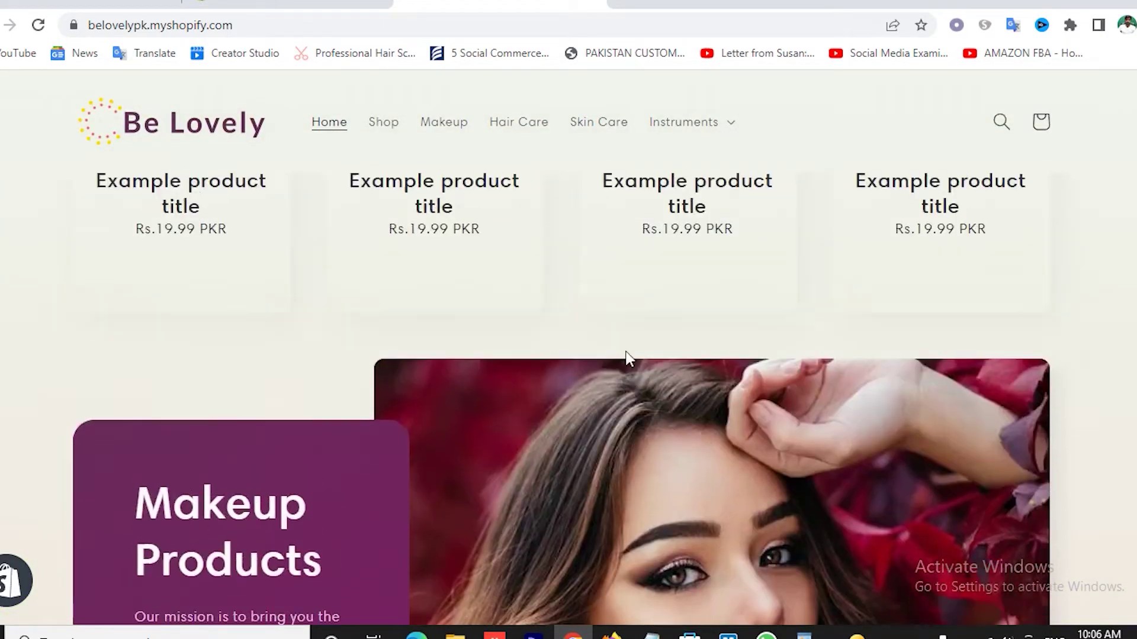
pyautogui.scroll(3, 393, 296)
pyautogui.scroll(1, 384, 310)
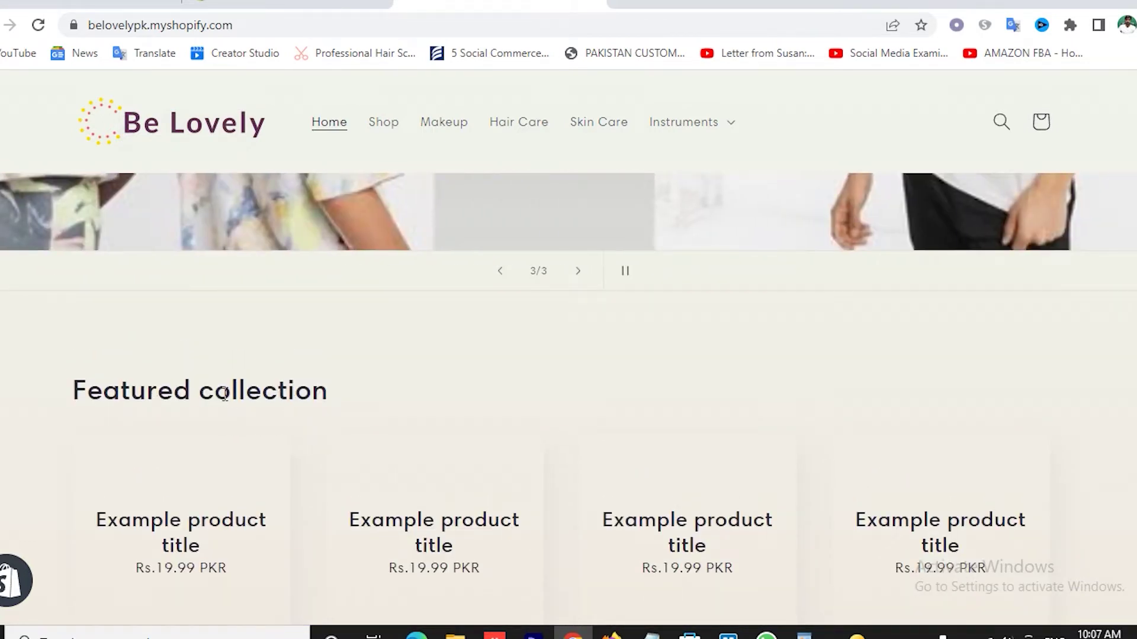
pyautogui.click(284, 4)
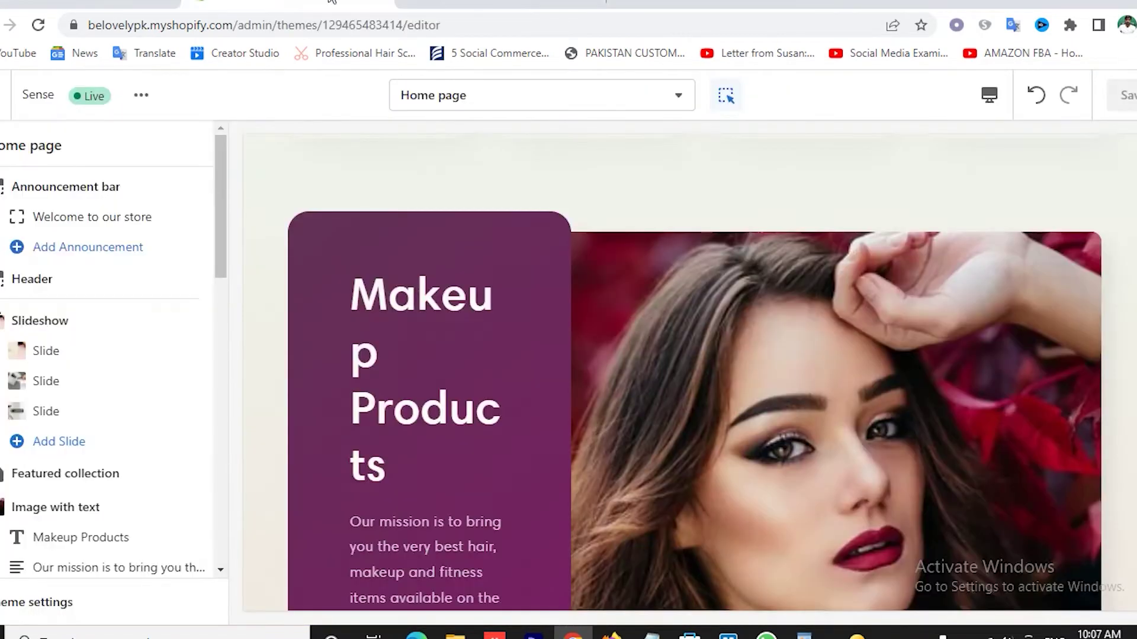
# - Change the Featured collection heading to 'Featured Products' and save
pyautogui.scroll(-3, 112, 379)
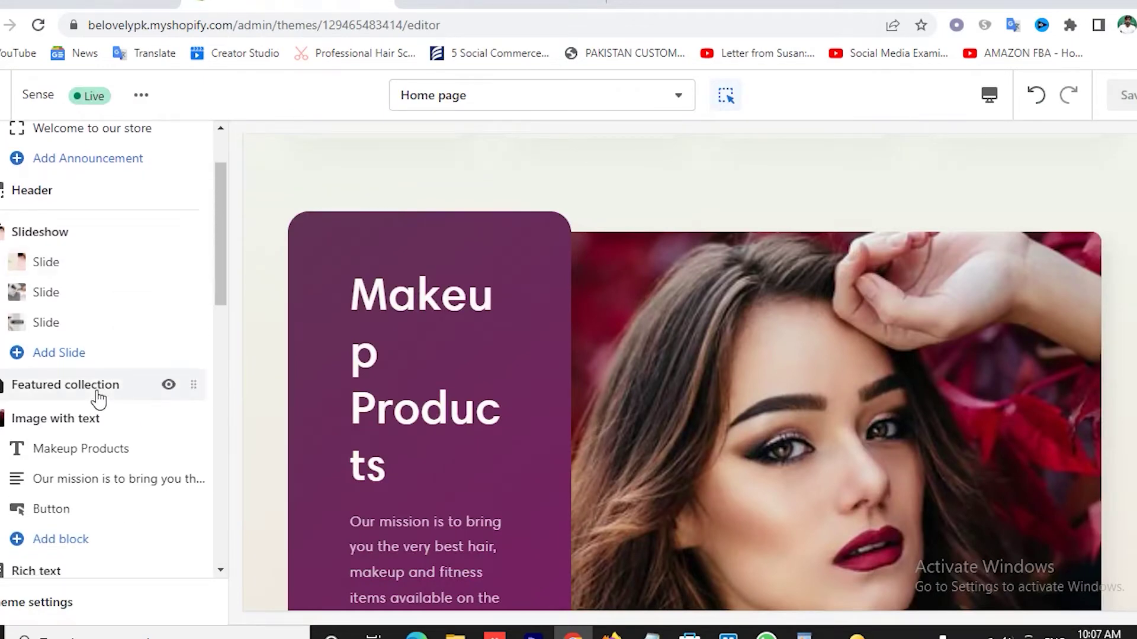
pyautogui.click(96, 385)
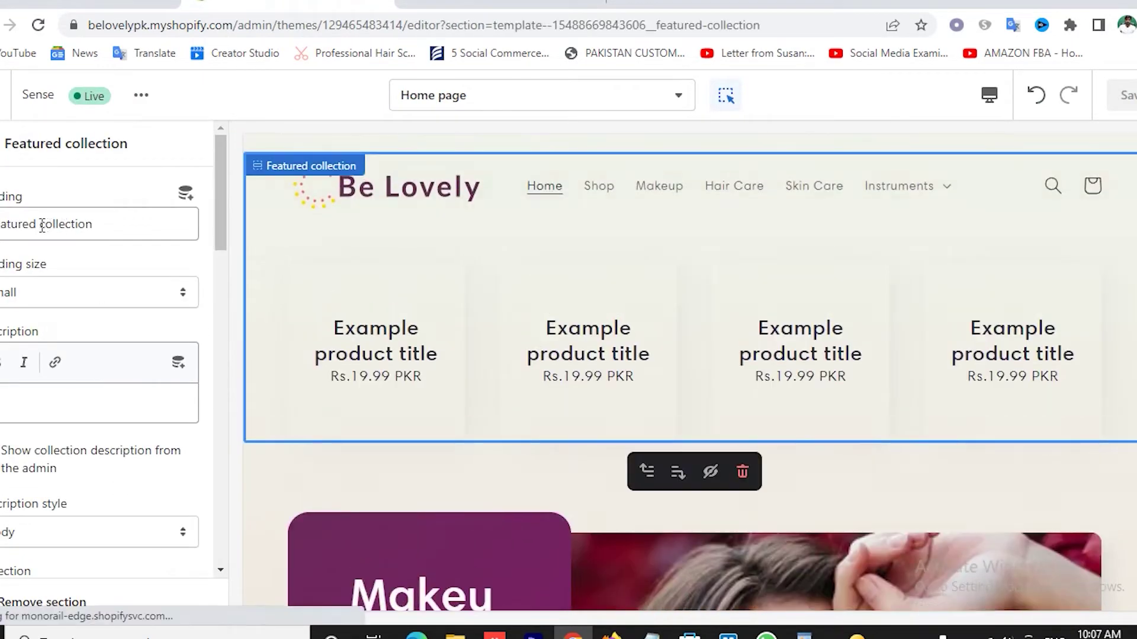
pyautogui.moveTo(41, 225); pyautogui.dragTo(123, 236)
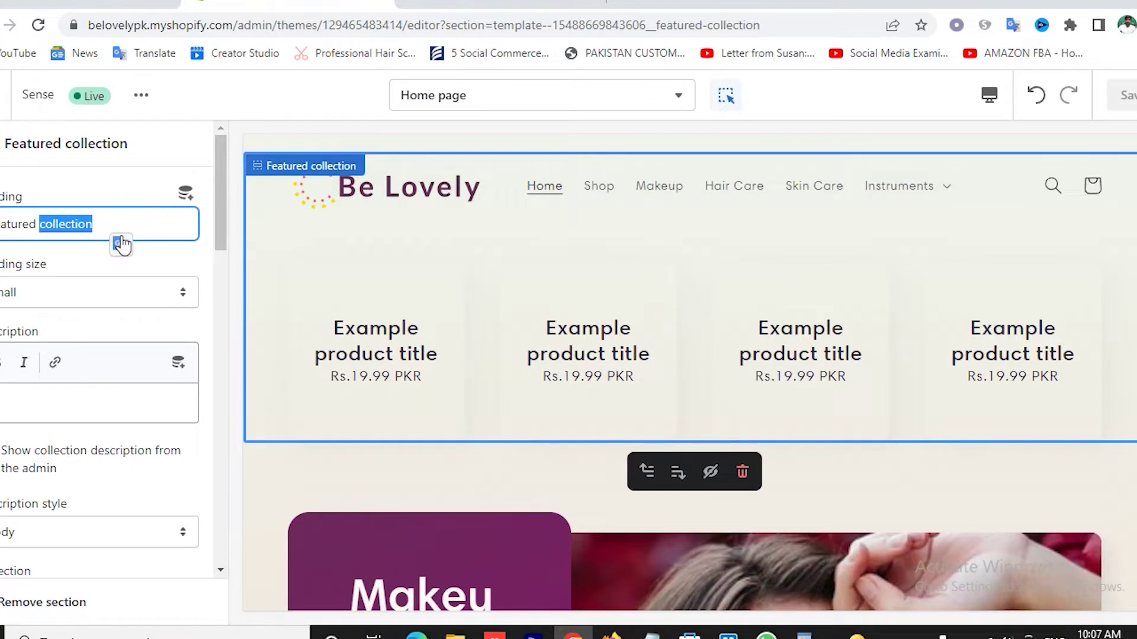
pyautogui.write('Products')
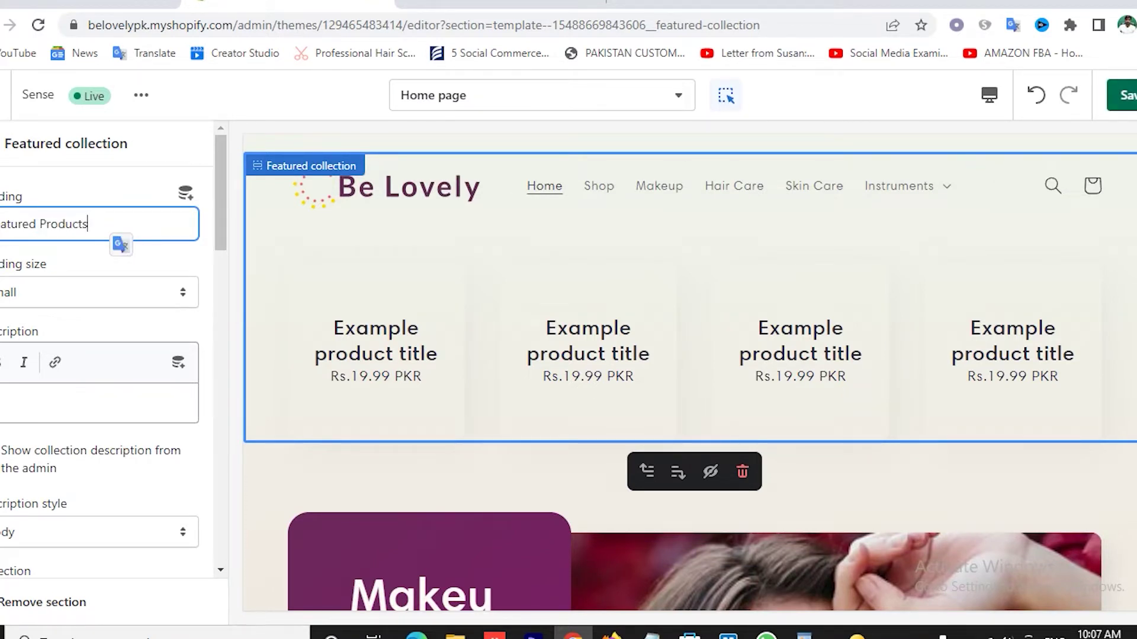
pyautogui.click(603, 255)
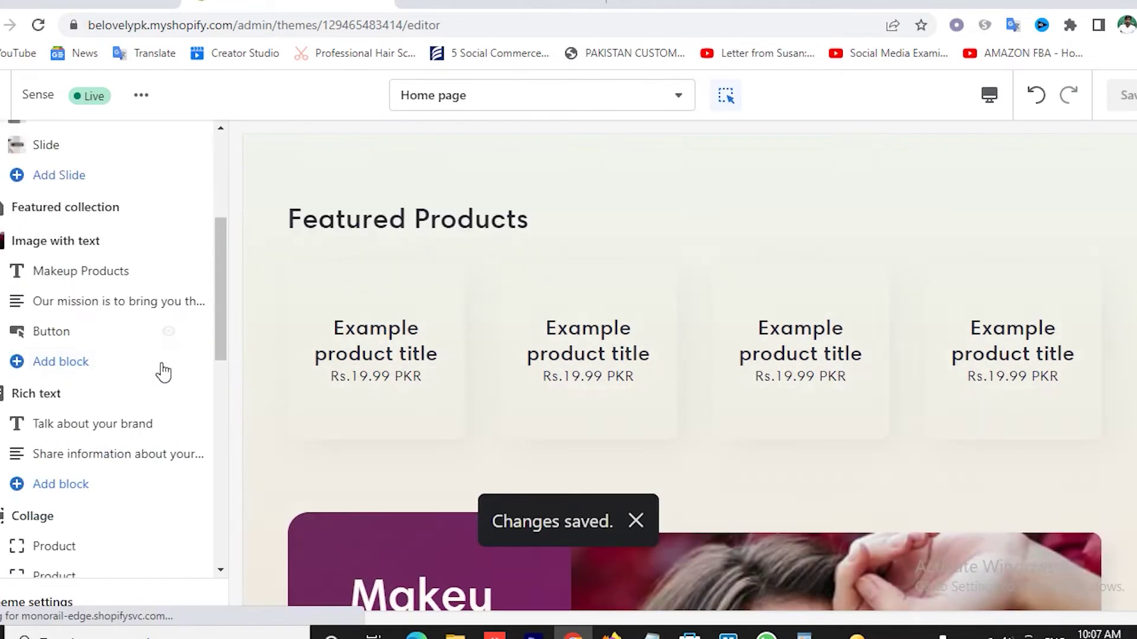
pyautogui.scroll(-3, 160, 370)
# - Move the Rich text section up between the slideshow and Featured Products
pyautogui.moveTo(79, 332)
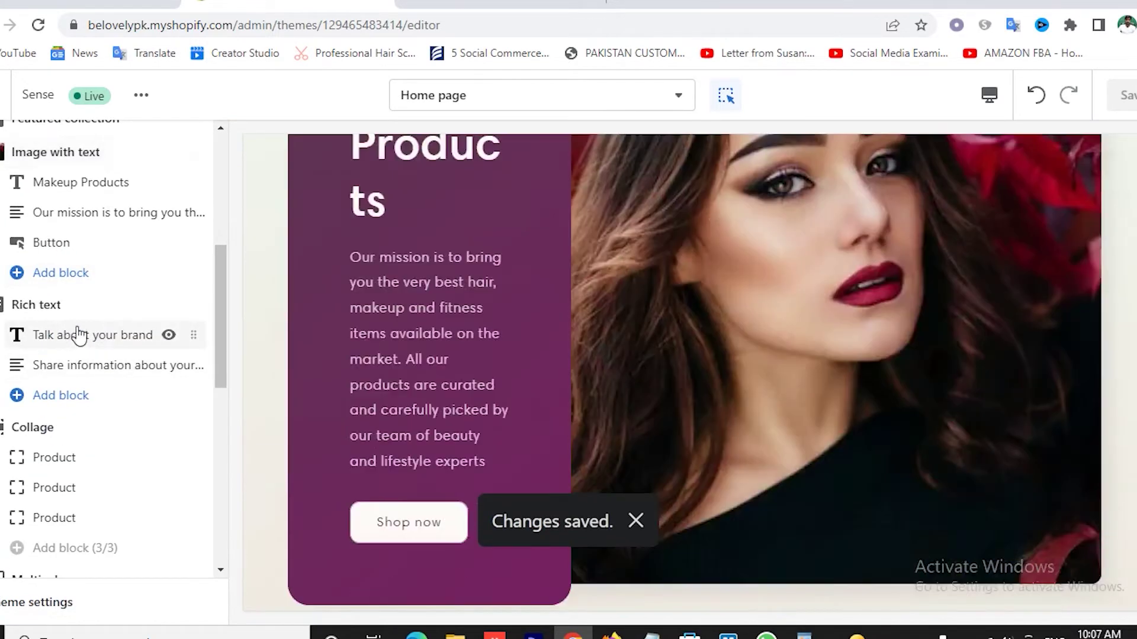
pyautogui.scroll(10, 698, 354)
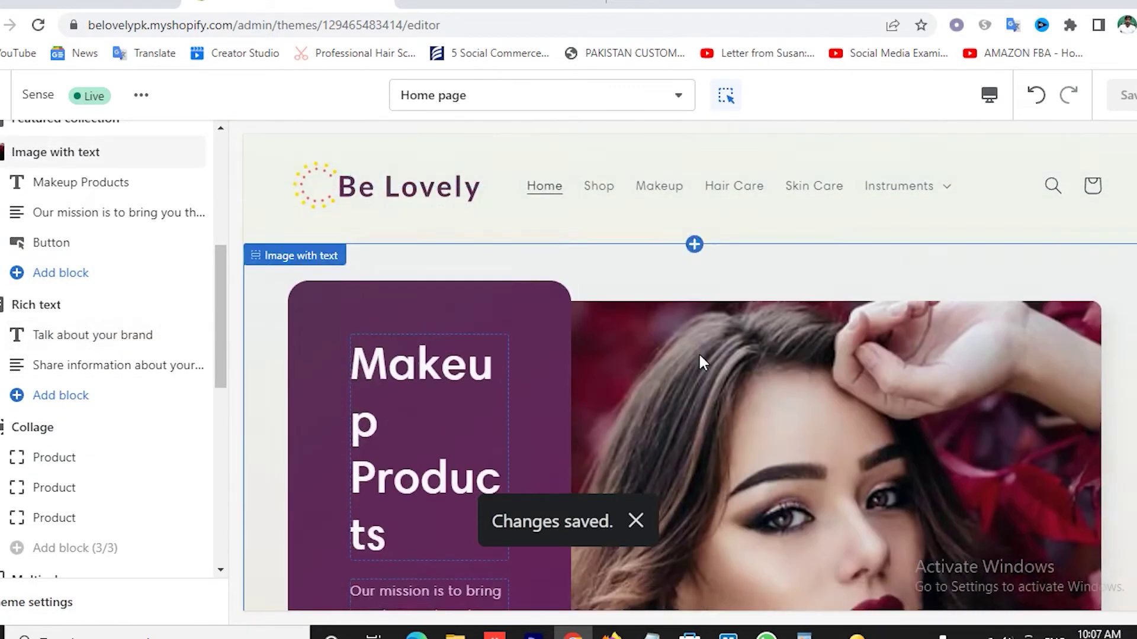
pyautogui.scroll(5, 699, 355)
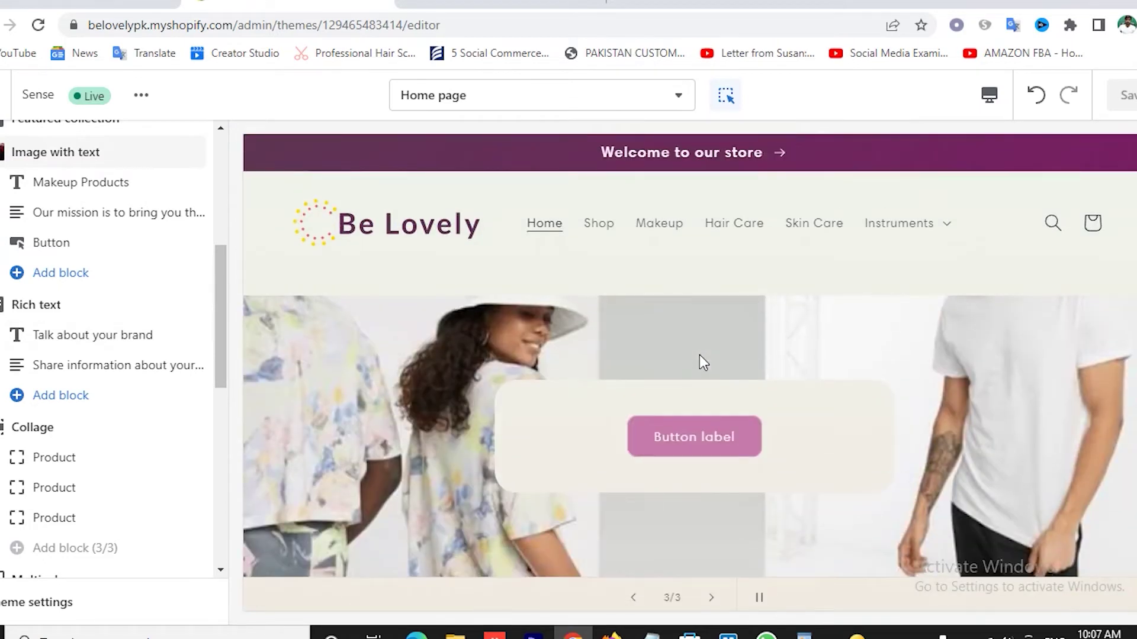
pyautogui.scroll(-9, 687, 355)
pyautogui.scroll(-4, 647, 358)
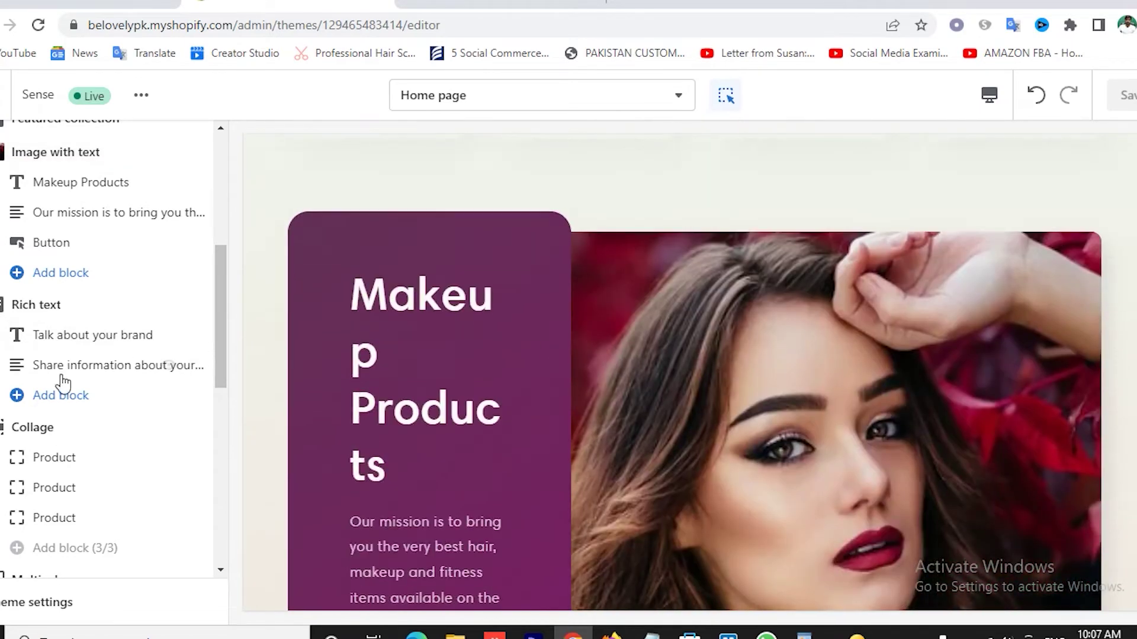
pyautogui.scroll(8, 776, 247)
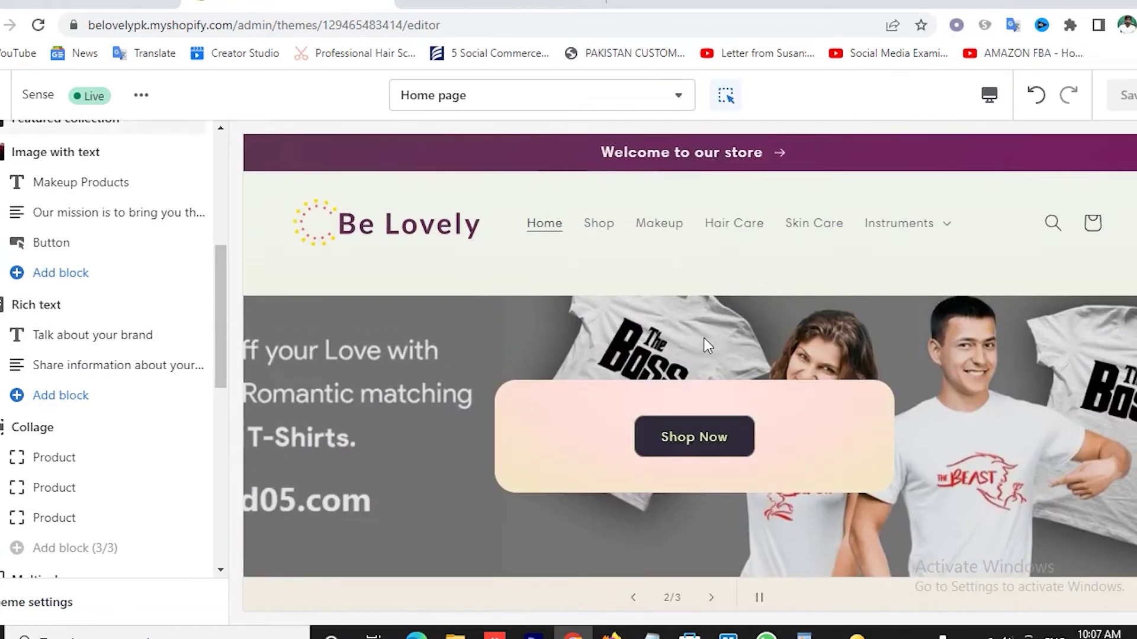
pyautogui.scroll(-2, 704, 346)
pyautogui.scroll(-1, 704, 347)
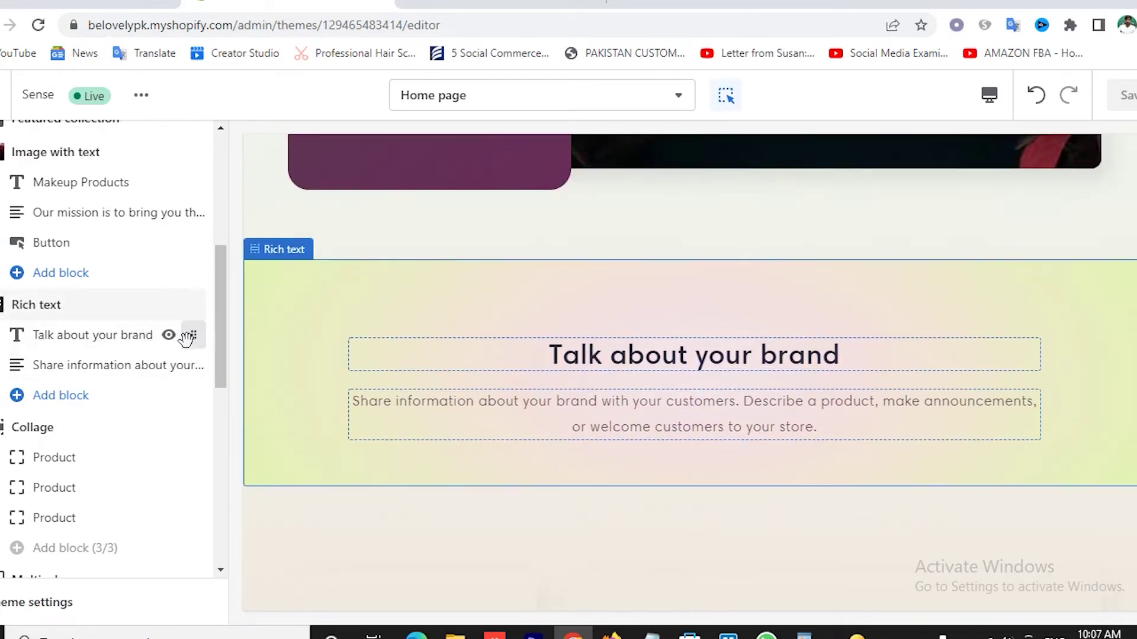
pyautogui.moveTo(192, 284); pyautogui.dragTo(49, 468)
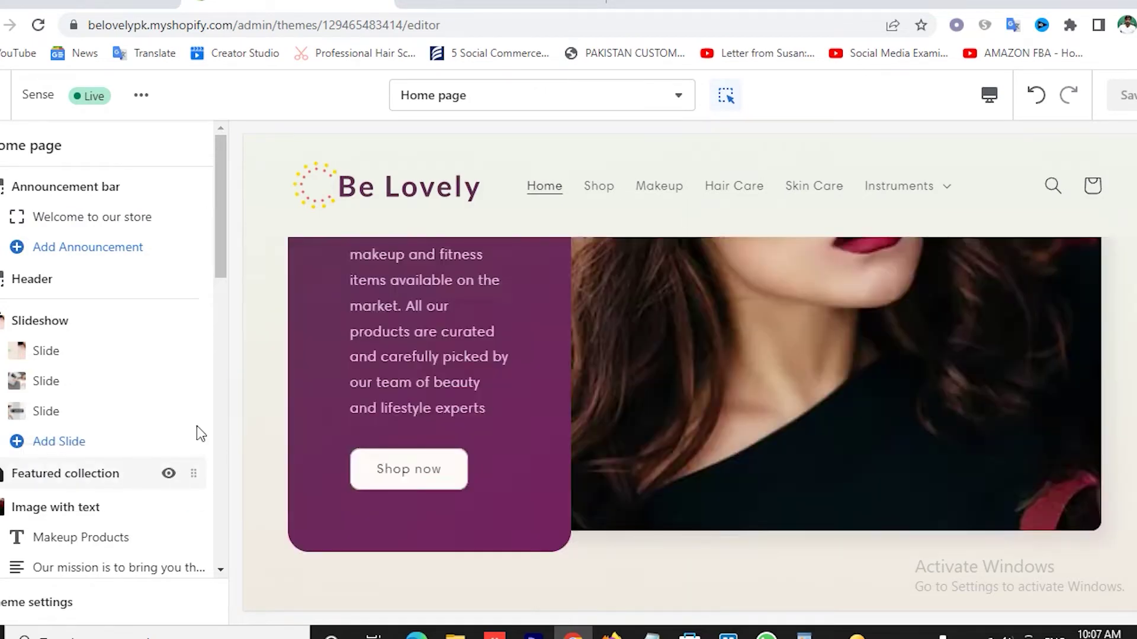
pyautogui.scroll(-5, 197, 430)
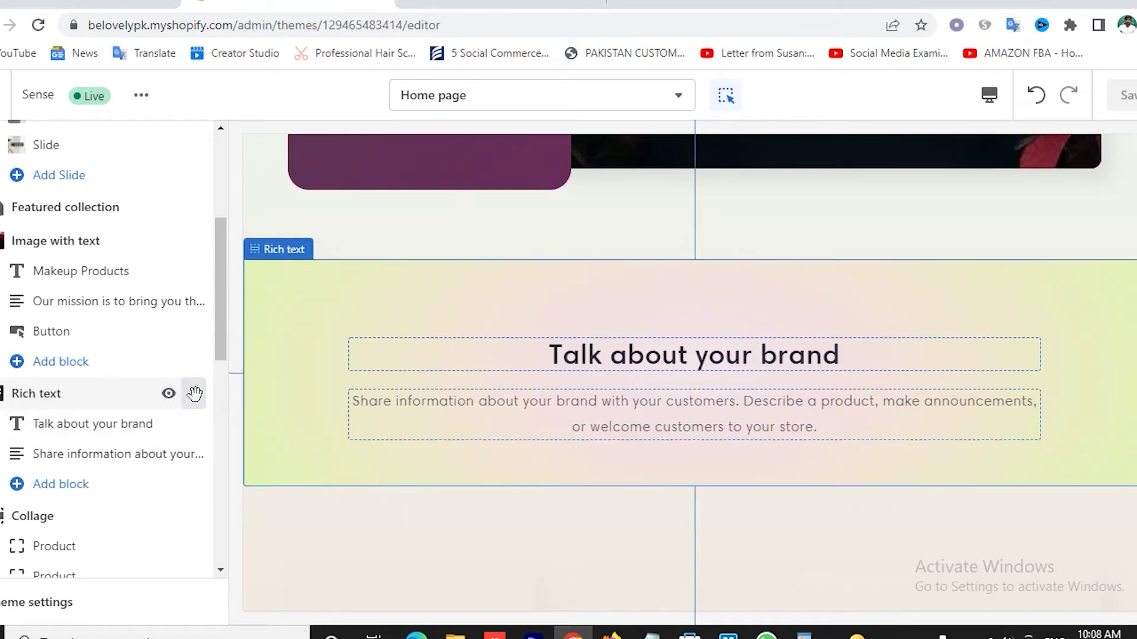
pyautogui.moveTo(194, 394); pyautogui.dragTo(170, 220)
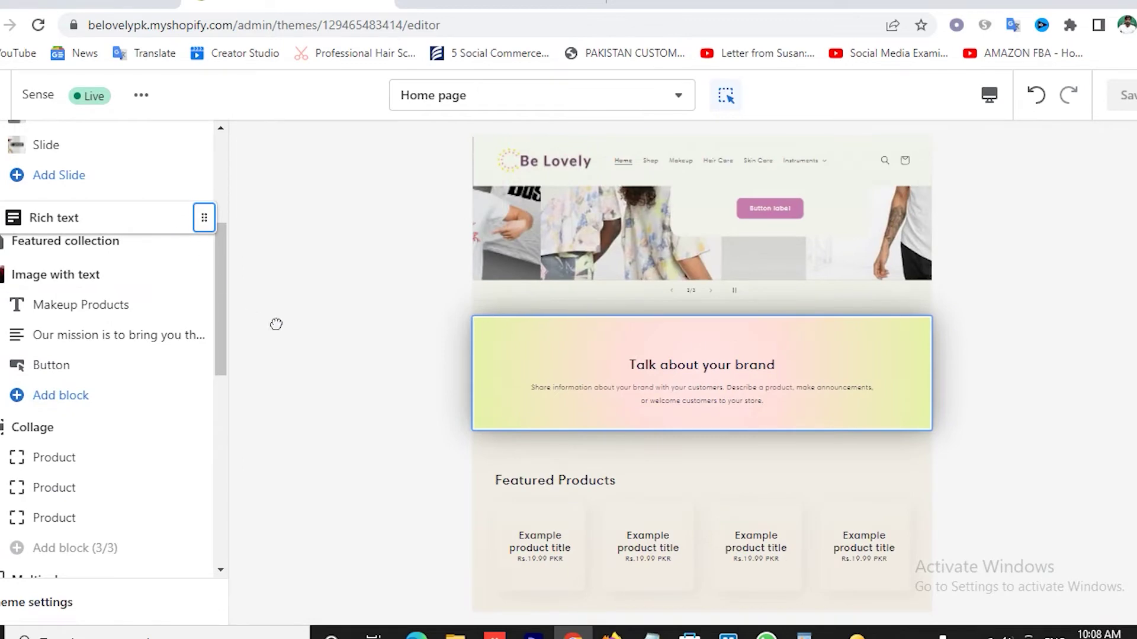
pyautogui.moveTo(276, 324); pyautogui.dragTo(307, 325)
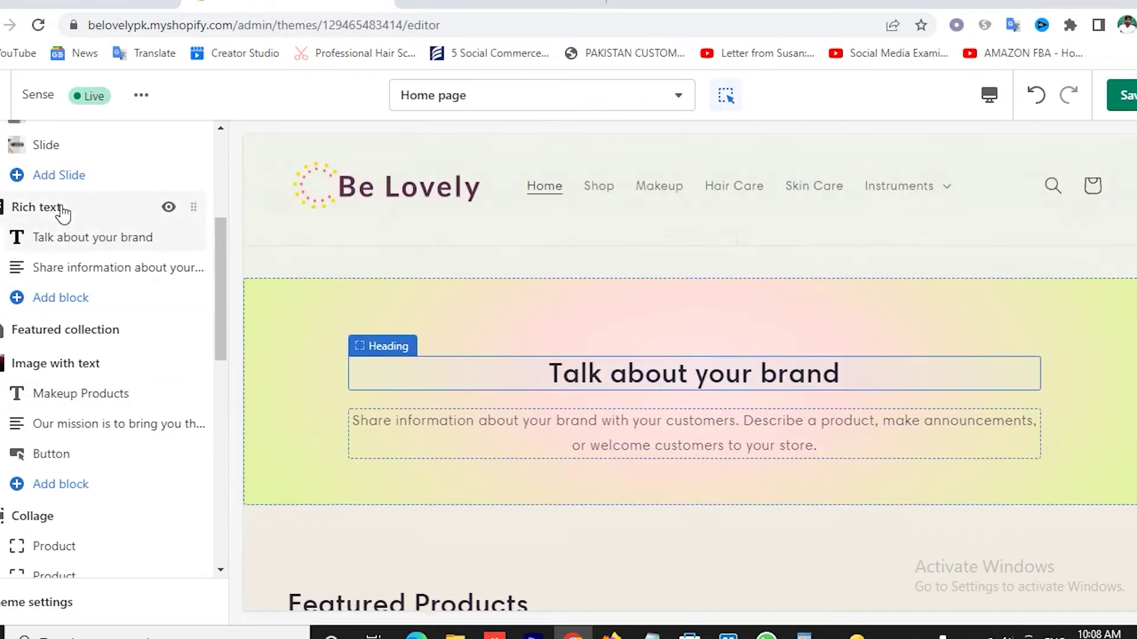
# - Try the Background 1 and Accent 2 colour schemes on the Rich text section
pyautogui.click(62, 208)
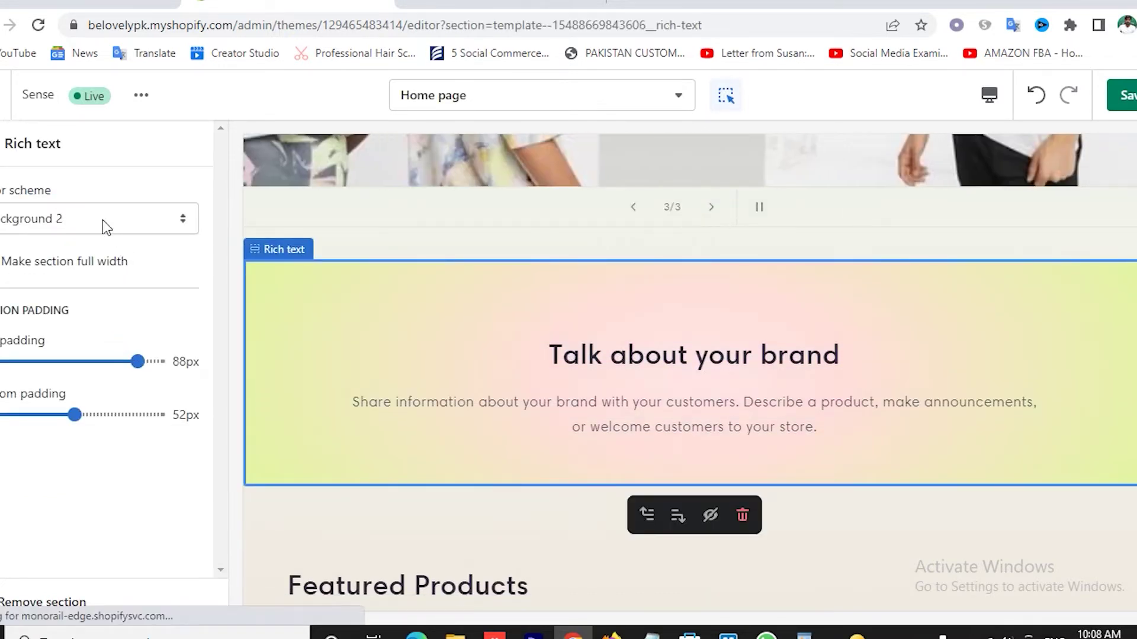
pyautogui.click(102, 219)
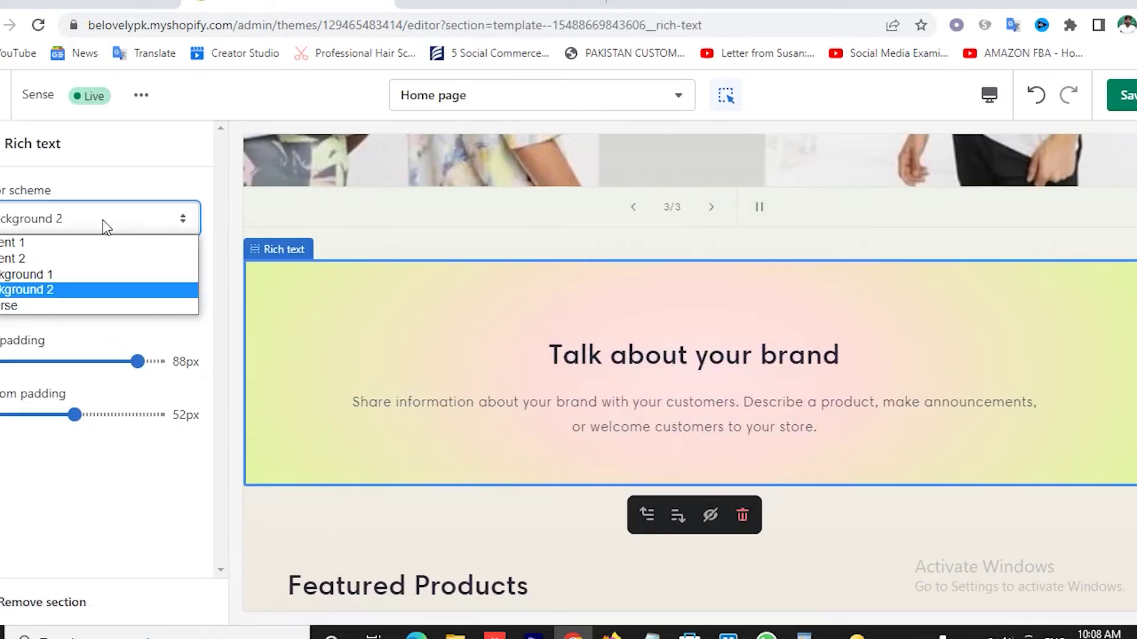
pyautogui.click(74, 277)
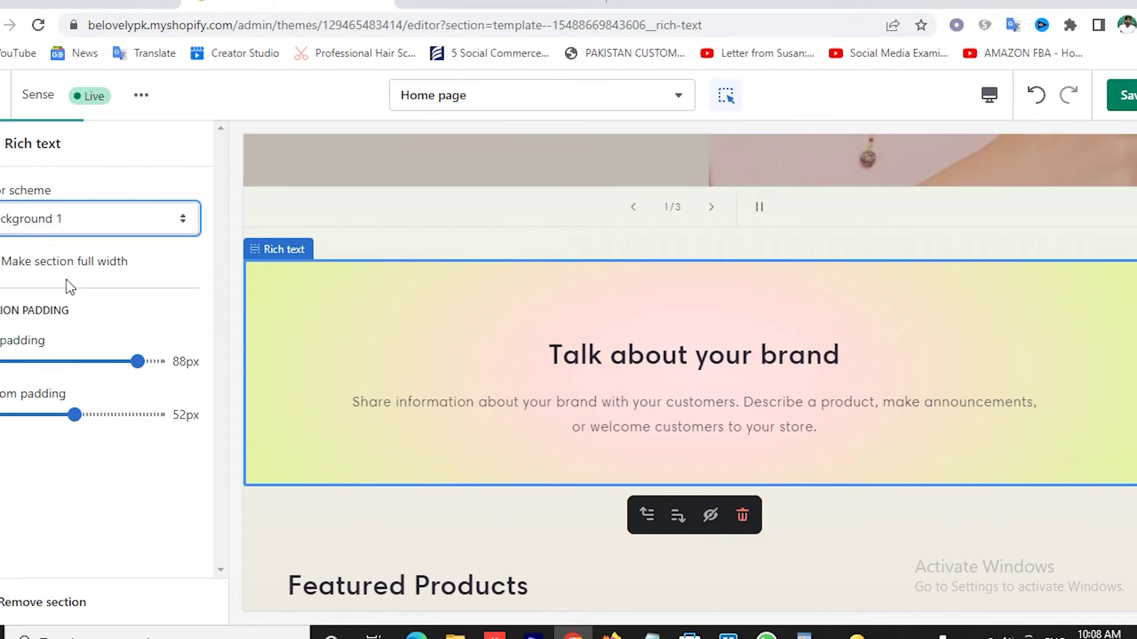
pyautogui.click(73, 221)
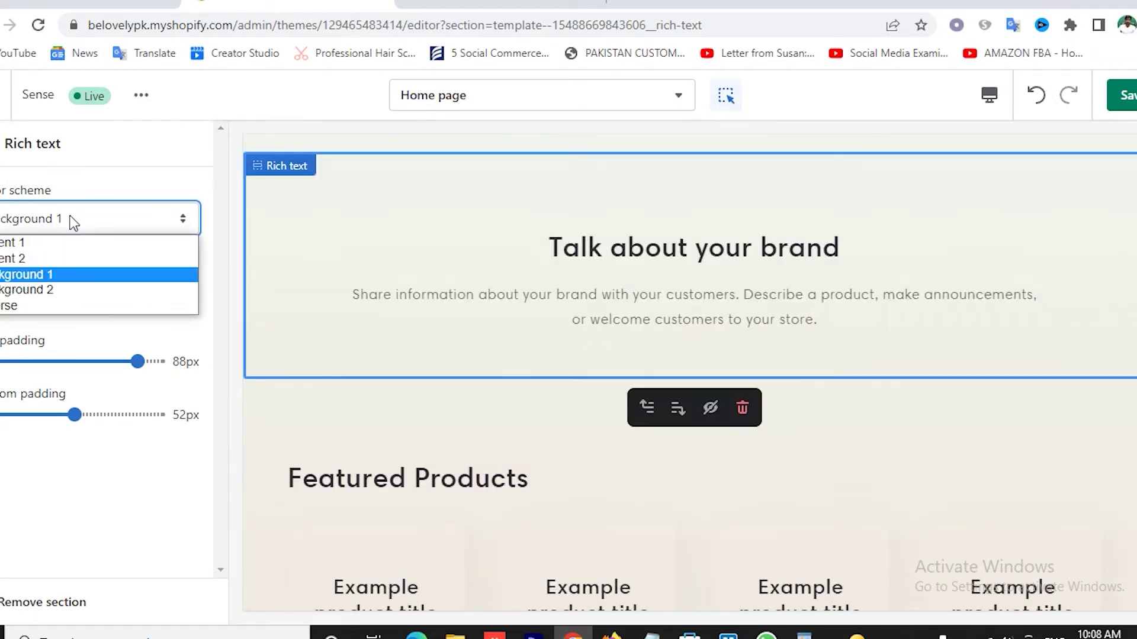
pyautogui.click(54, 259)
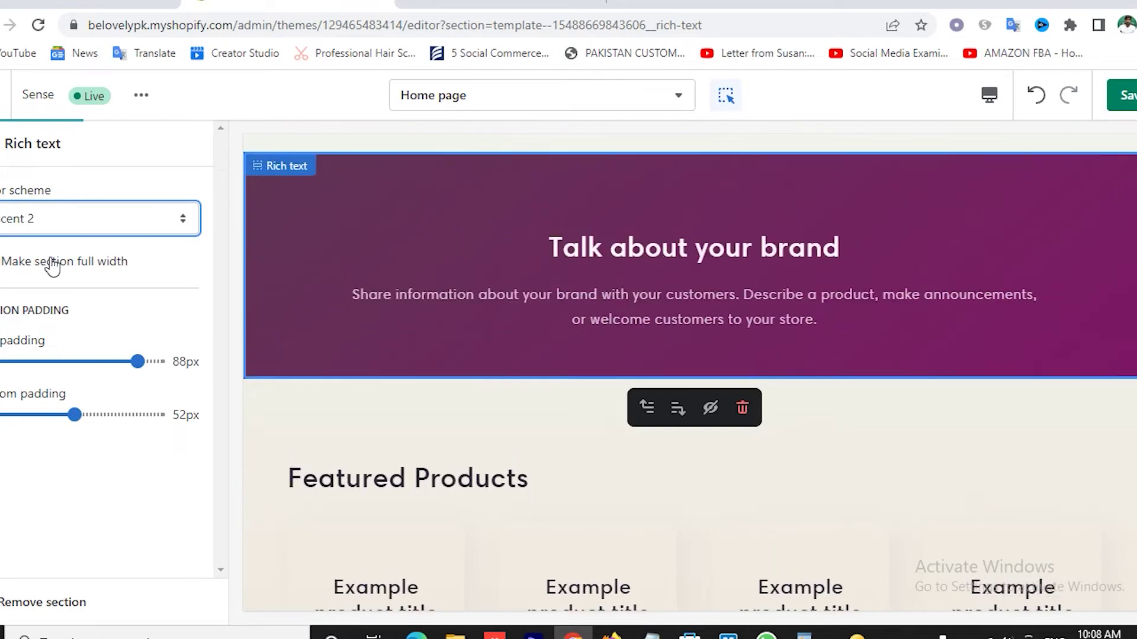
pyautogui.scroll(5, 639, 327)
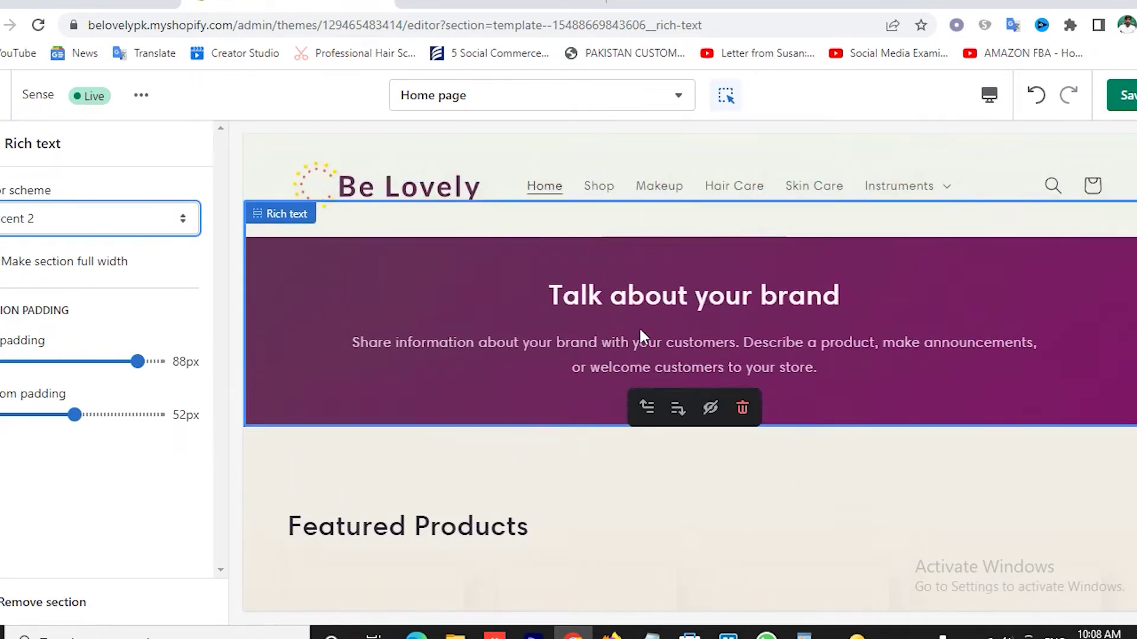
pyautogui.scroll(-4, 601, 373)
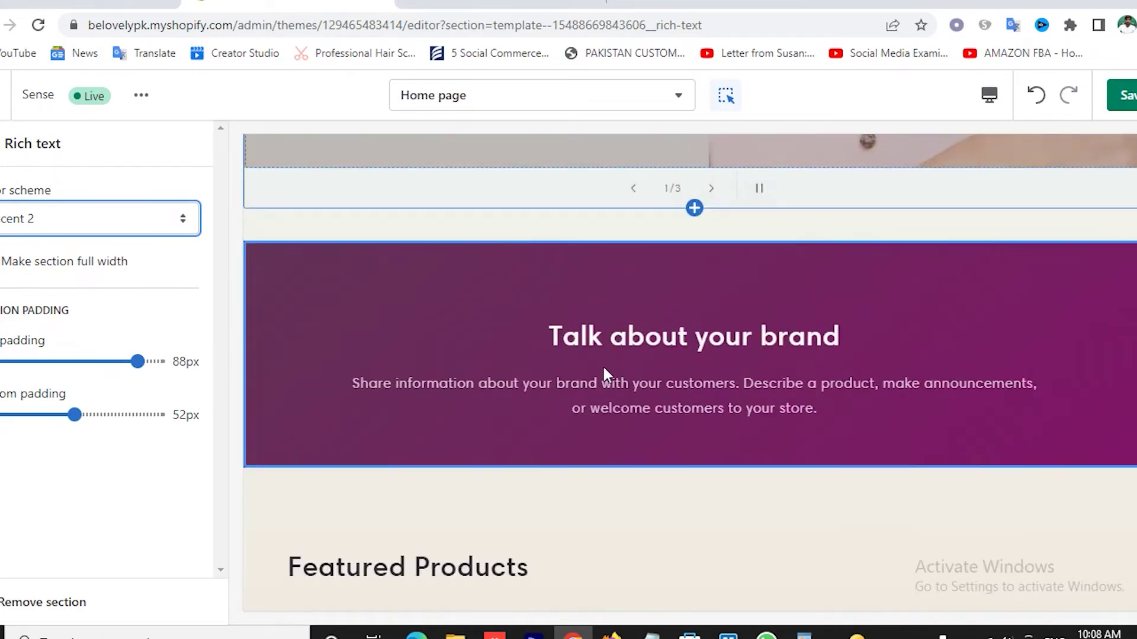
# - Settle on the Background 1 colour scheme for Rich text and return to the sections list
pyautogui.click(76, 234)
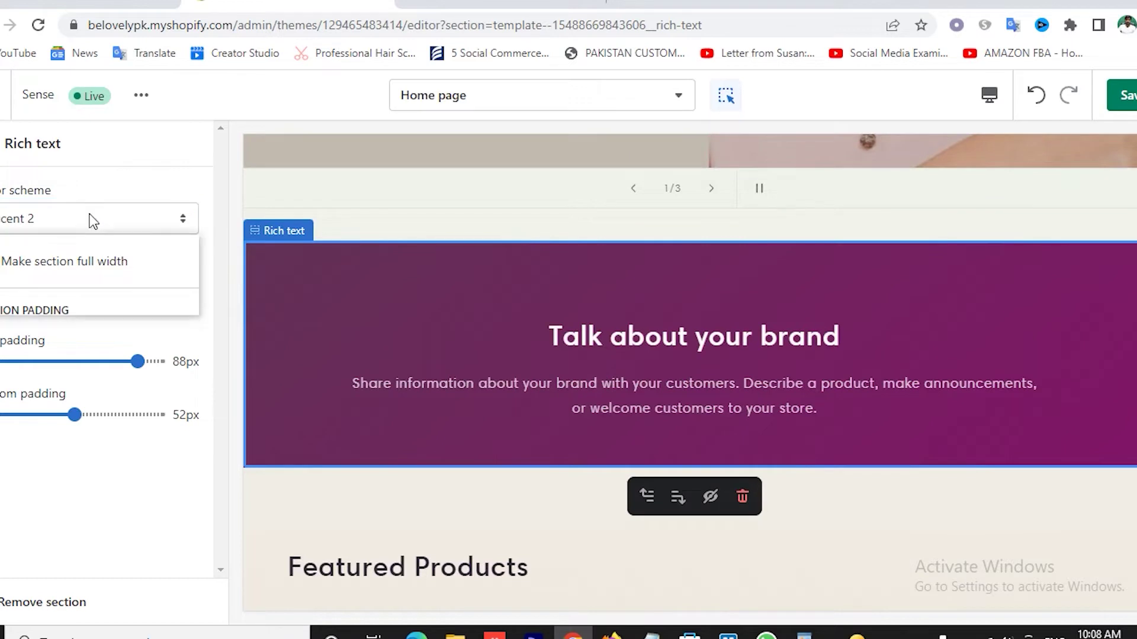
pyautogui.click(69, 255)
pyautogui.click(73, 218)
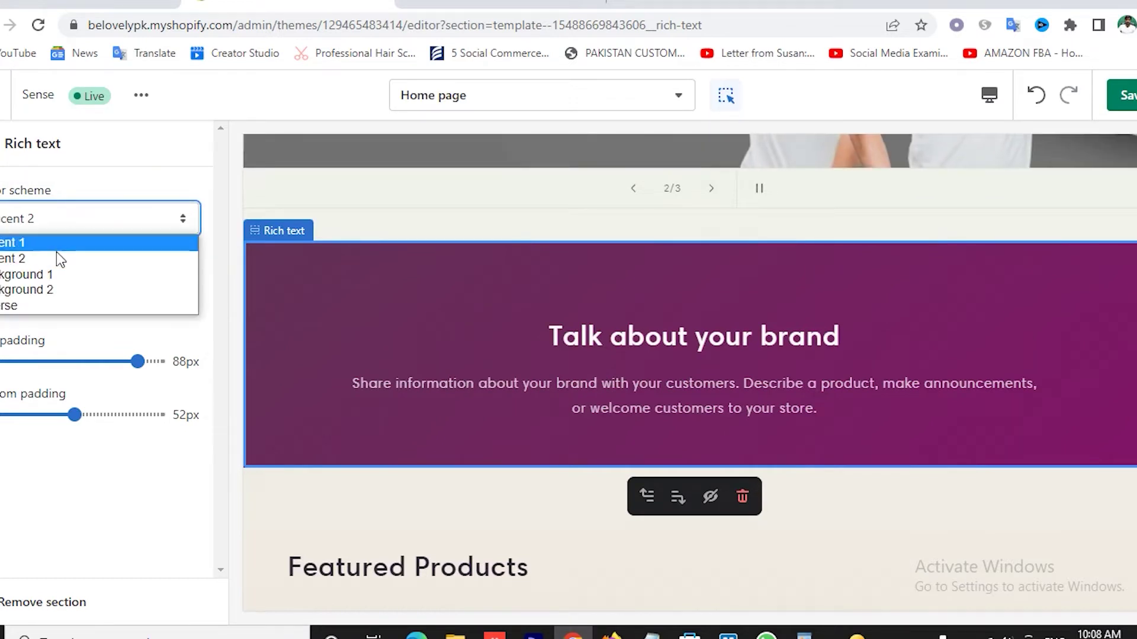
pyautogui.click(49, 272)
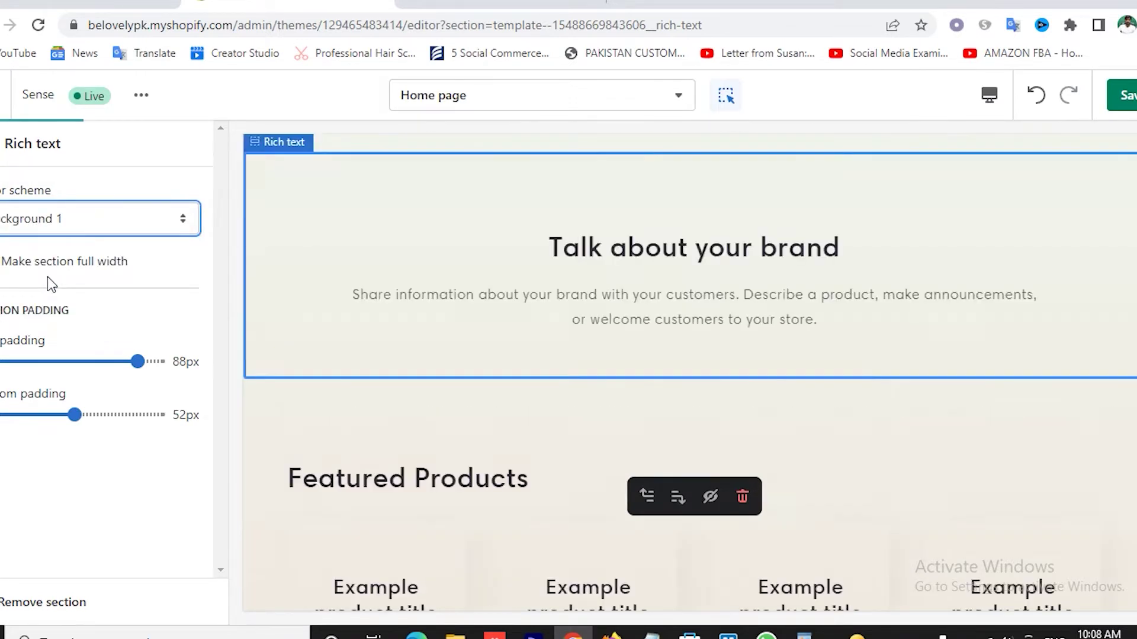
pyautogui.scroll(8, 567, 300)
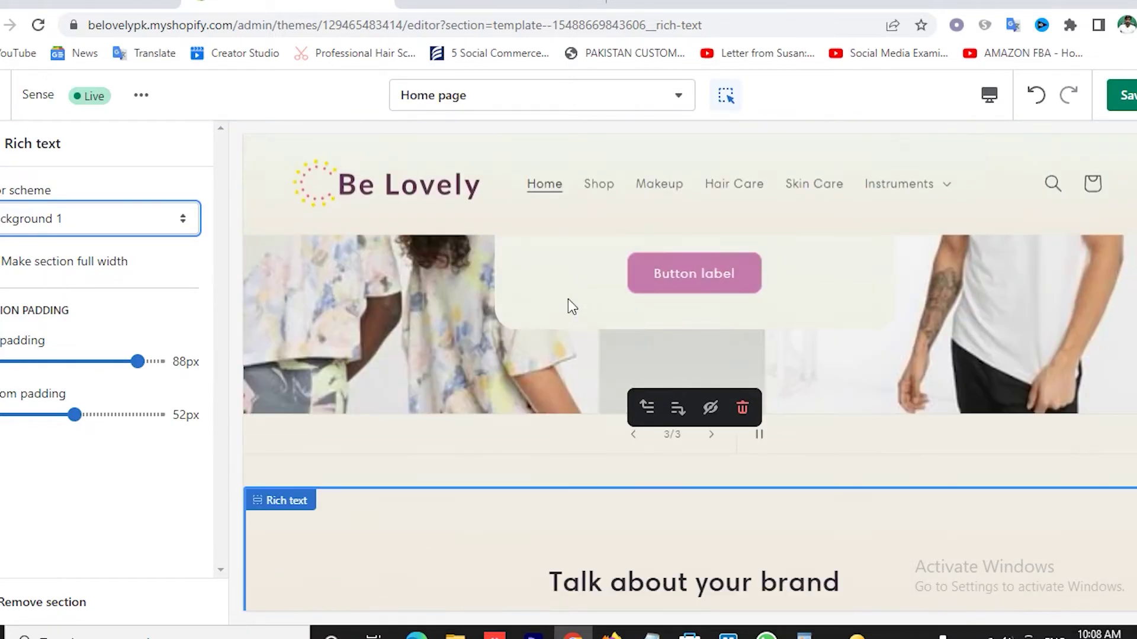
pyautogui.scroll(-8, 568, 300)
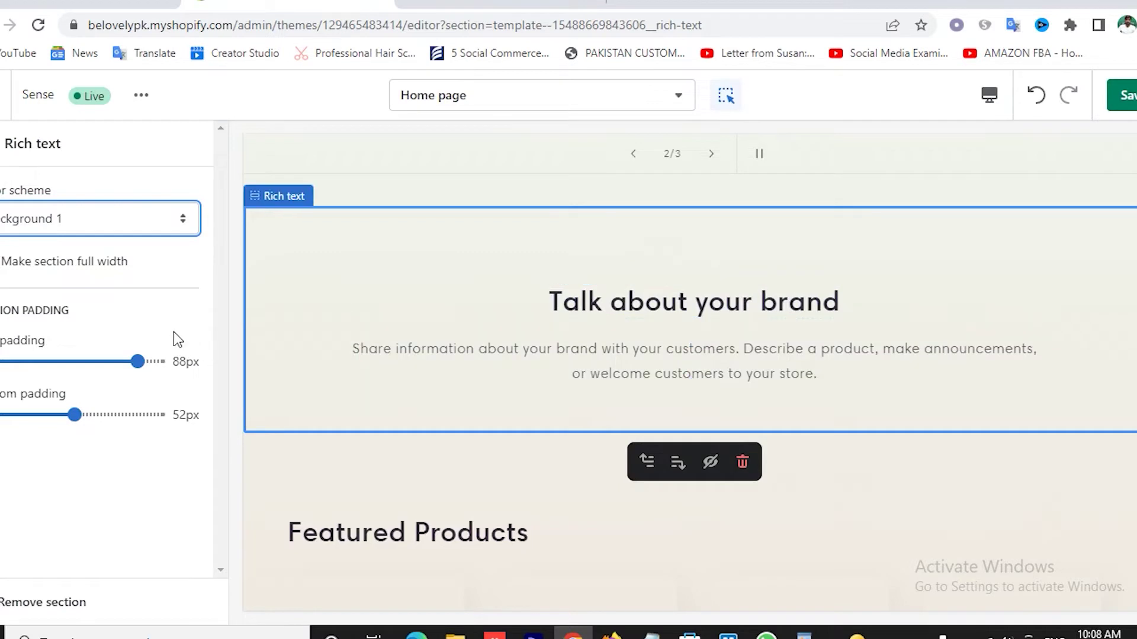
pyautogui.click(7, 154)
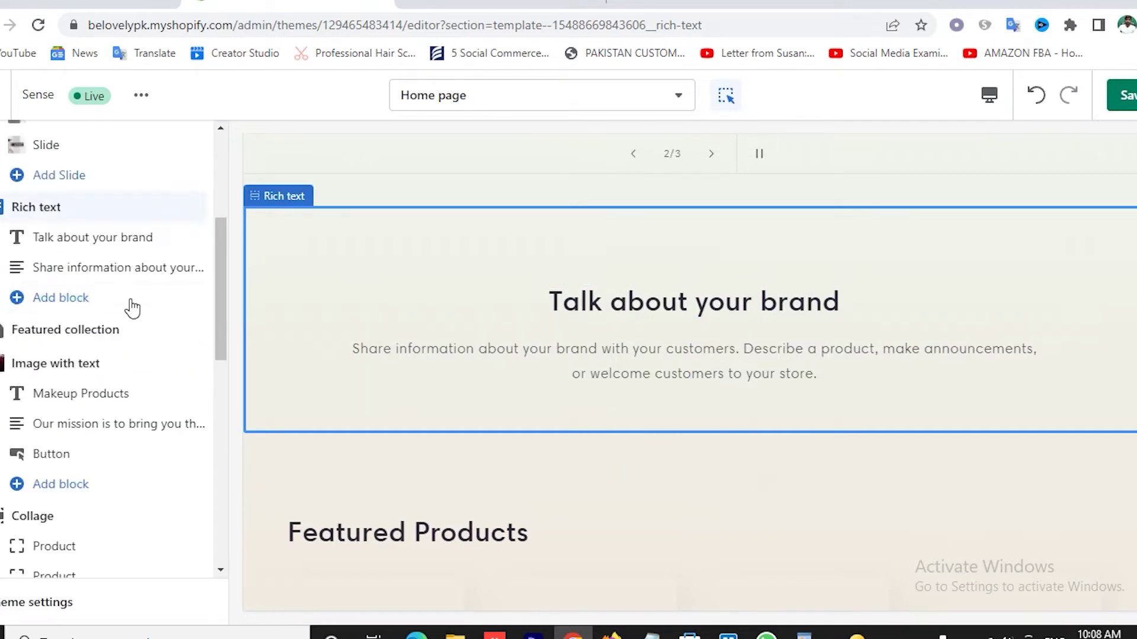
# - Replace the Rich text heading with 'Premium Beauty & Fitness Products For Fraction of the Cost' from WordPad
pyautogui.click(104, 238)
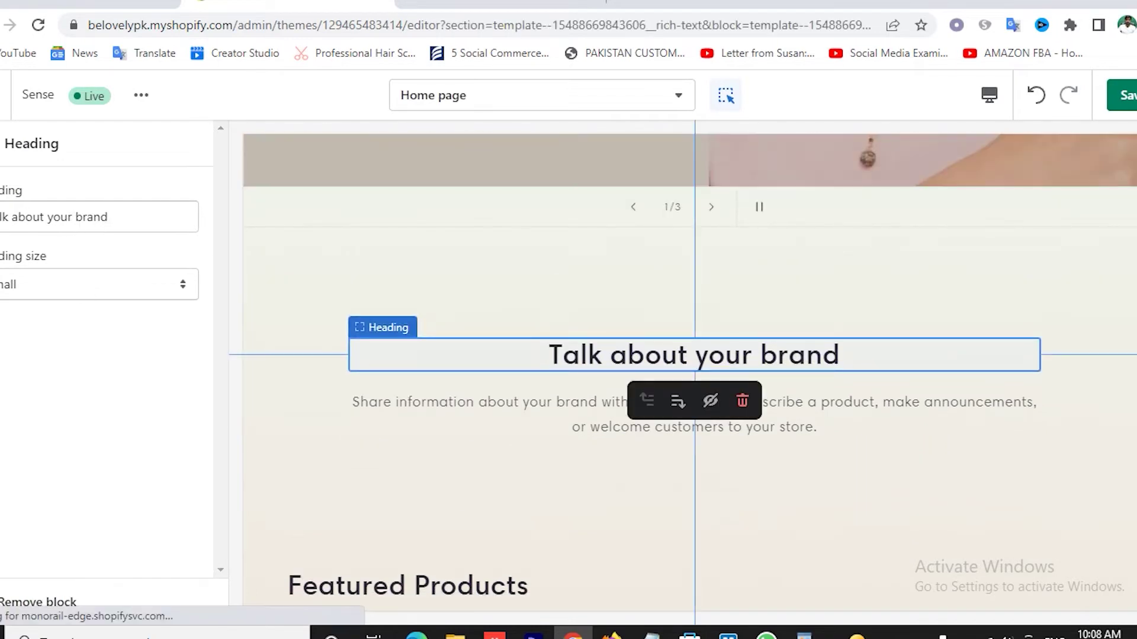
pyautogui.moveTo(3, 219); pyautogui.dragTo(149, 227)
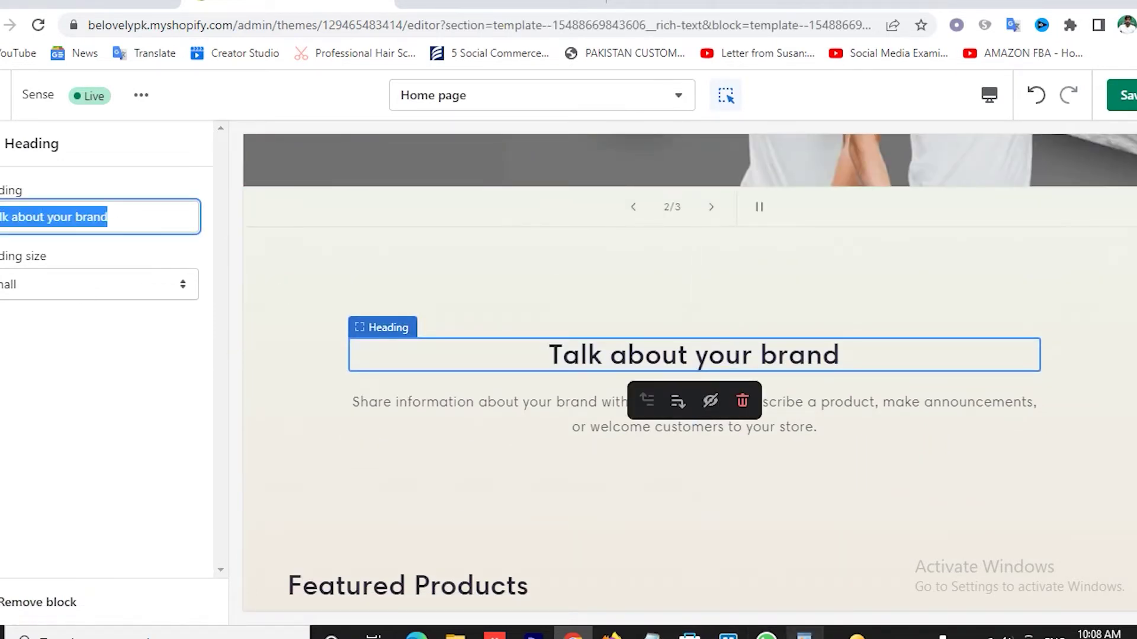
pyautogui.click(804, 635)
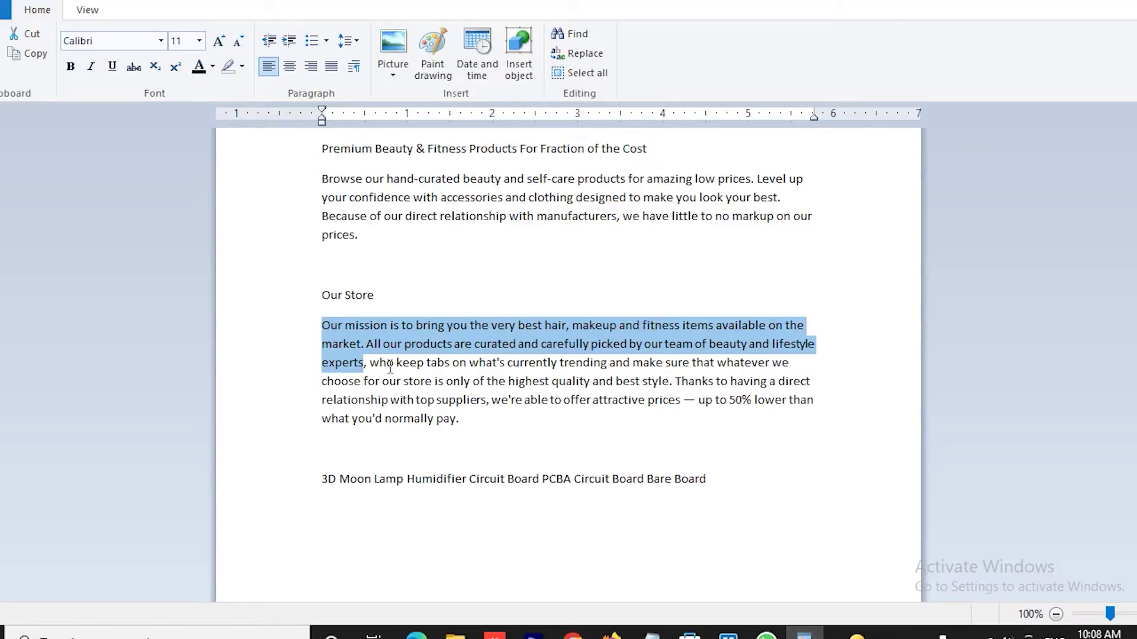
pyautogui.moveTo(322, 149); pyautogui.dragTo(615, 157)
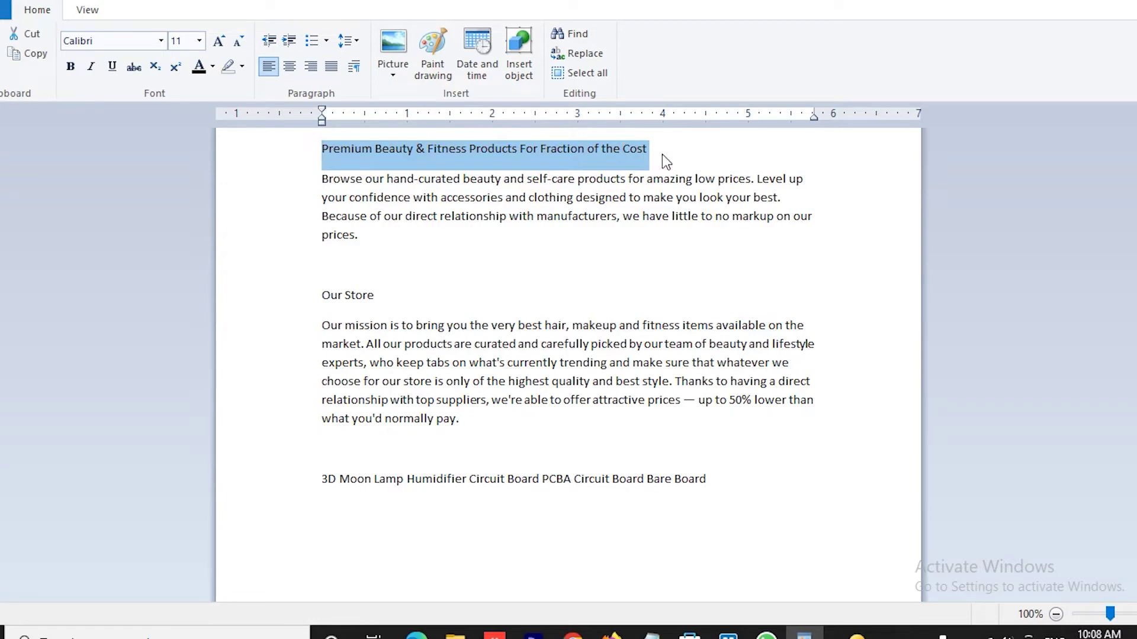
pyautogui.click(572, 635)
pyautogui.tripleClick(114, 216)
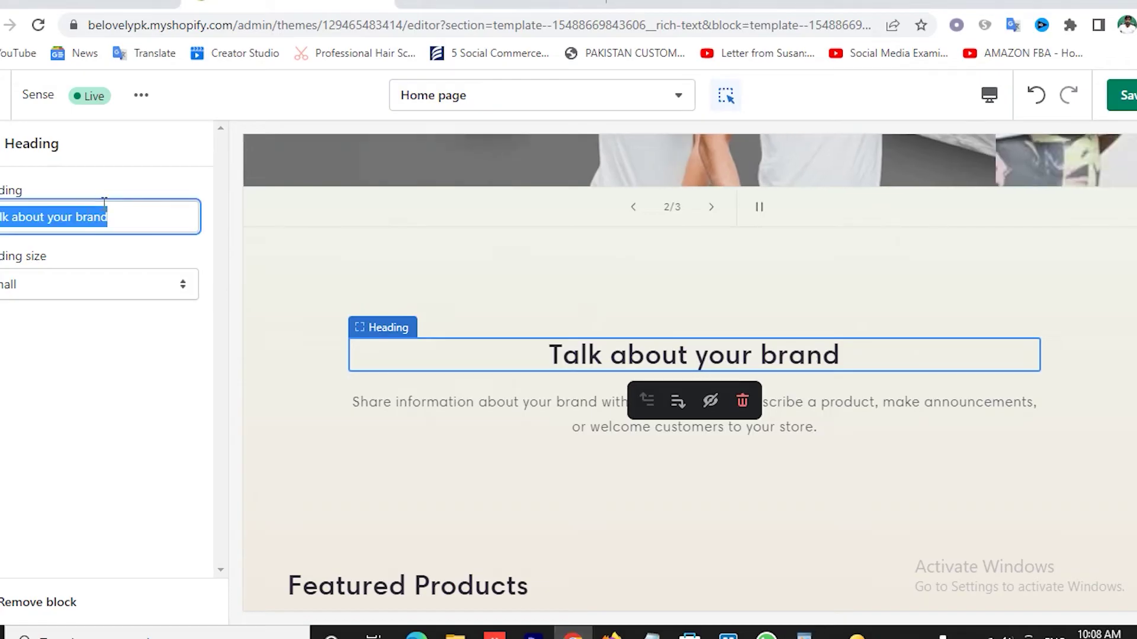
pyautogui.write('Premium Beauty & Fitness Products For Fraction of the Cost')
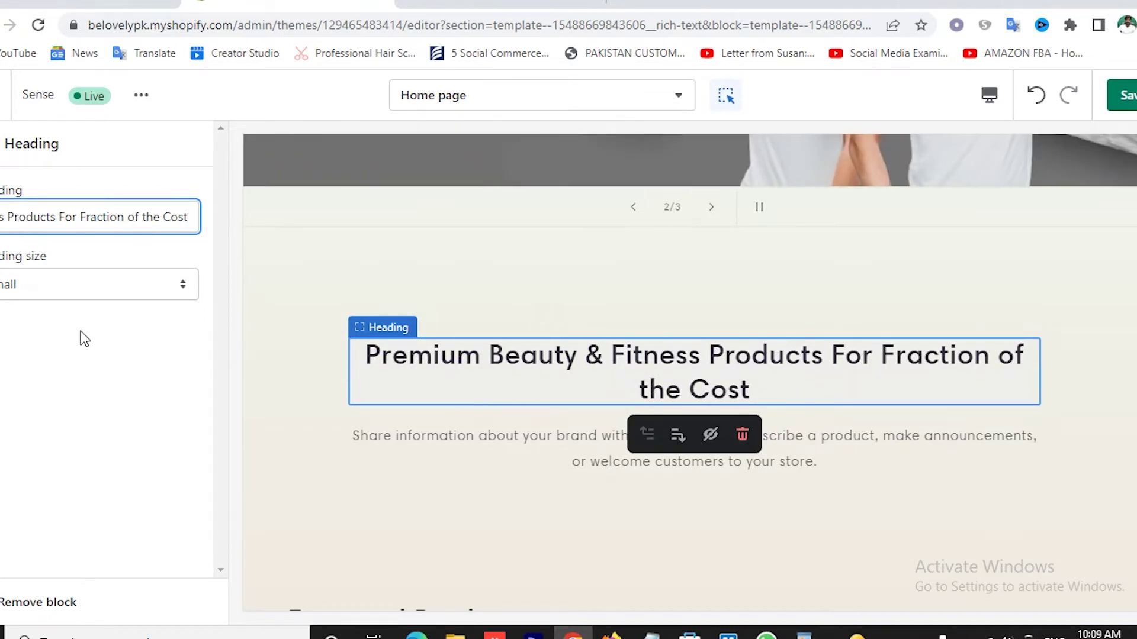
pyautogui.click(6, 143)
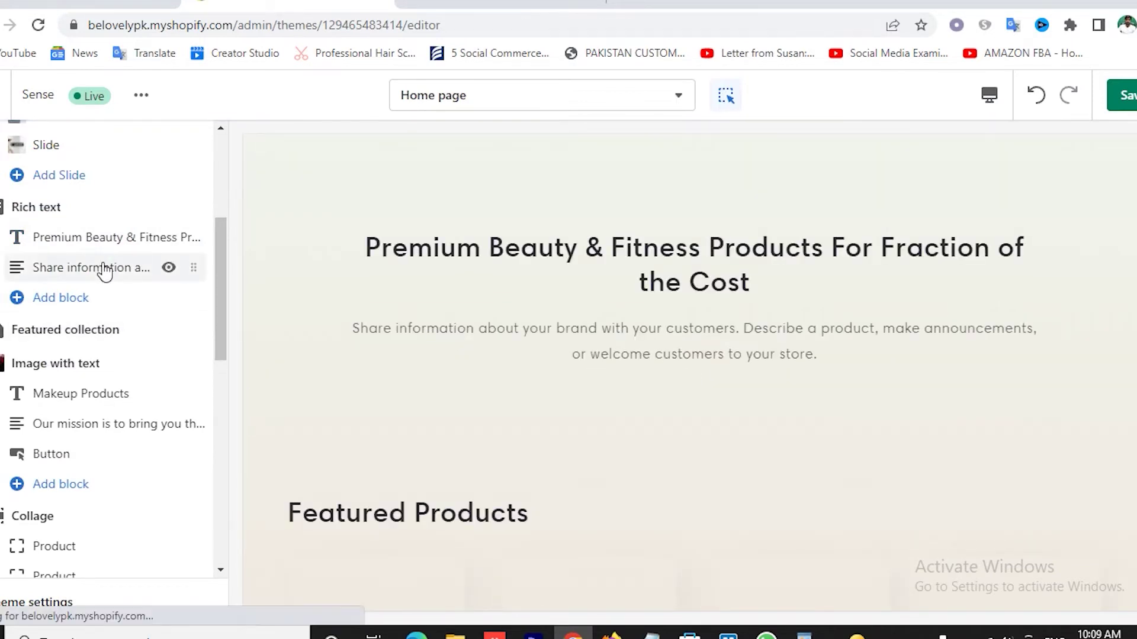
# - Replace the Text block with the 'Browse our hand-curated beauty and self-care products…' paragraph and save
pyautogui.click(99, 263)
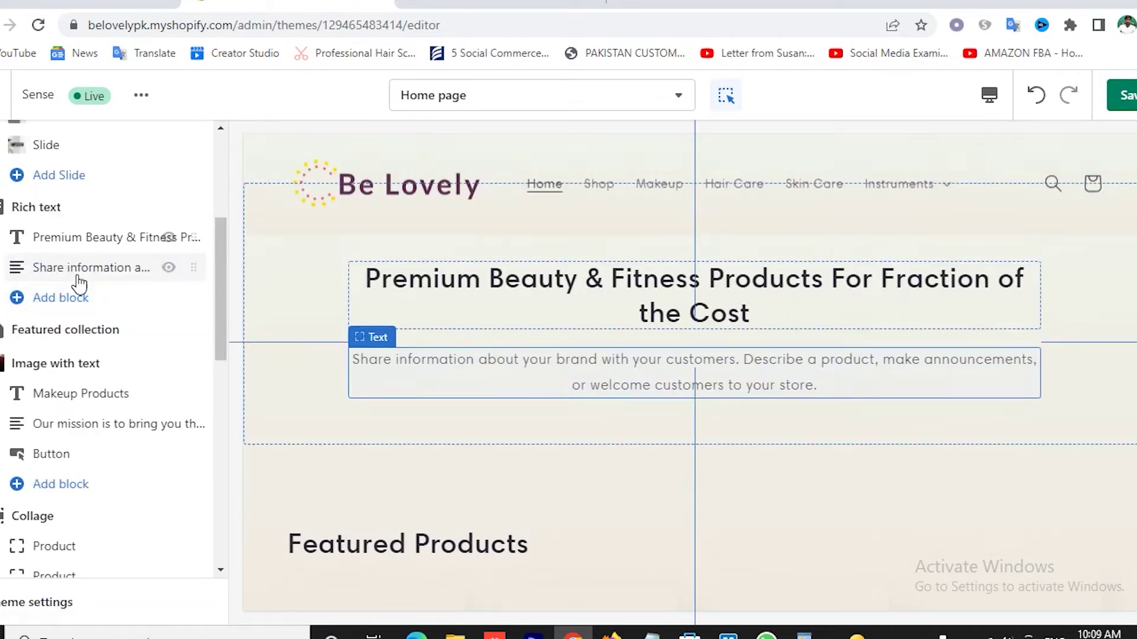
pyautogui.click(77, 267)
pyautogui.click(79, 263)
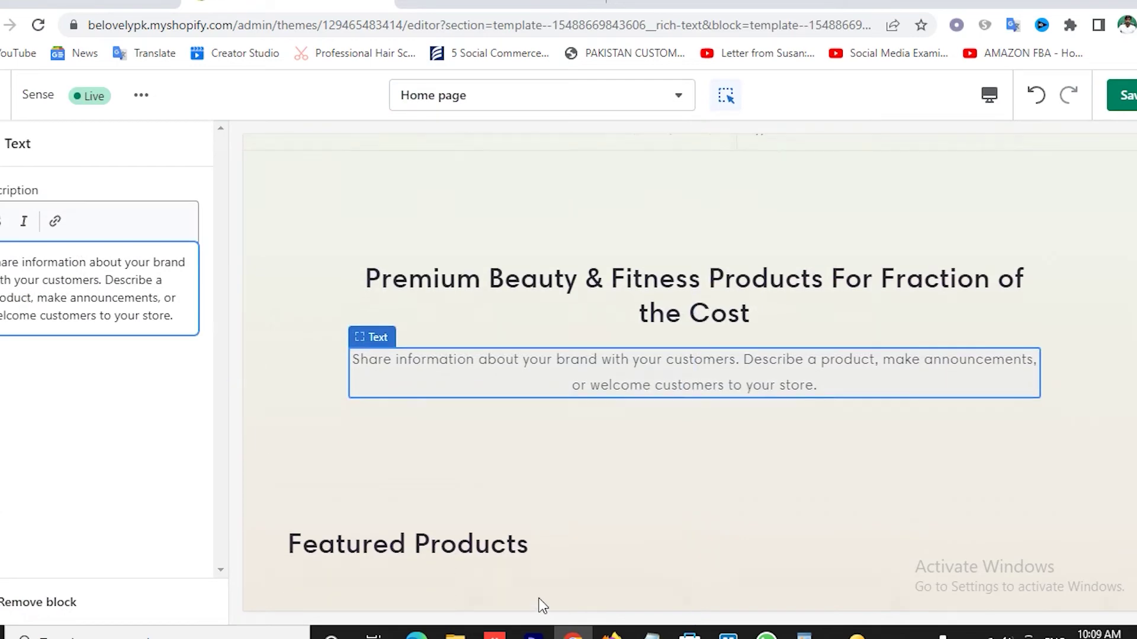
pyautogui.hotkey('alt', 'Tab')
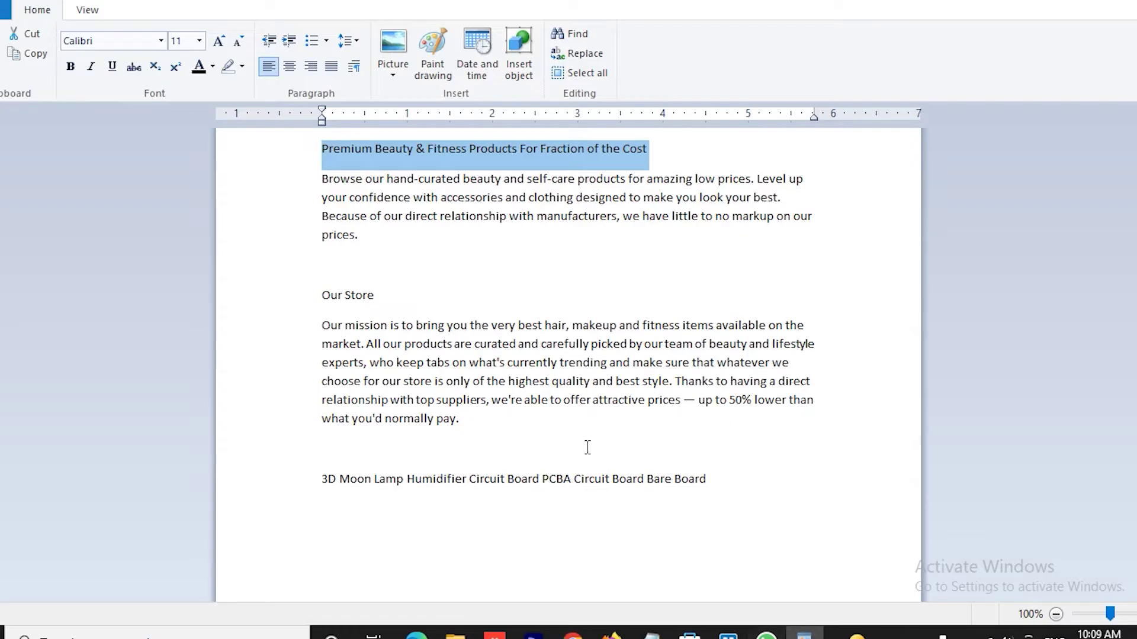
pyautogui.click(322, 180)
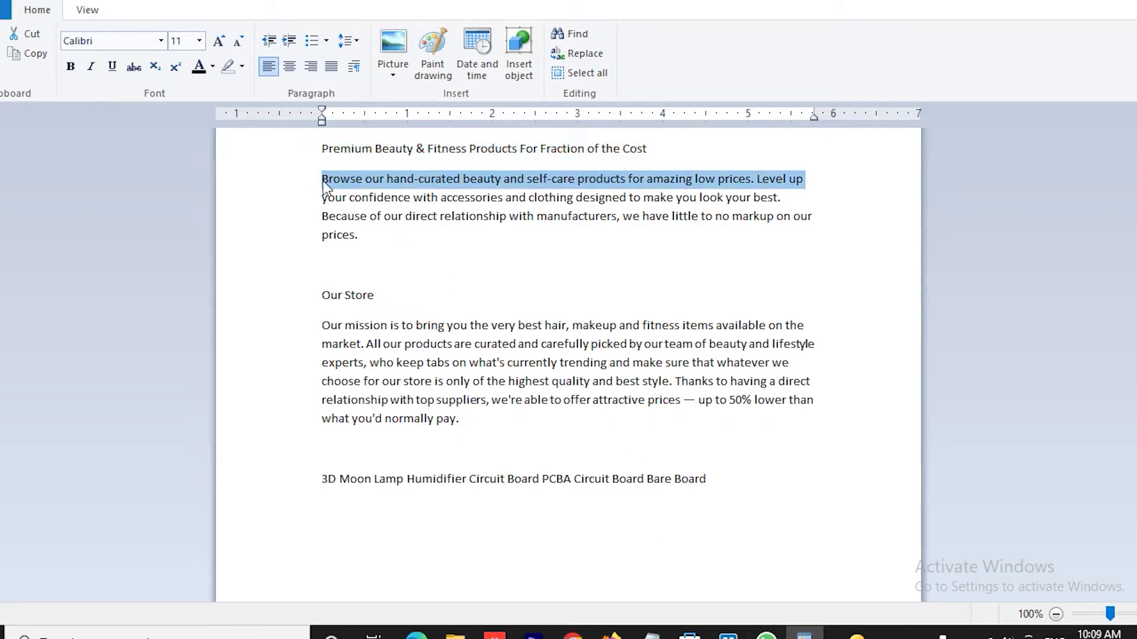
pyautogui.moveTo(322, 180); pyautogui.dragTo(381, 250)
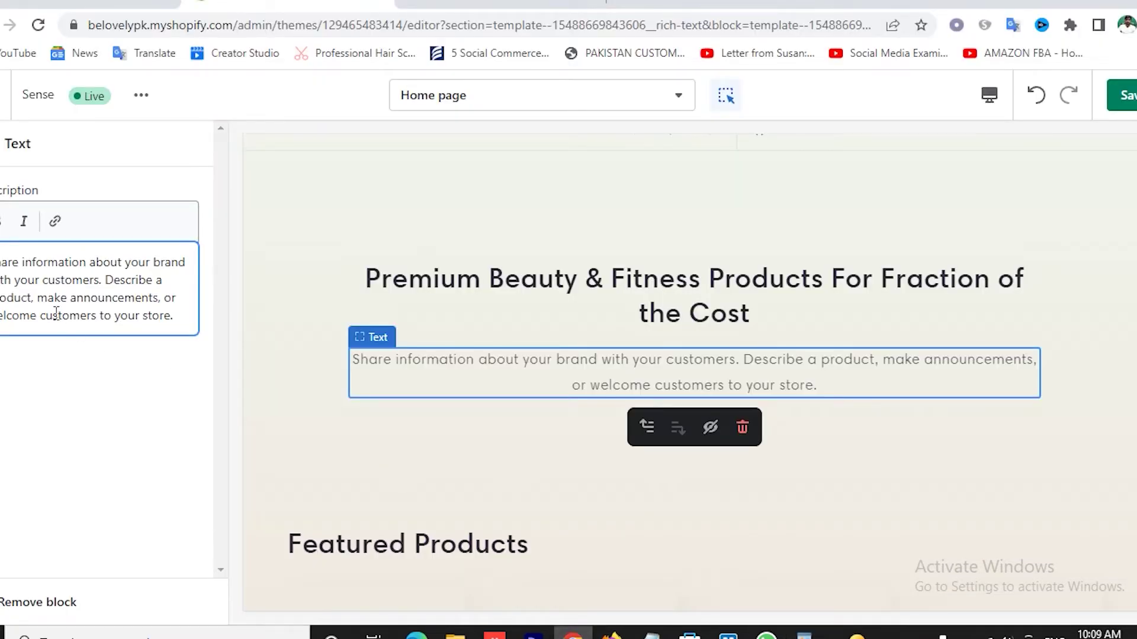
pyautogui.hotkey('ctrl', 'a')
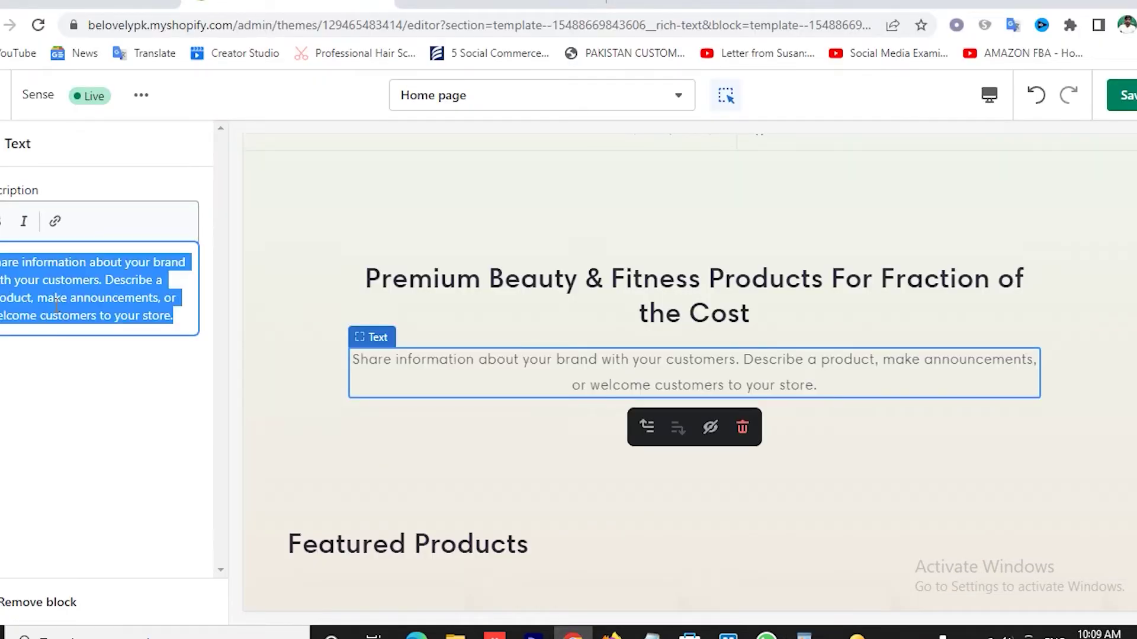
pyautogui.press('BackSpace')
pyautogui.write('Browse our hand-curated beauty and self-care products for amazing low prices. Level up your confidence with accessories and clothing designed to make you look your best. Because of our direct relationship with manufacturers, we have little to no markup on our prices.')
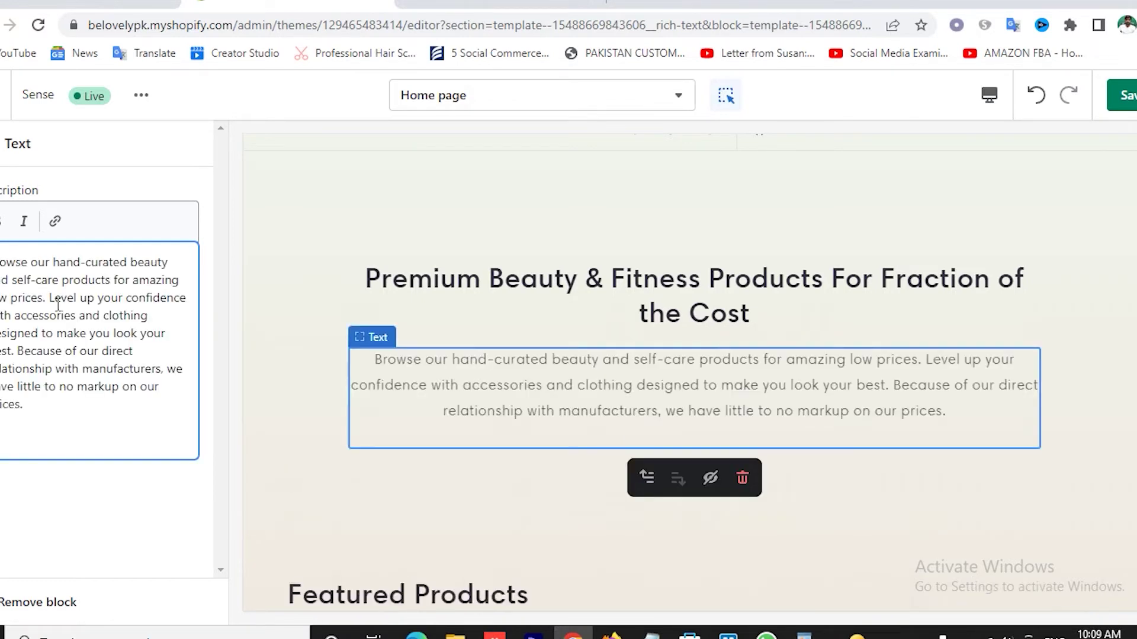
pyautogui.press('BackSpace')
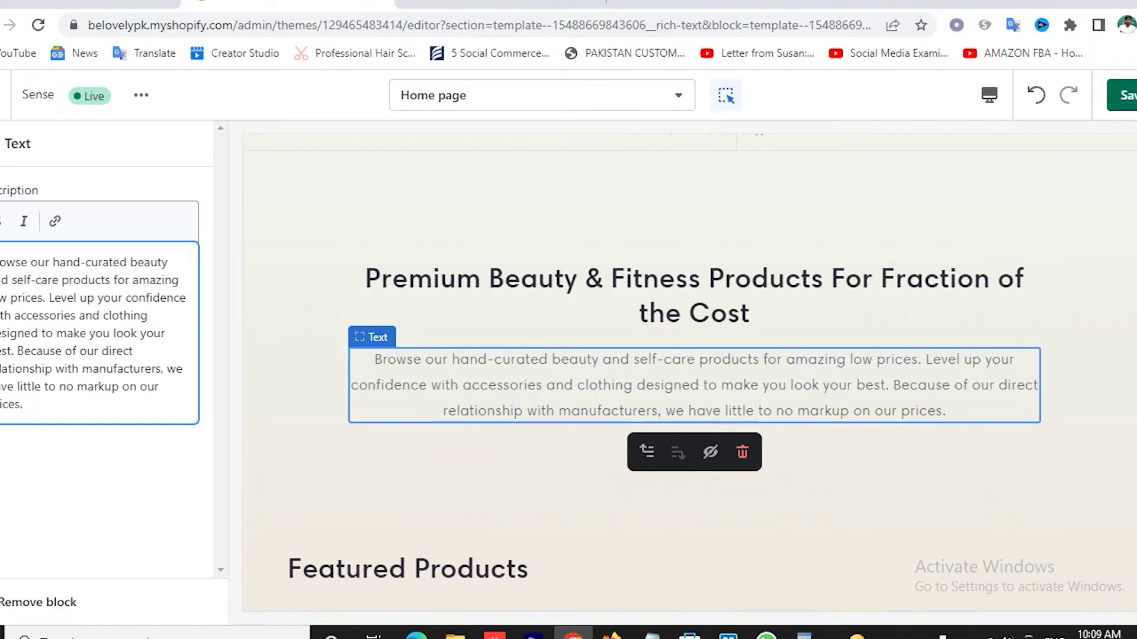
pyautogui.click(1125, 95)
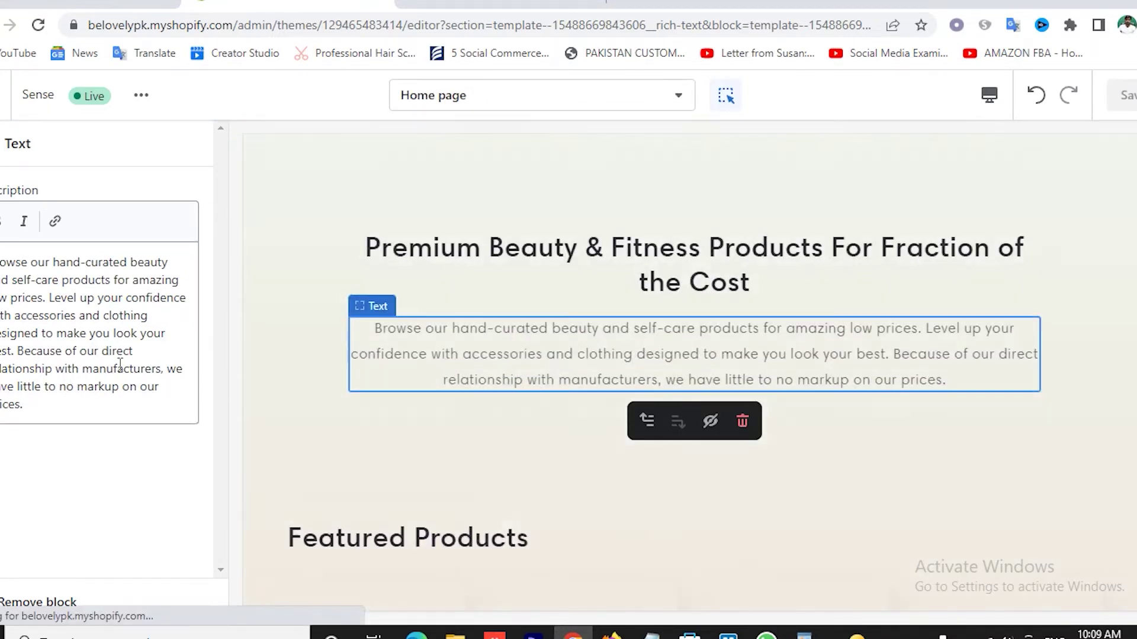
# - Leave the Text block settings and scroll the preview down to the Subscribe to our emails section
pyautogui.scroll(6, 699, 307)
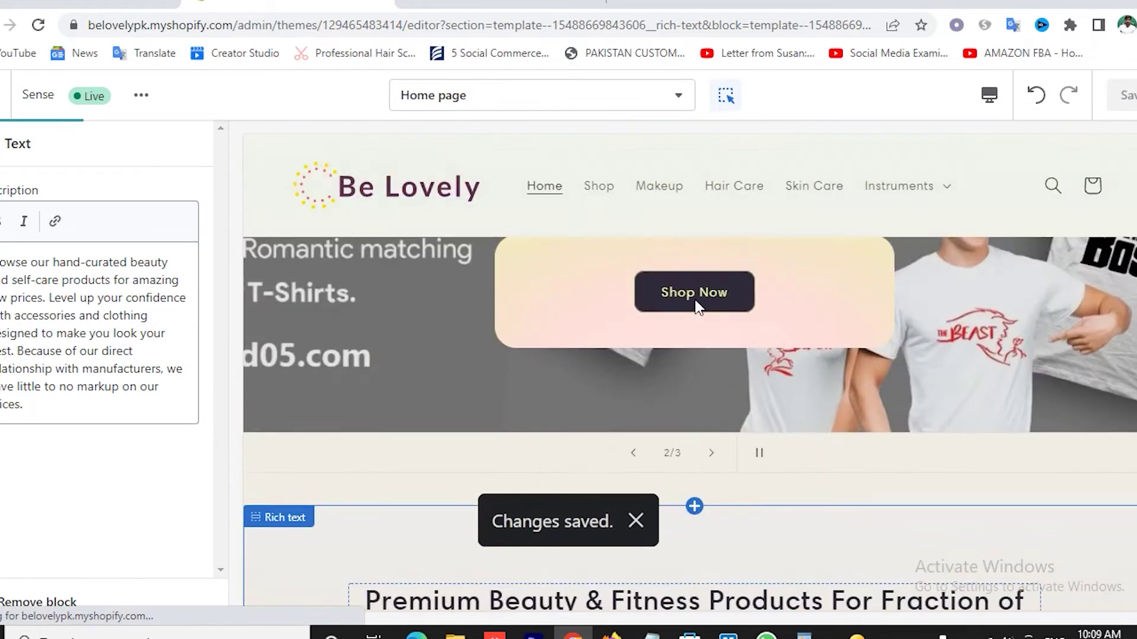
pyautogui.scroll(-12, 697, 307)
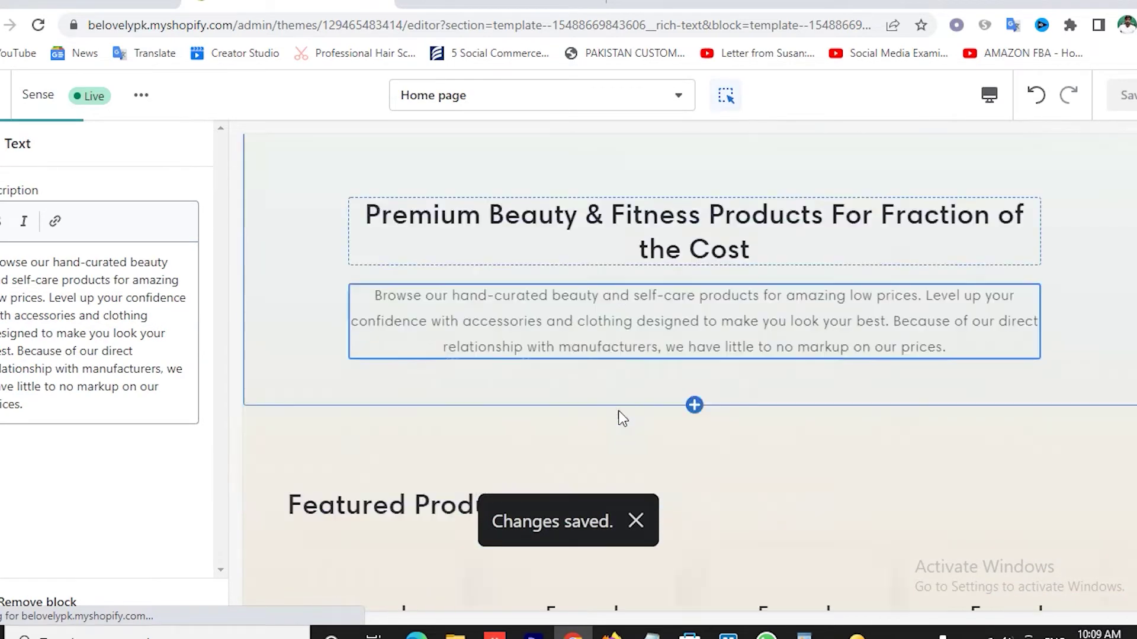
pyautogui.scroll(-1, 612, 350)
pyautogui.scroll(5, 651, 337)
pyautogui.scroll(-6, 679, 330)
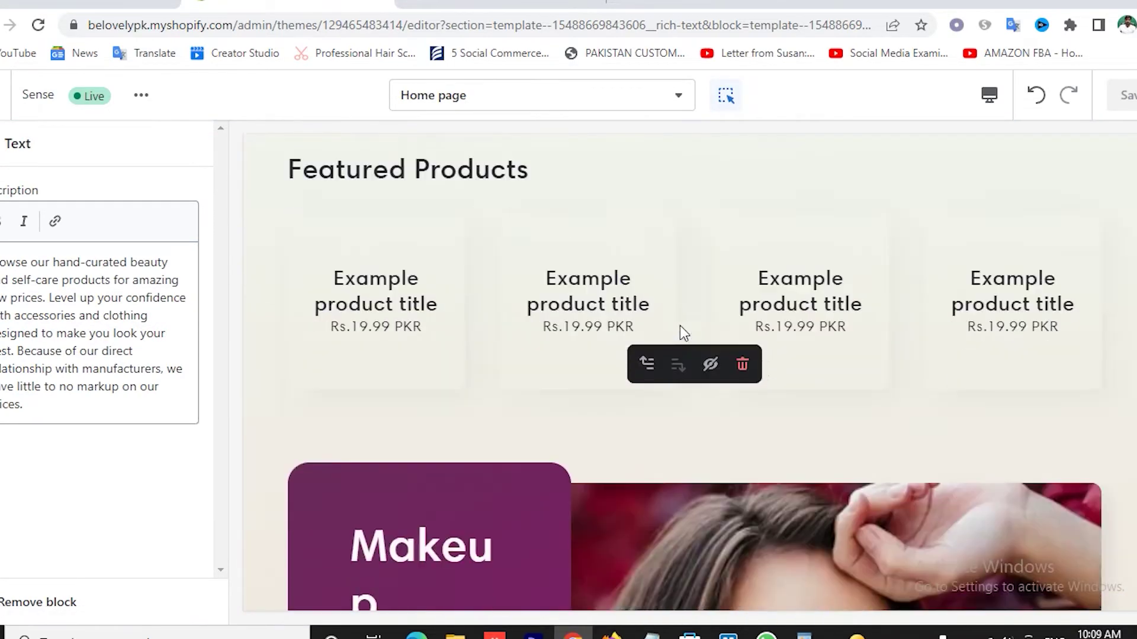
pyautogui.scroll(-6, 658, 369)
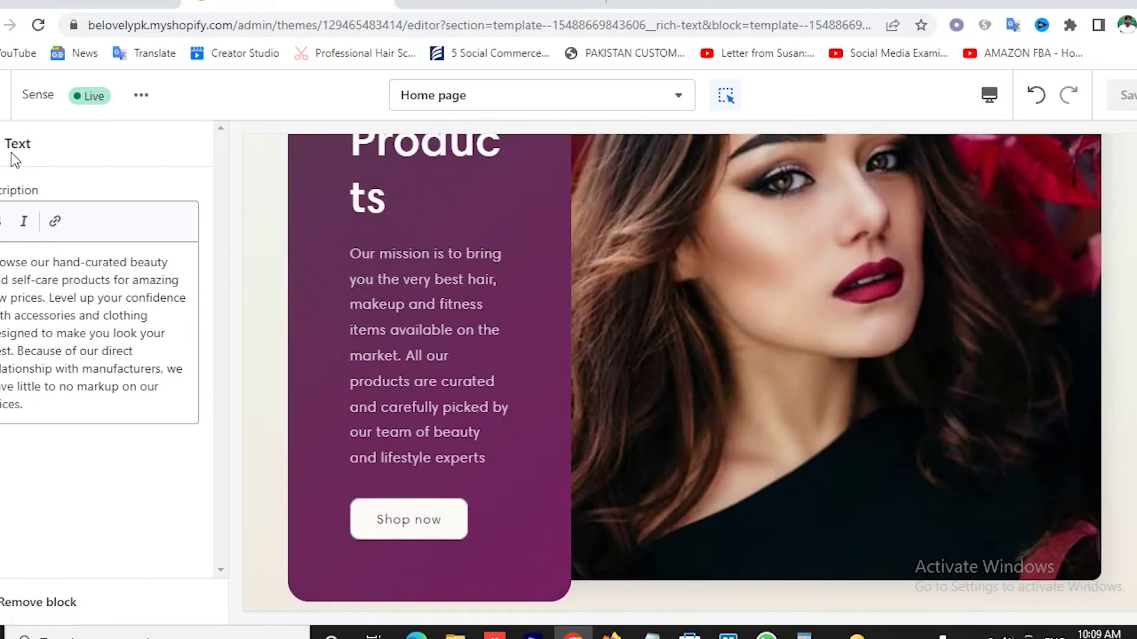
pyautogui.press('Escape')
pyautogui.scroll(-7, 685, 352)
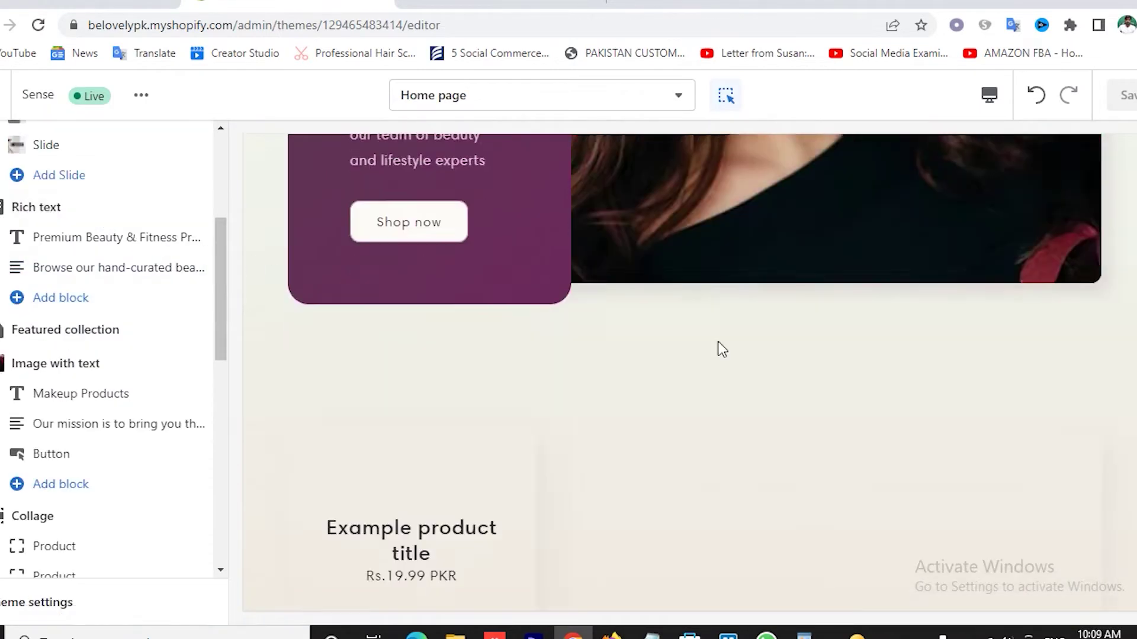
pyautogui.scroll(-2, 721, 349)
pyautogui.scroll(-2, 722, 349)
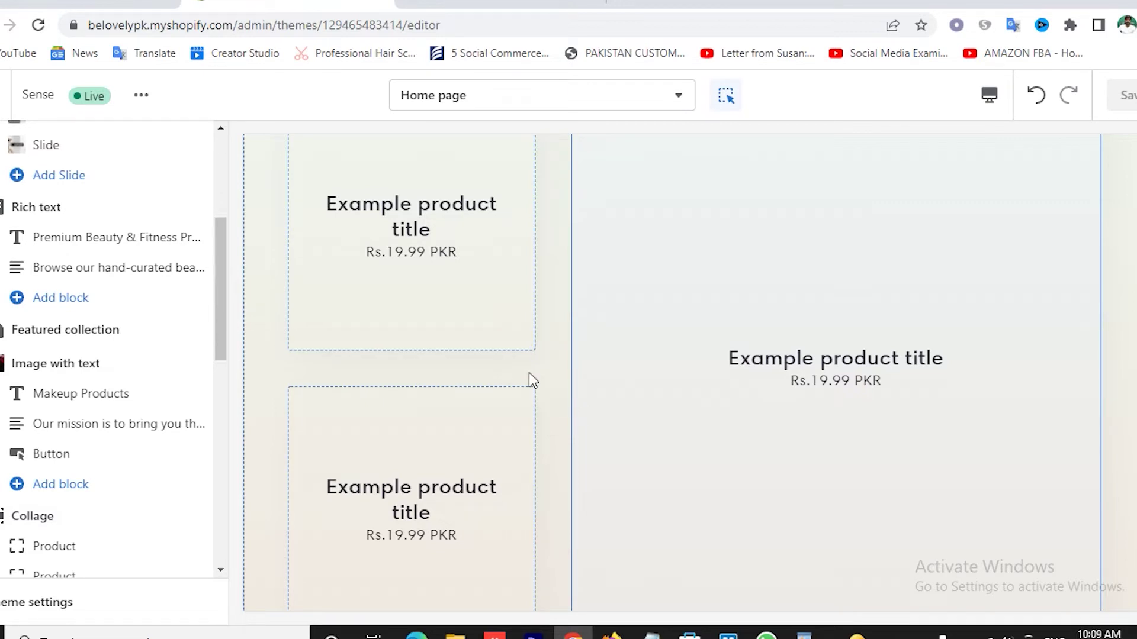
pyautogui.scroll(-5, 563, 332)
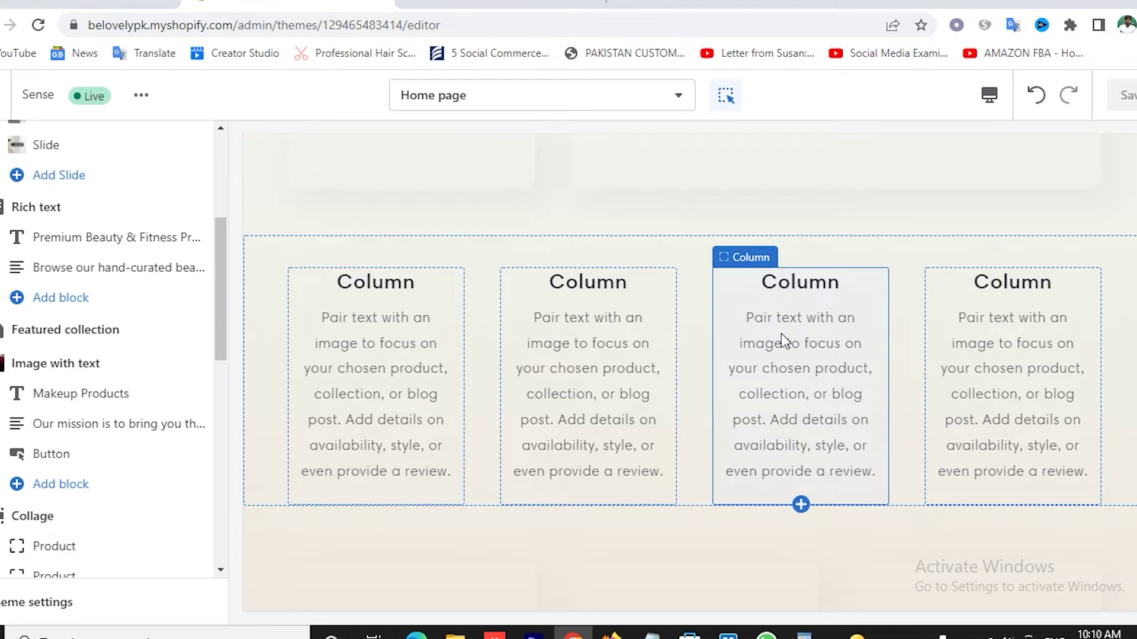
pyautogui.scroll(-7, 755, 360)
pyautogui.scroll(4, 427, 266)
pyautogui.scroll(2, 432, 493)
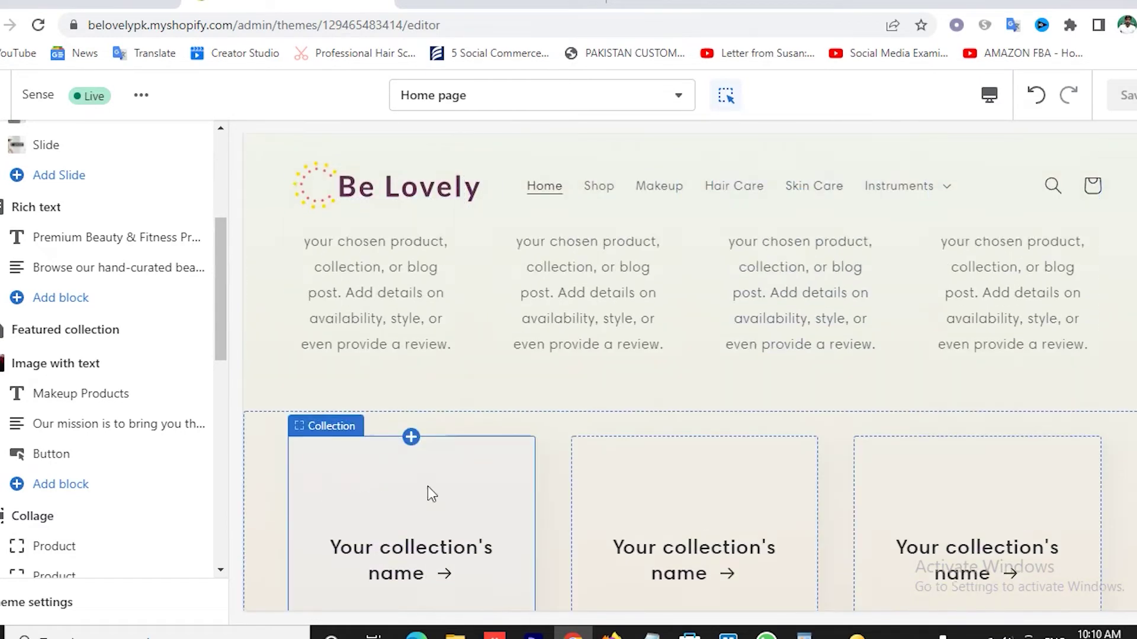
pyautogui.scroll(-5, 569, 536)
pyautogui.scroll(-3, 569, 529)
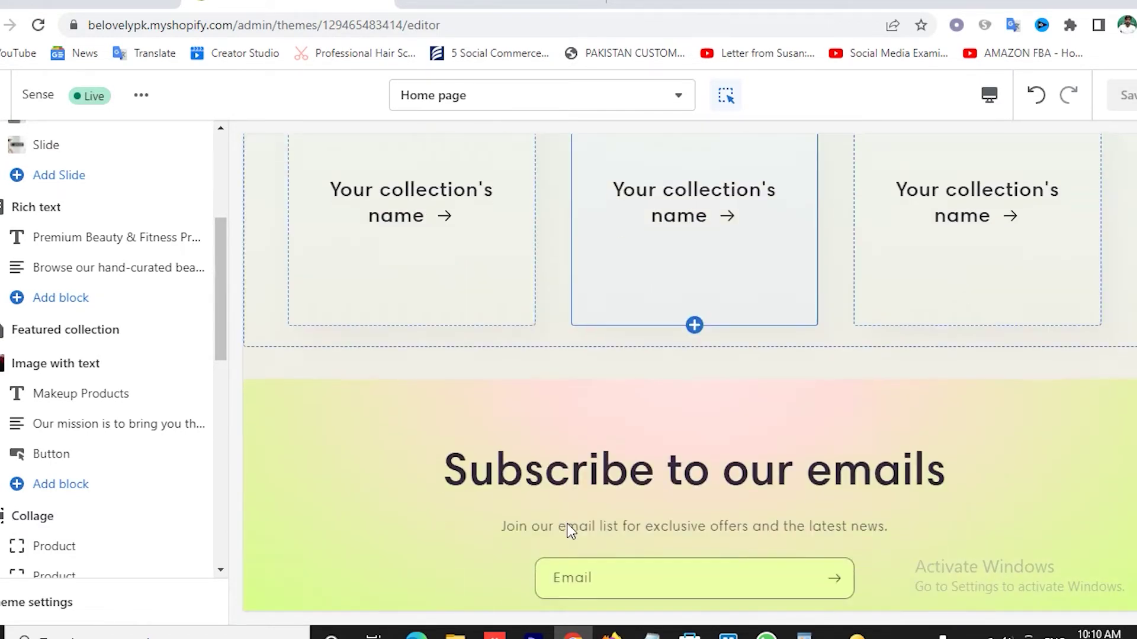
# - Give the Email signup section the Background 1 colour scheme
pyautogui.click(265, 465)
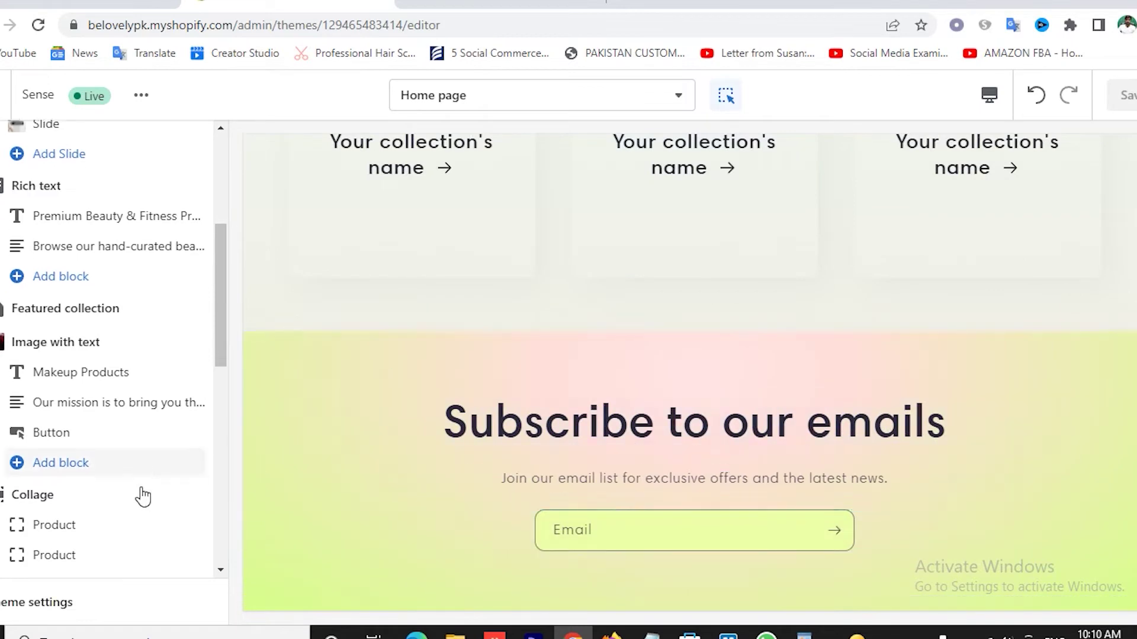
pyautogui.click(96, 220)
pyautogui.click(63, 280)
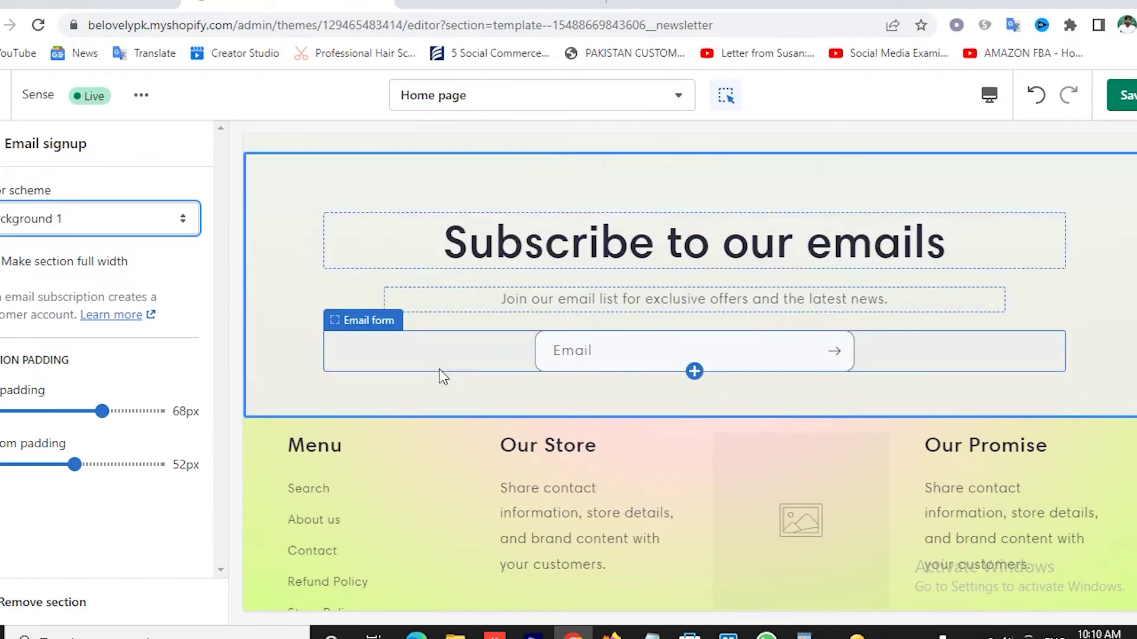
pyautogui.scroll(-2, 440, 373)
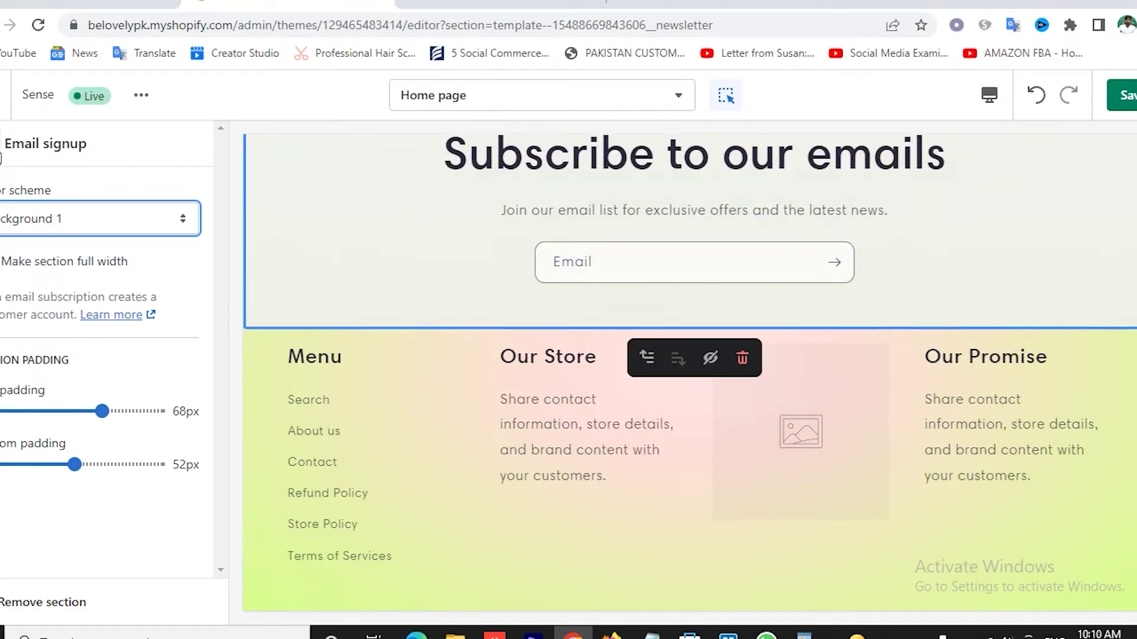
pyautogui.click(4, 144)
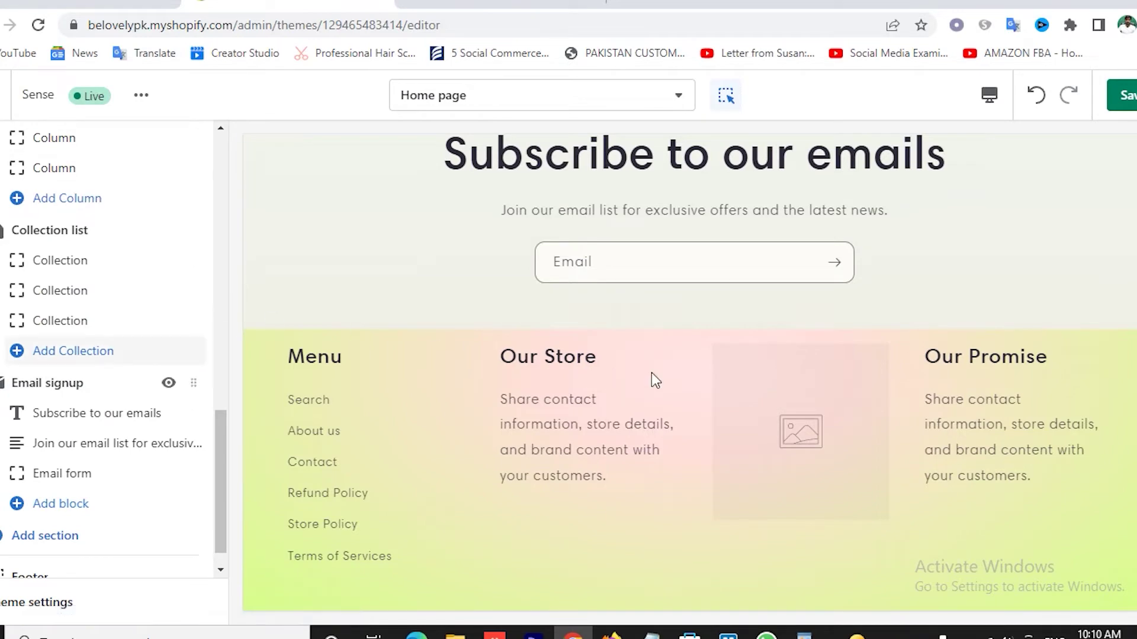
# - Set the Footer colour scheme to the dark purple Accent 2
pyautogui.scroll(3, 715, 343)
pyautogui.scroll(-4, 715, 342)
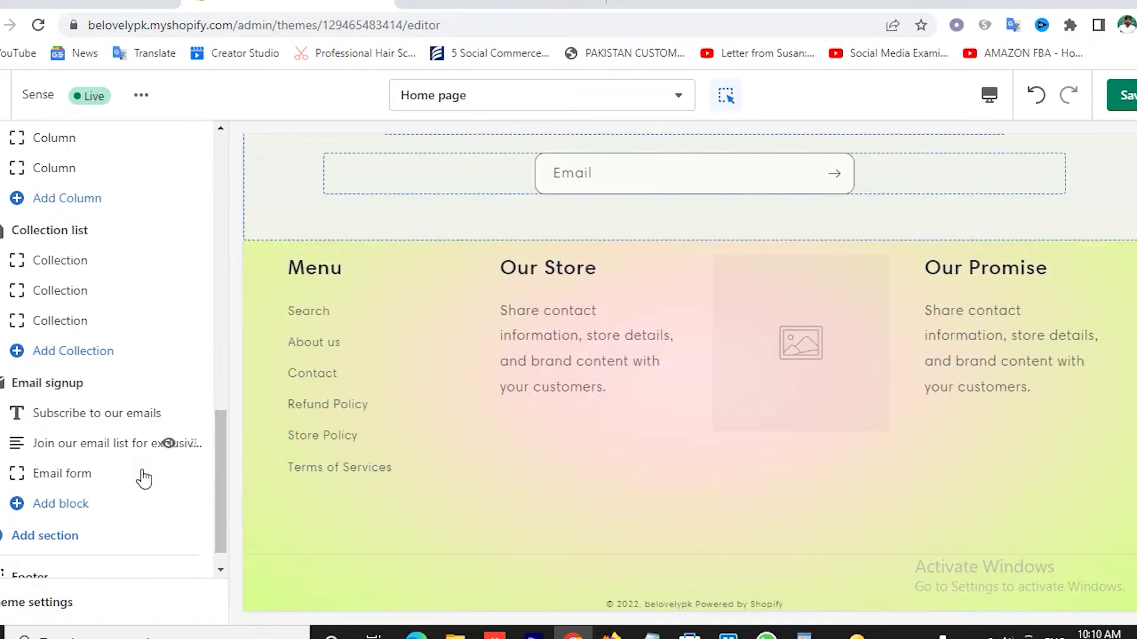
pyautogui.scroll(-1, 142, 477)
pyautogui.click(17, 548)
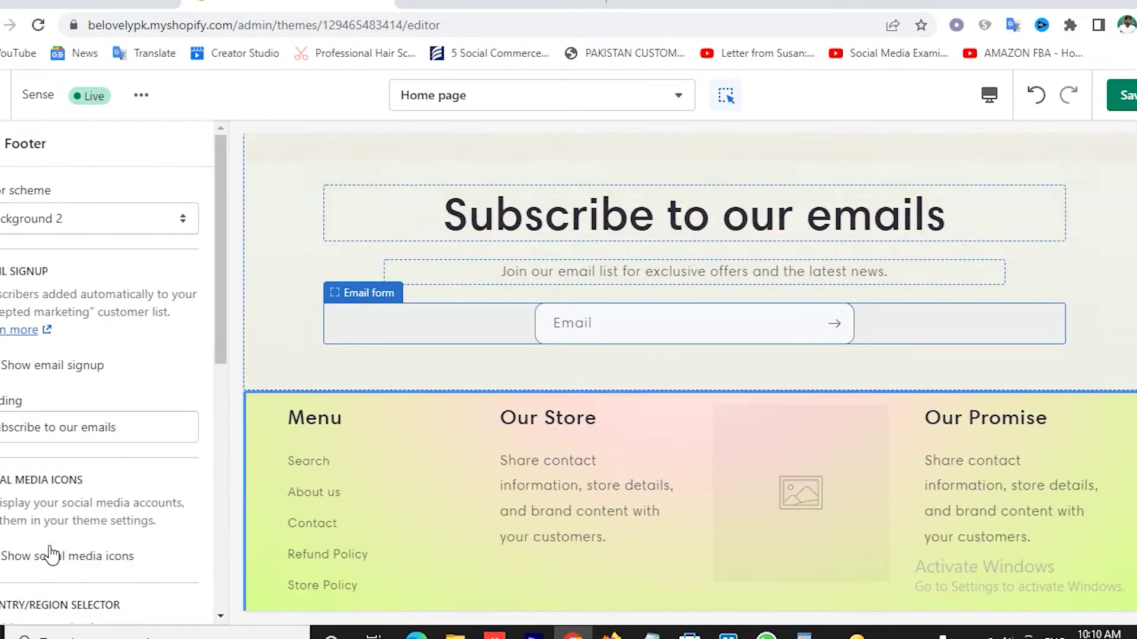
pyautogui.click(73, 219)
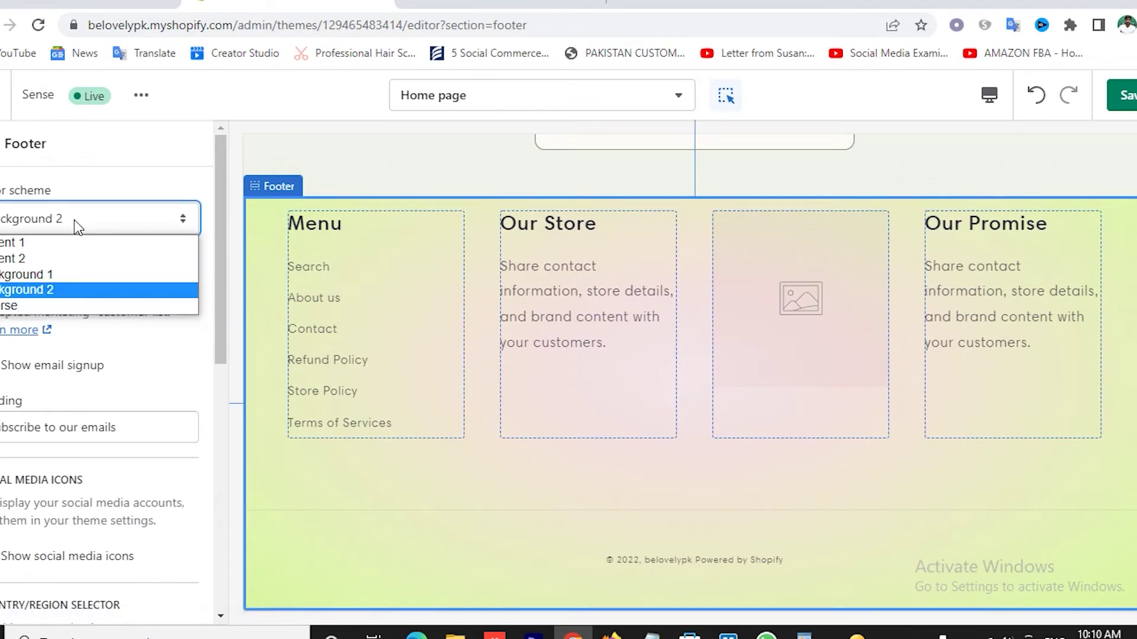
pyautogui.press('Escape')
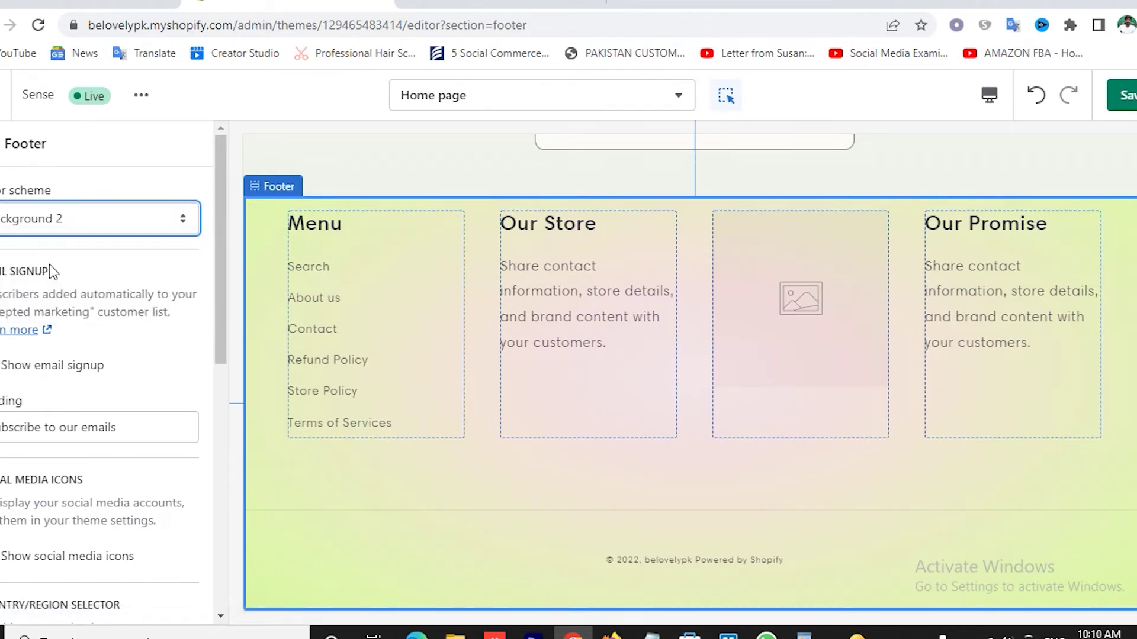
pyautogui.click(48, 264)
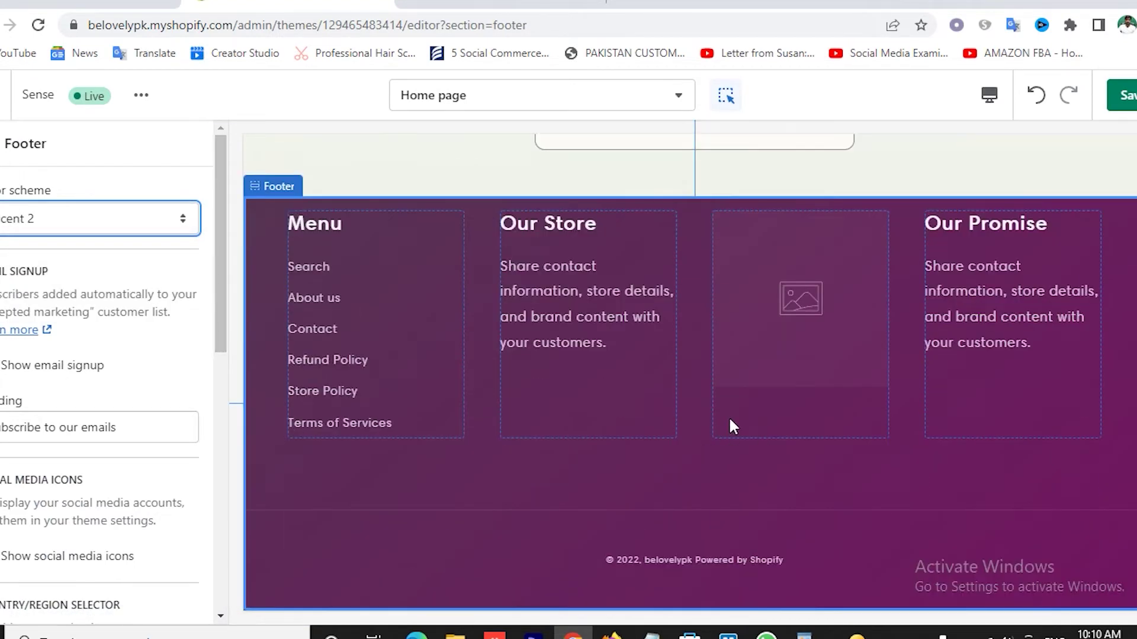
pyautogui.scroll(5, 728, 417)
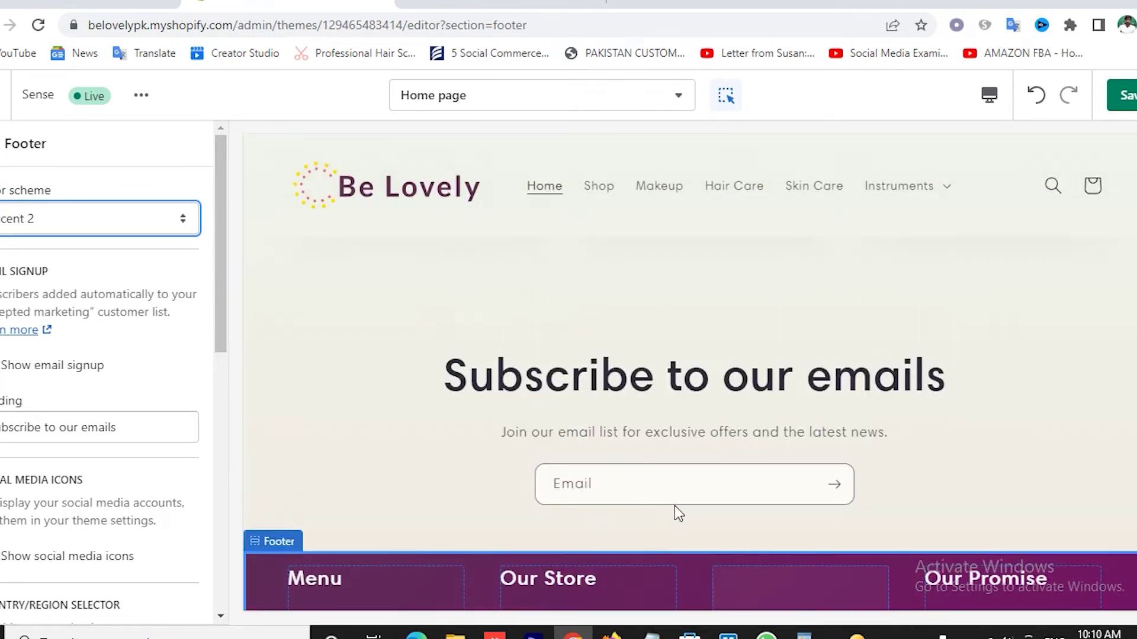
pyautogui.scroll(-4, 675, 508)
pyautogui.press('Escape')
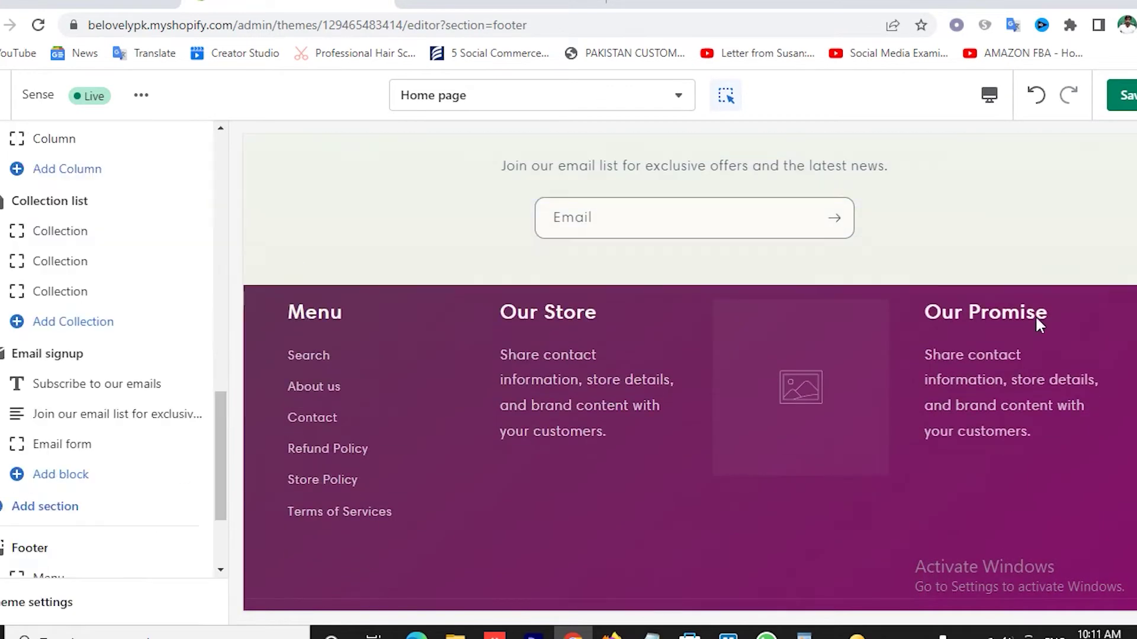
# - Save the colour changes and move the footer's Our Store block above Menu
pyautogui.click(1121, 95)
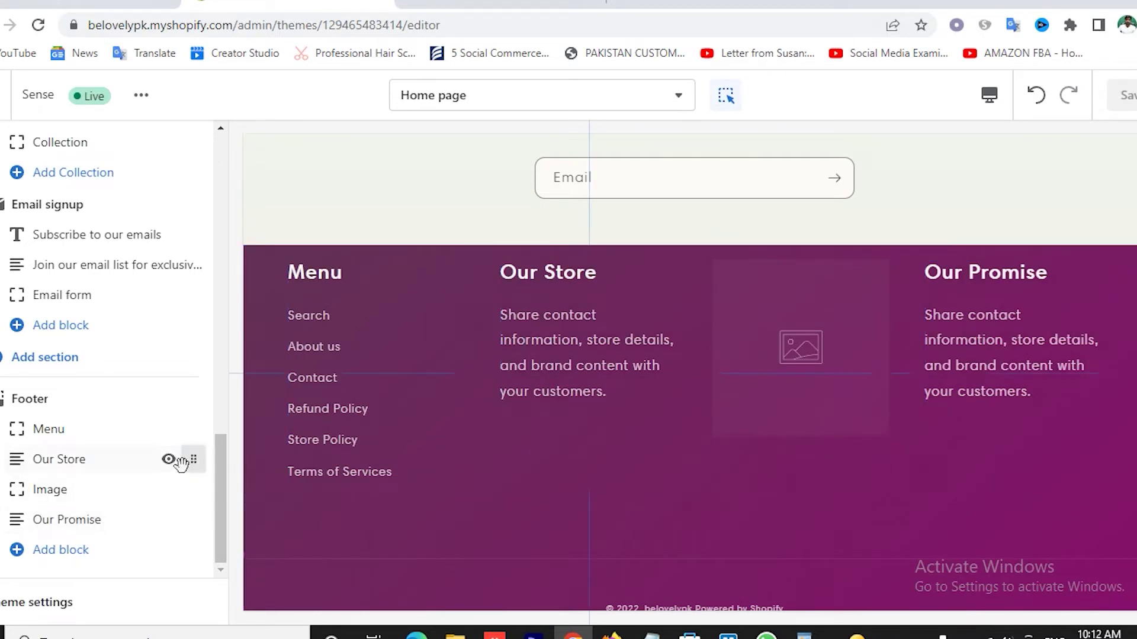
pyautogui.moveTo(189, 442); pyautogui.dragTo(188, 477)
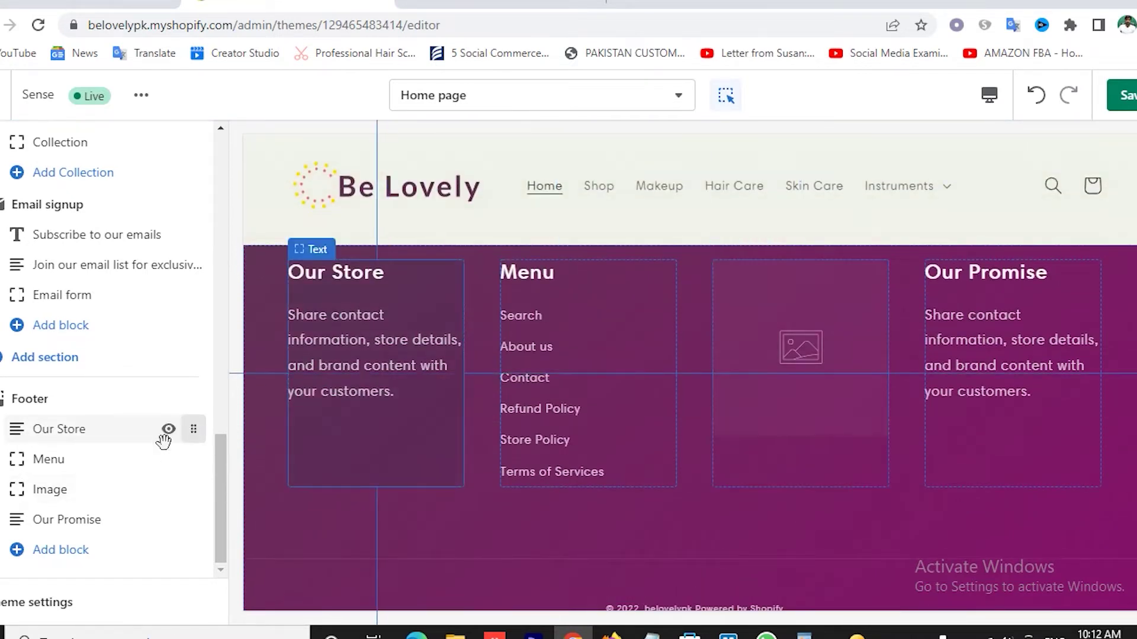
# - Replace the Our Store placeholder with the 'Our mission is to bring you the very best…' paragraph
pyautogui.click(59, 429)
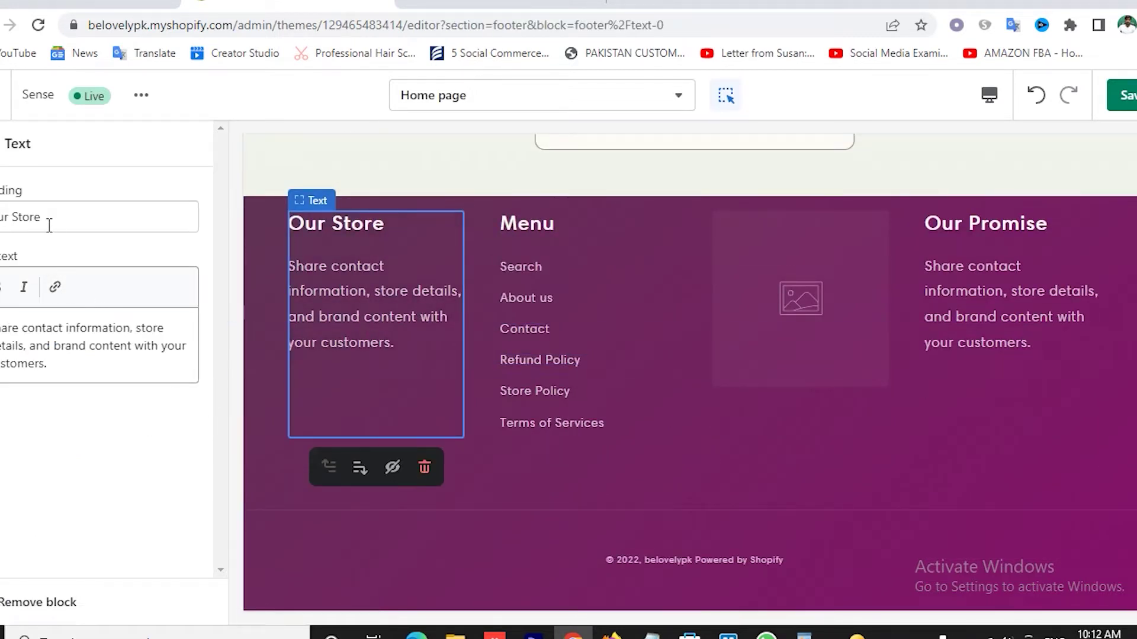
pyautogui.click(804, 632)
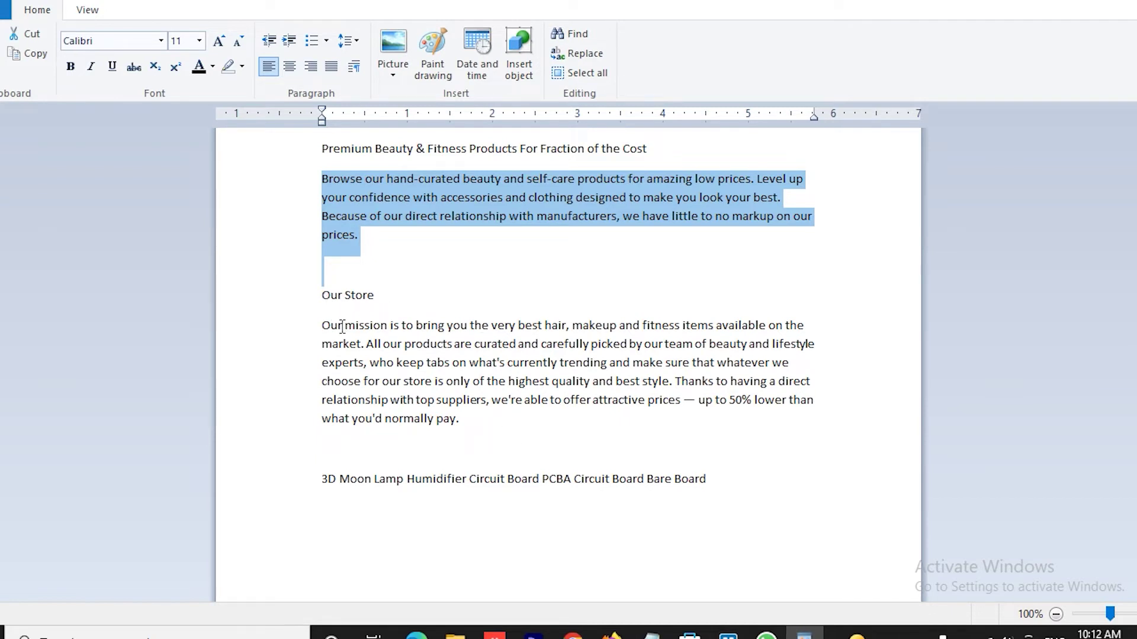
pyautogui.moveTo(326, 326); pyautogui.dragTo(525, 421)
pyautogui.hotkey('ctrl', 'c')
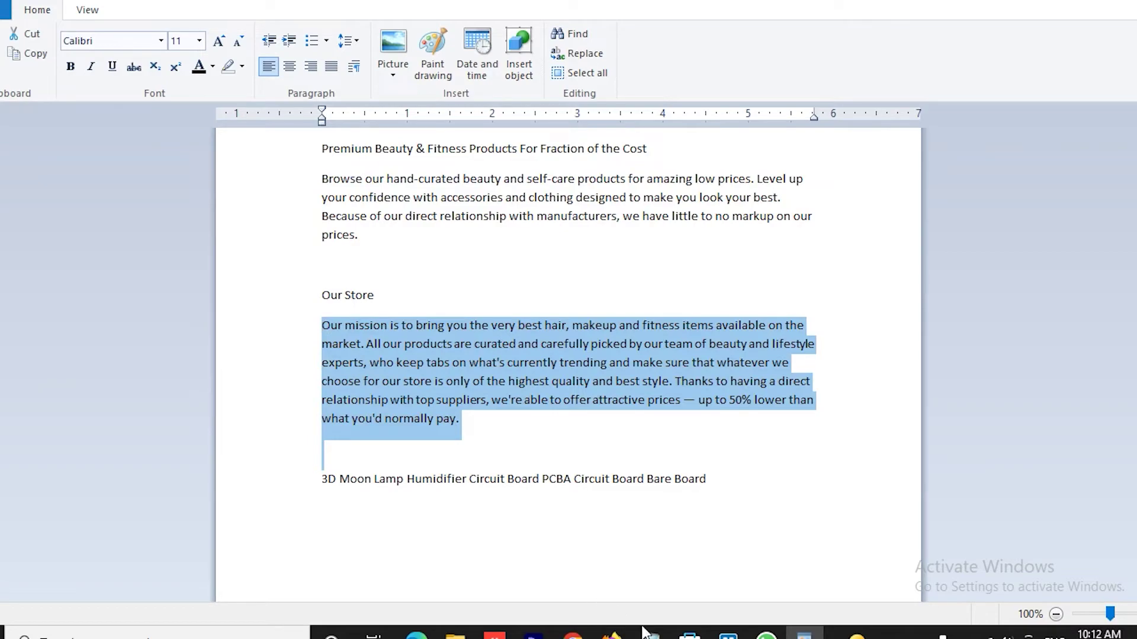
pyautogui.click(572, 633)
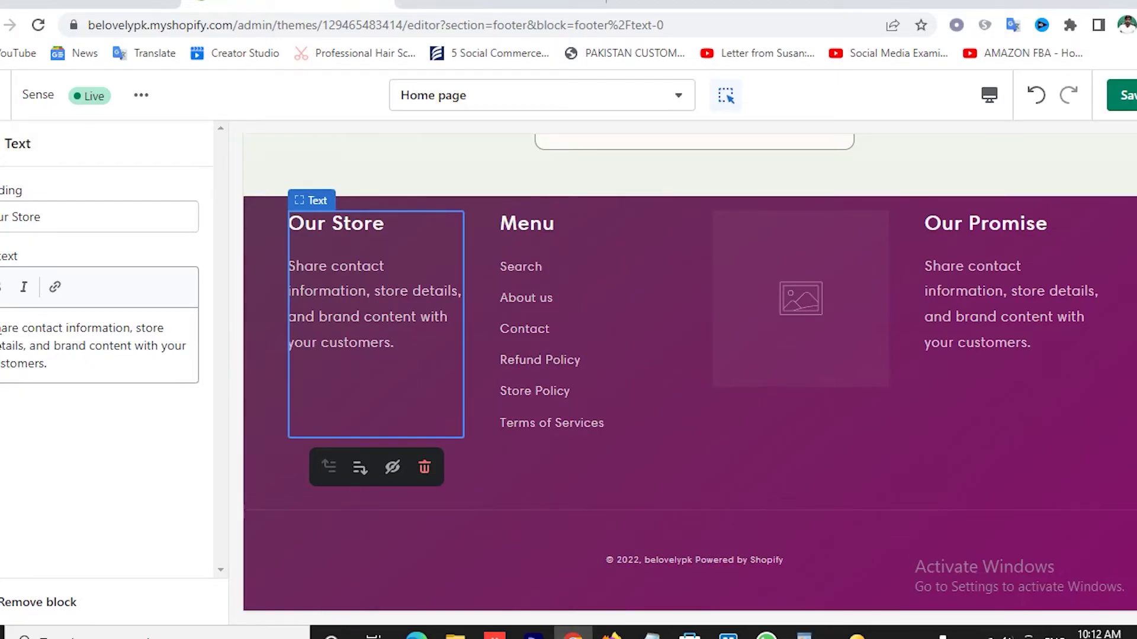
pyautogui.click(51, 364)
pyautogui.hotkey('ctrl', 'a')
pyautogui.hotkey('ctrl', 'v')
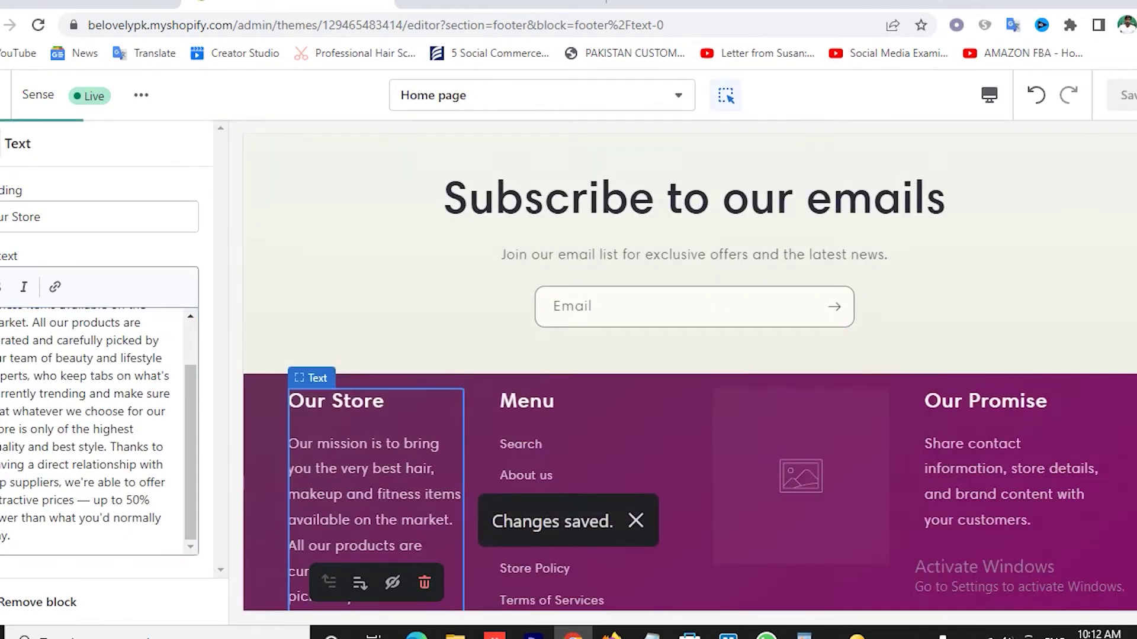
pyautogui.click(2, 143)
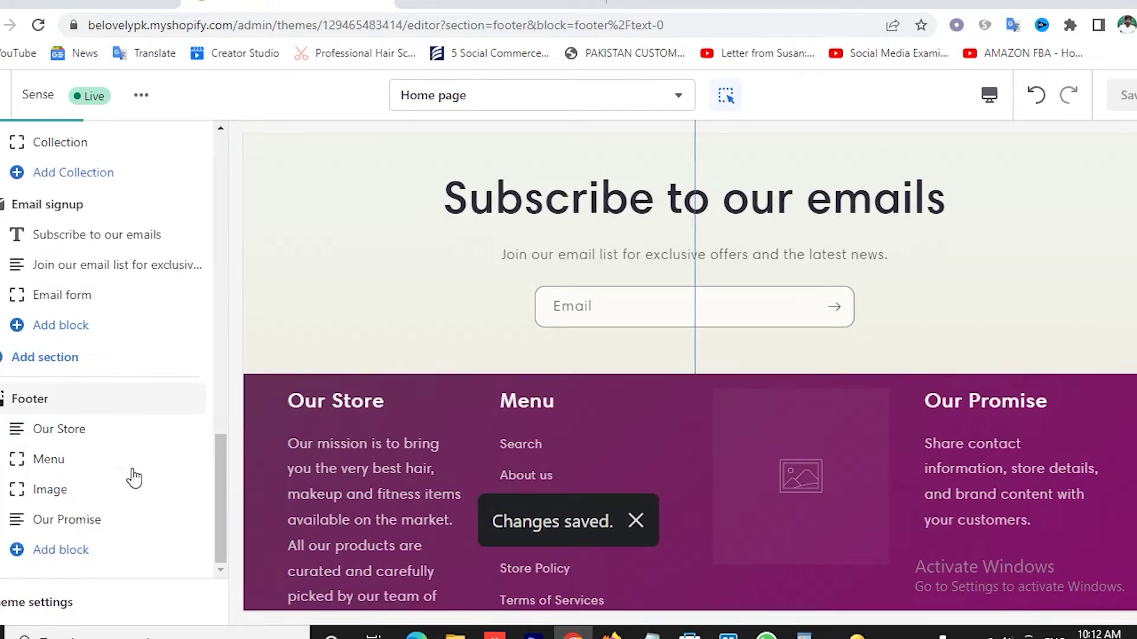
# - Hide the footer's Image block and rename the Our Promise column heading to 'Contact us'
pyautogui.moveTo(177, 499)
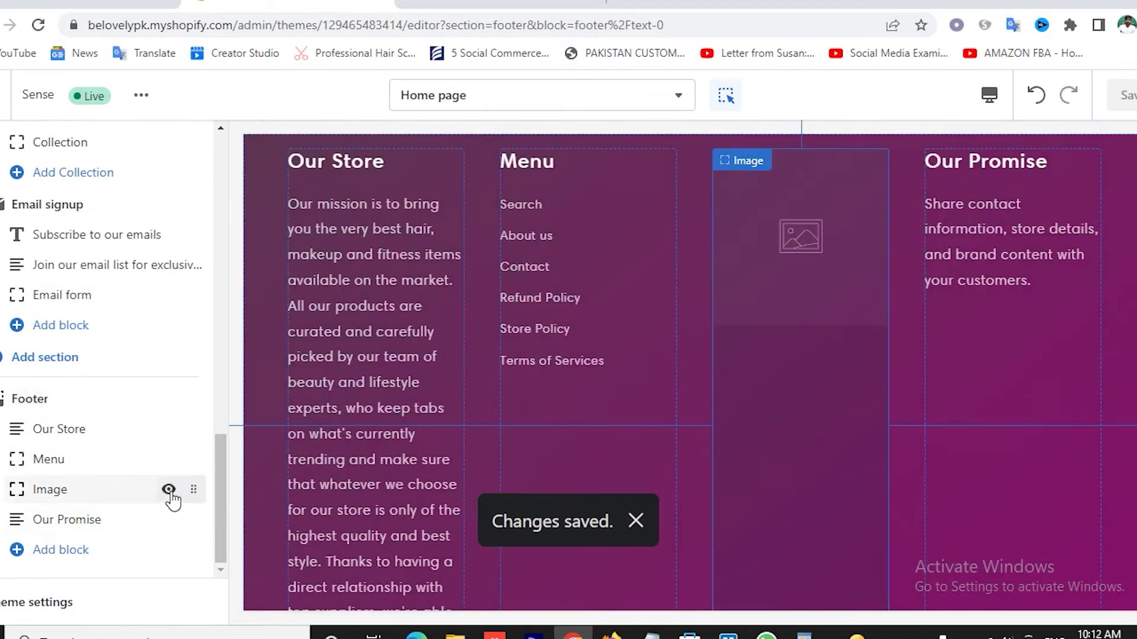
pyautogui.click(169, 490)
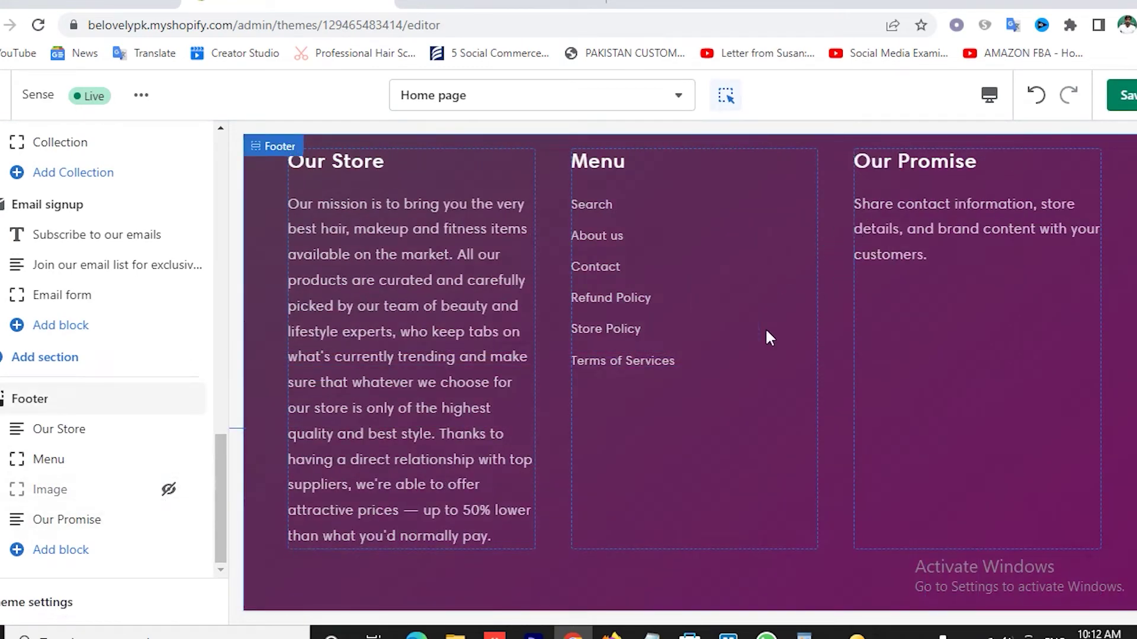
pyautogui.click(69, 524)
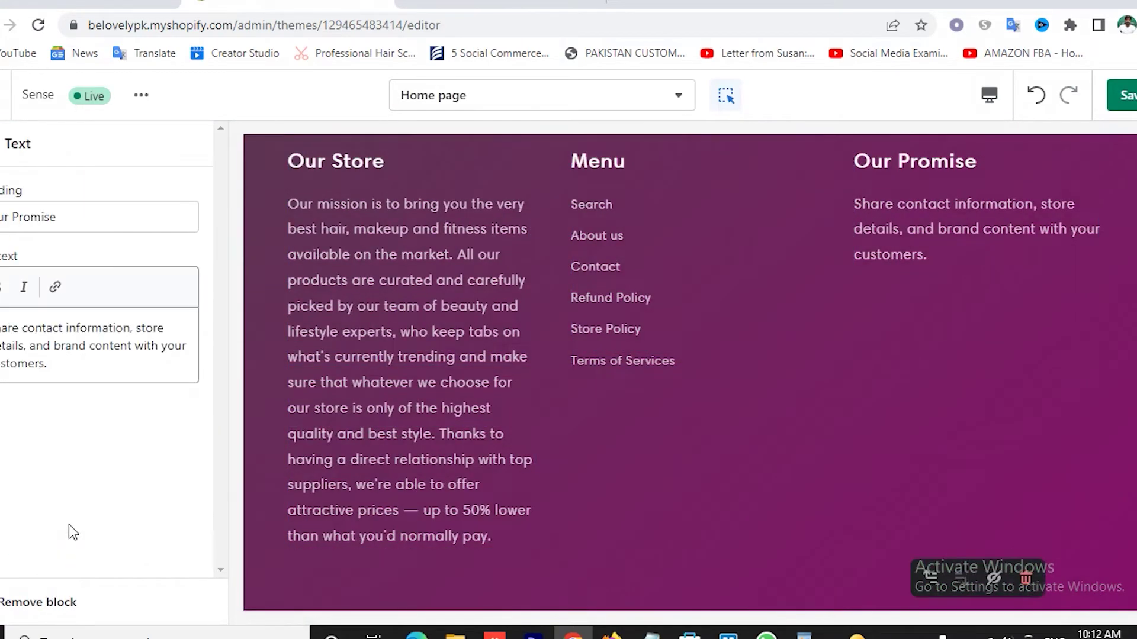
pyautogui.click(61, 216)
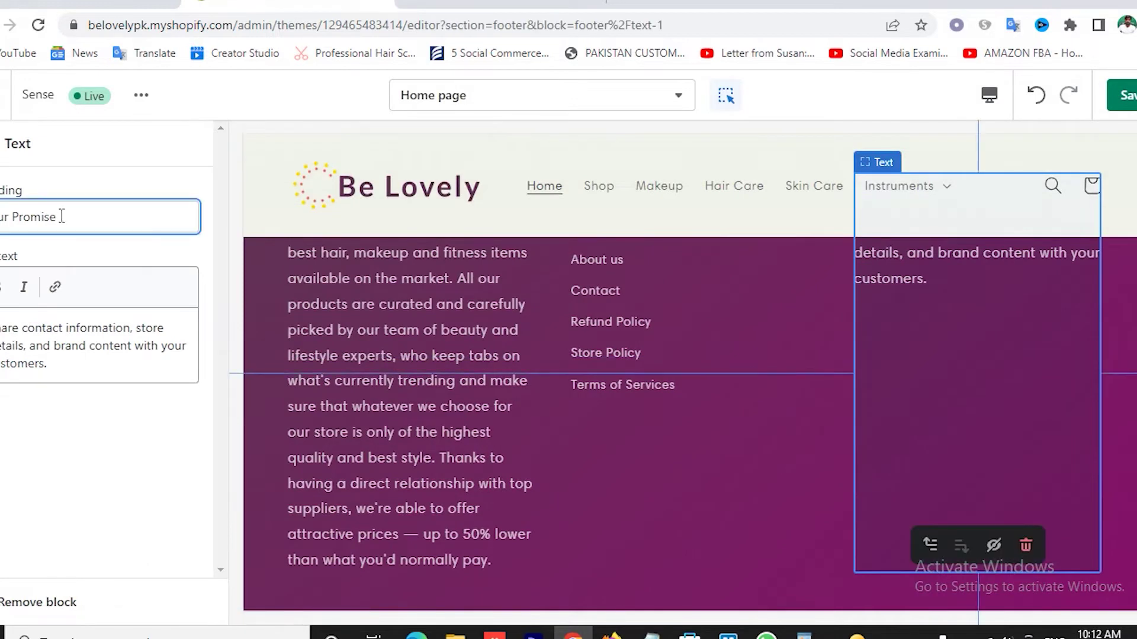
pyautogui.hotkey('ctrl', 'a')
pyautogui.press('BackSpace')
pyautogui.write('Contact us')
# - Replace the promise paragraph with the pasted Address and Email lines and save the footer
pyautogui.moveTo(3, 325); pyautogui.dragTo(81, 368)
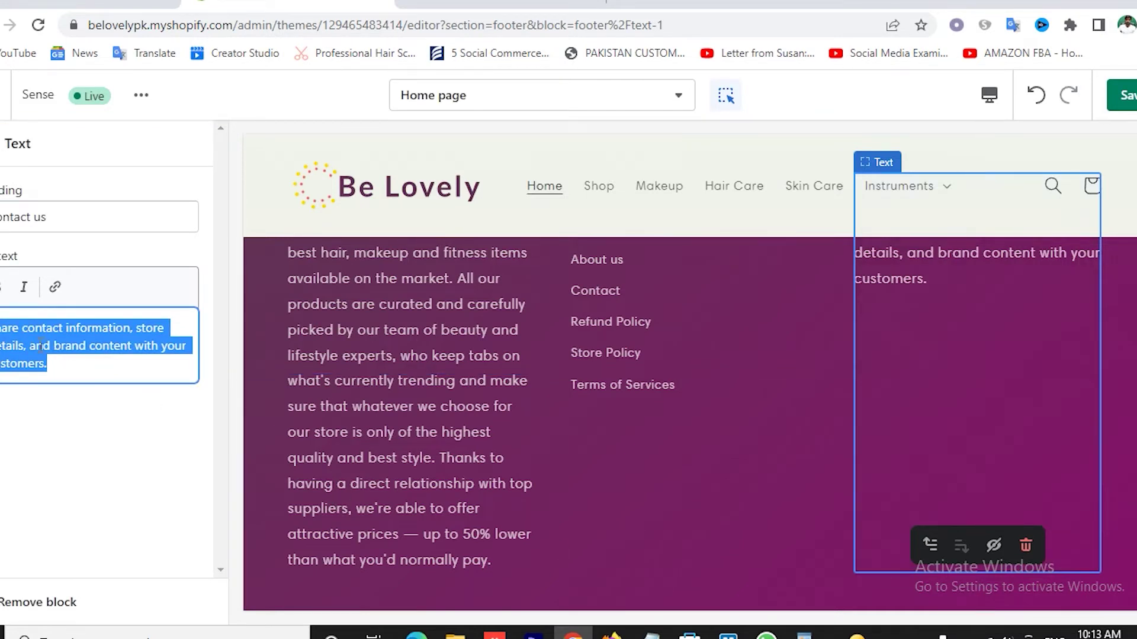
pyautogui.press('BackSpace')
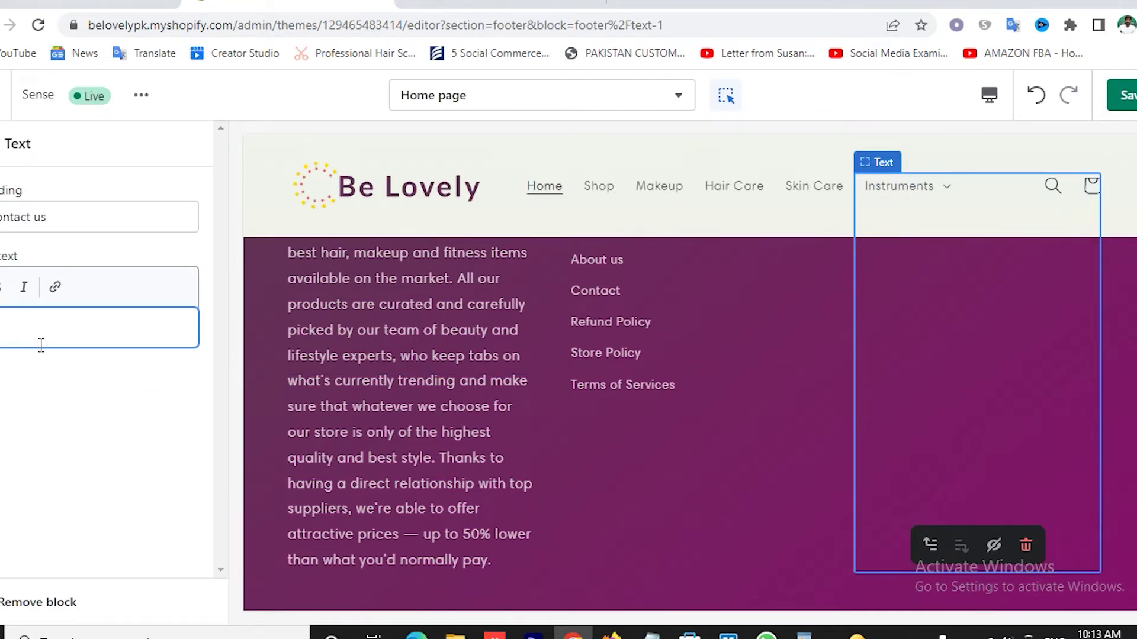
pyautogui.write('Address: 11111 Lorem Ipsum 99 ZZ, 10101  Email:')
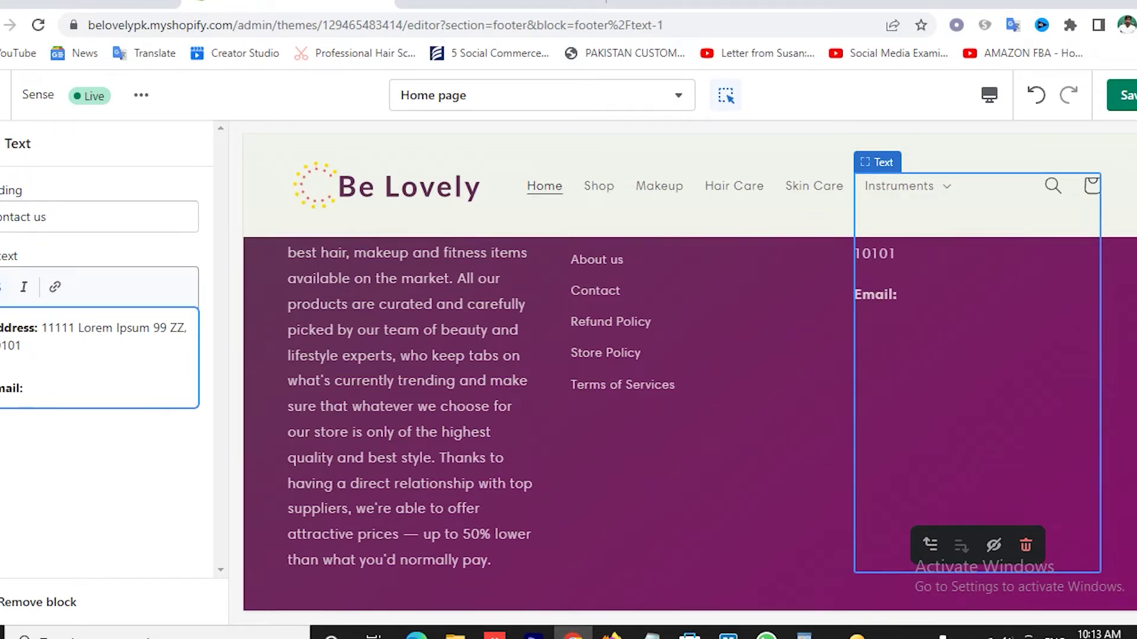
pyautogui.click(1122, 95)
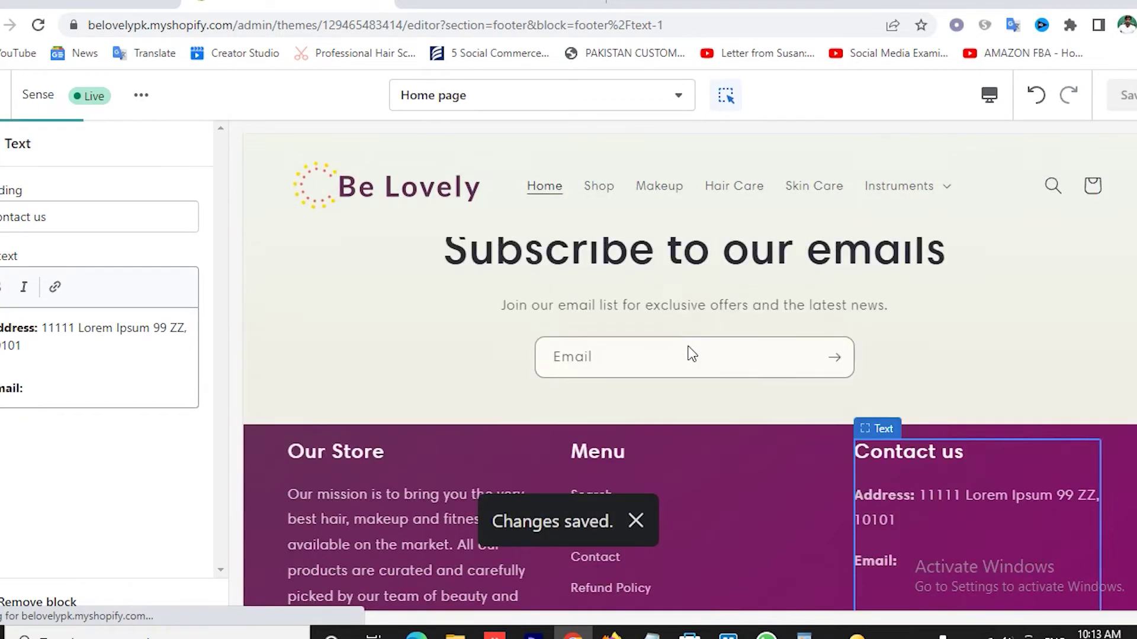
pyautogui.scroll(-6, 652, 402)
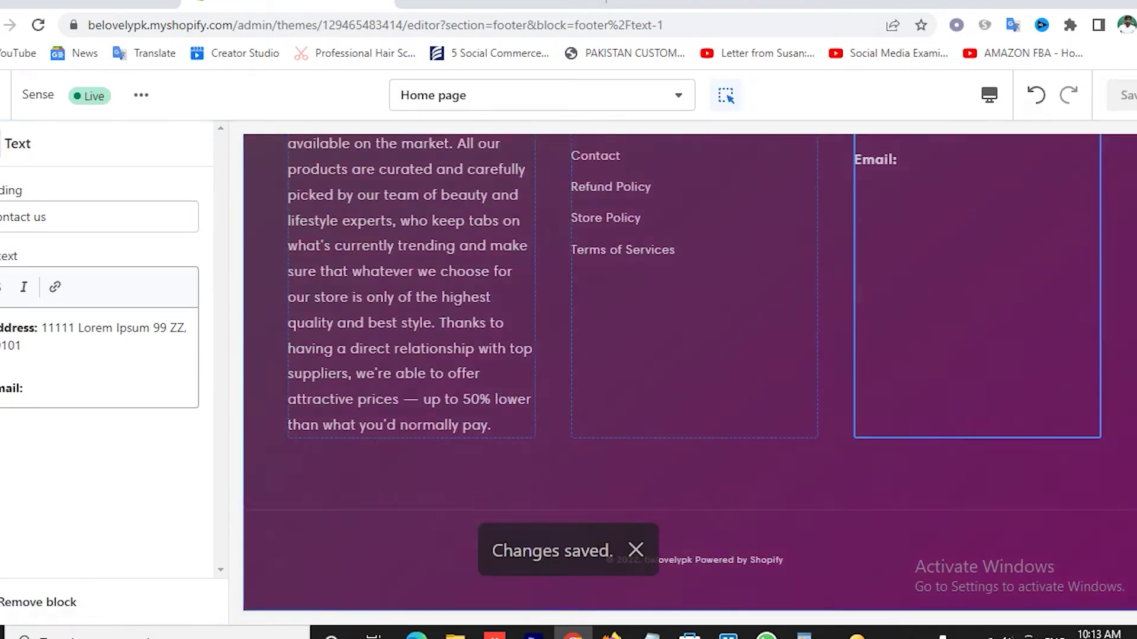
pyautogui.click(1, 144)
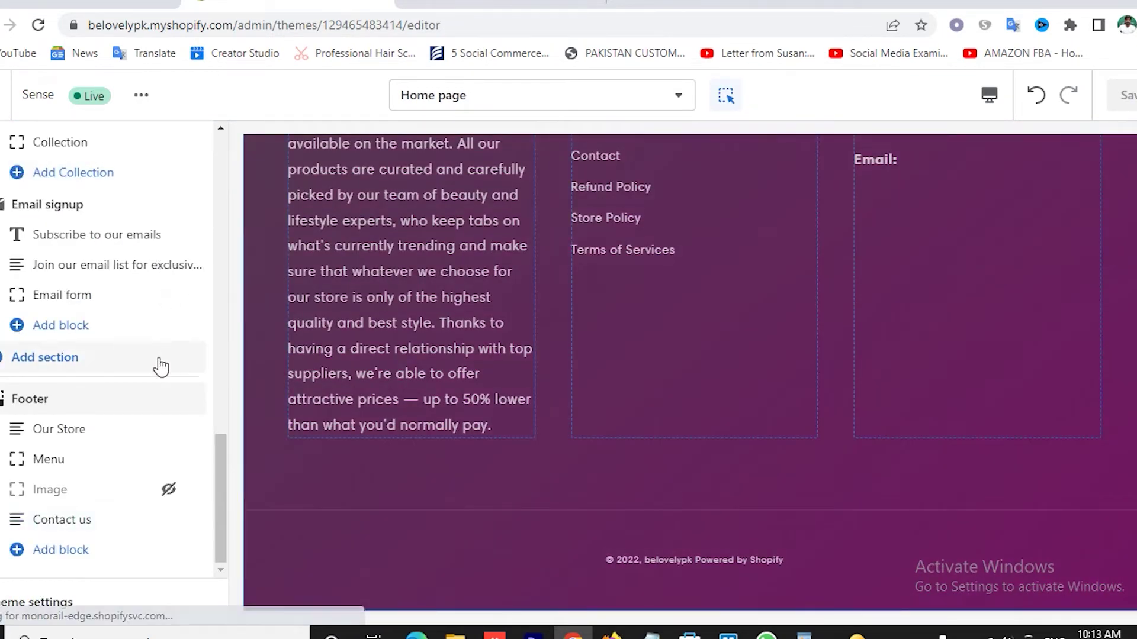
pyautogui.click(45, 401)
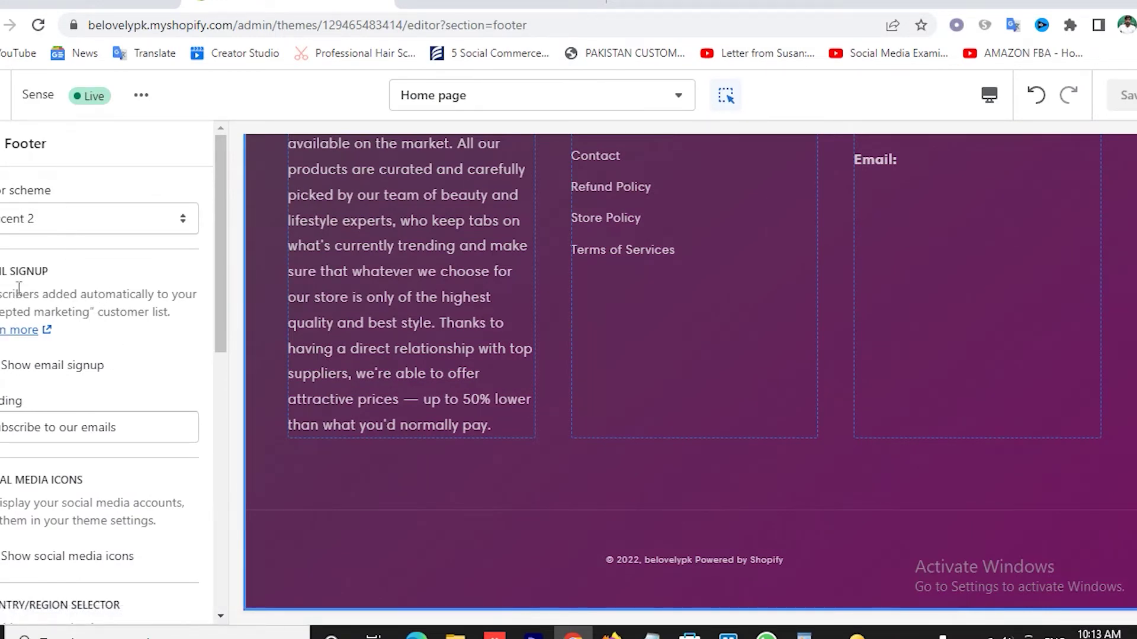
pyautogui.scroll(8, 735, 321)
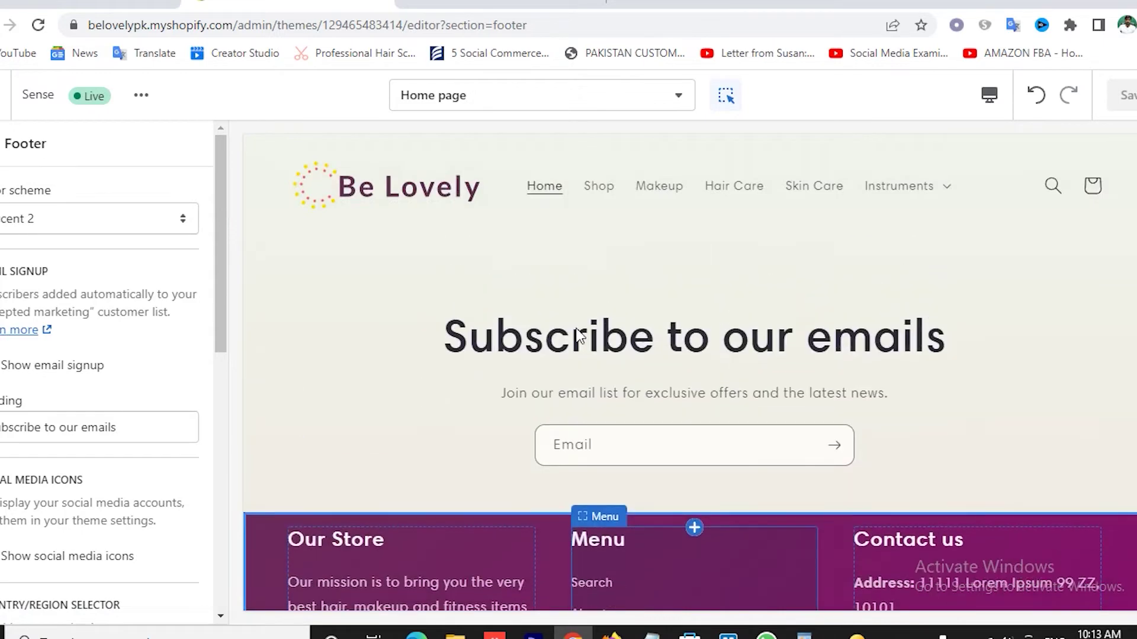
pyautogui.scroll(-2, 591, 385)
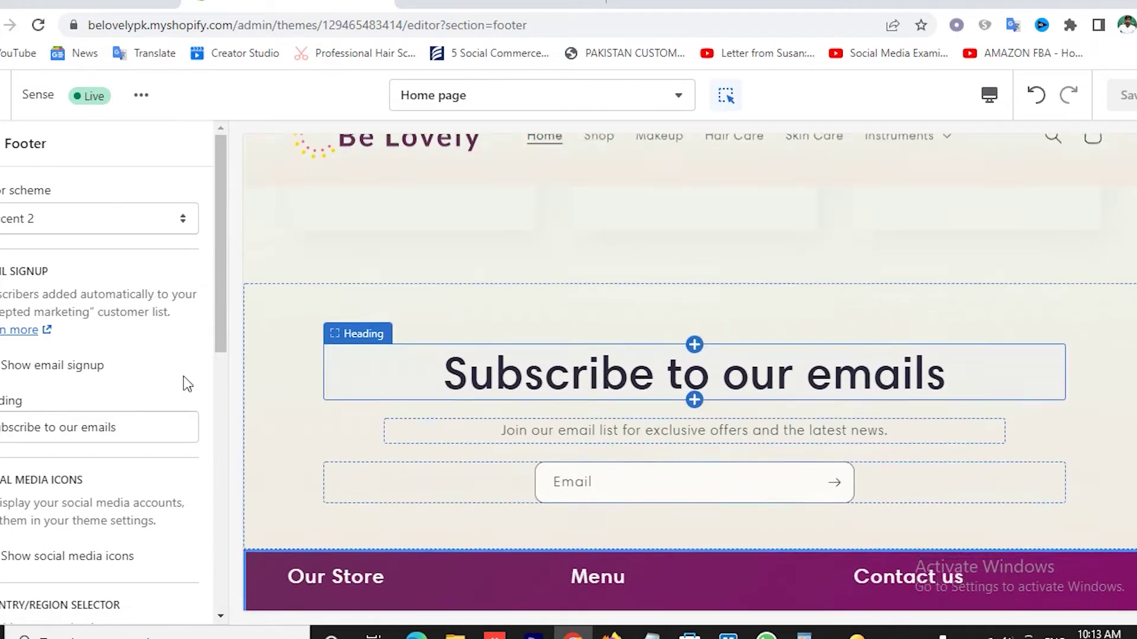
pyautogui.scroll(-3, 170, 396)
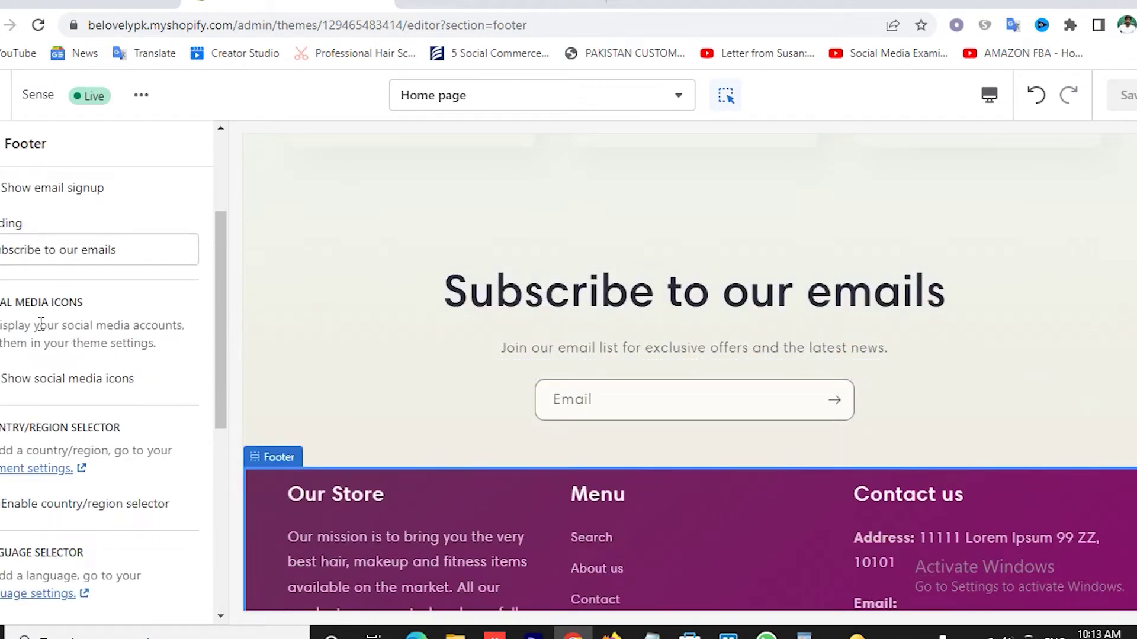
pyautogui.scroll(-2, 81, 338)
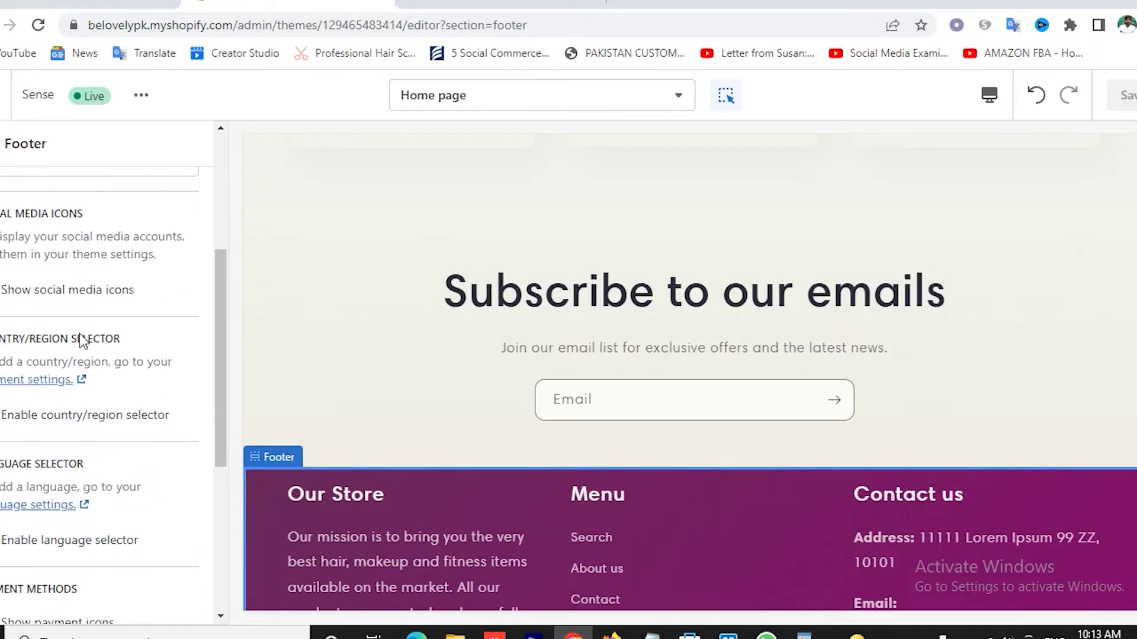
pyautogui.scroll(-2, 82, 340)
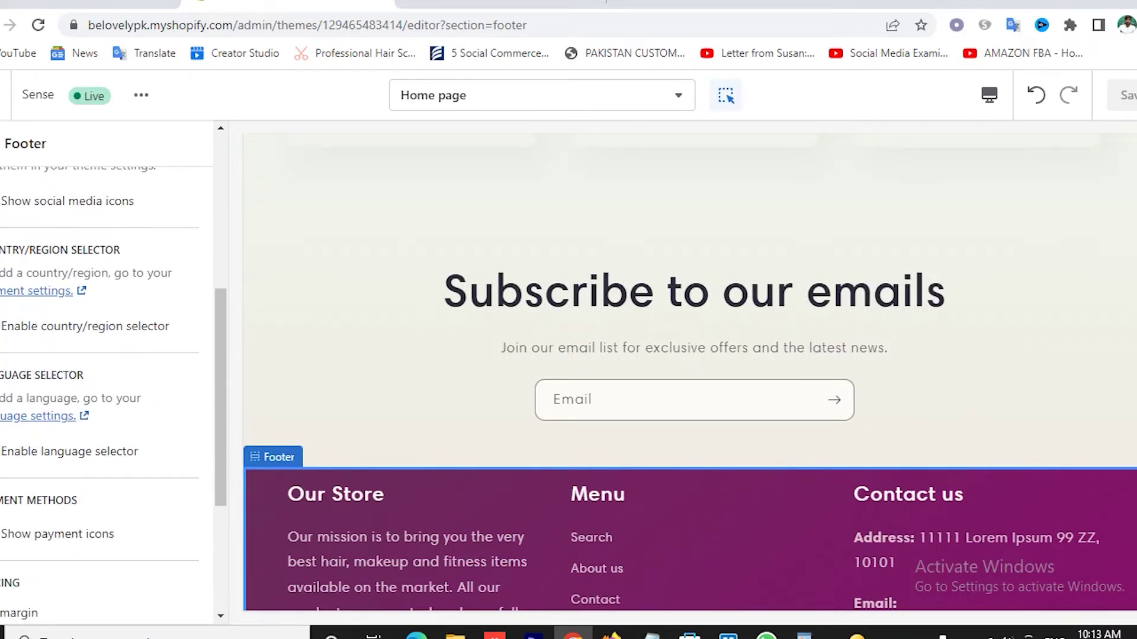
pyautogui.scroll(-2, 112, 329)
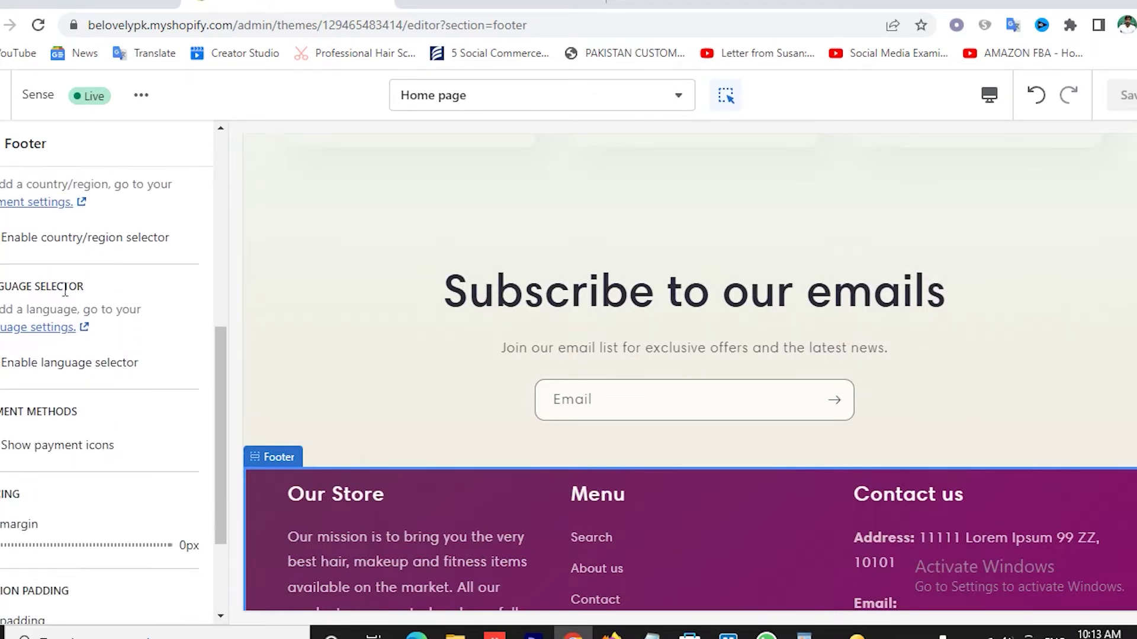
pyautogui.scroll(-2, 88, 402)
pyautogui.scroll(-1, 62, 395)
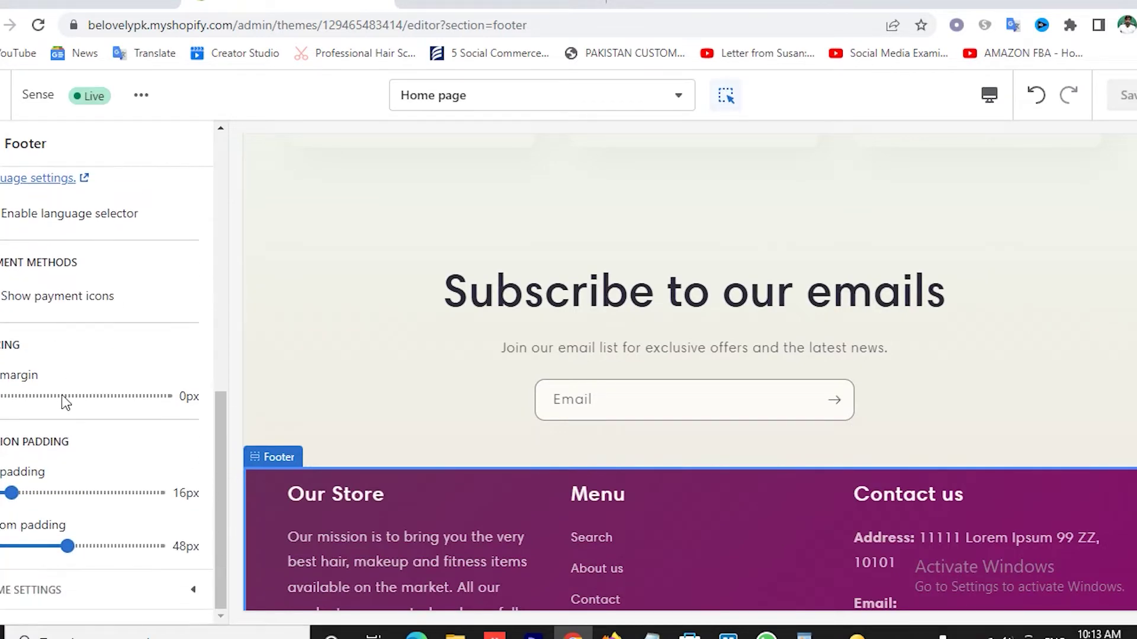
pyautogui.scroll(5, 62, 396)
pyautogui.scroll(6, 61, 396)
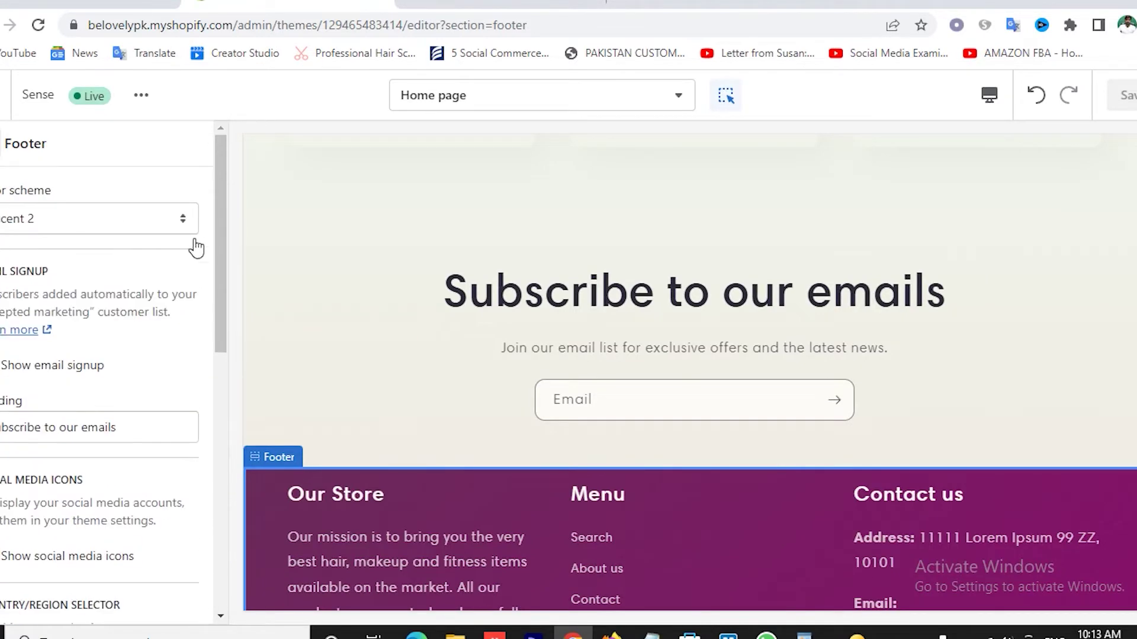
pyautogui.press('Escape')
pyautogui.scroll(5, 592, 348)
pyautogui.scroll(15, 589, 349)
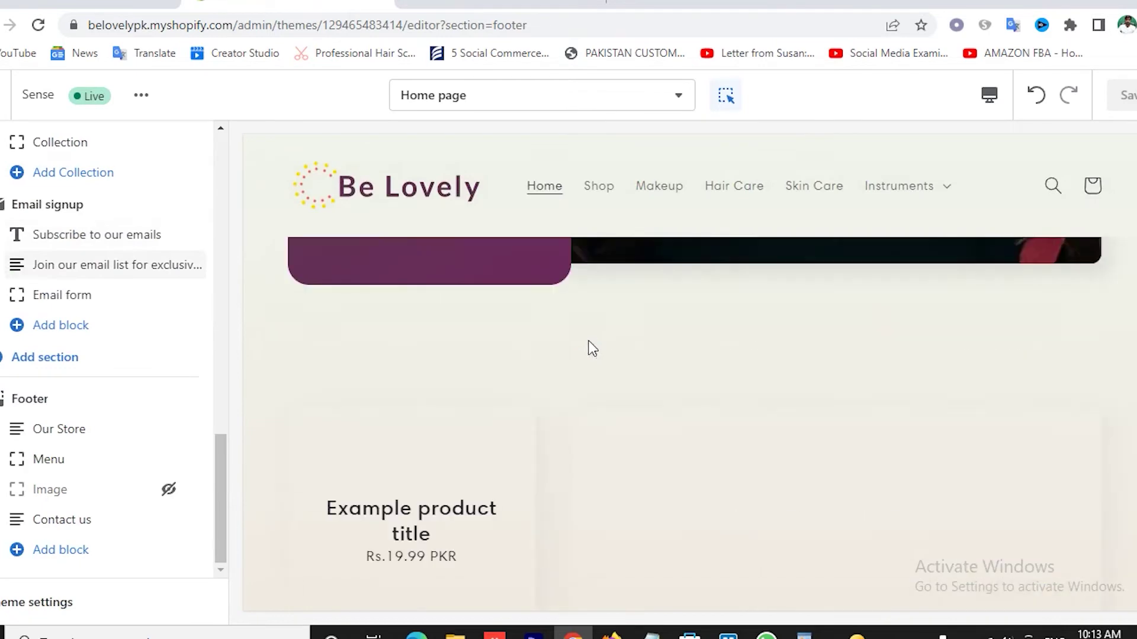
pyautogui.scroll(-15, 590, 342)
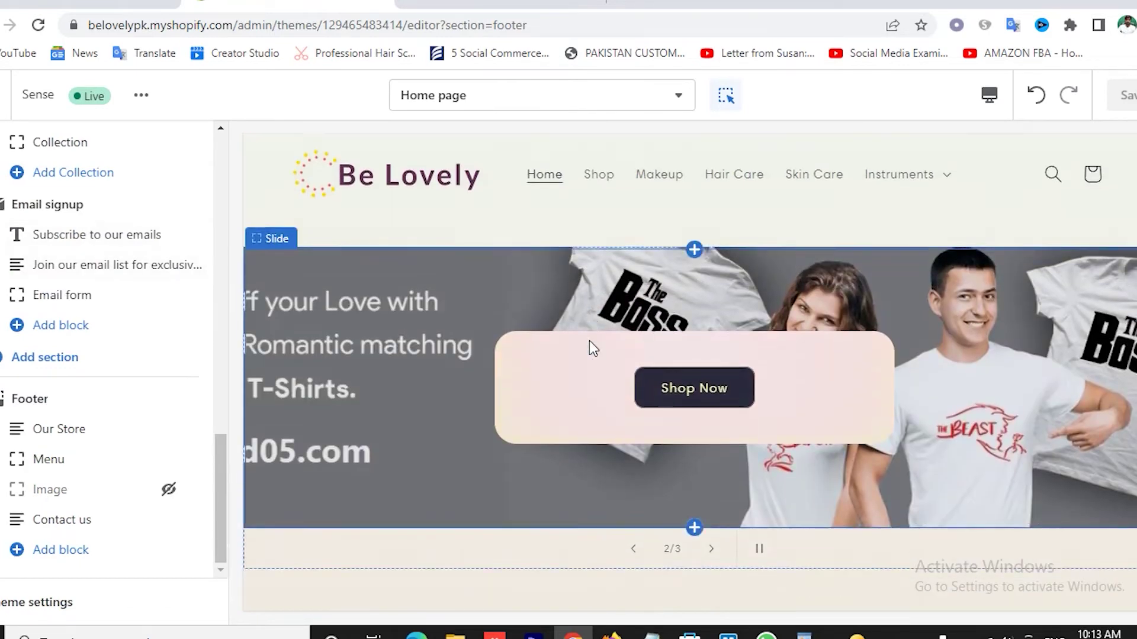
pyautogui.scroll(-15, 588, 342)
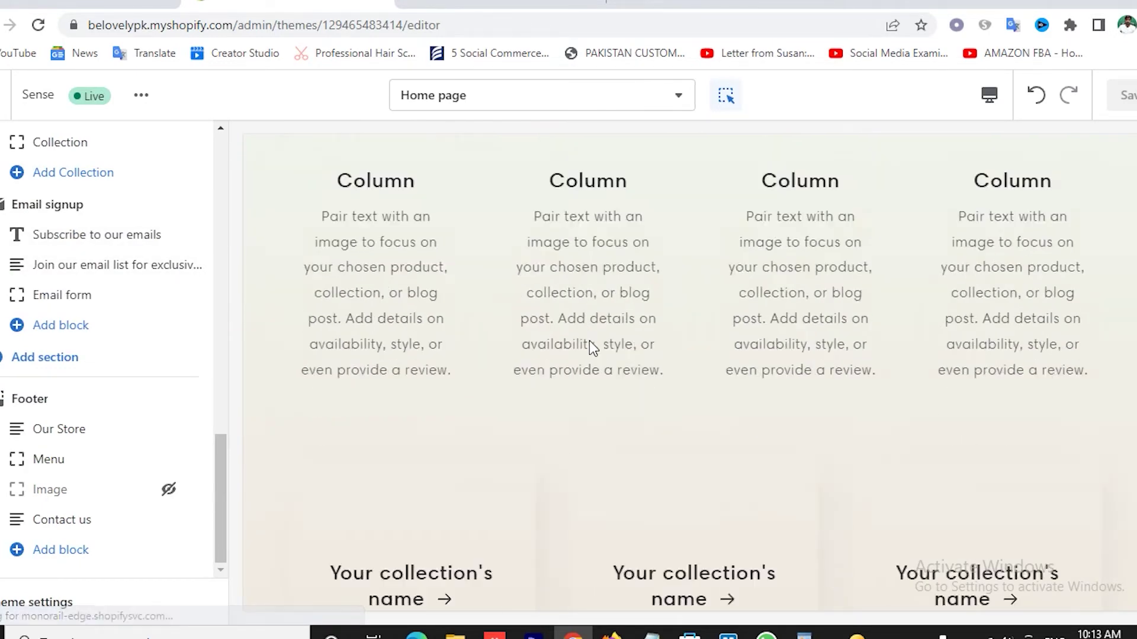
pyautogui.scroll(-3, 592, 347)
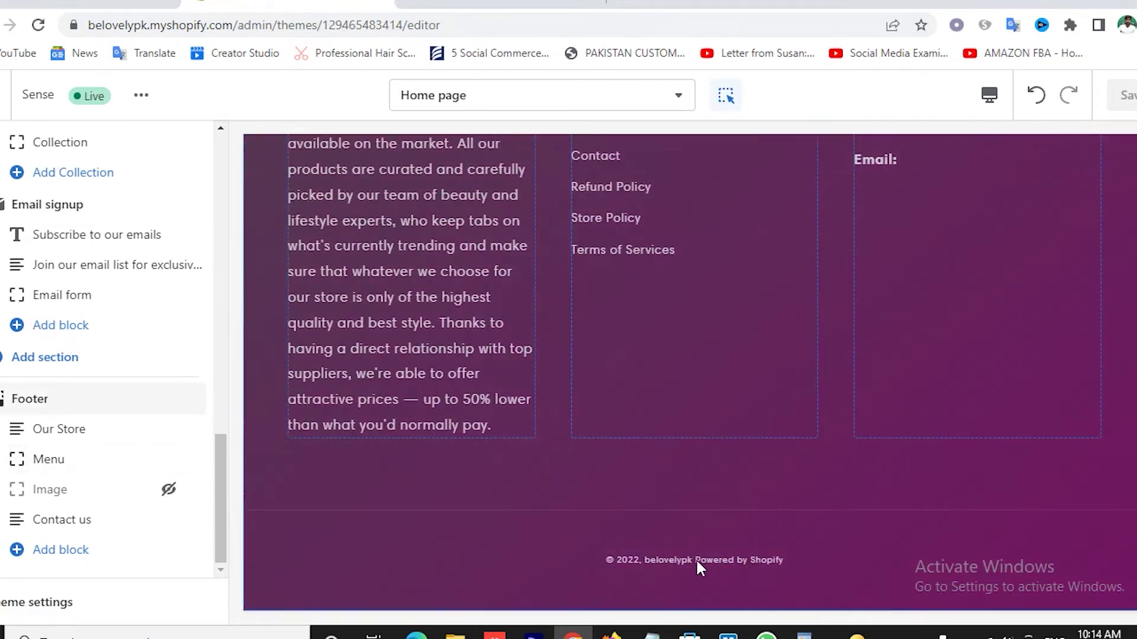
pyautogui.click(802, 561)
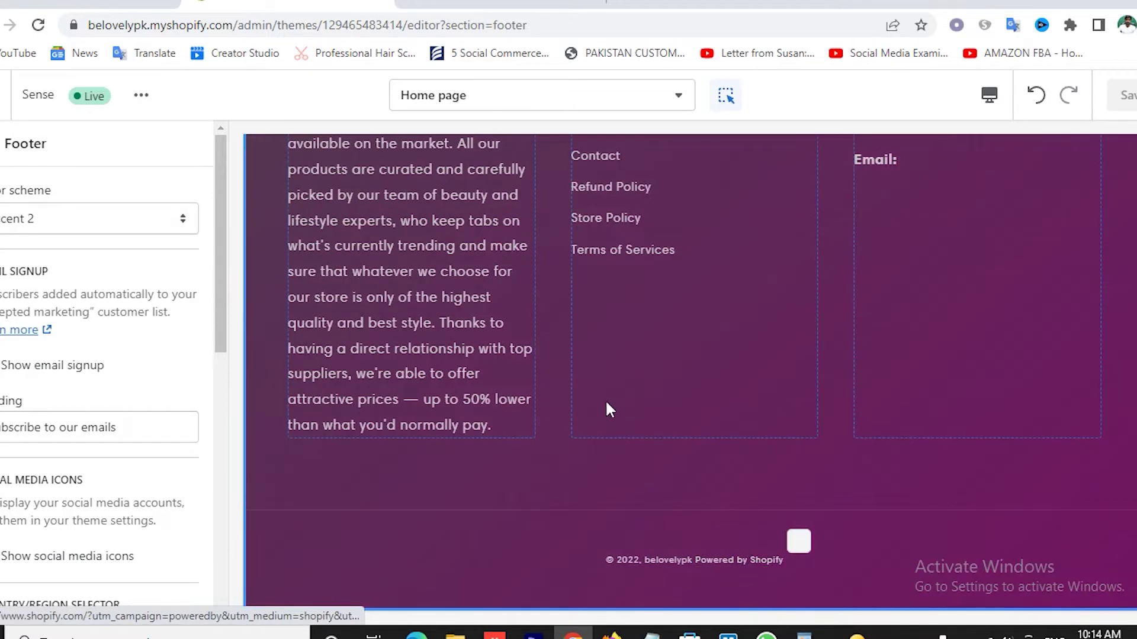
pyautogui.scroll(15, 605, 401)
pyautogui.scroll(10, 605, 400)
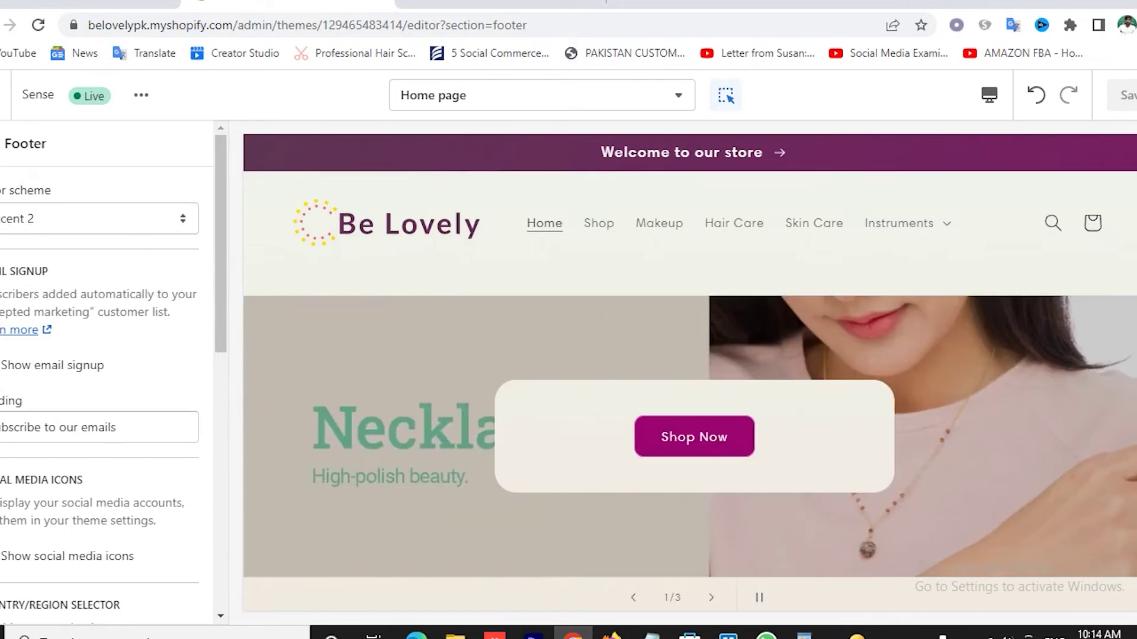
pyautogui.click(3, 143)
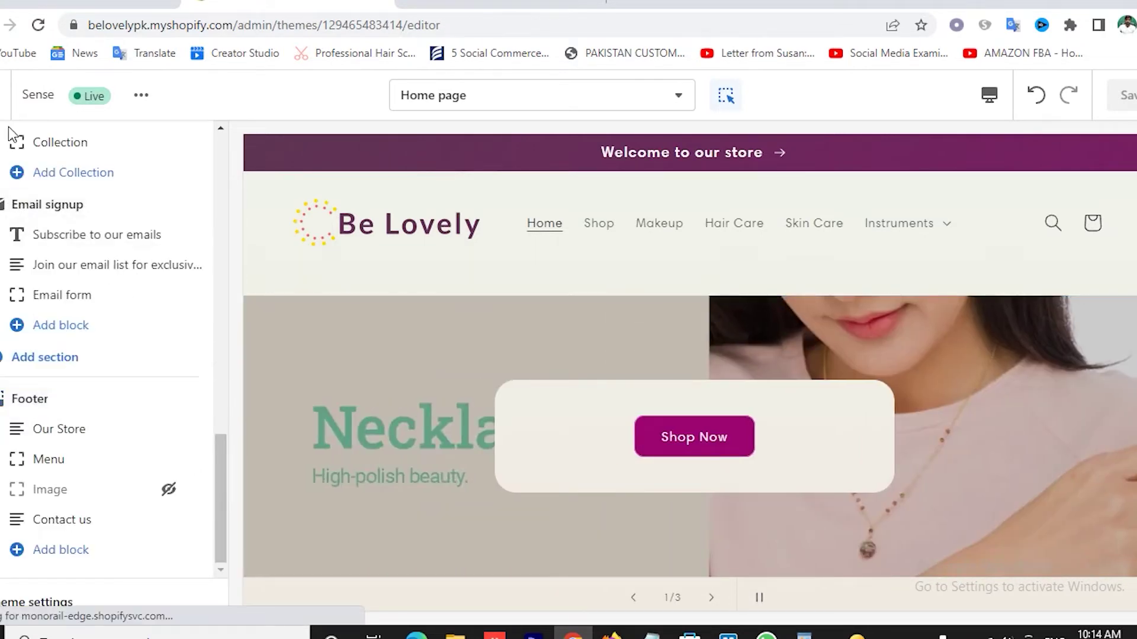
# - Start a new product and paste the 3D Moon Lamp name from the notes as title and description
pyautogui.click(15, 95)
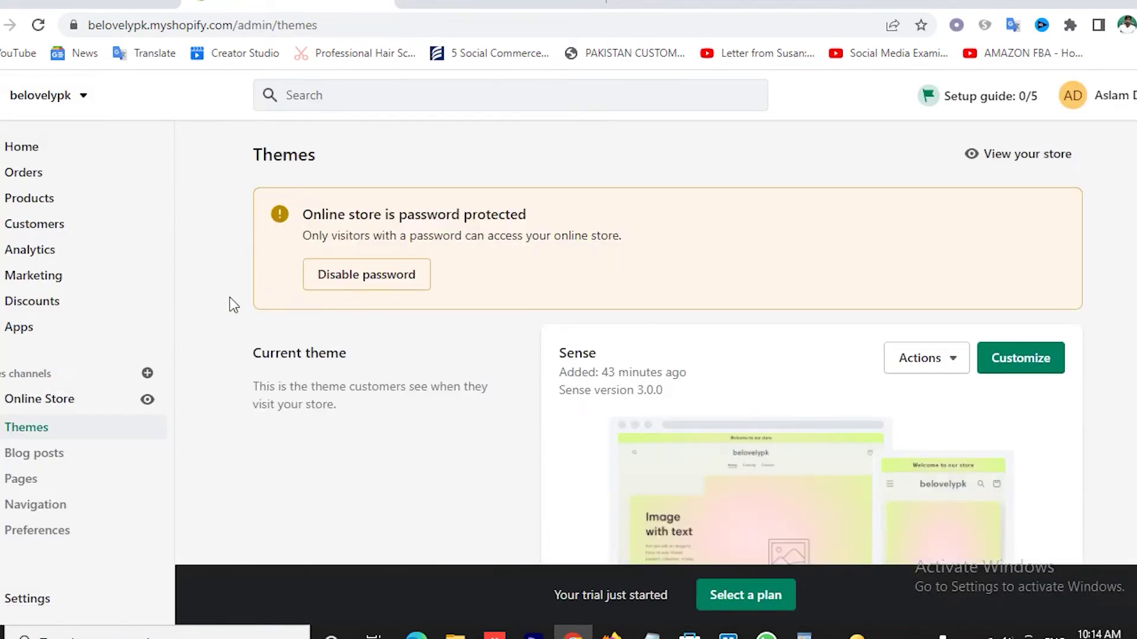
pyautogui.click(35, 199)
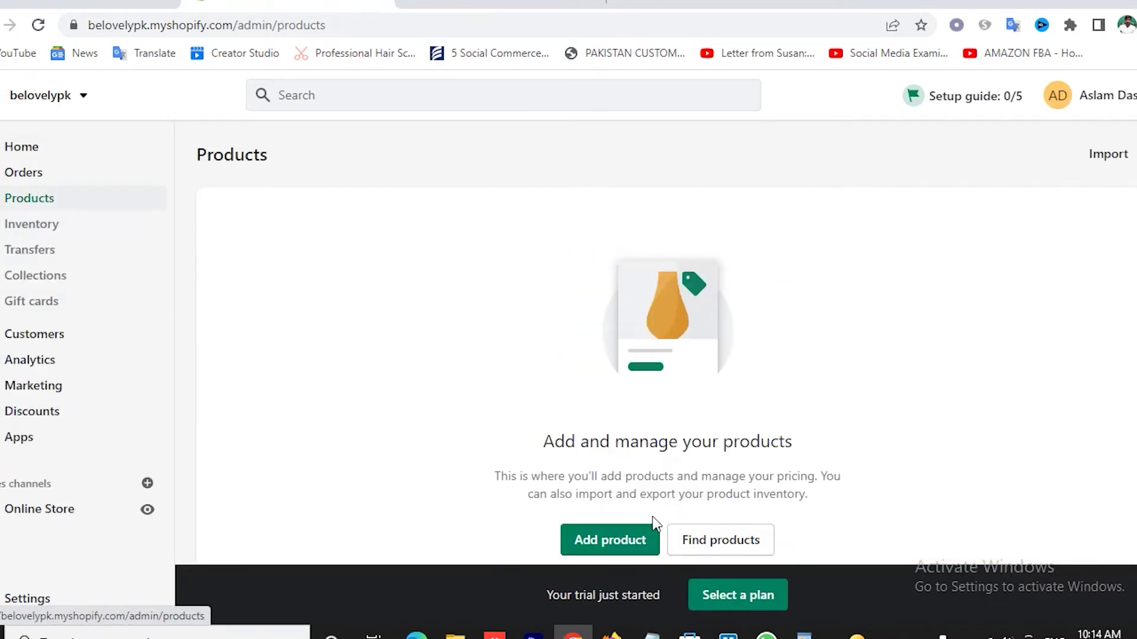
pyautogui.click(601, 542)
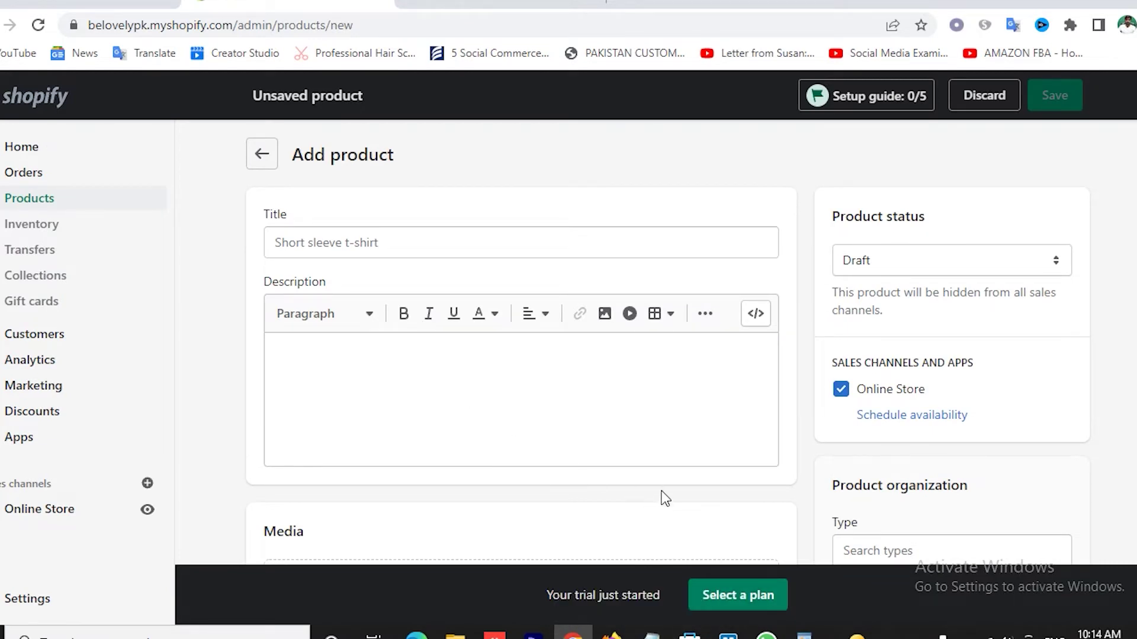
pyautogui.hotkey('alt', 'Tab')
pyautogui.moveTo(324, 478); pyautogui.dragTo(748, 540)
pyautogui.hotkey('ctrl', 'c')
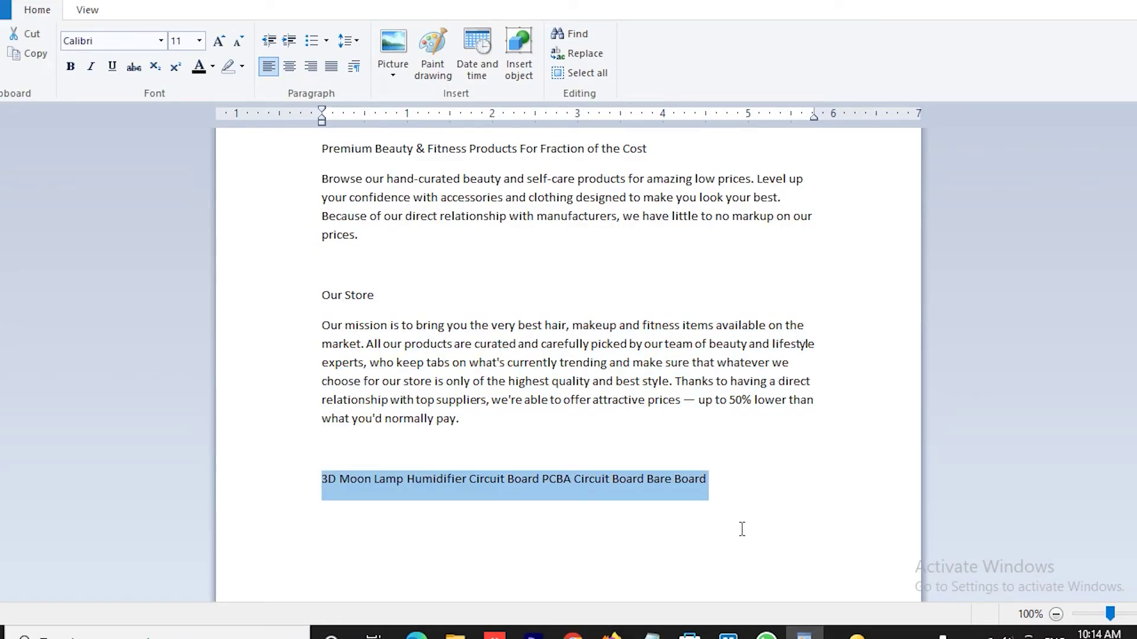
pyautogui.click(573, 632)
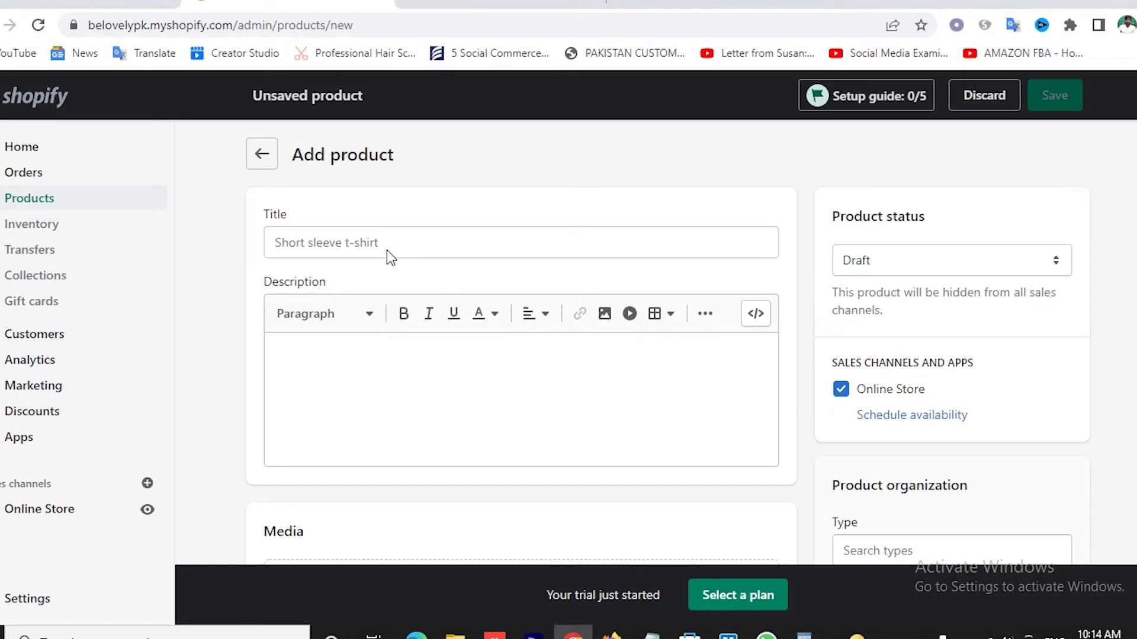
pyautogui.hotkey('ctrl', 'v')
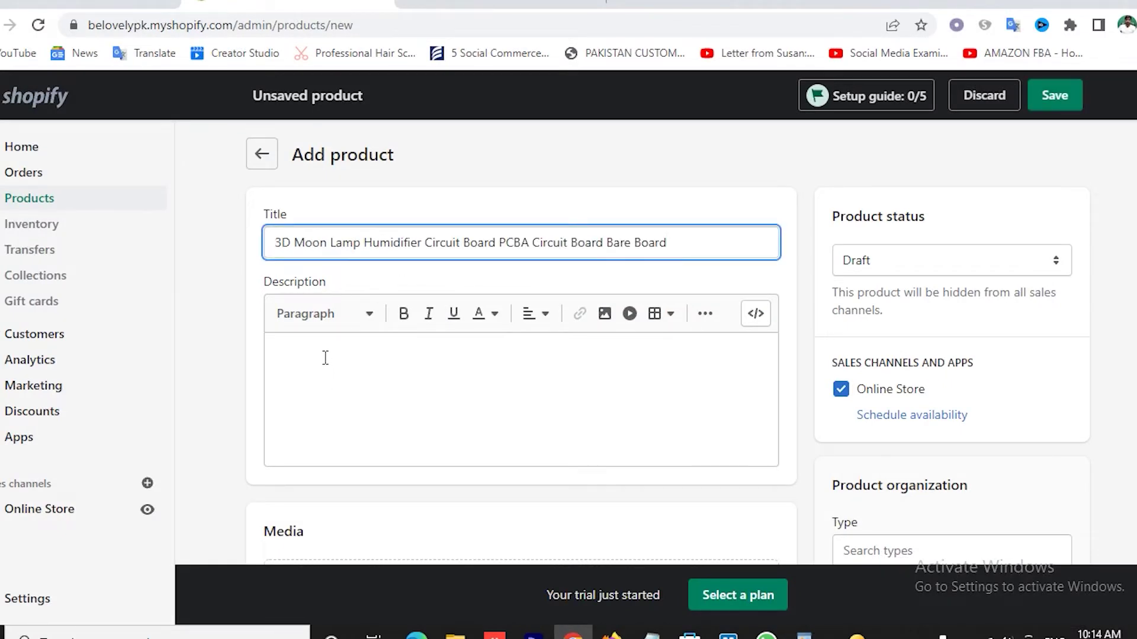
pyautogui.click(324, 355)
pyautogui.hotkey('ctrl', 'v')
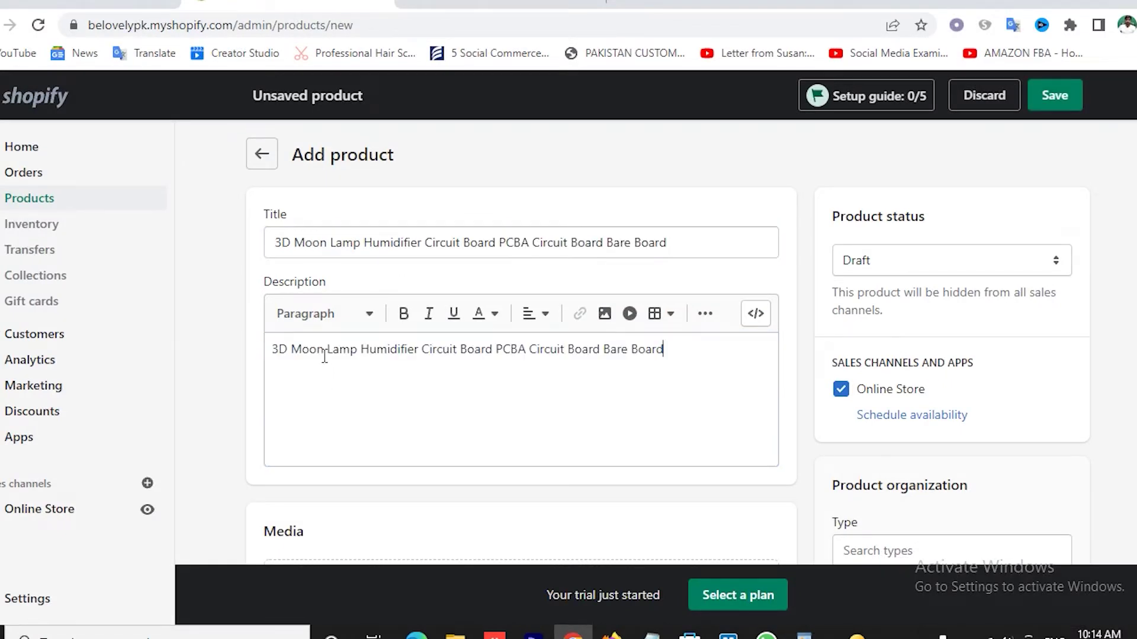
# - Set the product status to Active and open the file picker for Media
pyautogui.click(932, 266)
pyautogui.click(905, 284)
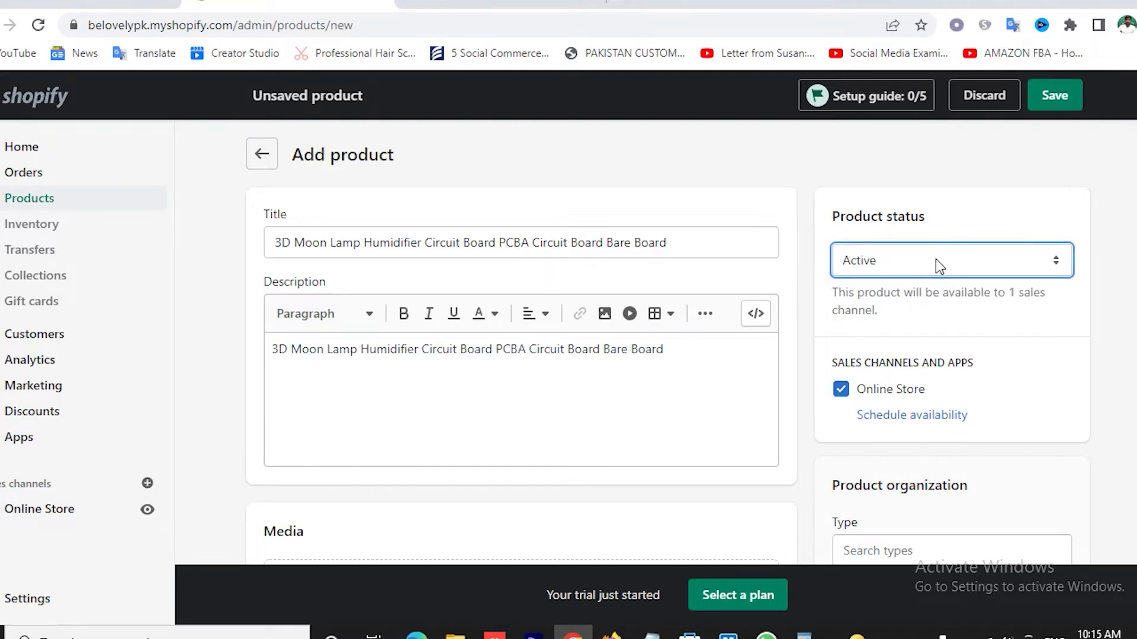
pyautogui.scroll(-5, 817, 293)
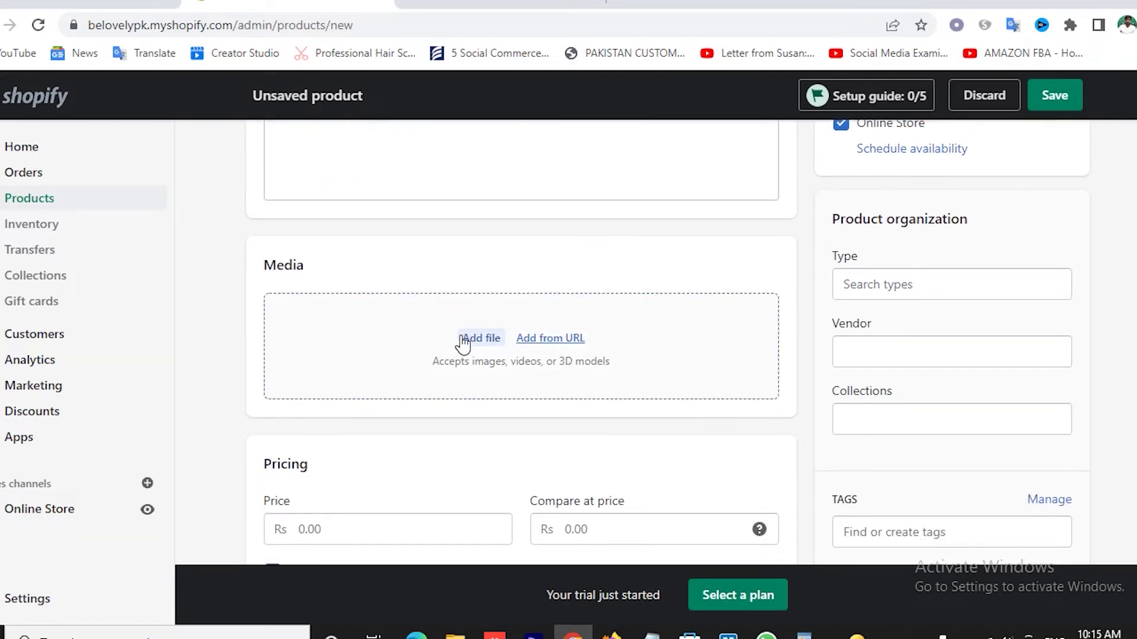
pyautogui.click(471, 340)
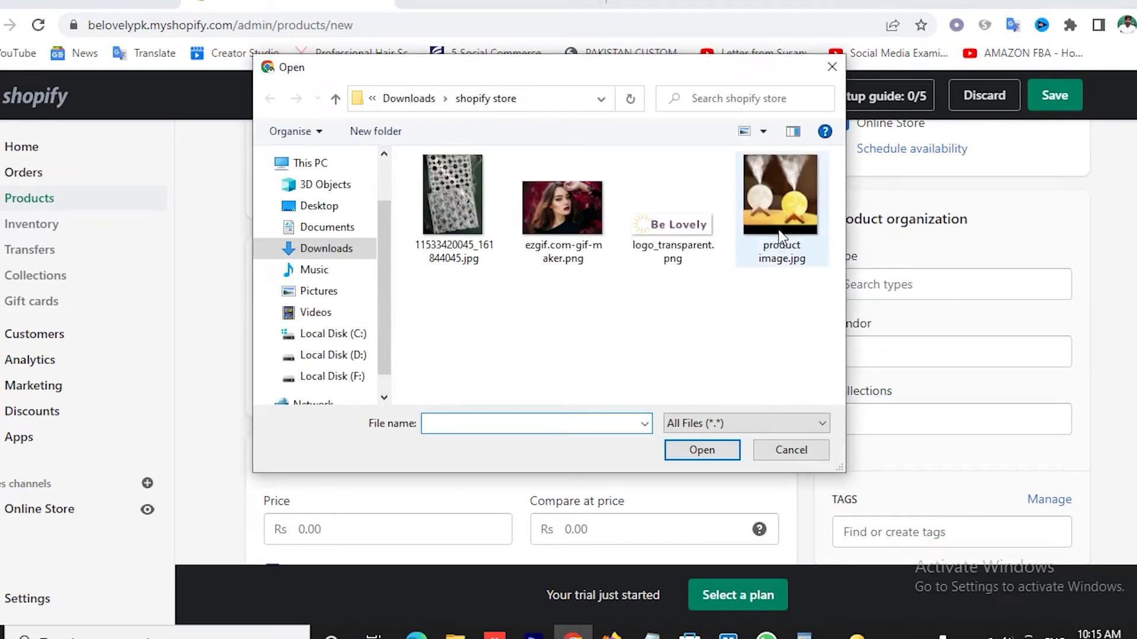
# - Upload the moon lamp and circuit board photos as product media
pyautogui.click(782, 231)
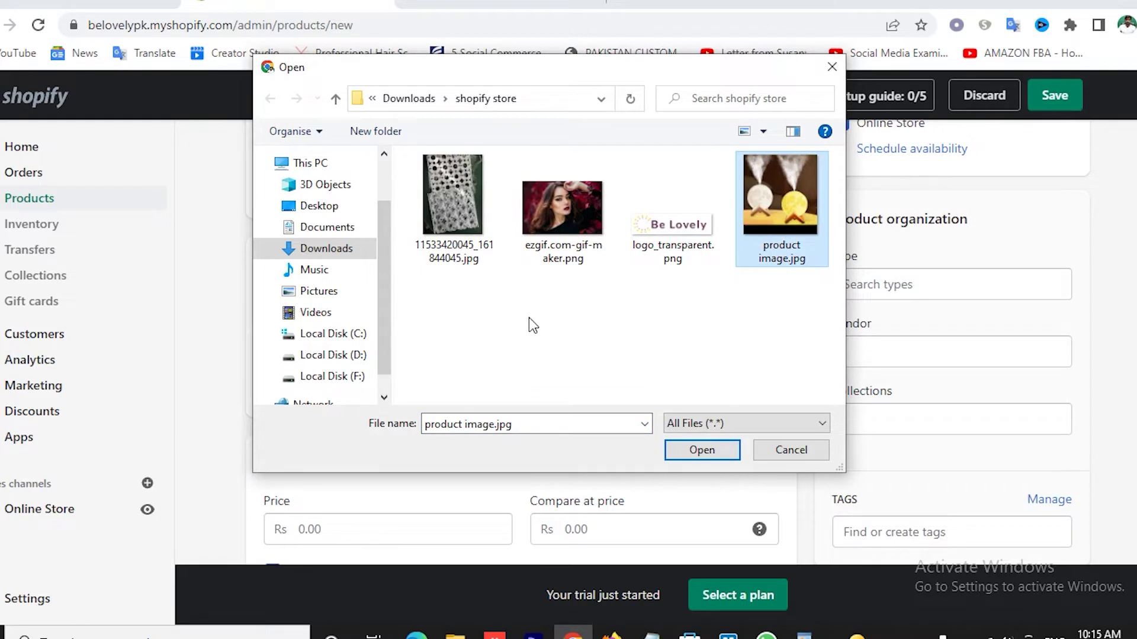
pyautogui.scroll(-1, 528, 342)
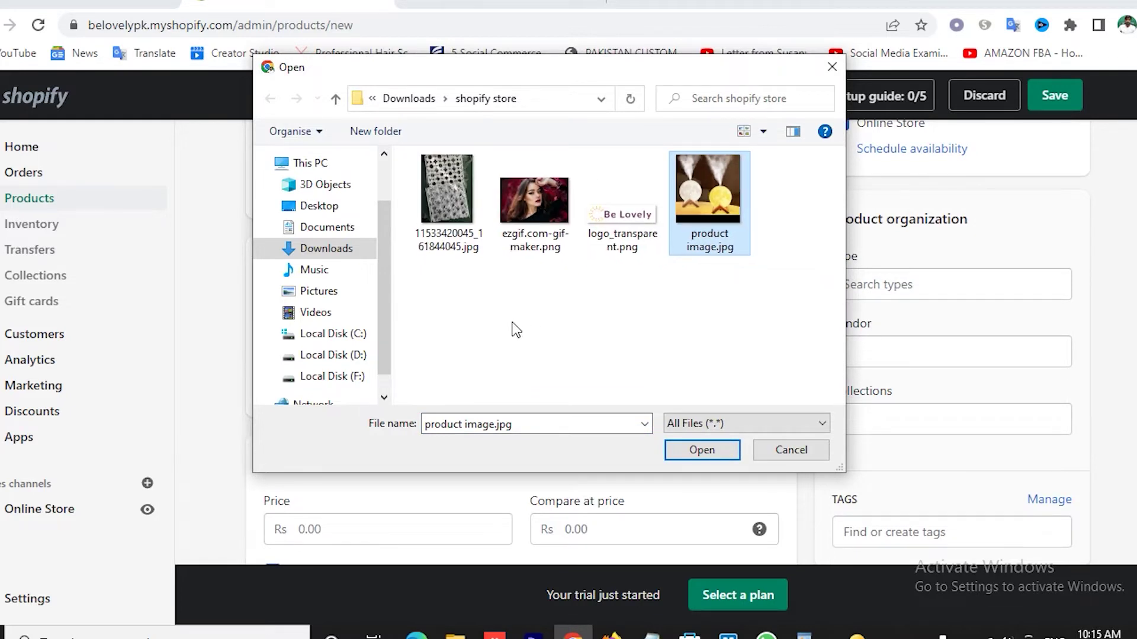
pyautogui.keyDown('ctrl'); pyautogui.click(454, 219); pyautogui.keyUp('ctrl')
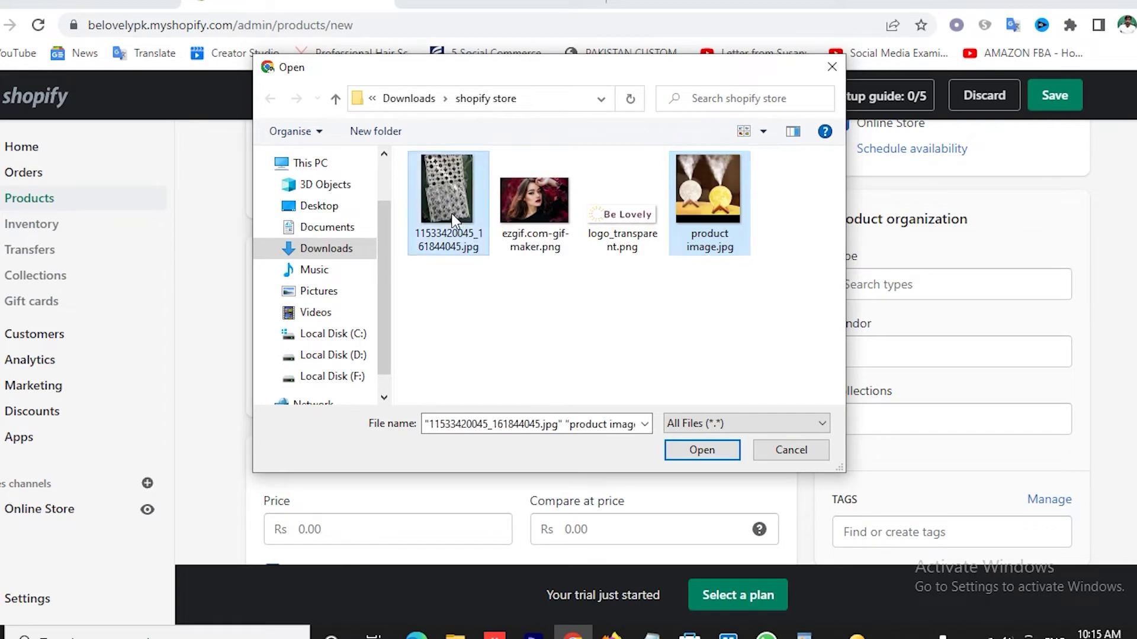
pyautogui.click(701, 451)
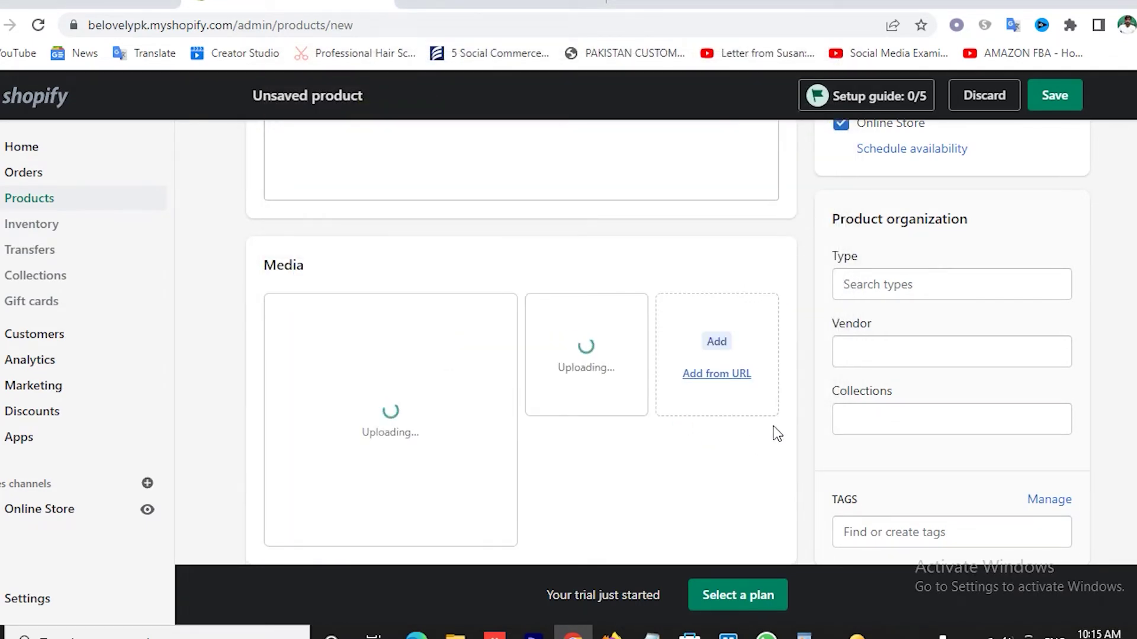
# - Add the product to the Instruments collection
pyautogui.scroll(-1, 1084, 385)
pyautogui.scroll(-1, 1081, 392)
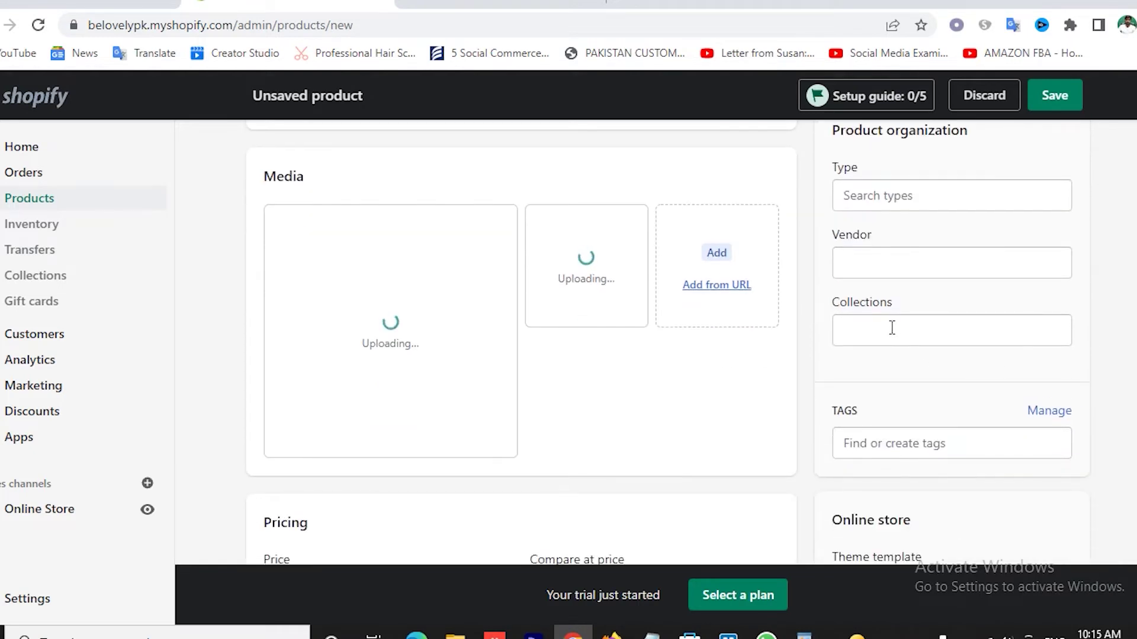
pyautogui.click(898, 327)
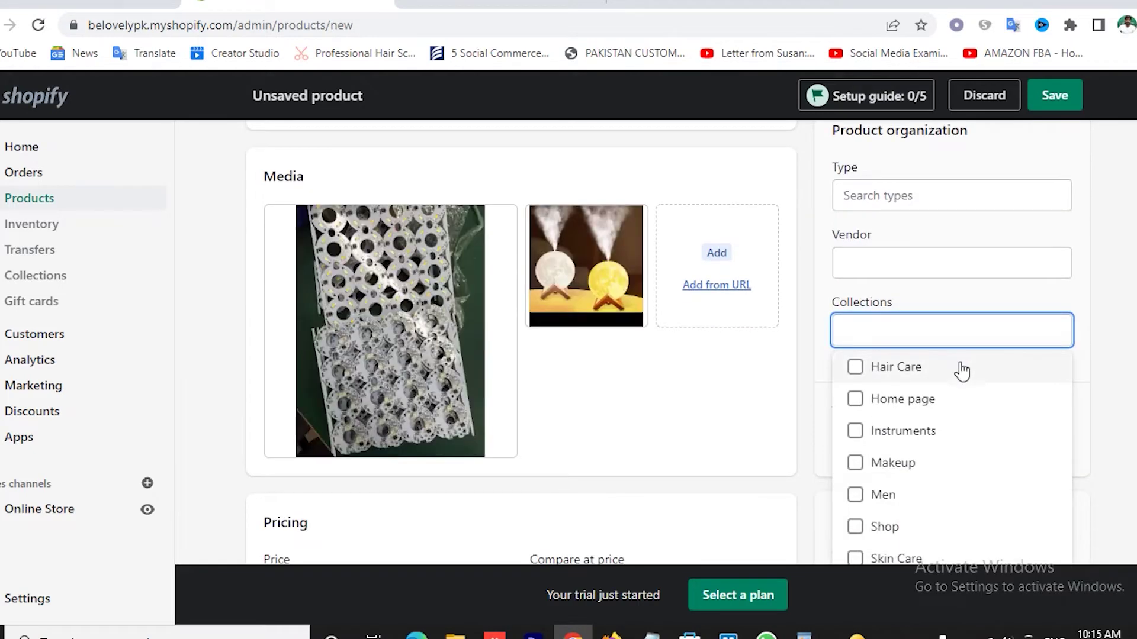
pyautogui.scroll(-1, 957, 481)
pyautogui.scroll(-1, 957, 481)
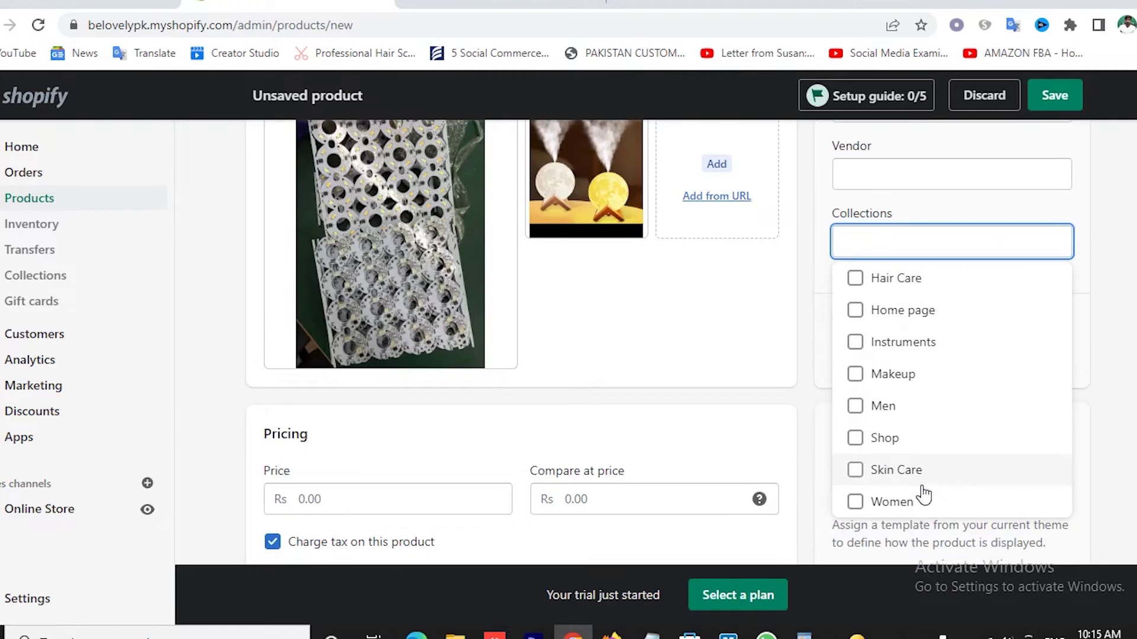
pyautogui.scroll(-2, 921, 495)
pyautogui.click(894, 255)
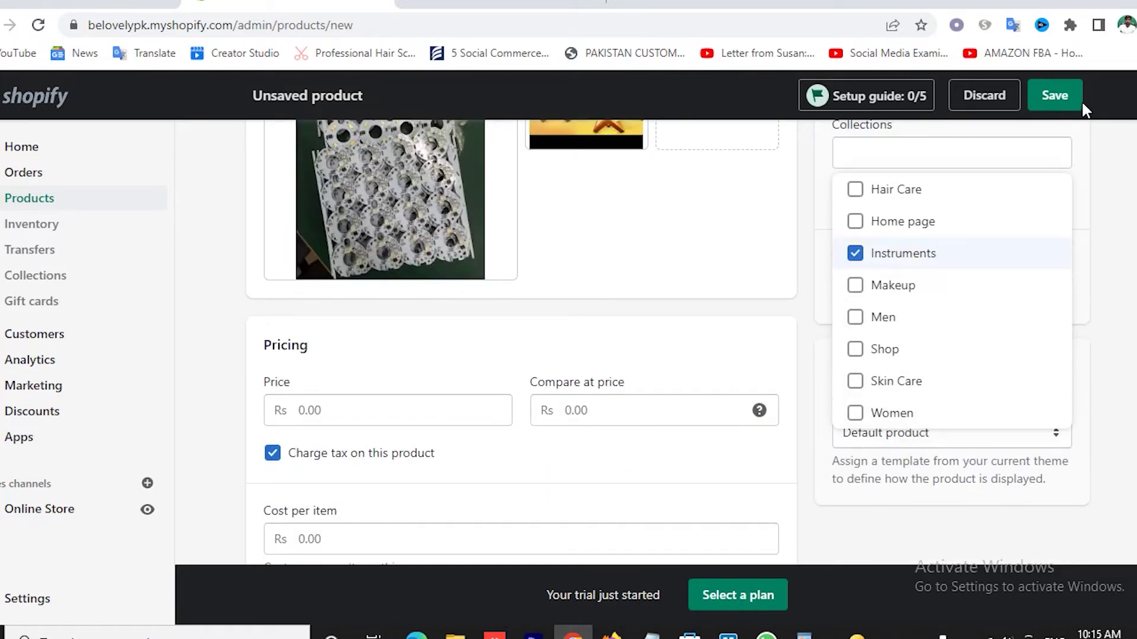
# - Move the moon photo into the first media slot and save the product
pyautogui.scroll(5, 621, 343)
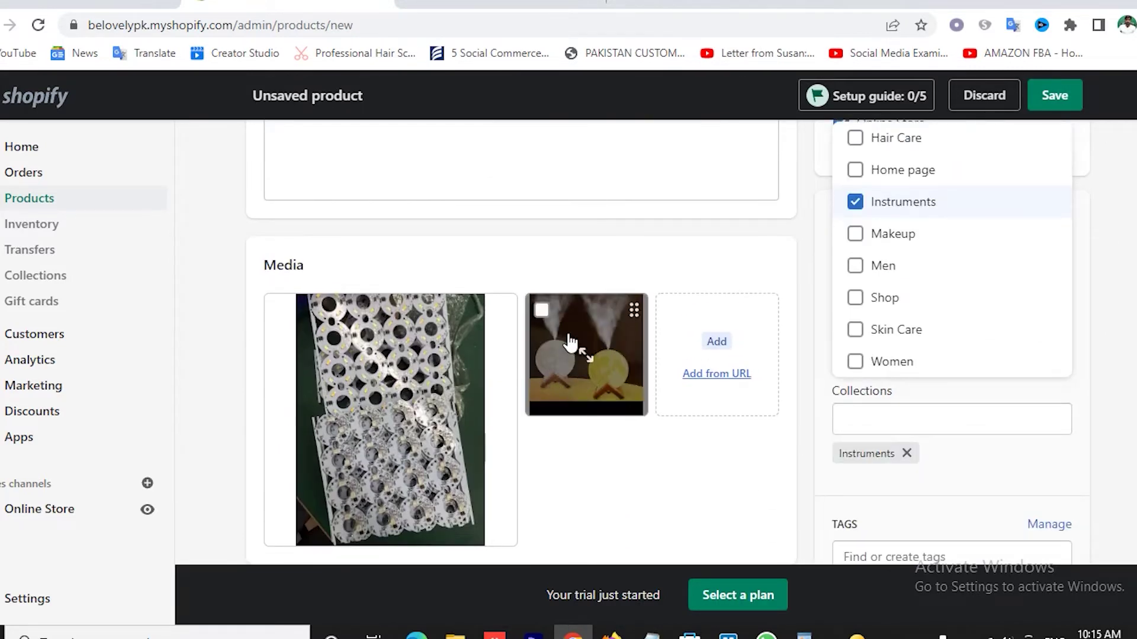
pyautogui.moveTo(577, 346); pyautogui.dragTo(580, 374)
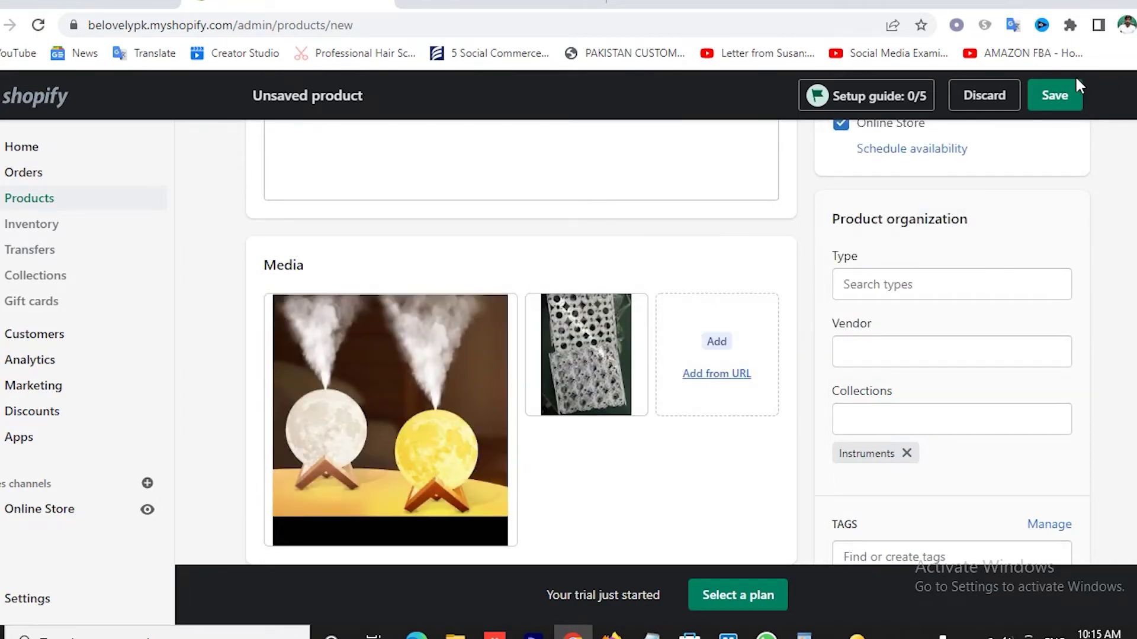
pyautogui.click(1057, 95)
# - Set the product price to Rs 2,500 with a Rs 3,500 compare-at price
pyautogui.scroll(-5, 761, 373)
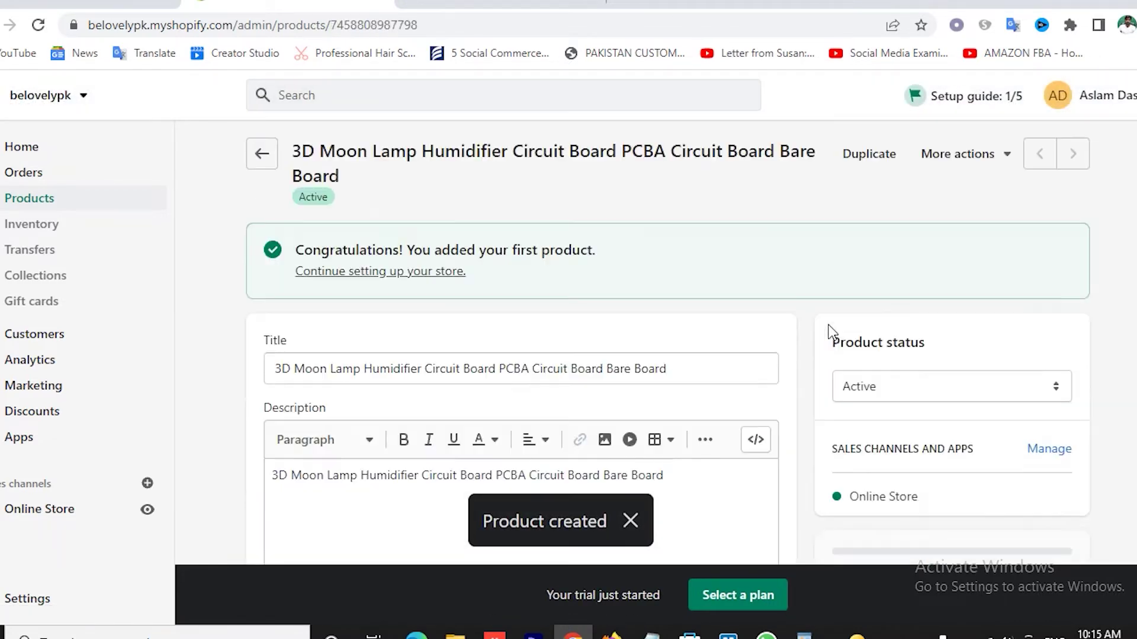
pyautogui.scroll(-10, 701, 332)
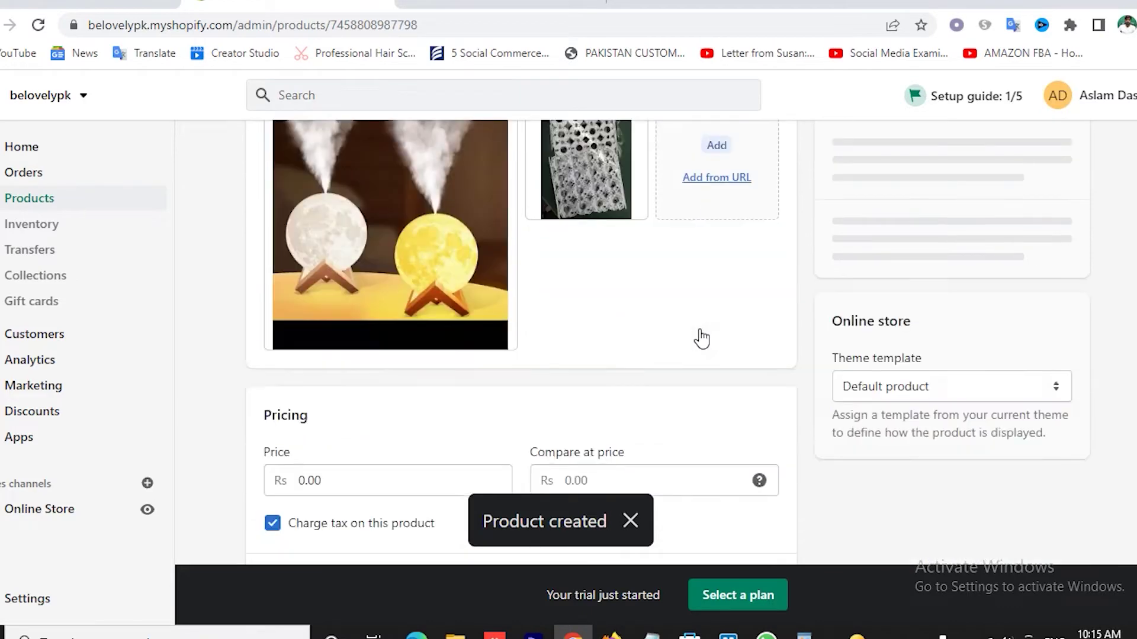
pyautogui.click(363, 309)
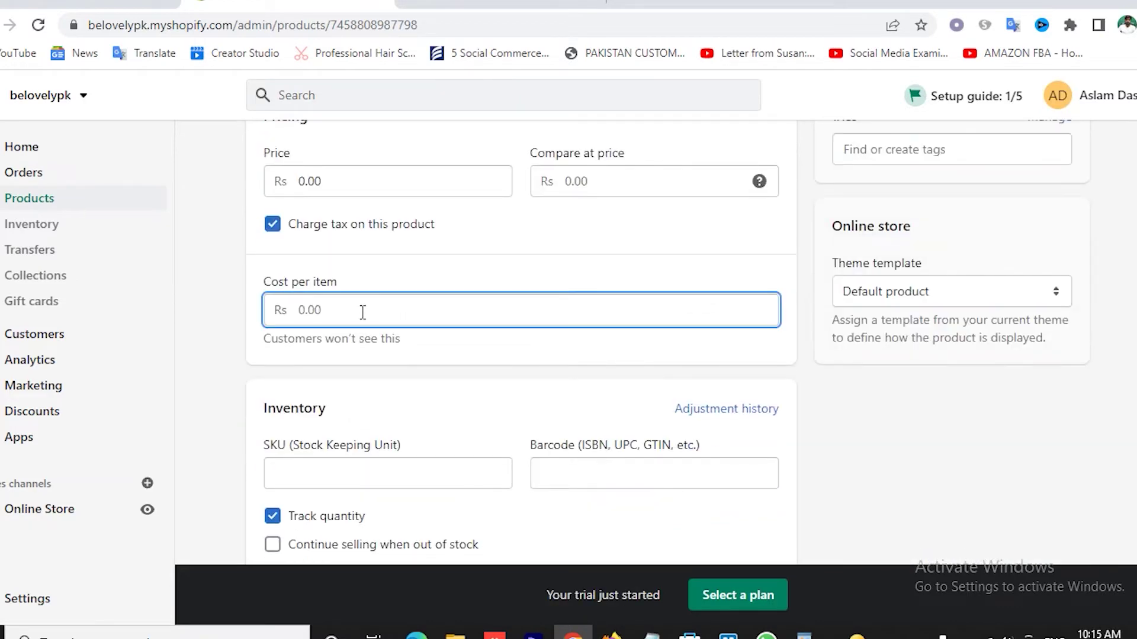
pyautogui.scroll(3, 330, 370)
pyautogui.click(307, 361)
pyautogui.write('250')
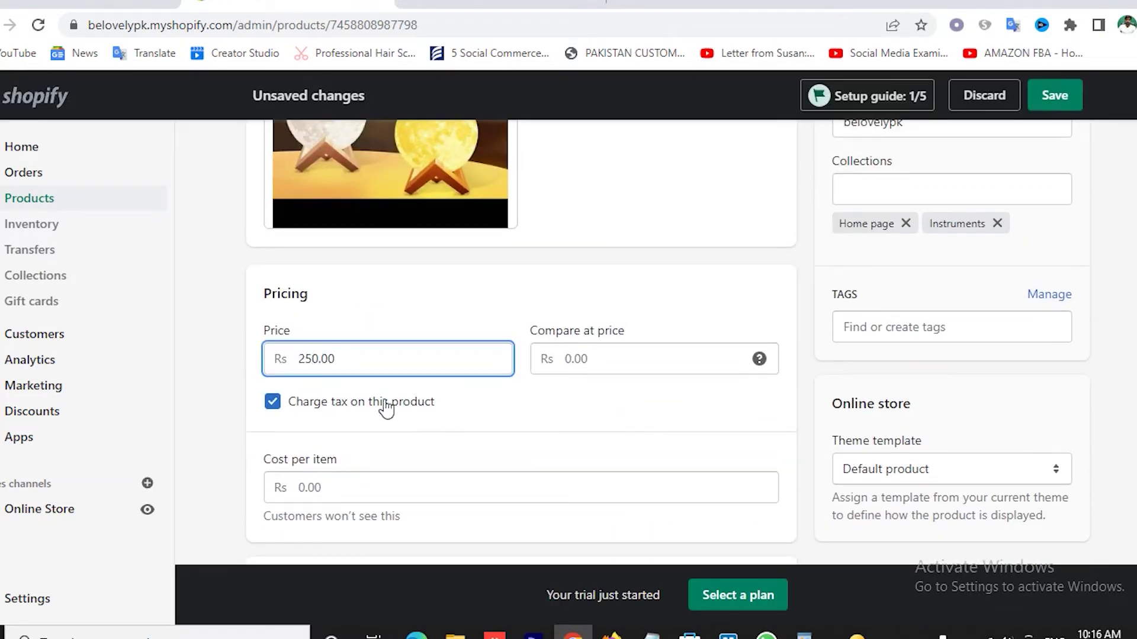
pyautogui.click(575, 363)
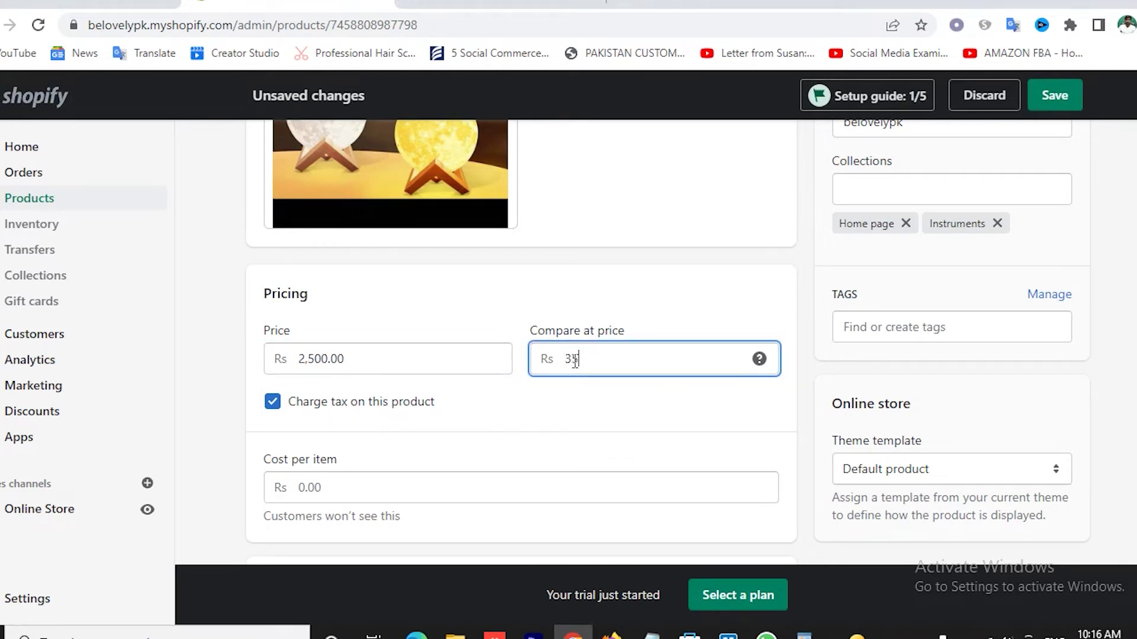
# - Enter Rs 15 as the cost per item and save the product
pyautogui.click(326, 485)
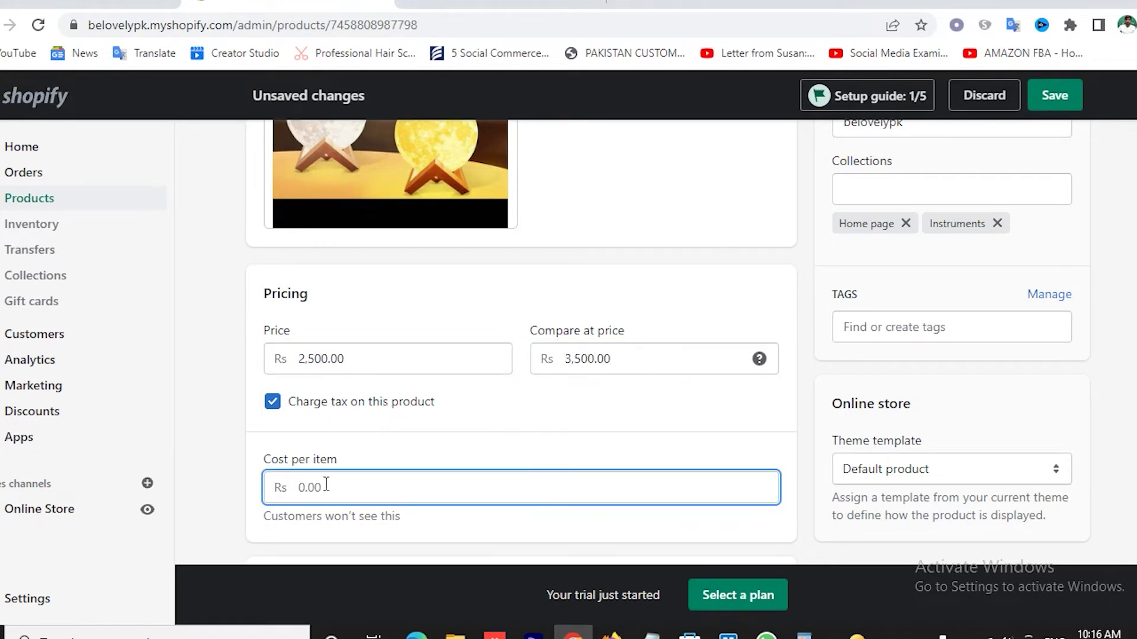
pyautogui.write('2')
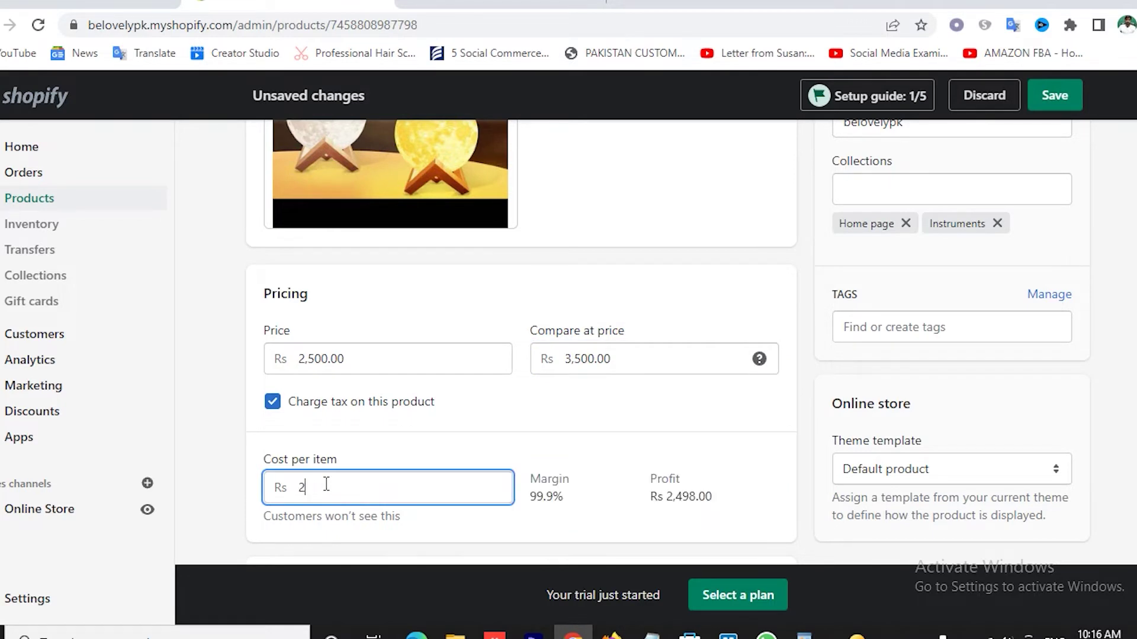
pyautogui.press('BackSpace')
pyautogui.write('15-')
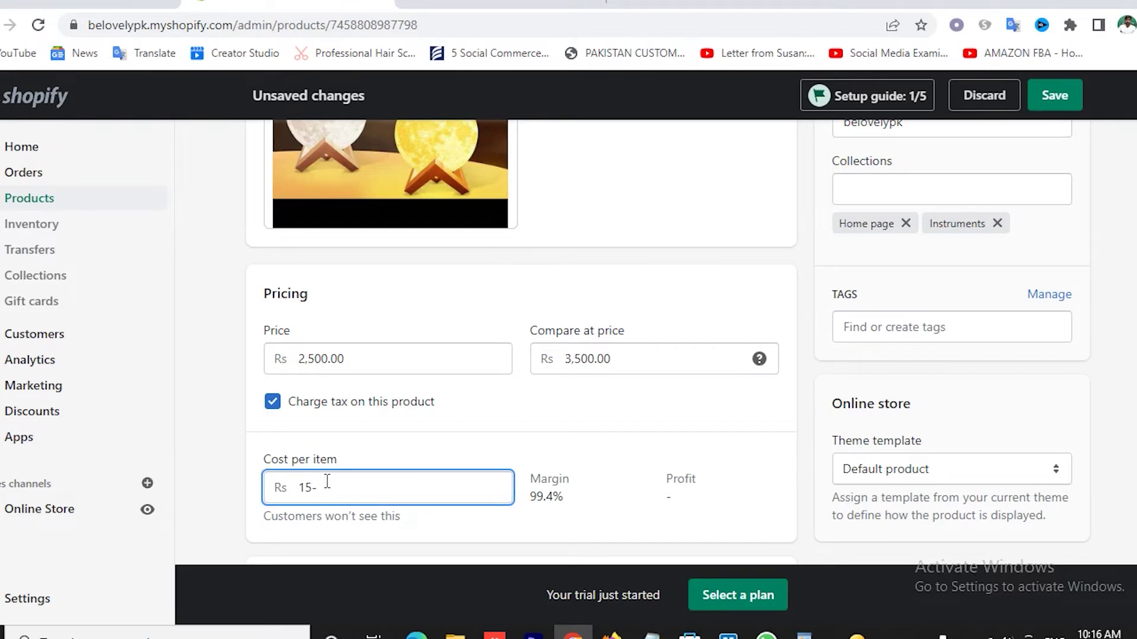
pyautogui.scroll(-10, 427, 385)
pyautogui.scroll(6, 428, 385)
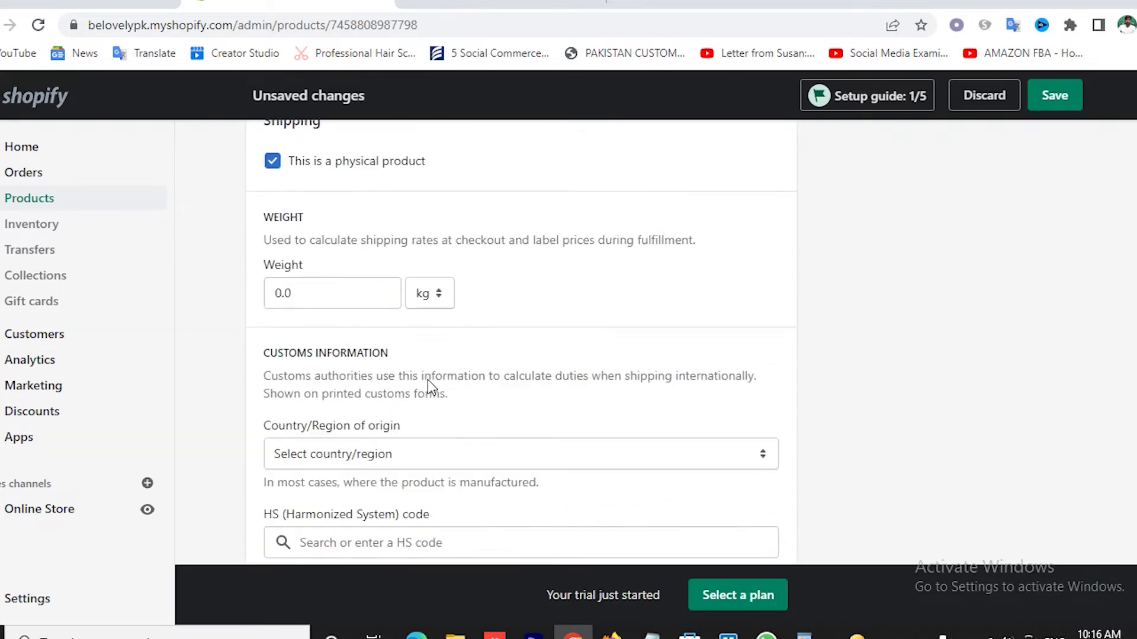
pyautogui.scroll(12, 427, 385)
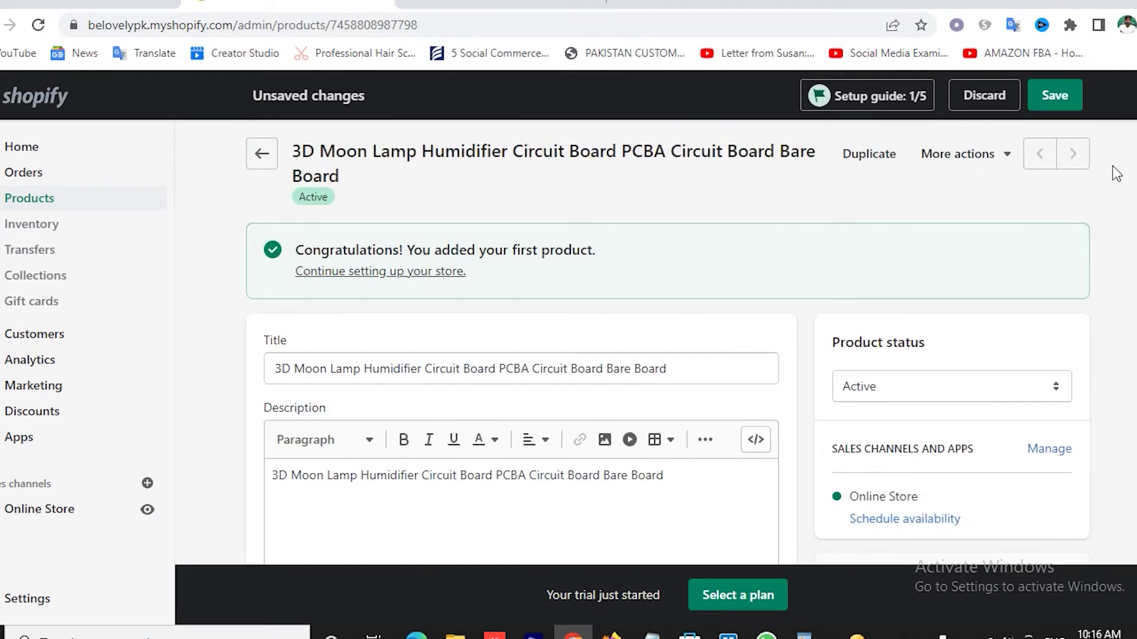
pyautogui.click(1054, 95)
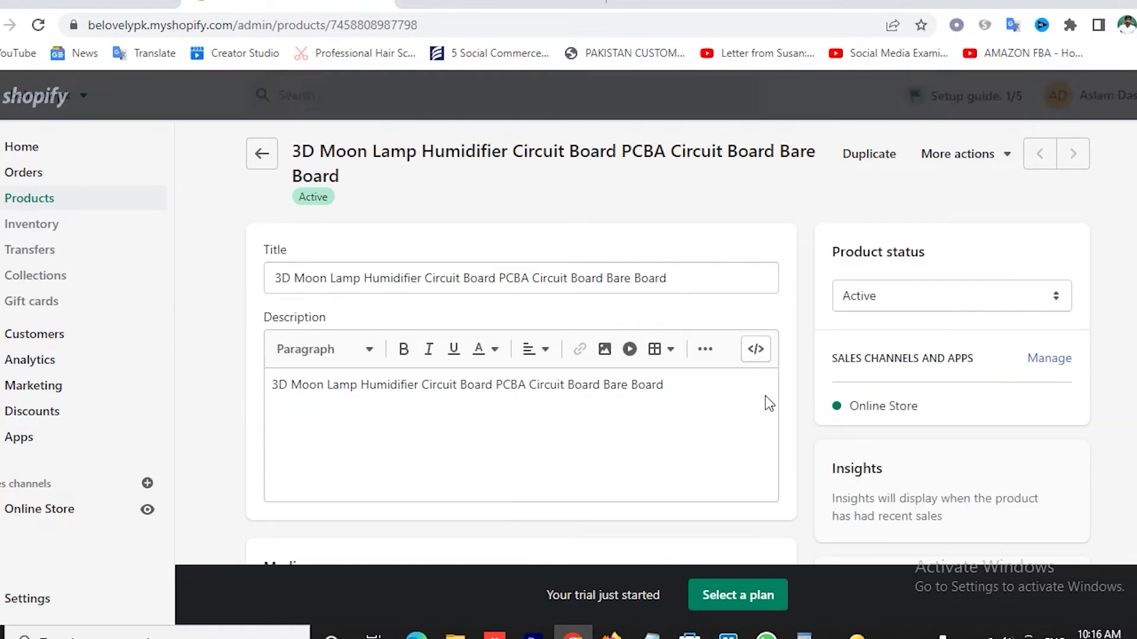
pyautogui.click(496, 2)
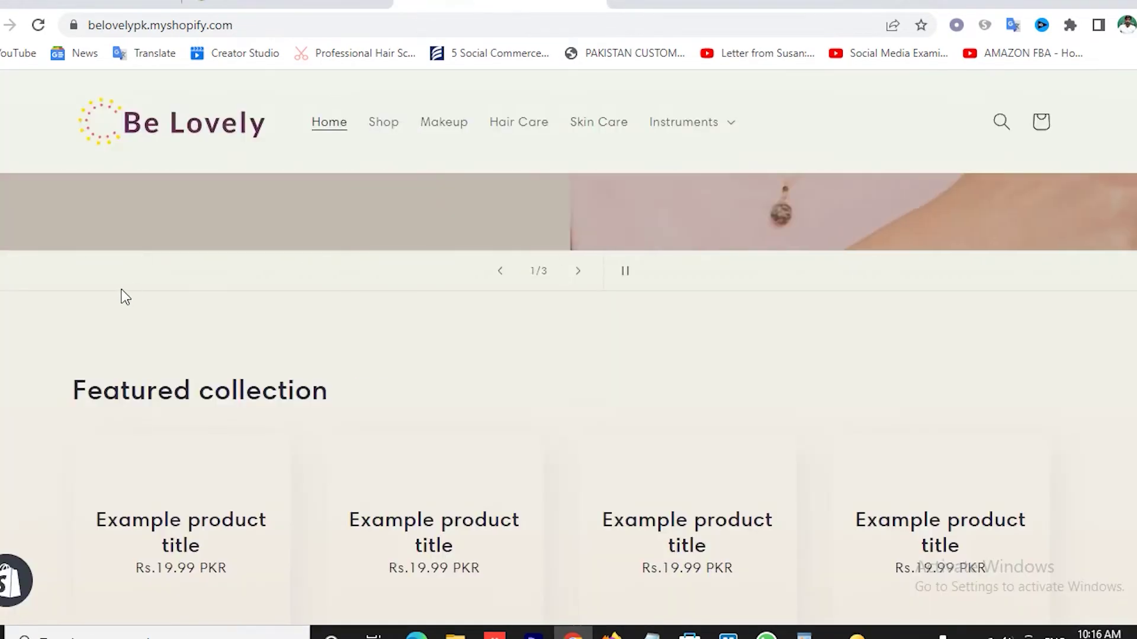
pyautogui.click(180, 140)
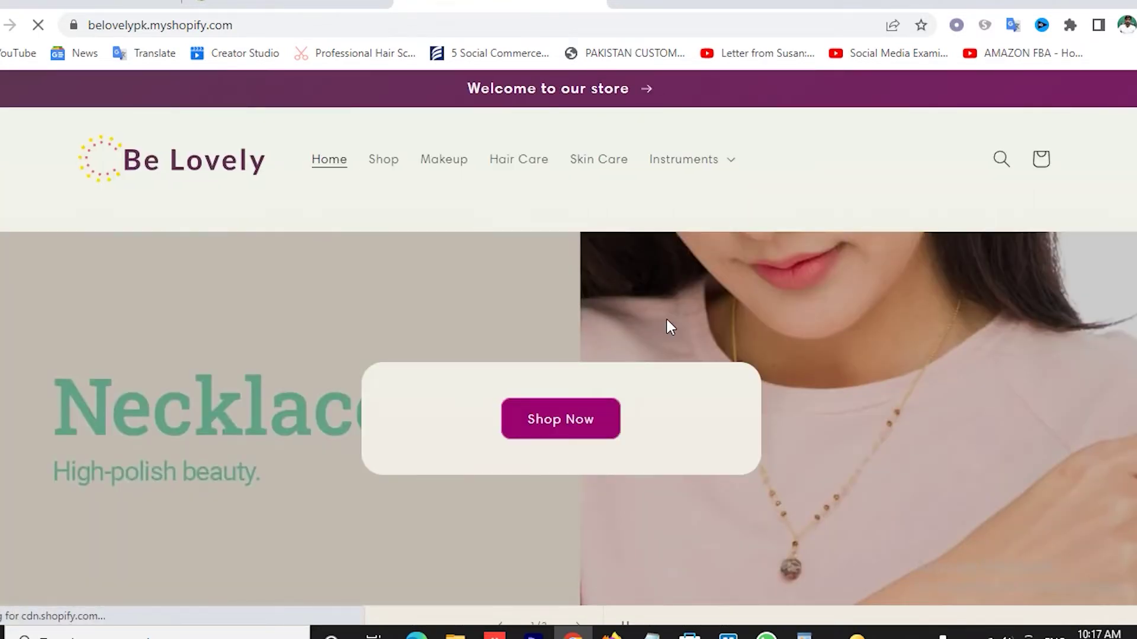
pyautogui.scroll(-10, 669, 315)
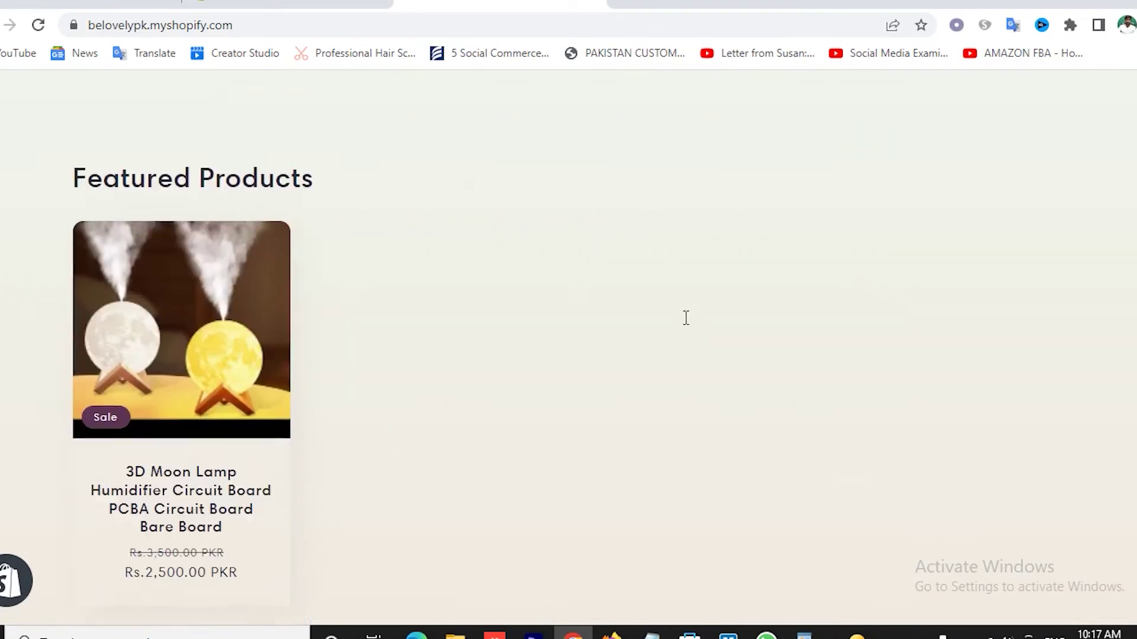
pyautogui.scroll(-2, 373, 344)
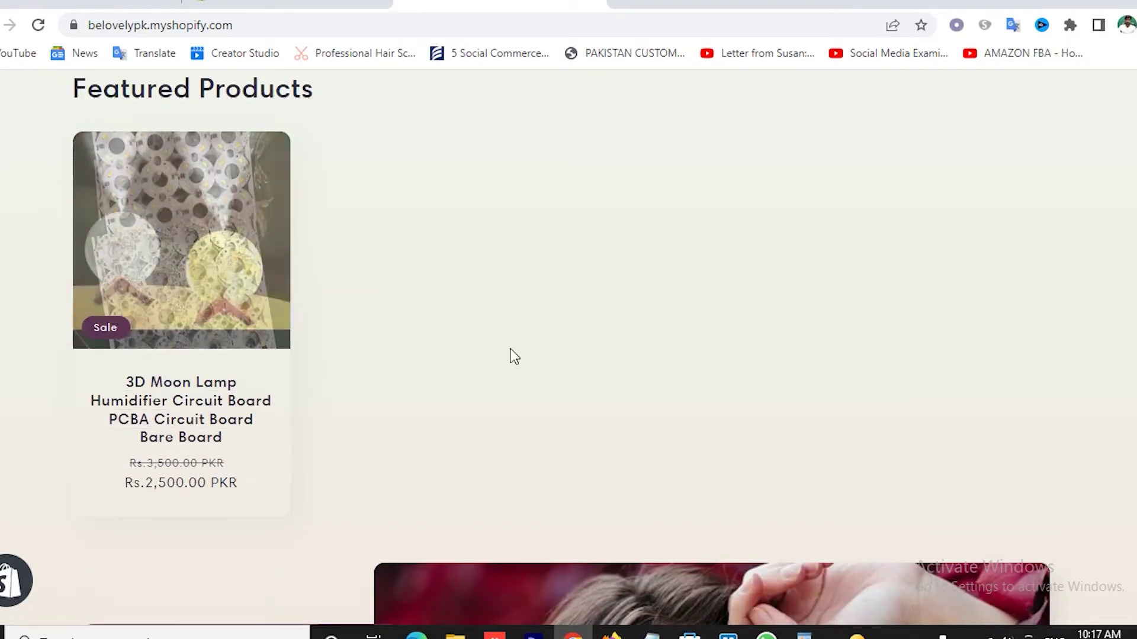
pyautogui.click(228, 245)
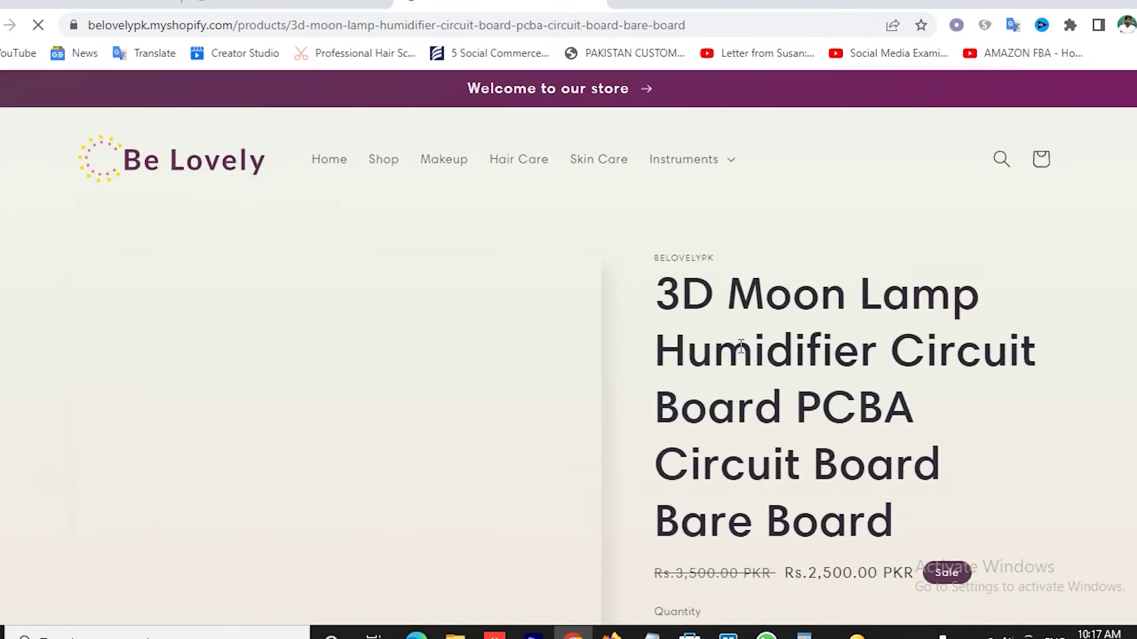
pyautogui.scroll(-10, 779, 378)
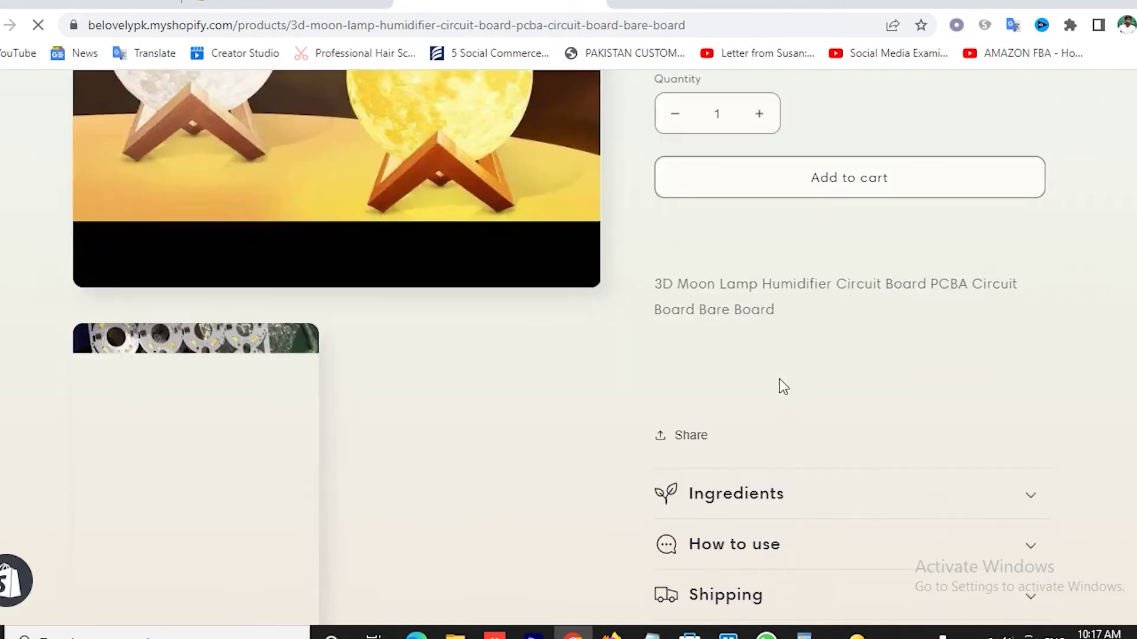
pyautogui.scroll(4, 779, 379)
pyautogui.scroll(8, 779, 379)
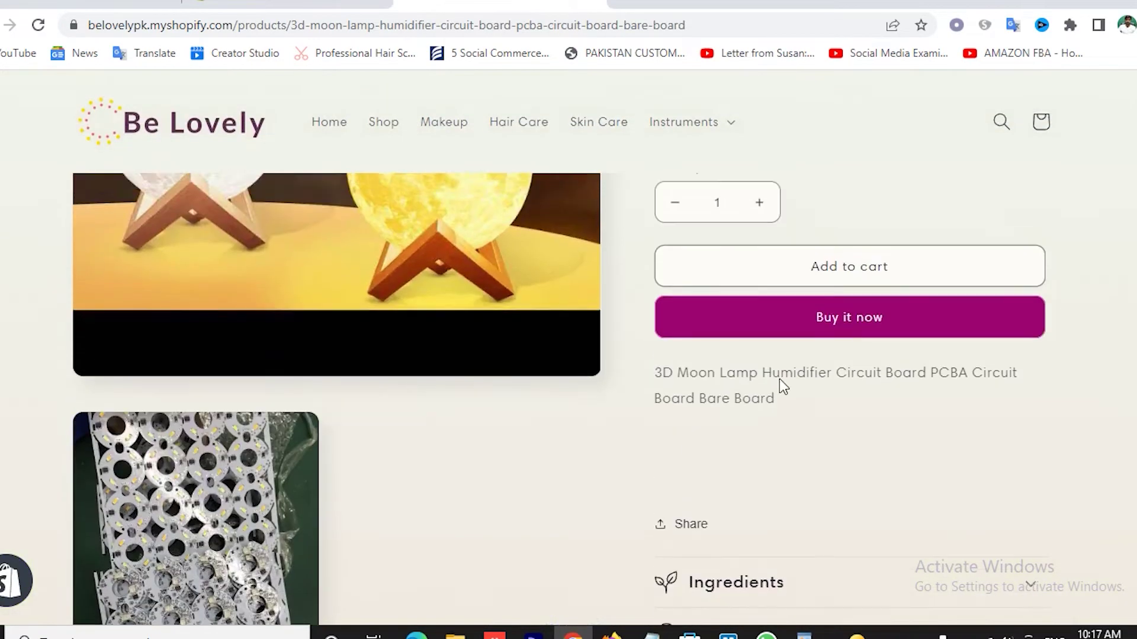
pyautogui.scroll(-15, 927, 350)
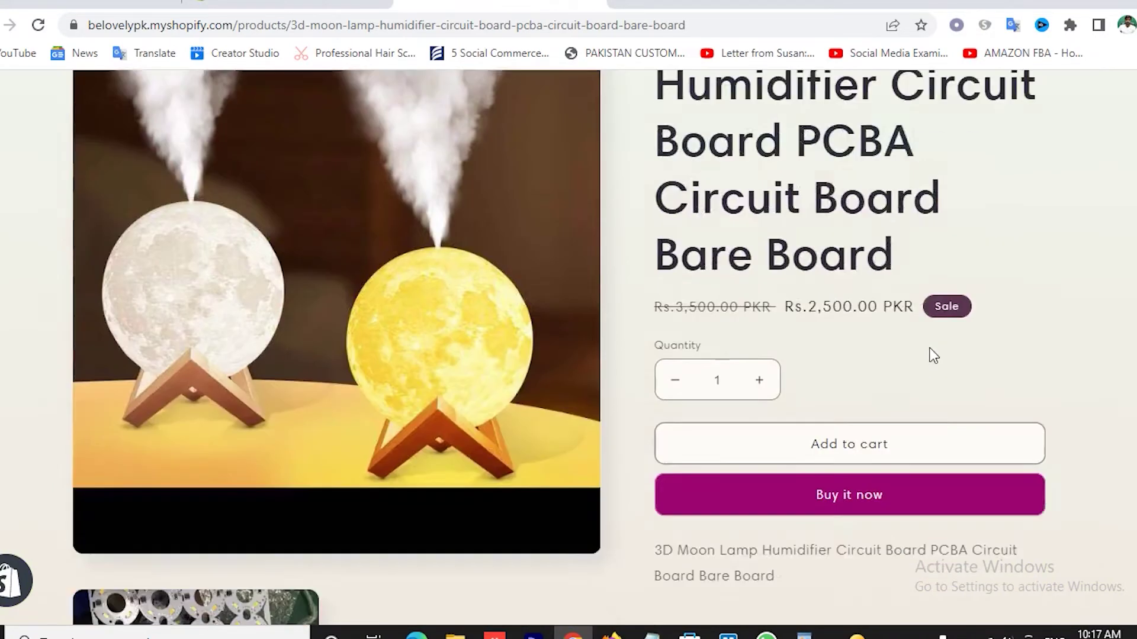
pyautogui.scroll(4, 931, 355)
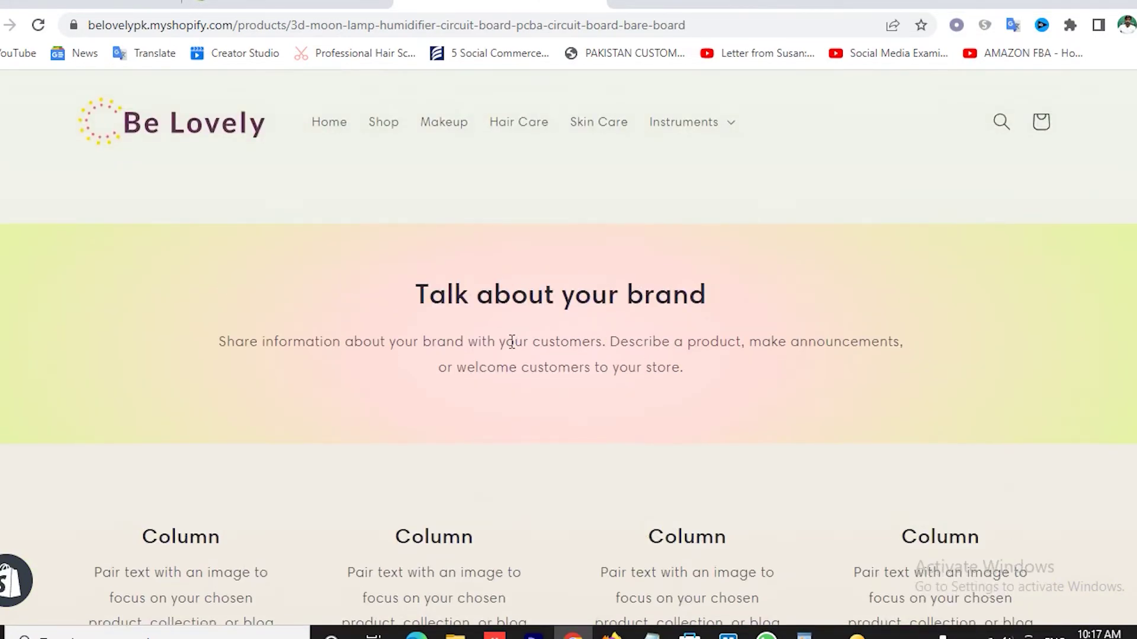
pyautogui.scroll(-13, 590, 333)
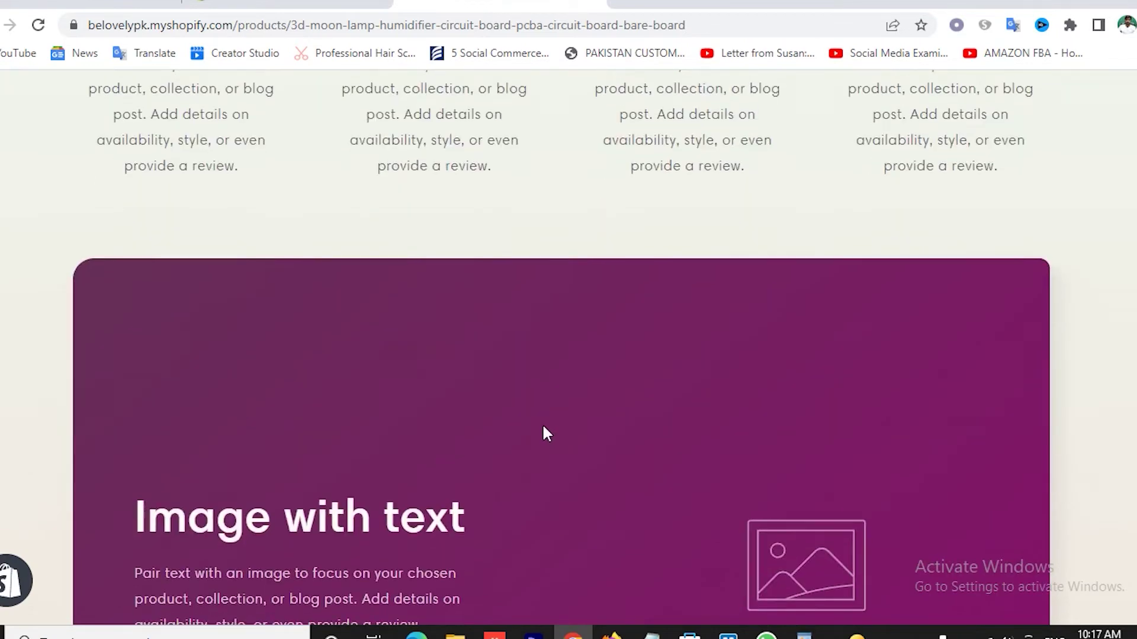
pyautogui.scroll(-15, 494, 368)
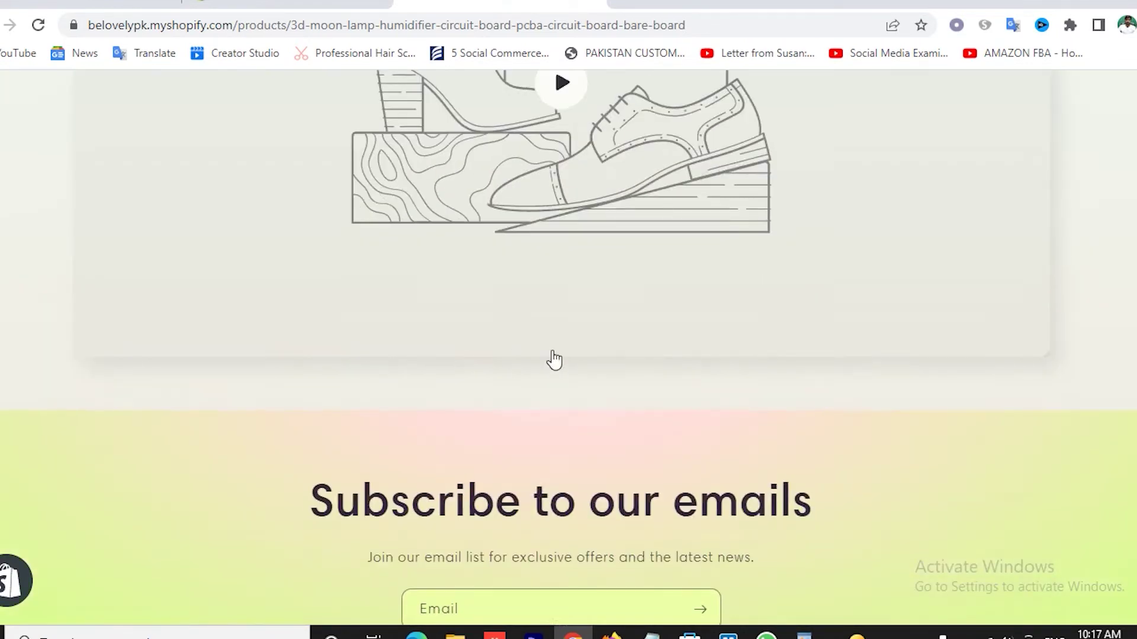
pyautogui.scroll(-6, 629, 355)
pyautogui.scroll(9, 690, 233)
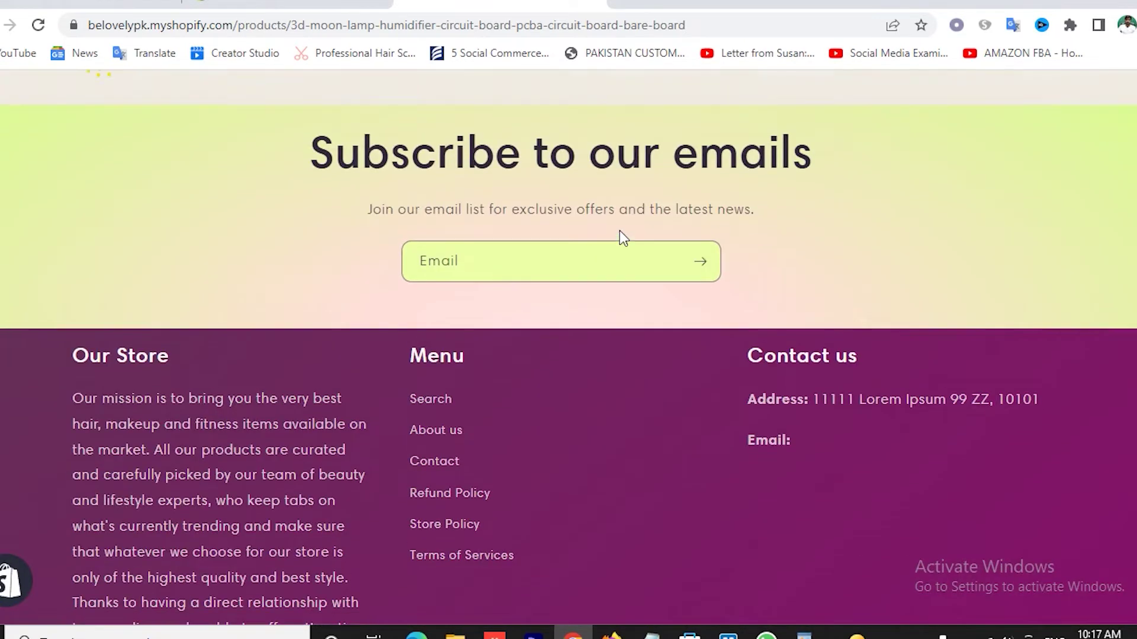
pyautogui.scroll(15, 620, 231)
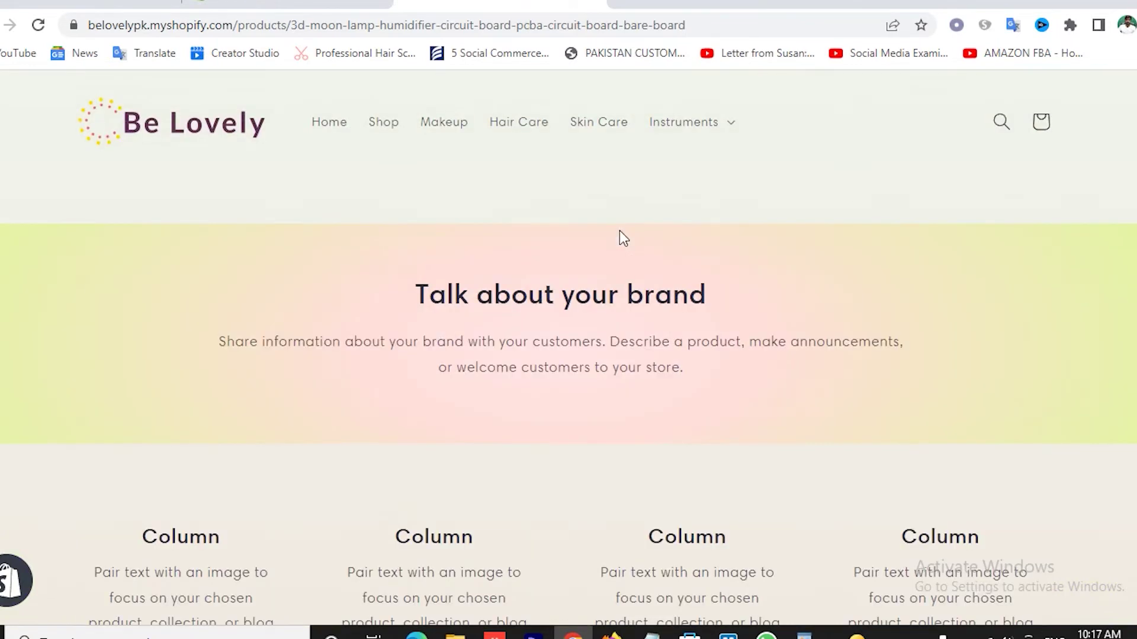
pyautogui.scroll(15, 620, 230)
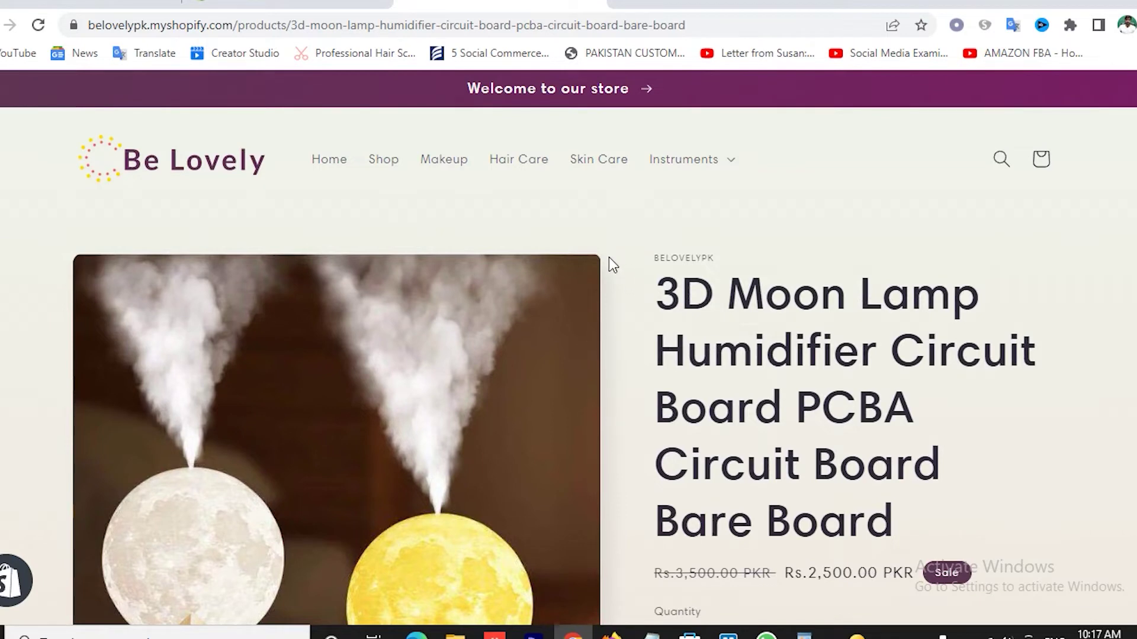
# - Load aliexpress.com in a new tab, then return to the Shopify admin product tab
pyautogui.click(625, 4)
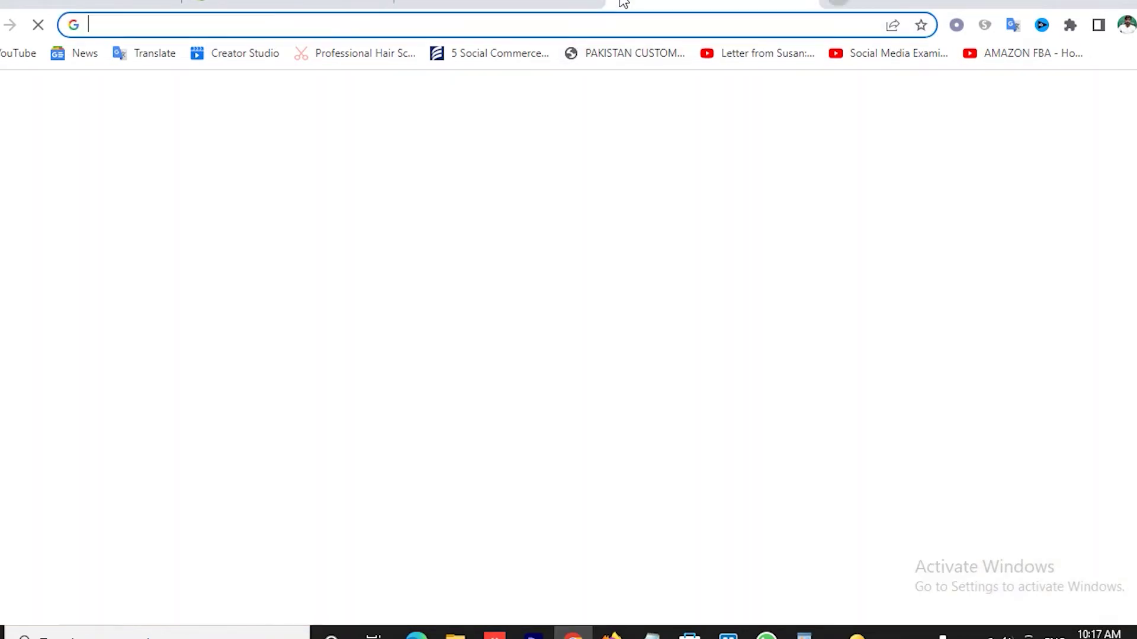
pyautogui.write('ali')
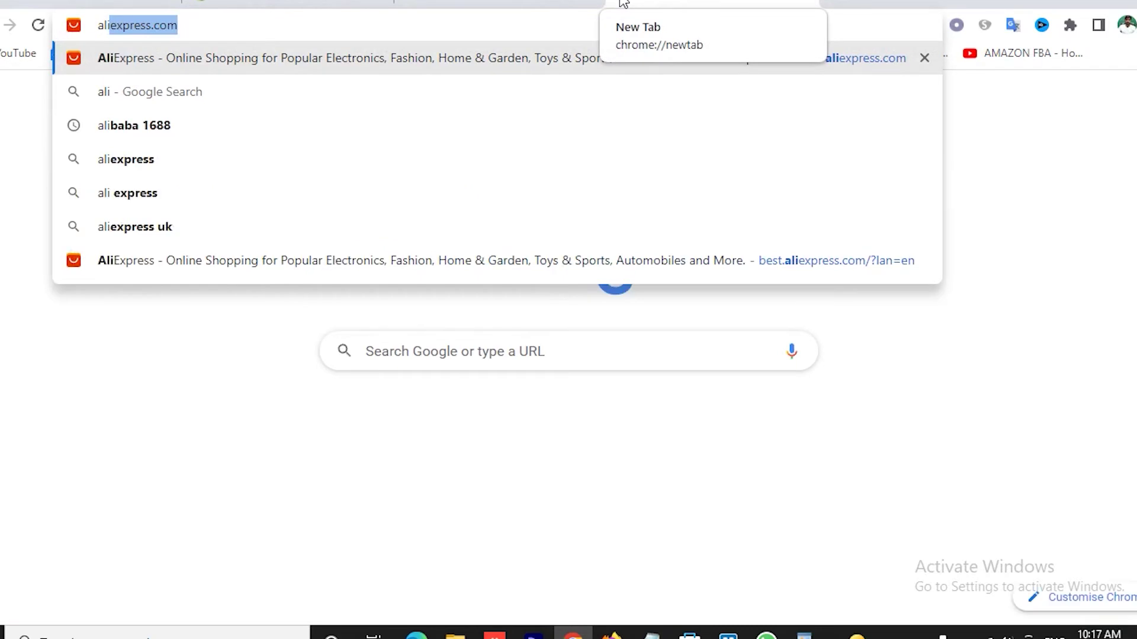
pyautogui.press('Return')
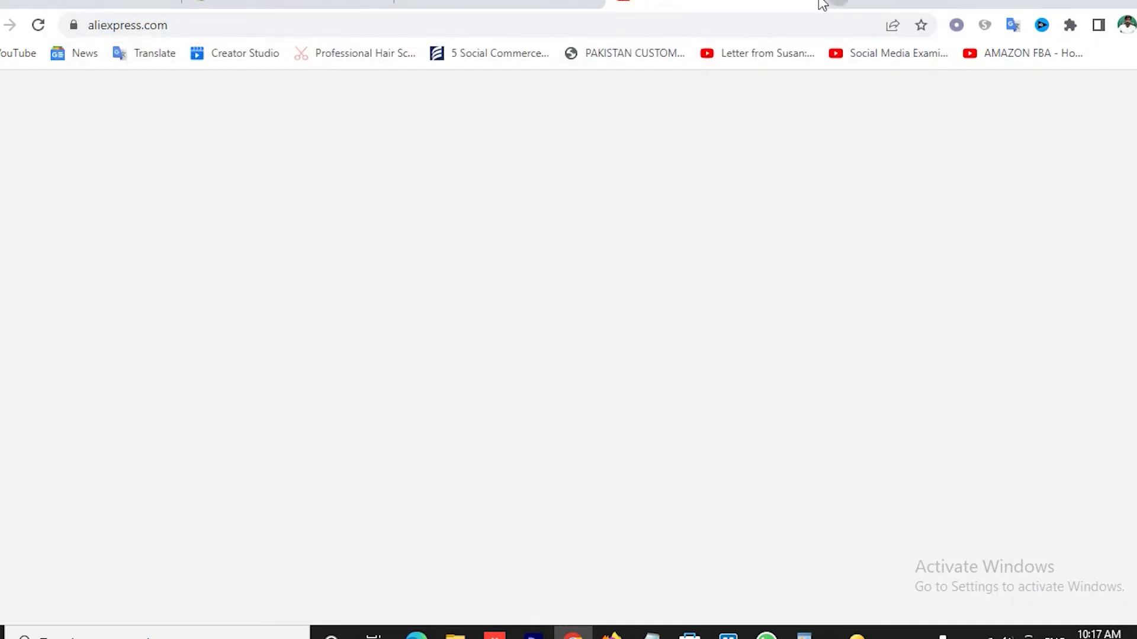
pyautogui.click(284, 4)
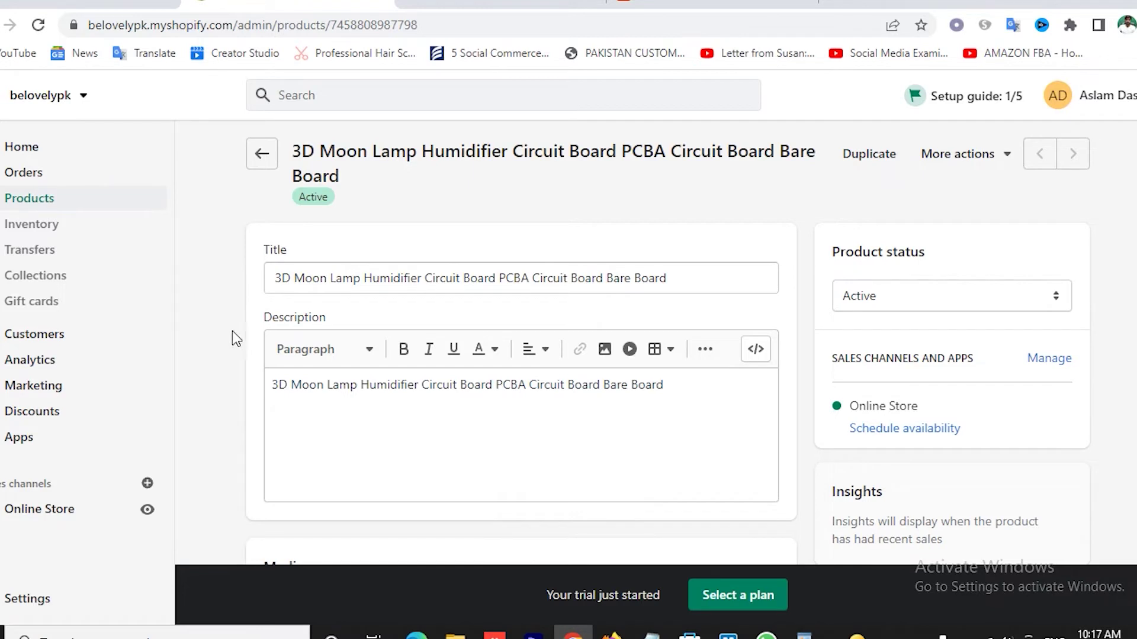
# - Search 'oberl' in the App Store's dropshipping collection and add the Oberlo - Dropshipping App
pyautogui.click(26, 446)
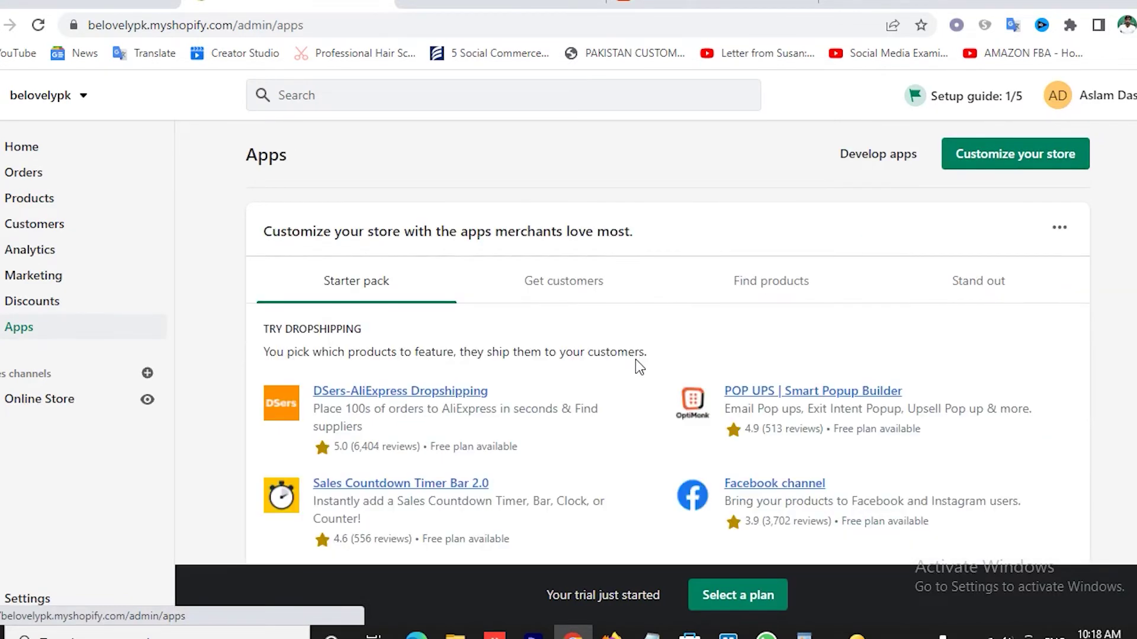
pyautogui.scroll(-5, 634, 360)
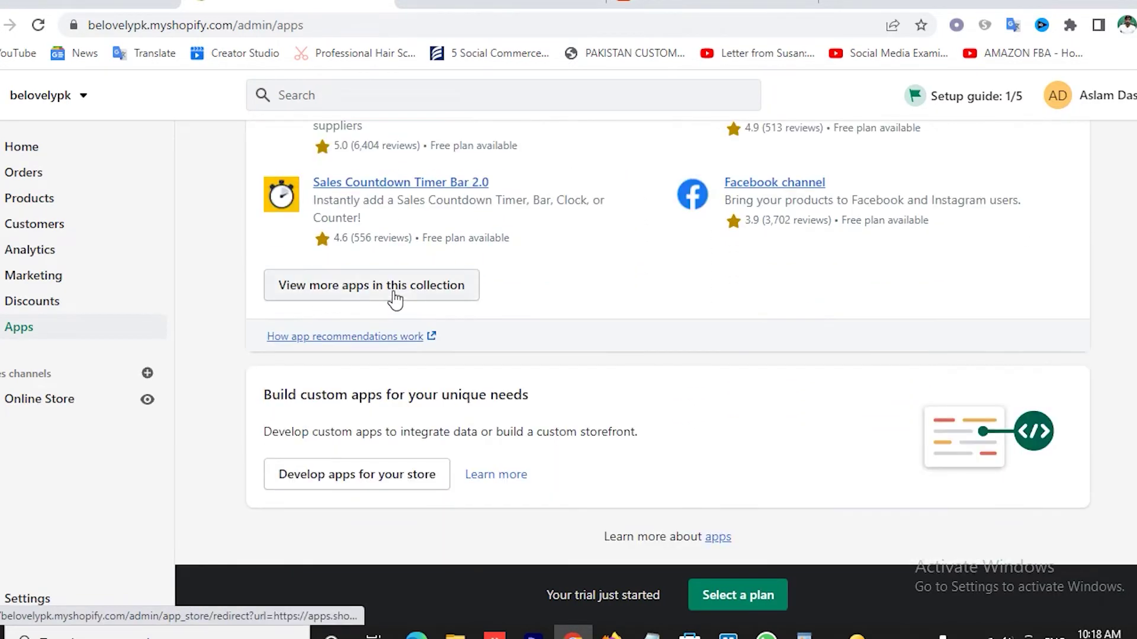
pyautogui.click(393, 289)
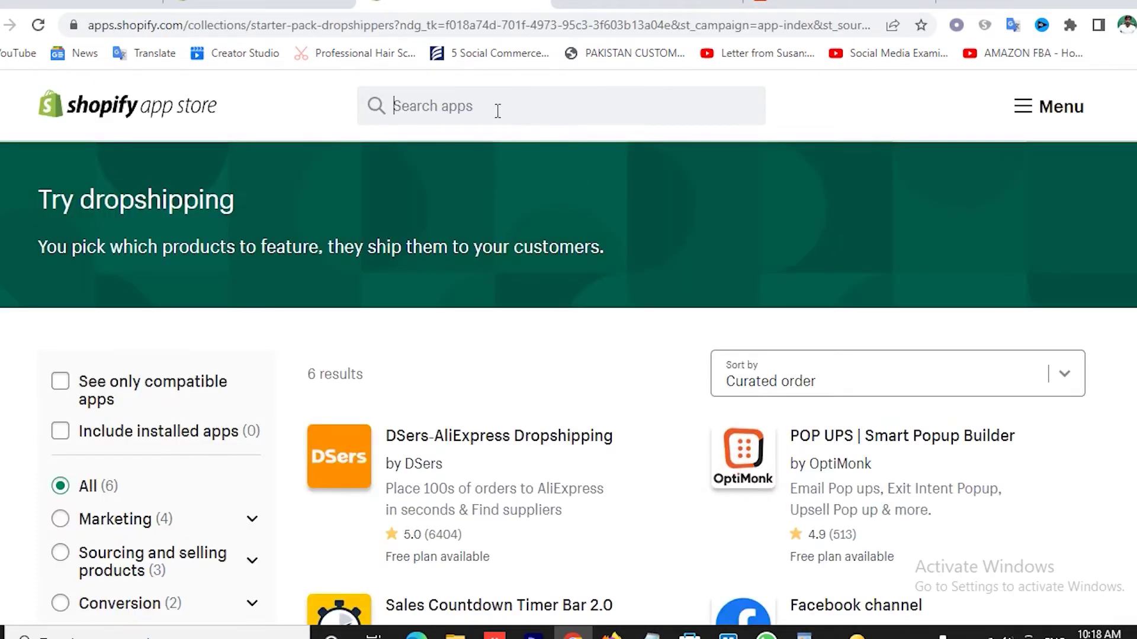
pyautogui.click(498, 110)
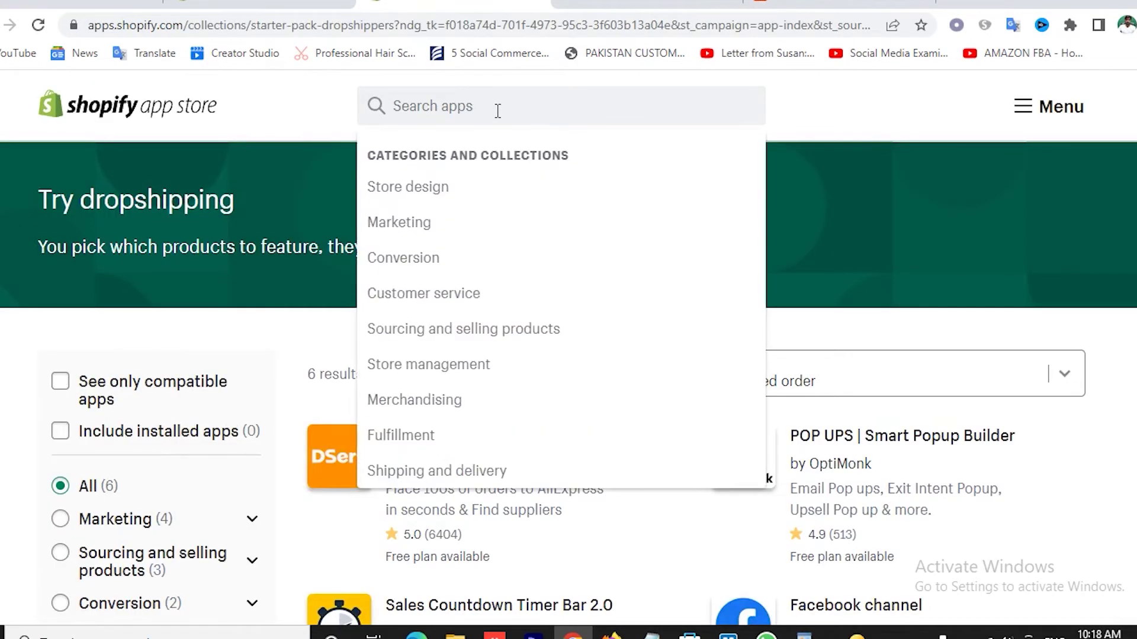
pyautogui.write('ober')
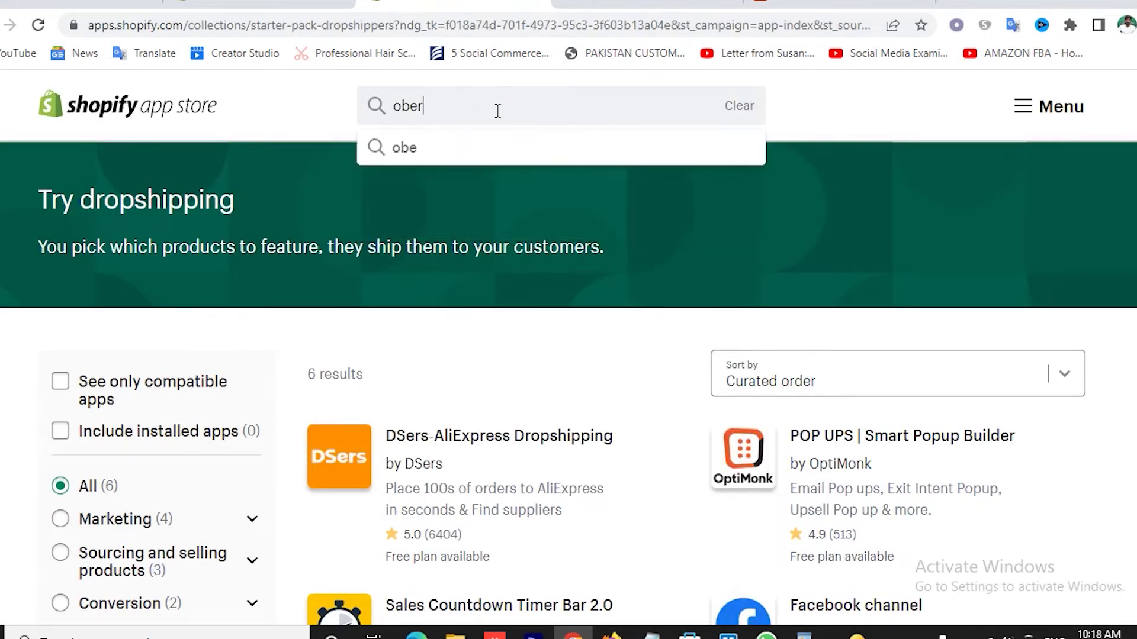
pyautogui.write('l')
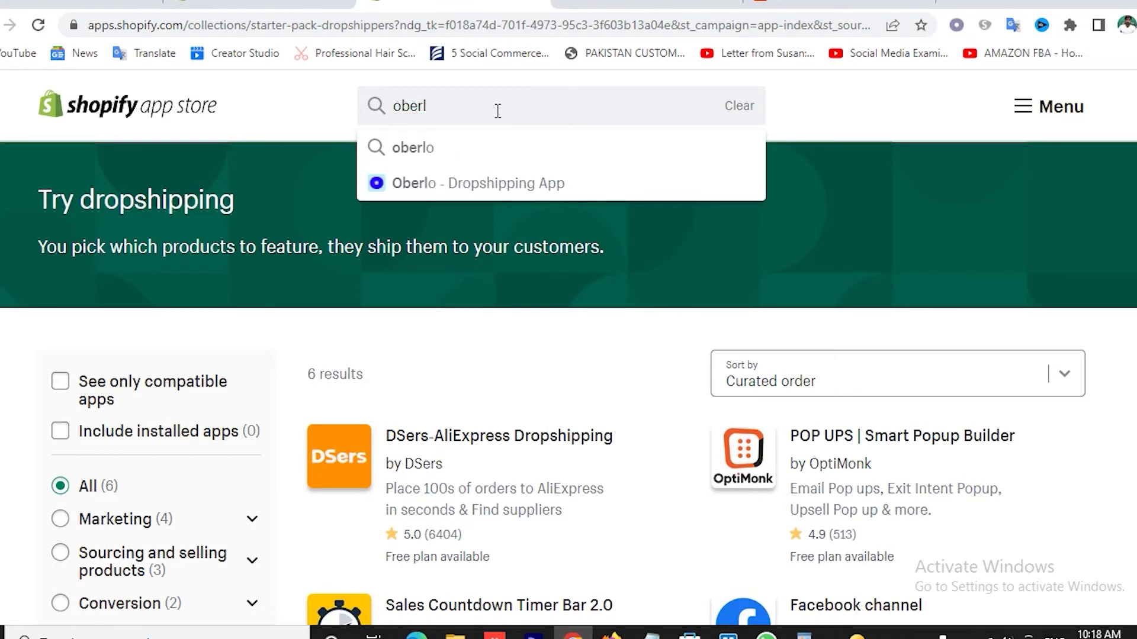
pyautogui.click(455, 184)
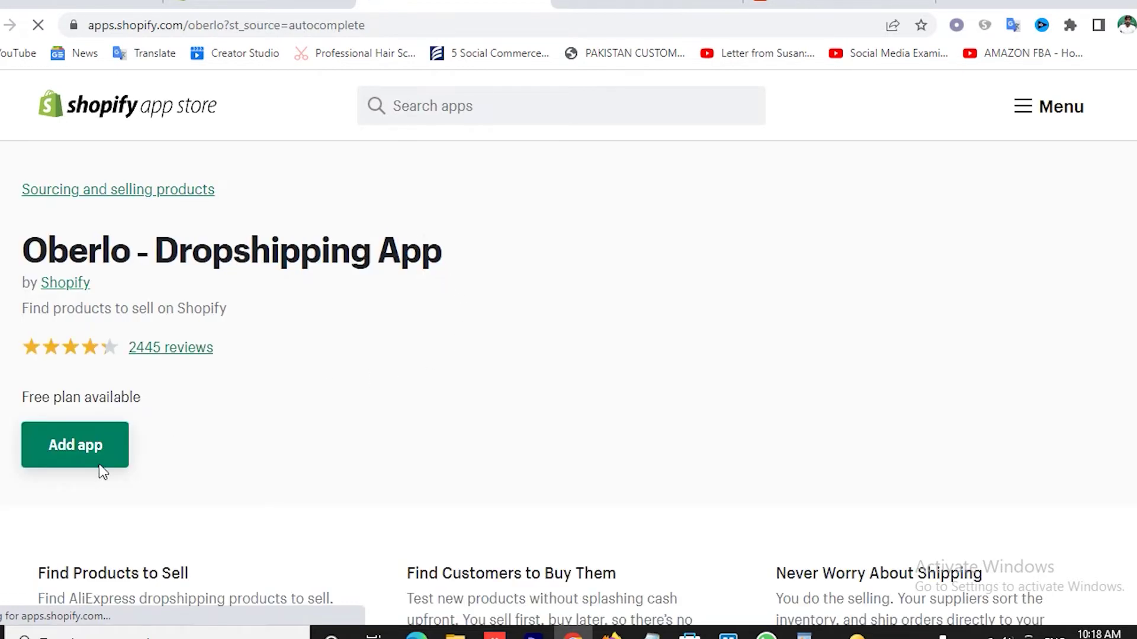
pyautogui.click(100, 465)
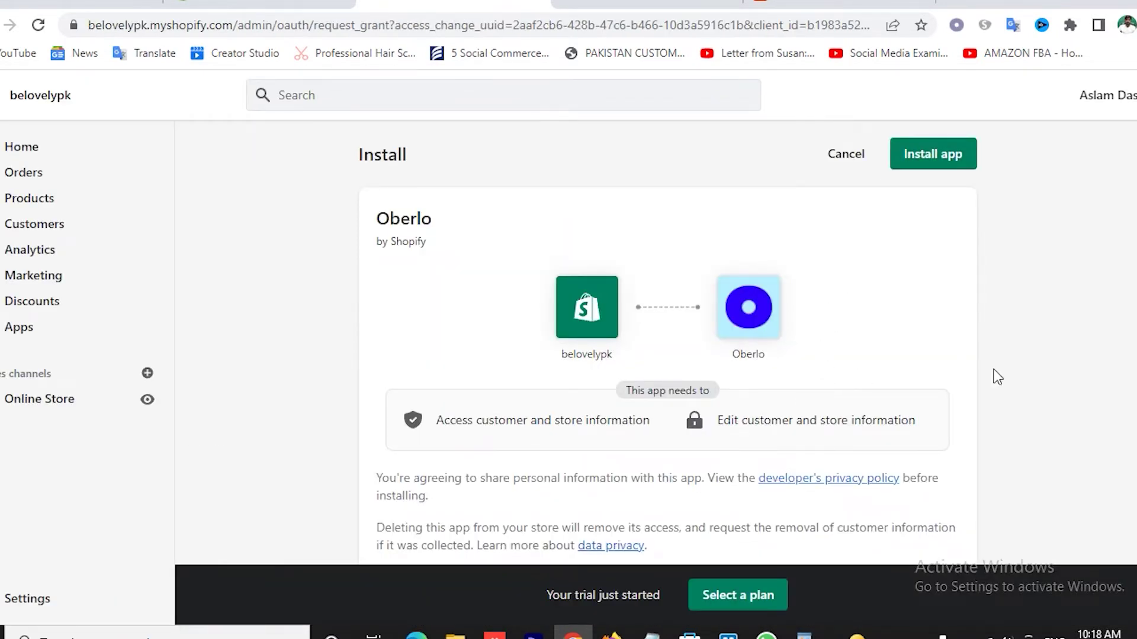
# - Review Oberlo's requested permissions and approve installing it on belovelypk
pyautogui.scroll(-3, 748, 322)
pyautogui.scroll(3, 598, 342)
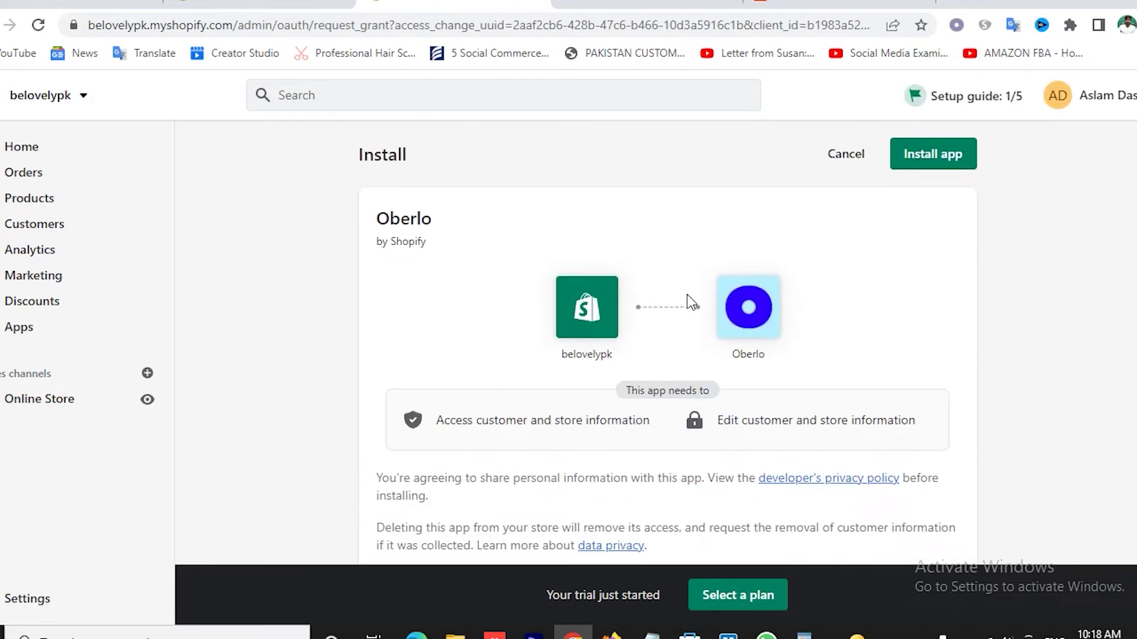
pyautogui.scroll(-14, 786, 361)
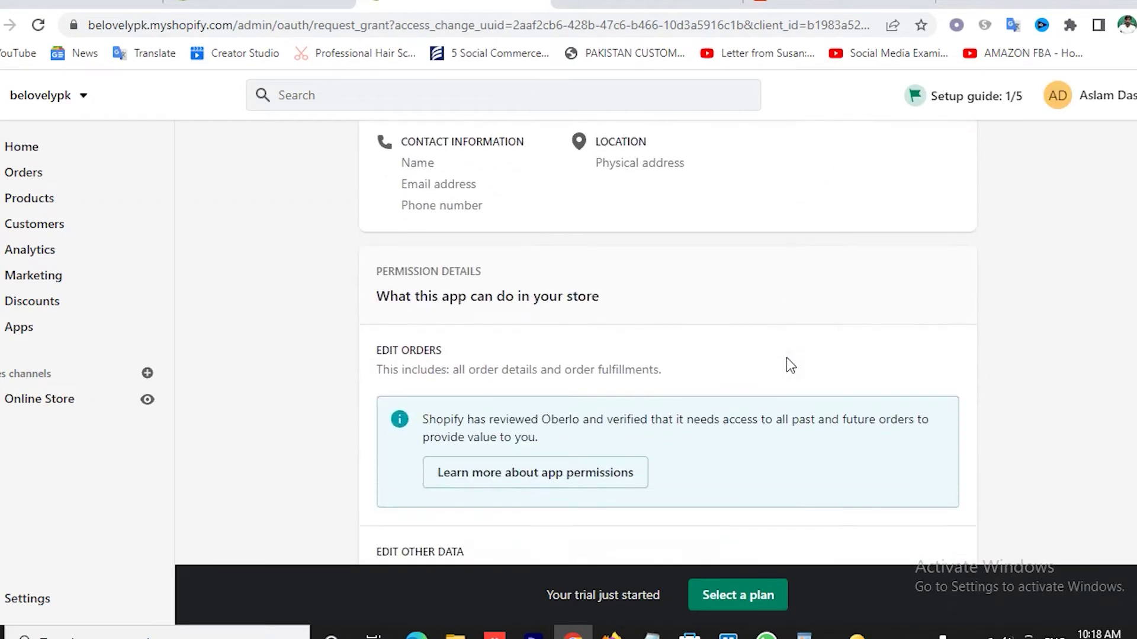
pyautogui.scroll(15, 786, 361)
pyautogui.click(946, 155)
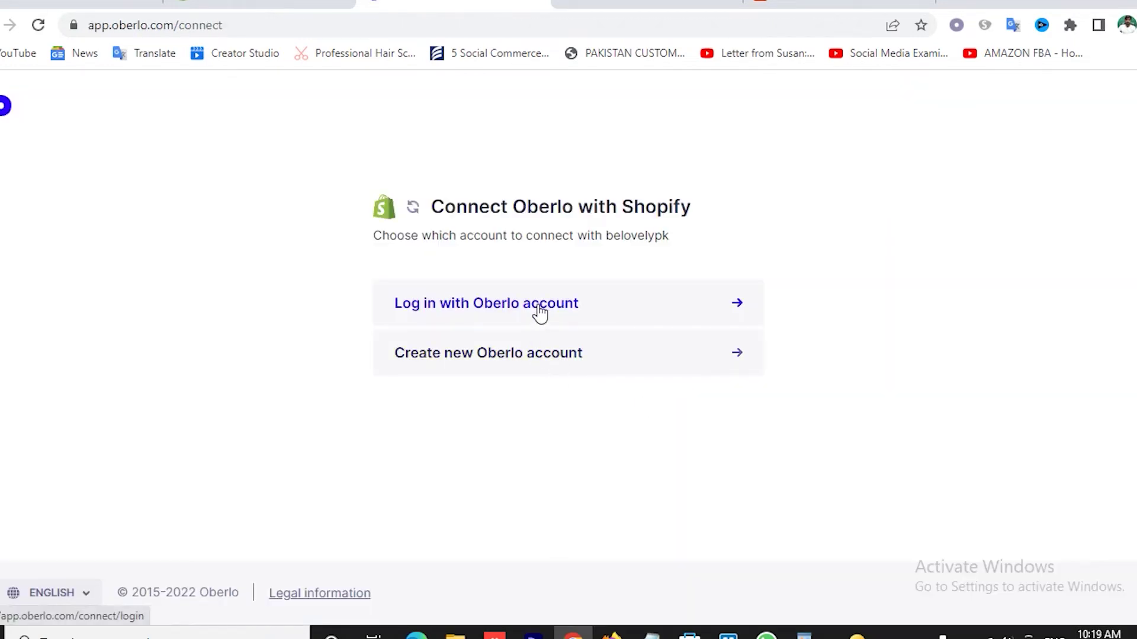
# - Create a free Oberlo account using the store's e-mail address and a password
pyautogui.click(500, 356)
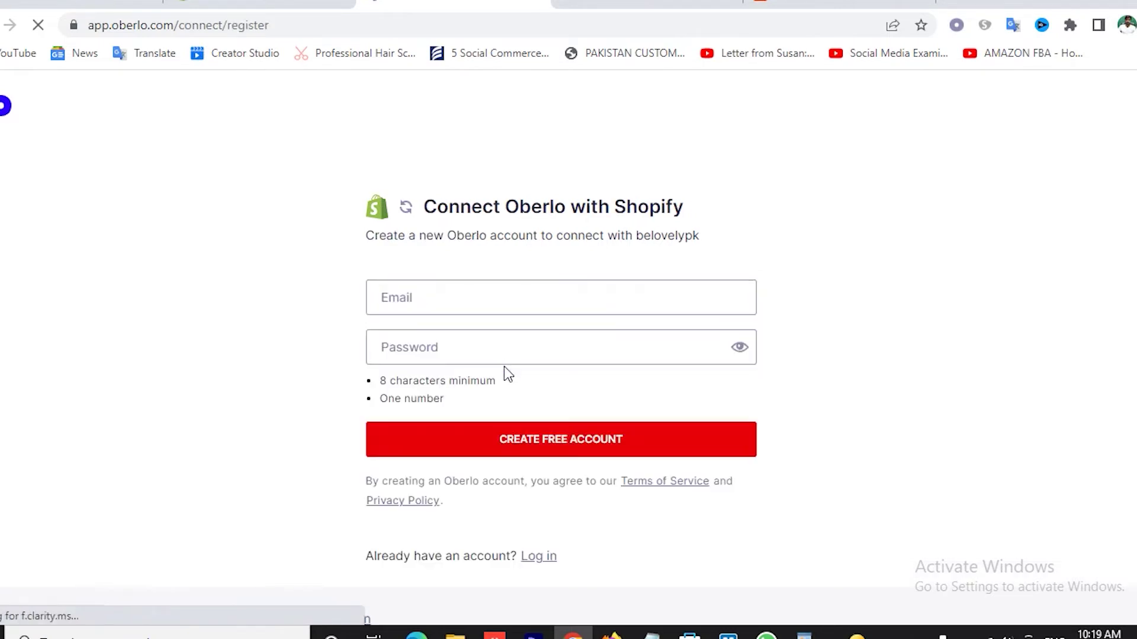
pyautogui.click(452, 298)
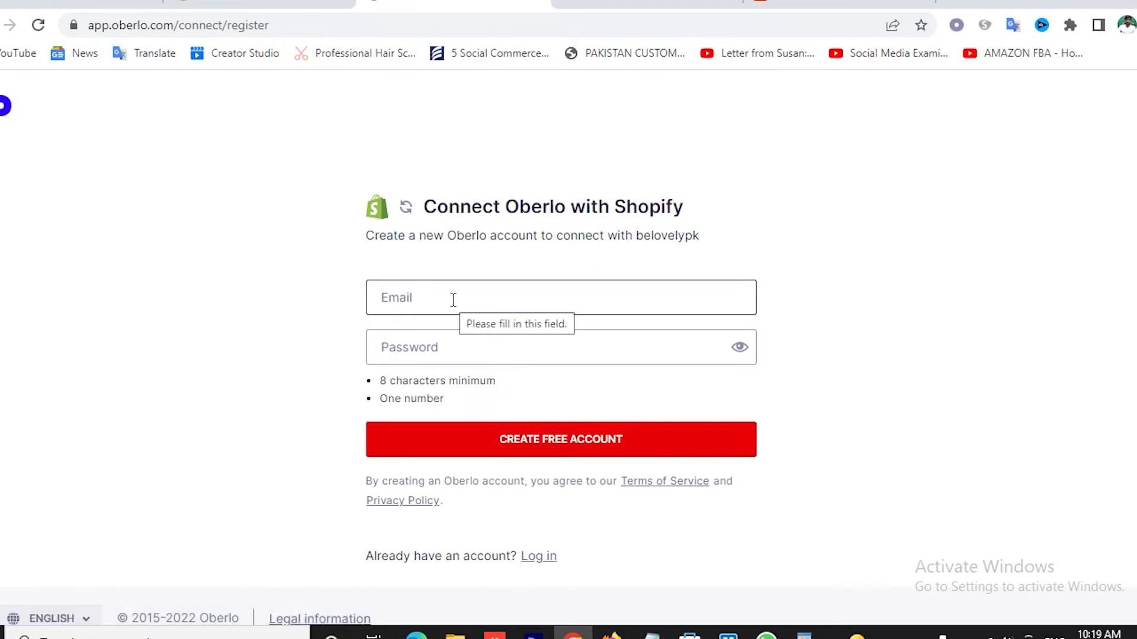
pyautogui.click(452, 299)
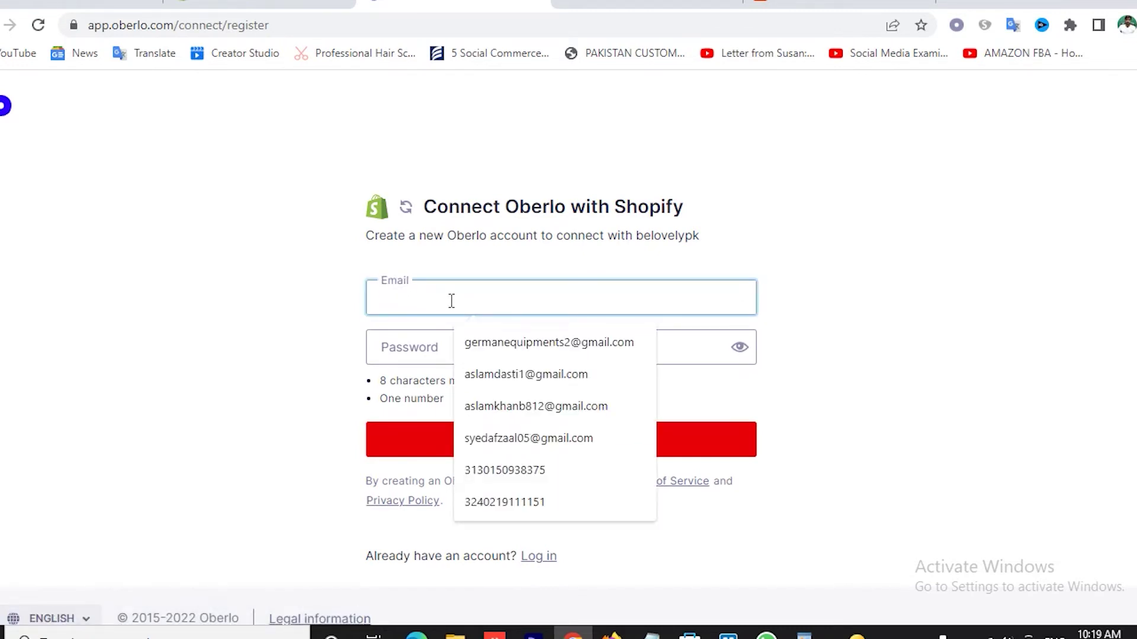
pyautogui.hotkey('ctrl', 'v')
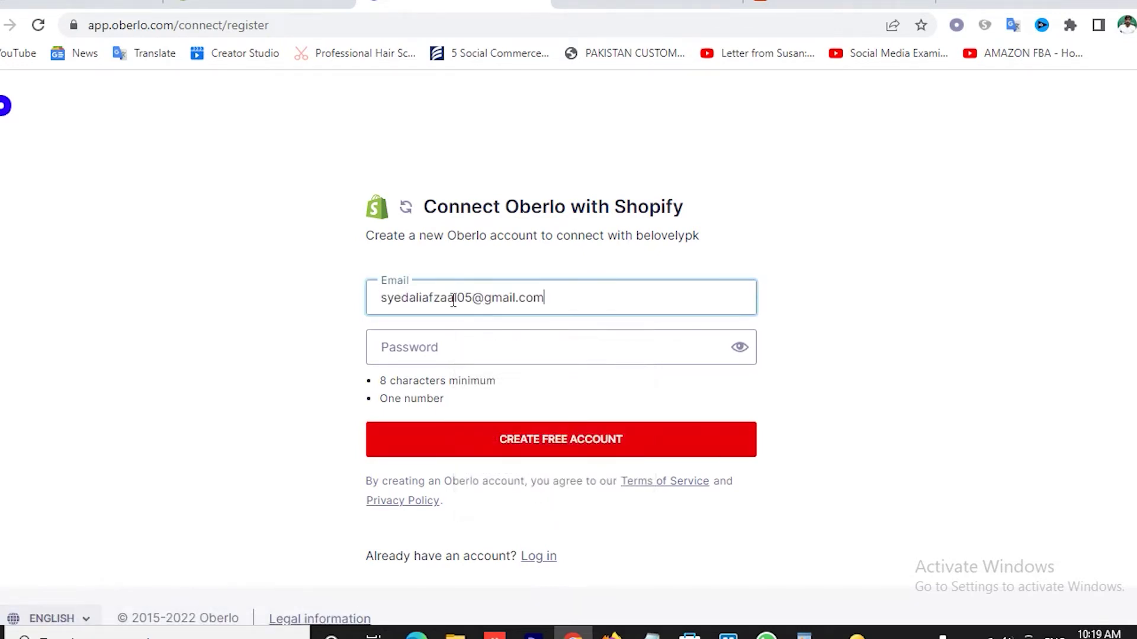
pyautogui.click(438, 346)
pyautogui.write('•••')
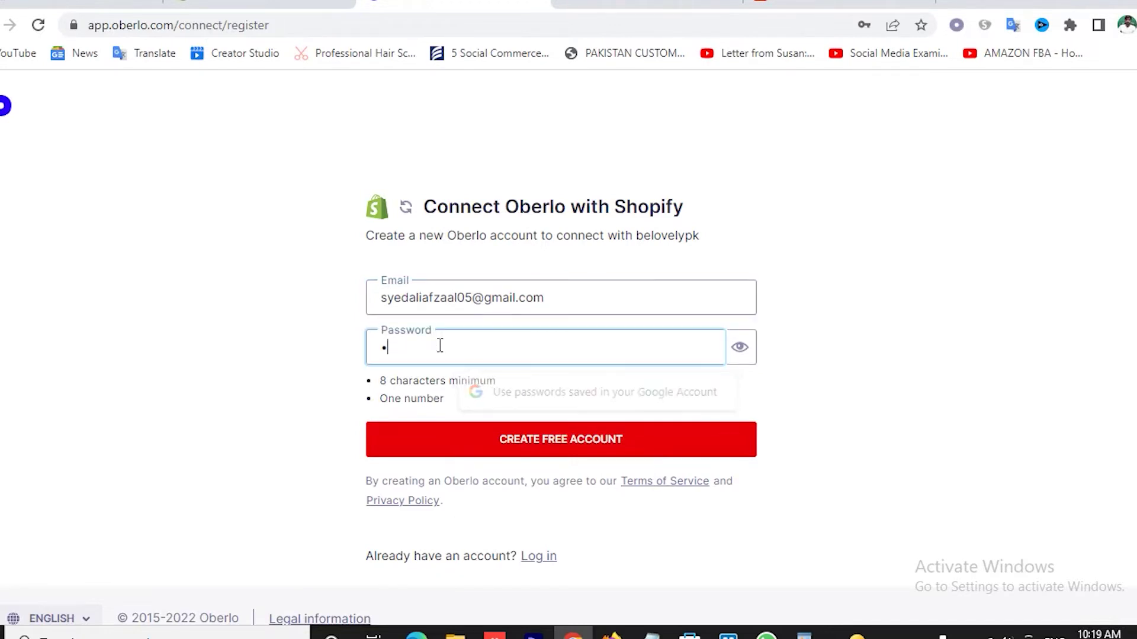
pyautogui.write('•••••••')
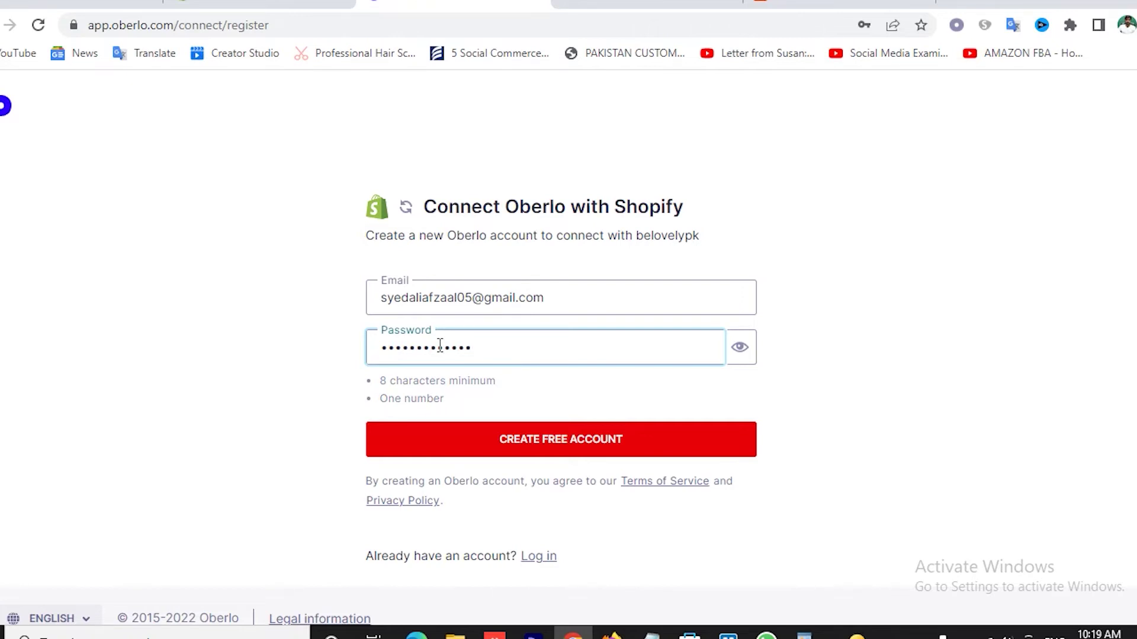
pyautogui.click(557, 443)
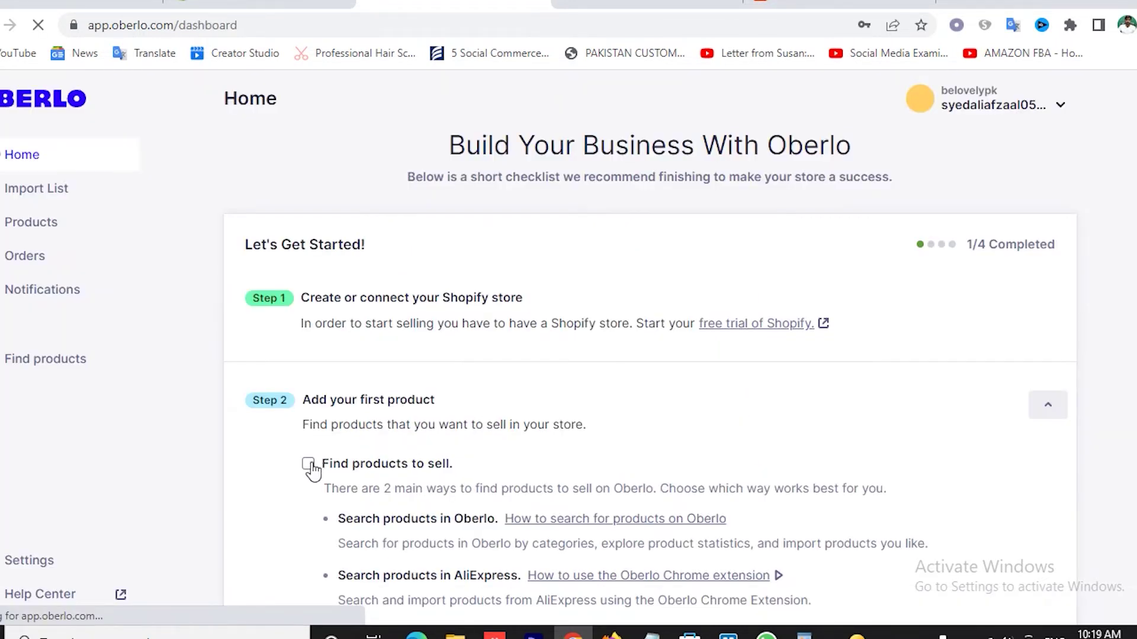
# - Tick Find products and Import product, then the Go live shipping settings and Shopify plan tasks
pyautogui.click(307, 463)
pyautogui.scroll(-5, 418, 452)
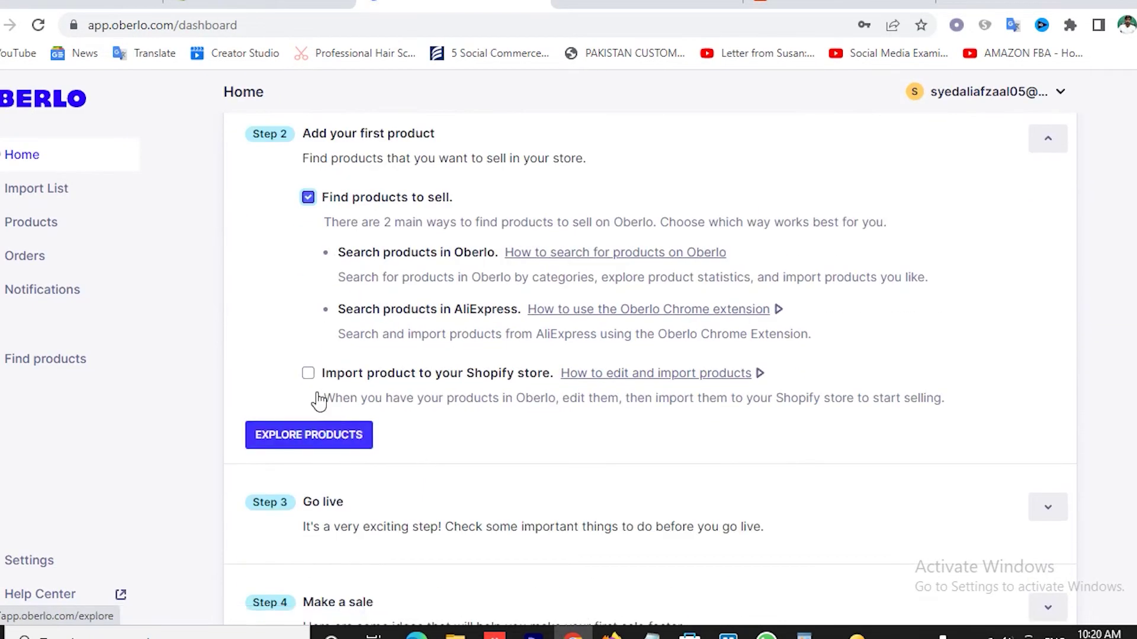
pyautogui.click(319, 379)
pyautogui.scroll(-3, 391, 412)
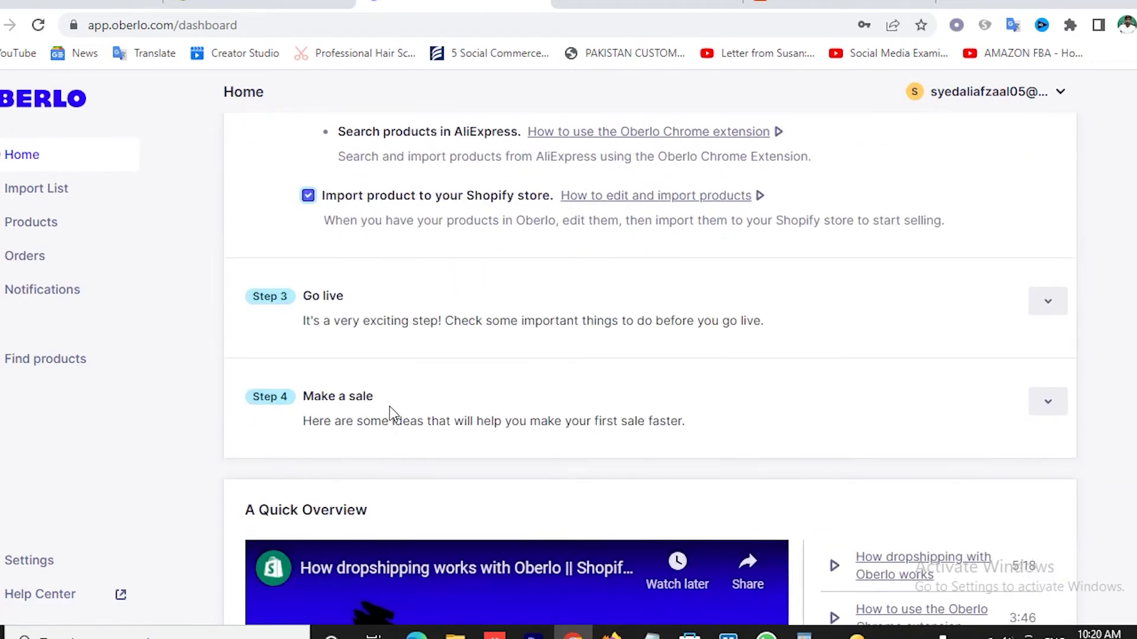
pyautogui.click(1044, 306)
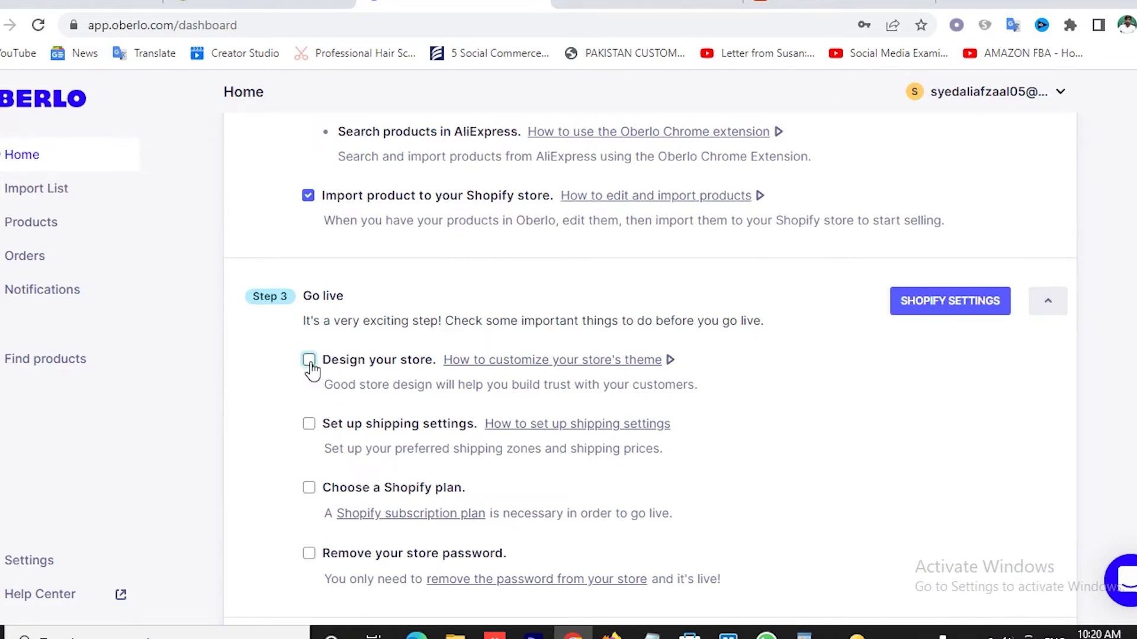
pyautogui.click(309, 425)
pyautogui.click(309, 489)
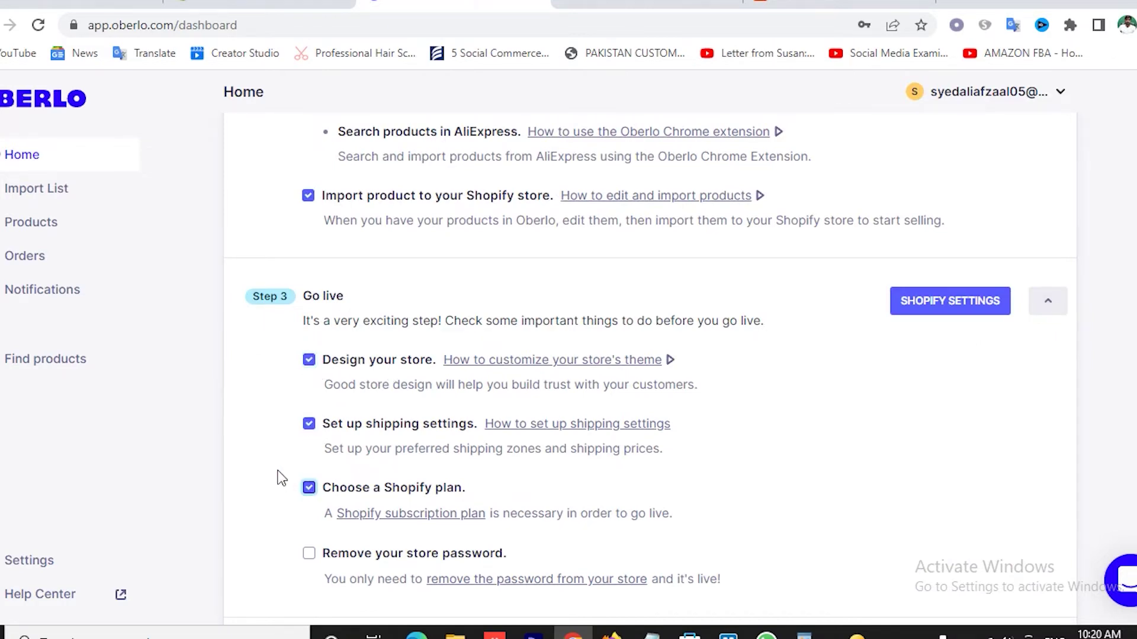
# - Tick the store password task, then Optimize and Advertise your store under Make a sale
pyautogui.scroll(-3, 320, 421)
pyautogui.click(309, 376)
pyautogui.scroll(-2, 306, 439)
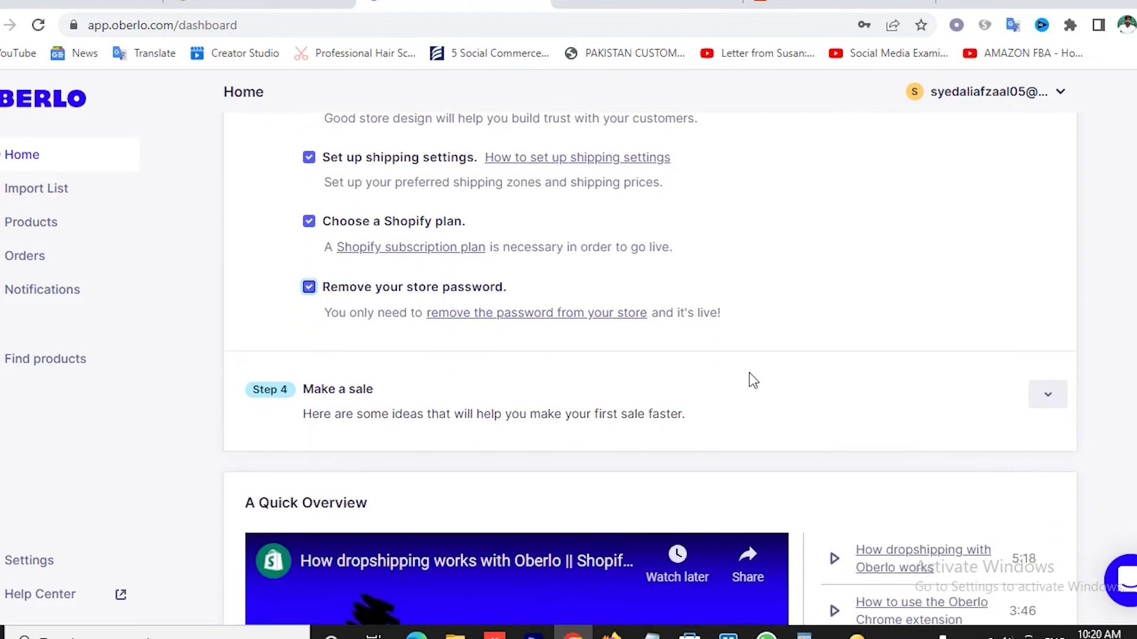
pyautogui.click(1046, 398)
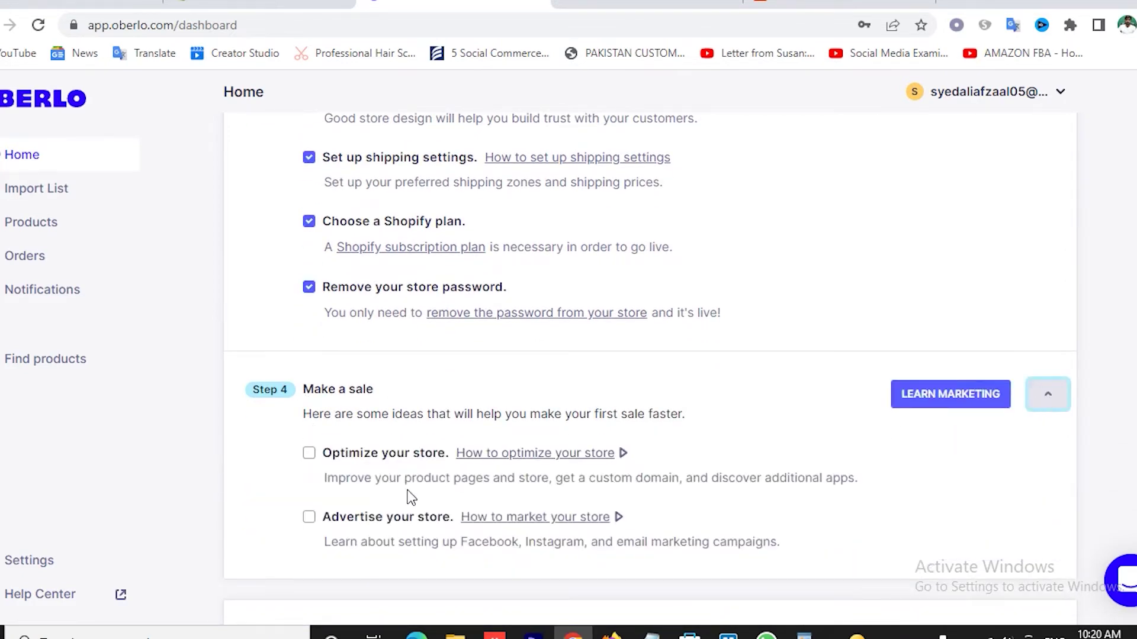
pyautogui.click(309, 454)
pyautogui.click(309, 517)
pyautogui.scroll(-3, 251, 474)
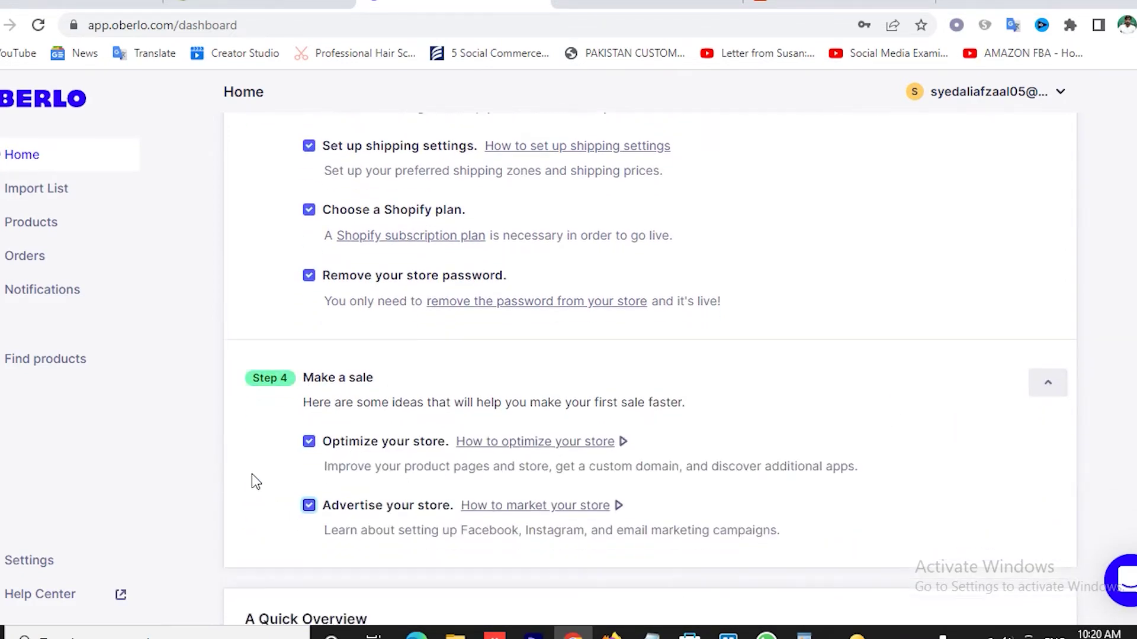
pyautogui.scroll(10, 604, 415)
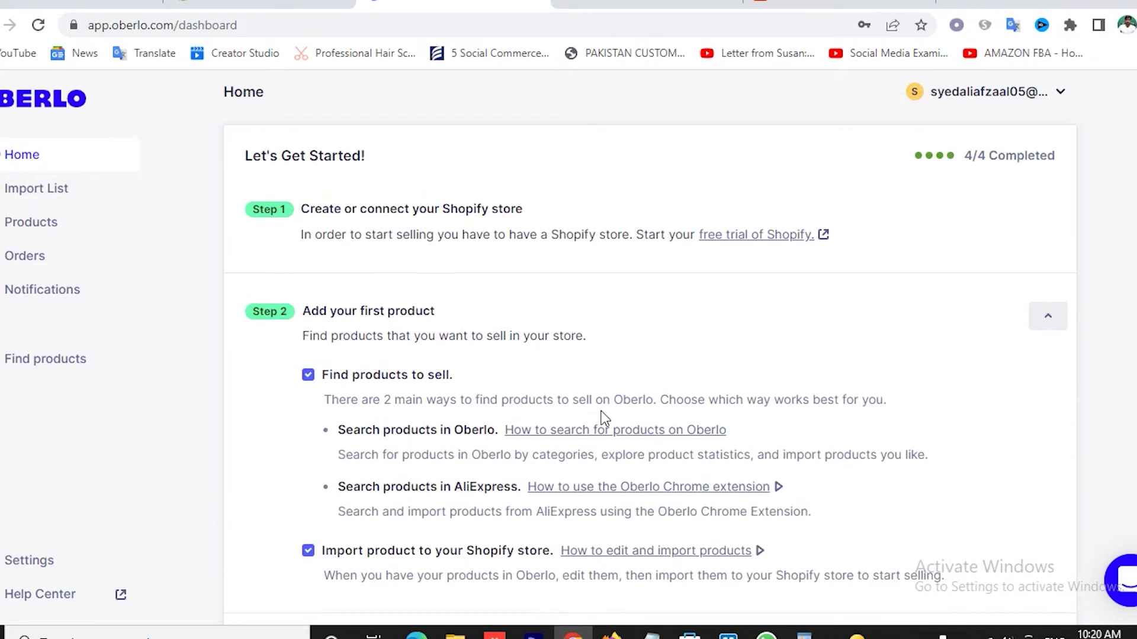
pyautogui.scroll(-5, 604, 417)
pyautogui.scroll(5, 604, 418)
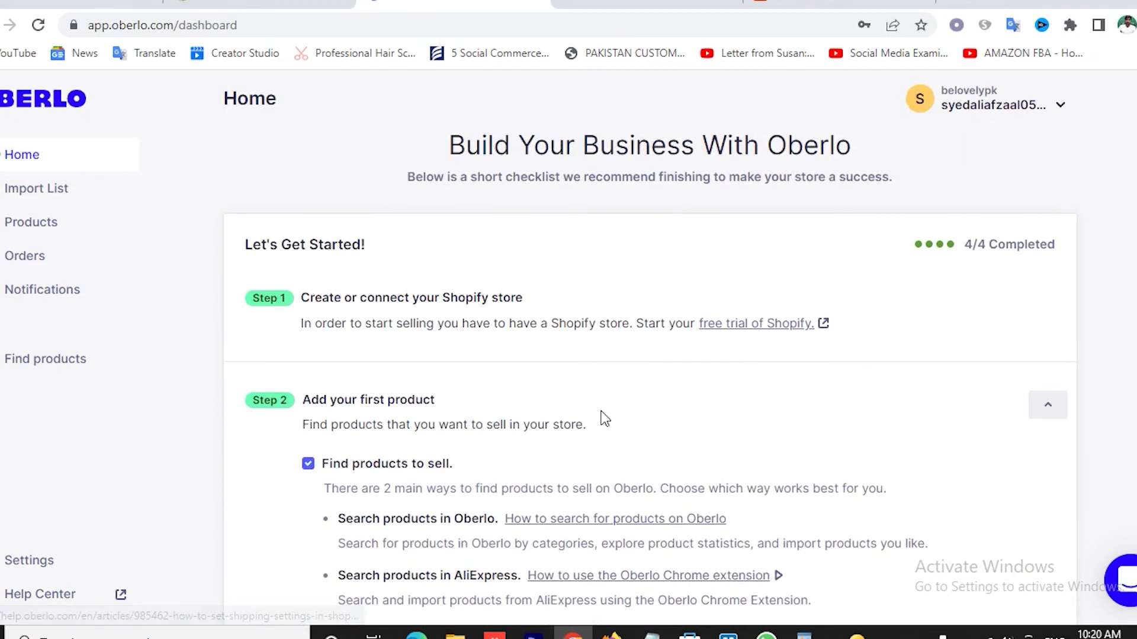
pyautogui.scroll(-7, 604, 417)
pyautogui.scroll(10, 604, 417)
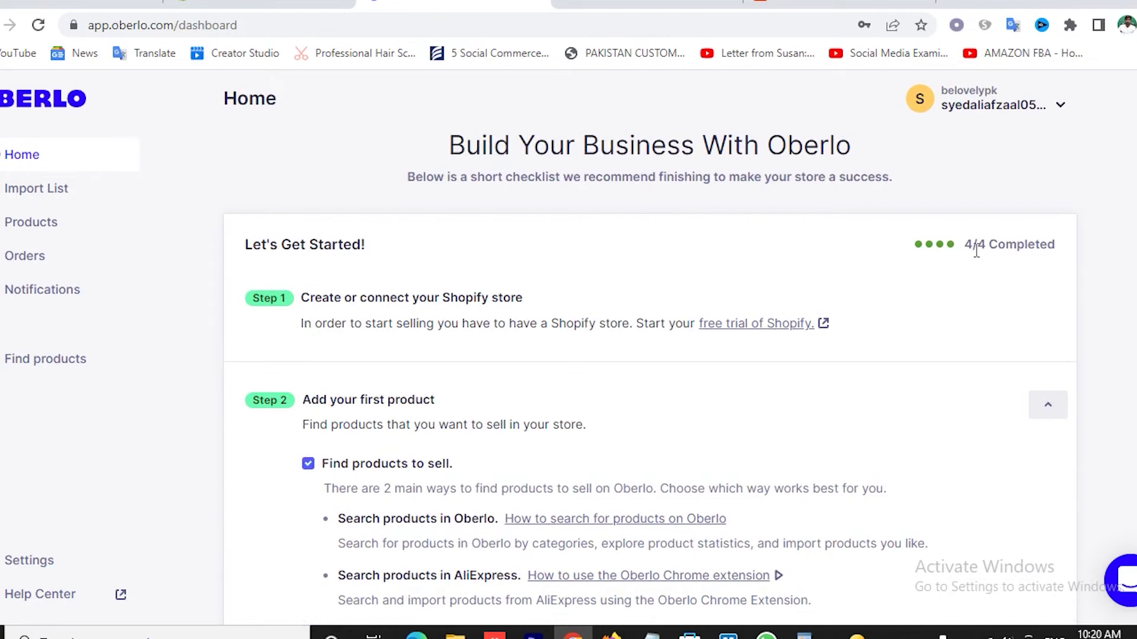
pyautogui.scroll(-15, 1076, 320)
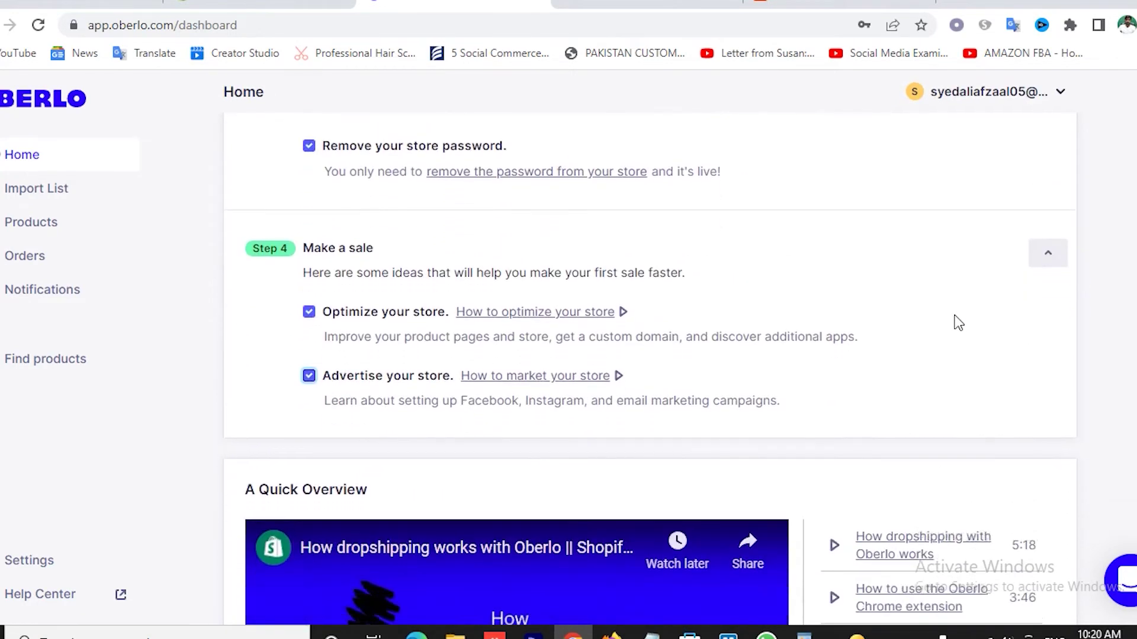
pyautogui.scroll(3, 958, 323)
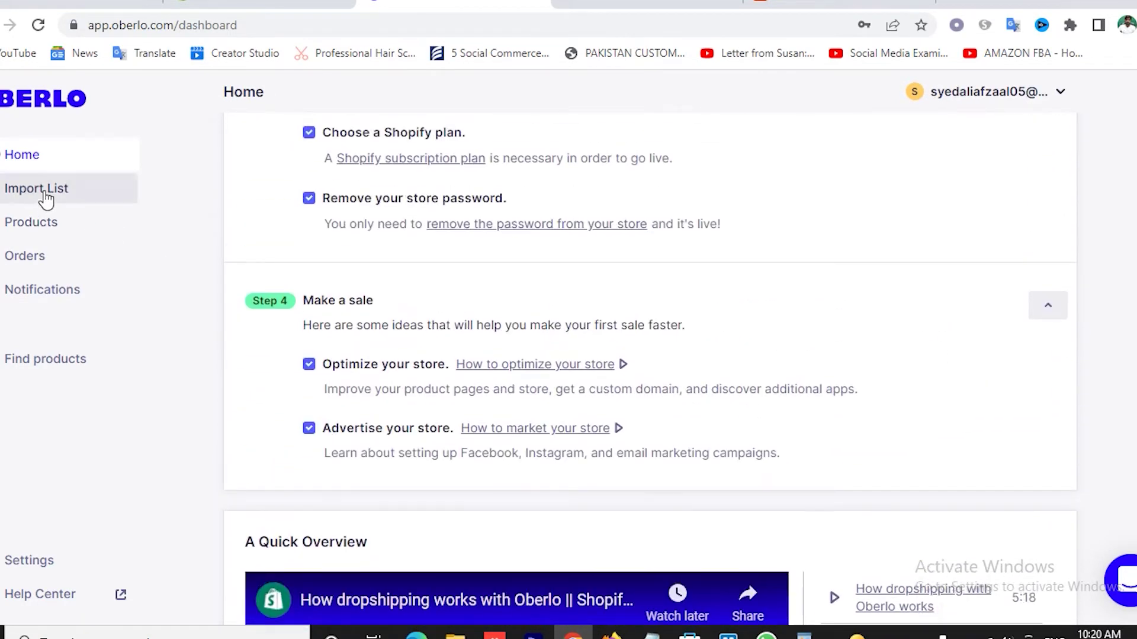
# - Go from Oberlo's Import List and Products pages to Find products, then switch to AliExpress
pyautogui.click(64, 225)
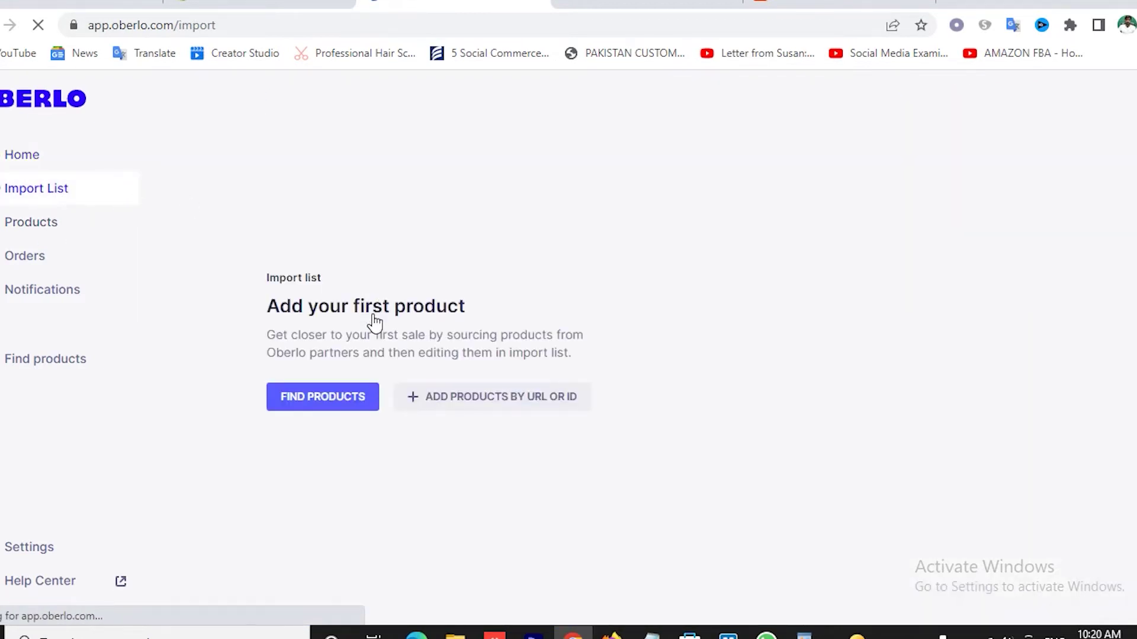
pyautogui.click(325, 421)
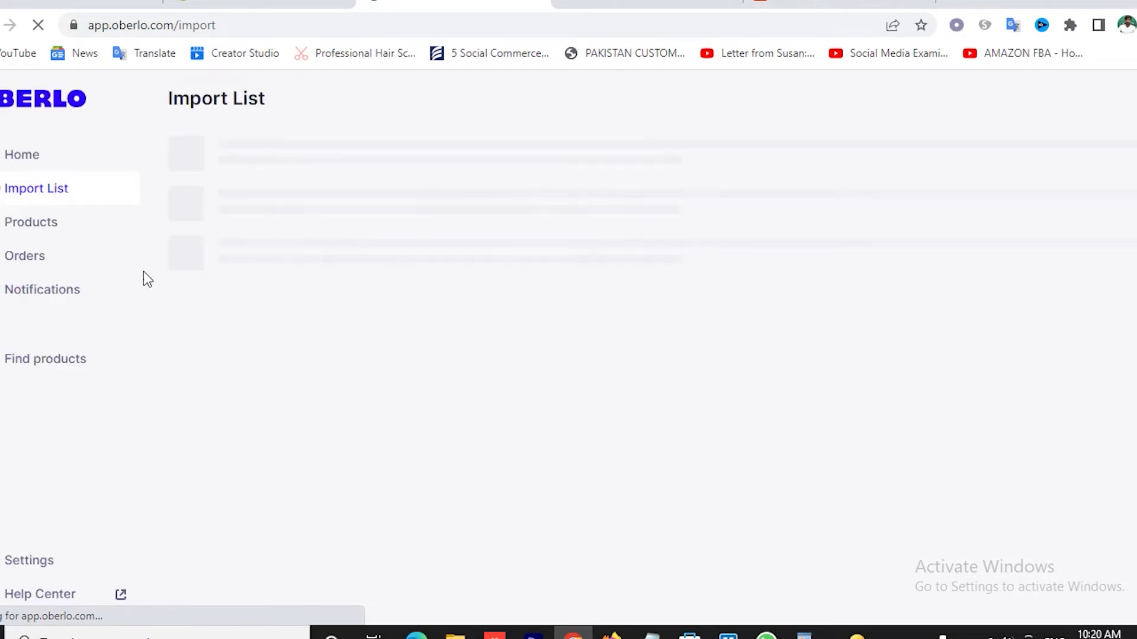
pyautogui.click(28, 228)
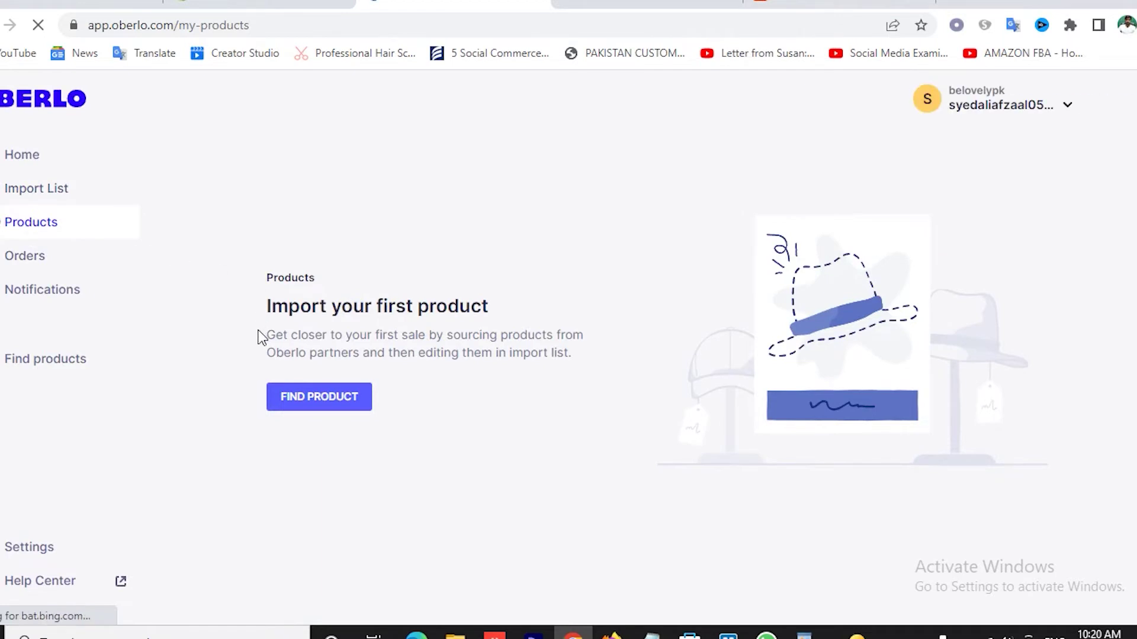
pyautogui.click(319, 400)
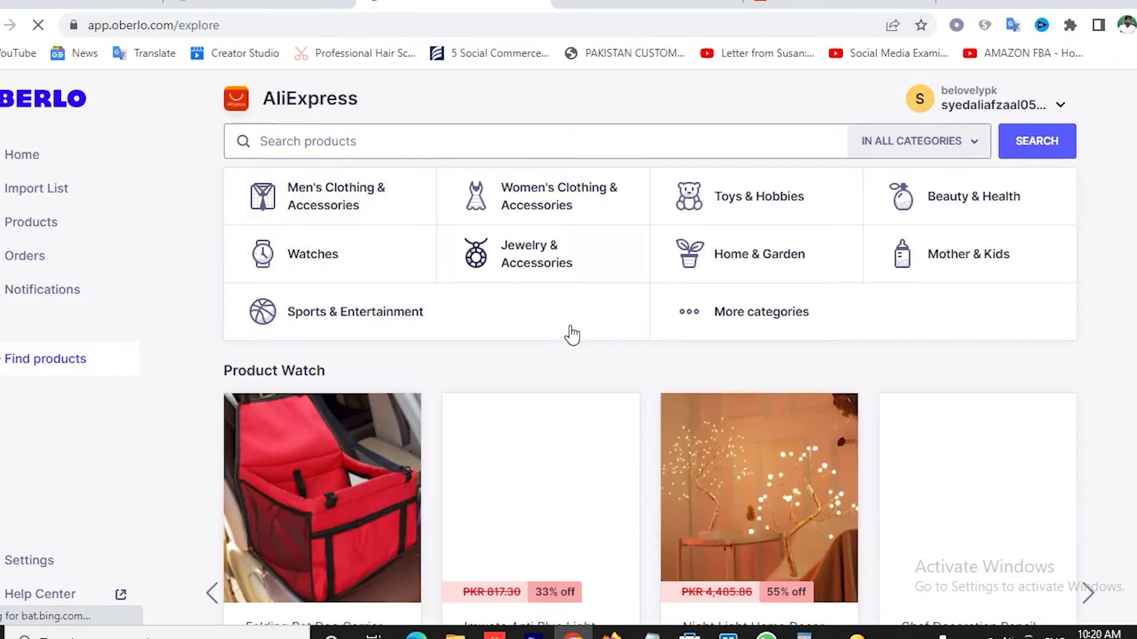
pyautogui.scroll(-3, 578, 359)
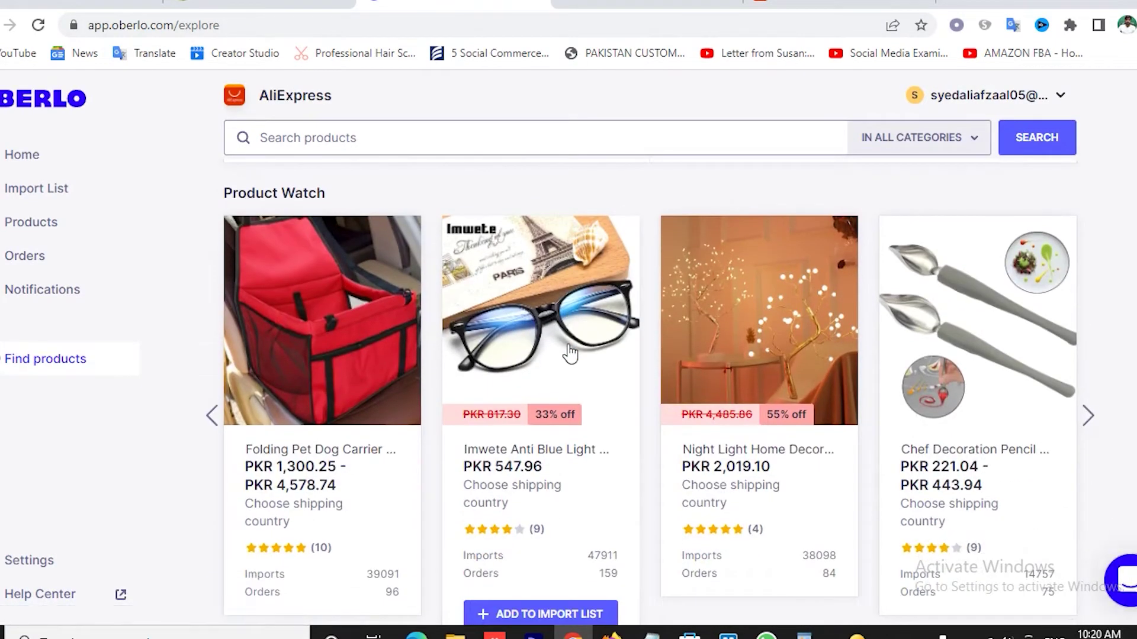
pyautogui.scroll(-4, 607, 371)
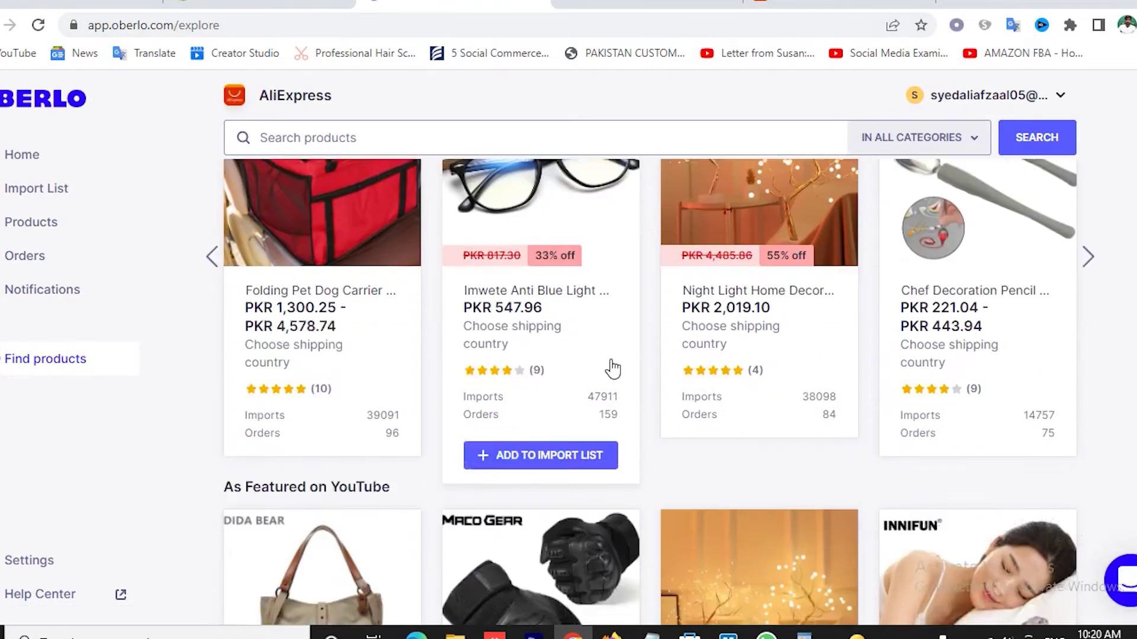
pyautogui.scroll(8, 613, 368)
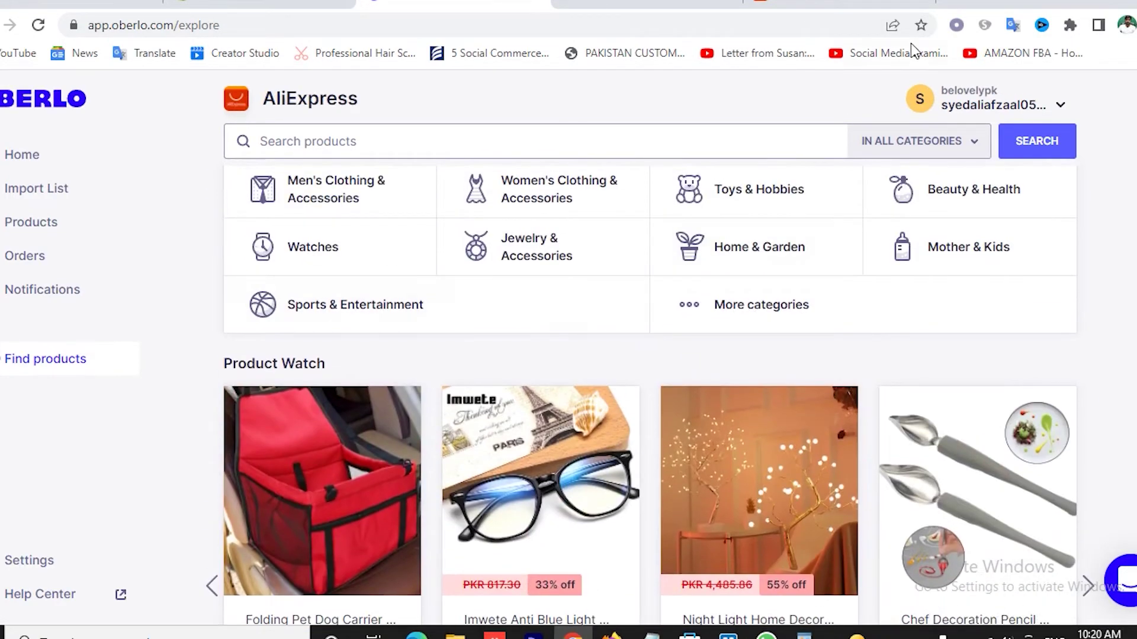
pyautogui.click(839, 4)
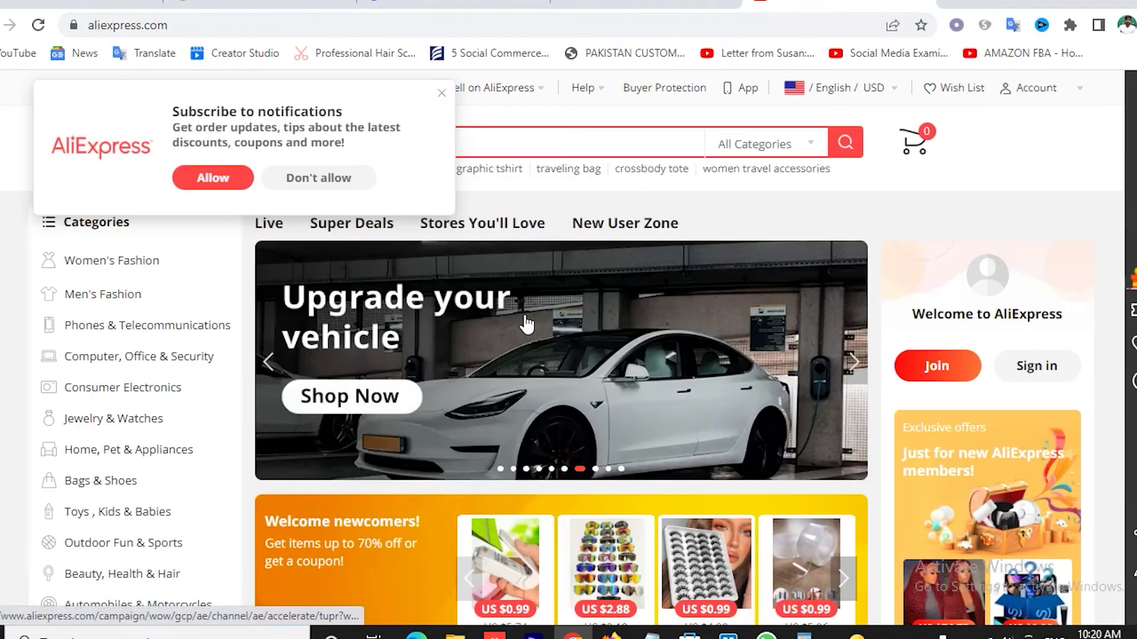
# - Browse the AliExpress home page and its SuperDeals, then start a fresh browser tab
pyautogui.scroll(-5, 523, 322)
pyautogui.scroll(-2, 527, 296)
pyautogui.scroll(-2, 566, 312)
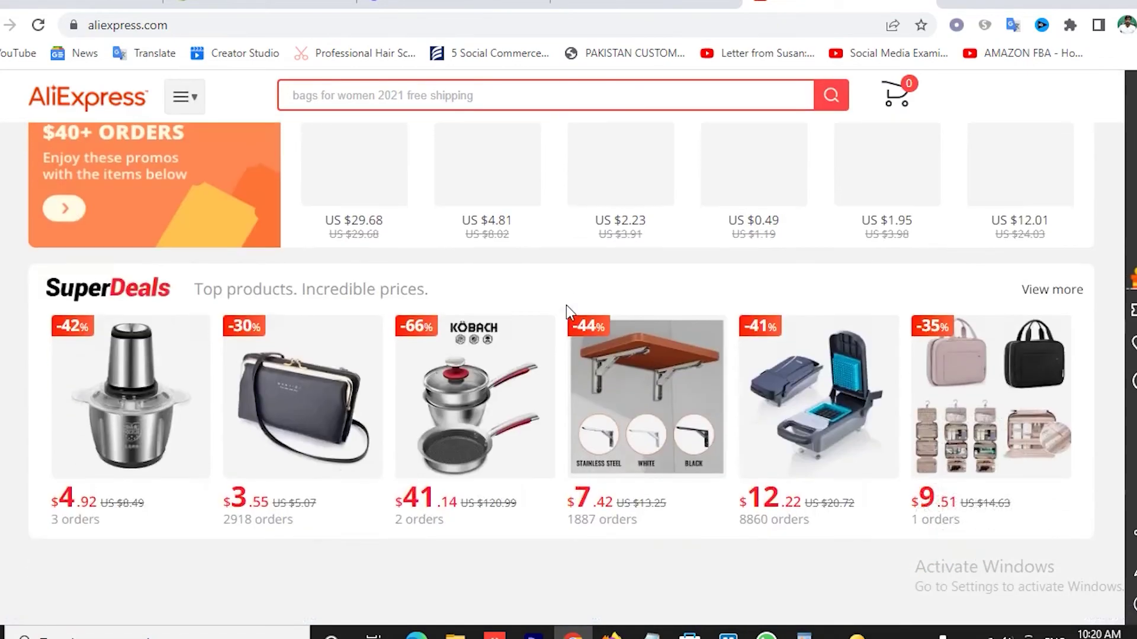
pyautogui.scroll(4, 566, 312)
pyautogui.scroll(6, 566, 312)
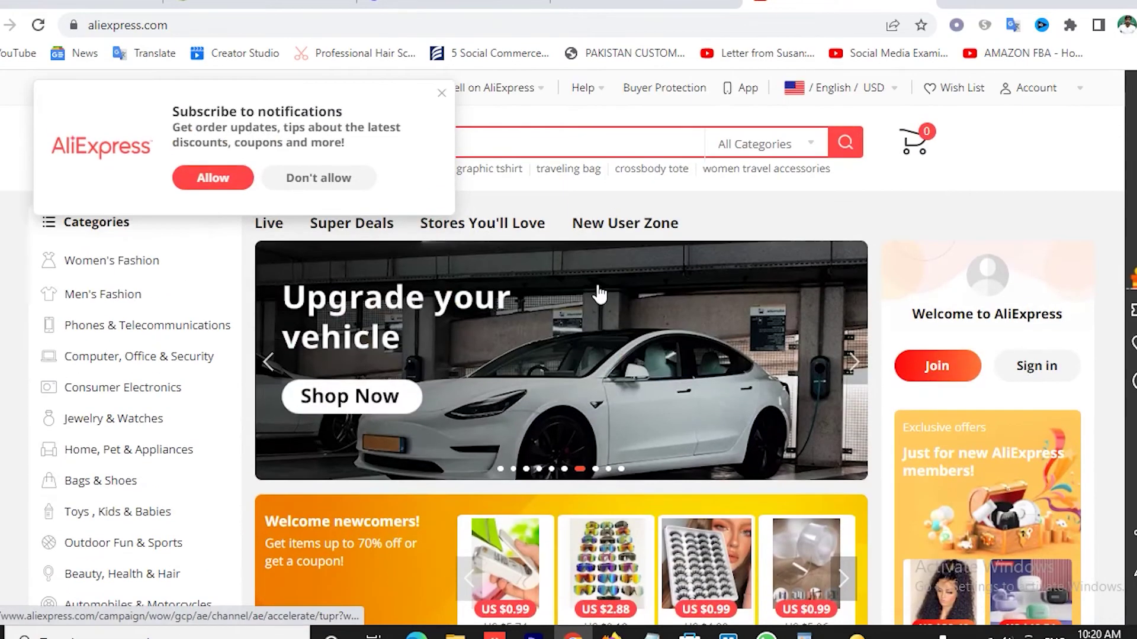
pyautogui.scroll(-3, 581, 330)
pyautogui.scroll(3, 580, 330)
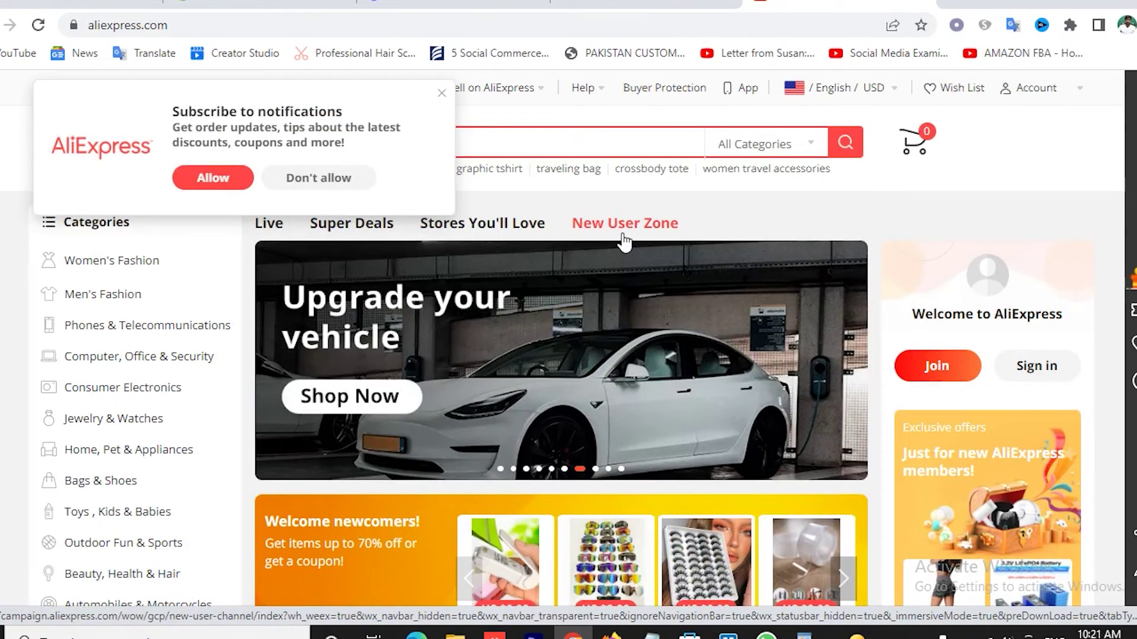
pyautogui.click(959, 8)
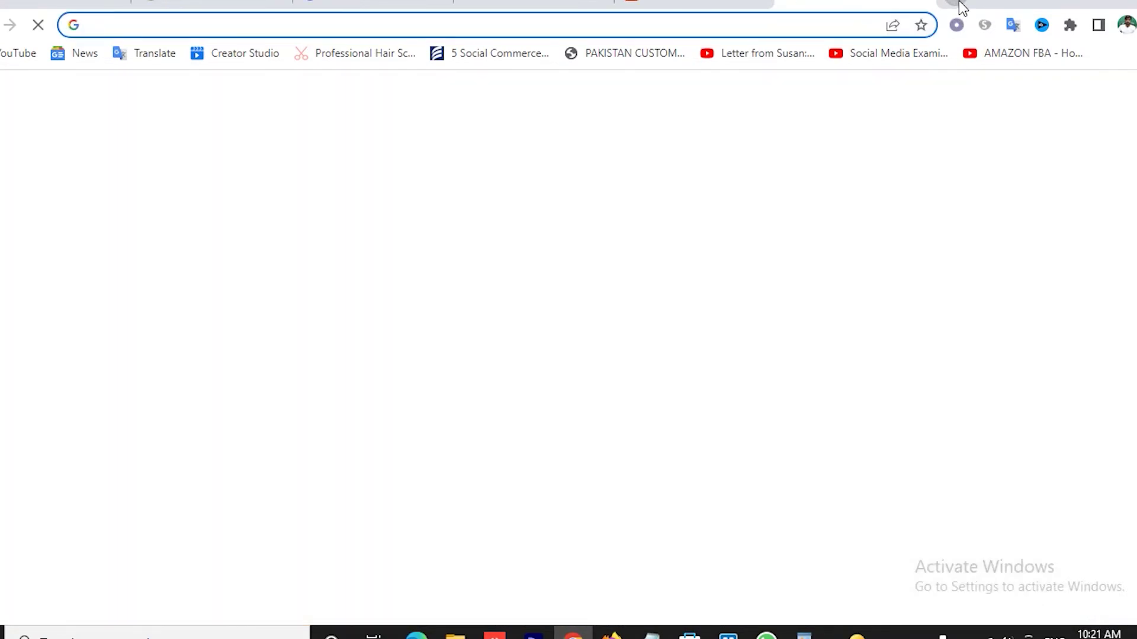
# - Search Google for 'oberlo chrome' and open the Oberlo AliExpress importer's Web Store page
pyautogui.write('ob')
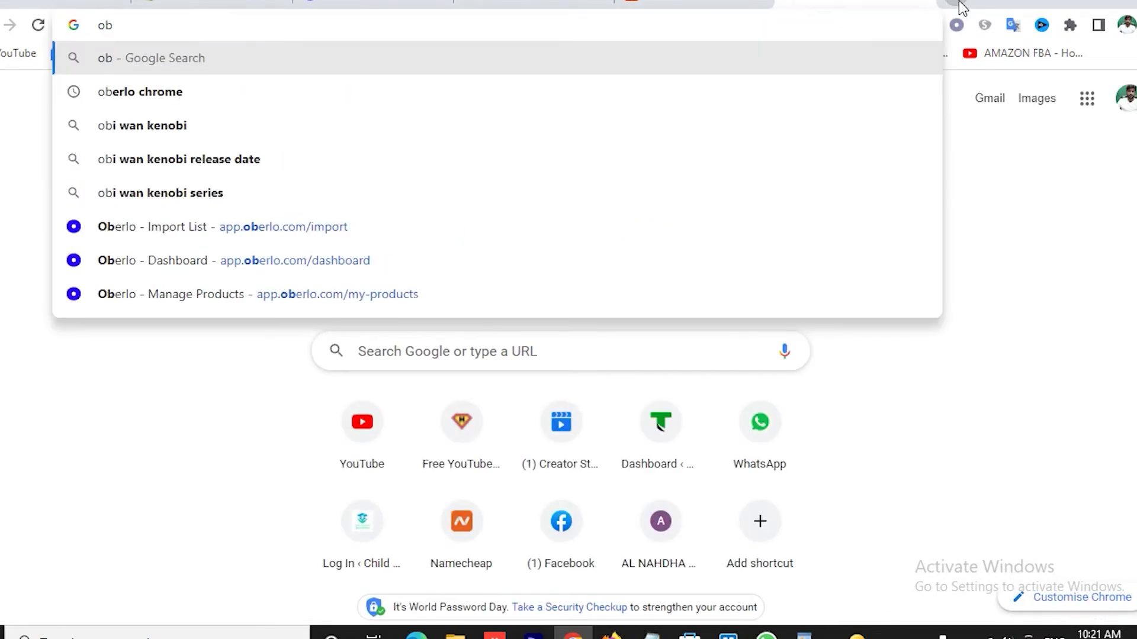
pyautogui.write('er')
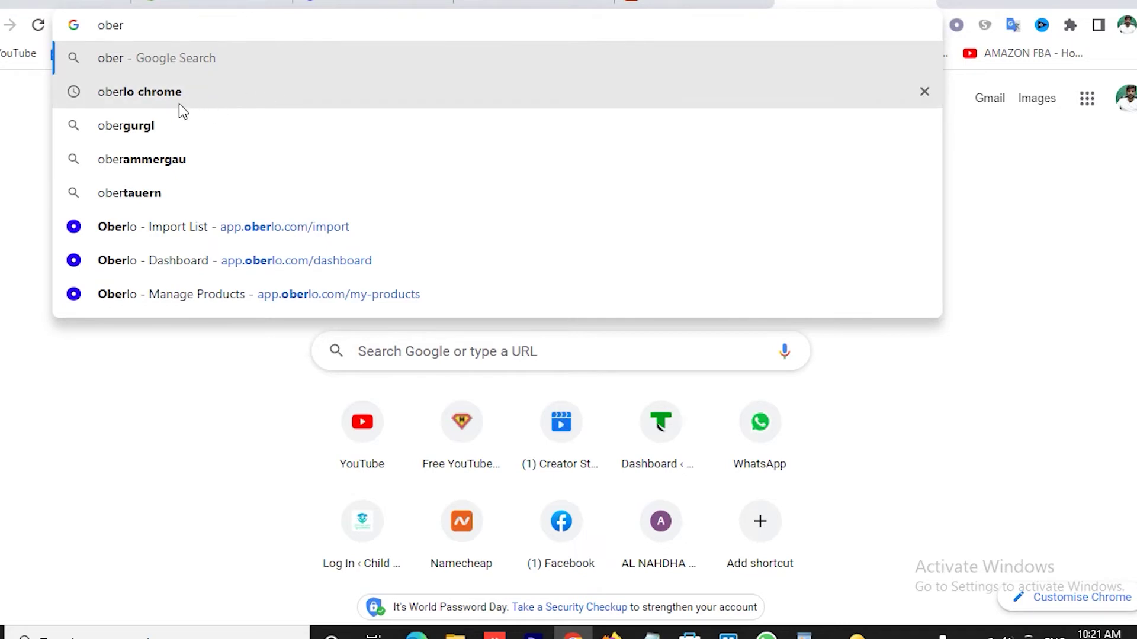
pyautogui.click(159, 97)
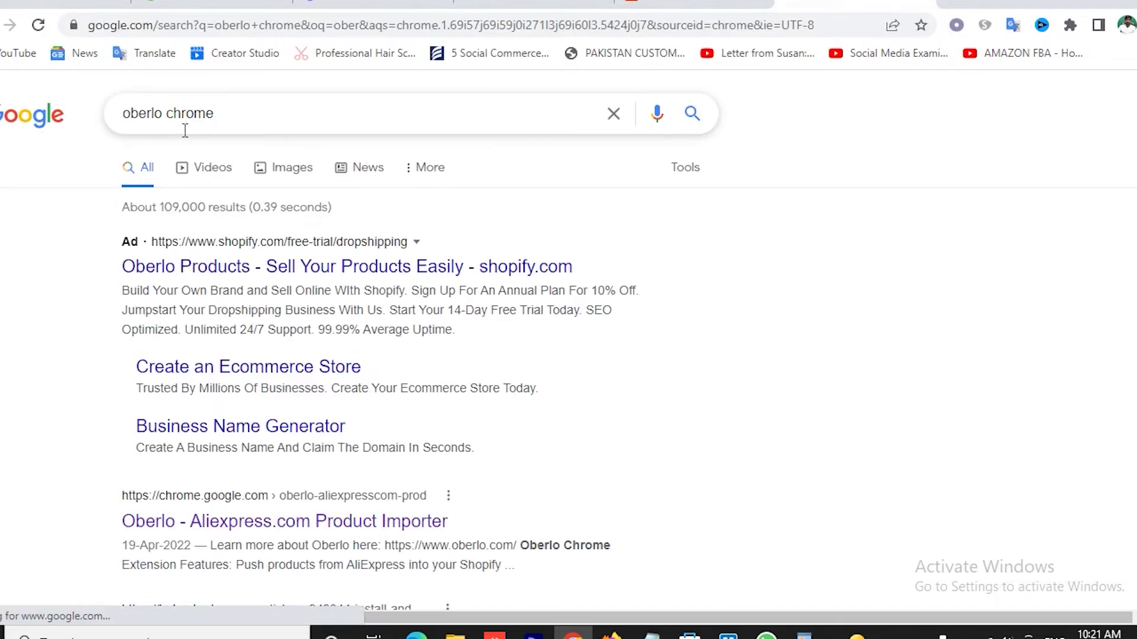
pyautogui.scroll(-3, 332, 308)
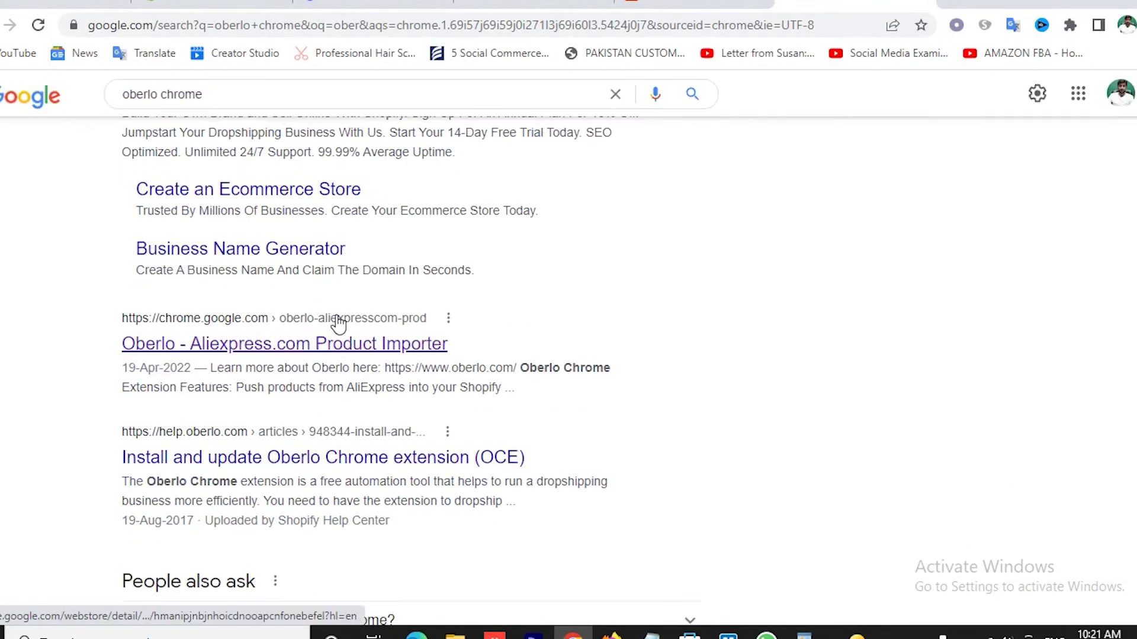
pyautogui.click(255, 348)
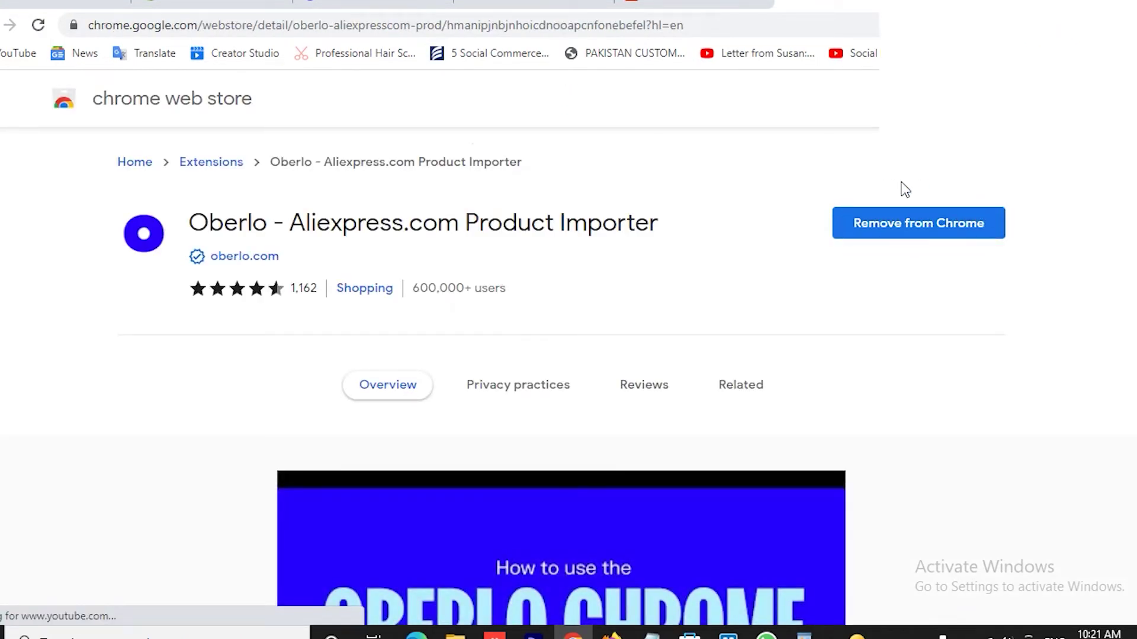
# - Use the installed Oberlo extension's popup to find products on AliExpress
pyautogui.click(1065, 25)
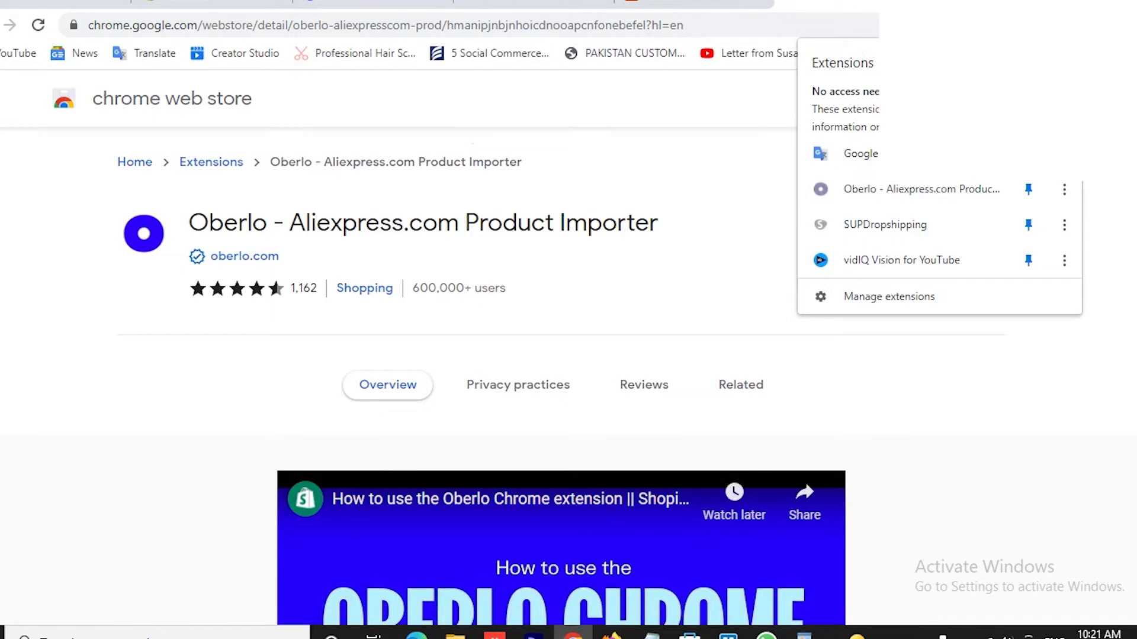
pyautogui.click(859, 189)
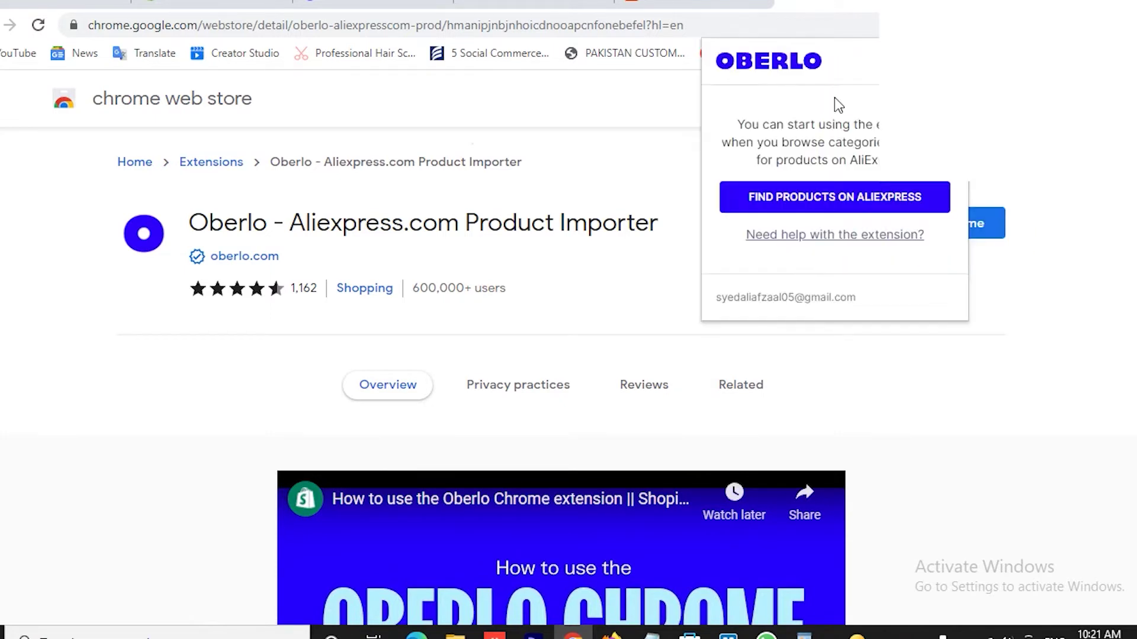
pyautogui.click(807, 201)
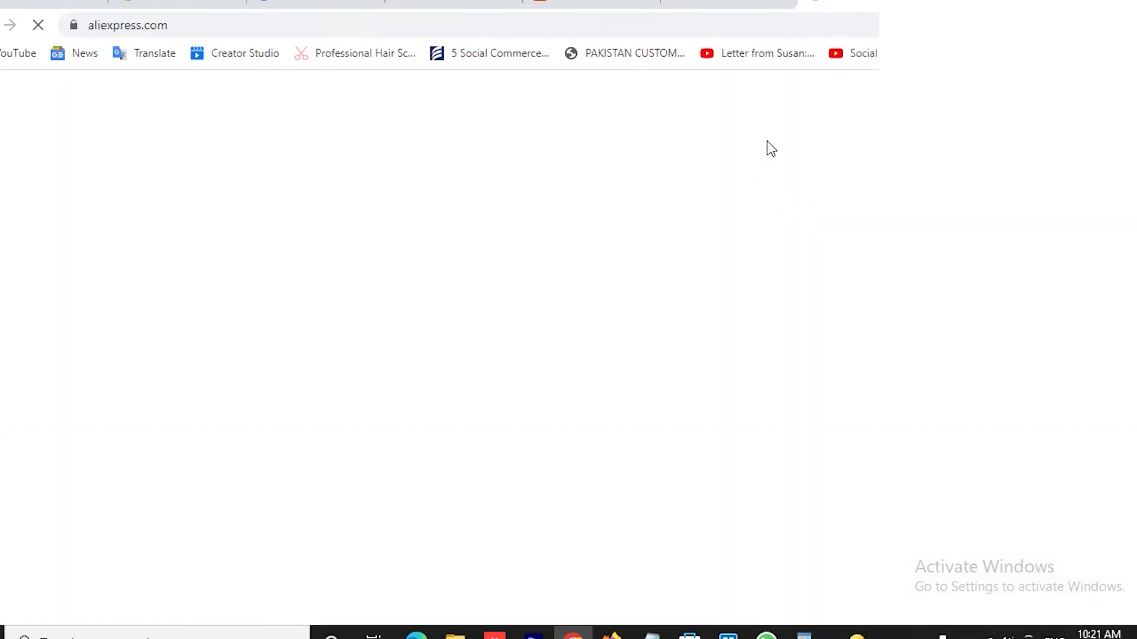
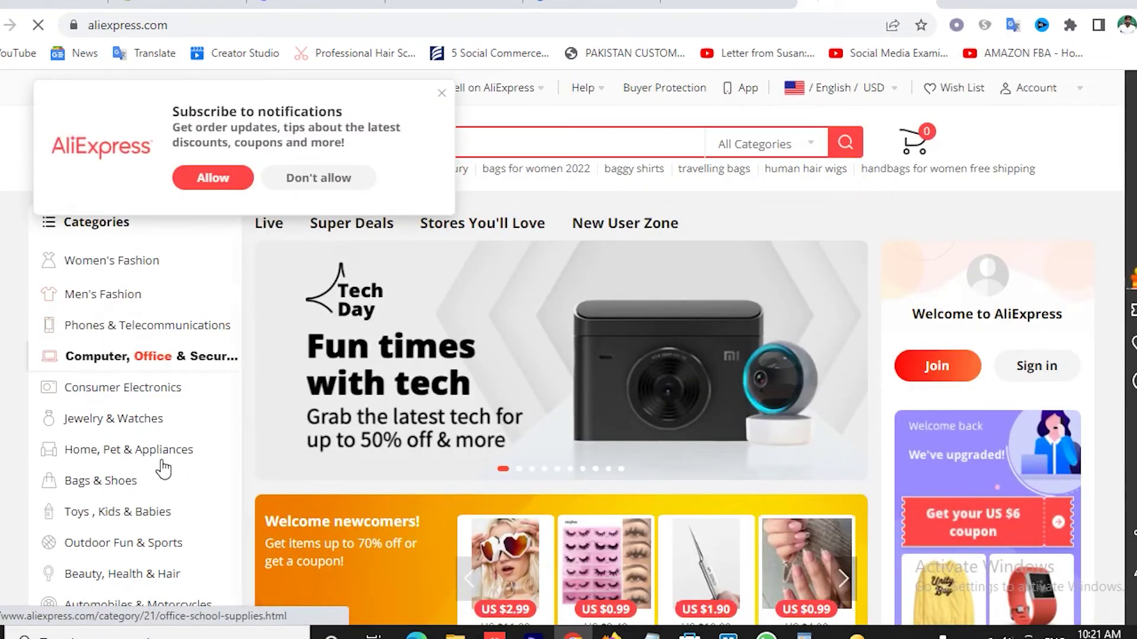
# - Open the Beauty, Health & Hair category listing on AliExpress
pyautogui.scroll(-1, 160, 473)
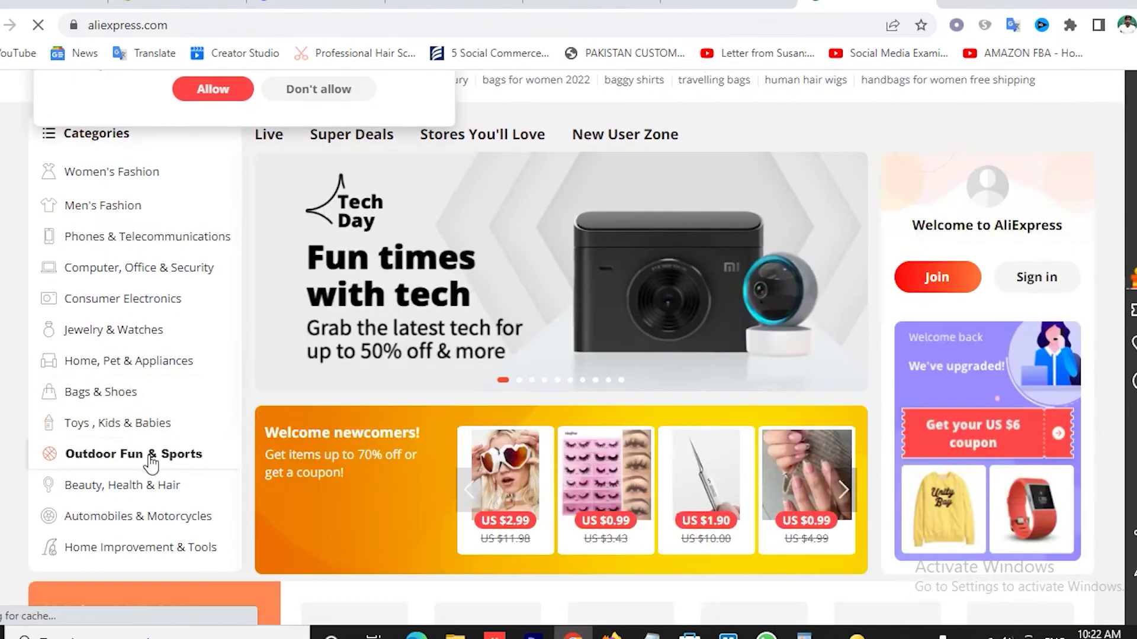
pyautogui.moveTo(160, 494)
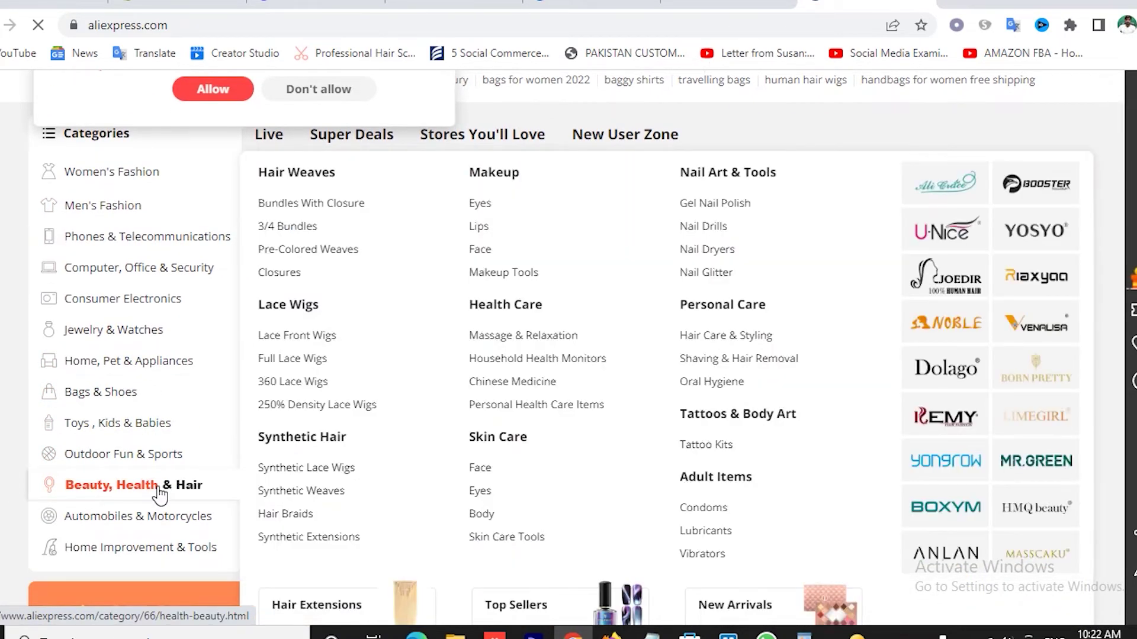
pyautogui.click(160, 491)
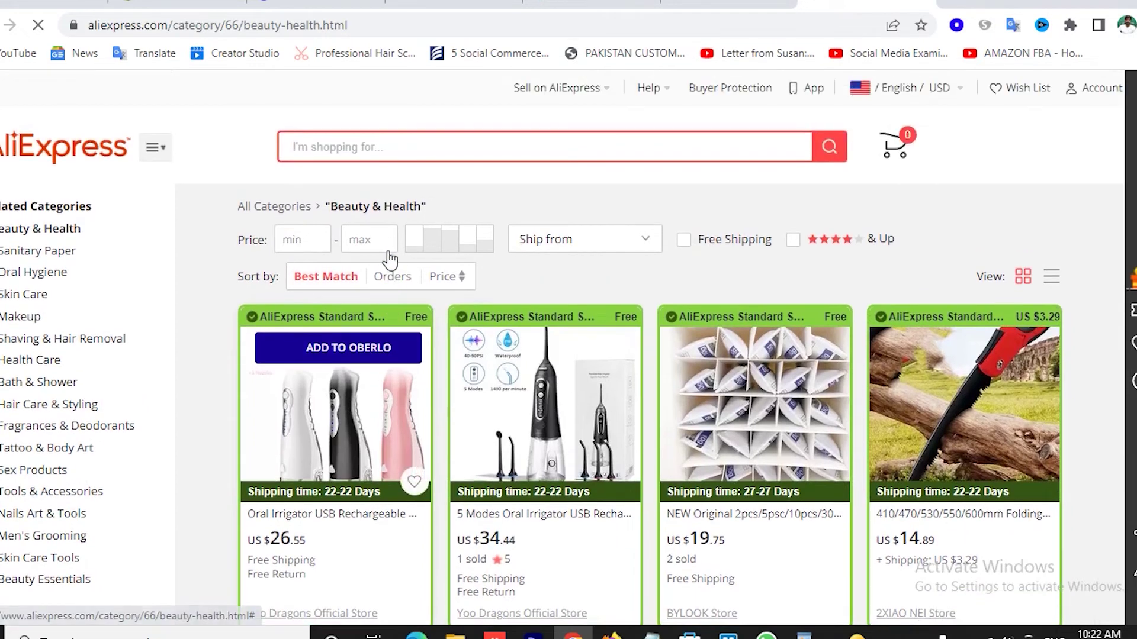
# - Filter the listing to a maximum price of 15 and products rated 4 stars & up
pyautogui.click(371, 243)
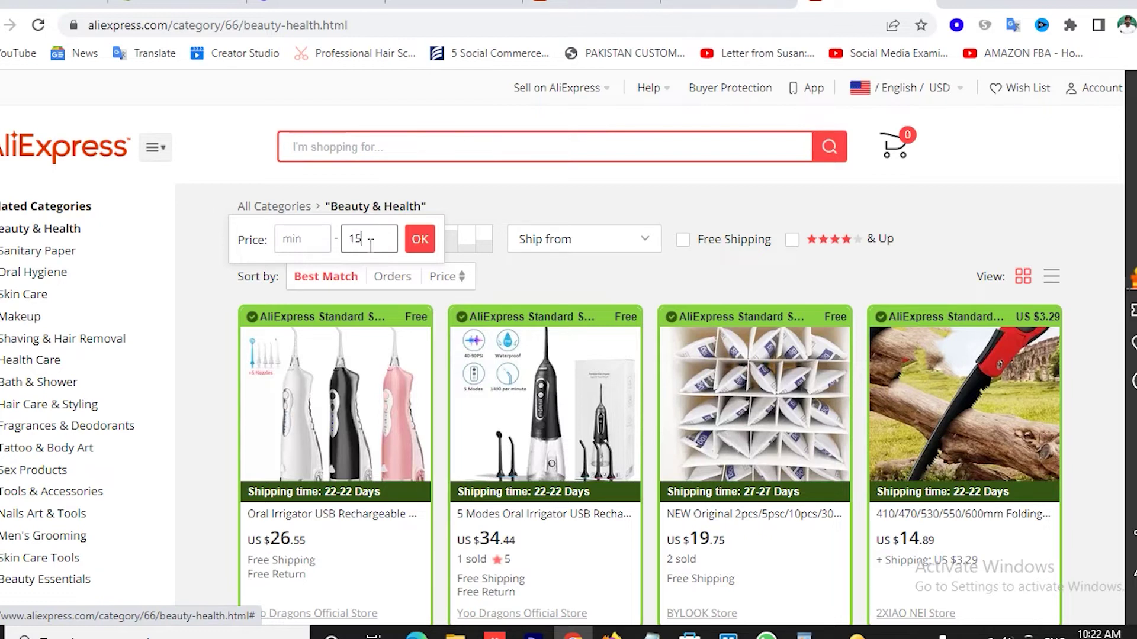
pyautogui.write('15')
pyautogui.click(419, 239)
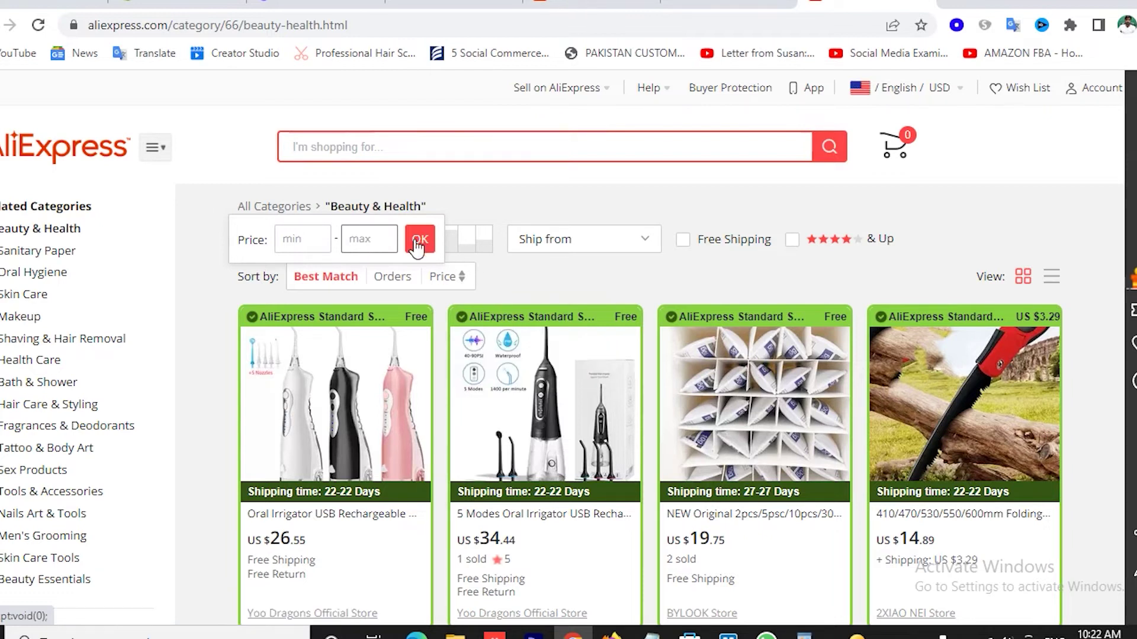
pyautogui.click(794, 243)
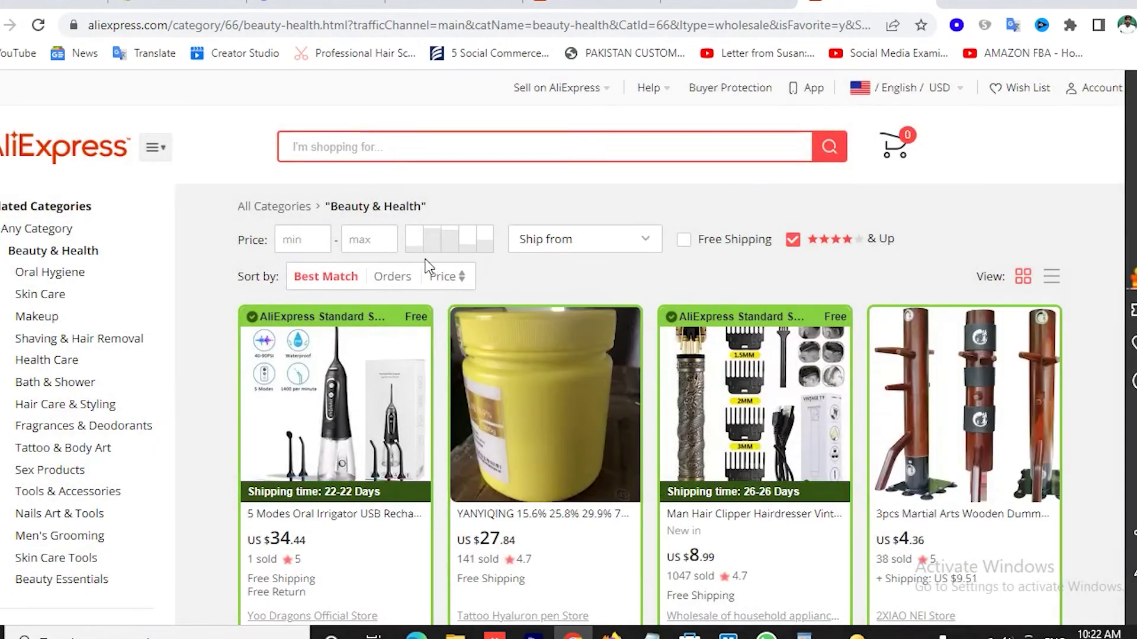
# - Clear the maximum price filter and check the available ship-from countries
pyautogui.click(369, 237)
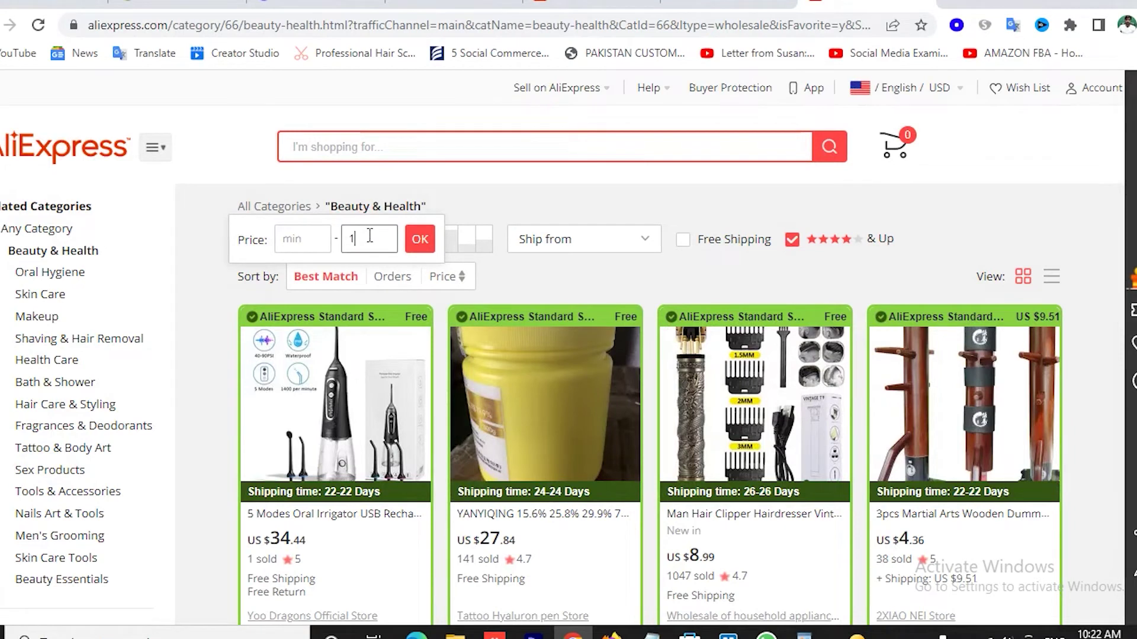
pyautogui.press('BackSpace')
pyautogui.press('BackSpace')
pyautogui.click(604, 238)
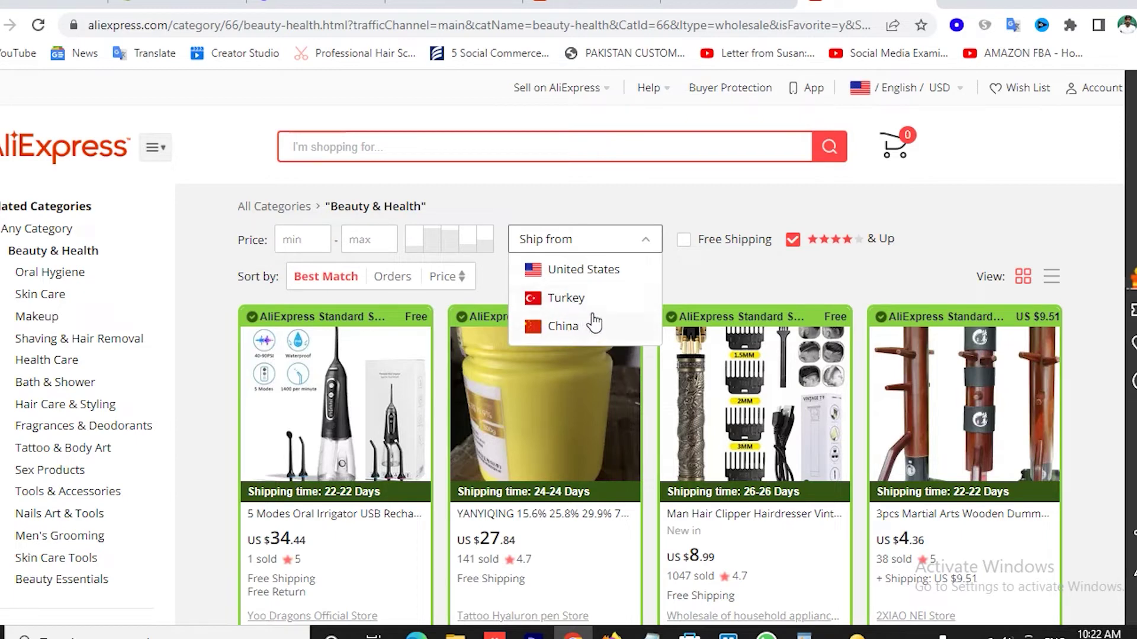
# - Send the Man Hair Clipper listing to Oberlo and view it in the import list
pyautogui.click(687, 285)
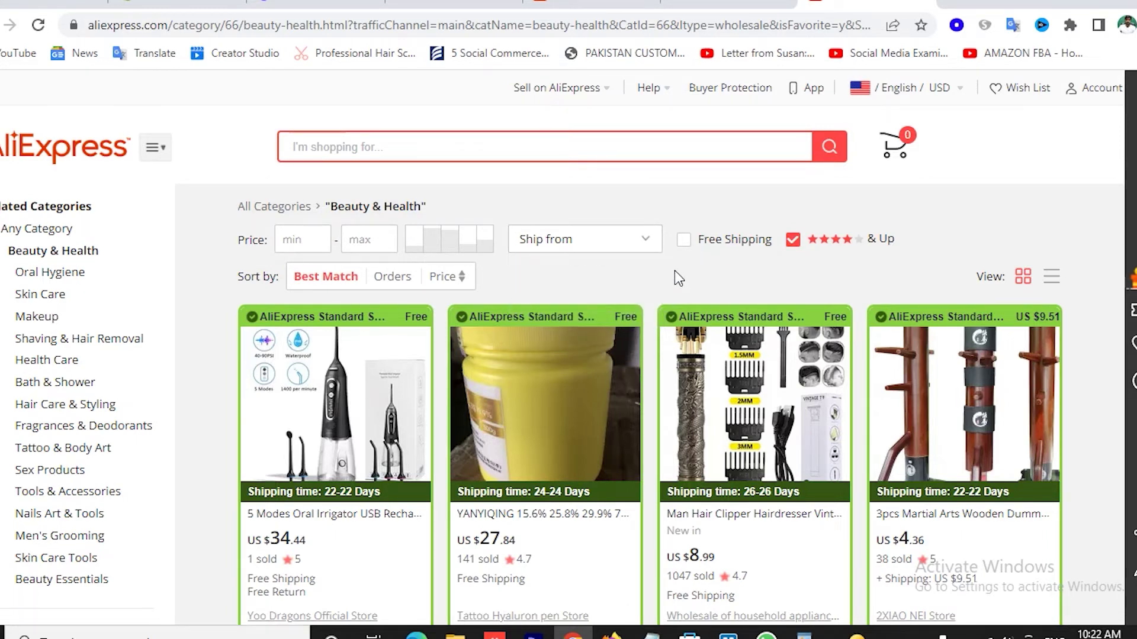
pyautogui.scroll(-4, 677, 275)
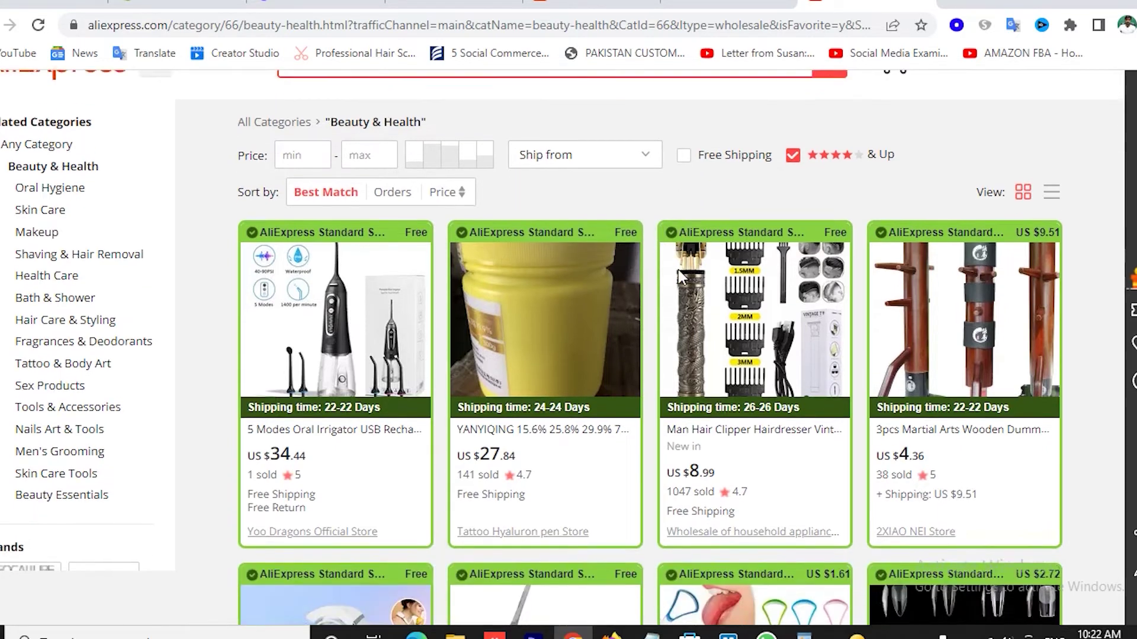
pyautogui.scroll(3, 639, 341)
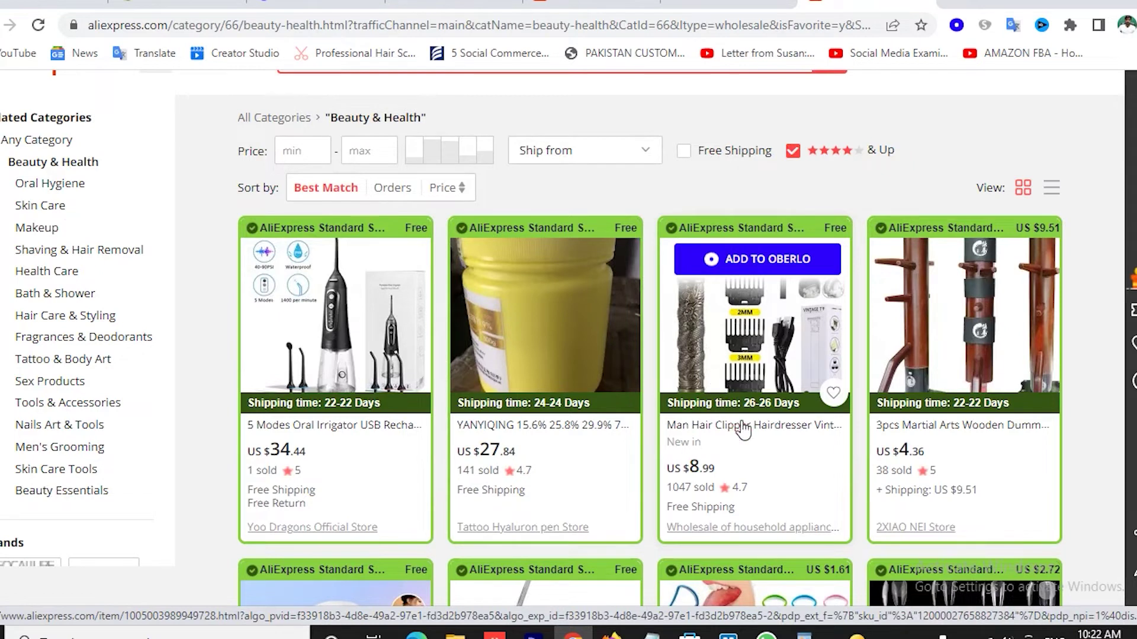
pyautogui.click(772, 272)
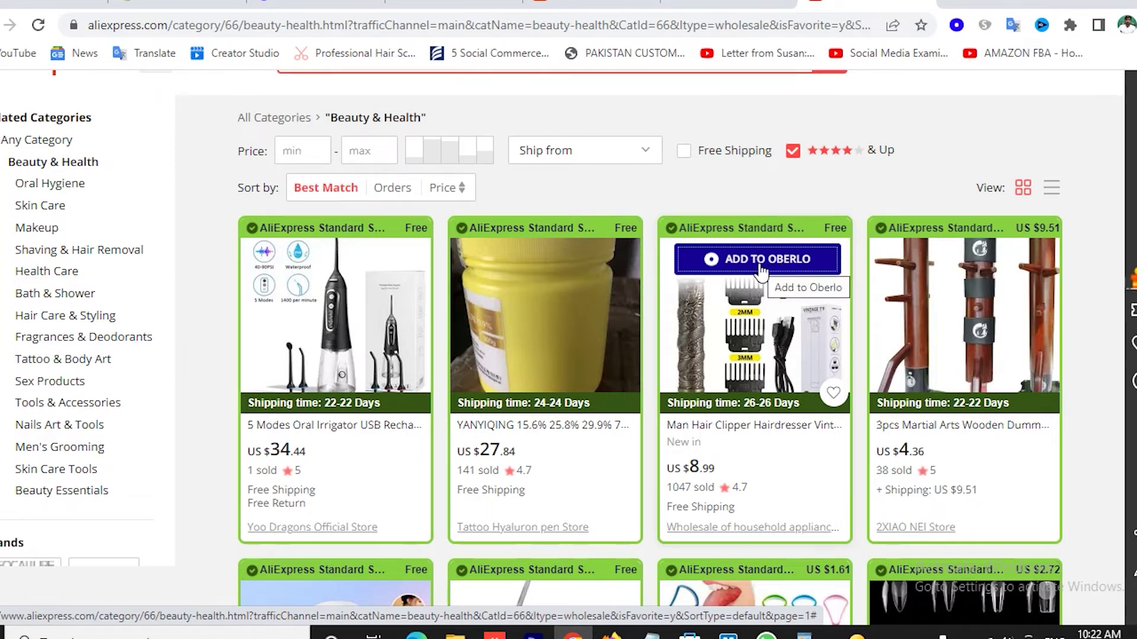
pyautogui.click(757, 270)
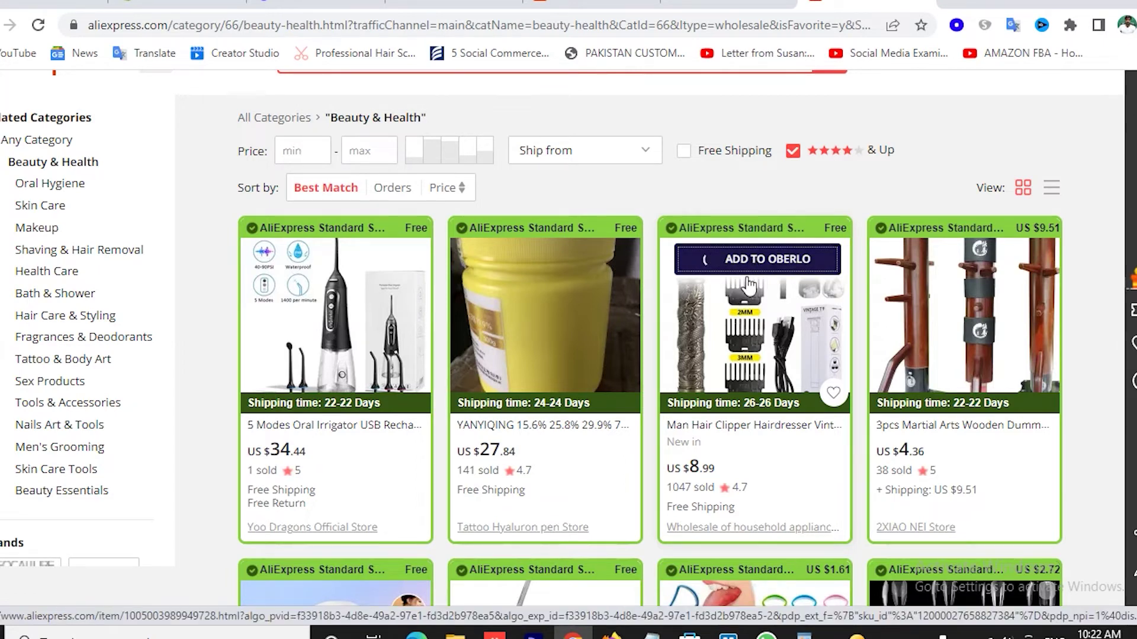
pyautogui.click(990, 232)
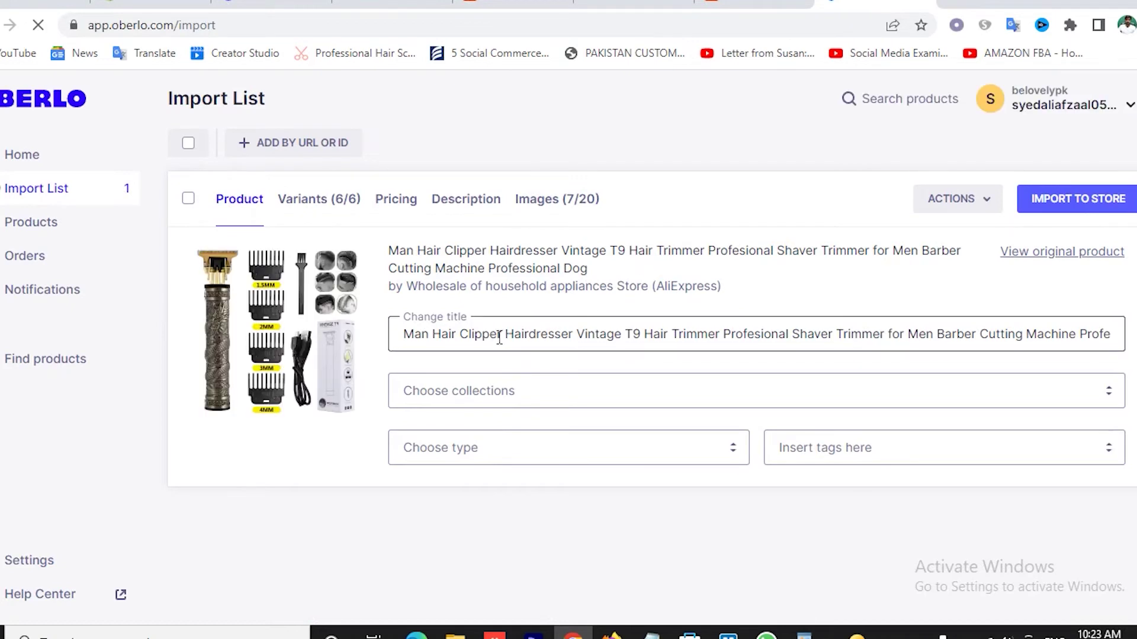
# - Assign the imported hair clipper to the Men collection
pyautogui.click(743, 334)
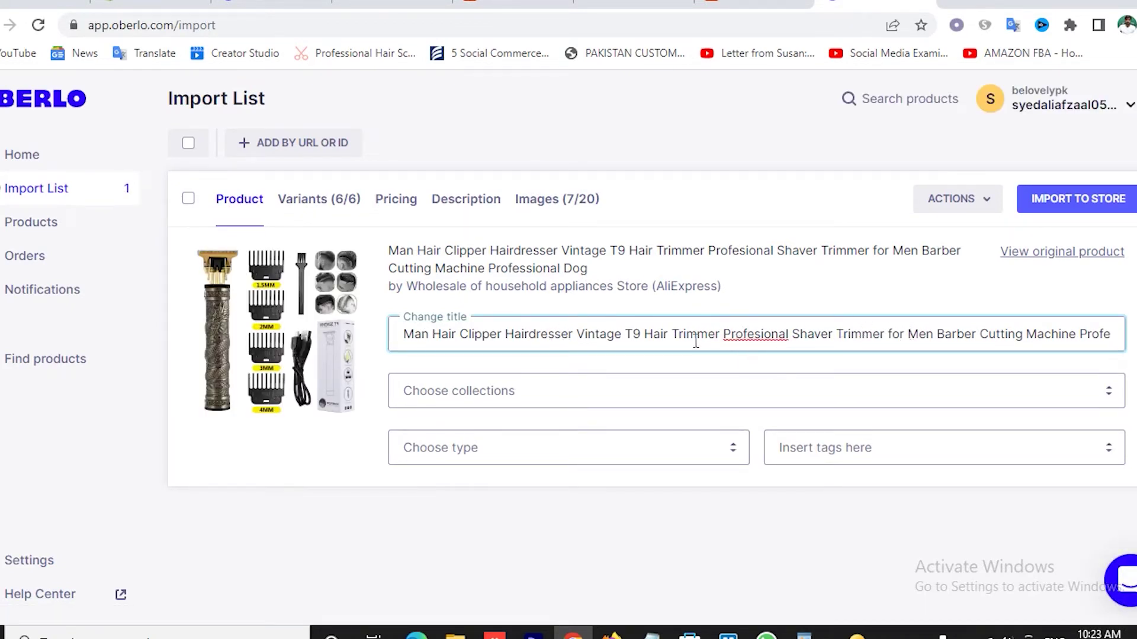
pyautogui.click(541, 397)
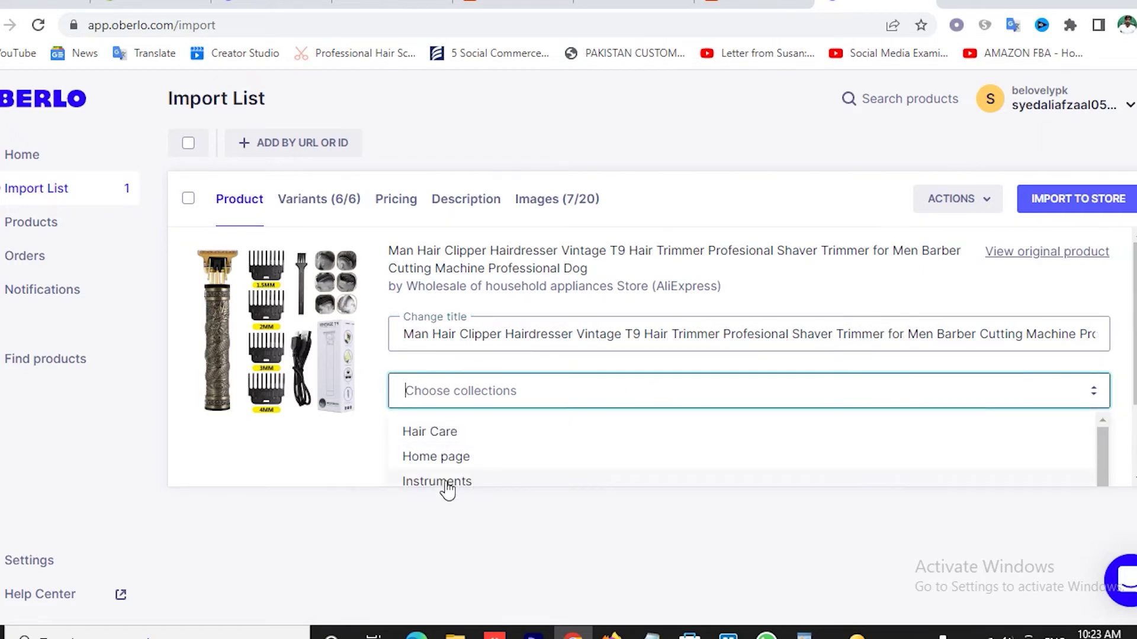
pyautogui.scroll(-3, 491, 468)
pyautogui.scroll(-1, 477, 475)
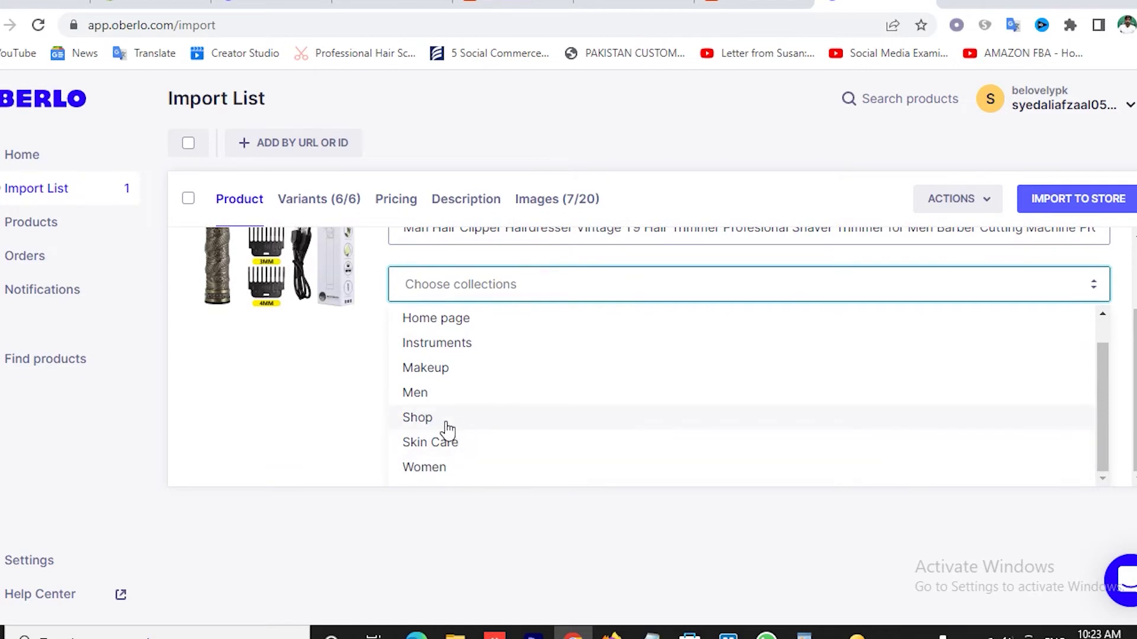
pyautogui.click(418, 394)
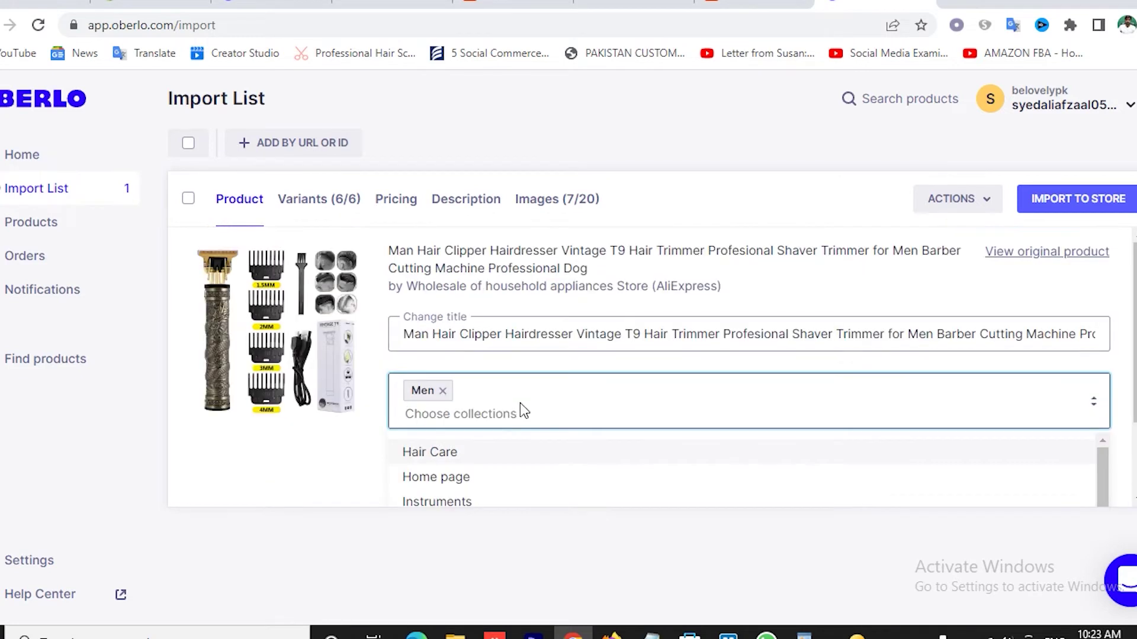
# - Review the clipper's variants and pricing, checking the Buddha variant's profit
pyautogui.click(303, 201)
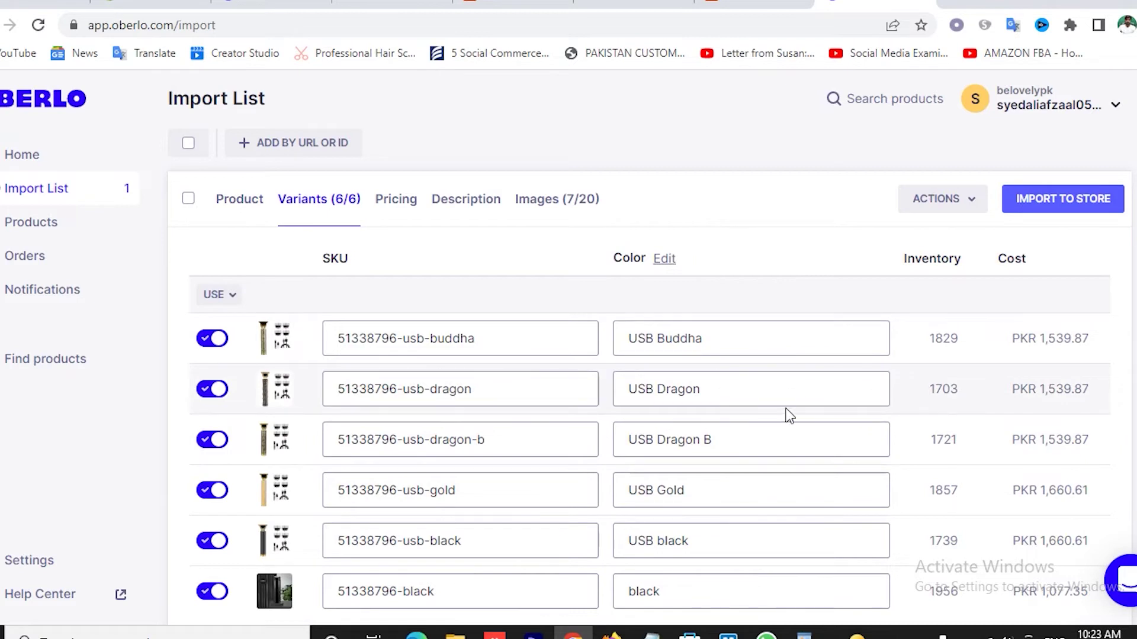
pyautogui.click(402, 196)
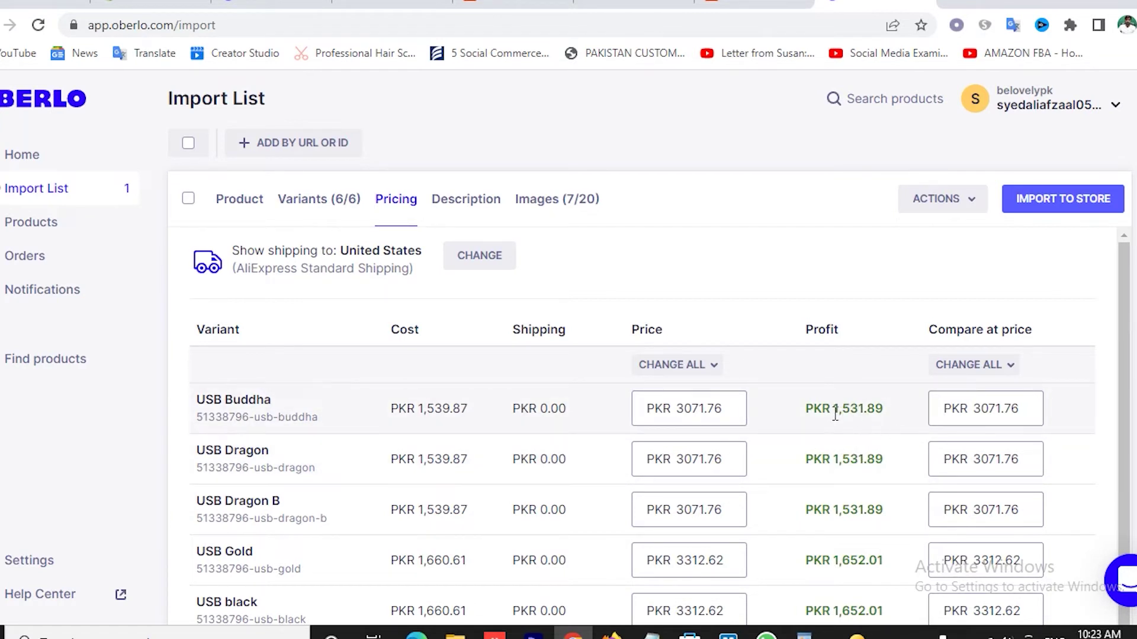
pyautogui.moveTo(897, 413); pyautogui.dragTo(891, 419)
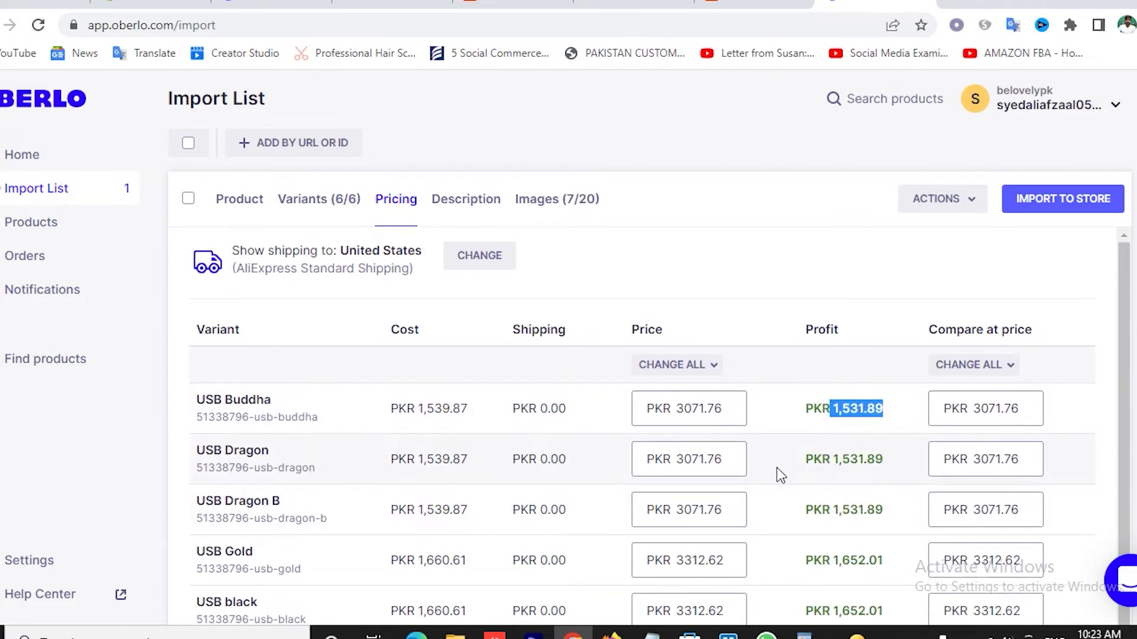
# - Review the description and images, keeping 7 of 20 images, and start the store import
pyautogui.click(513, 215)
pyautogui.click(466, 216)
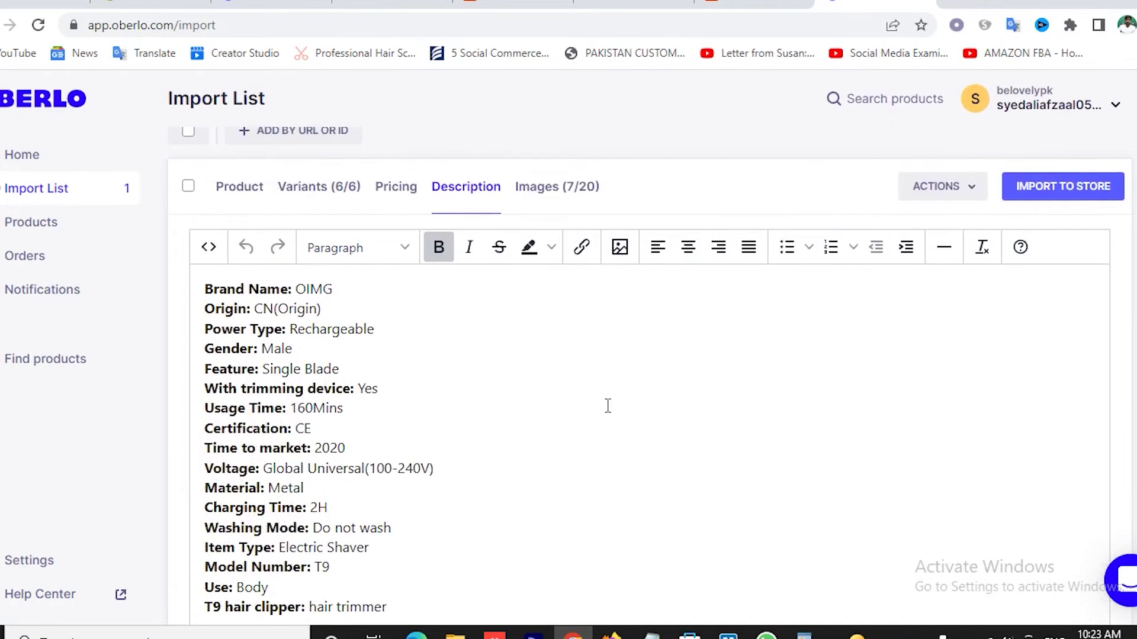
pyautogui.click(548, 216)
pyautogui.scroll(-5, 626, 398)
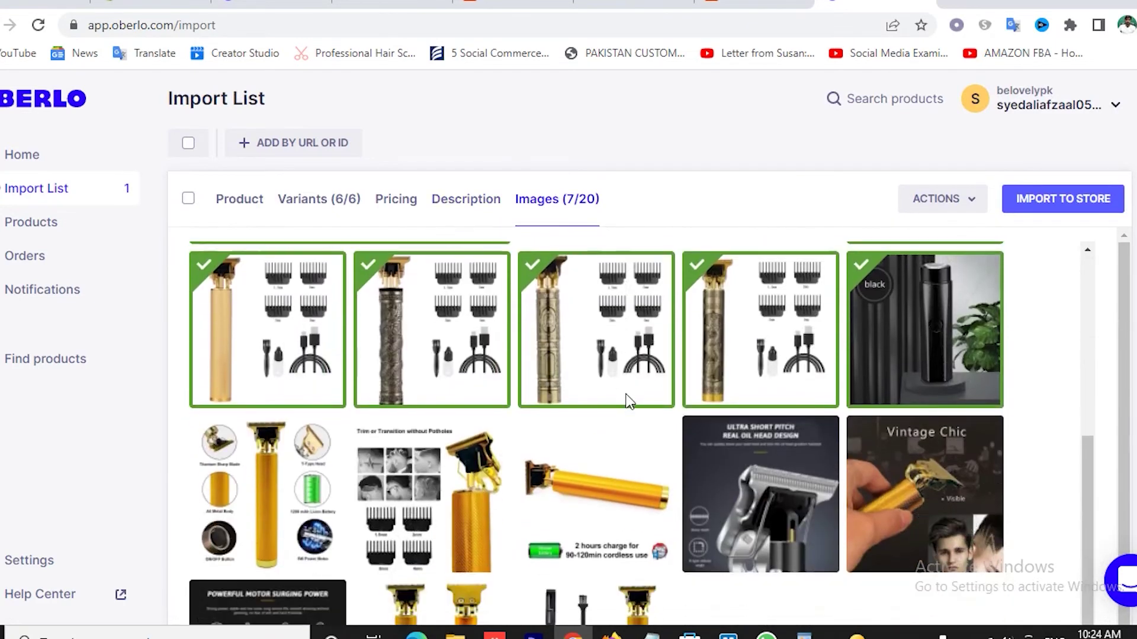
pyautogui.moveTo(607, 483)
pyautogui.scroll(-1, 606, 483)
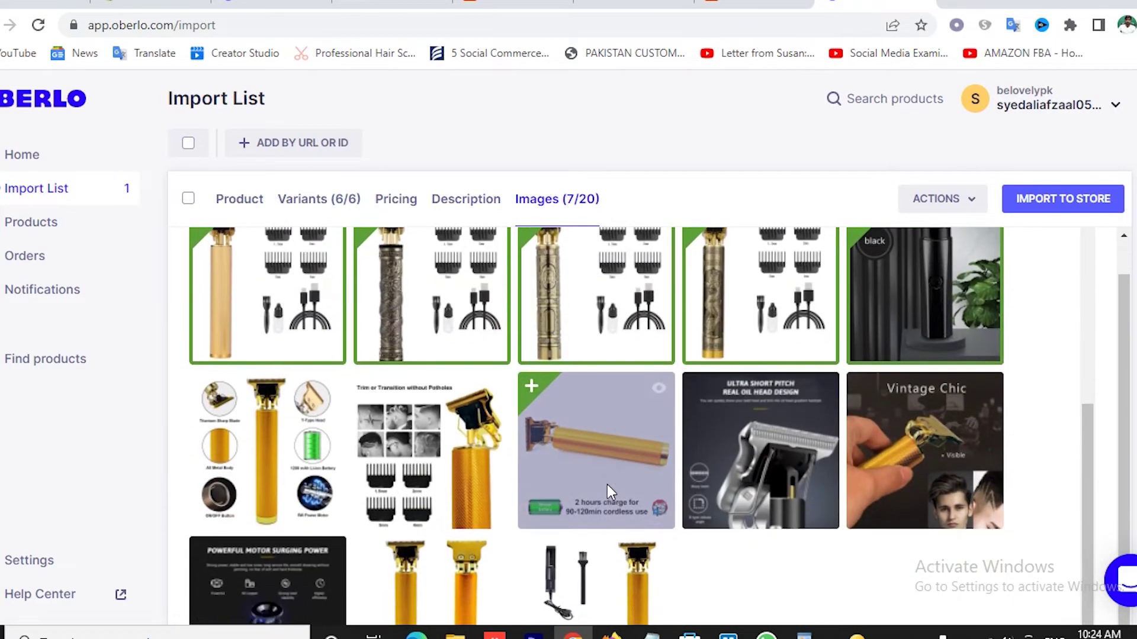
pyautogui.scroll(1, 606, 484)
pyautogui.scroll(5, 666, 409)
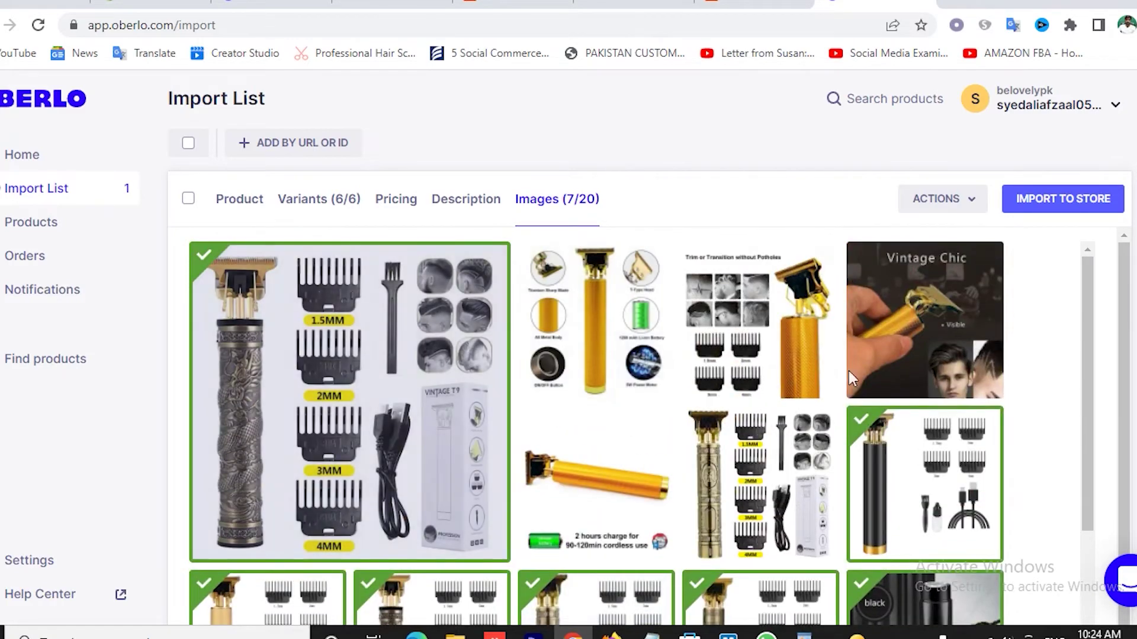
pyautogui.click(1069, 201)
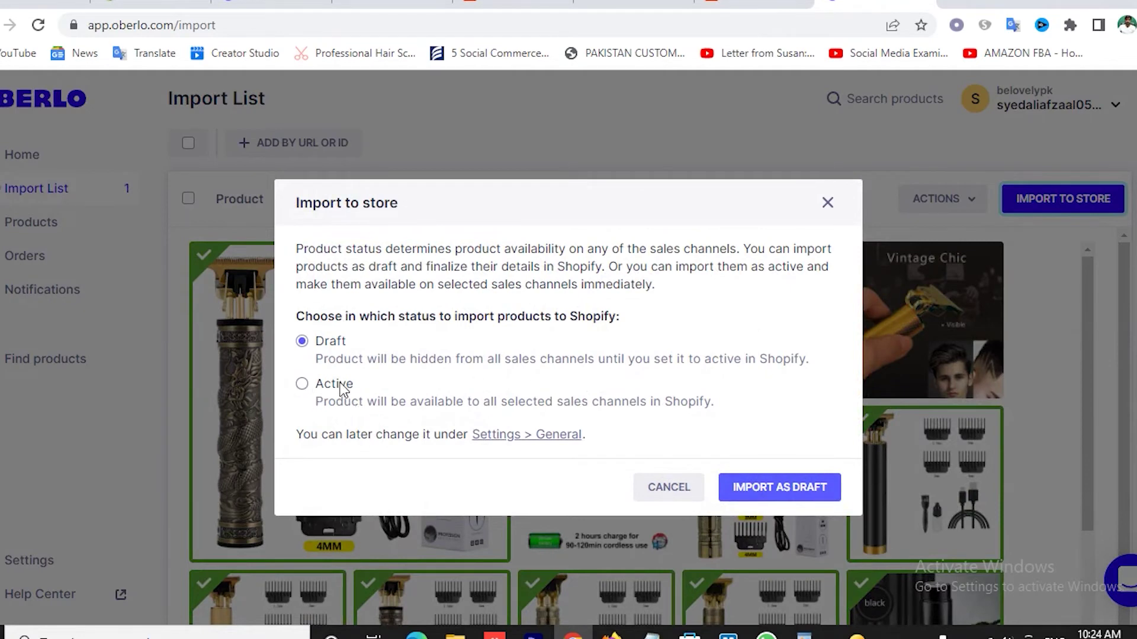
# - Import the Man Hair Clipper as an Active product and return to the Shopify admin
pyautogui.click(331, 391)
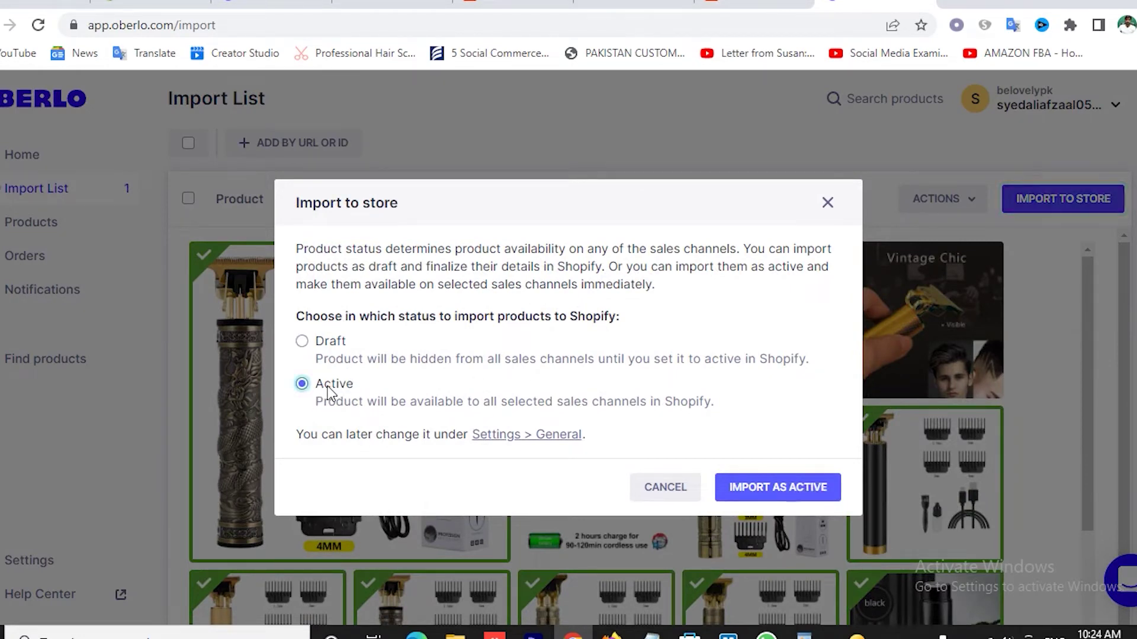
pyautogui.click(784, 492)
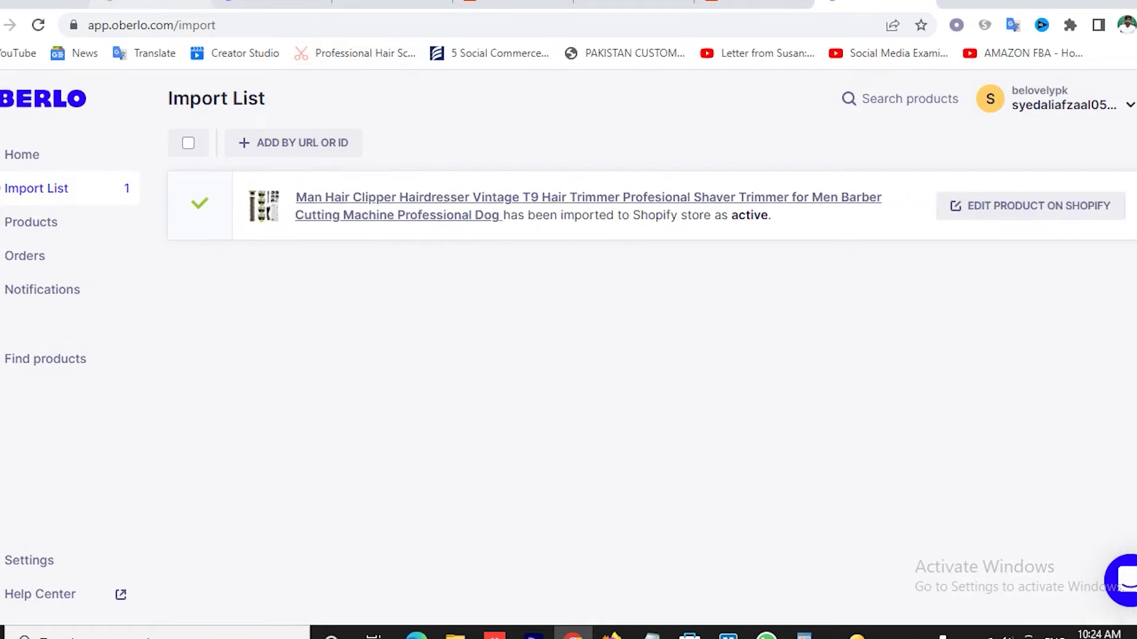
pyautogui.click(155, 4)
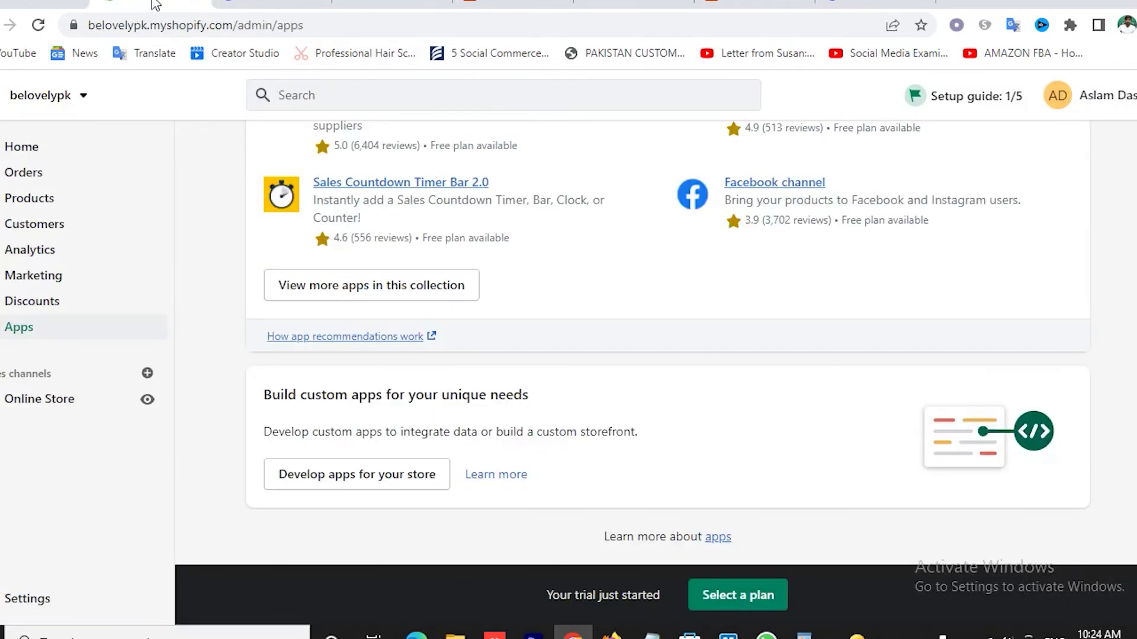
# - Confirm the hair clipper appears in the storefront's Featured Products, then open the Themes page
pyautogui.click(146, 401)
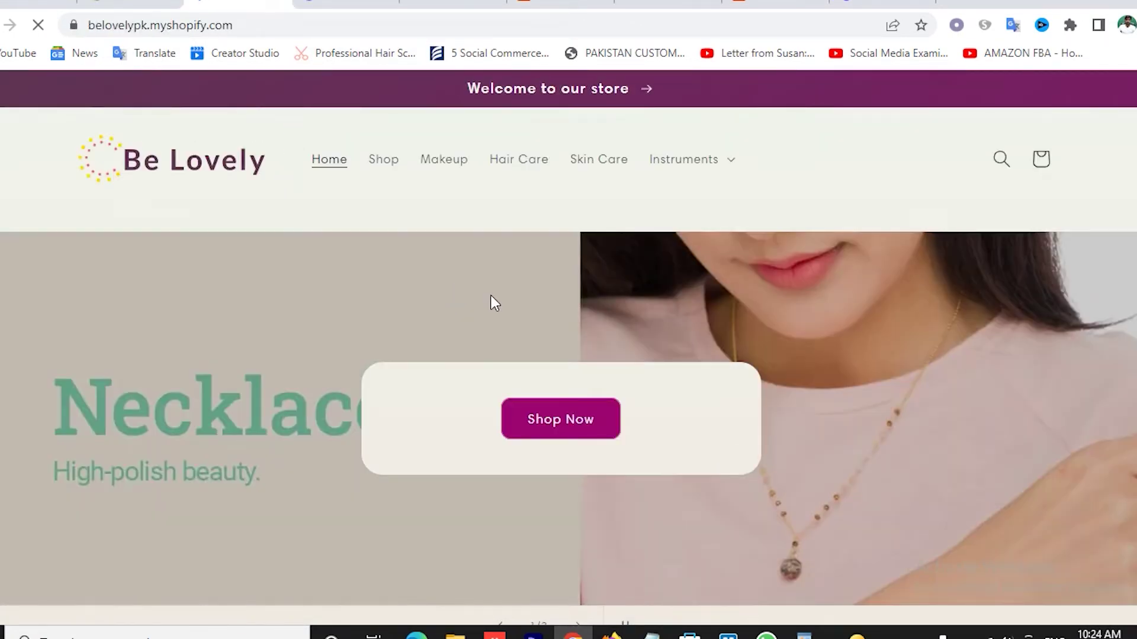
pyautogui.scroll(-15, 490, 299)
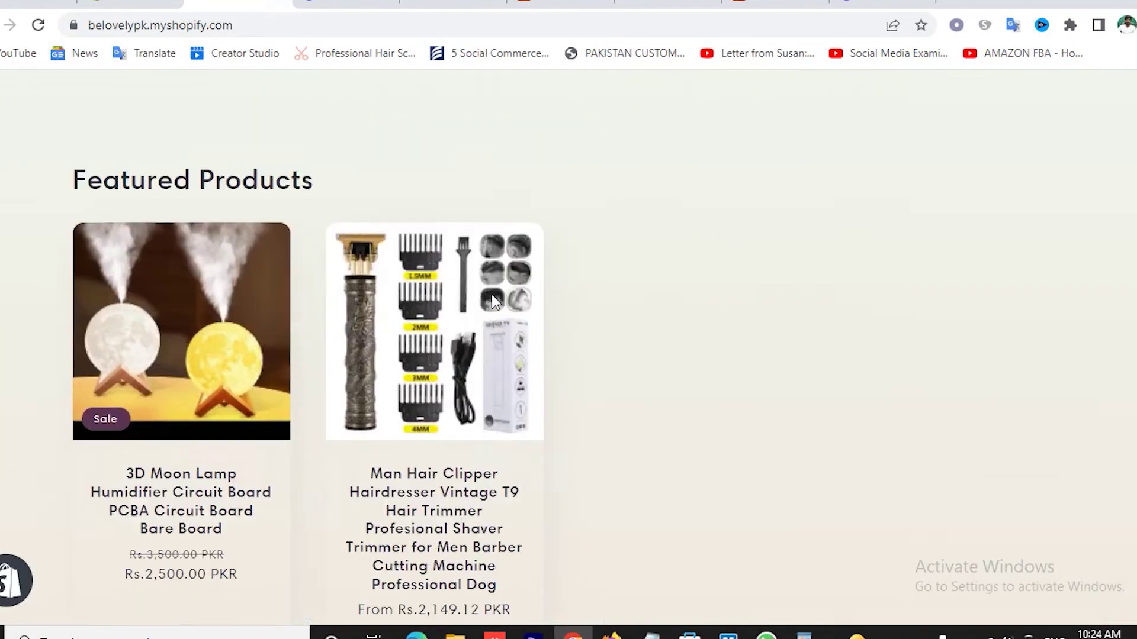
pyautogui.scroll(-8, 450, 343)
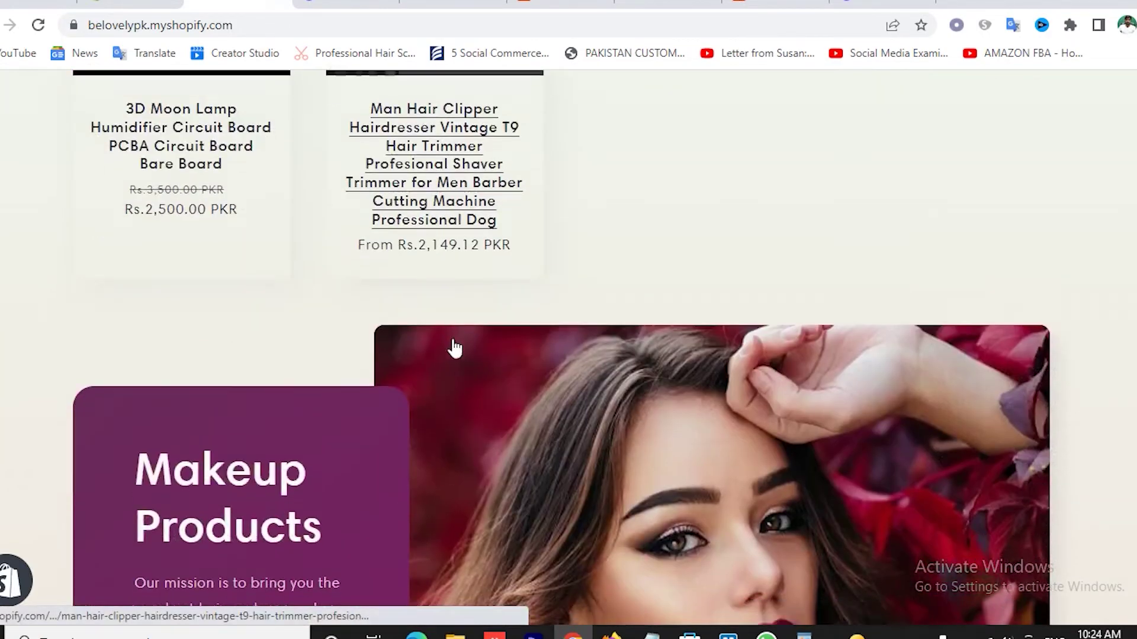
pyautogui.scroll(-6, 454, 346)
pyautogui.scroll(15, 535, 439)
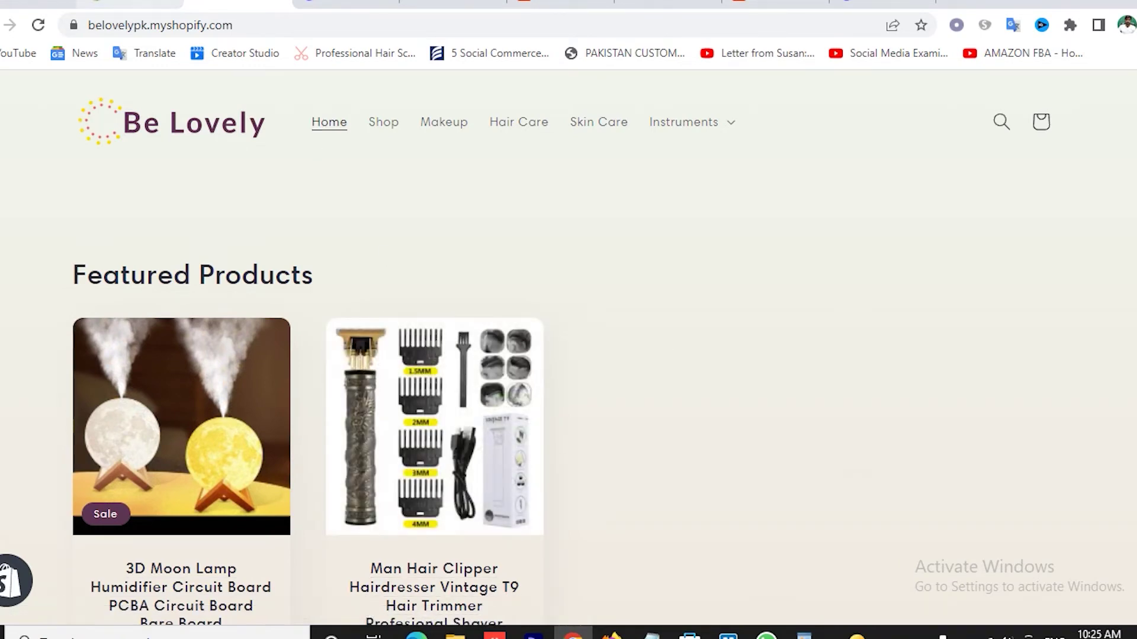
pyautogui.hotkey('ctrl', 'shift', 'Tab')
pyautogui.click(47, 404)
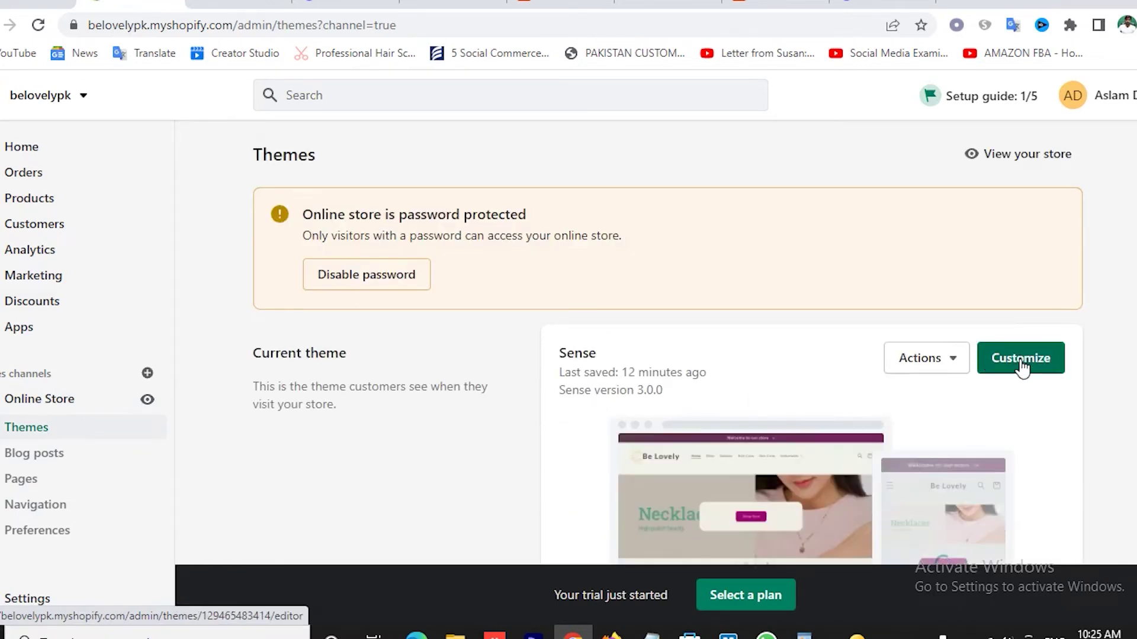
# - In the Sense theme editor, set the first collage block to the moon lamp
pyautogui.click(1018, 361)
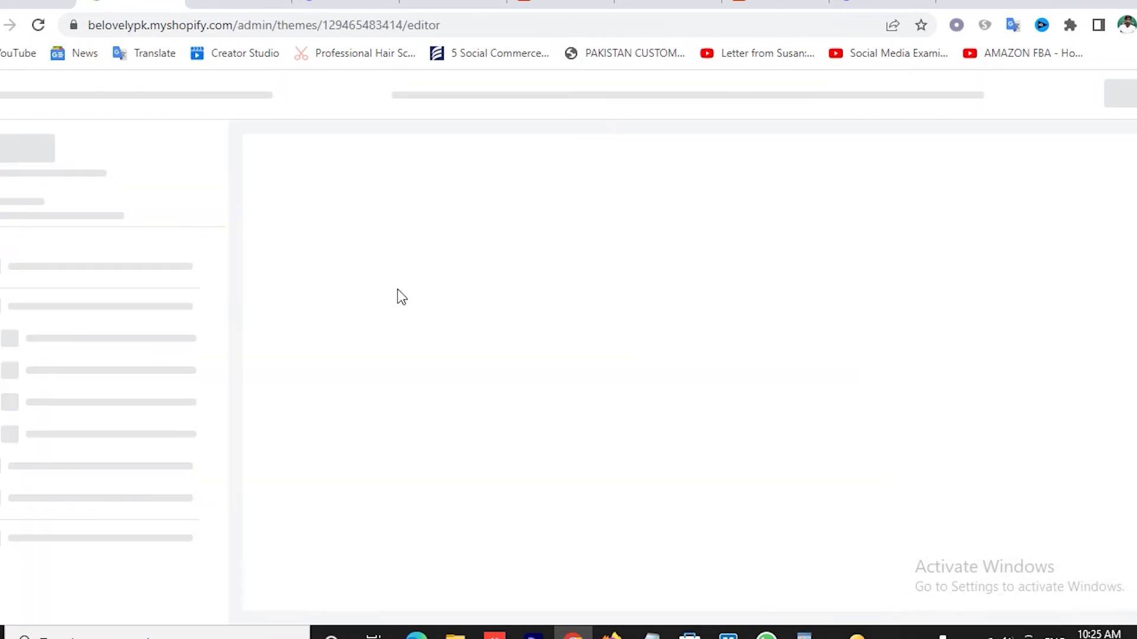
pyautogui.scroll(2, 90, 325)
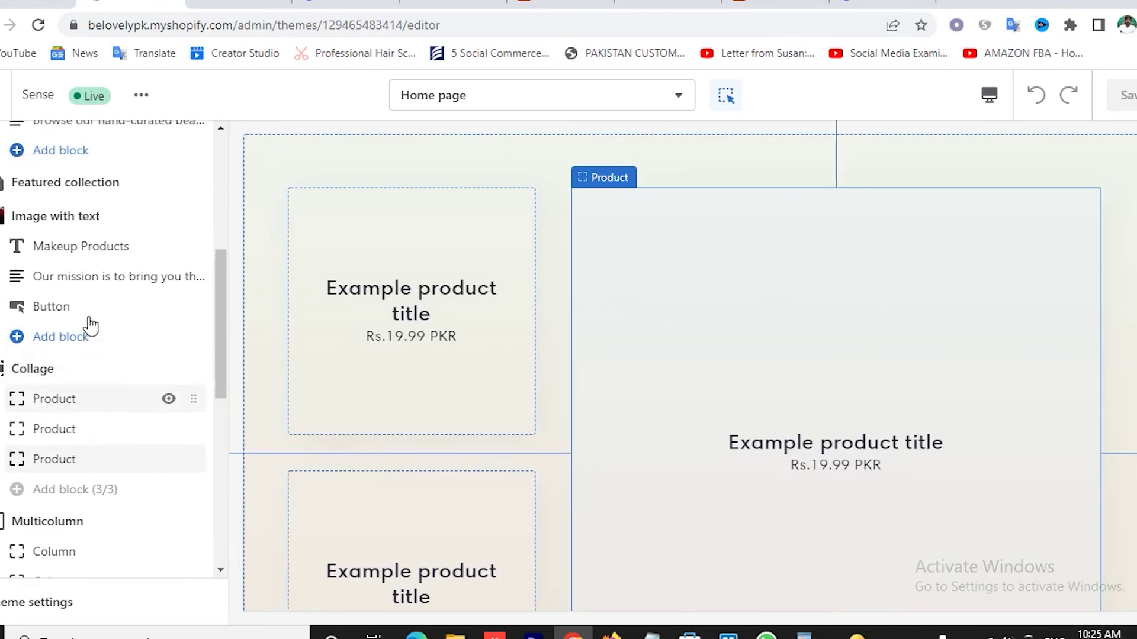
pyautogui.scroll(-2, 89, 332)
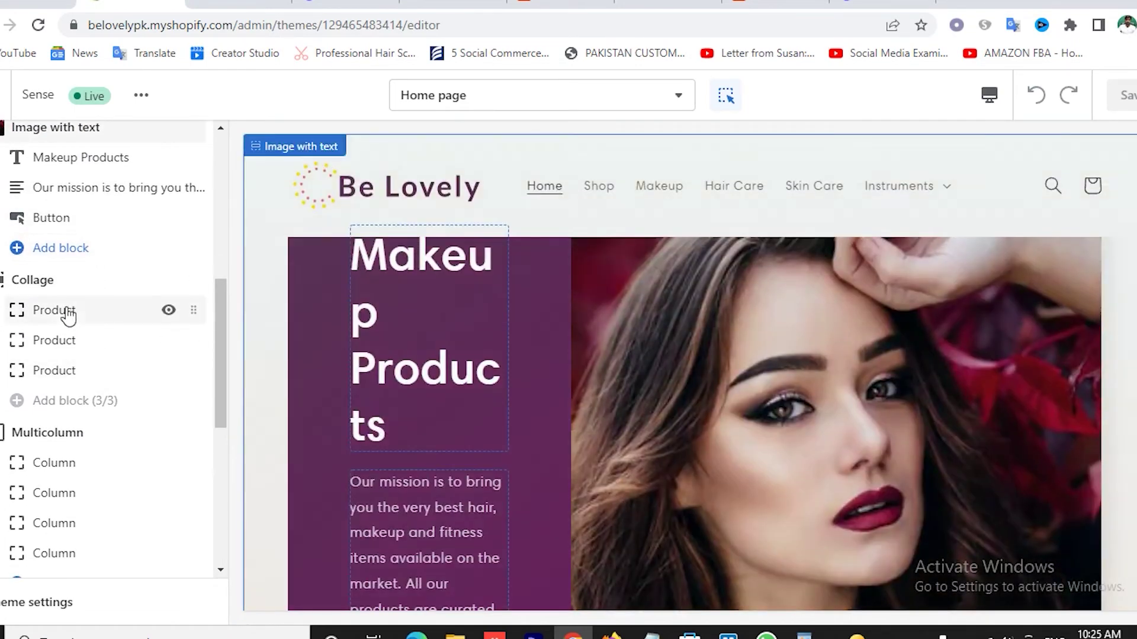
pyautogui.click(66, 313)
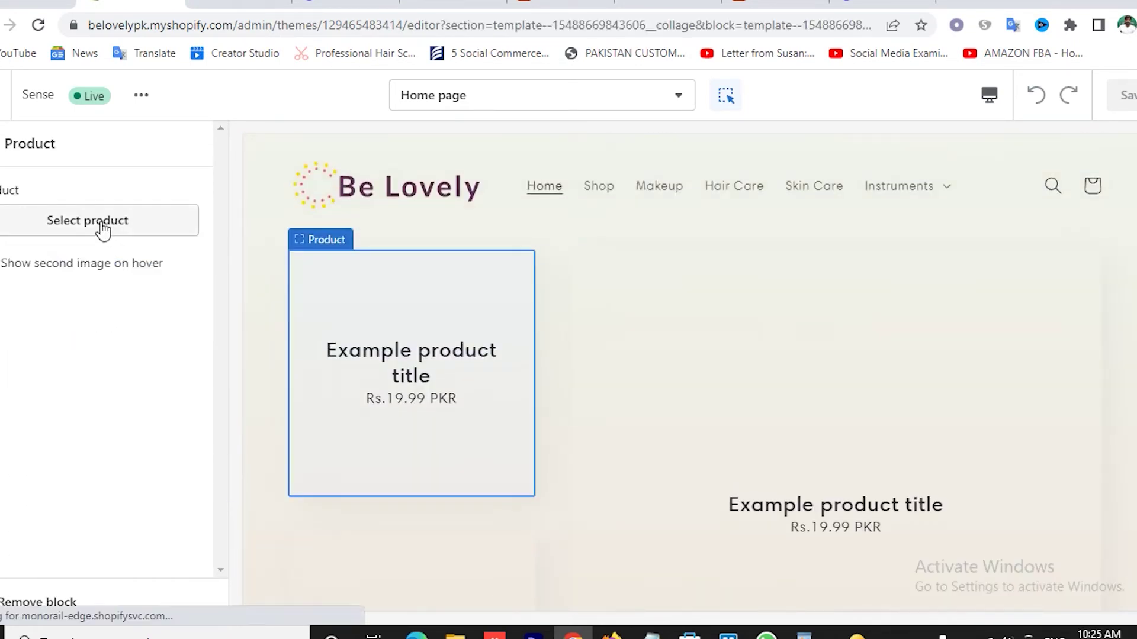
pyautogui.click(103, 221)
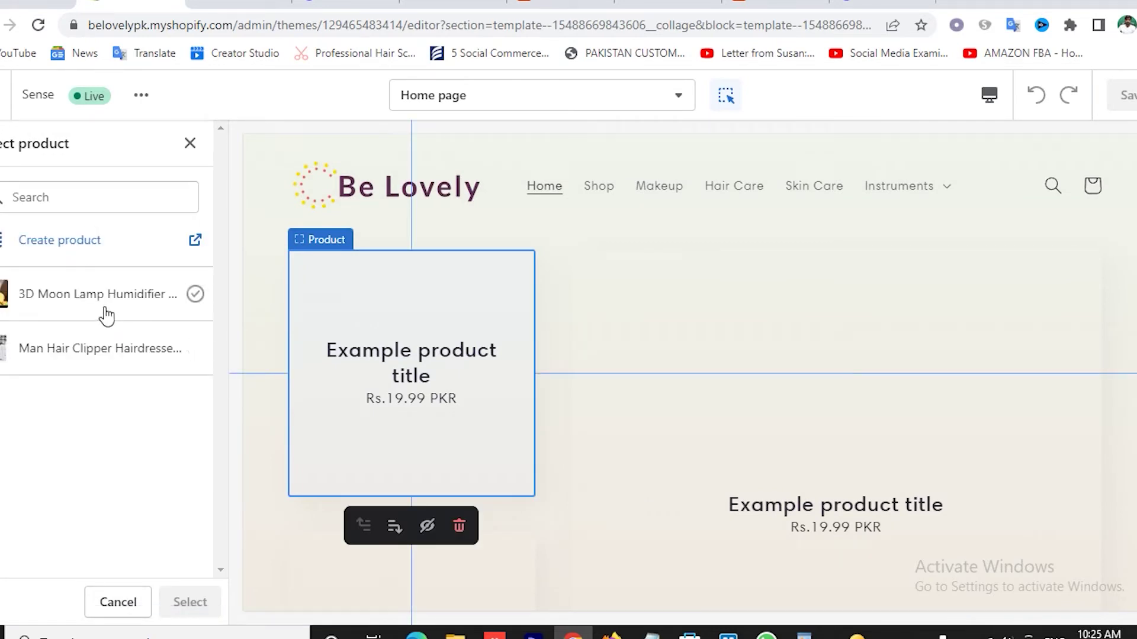
pyautogui.click(75, 299)
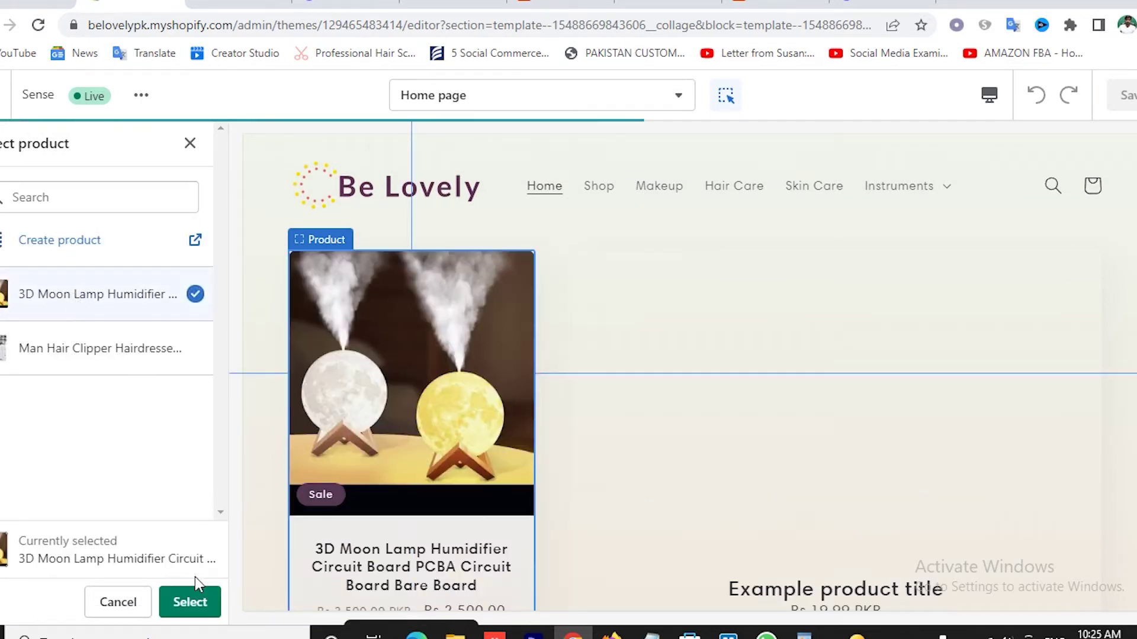
pyautogui.click(191, 603)
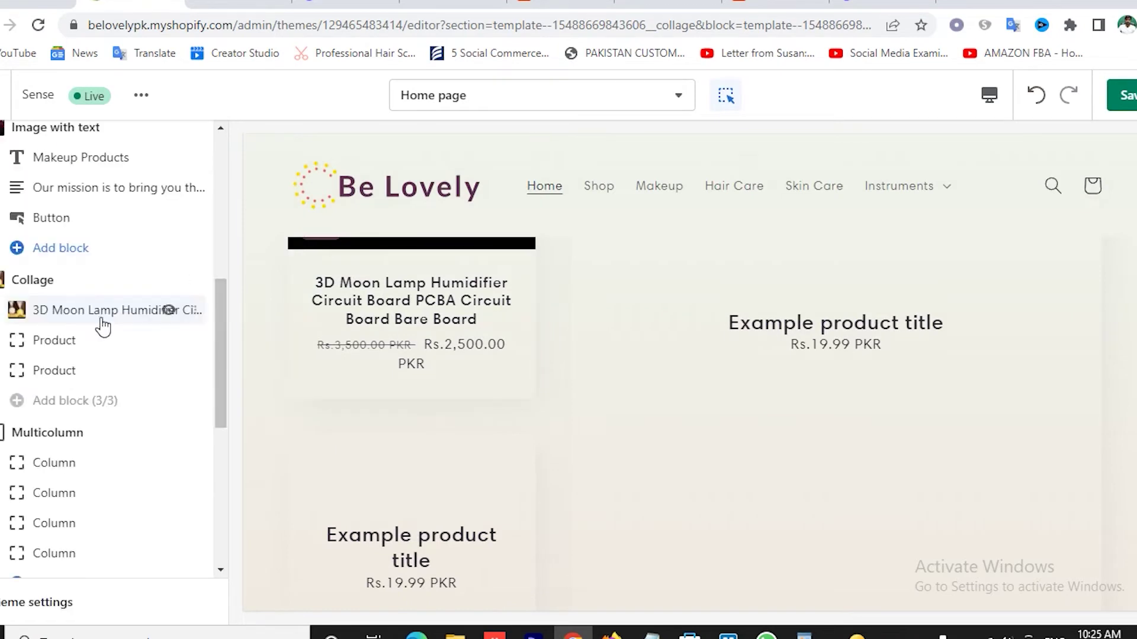
# - Set the second collage block to the hair clipper and the third to the moon lamp, then save
pyautogui.click(69, 344)
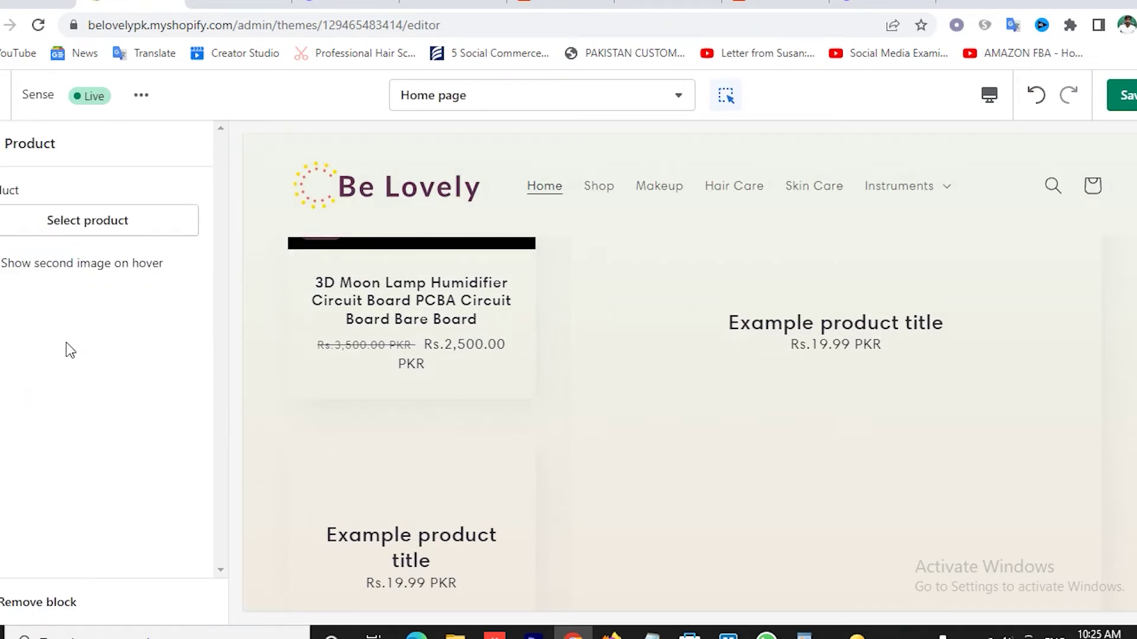
pyautogui.click(86, 220)
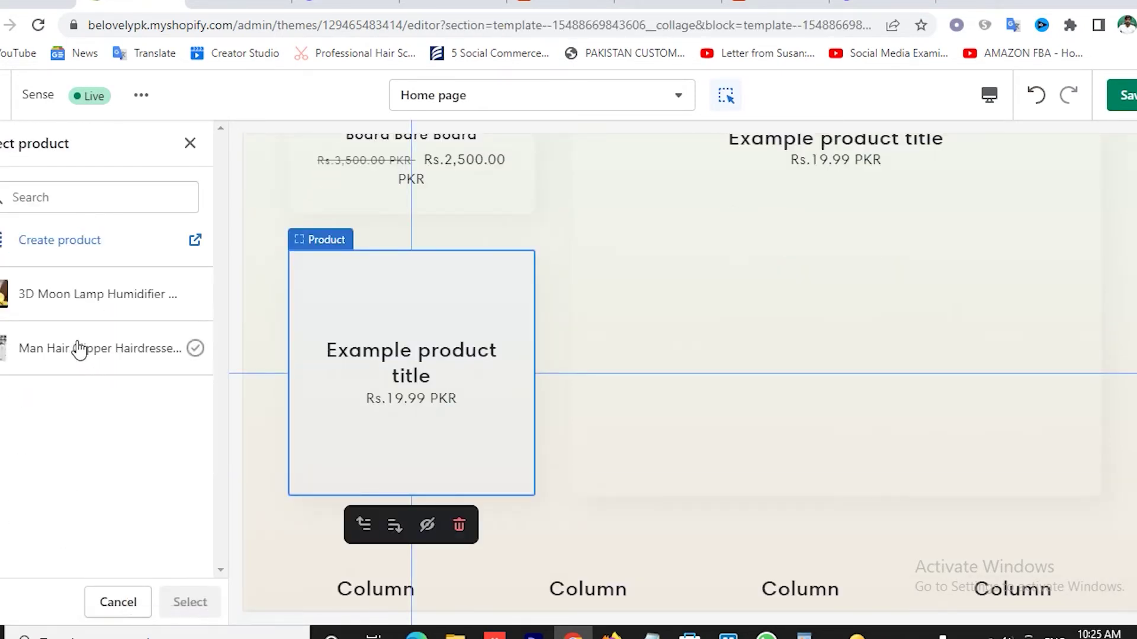
pyautogui.click(77, 347)
pyautogui.click(201, 600)
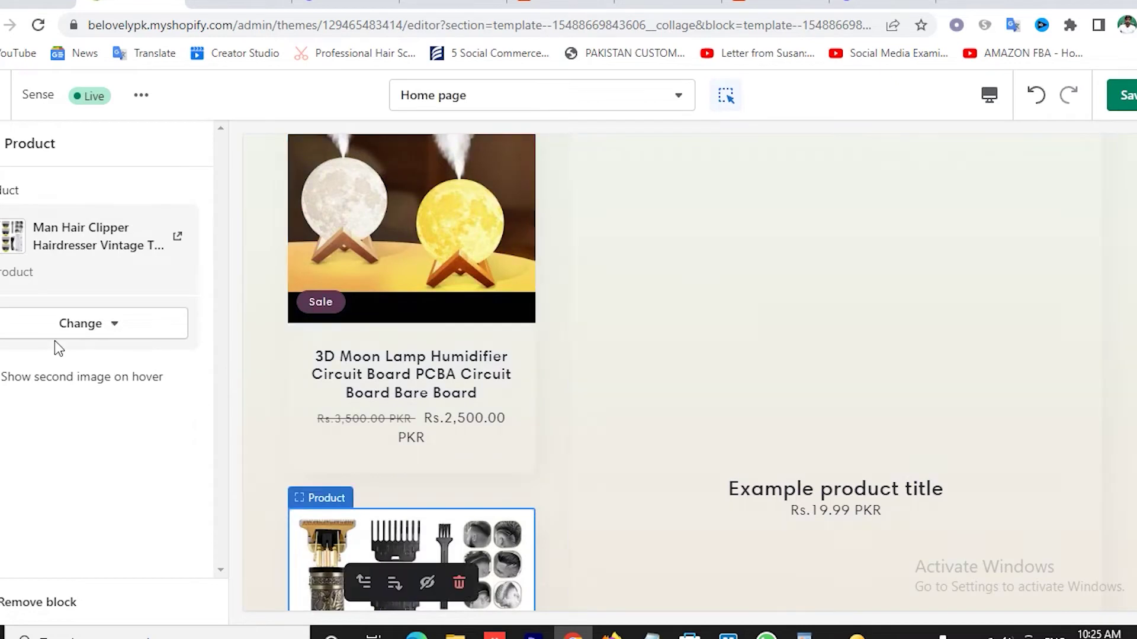
pyautogui.click(3, 143)
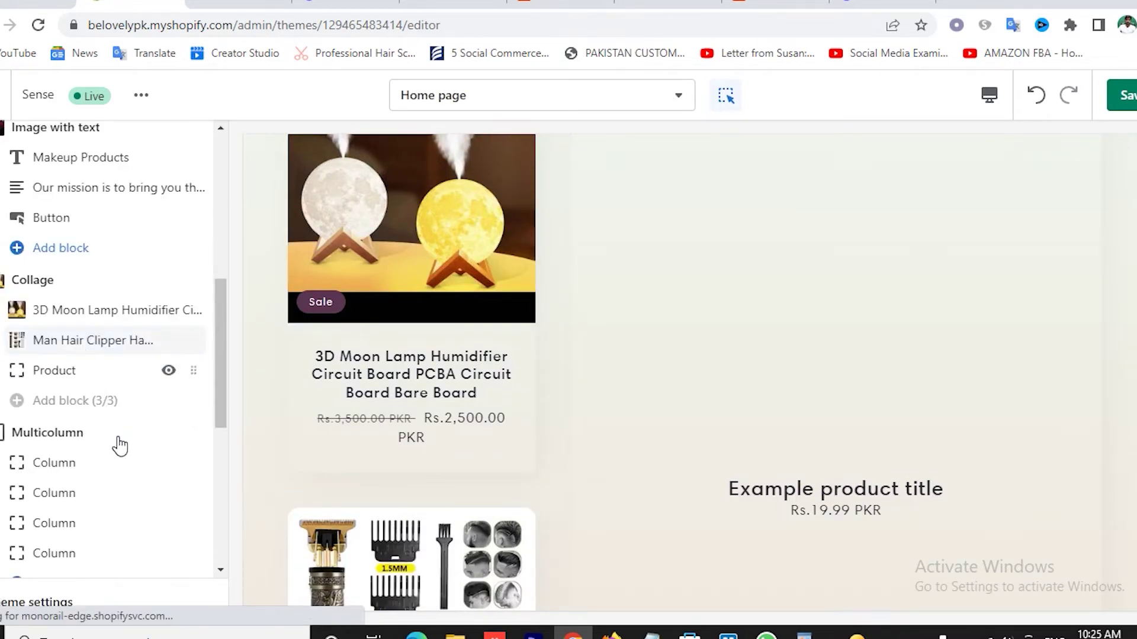
pyautogui.click(55, 370)
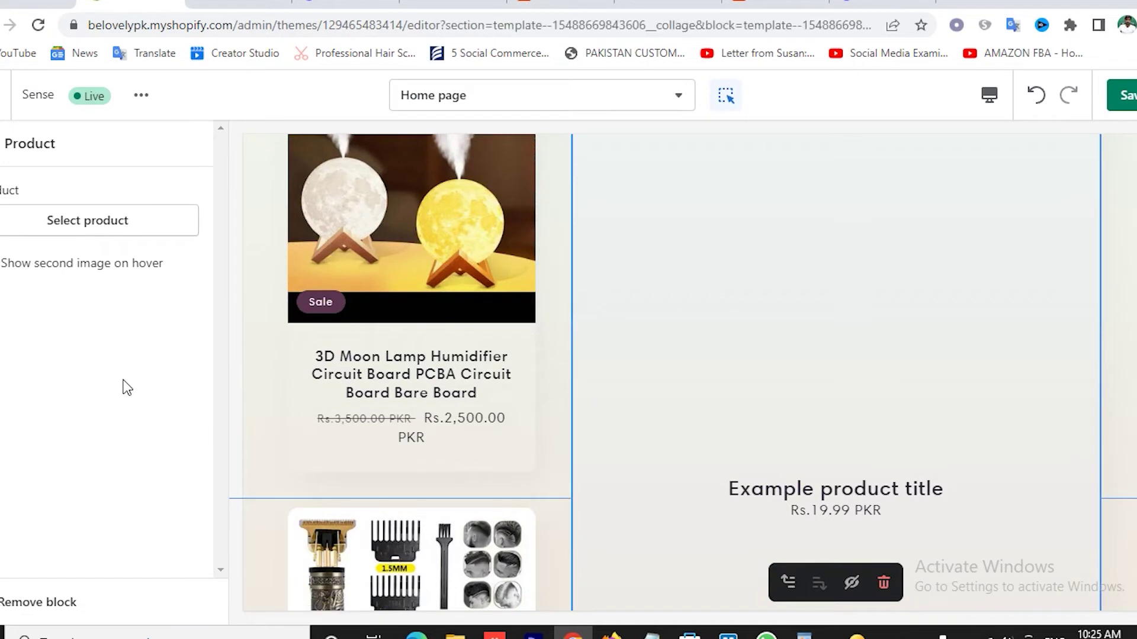
pyautogui.click(102, 224)
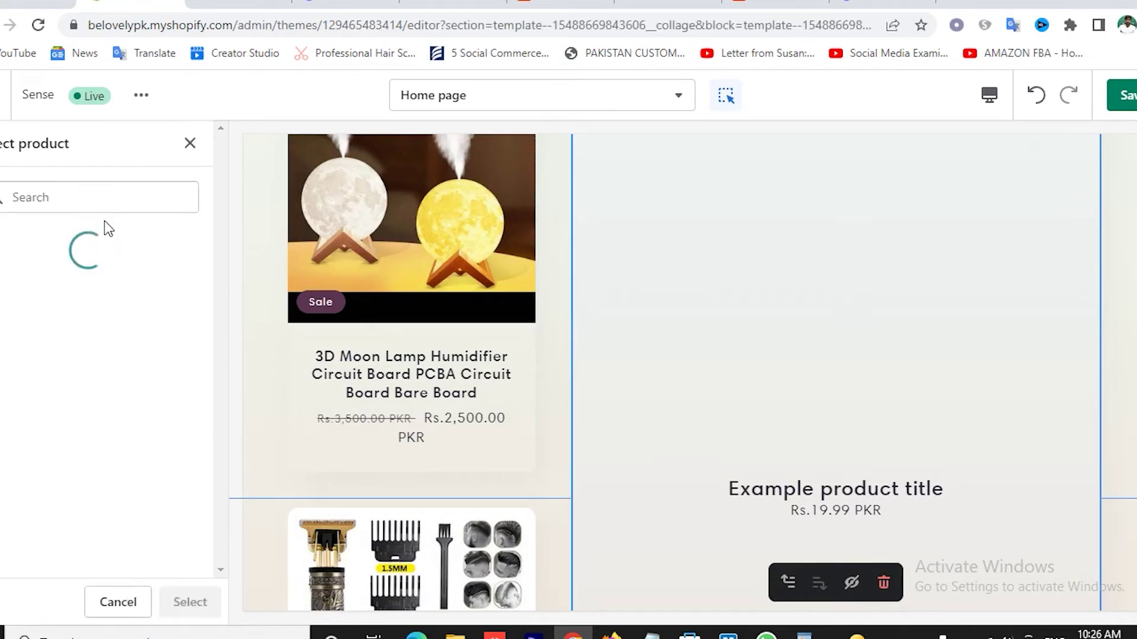
pyautogui.click(83, 308)
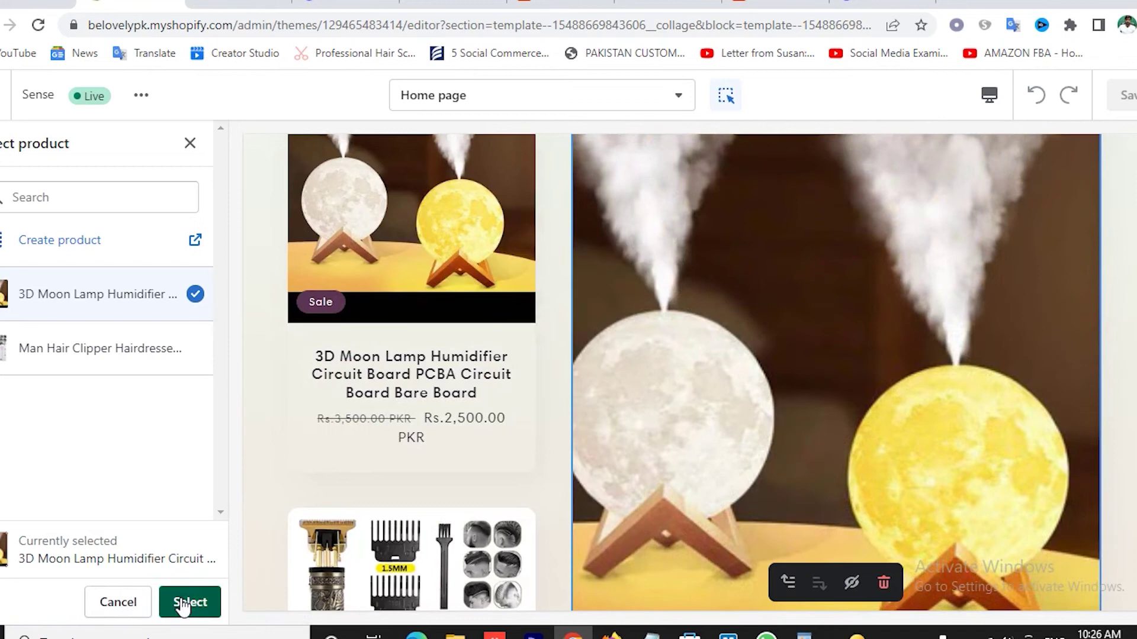
pyautogui.click(184, 604)
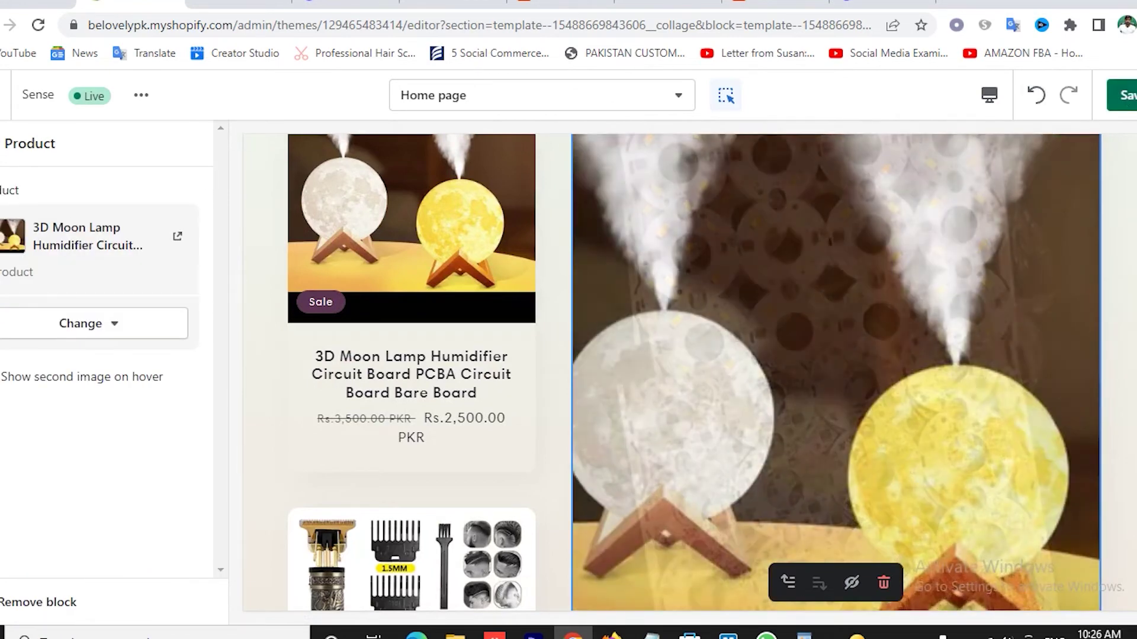
pyautogui.click(1127, 97)
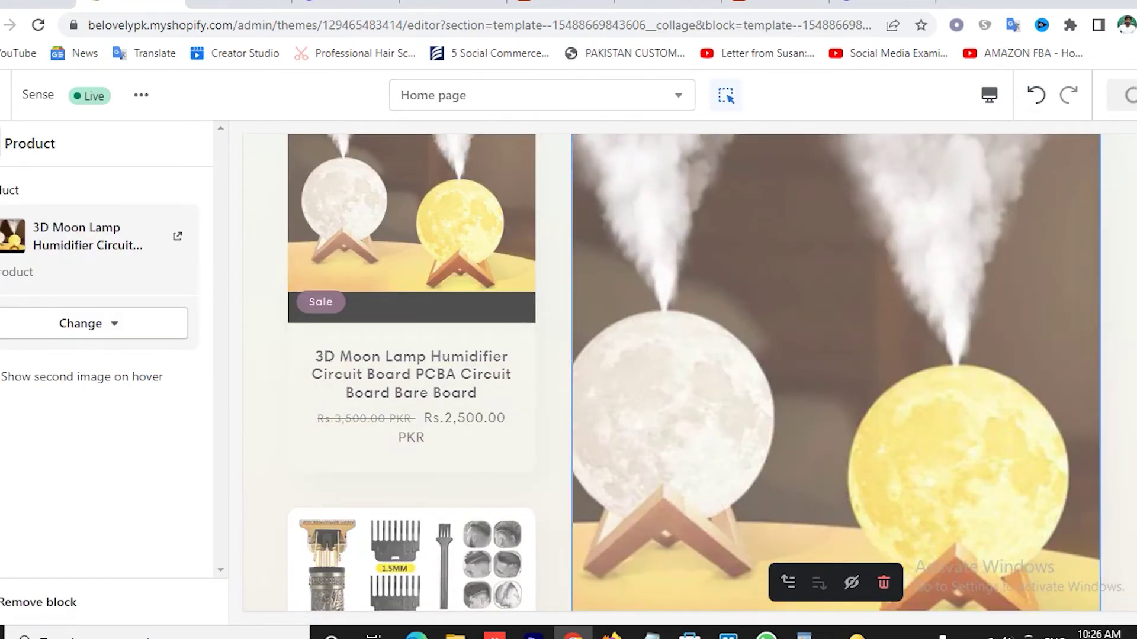
# - Hide the Multicolumn section from the home page
pyautogui.scroll(-2, 152, 331)
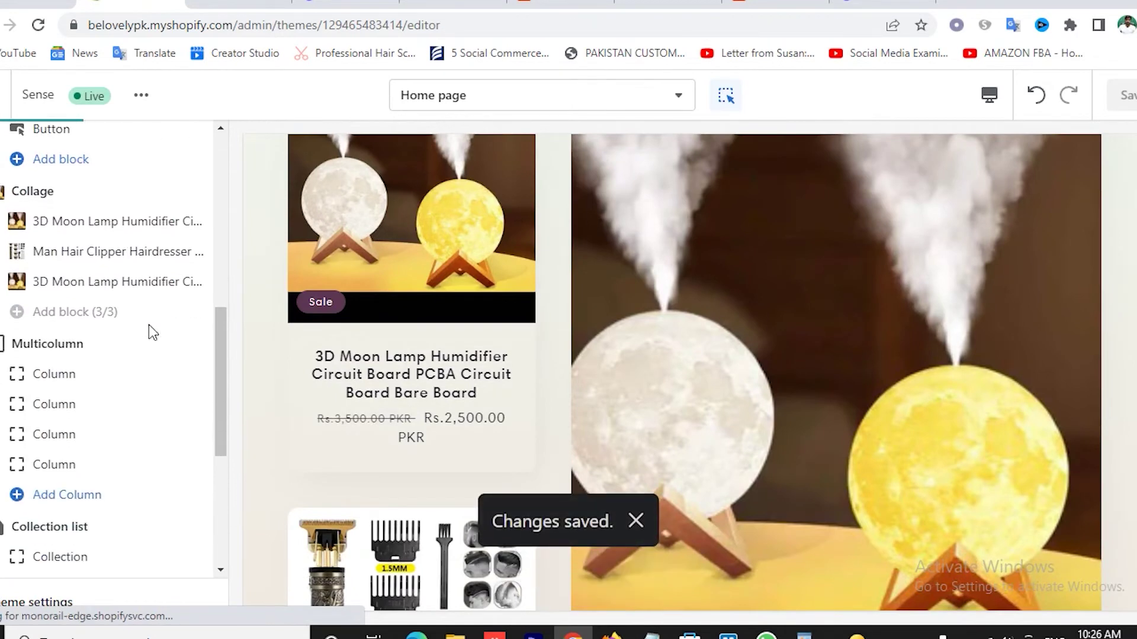
pyautogui.scroll(-2, 148, 325)
pyautogui.scroll(-5, 570, 403)
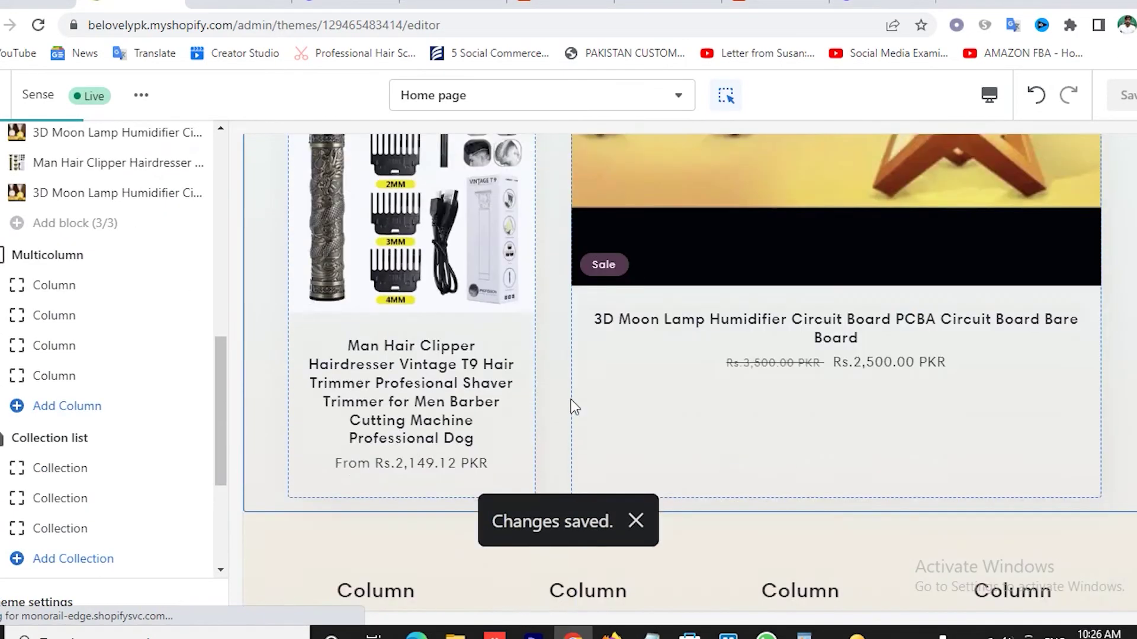
pyautogui.scroll(-5, 571, 406)
pyautogui.scroll(12, 370, 271)
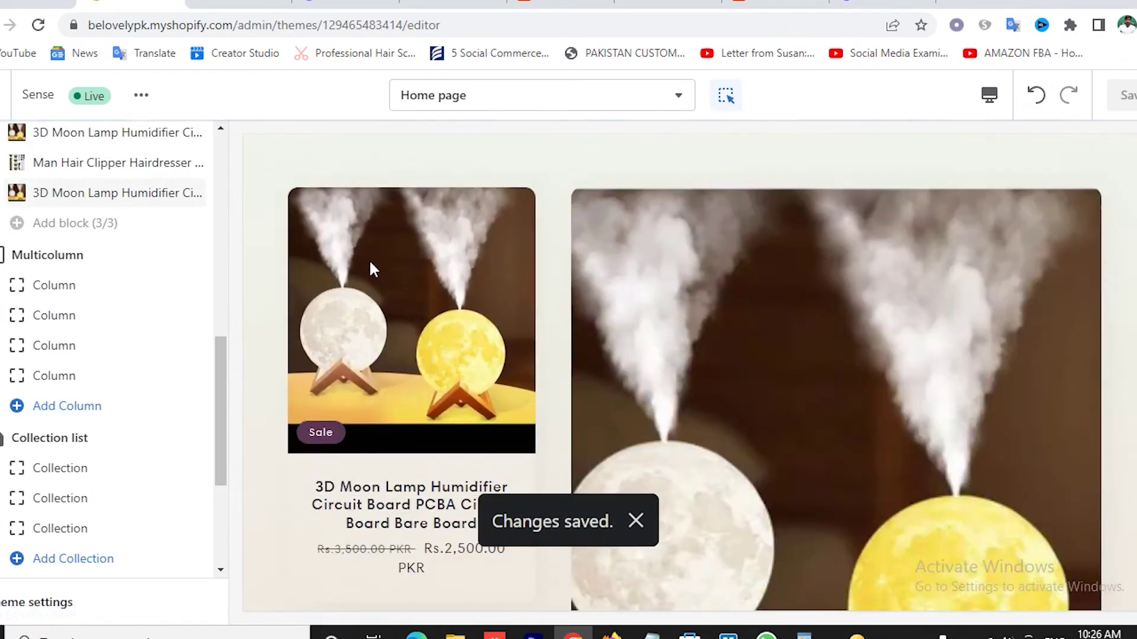
pyautogui.scroll(-9, 425, 349)
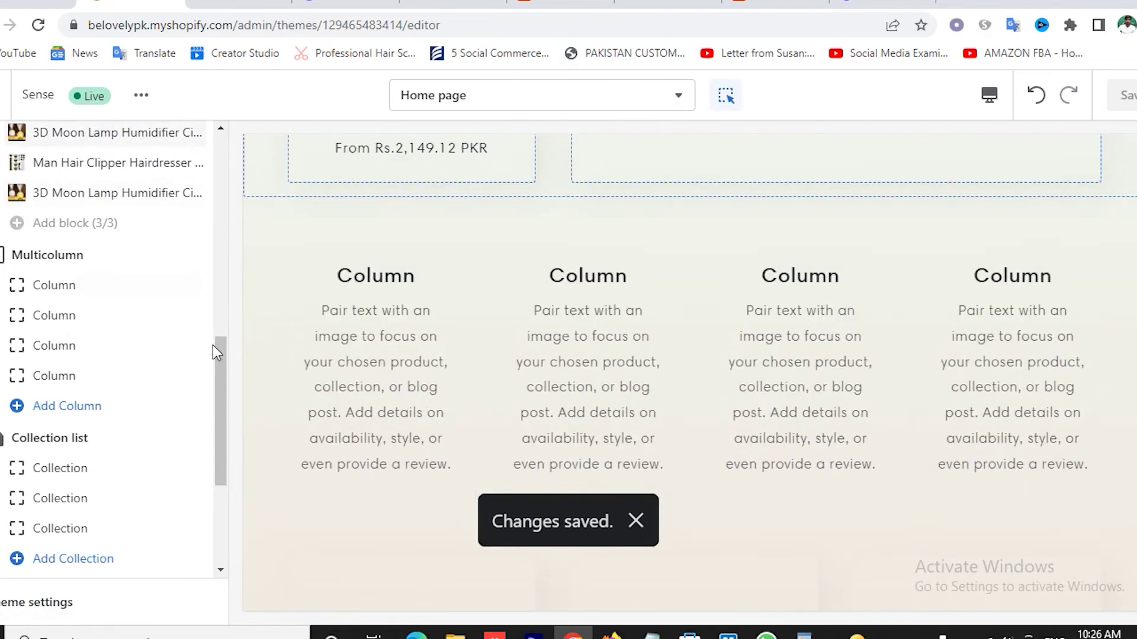
pyautogui.click(65, 287)
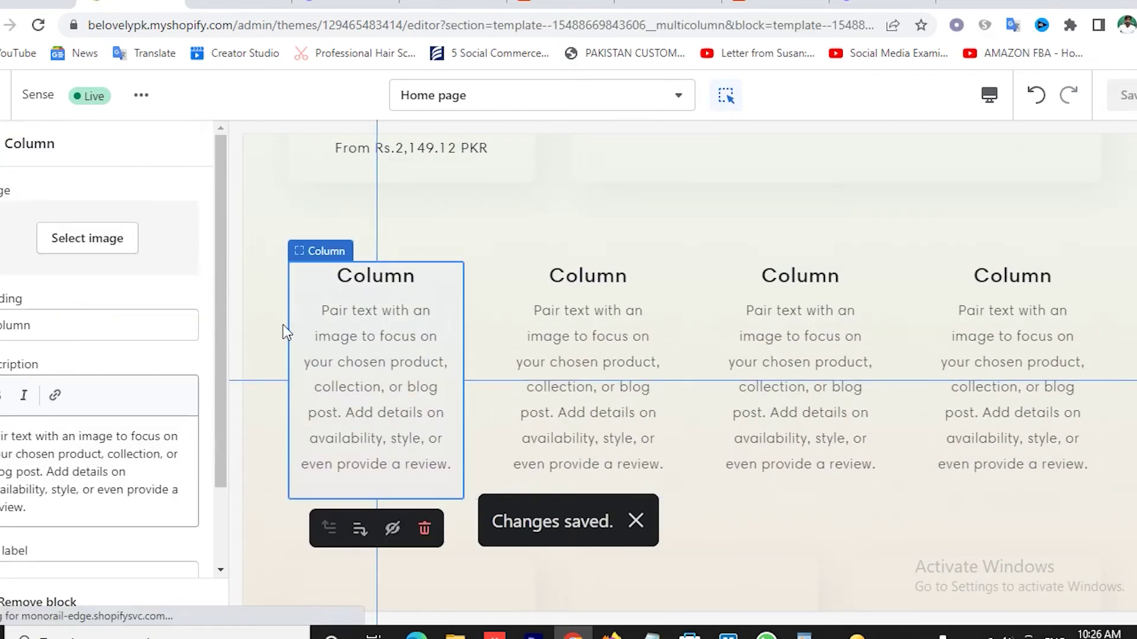
pyautogui.scroll(-2, 68, 403)
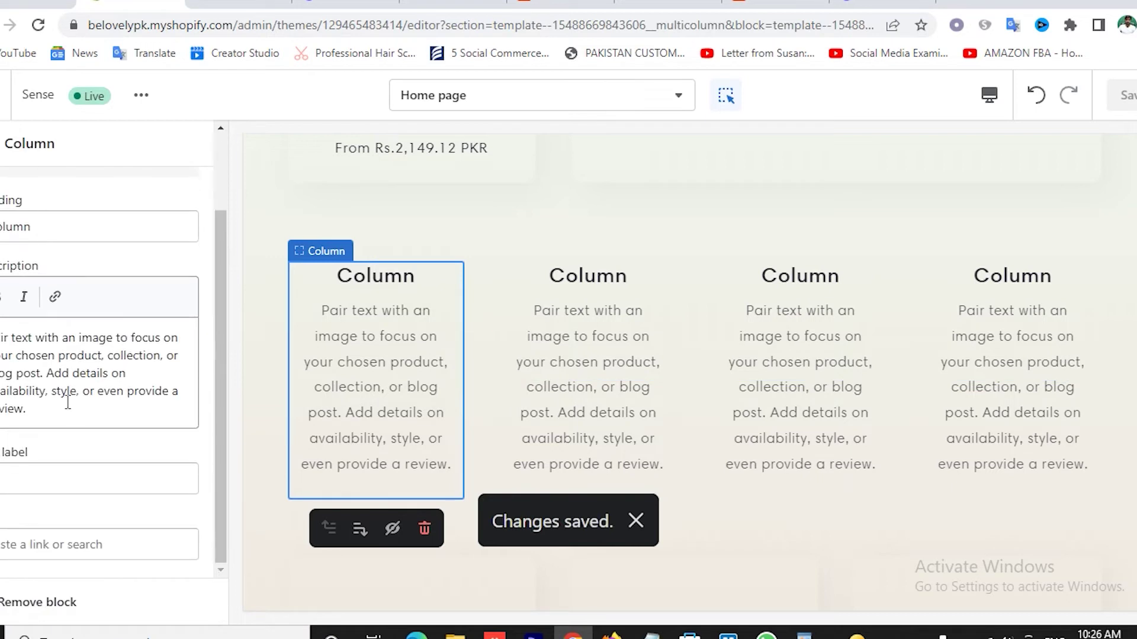
pyautogui.scroll(2, 67, 403)
pyautogui.click(3, 143)
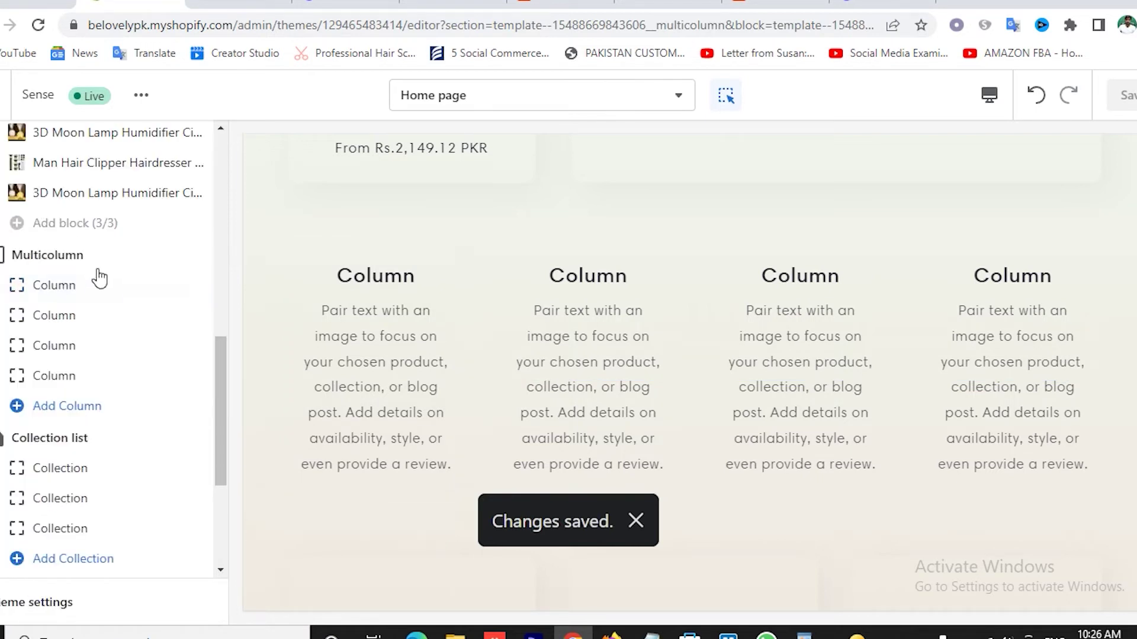
pyautogui.click(168, 255)
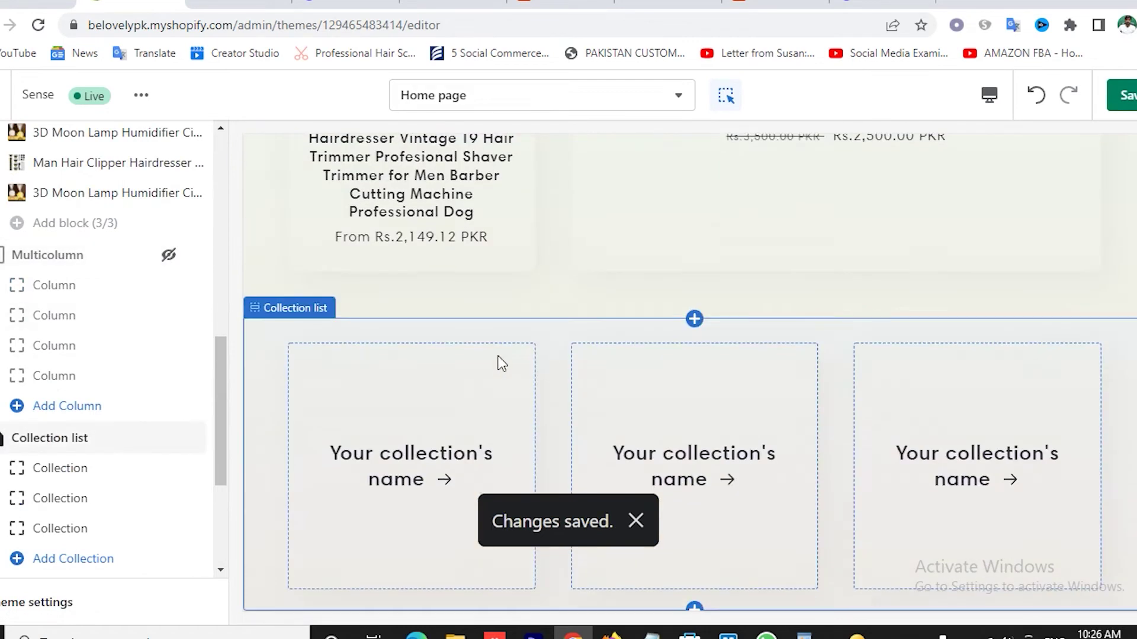
pyautogui.scroll(-4, 88, 409)
# - Assign the Instruments collection to the first collection block
pyautogui.click(79, 231)
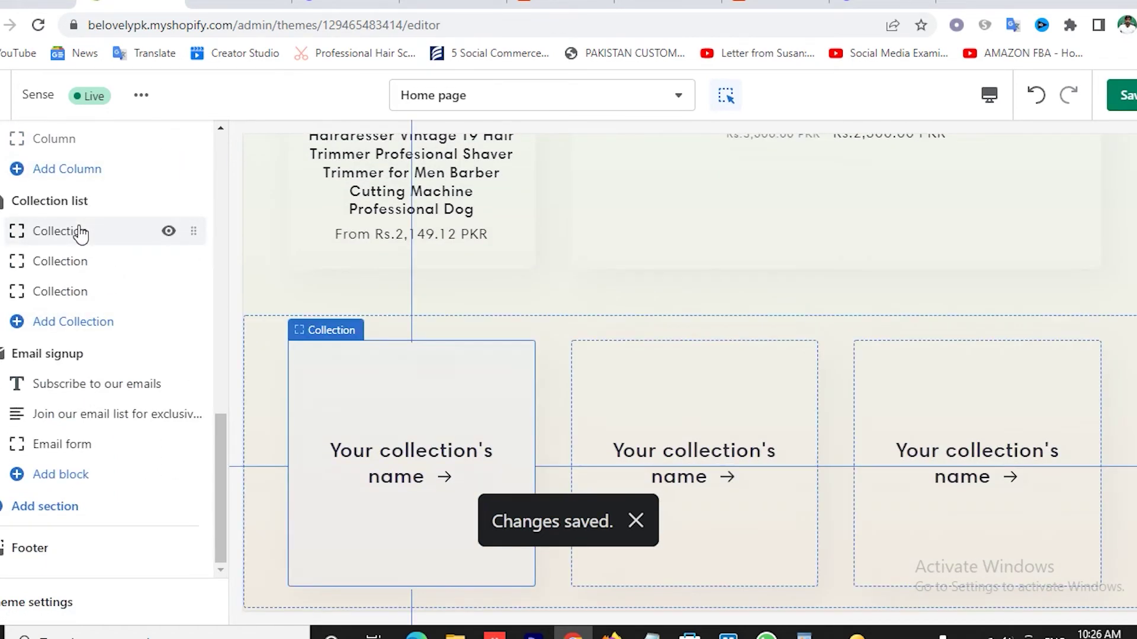
pyautogui.click(81, 231)
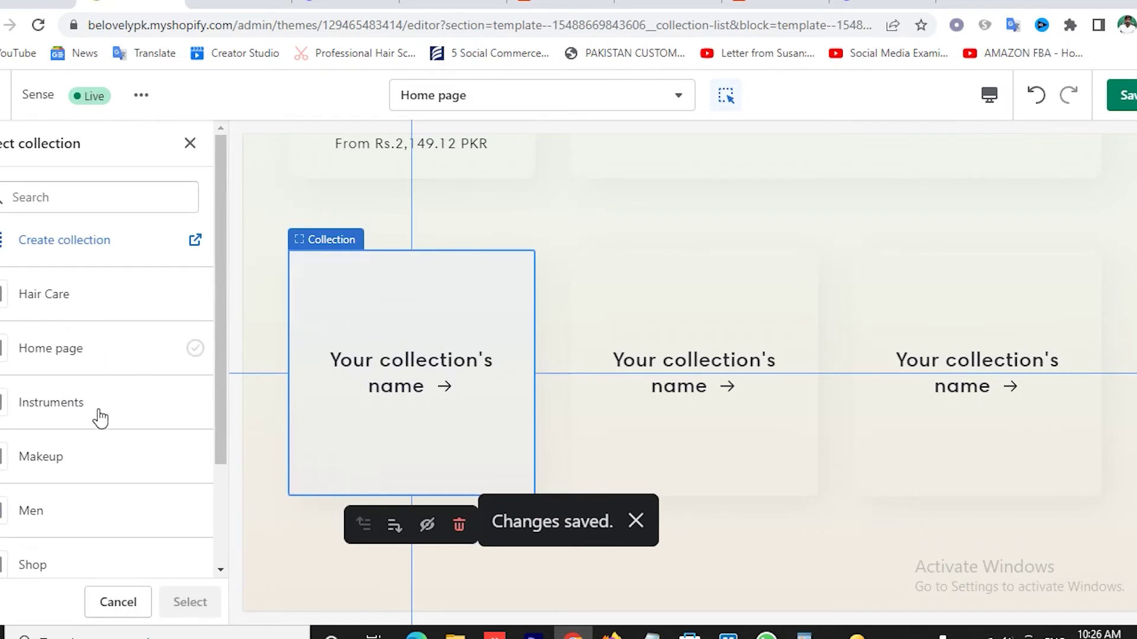
pyautogui.click(69, 419)
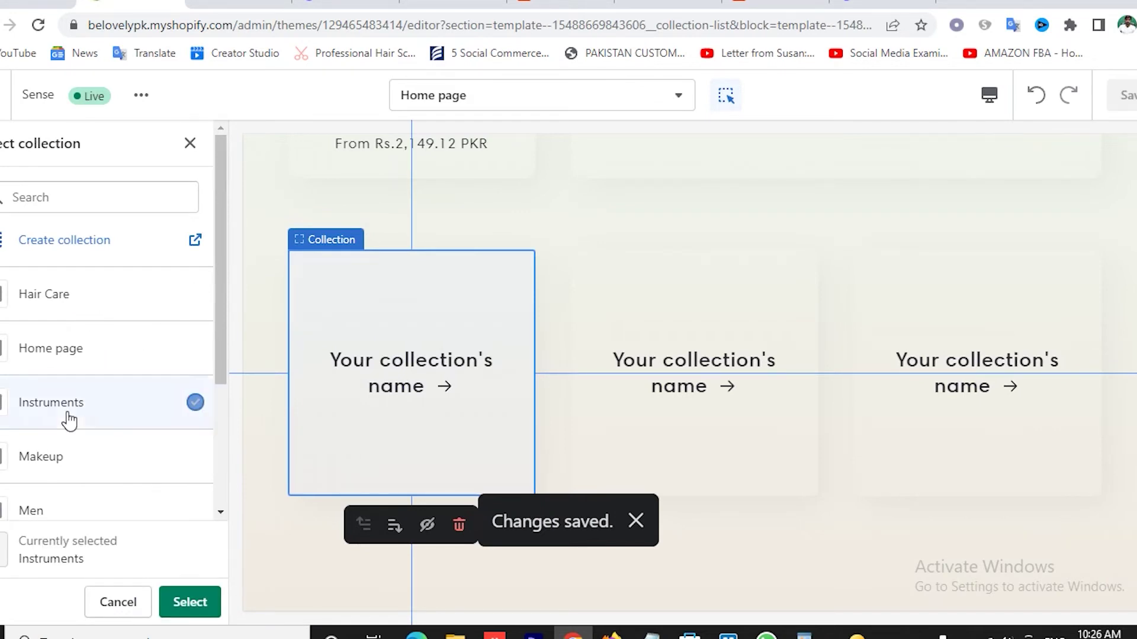
pyautogui.click(187, 607)
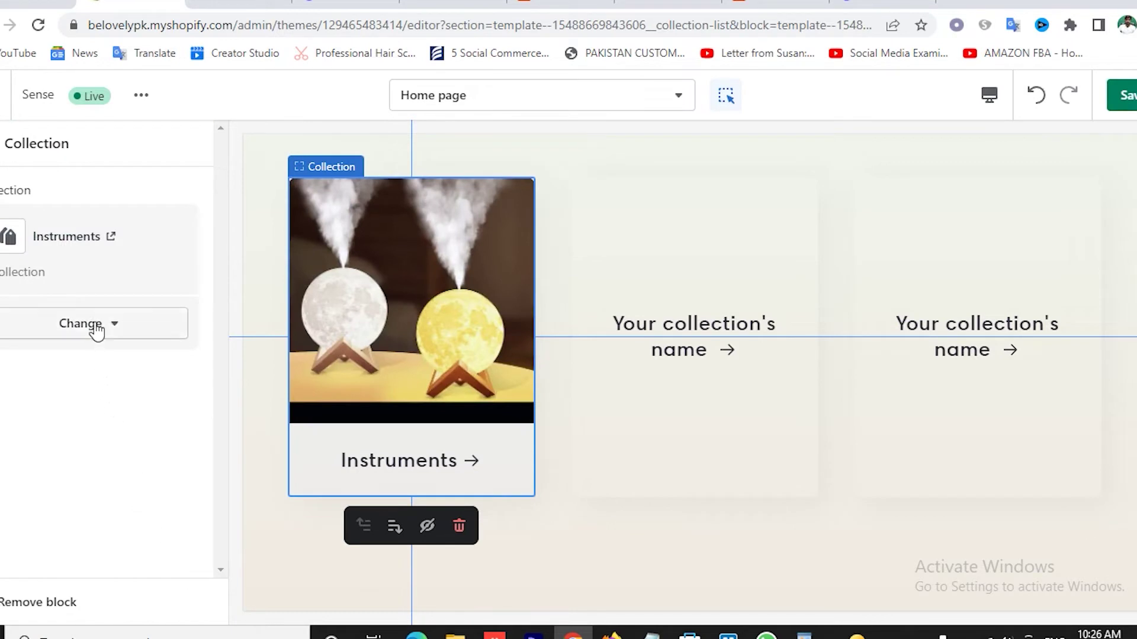
pyautogui.click(1, 148)
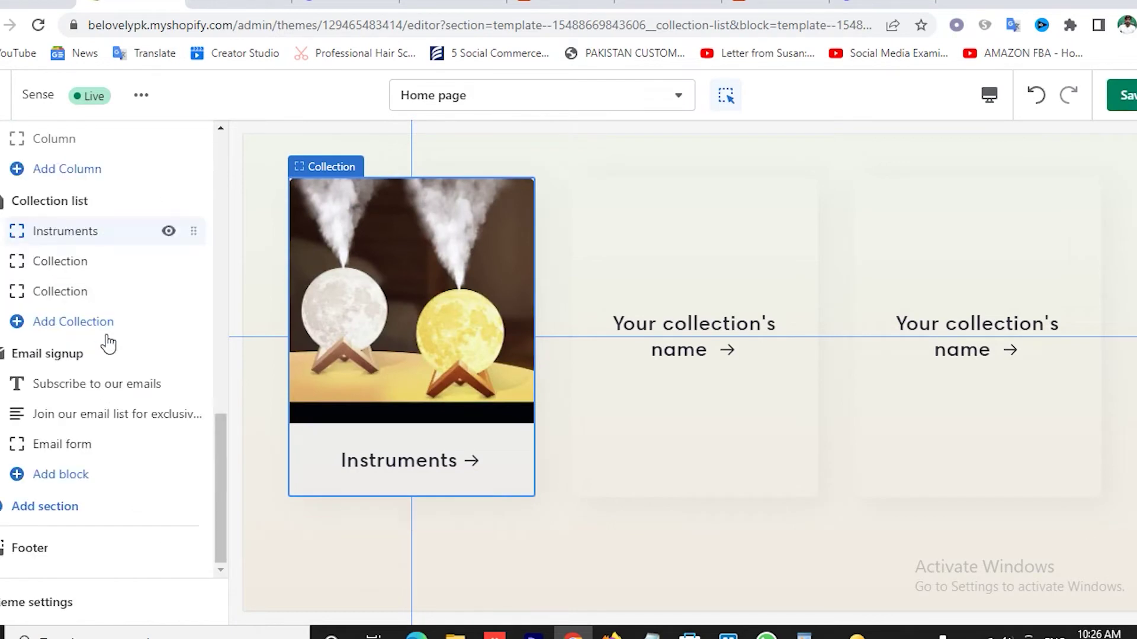
# - Leave the middle collection card unassigned after dismissing the Men choice, and save the theme
pyautogui.click(73, 272)
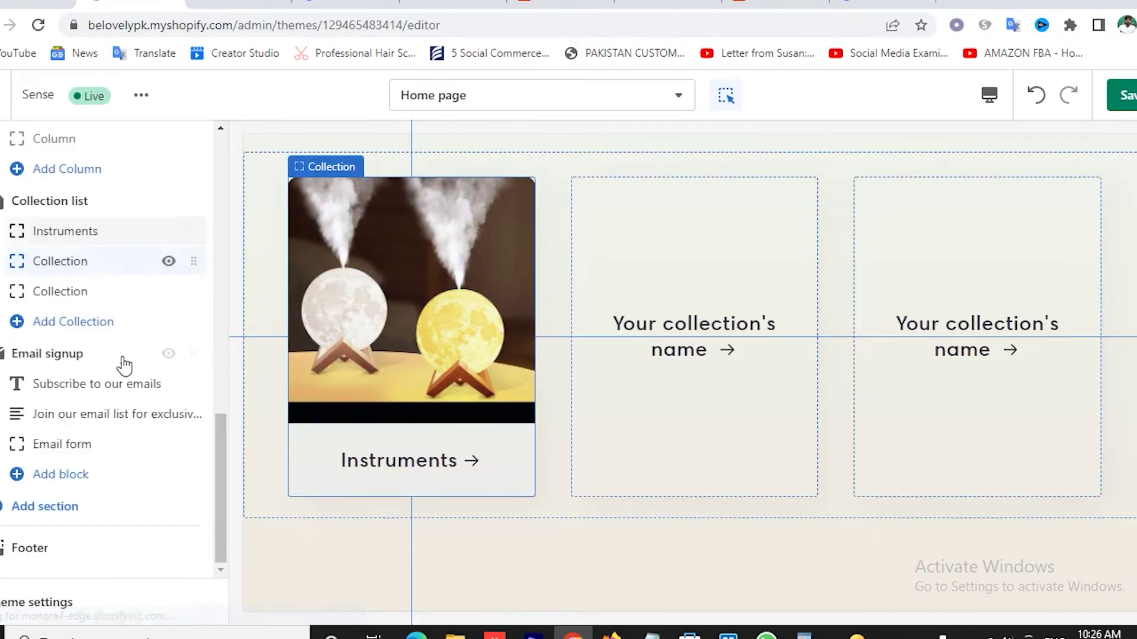
pyautogui.click(70, 261)
pyautogui.click(86, 230)
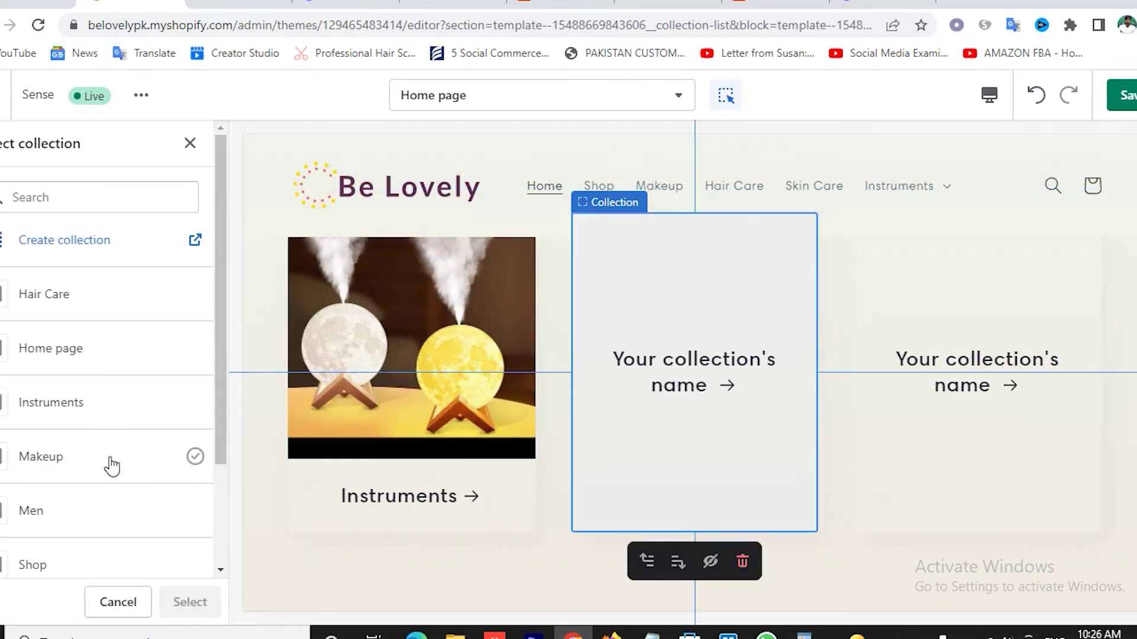
pyautogui.scroll(-1, 106, 463)
pyautogui.click(69, 424)
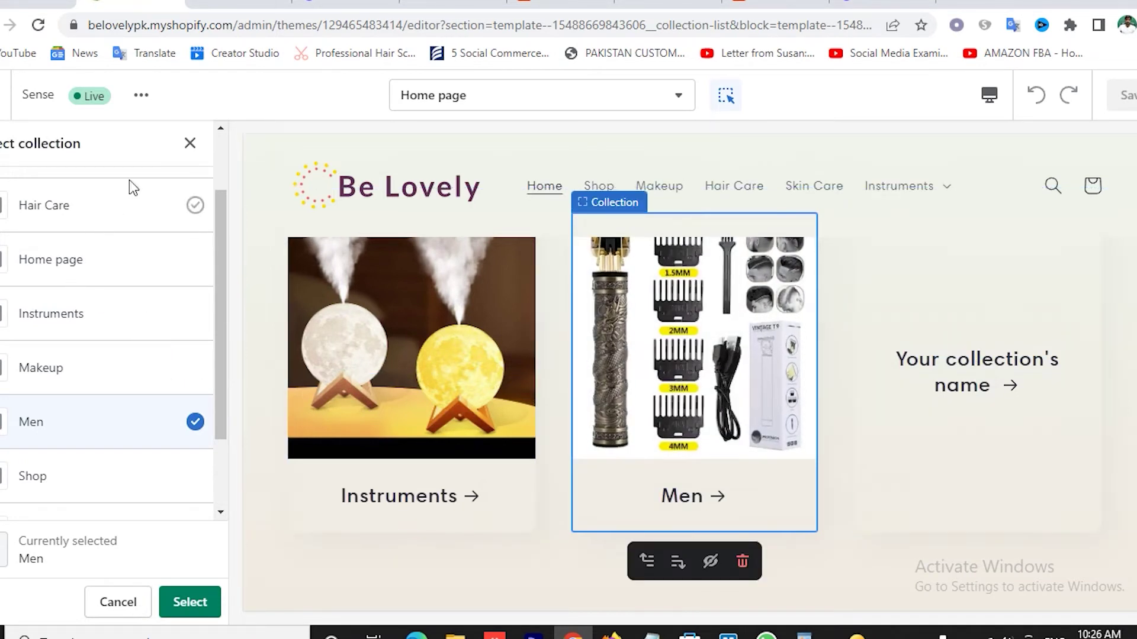
pyautogui.click(189, 143)
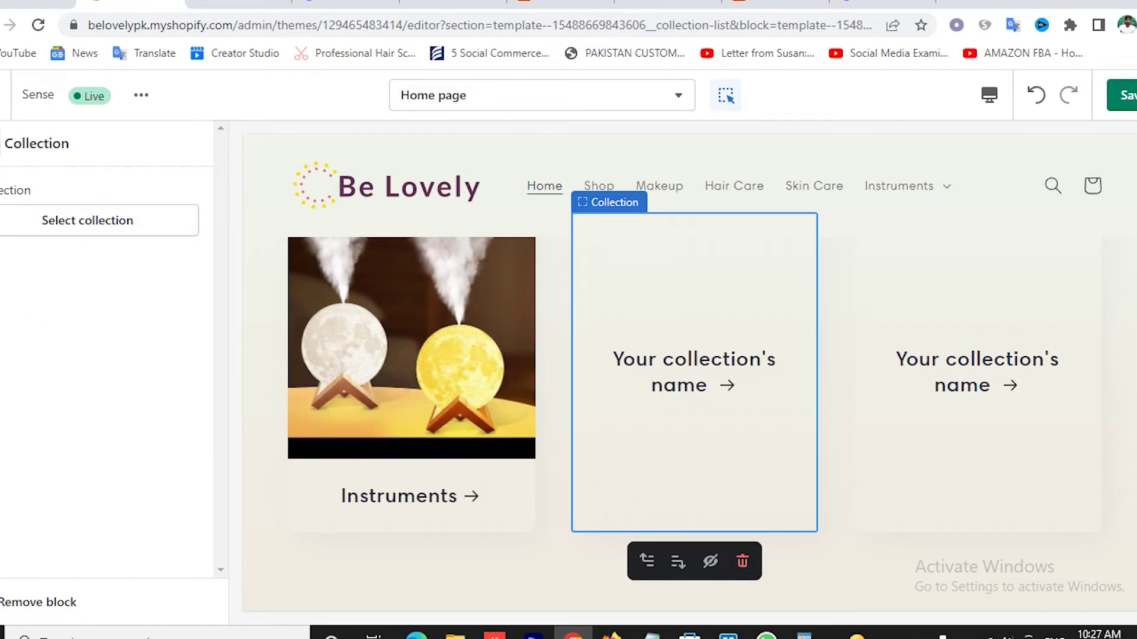
pyautogui.click(2, 143)
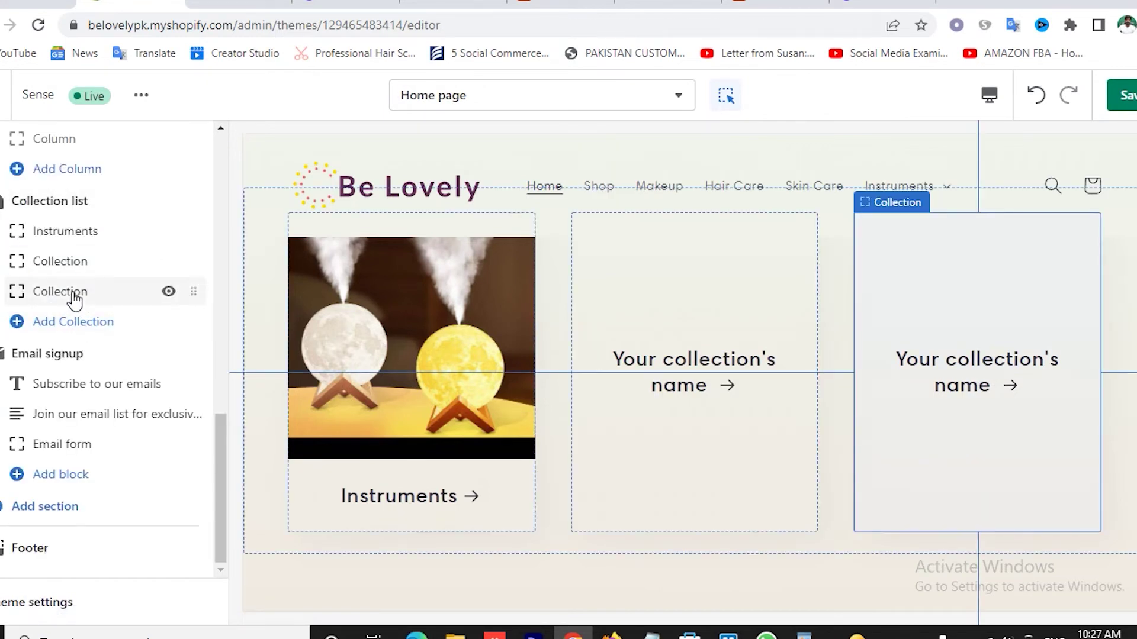
pyautogui.click(1123, 104)
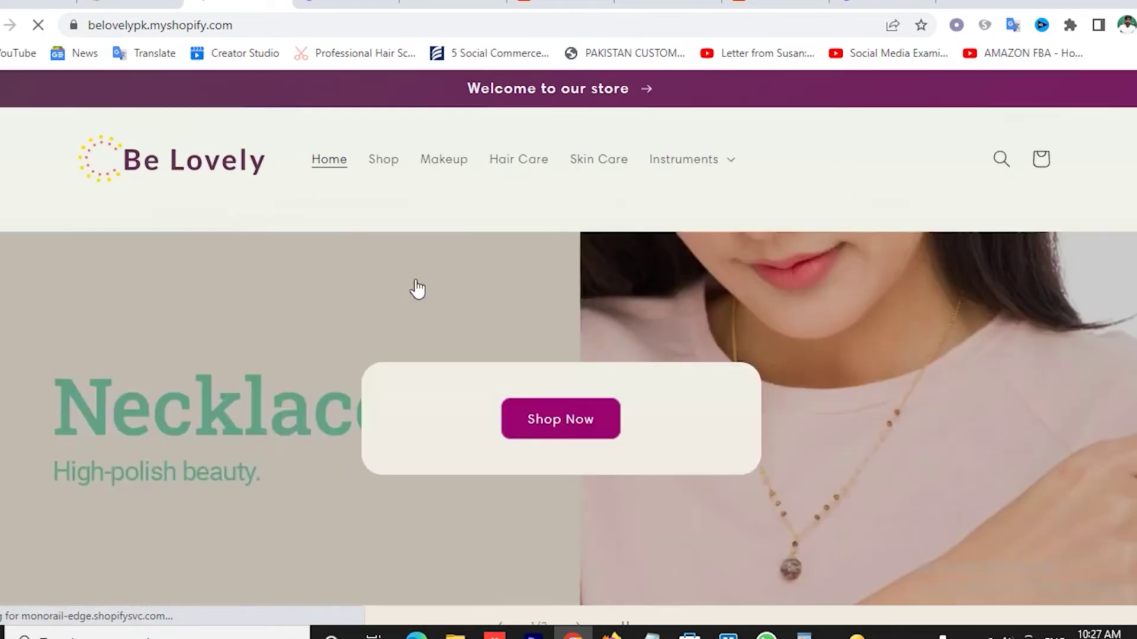
# - Scroll the storefront preview to inspect the collection list, then return to the theme editor
pyautogui.scroll(-15, 762, 379)
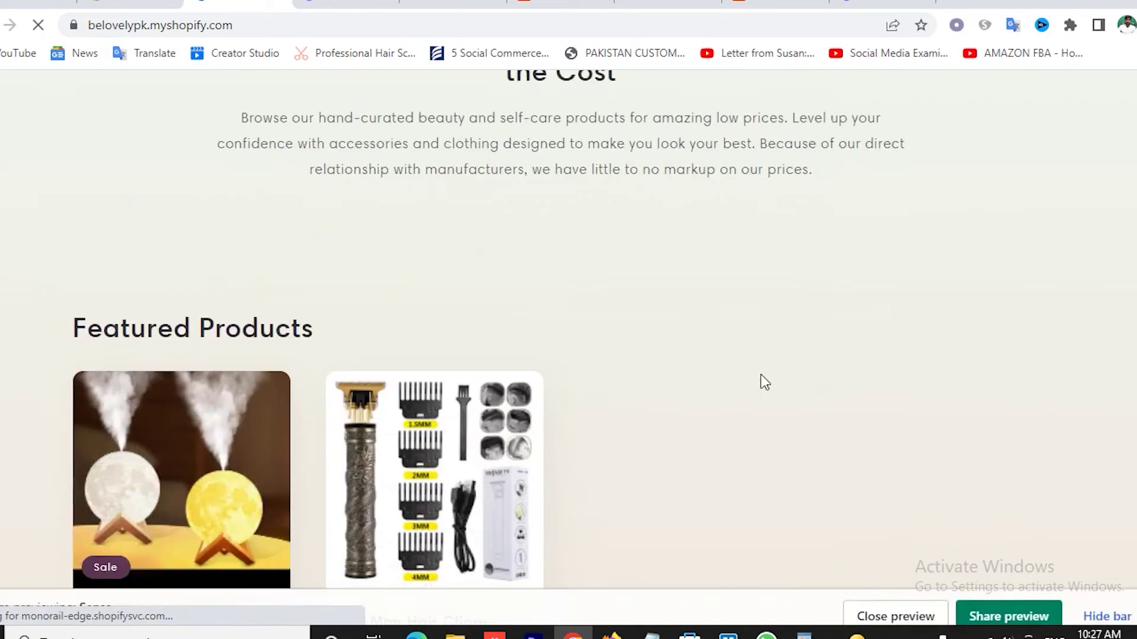
pyautogui.scroll(-15, 761, 379)
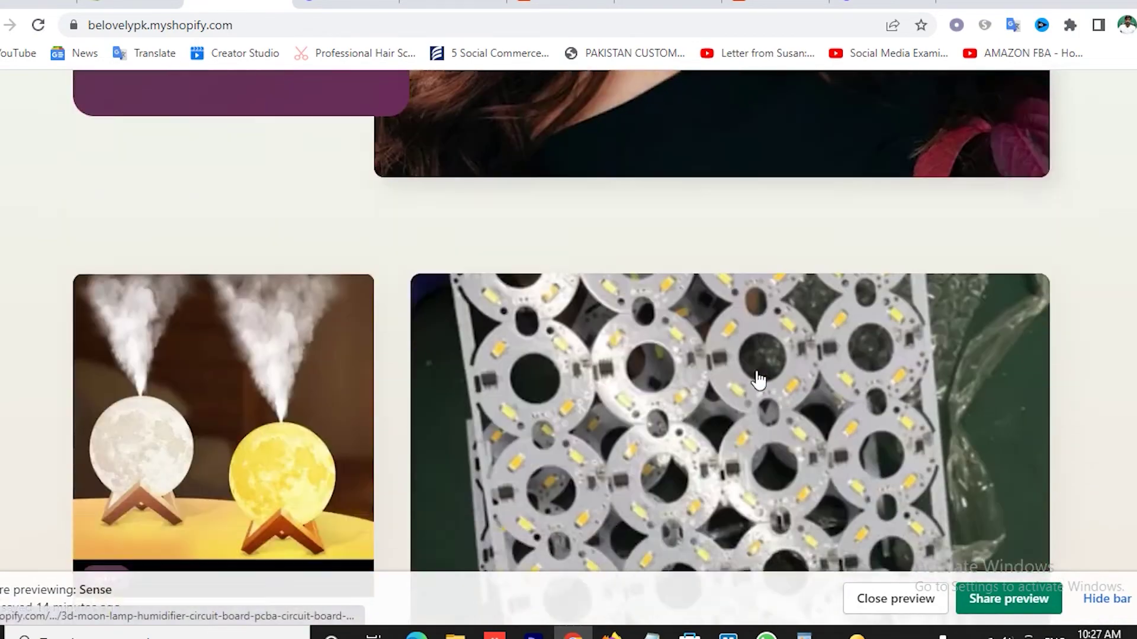
pyautogui.scroll(-10, 758, 379)
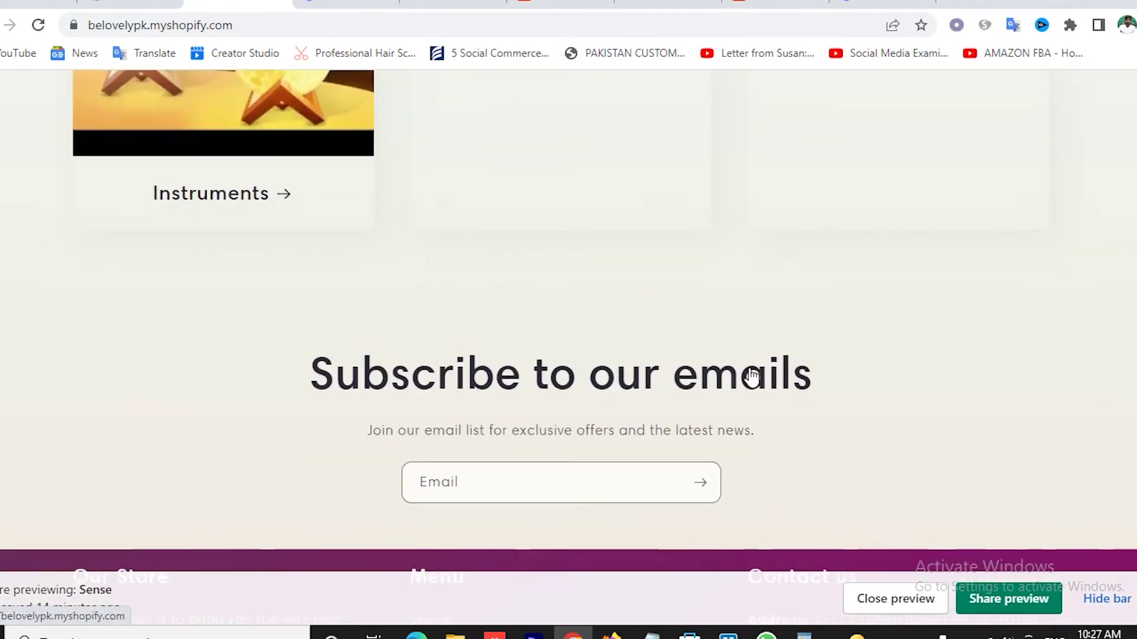
pyautogui.scroll(3, 752, 377)
pyautogui.scroll(8, 748, 378)
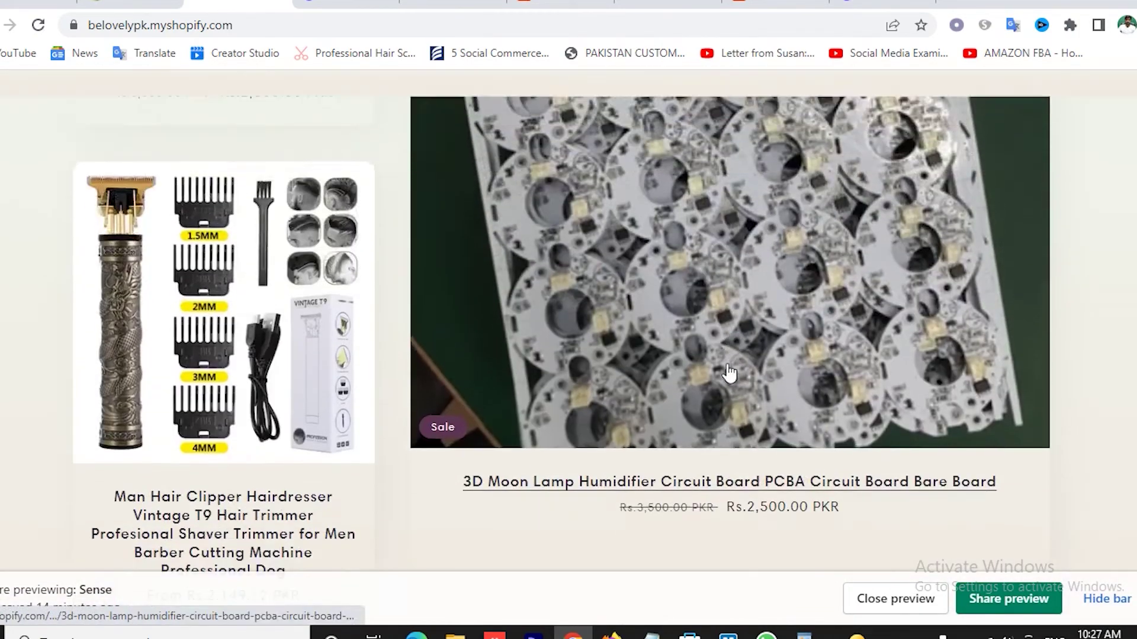
pyautogui.scroll(-6, 730, 373)
pyautogui.scroll(-2, 474, 414)
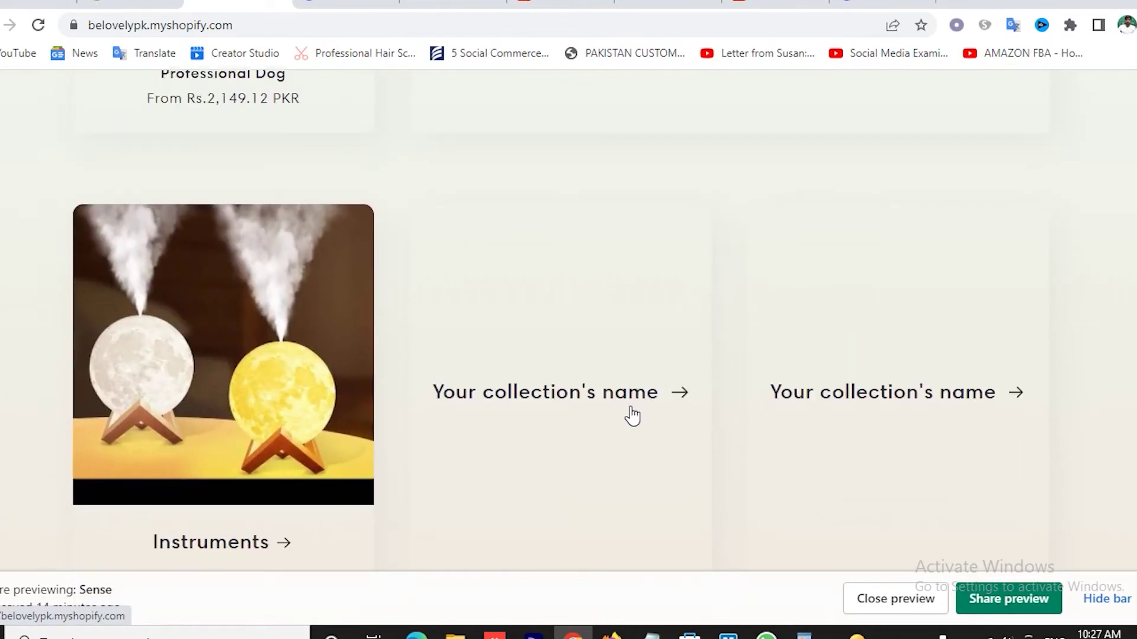
pyautogui.scroll(-2, 633, 414)
pyautogui.click(130, 3)
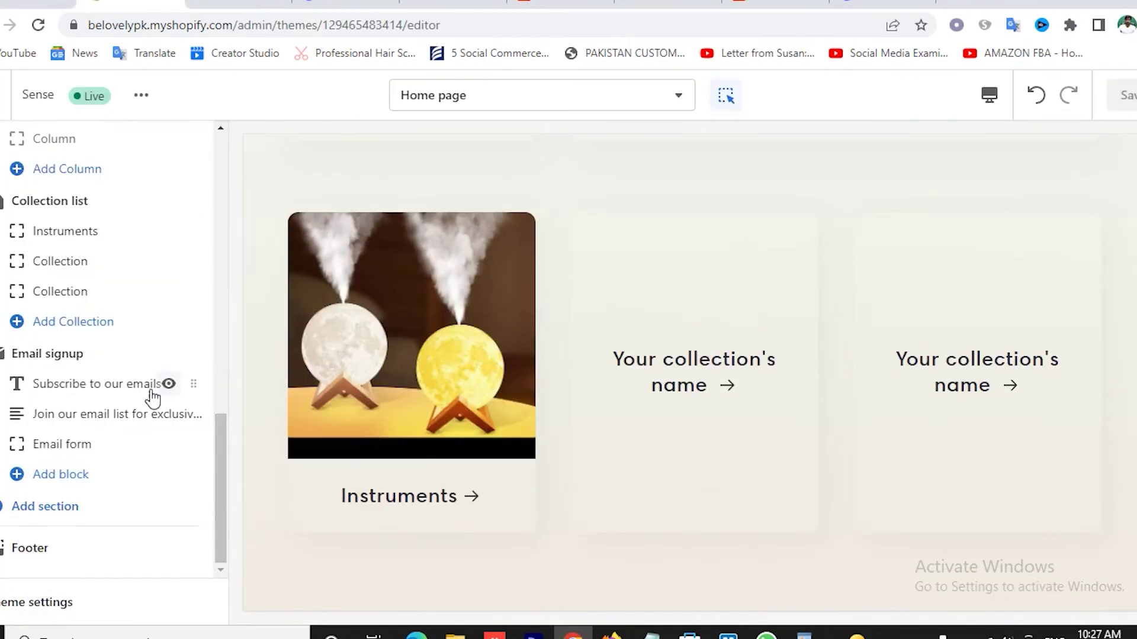
# - Assign the Men collection to the middle collection card and save
pyautogui.moveTo(132, 395)
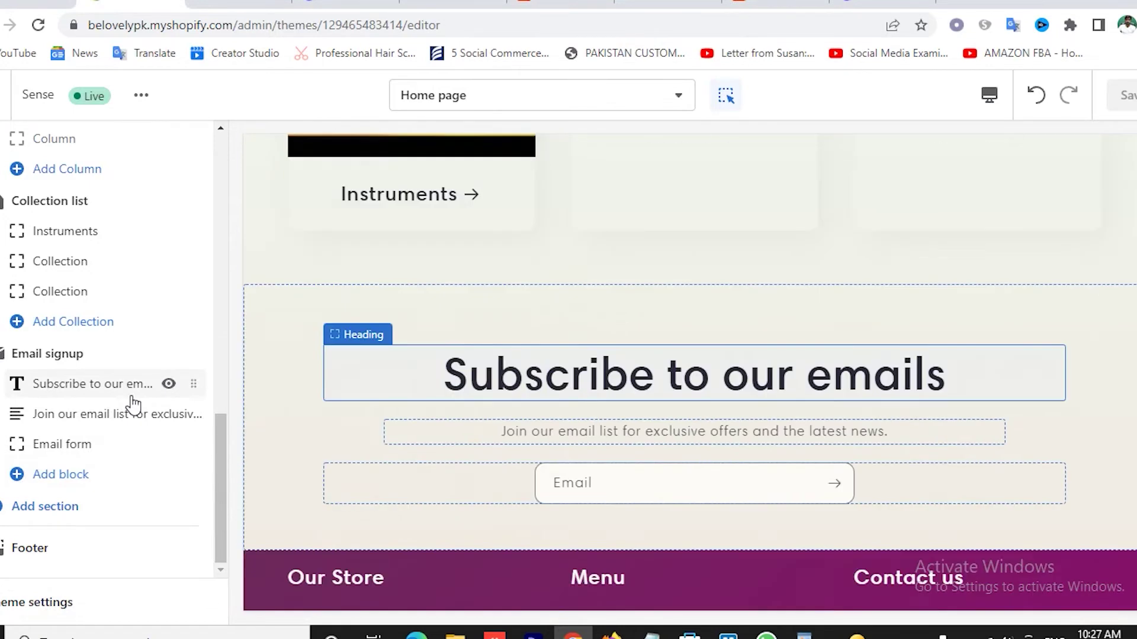
pyautogui.click(56, 267)
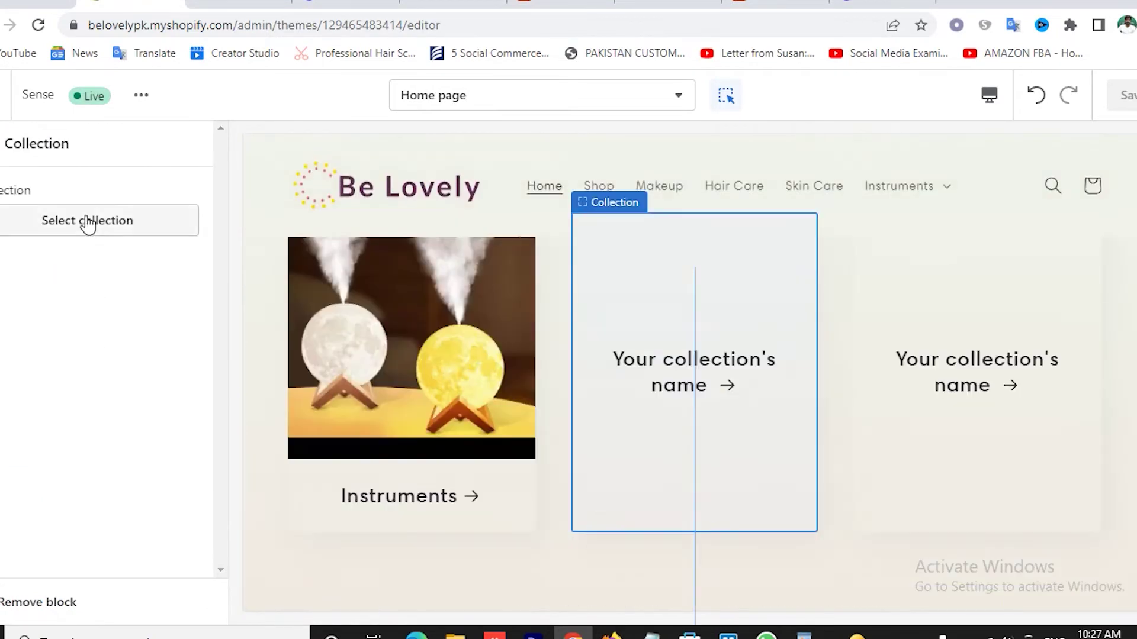
pyautogui.click(89, 221)
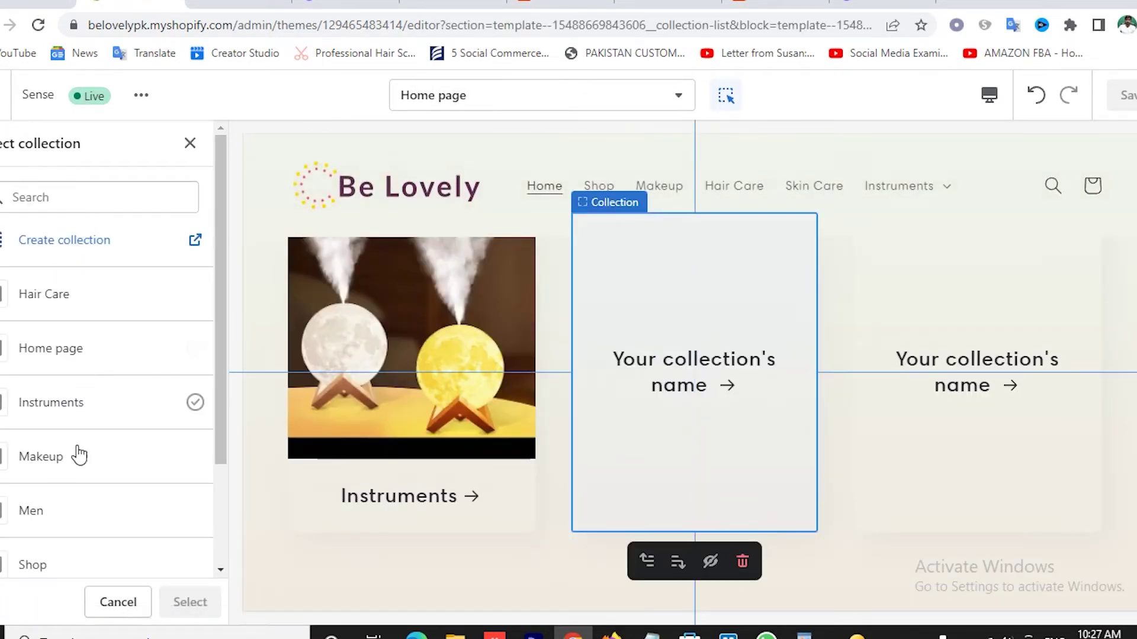
pyautogui.click(47, 519)
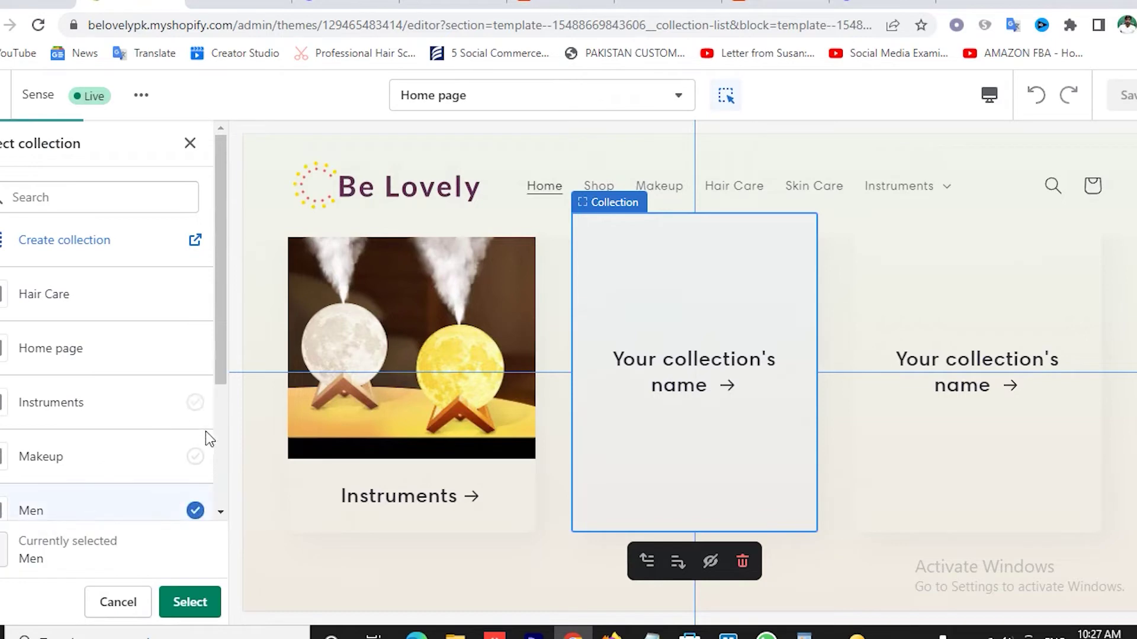
pyautogui.click(182, 599)
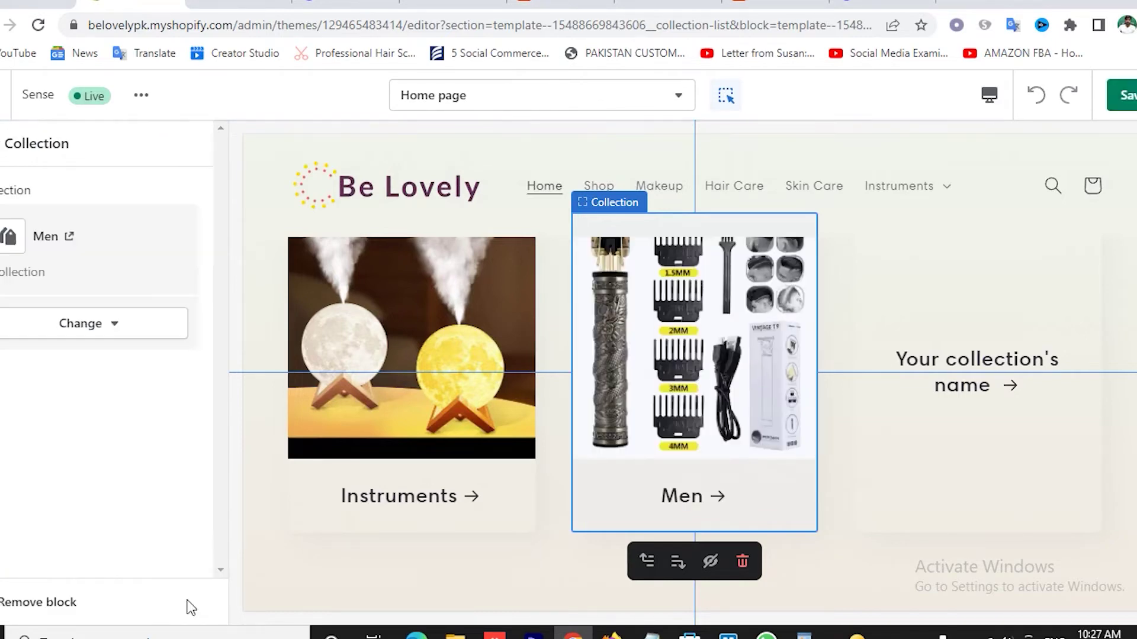
pyautogui.click(1128, 106)
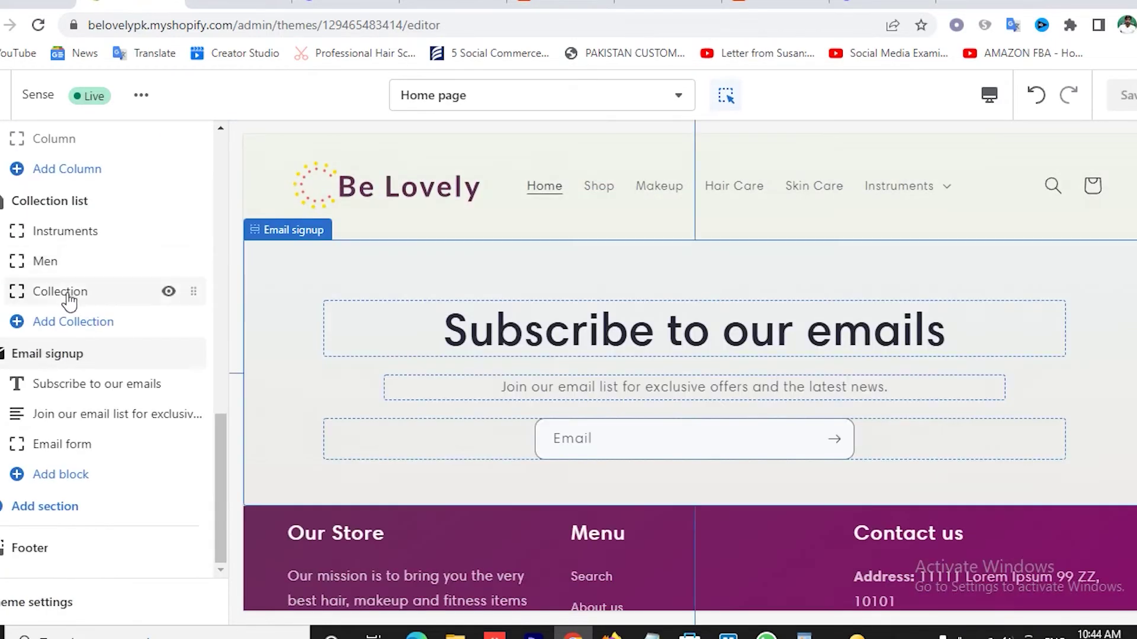
# - Assign Skin Care to the third collection card, save, and view the storefront preview
pyautogui.click(70, 295)
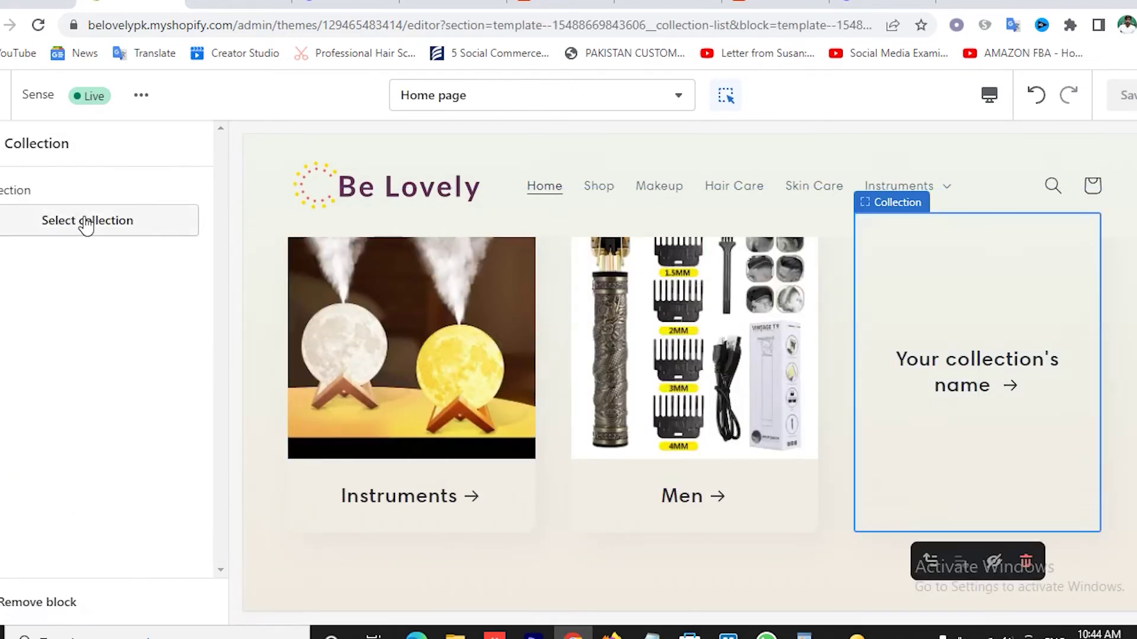
pyautogui.click(105, 222)
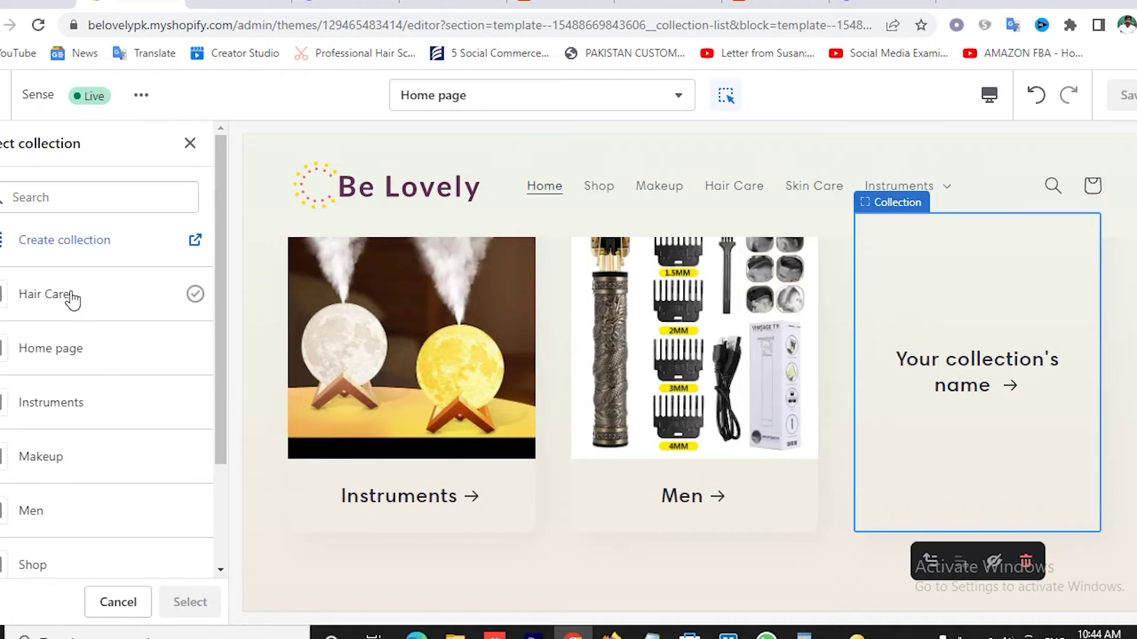
pyautogui.scroll(-2, 118, 397)
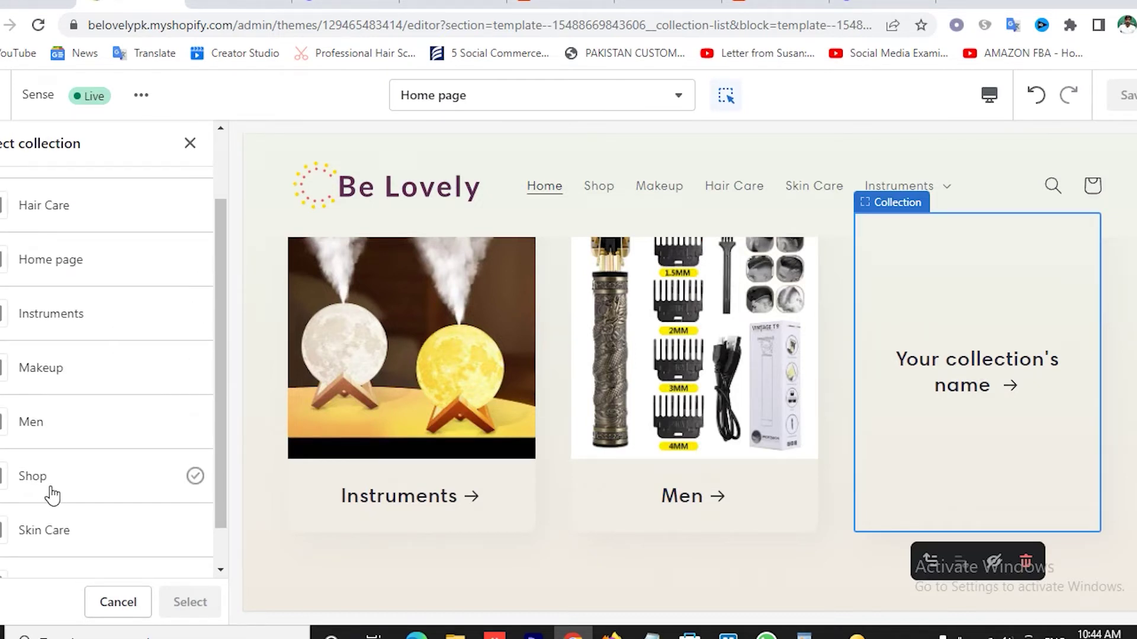
pyautogui.click(55, 540)
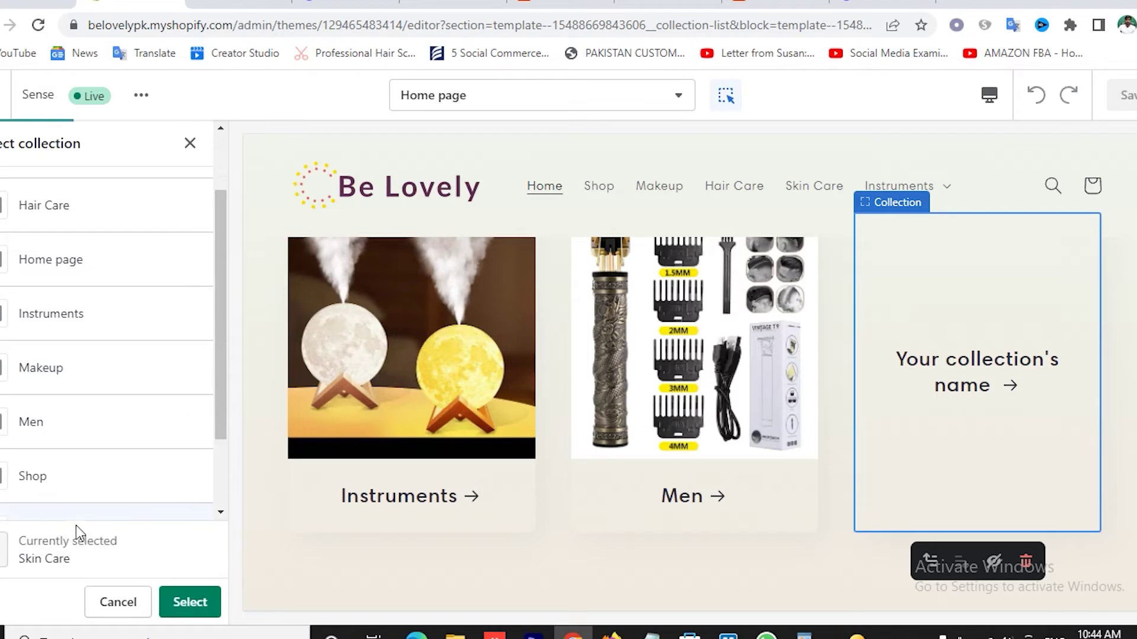
pyautogui.click(207, 602)
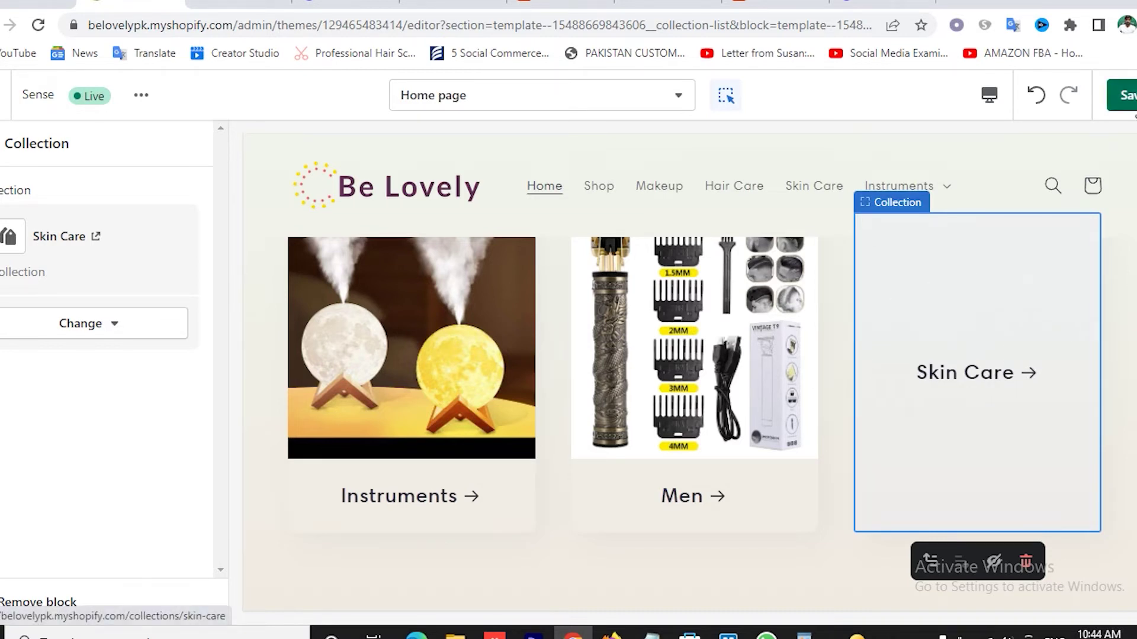
pyautogui.click(1122, 95)
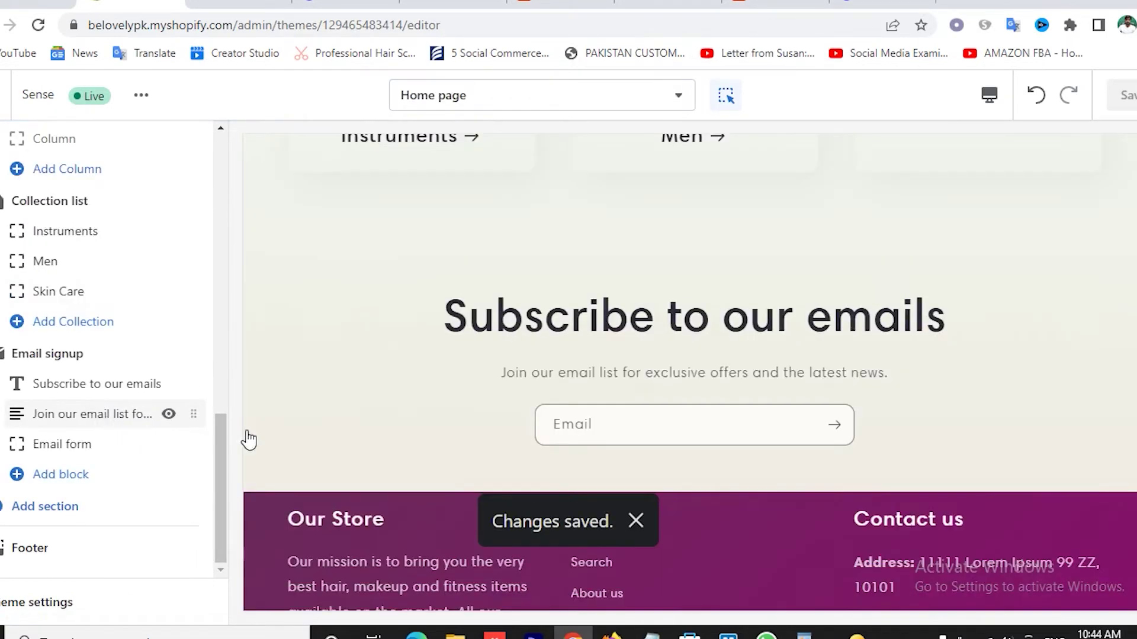
pyautogui.scroll(10, 421, 386)
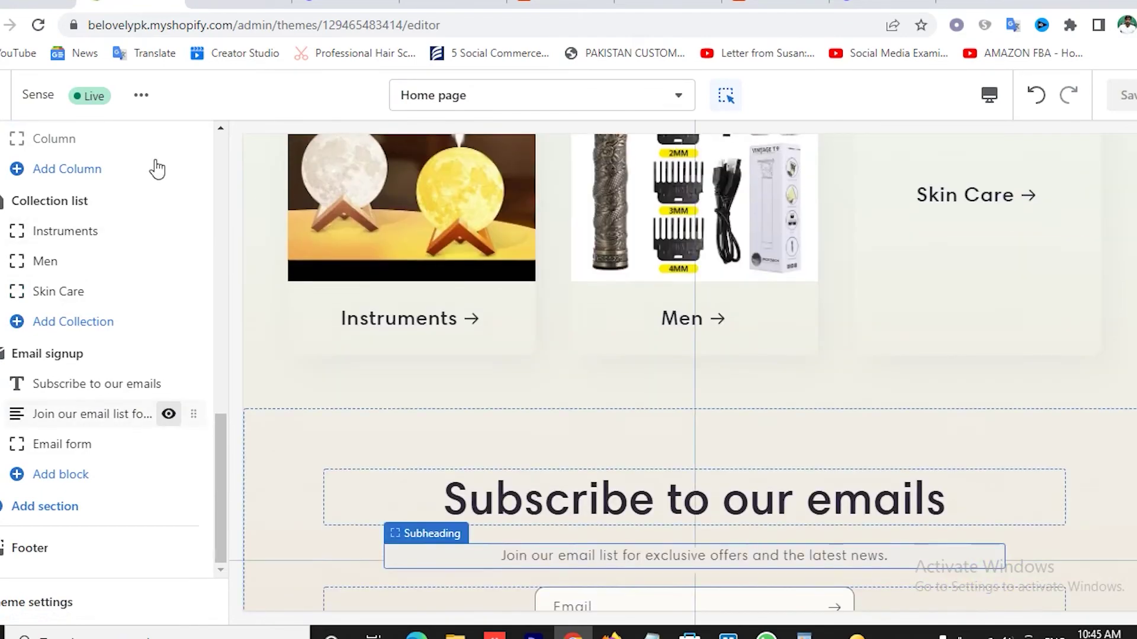
pyautogui.click(239, 3)
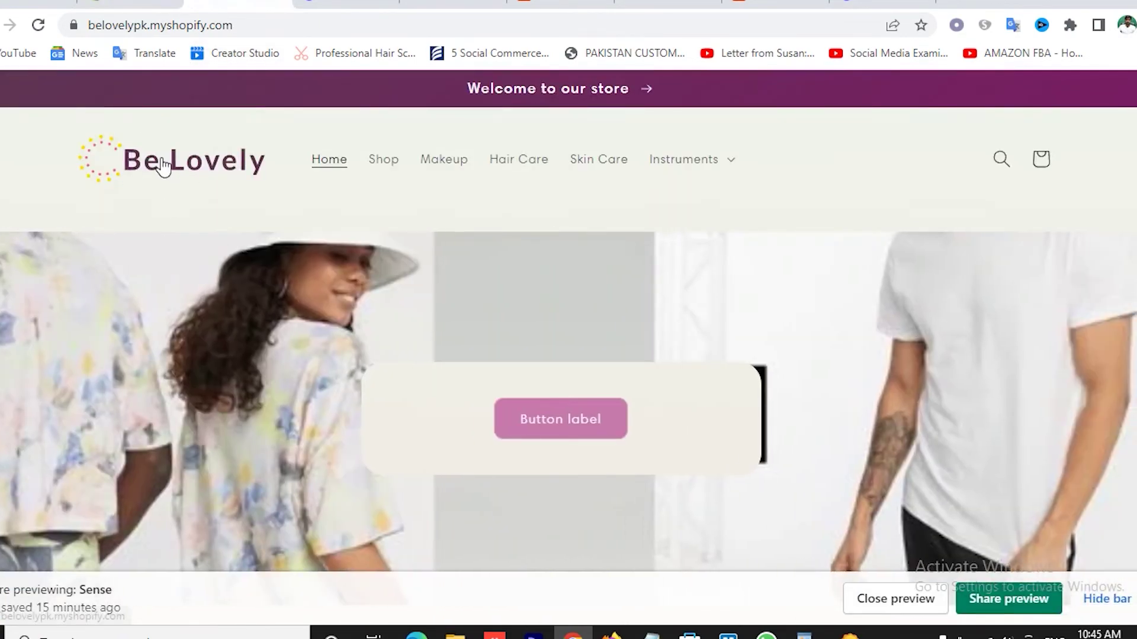
pyautogui.click(158, 166)
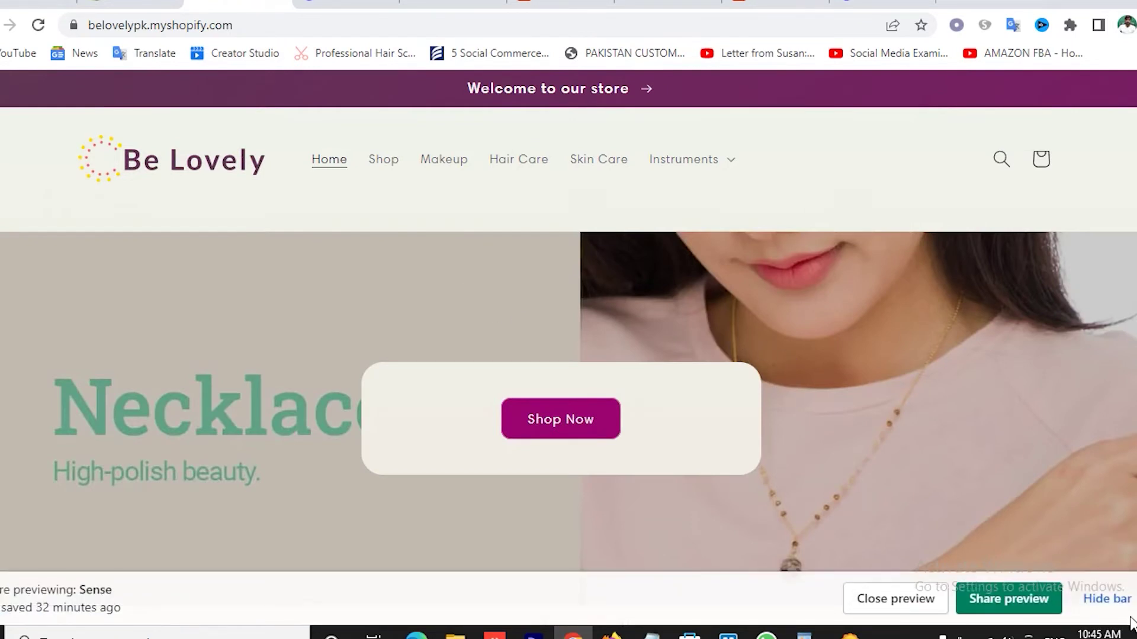
pyautogui.click(1106, 599)
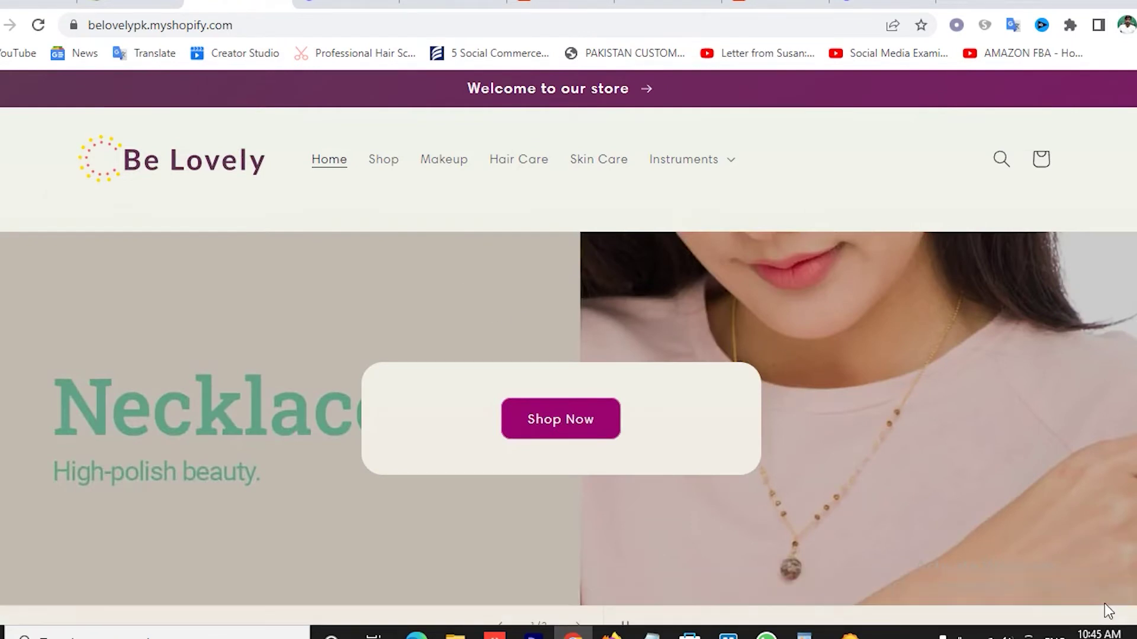
pyautogui.scroll(-7, 852, 494)
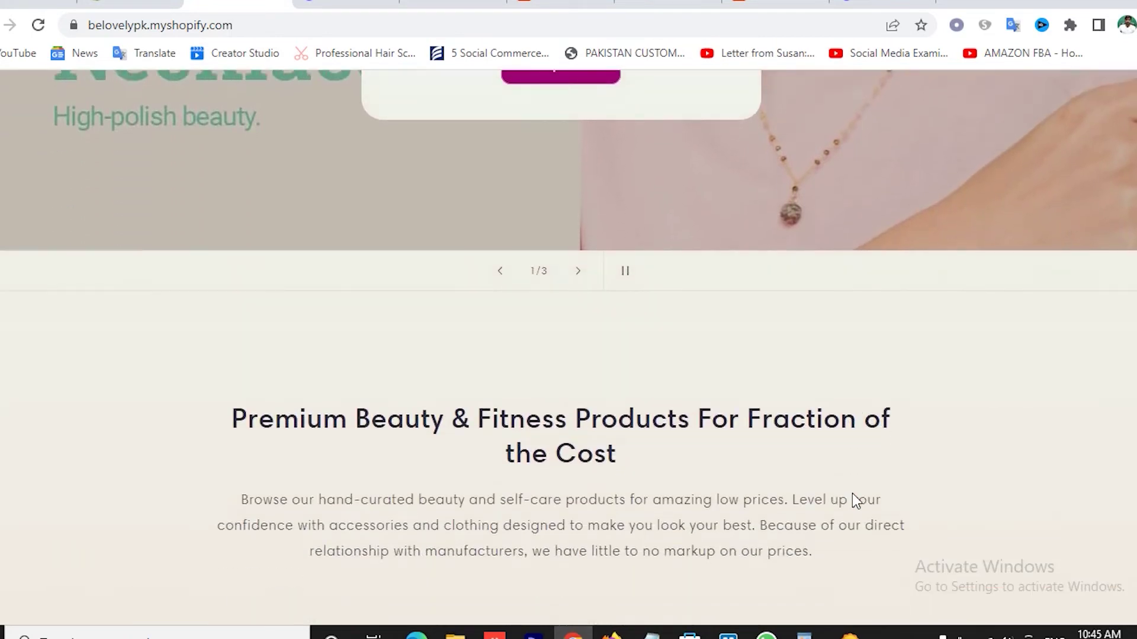
pyautogui.scroll(7, 840, 492)
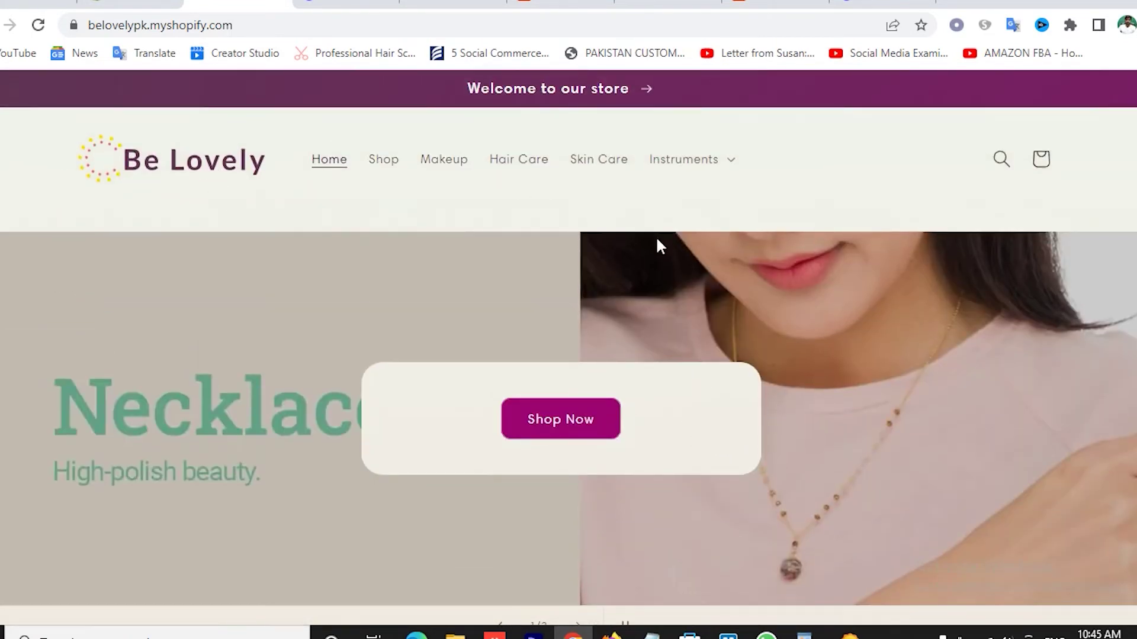
pyautogui.scroll(-7, 659, 245)
pyautogui.scroll(-8, 480, 360)
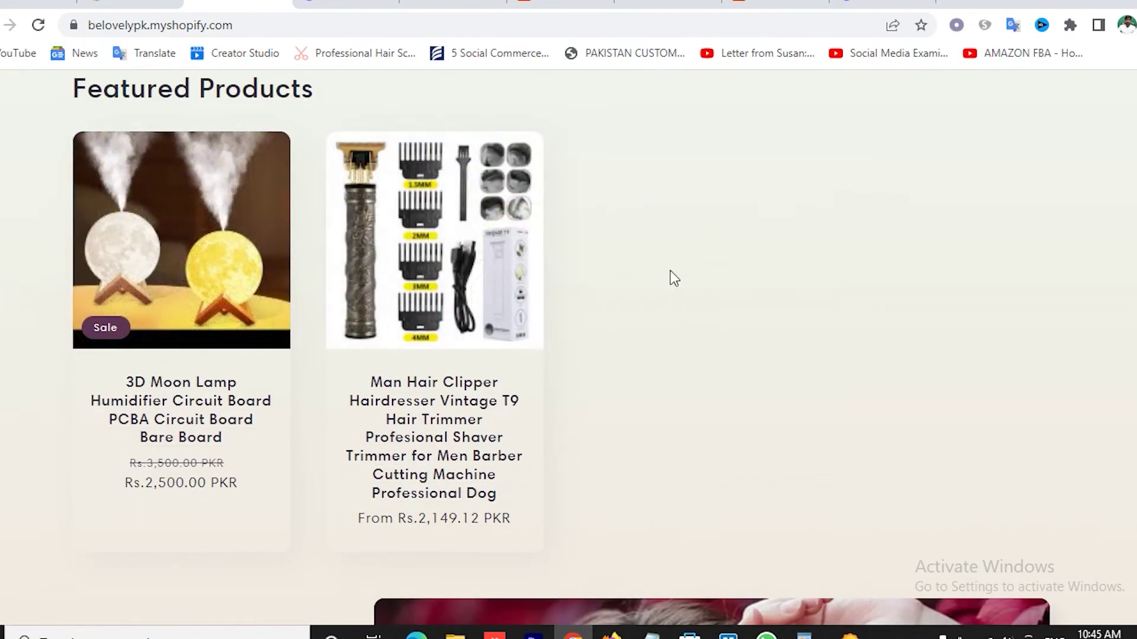
pyautogui.scroll(-9, 903, 330)
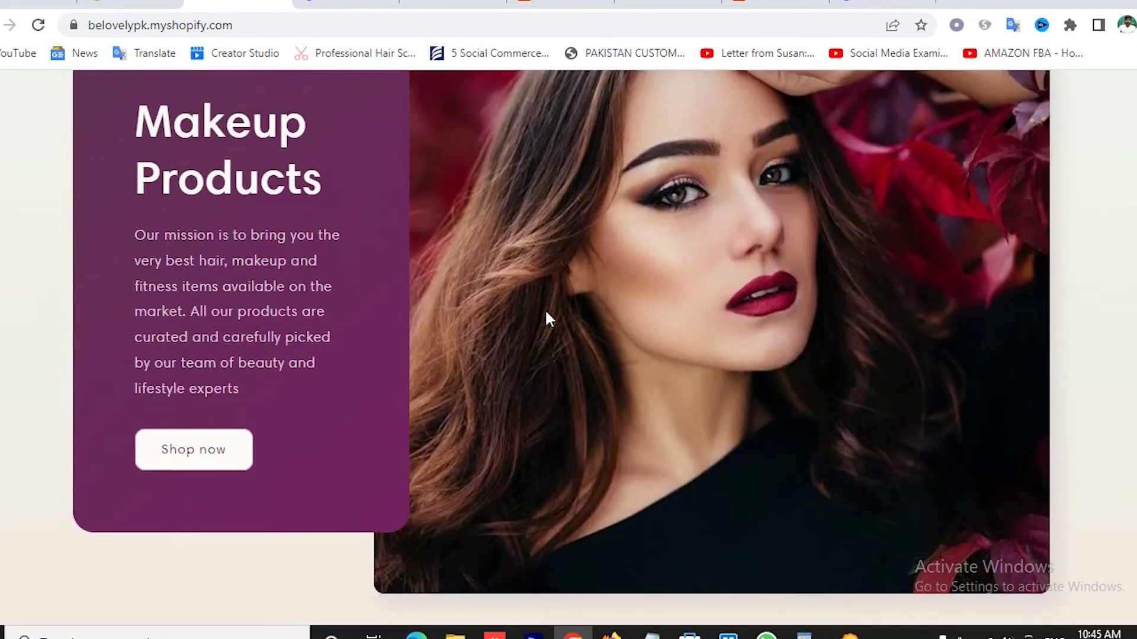
pyautogui.scroll(-9, 545, 318)
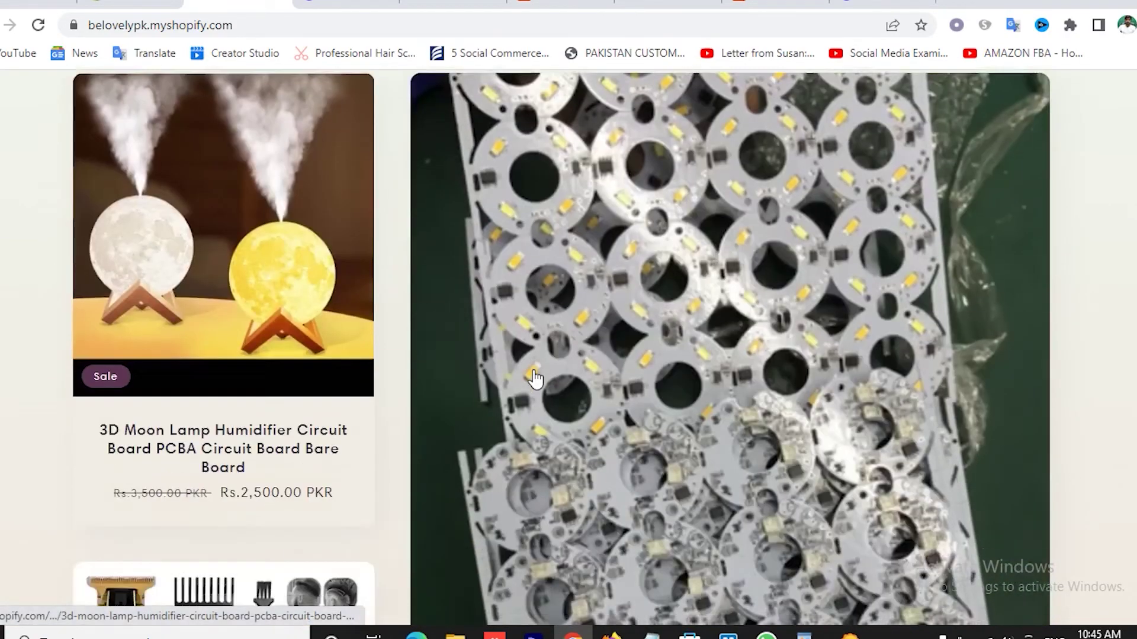
pyautogui.scroll(-15, 534, 379)
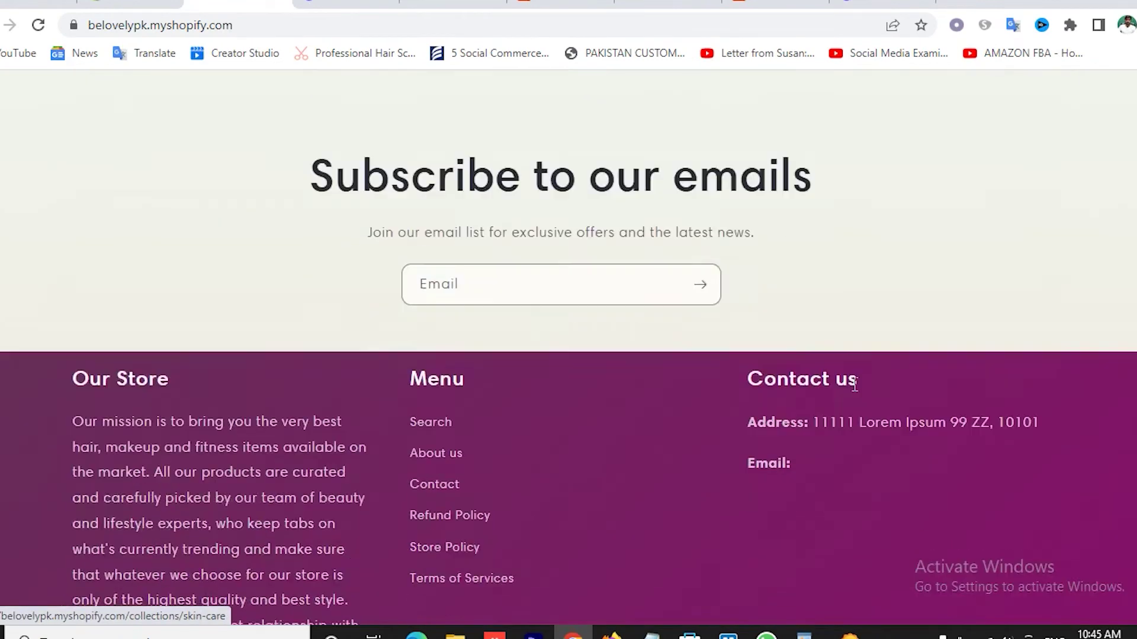
pyautogui.scroll(6, 854, 384)
pyautogui.scroll(-4, 698, 510)
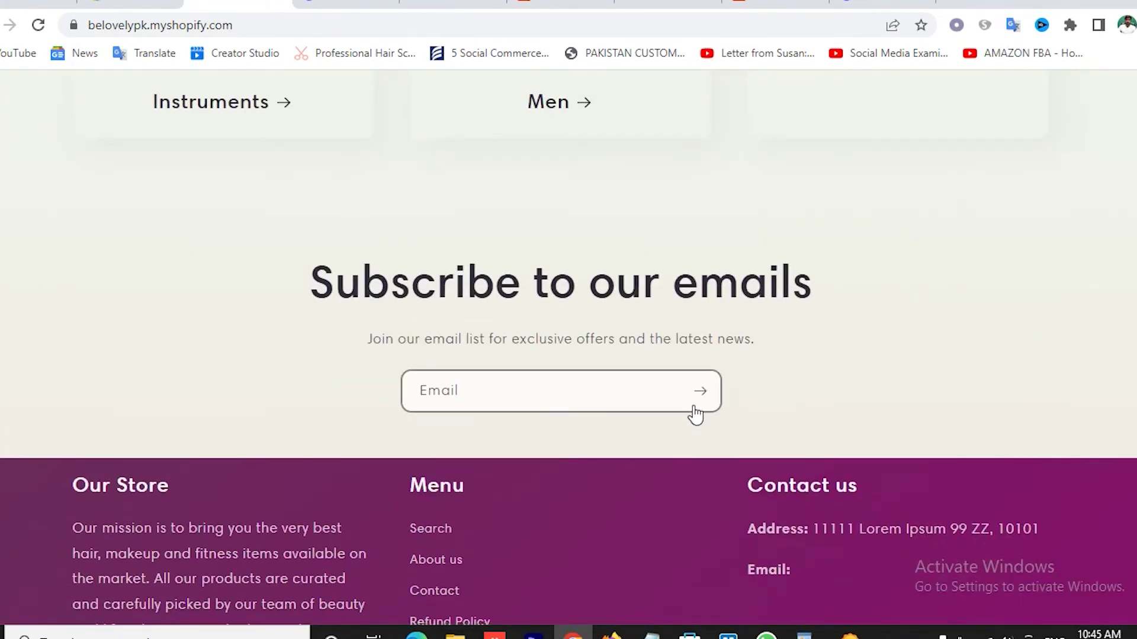
pyautogui.scroll(-5, 695, 414)
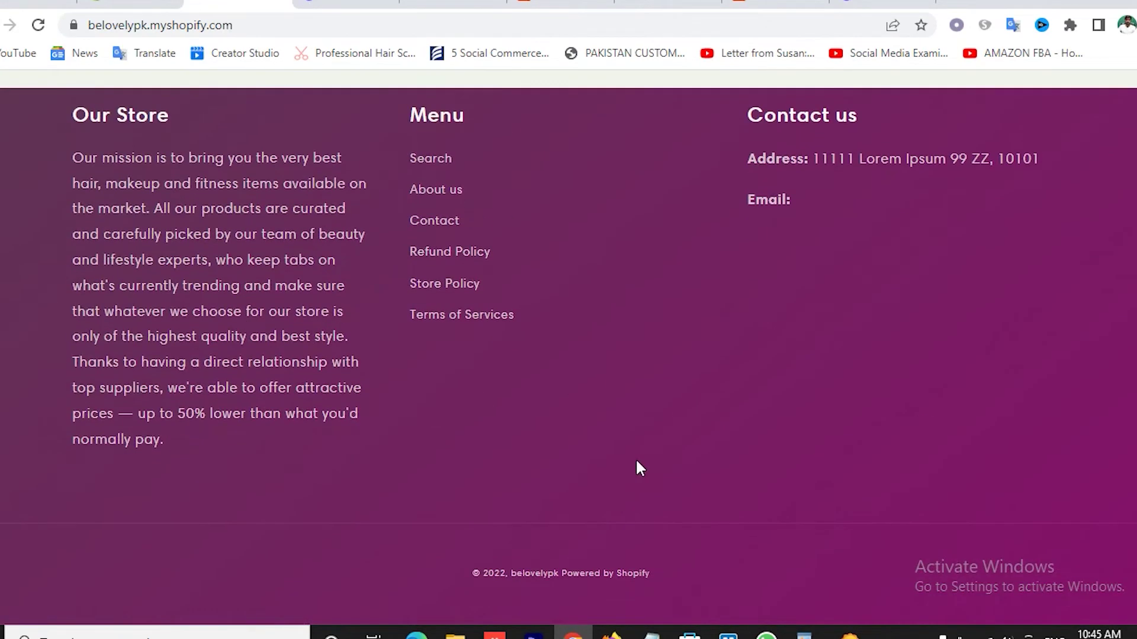
pyautogui.scroll(20, 639, 468)
pyautogui.scroll(15, 638, 468)
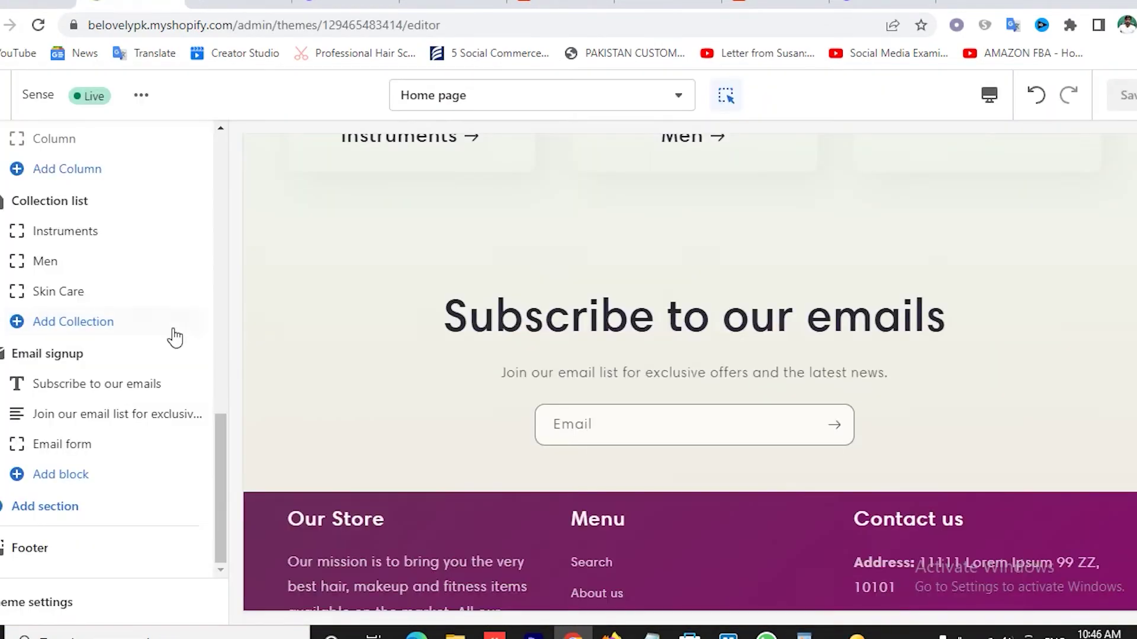
# - Switch the theme editor to the Default product template
pyautogui.scroll(15, 178, 335)
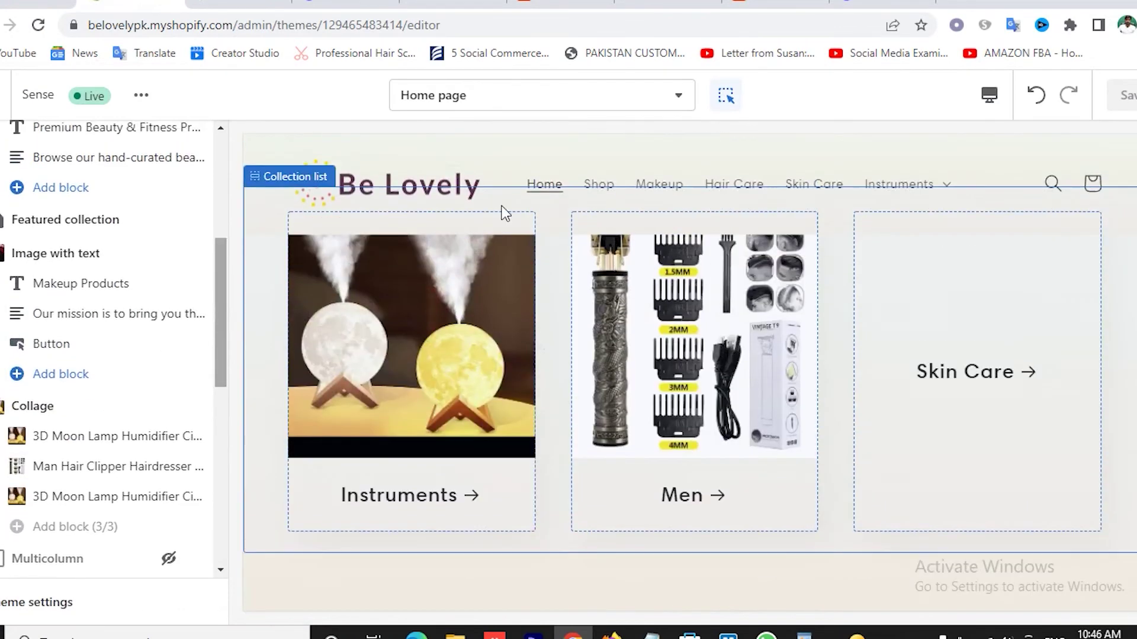
pyautogui.click(448, 108)
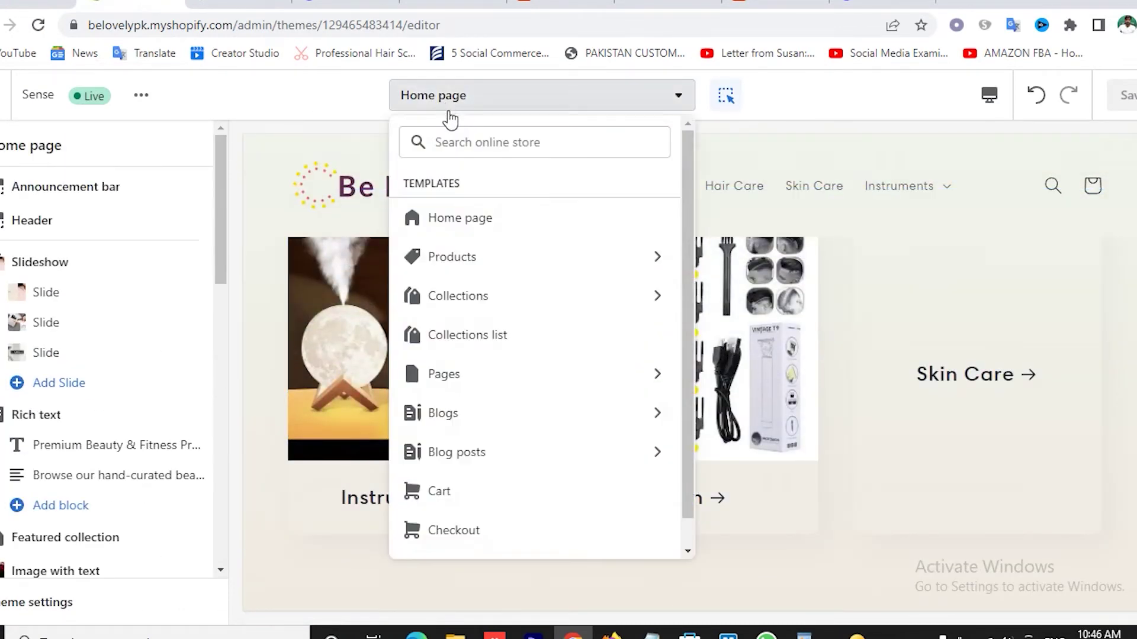
pyautogui.click(457, 260)
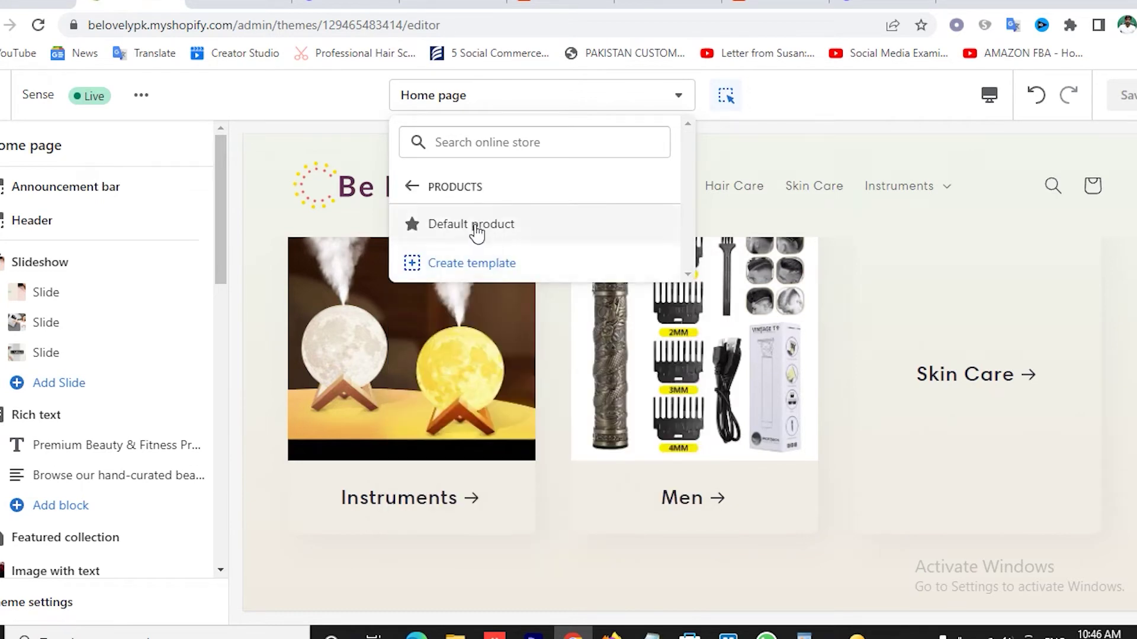
pyautogui.click(476, 229)
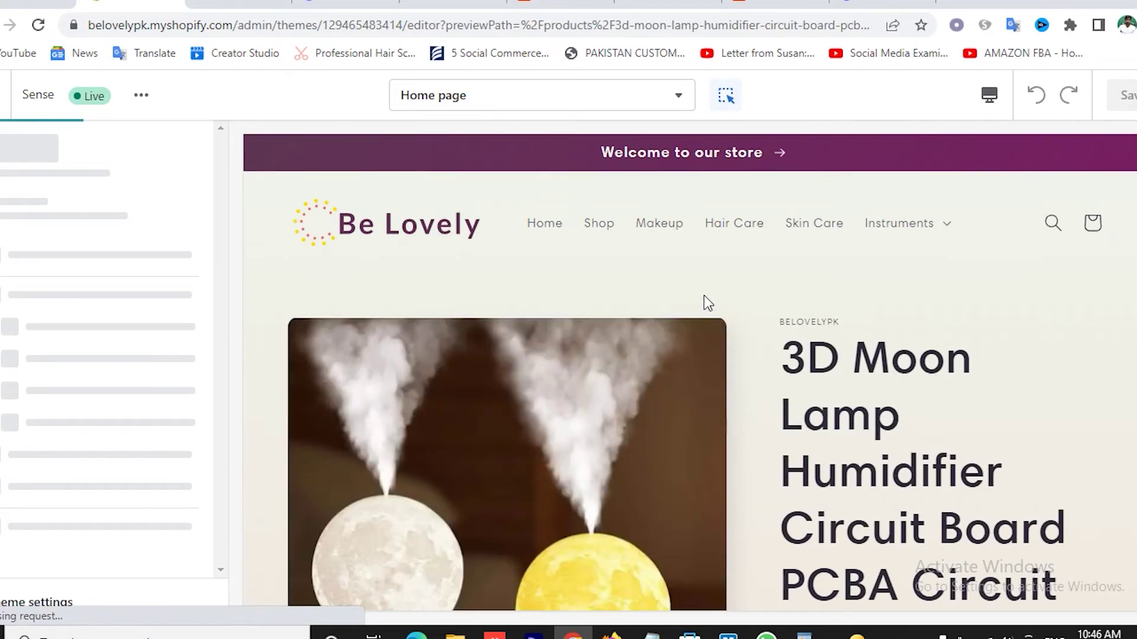
# - Open the 3D Moon Lamp product page on the storefront, then return to the editor
pyautogui.click(237, 4)
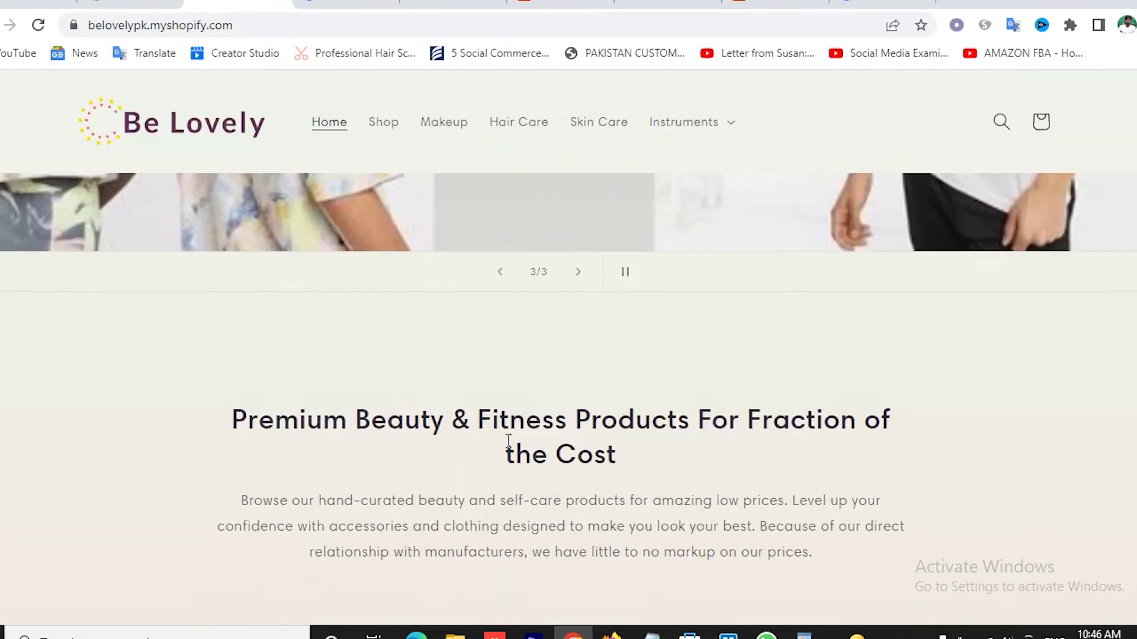
pyautogui.scroll(5, 510, 448)
pyautogui.scroll(-10, 510, 449)
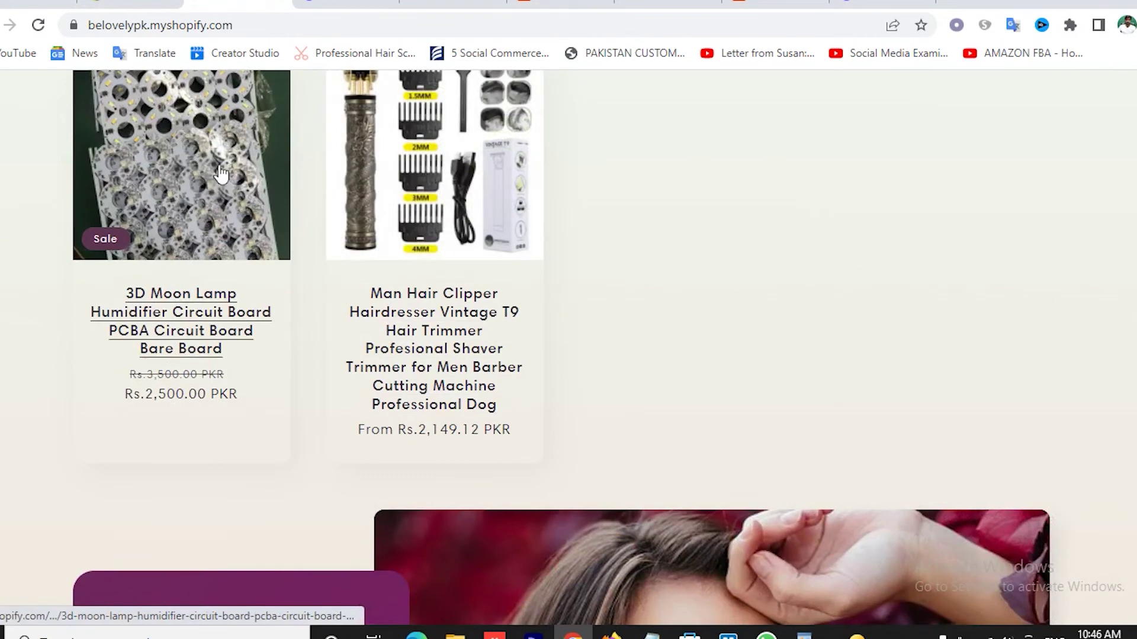
pyautogui.click(209, 165)
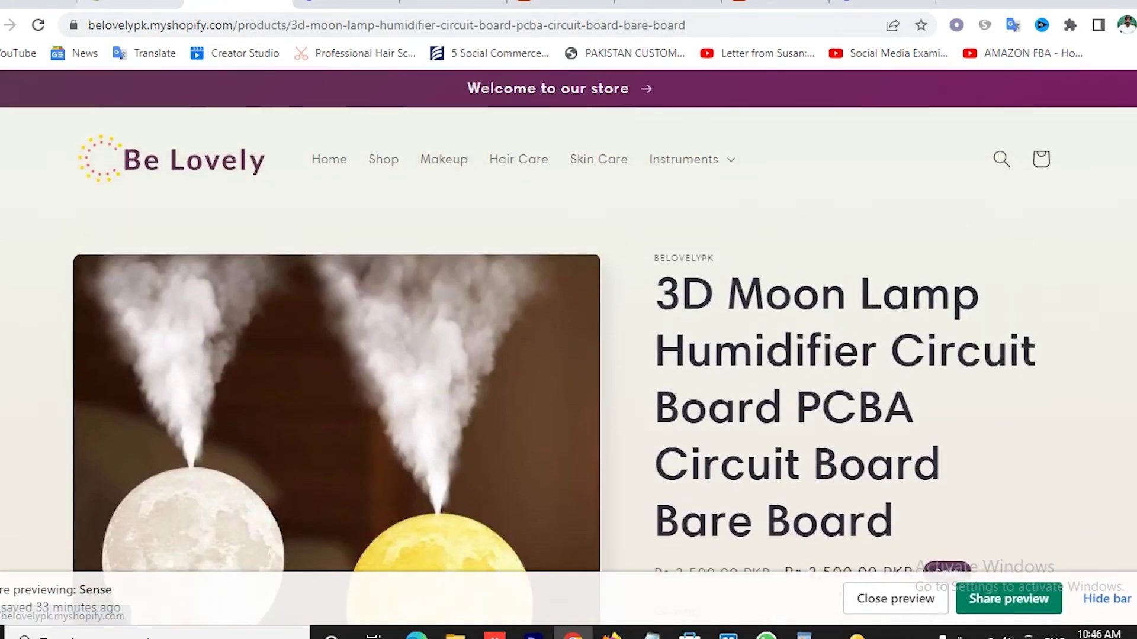
pyautogui.click(133, 4)
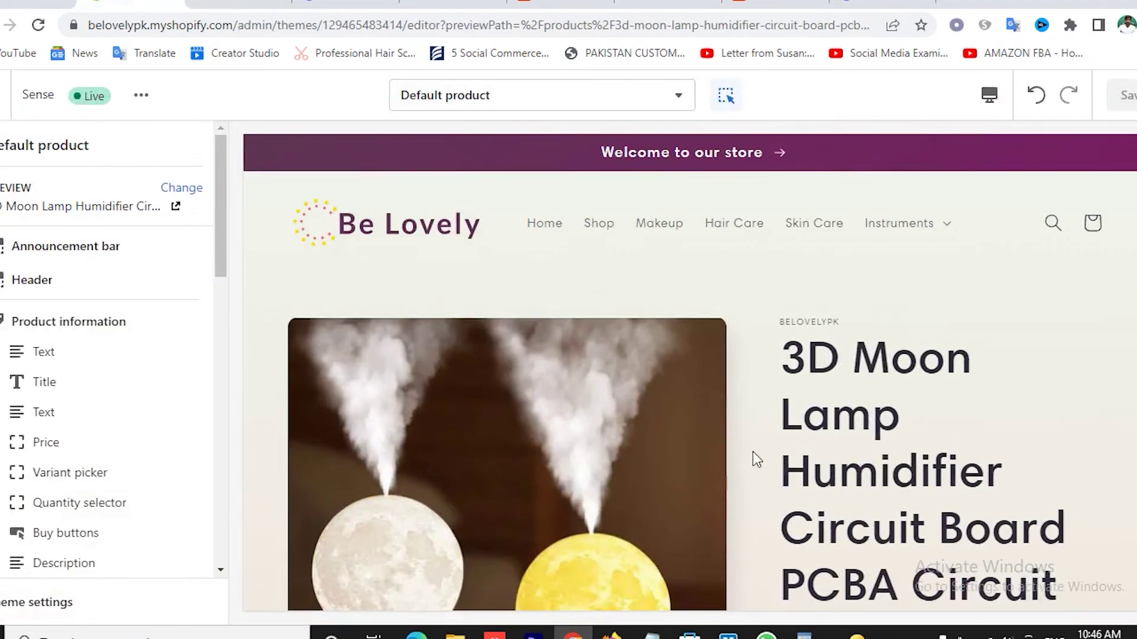
# - Hide the Share, Ingredients, Shipping and Return policy blocks in the product information section
pyautogui.scroll(-7, 932, 416)
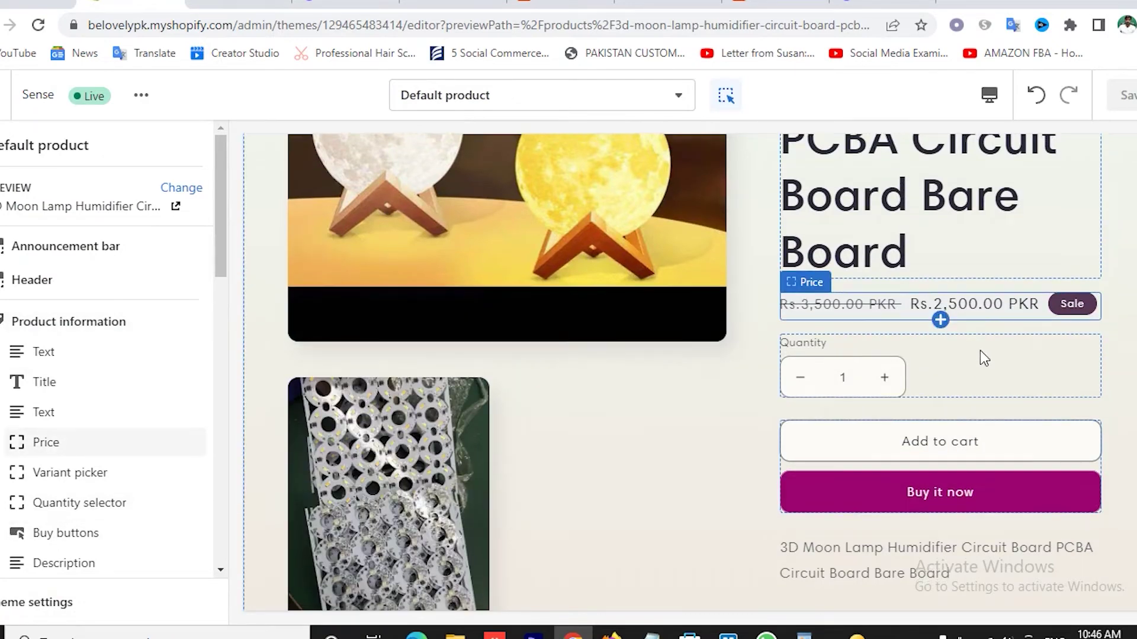
pyautogui.scroll(-5, 943, 361)
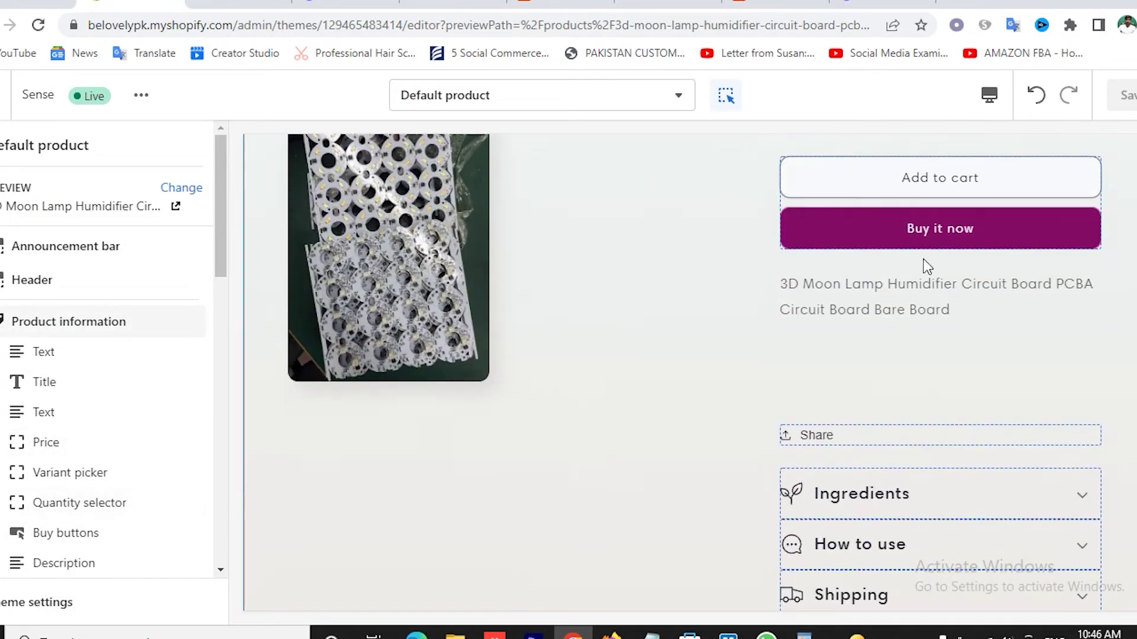
pyautogui.scroll(-3, 892, 304)
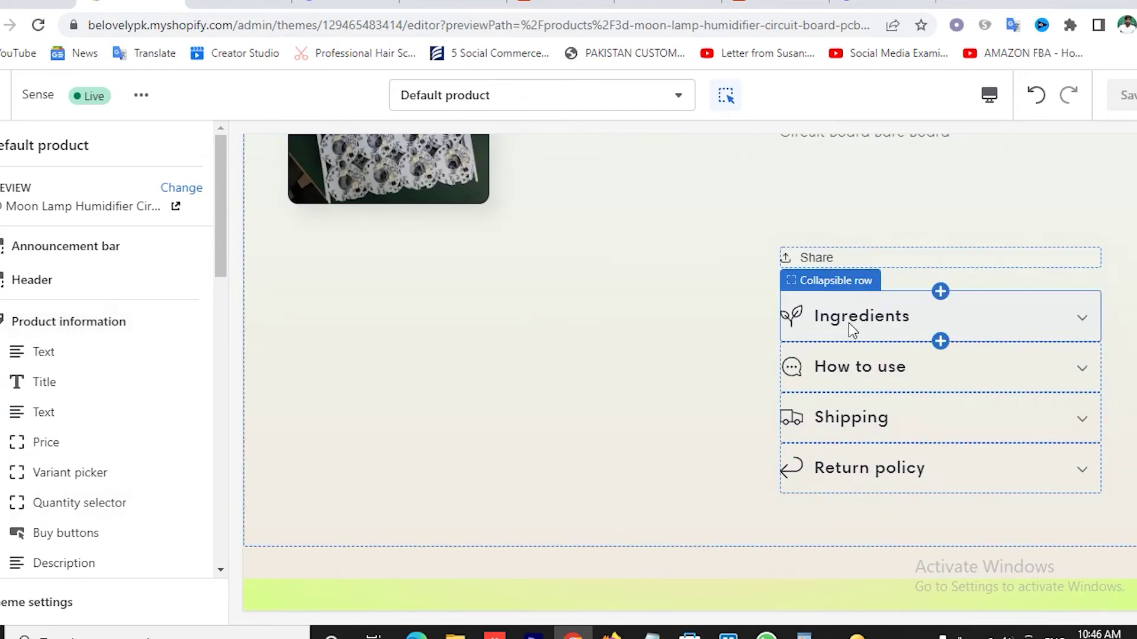
pyautogui.scroll(-3, 86, 444)
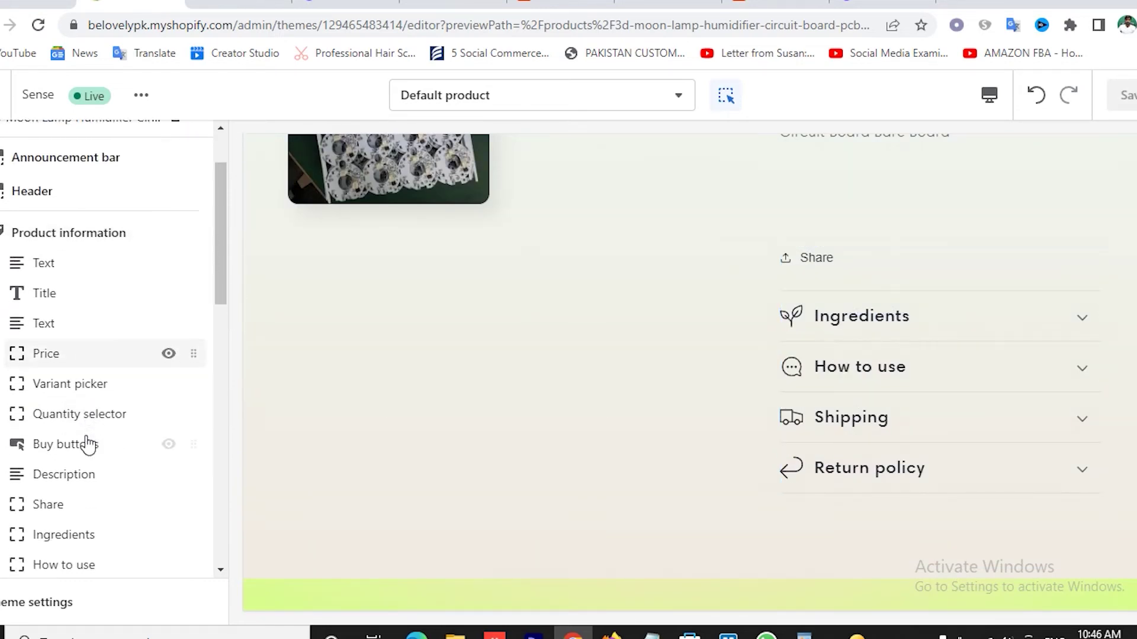
pyautogui.scroll(-3, 88, 445)
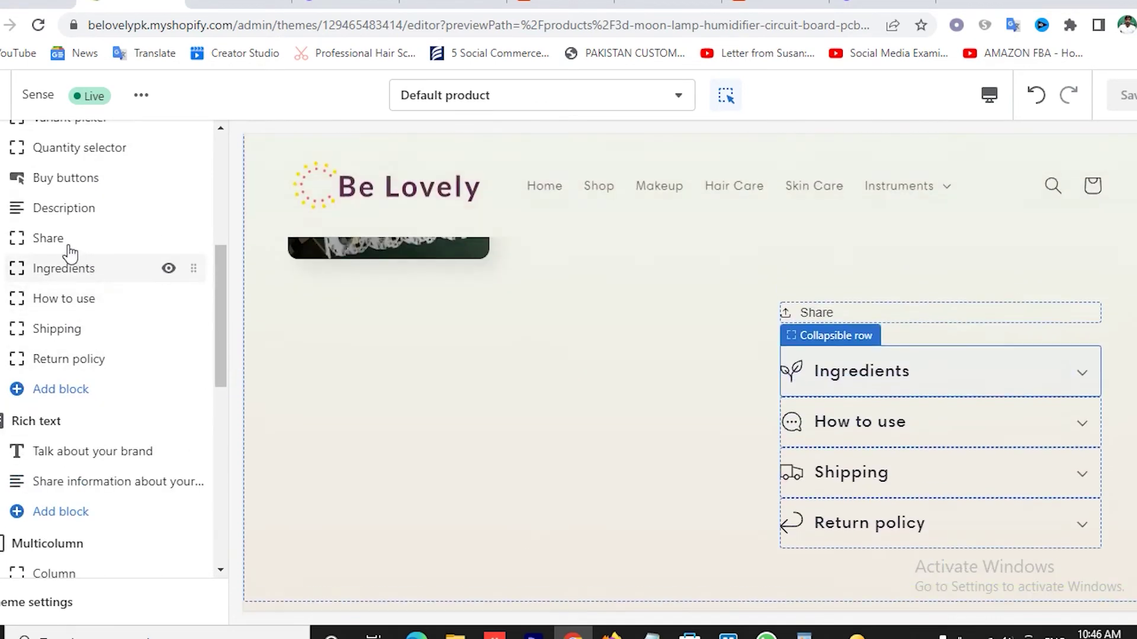
pyautogui.click(169, 239)
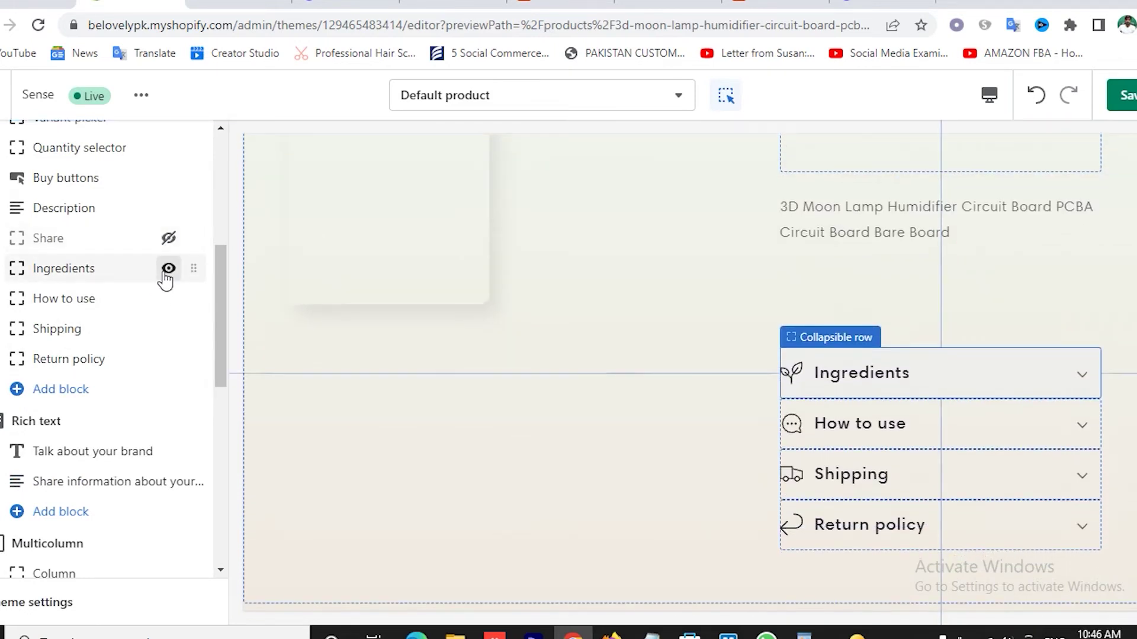
pyautogui.click(168, 269)
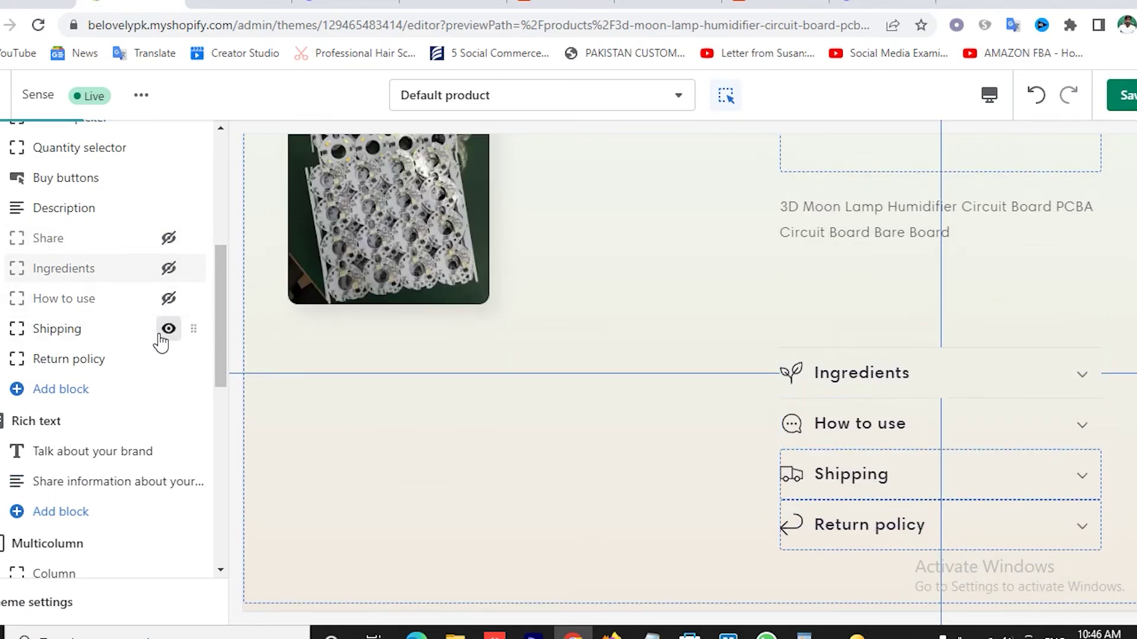
pyautogui.click(167, 330)
pyautogui.click(168, 359)
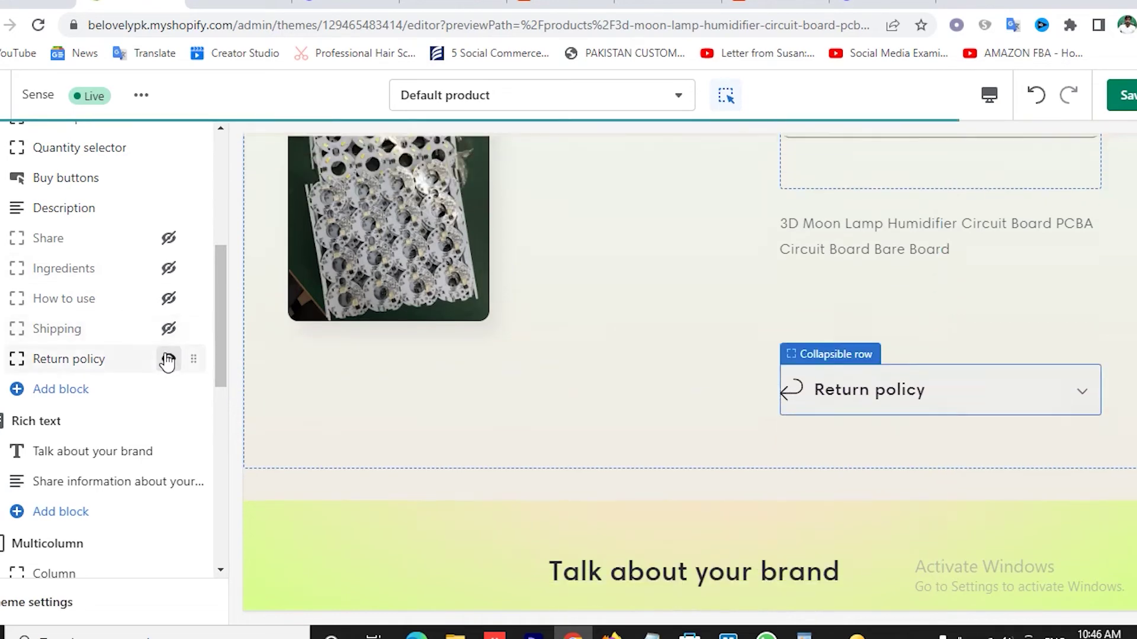
# - Hide the Rich text, Multicolumn, Image with text and Video sections
pyautogui.scroll(-2, 152, 398)
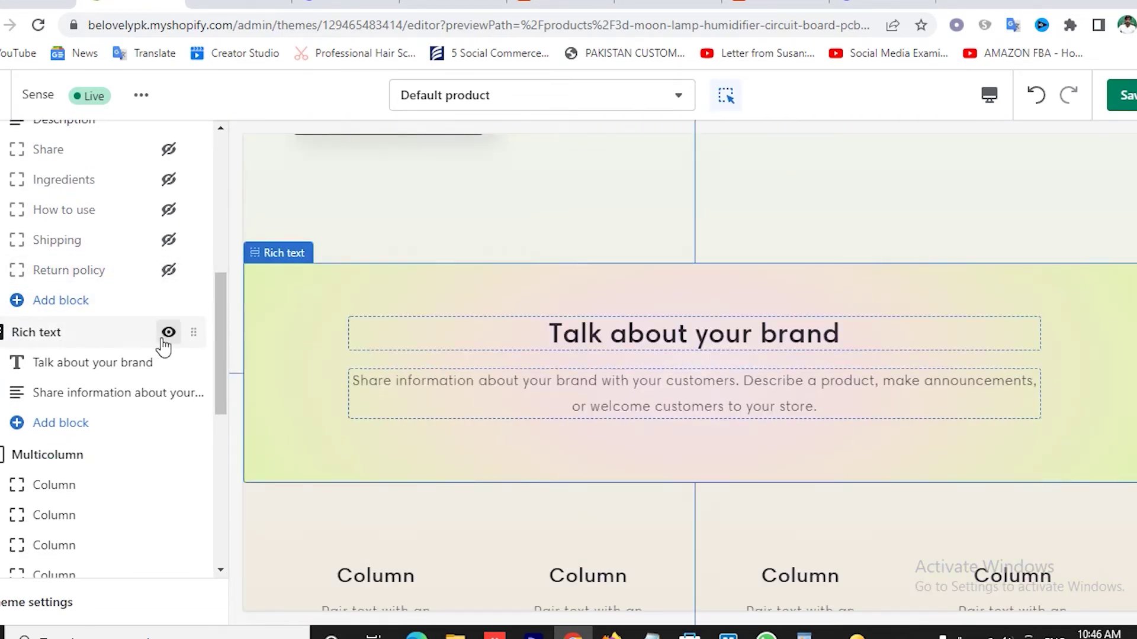
pyautogui.click(166, 335)
pyautogui.scroll(-2, 166, 396)
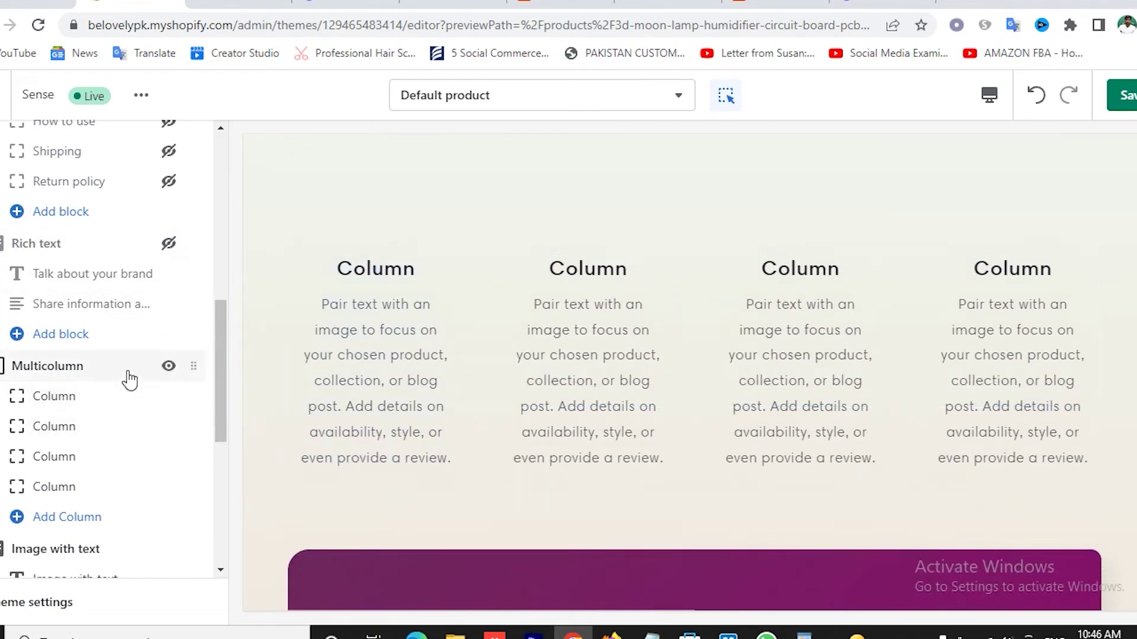
pyautogui.click(168, 365)
pyautogui.scroll(-2, 181, 418)
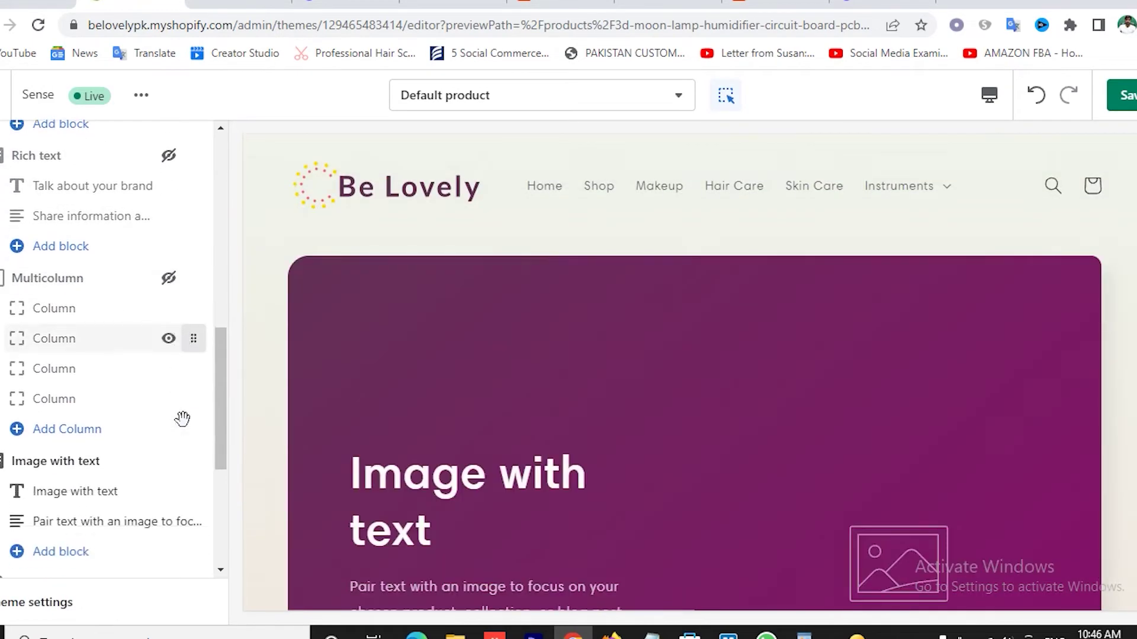
pyautogui.scroll(-2, 182, 419)
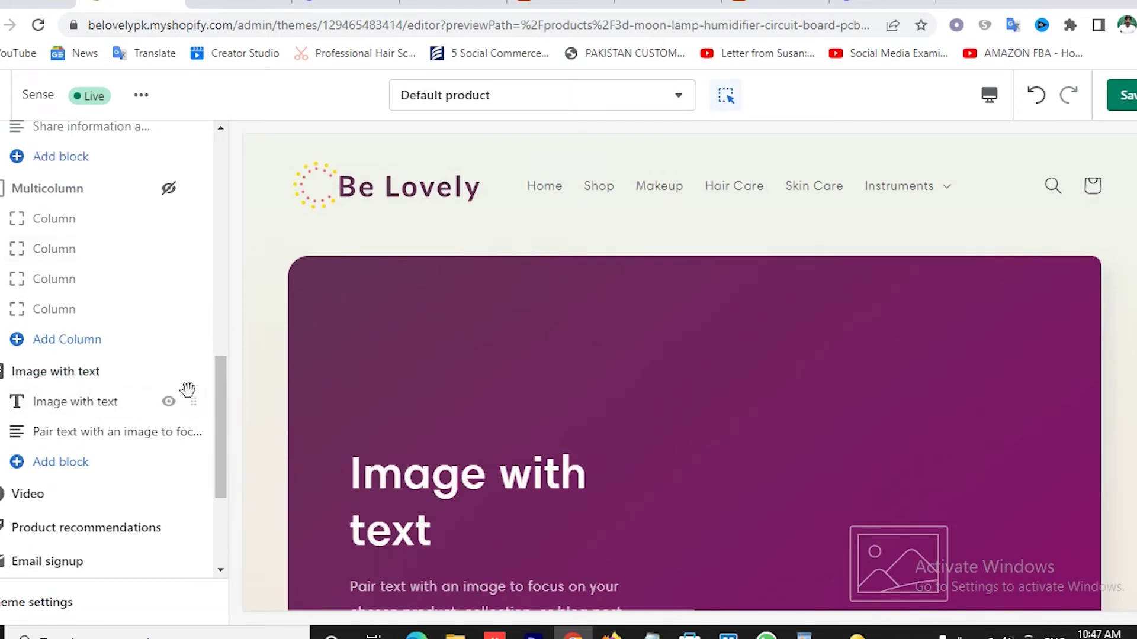
pyautogui.click(169, 372)
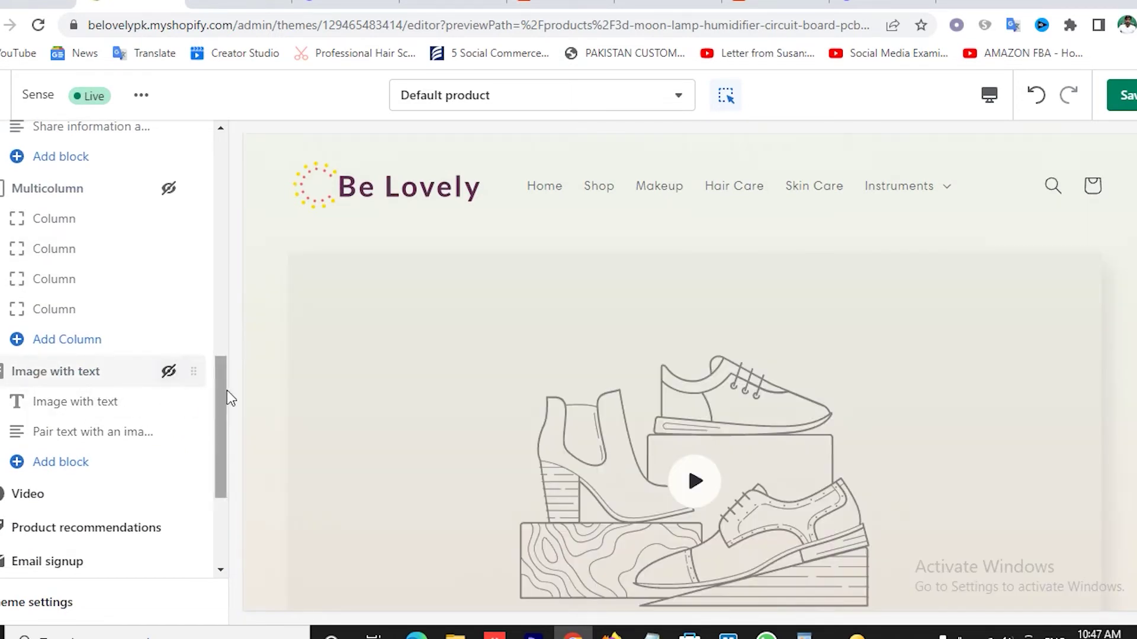
pyautogui.scroll(-2, 118, 474)
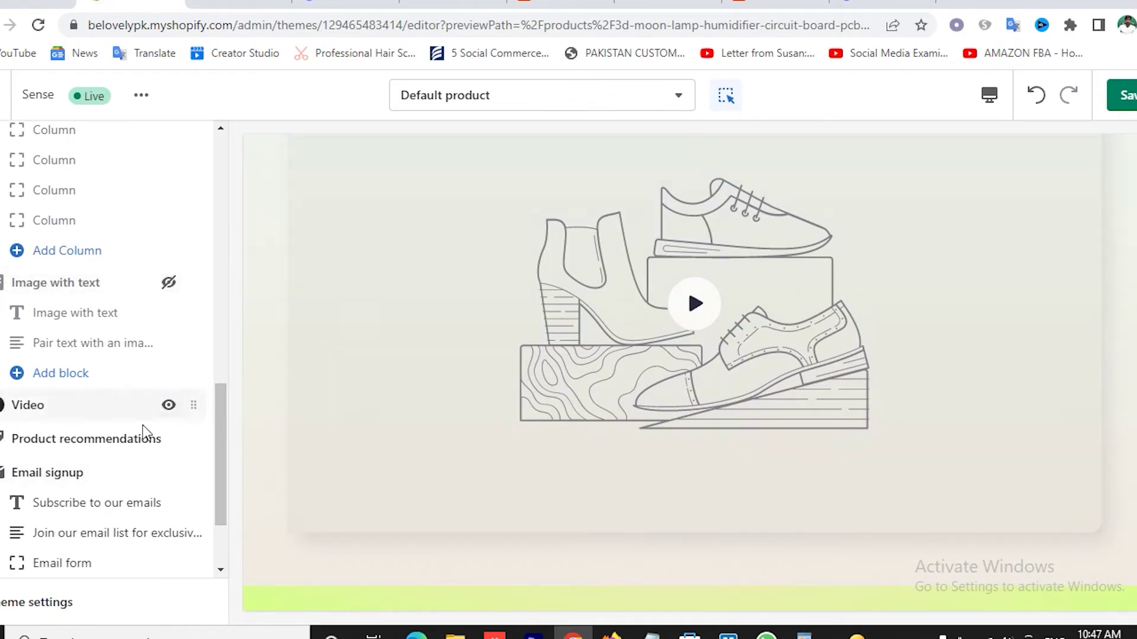
pyautogui.click(168, 405)
# - Hide the Email signup section and scroll the preview to check the footer
pyautogui.scroll(-5, 719, 445)
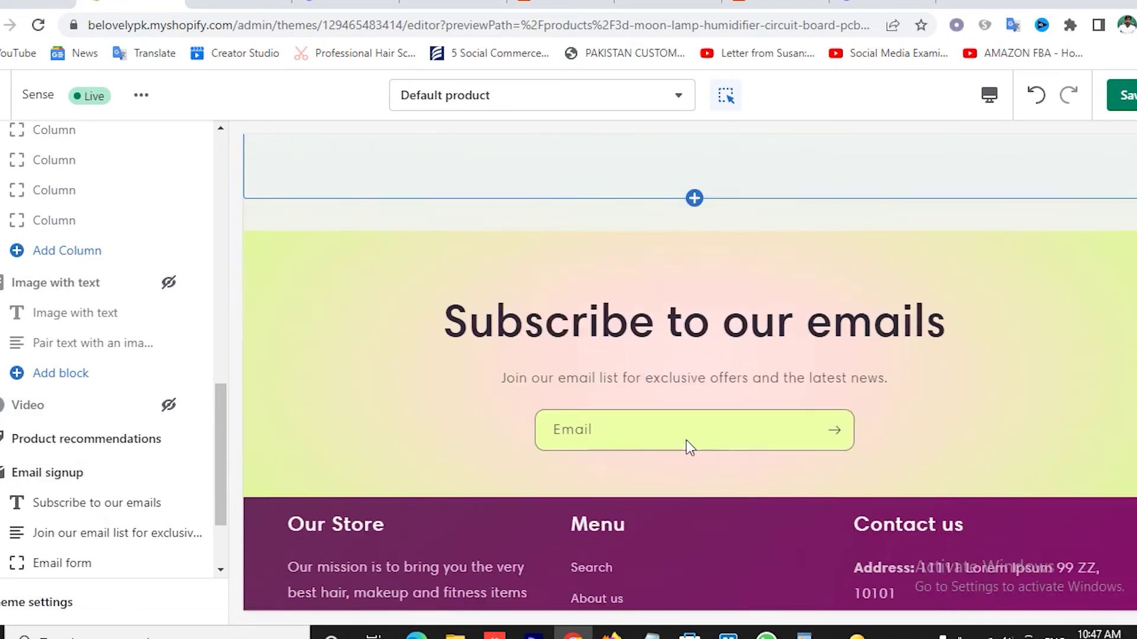
pyautogui.scroll(-1, 136, 482)
pyautogui.scroll(-1, 127, 476)
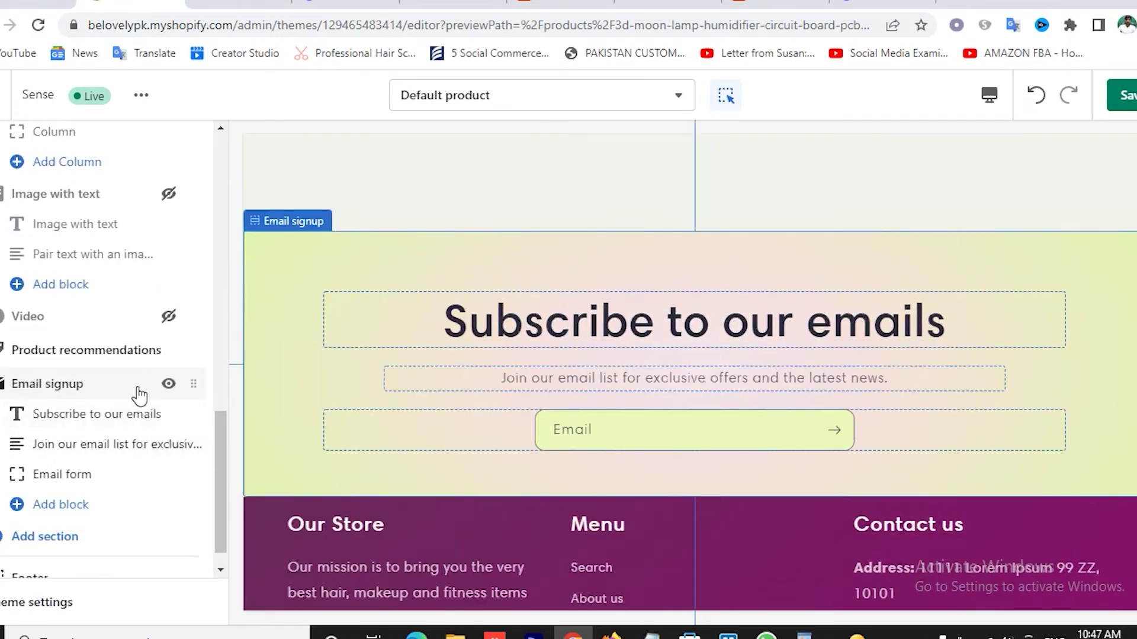
pyautogui.click(168, 385)
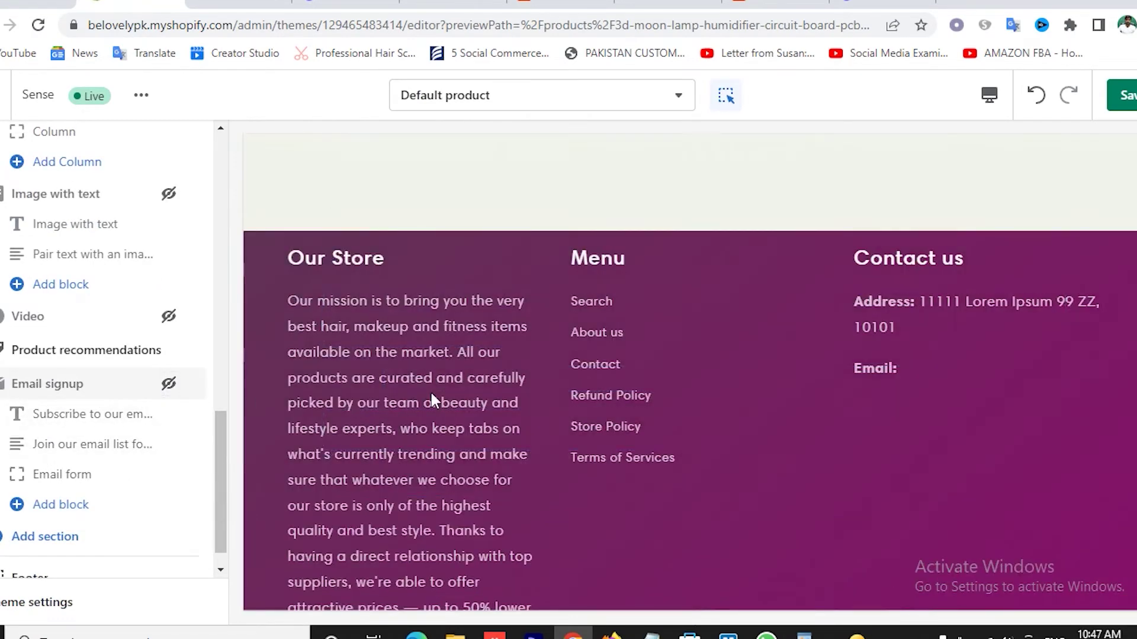
pyautogui.scroll(6, 431, 394)
pyautogui.scroll(-1, 59, 468)
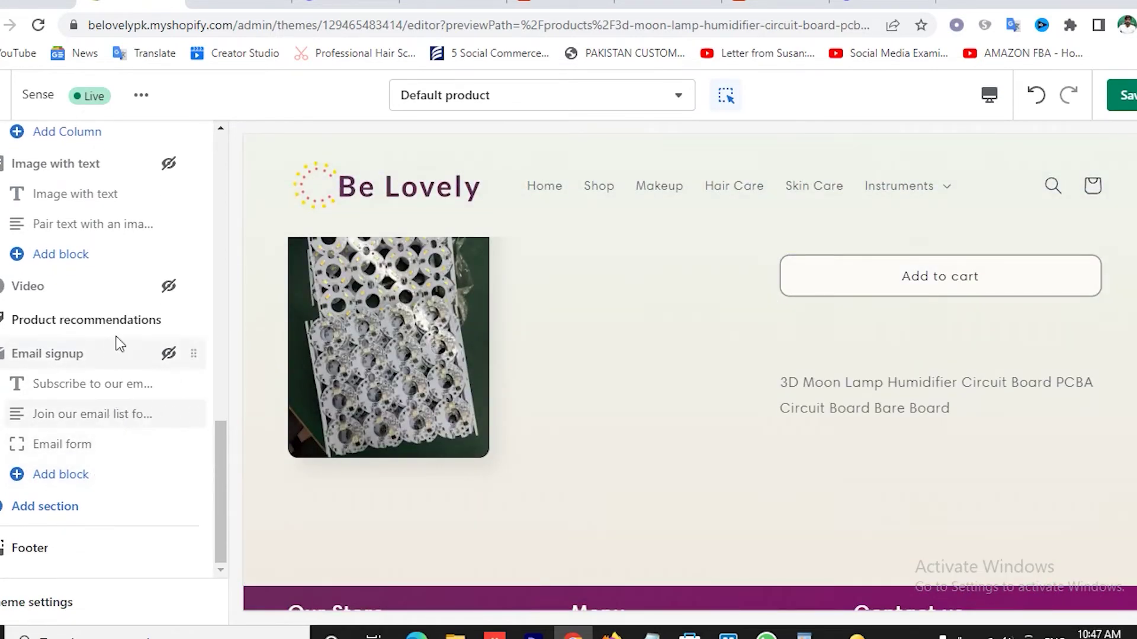
pyautogui.scroll(5, 551, 356)
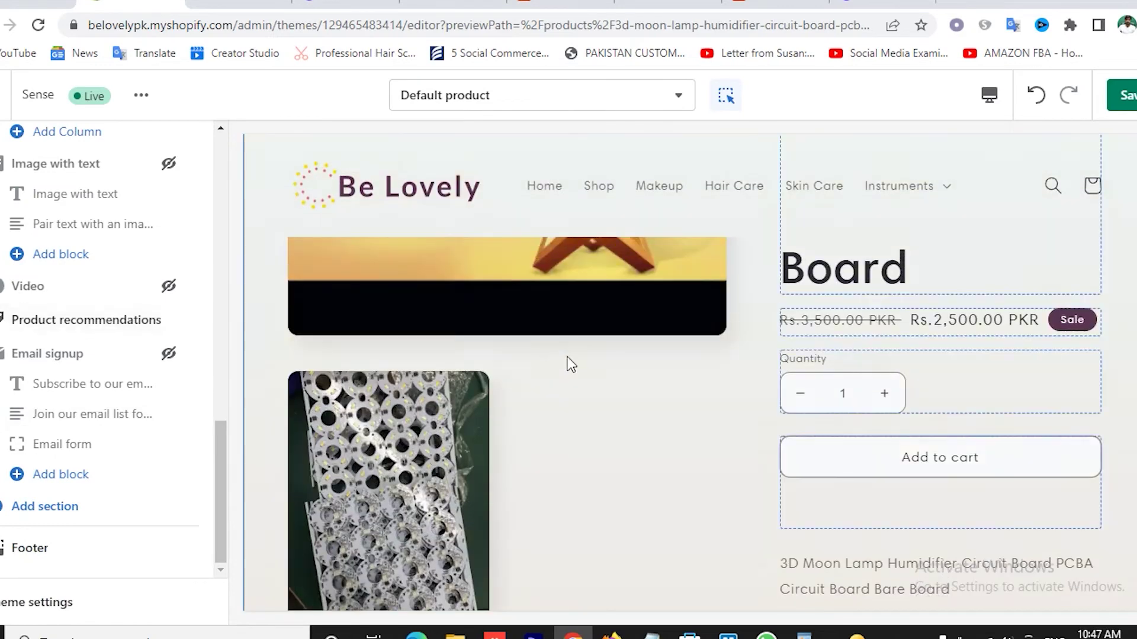
pyautogui.scroll(4, 663, 453)
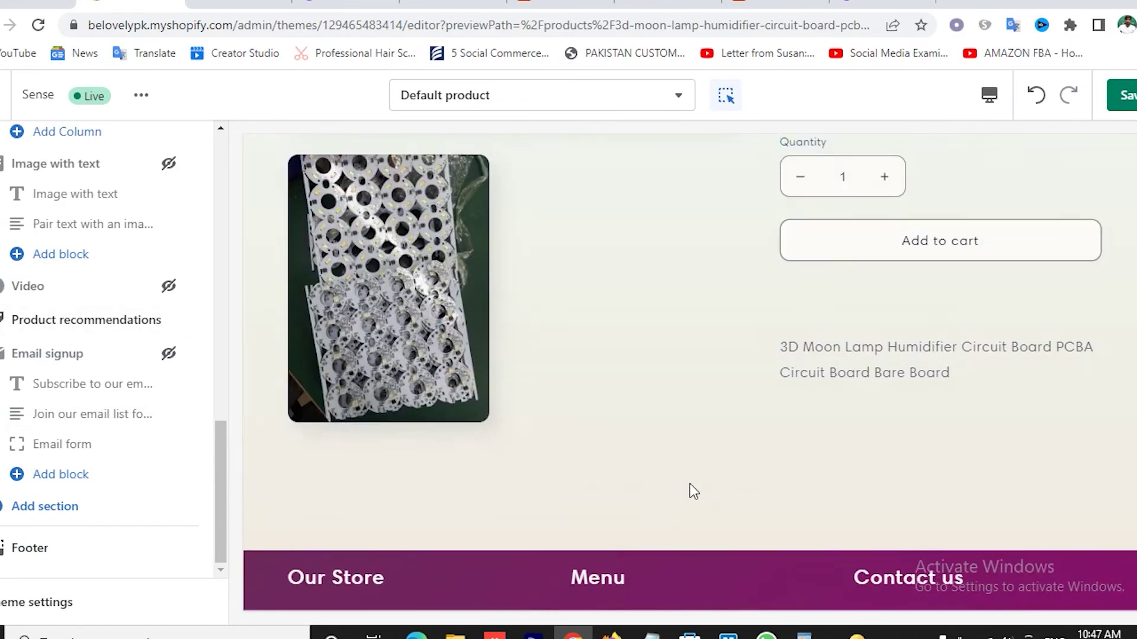
pyautogui.scroll(-3, 637, 517)
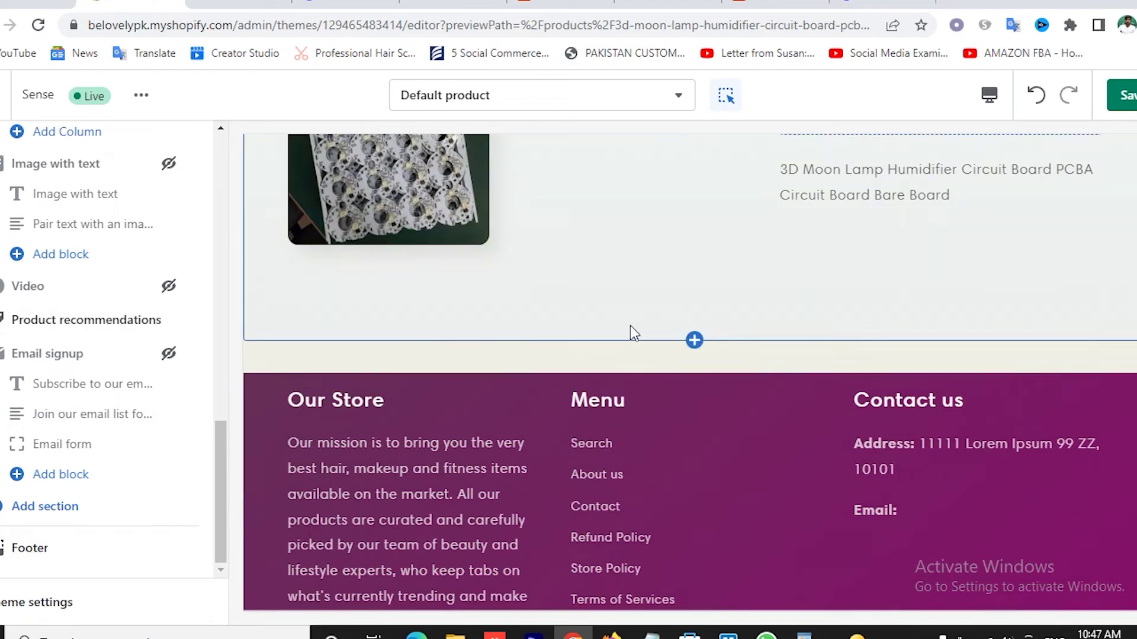
pyautogui.scroll(10, 528, 333)
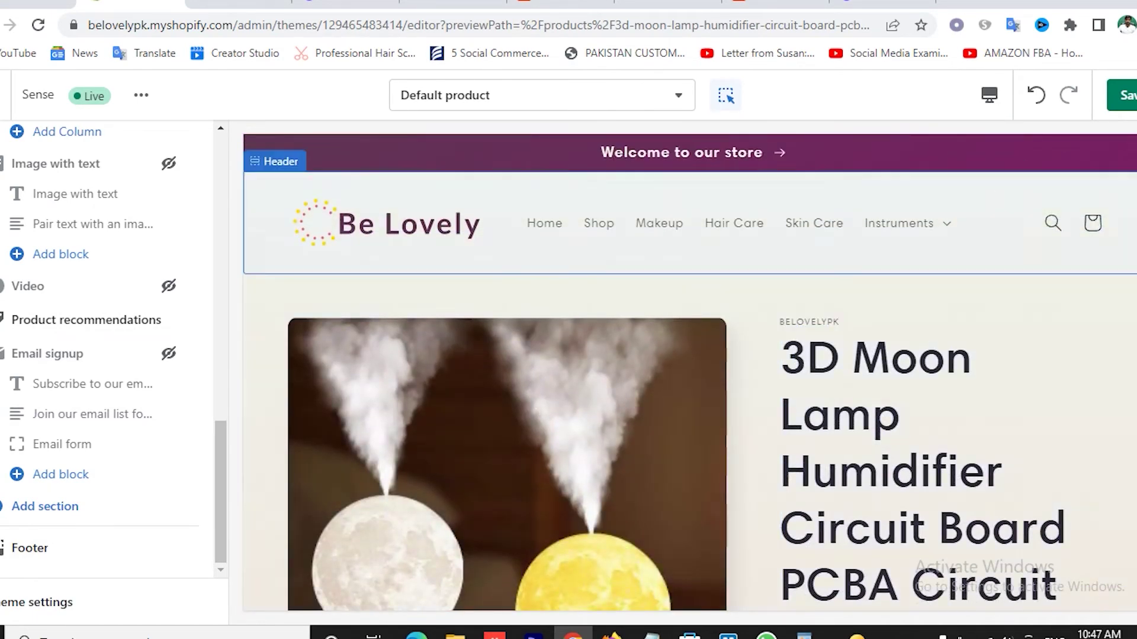
# - Save the template, then unhide Email signup with a Background 1 colour scheme and save again
pyautogui.click(1127, 98)
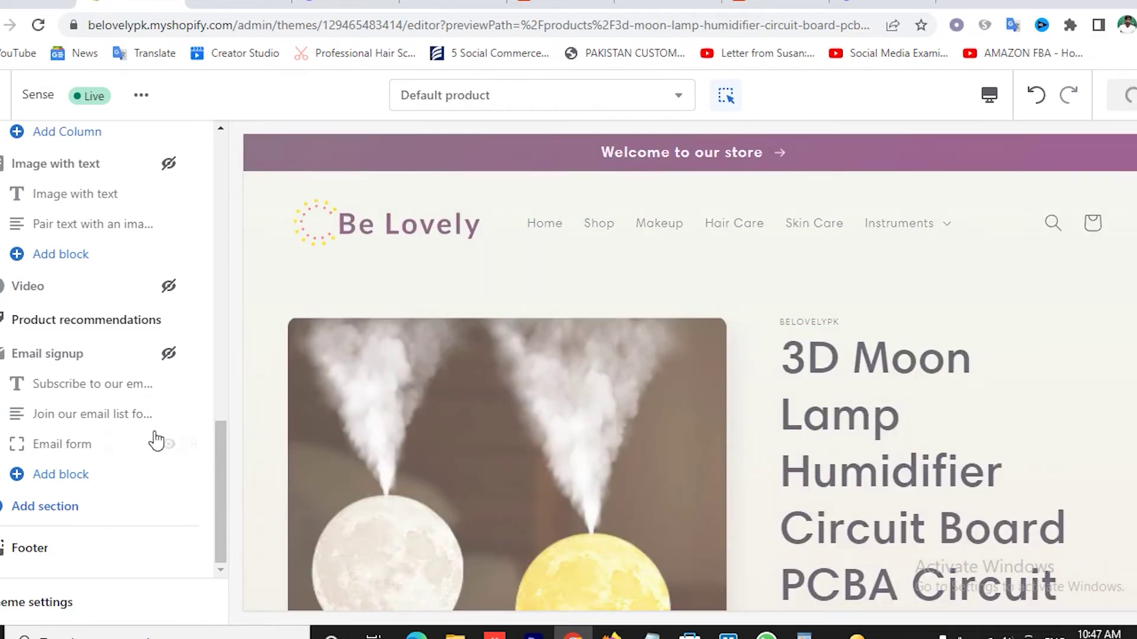
pyautogui.click(168, 354)
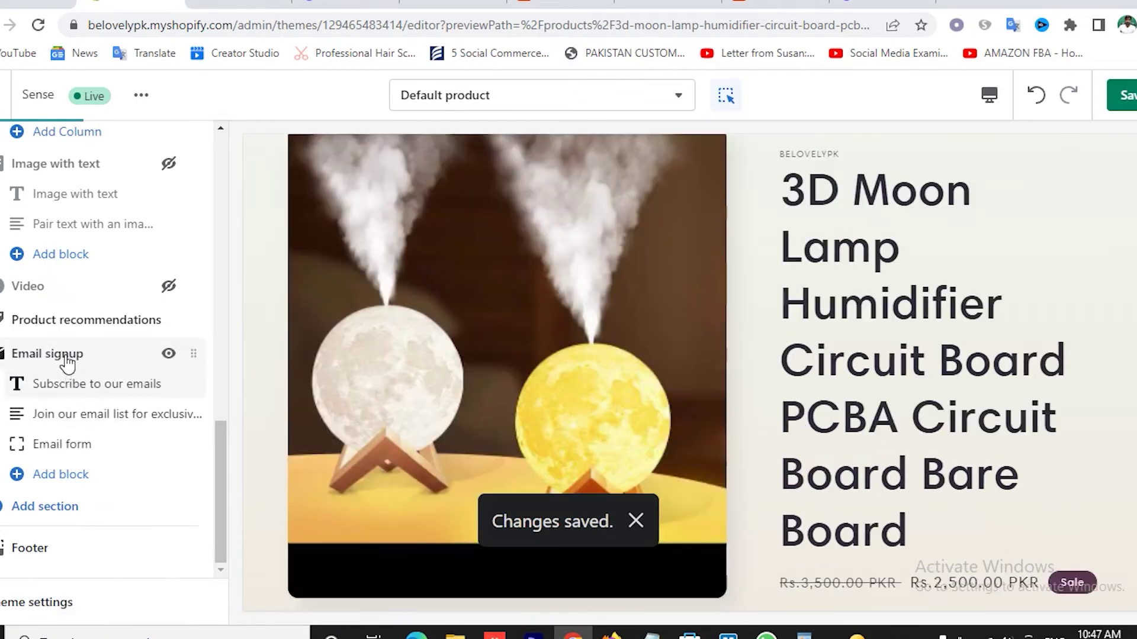
pyautogui.click(67, 354)
pyautogui.click(91, 227)
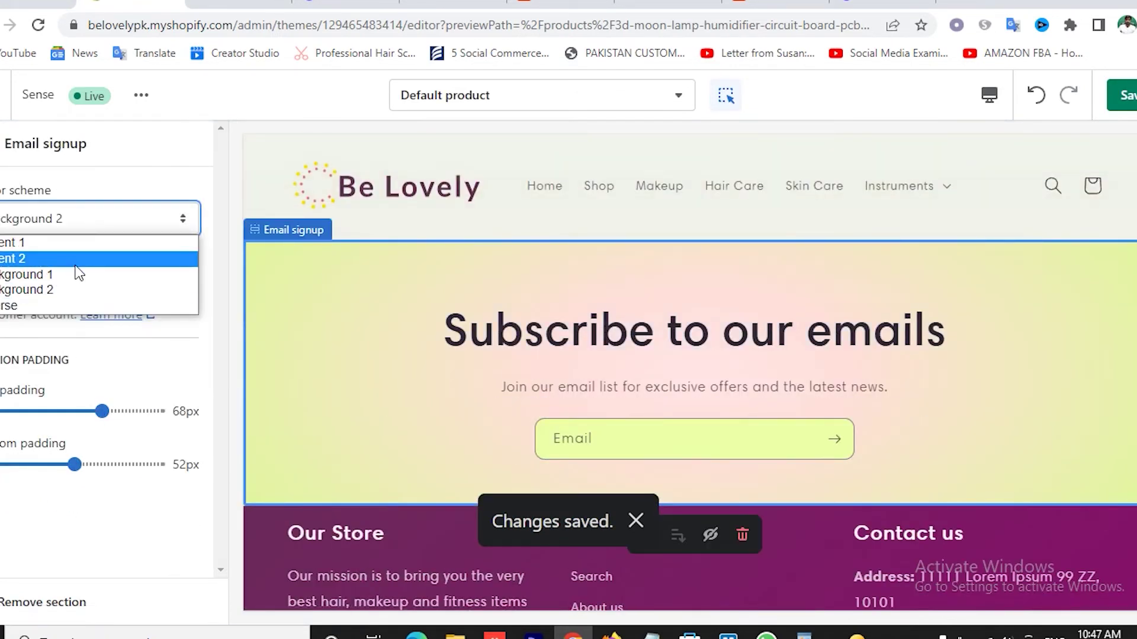
pyautogui.click(72, 276)
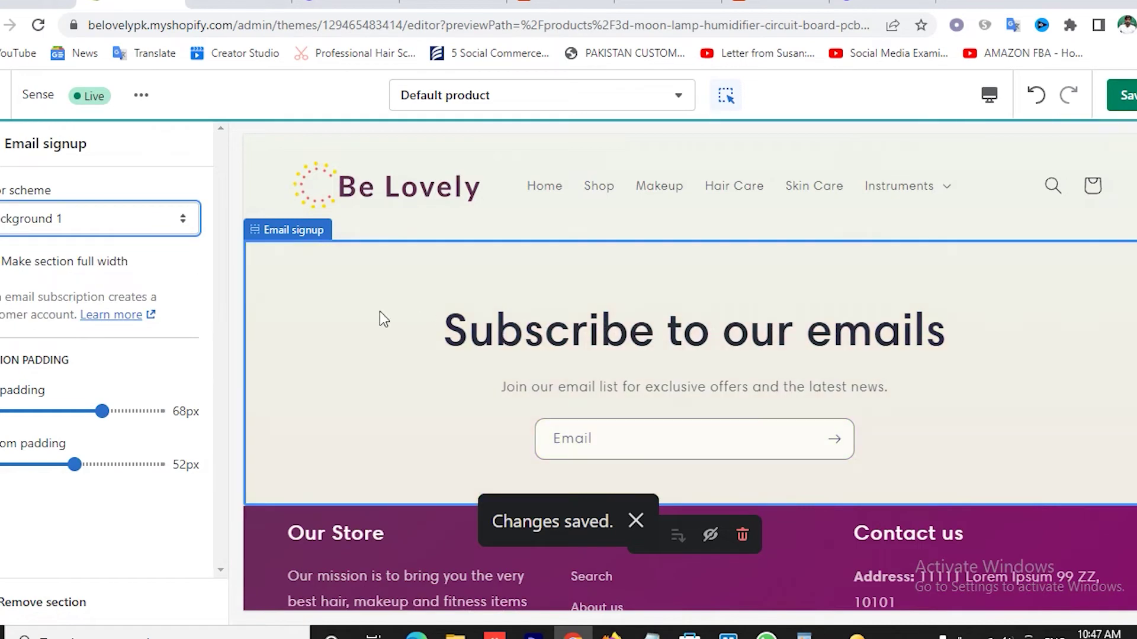
pyautogui.click(1122, 95)
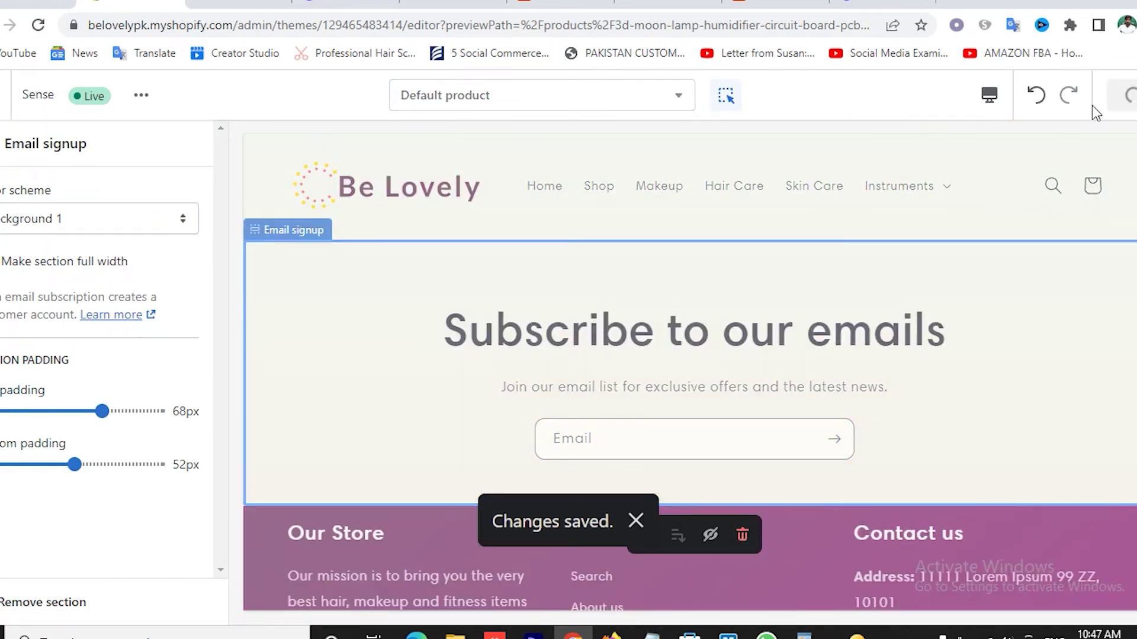
pyautogui.click(655, 343)
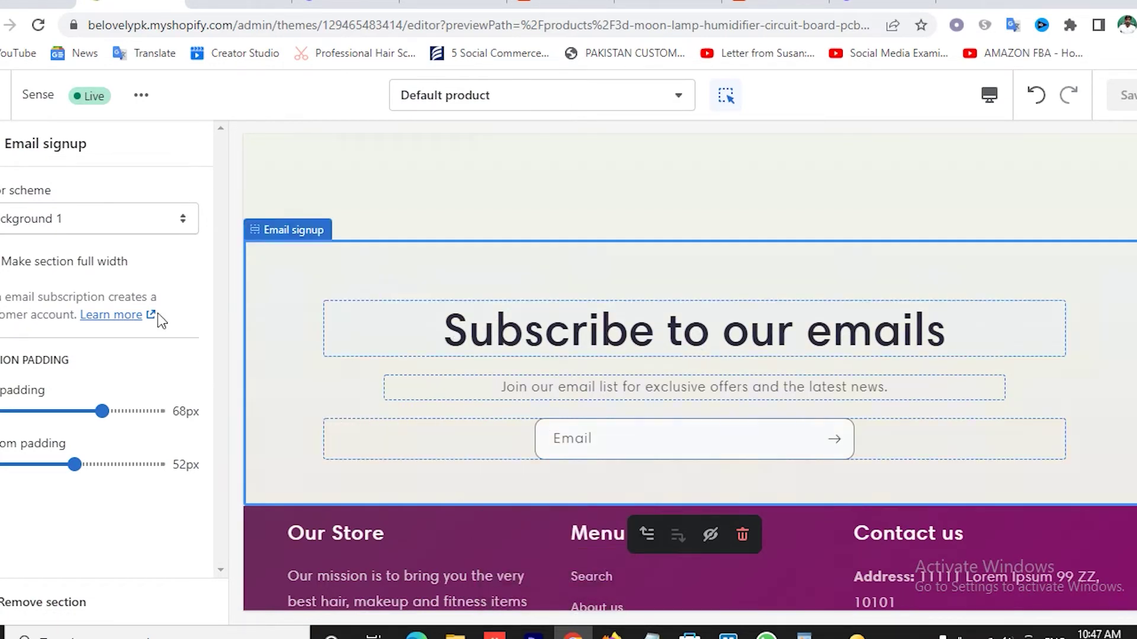
pyautogui.press('Escape')
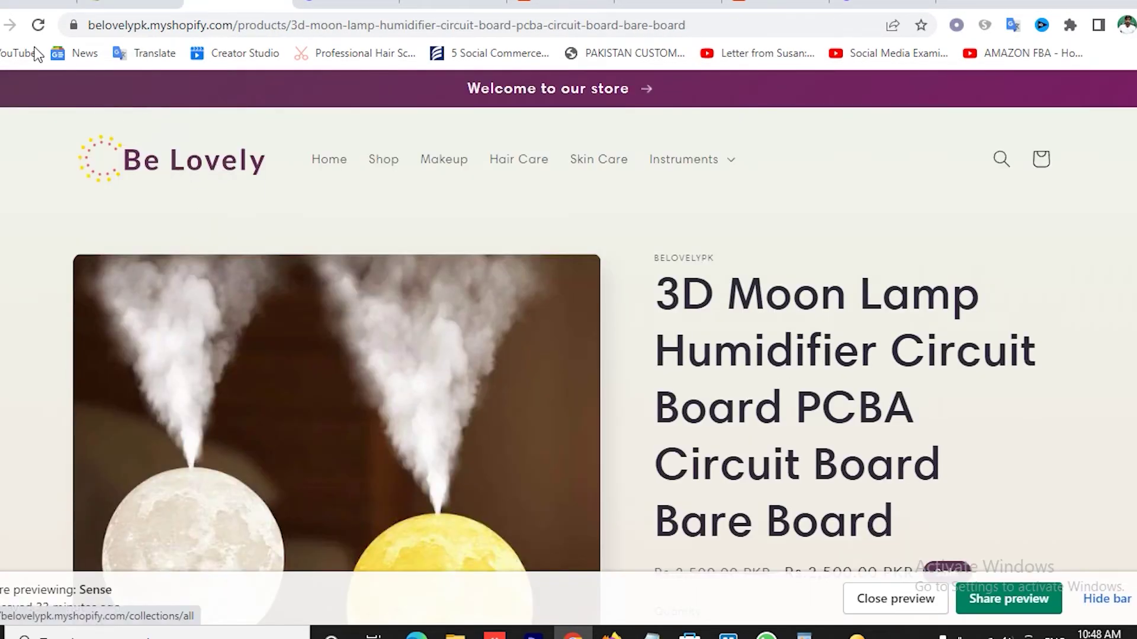
pyautogui.click(219, 172)
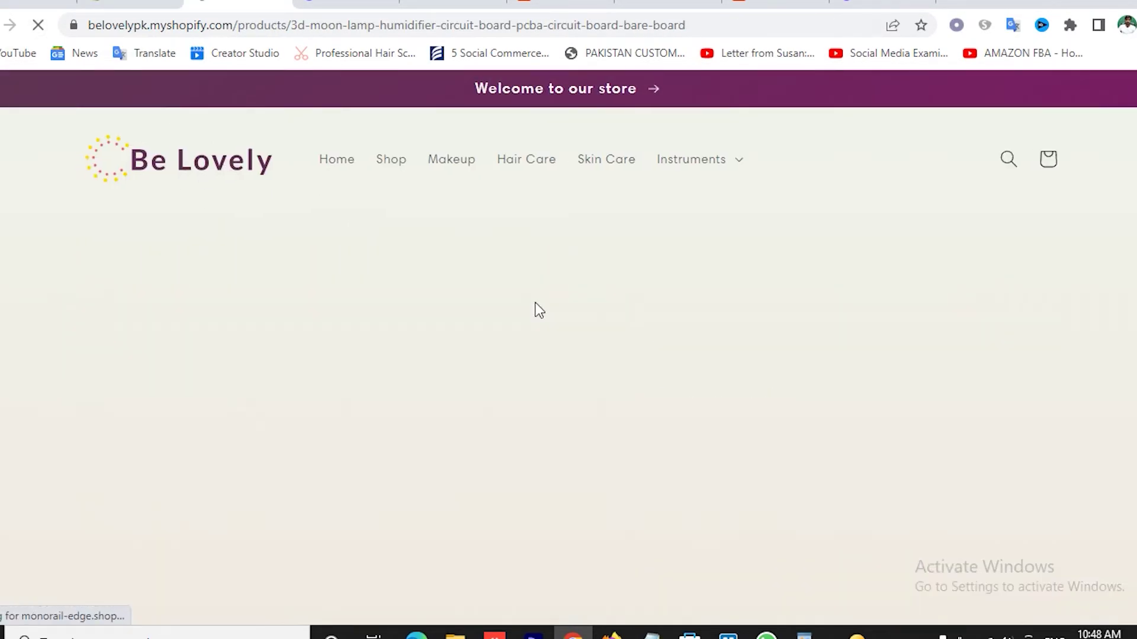
pyautogui.scroll(-10, 627, 355)
pyautogui.scroll(-8, 703, 371)
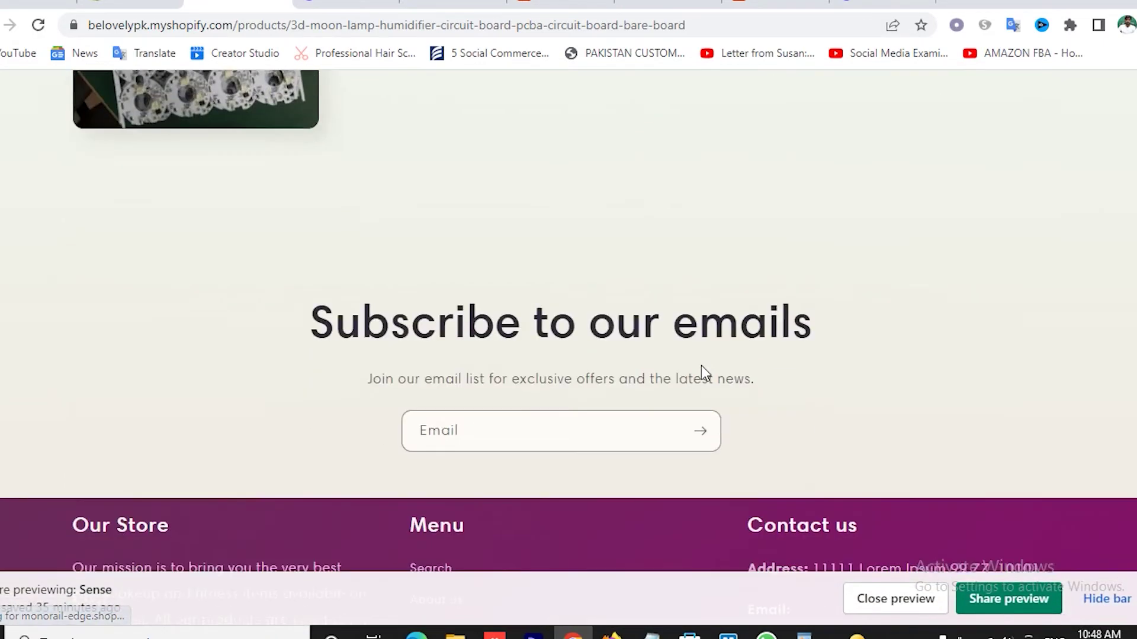
pyautogui.scroll(7, 700, 365)
pyautogui.scroll(12, 563, 445)
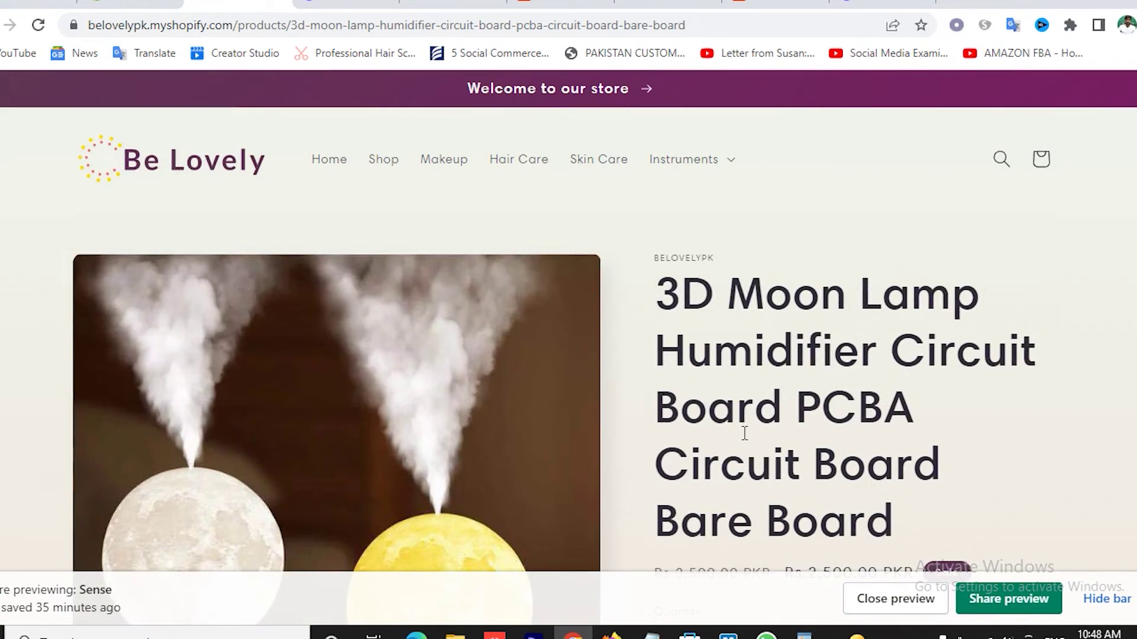
pyautogui.click(1103, 603)
pyautogui.scroll(-10, 844, 401)
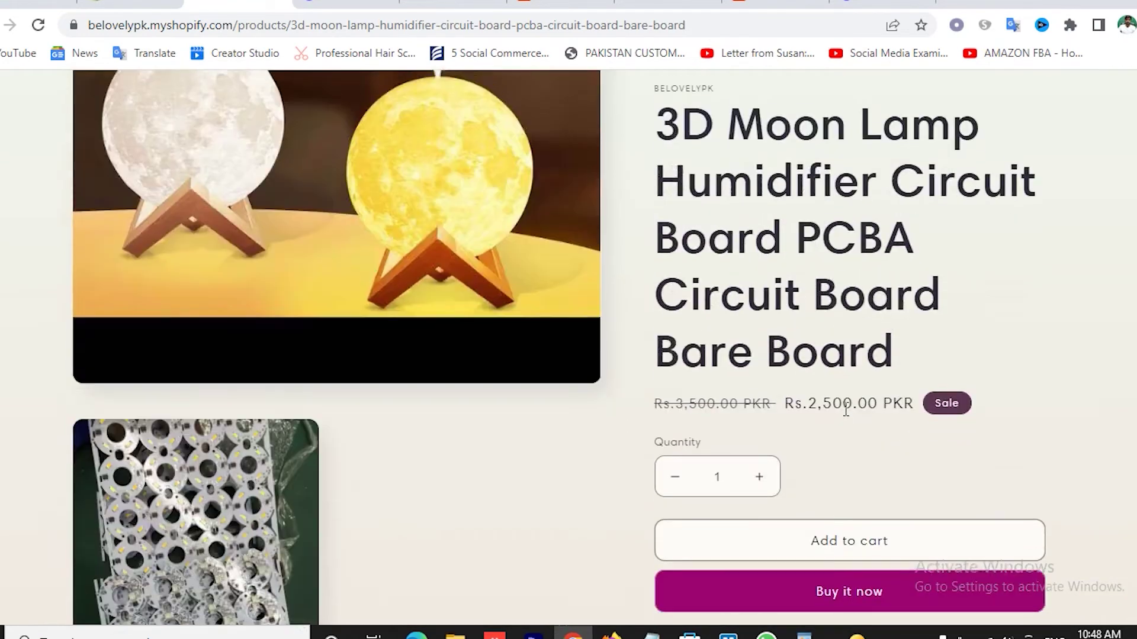
pyautogui.scroll(8, 845, 414)
pyautogui.scroll(3, 845, 415)
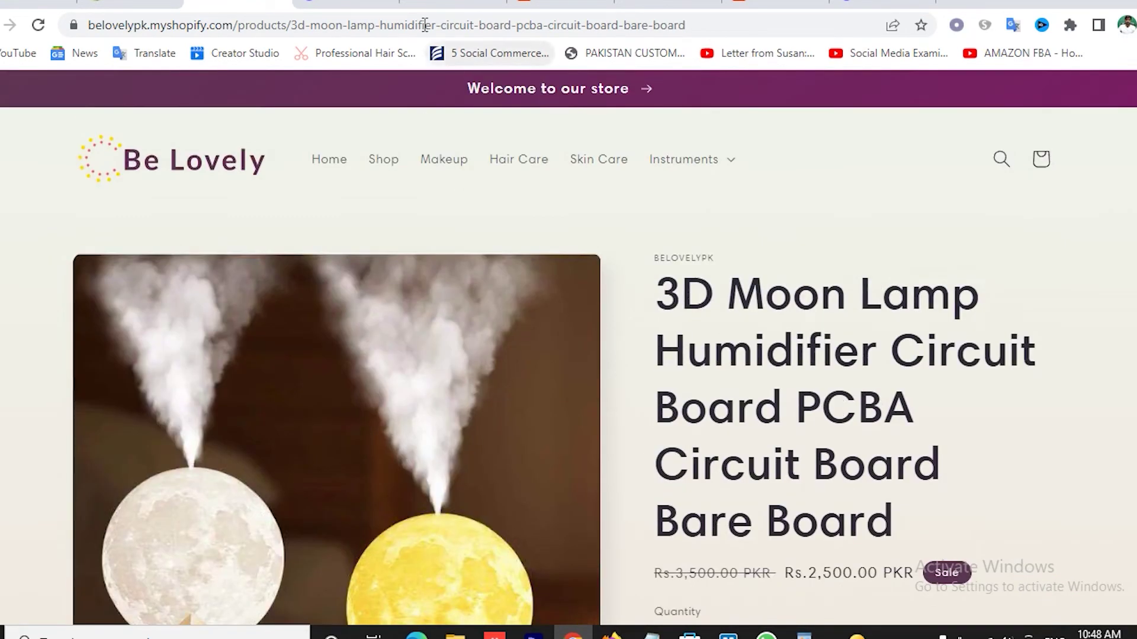
pyautogui.click(131, 4)
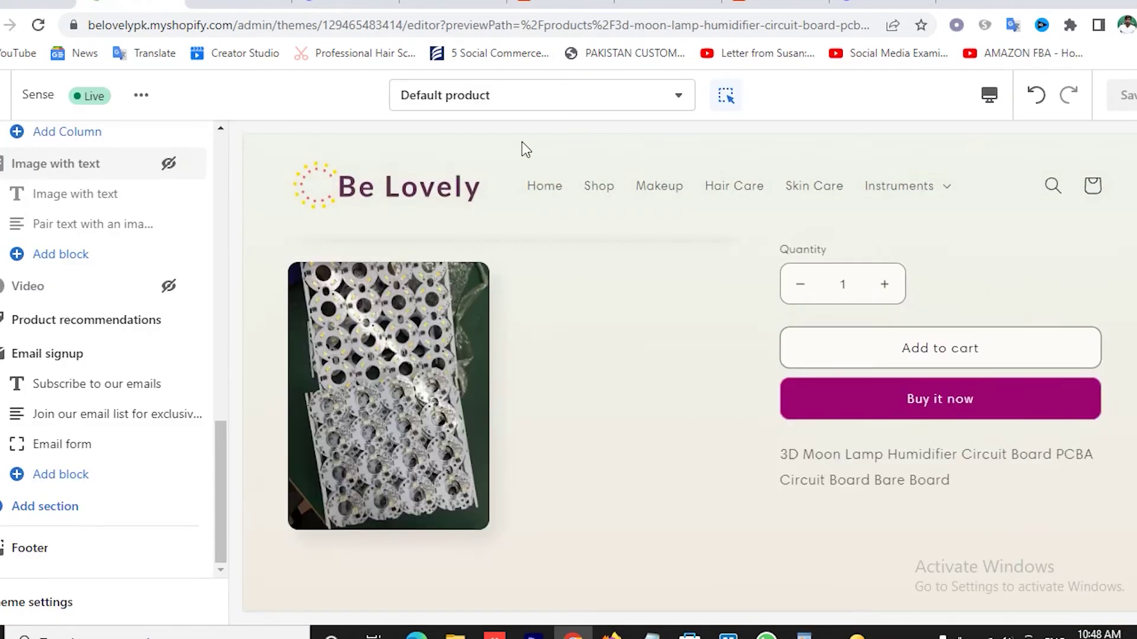
# - Switch to the Default collection template and hide its Email signup section
pyautogui.click(454, 100)
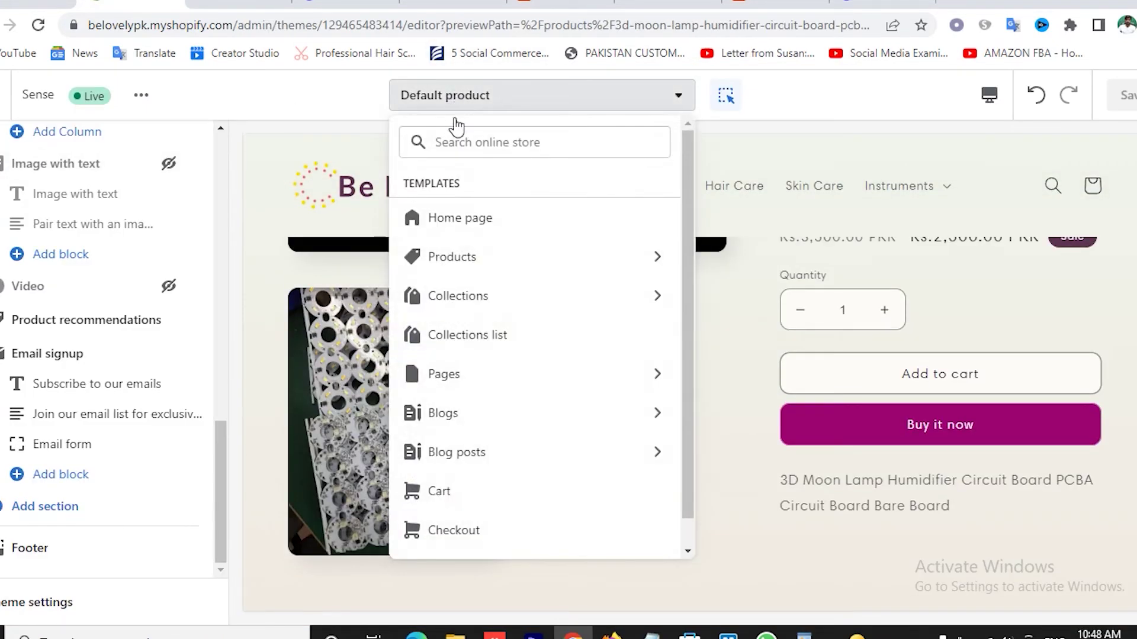
pyautogui.click(474, 301)
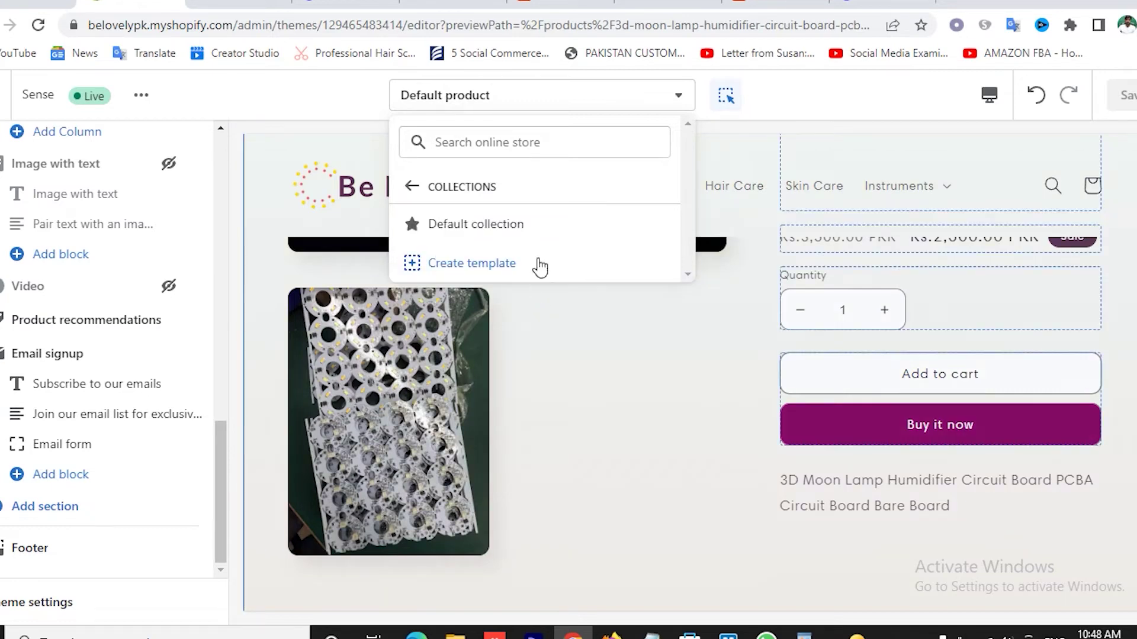
pyautogui.click(487, 228)
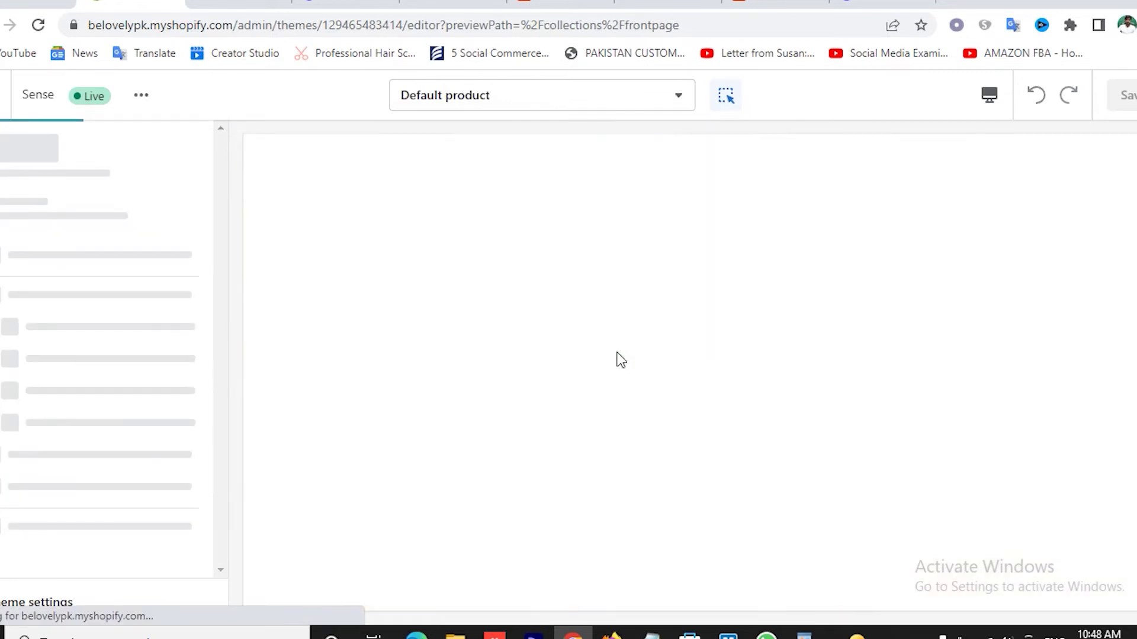
pyautogui.scroll(-8, 671, 386)
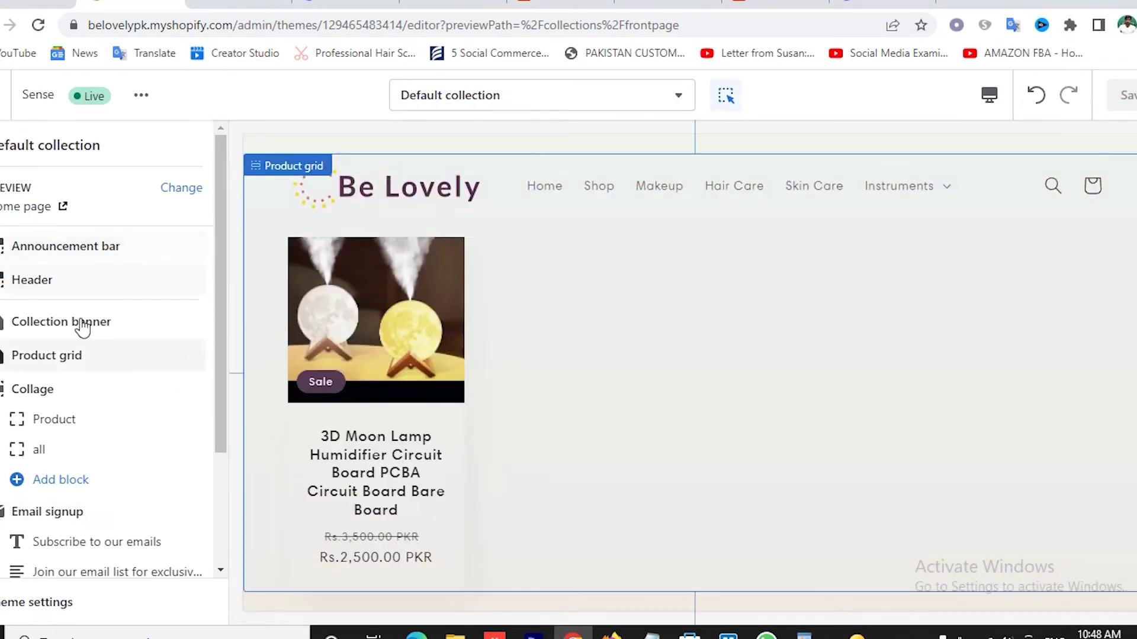
pyautogui.scroll(-2, 97, 386)
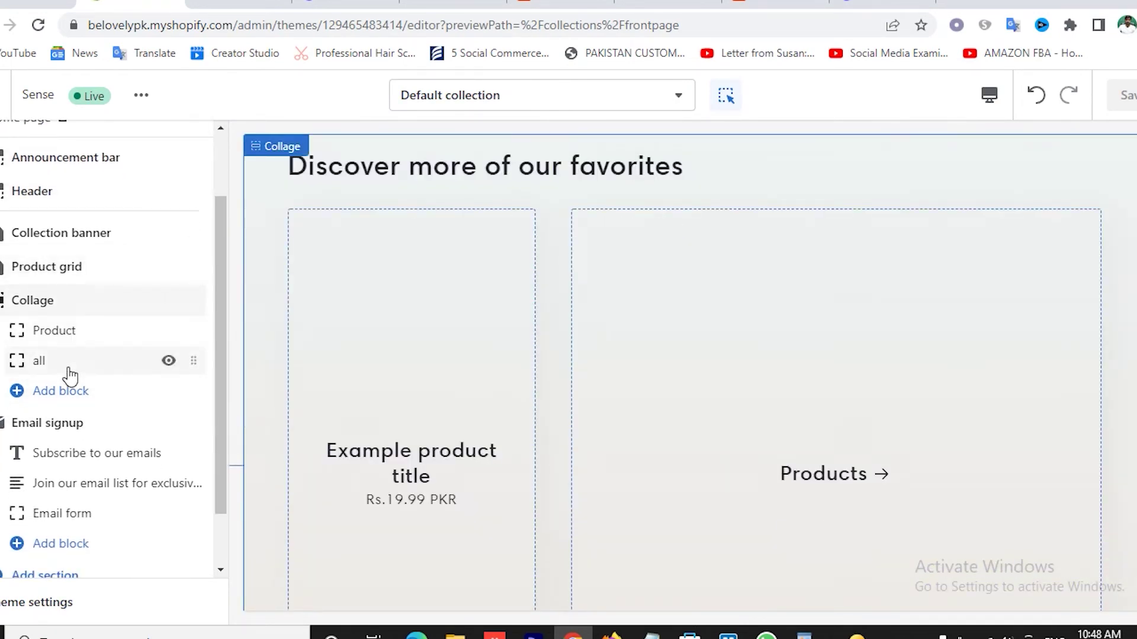
pyautogui.scroll(-1, 69, 376)
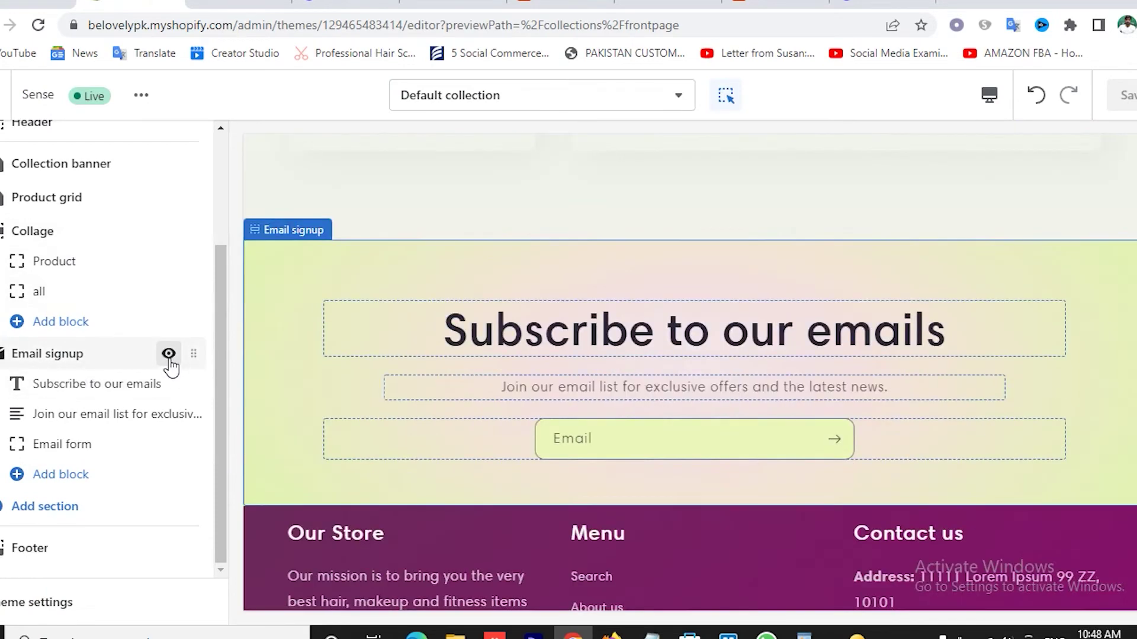
pyautogui.click(169, 355)
# - Hide the Collage section and save the collection template
pyautogui.scroll(5, 521, 322)
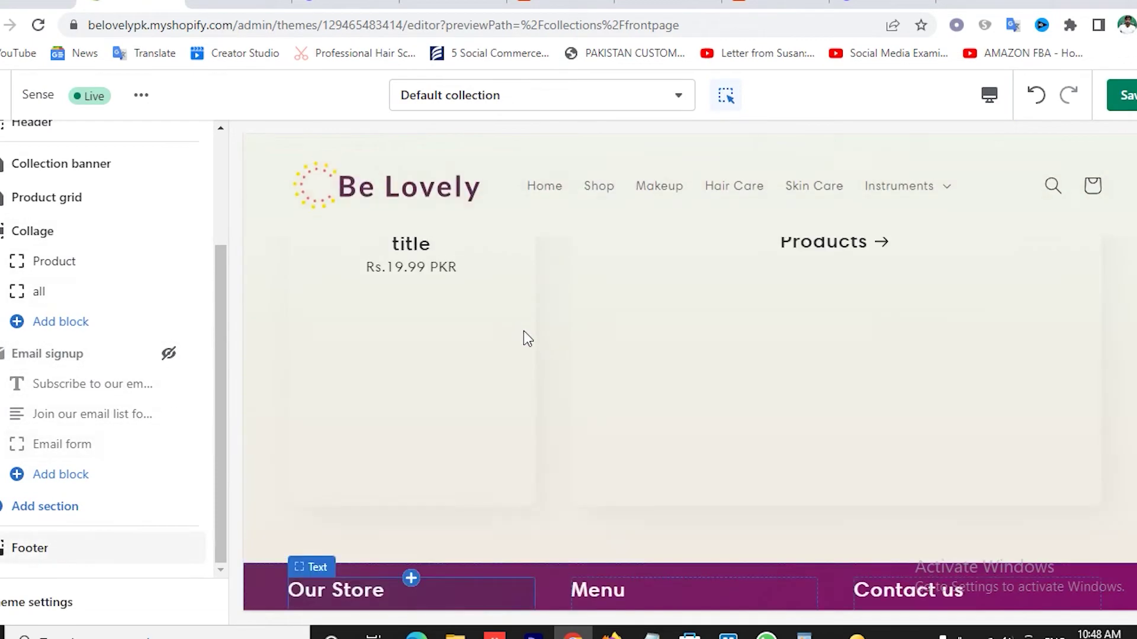
pyautogui.scroll(4, 523, 335)
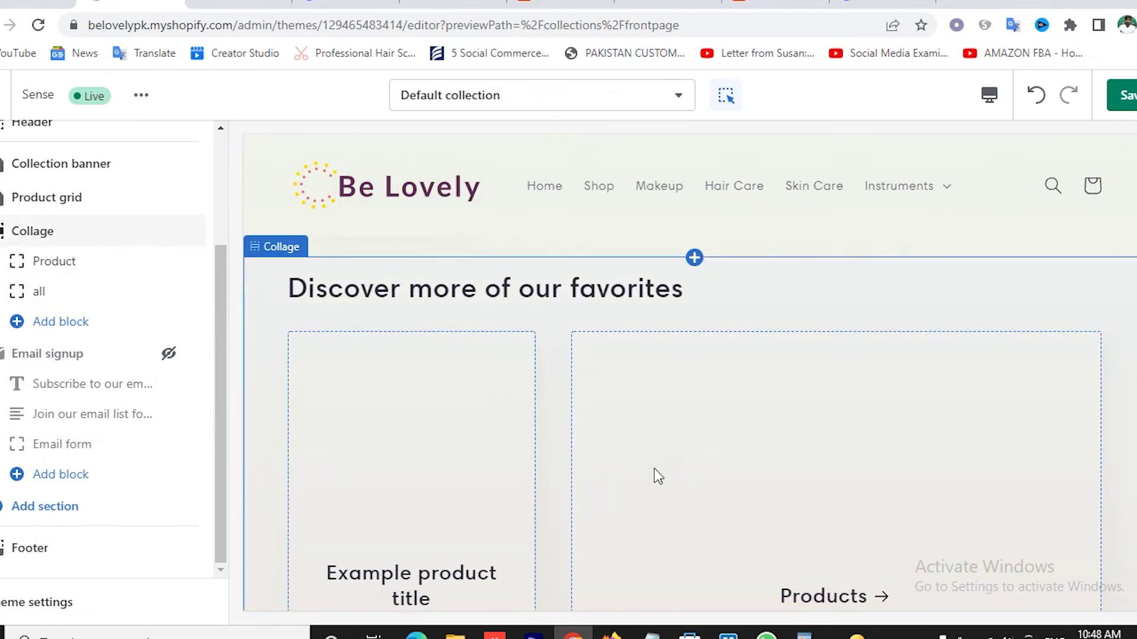
pyautogui.scroll(-3, 671, 460)
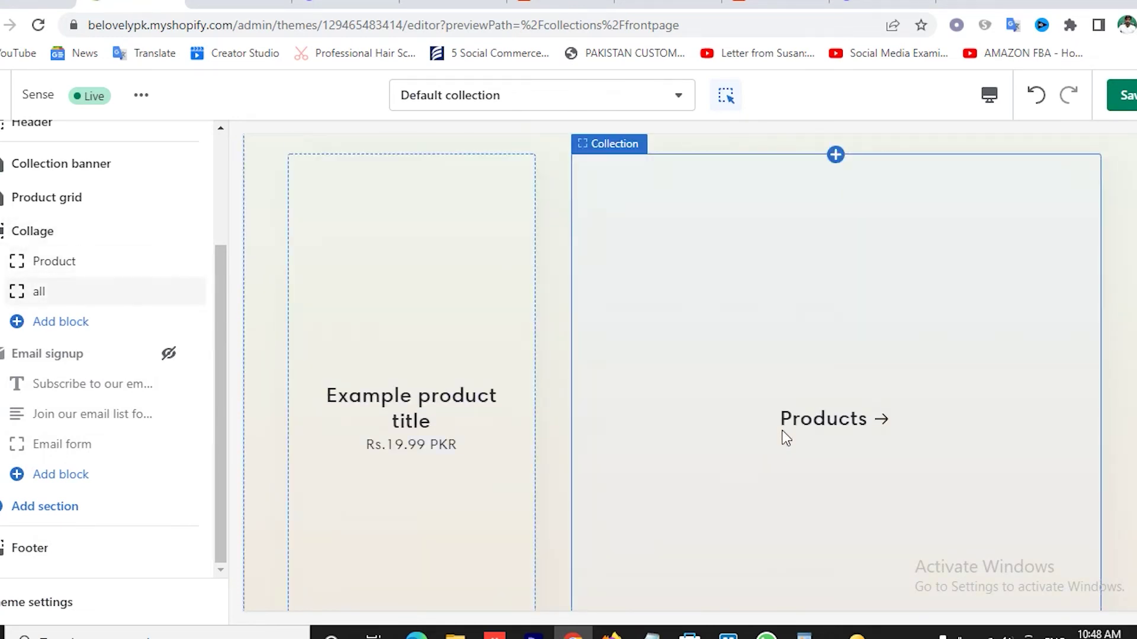
pyautogui.scroll(3, 531, 434)
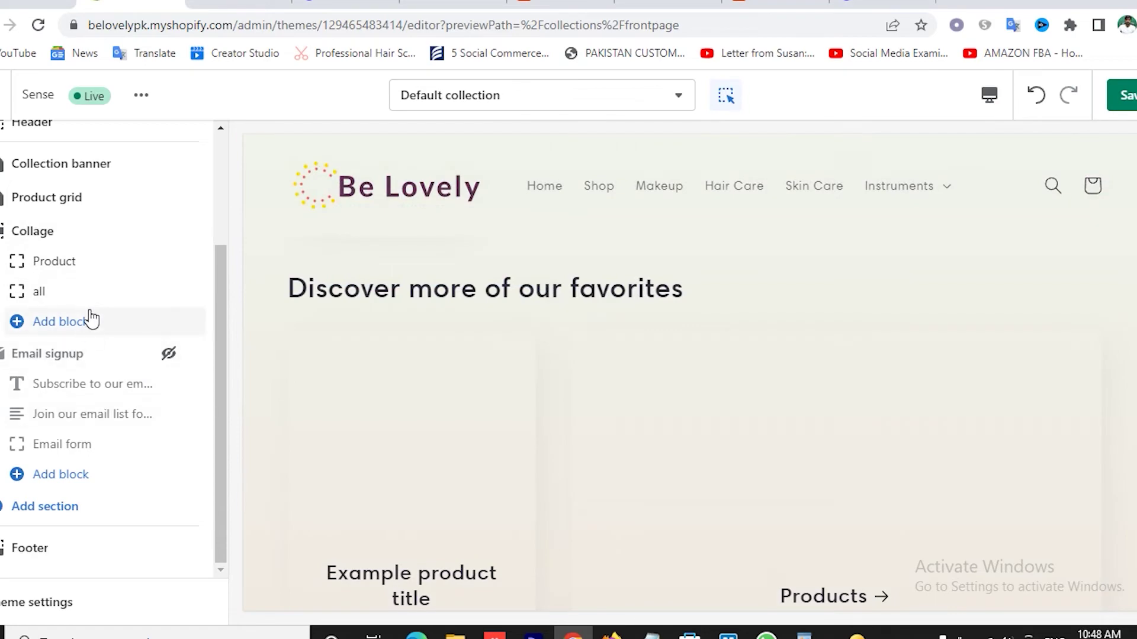
pyautogui.click(168, 231)
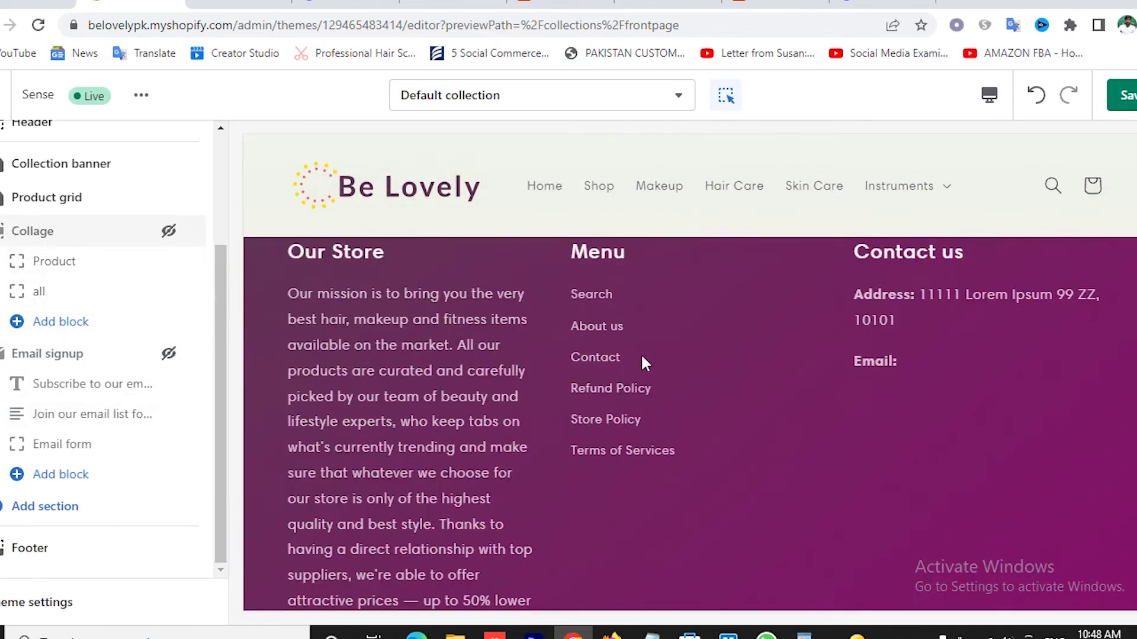
pyautogui.scroll(2, 770, 403)
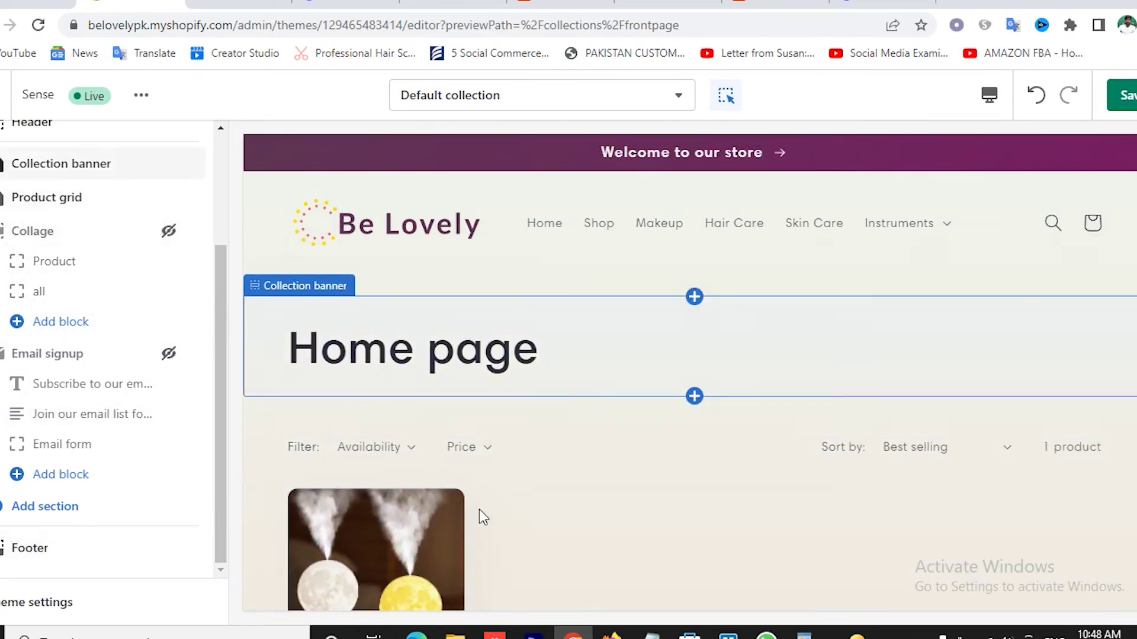
pyautogui.scroll(-3, 497, 485)
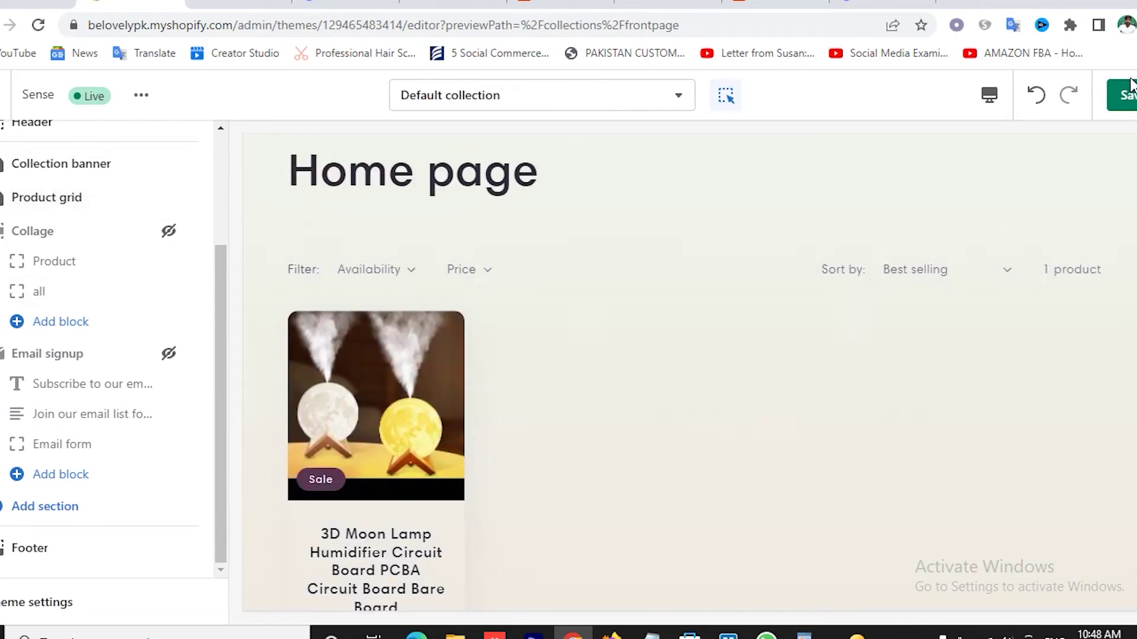
pyautogui.click(1131, 102)
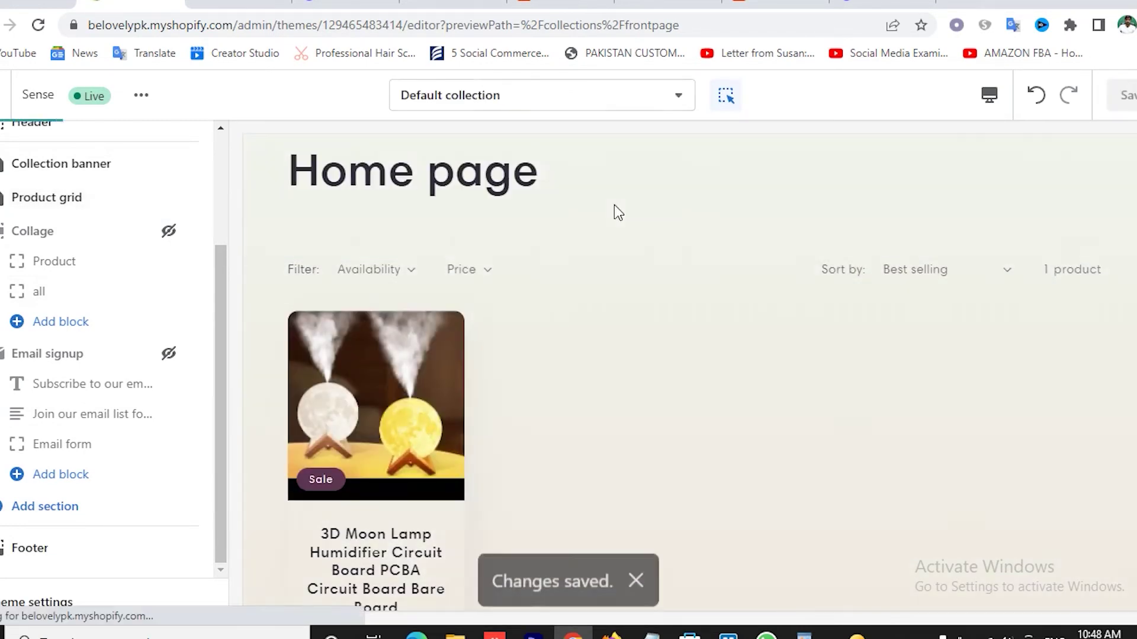
pyautogui.click(544, 96)
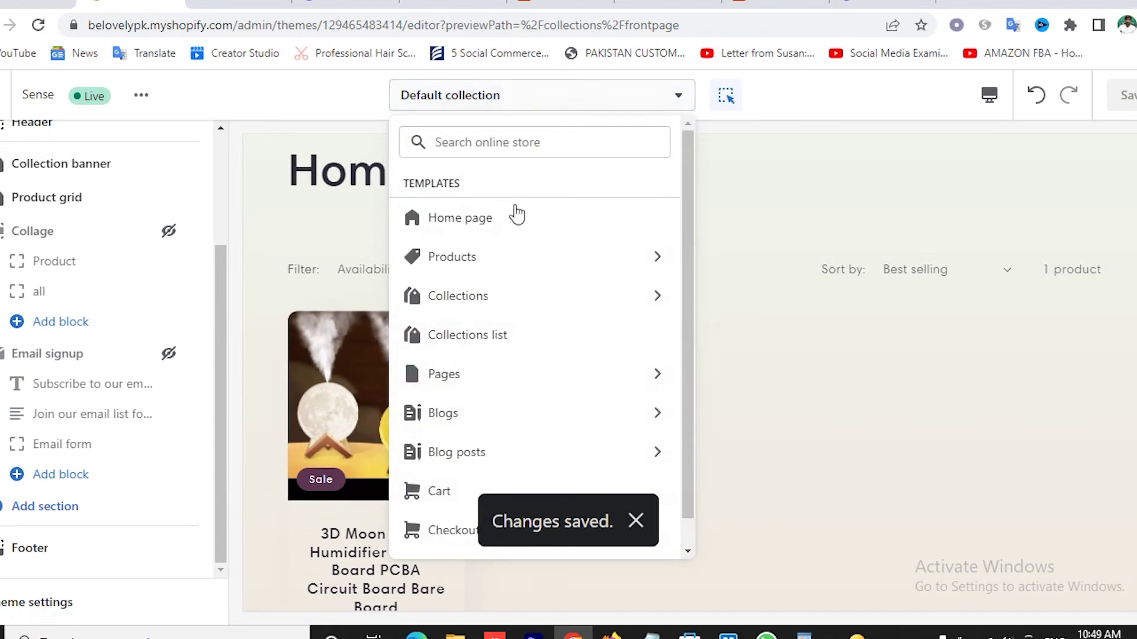
# - Switch to the Collections list template, hide its Email signup section and save
pyautogui.click(488, 341)
pyautogui.scroll(-5, 737, 326)
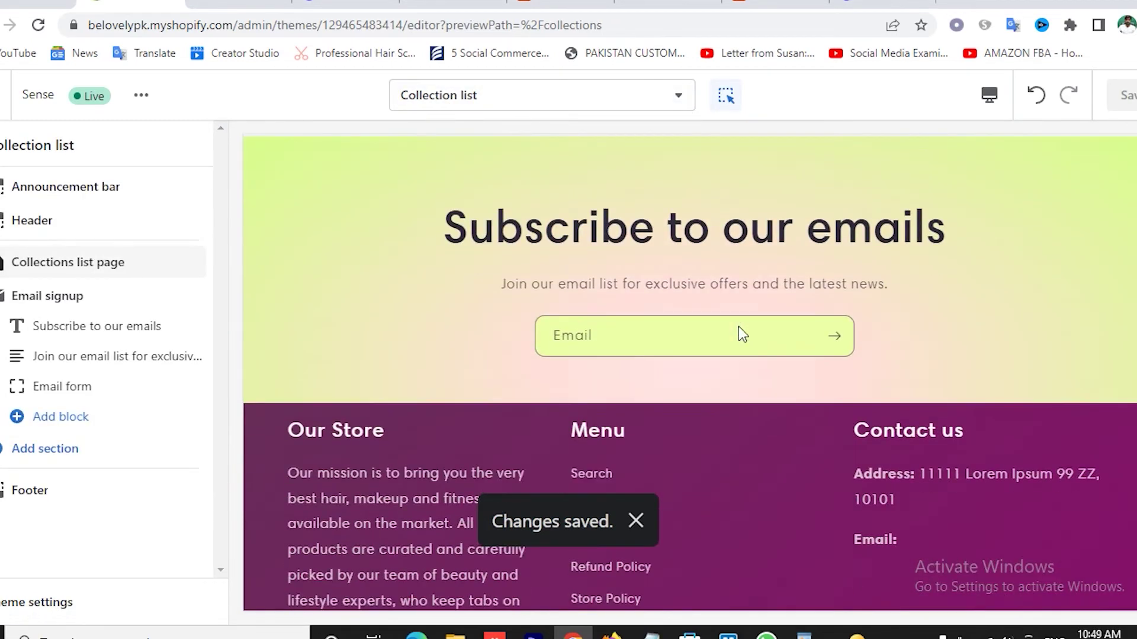
pyautogui.scroll(2, 621, 293)
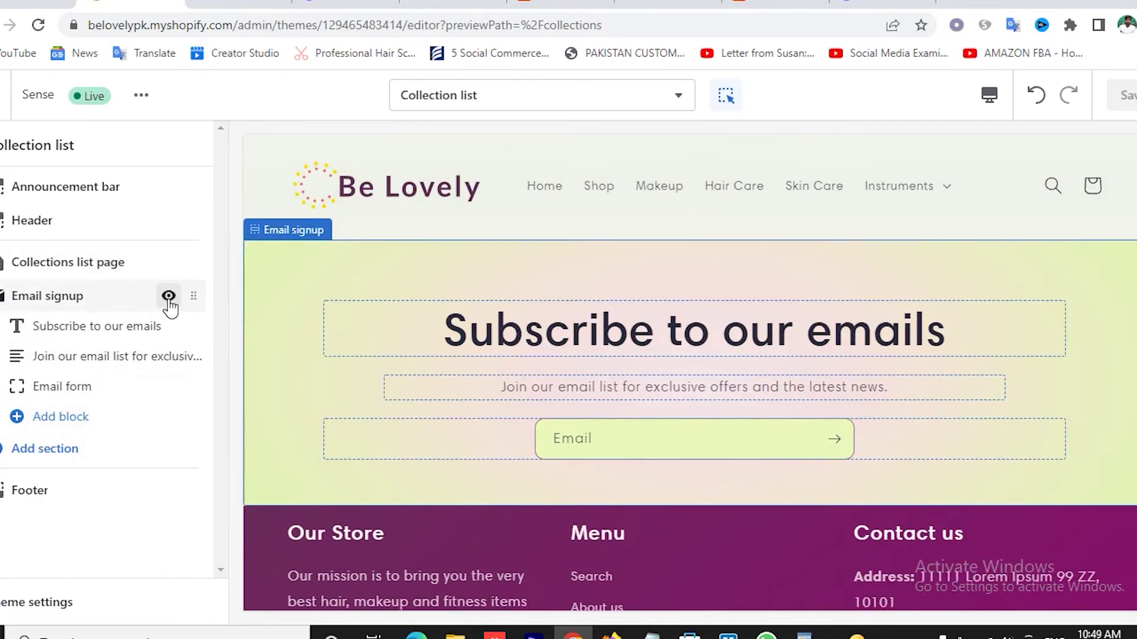
pyautogui.click(169, 298)
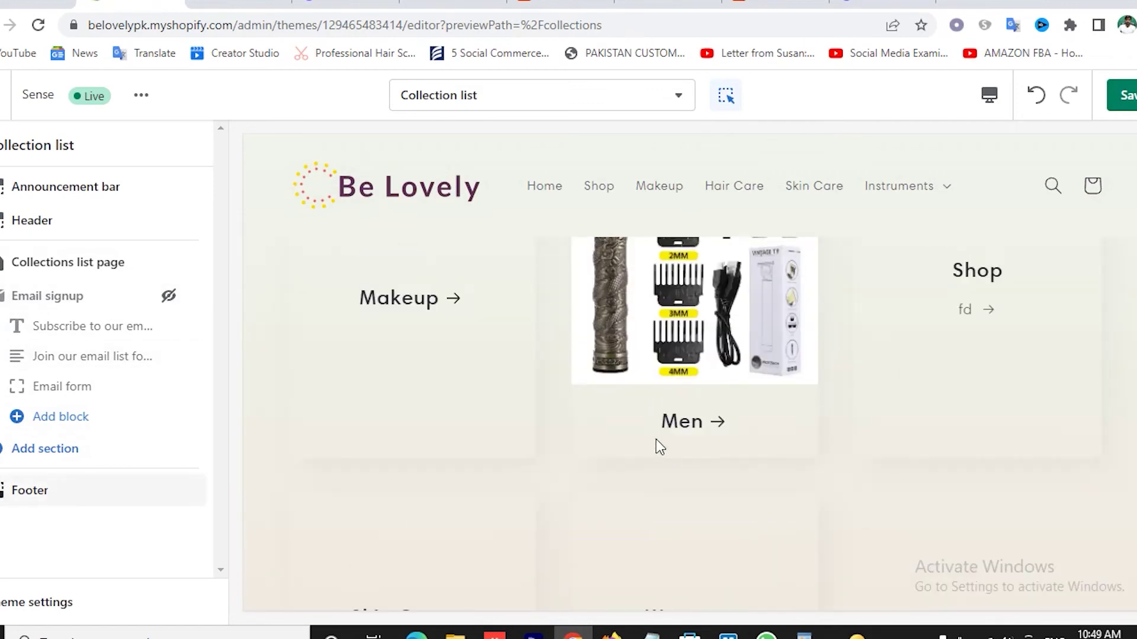
pyautogui.scroll(-10, 657, 438)
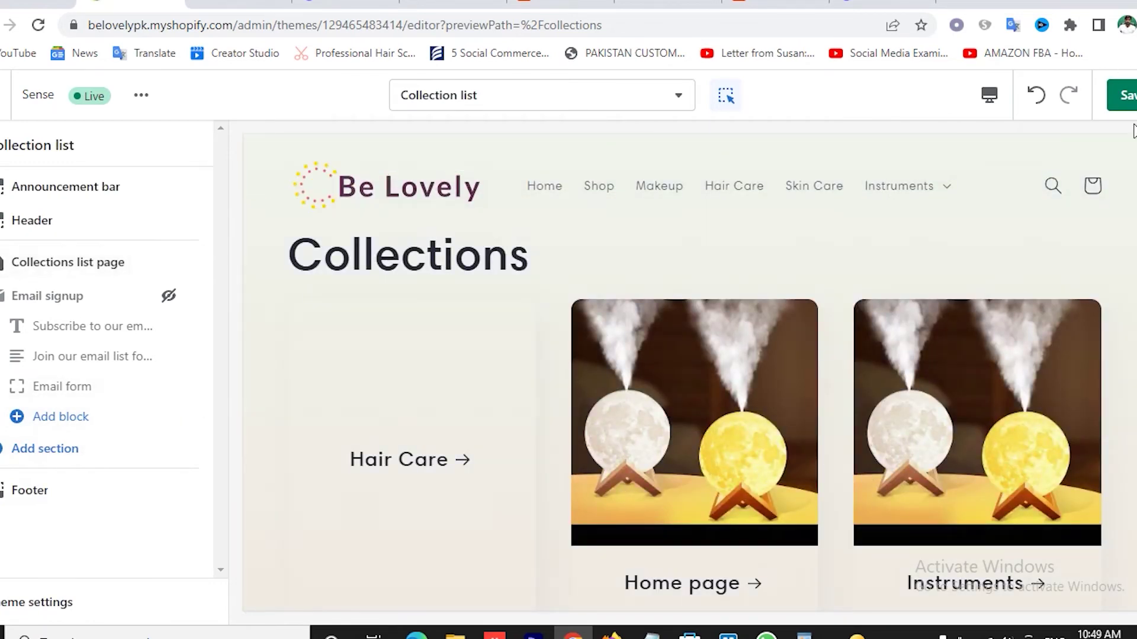
pyautogui.click(1127, 98)
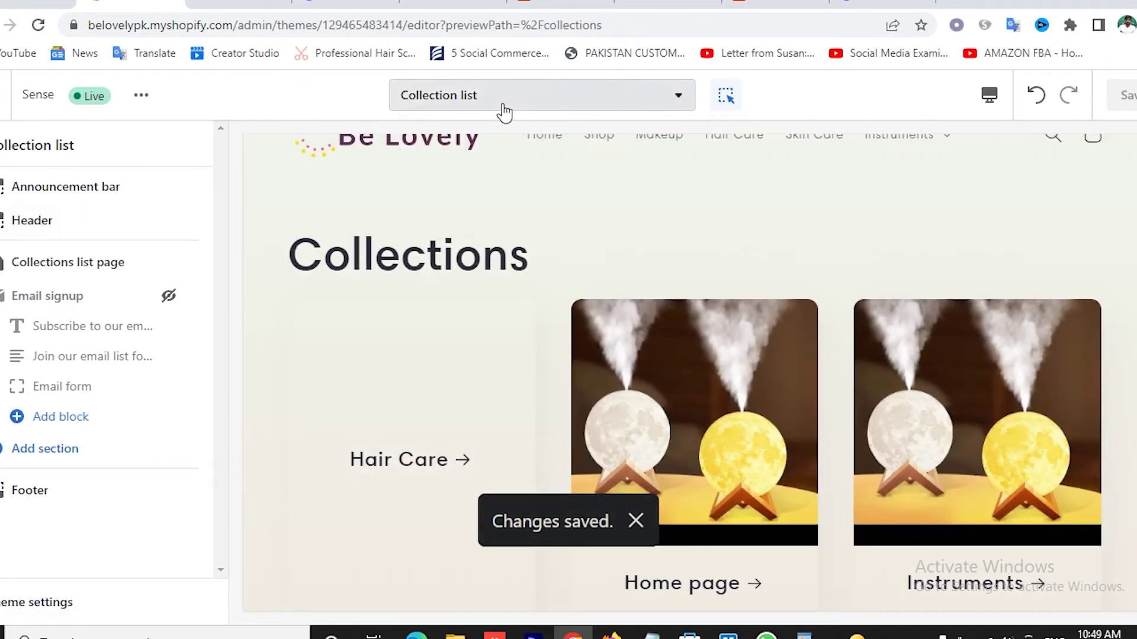
pyautogui.click(444, 104)
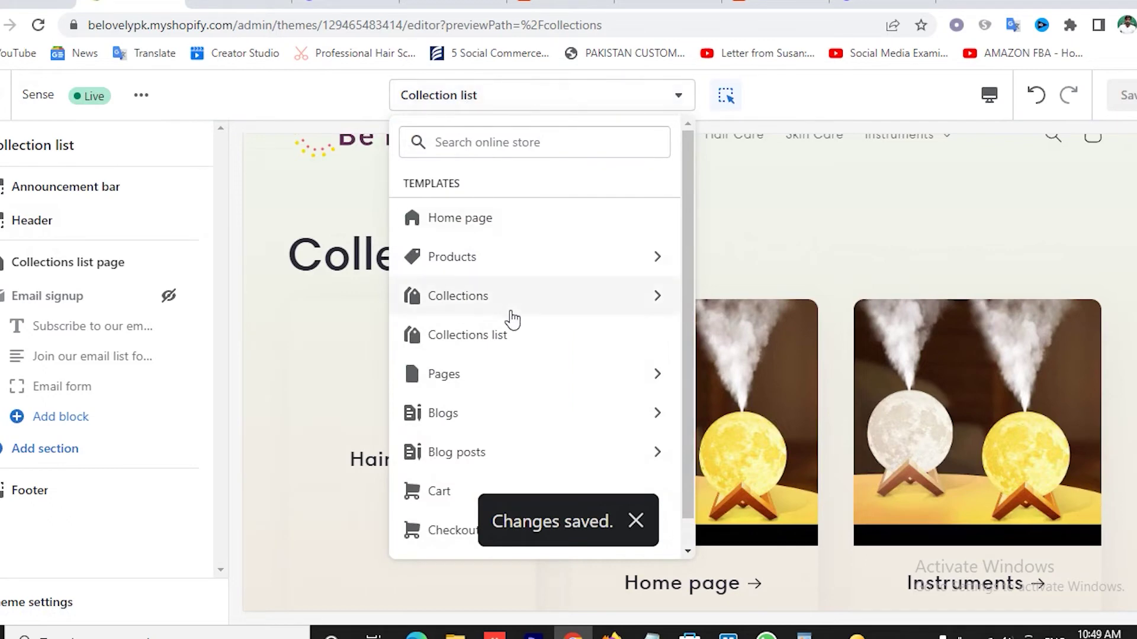
# - Switch to the Default page template (About us preview), hide its Email signup section and save
pyautogui.click(444, 374)
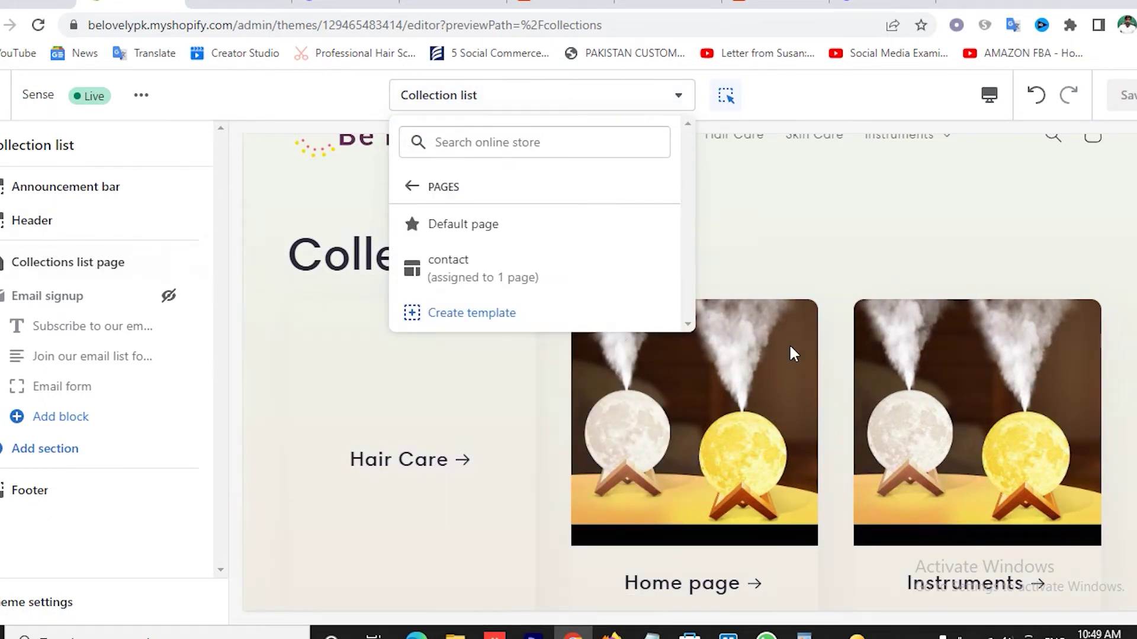
pyautogui.scroll(-15, 788, 344)
pyautogui.scroll(3, 761, 373)
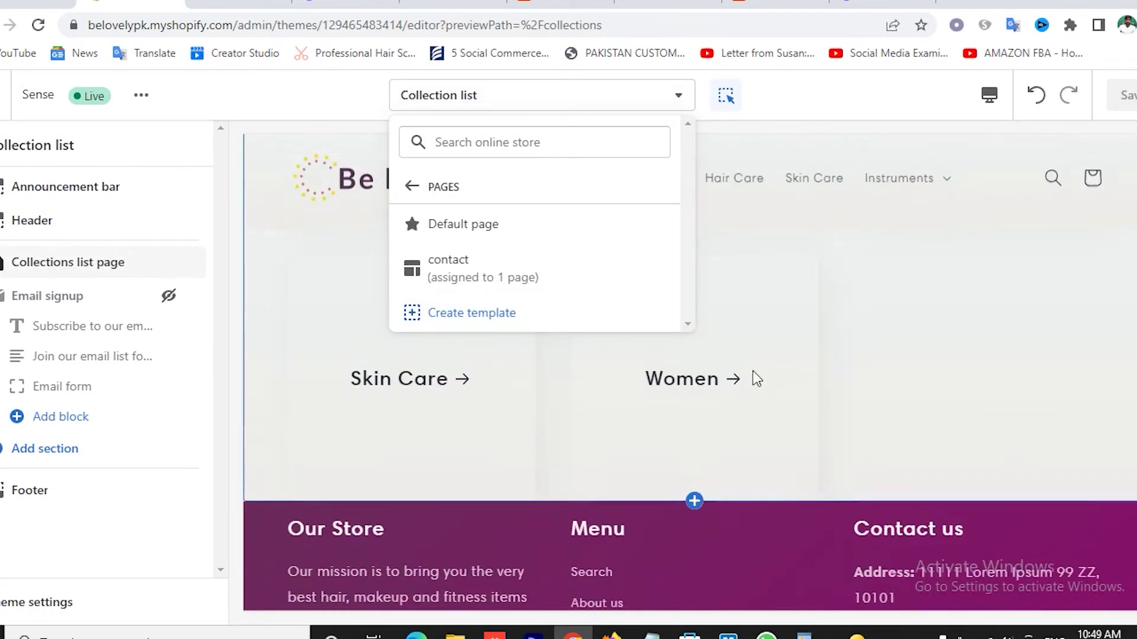
pyautogui.click(870, 387)
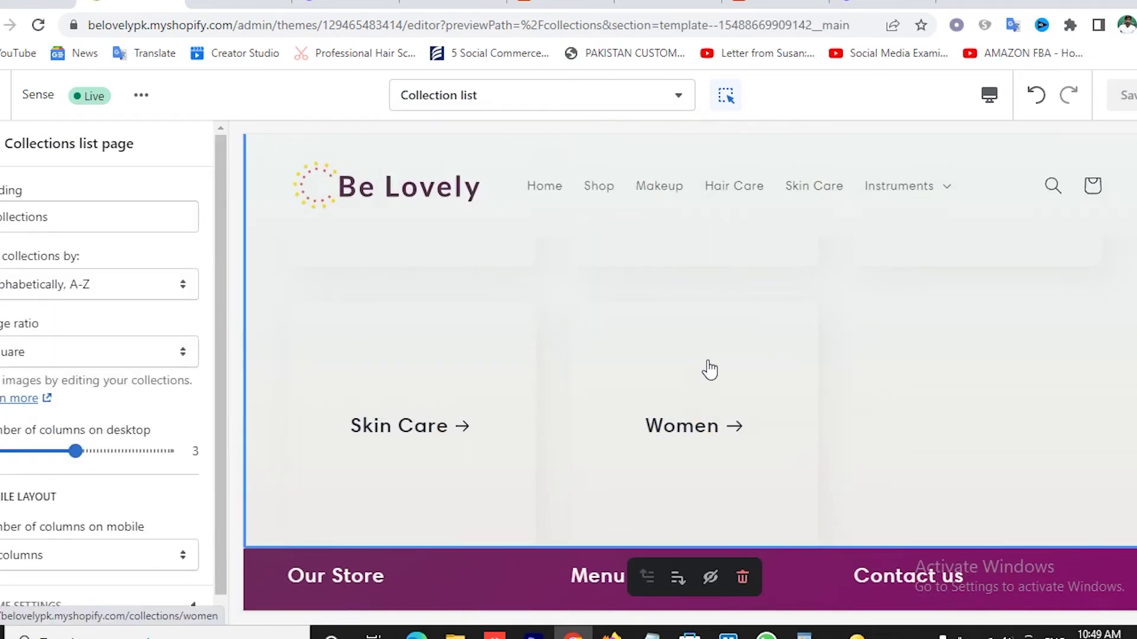
pyautogui.click(484, 104)
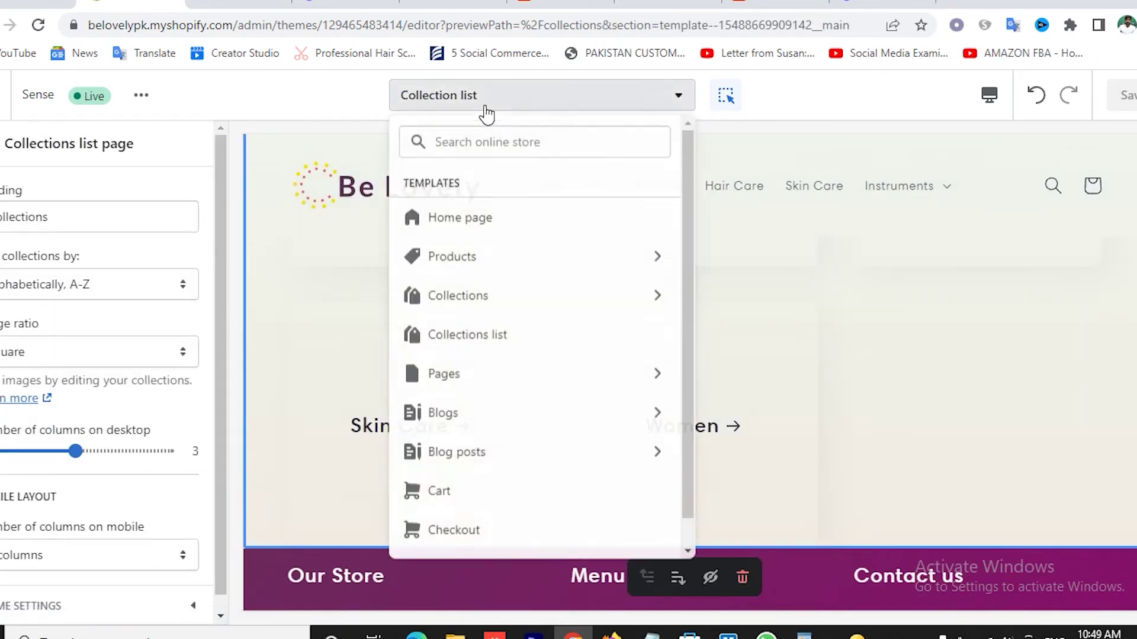
pyautogui.click(460, 379)
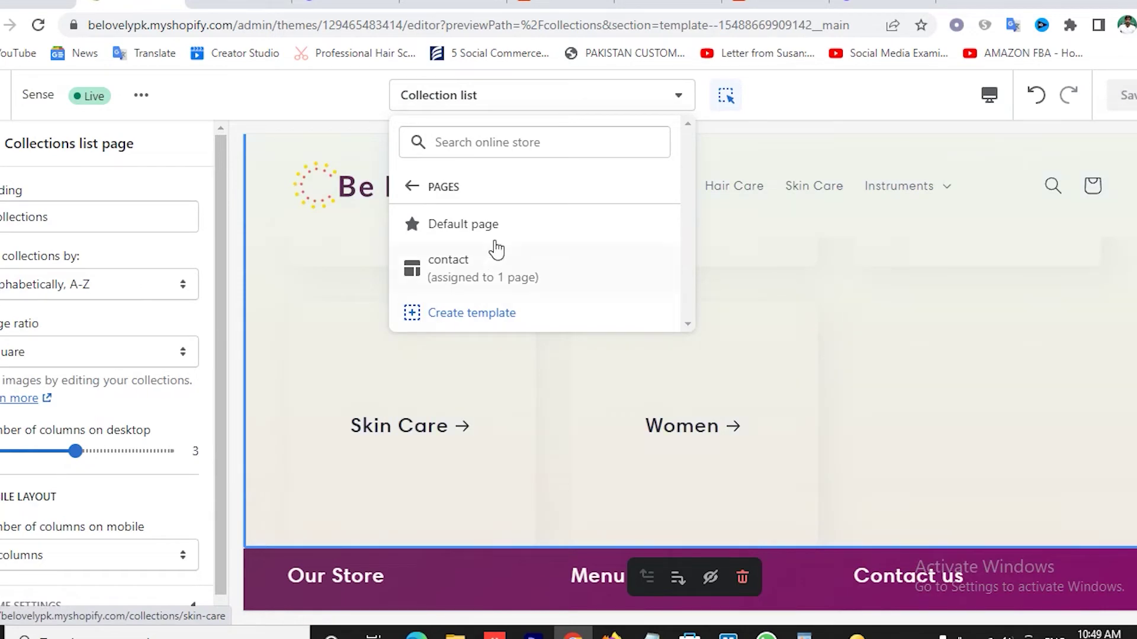
pyautogui.click(472, 232)
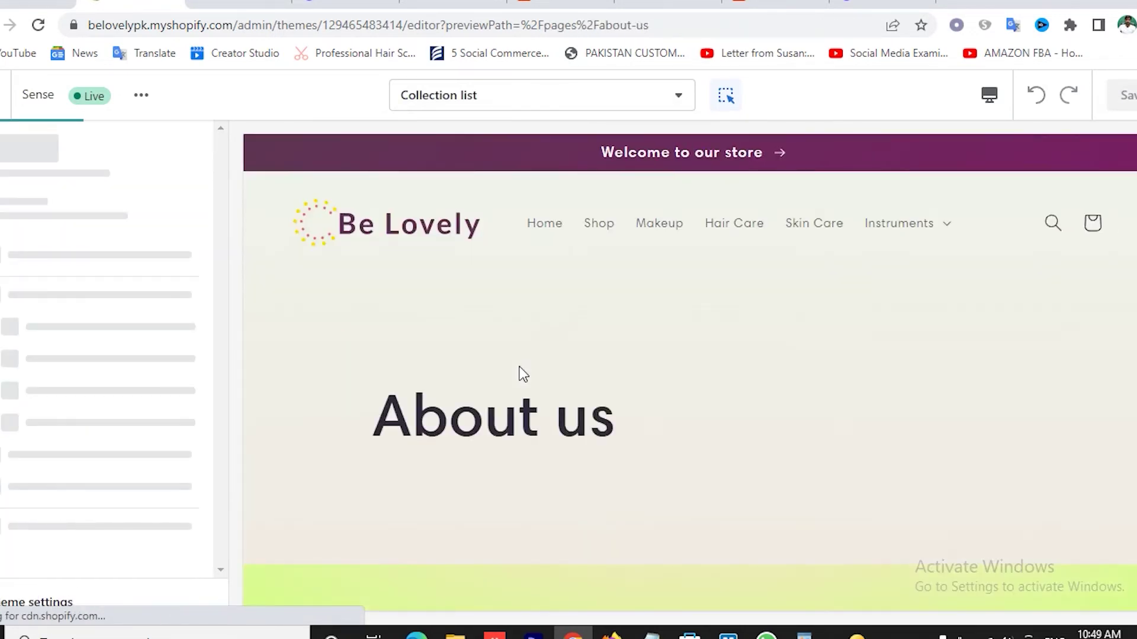
pyautogui.scroll(-5, 532, 373)
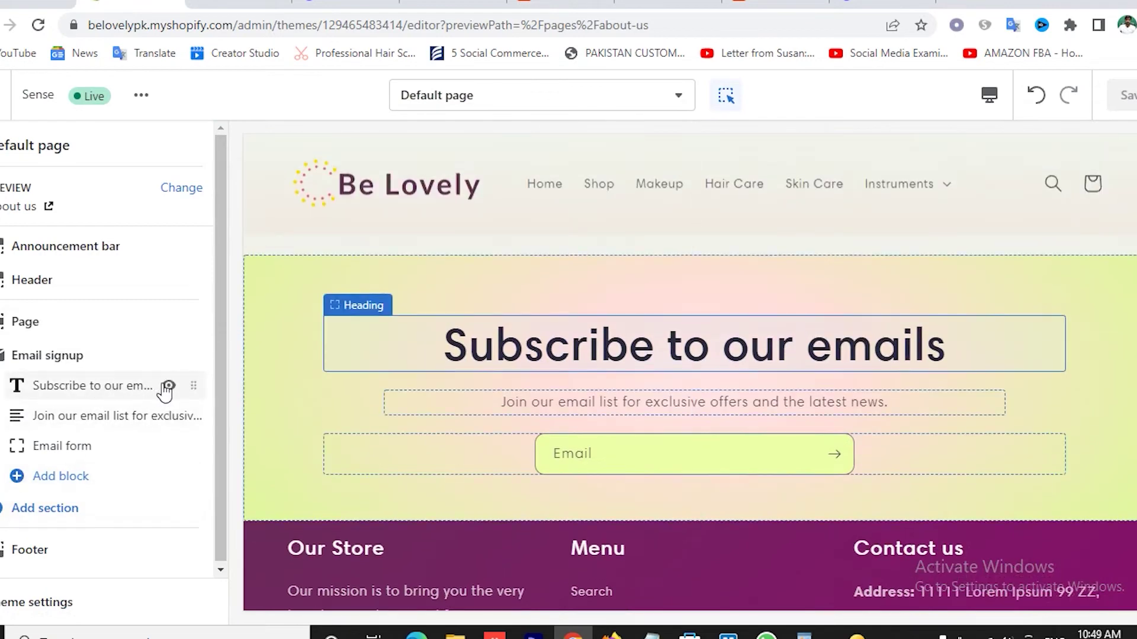
pyautogui.click(169, 355)
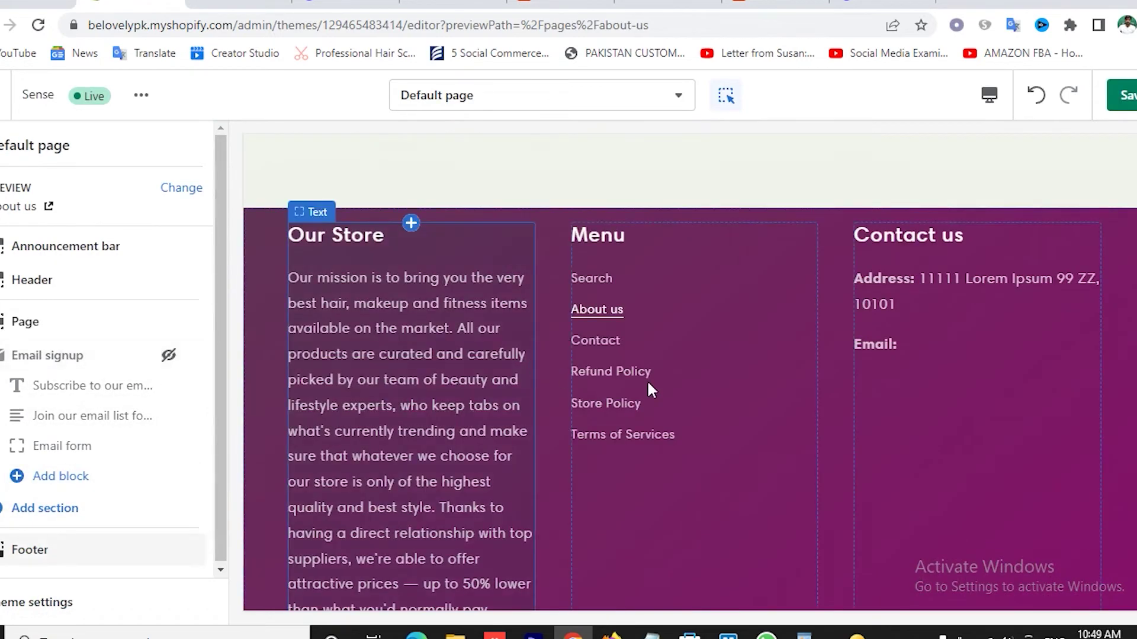
pyautogui.scroll(4, 647, 379)
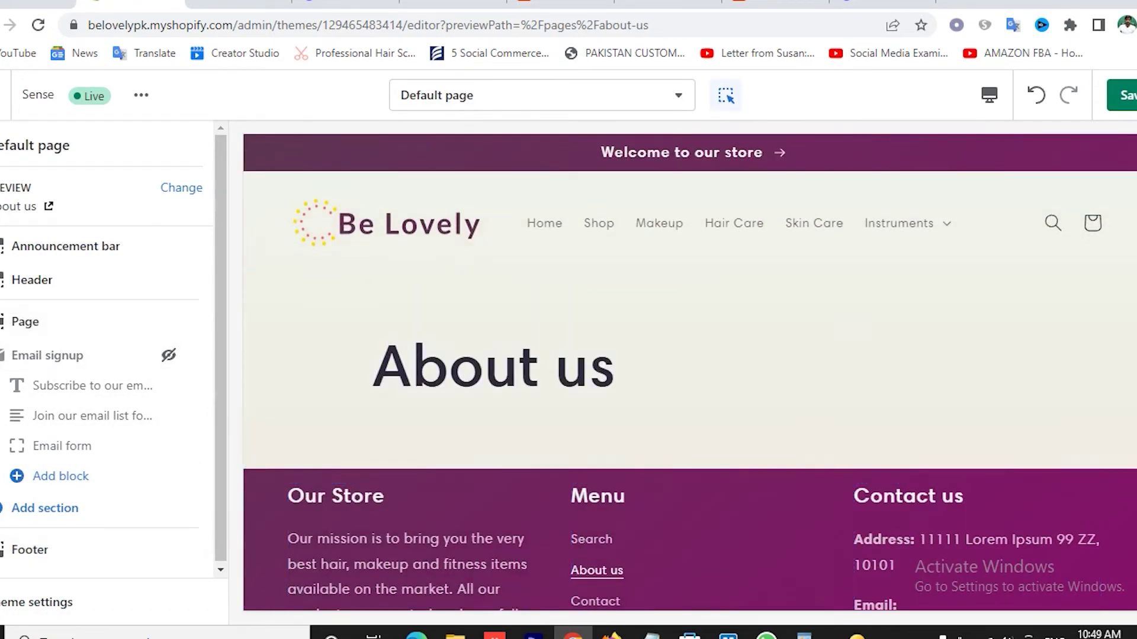
pyautogui.click(1128, 95)
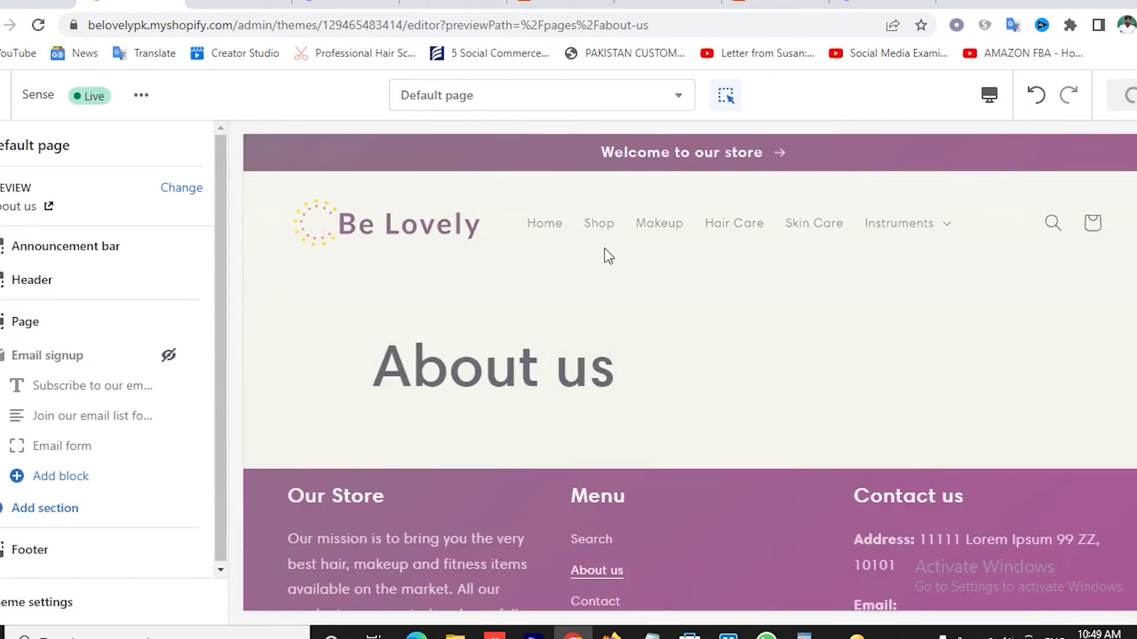
pyautogui.click(469, 105)
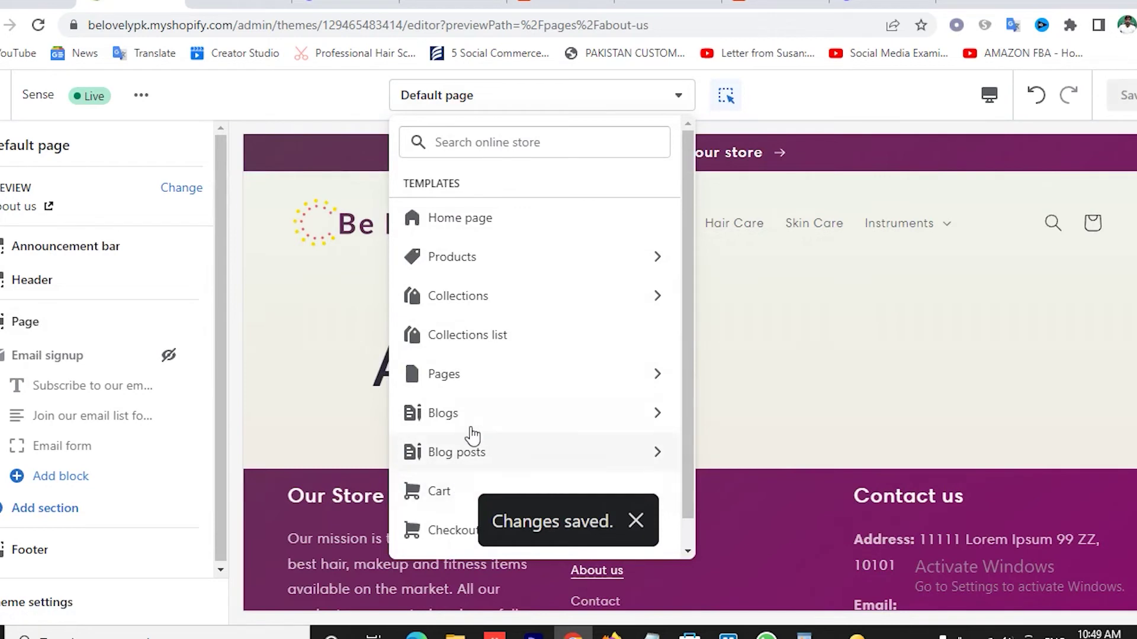
# - Switch to the contact page template, hide its Email signup section and save
pyautogui.click(464, 382)
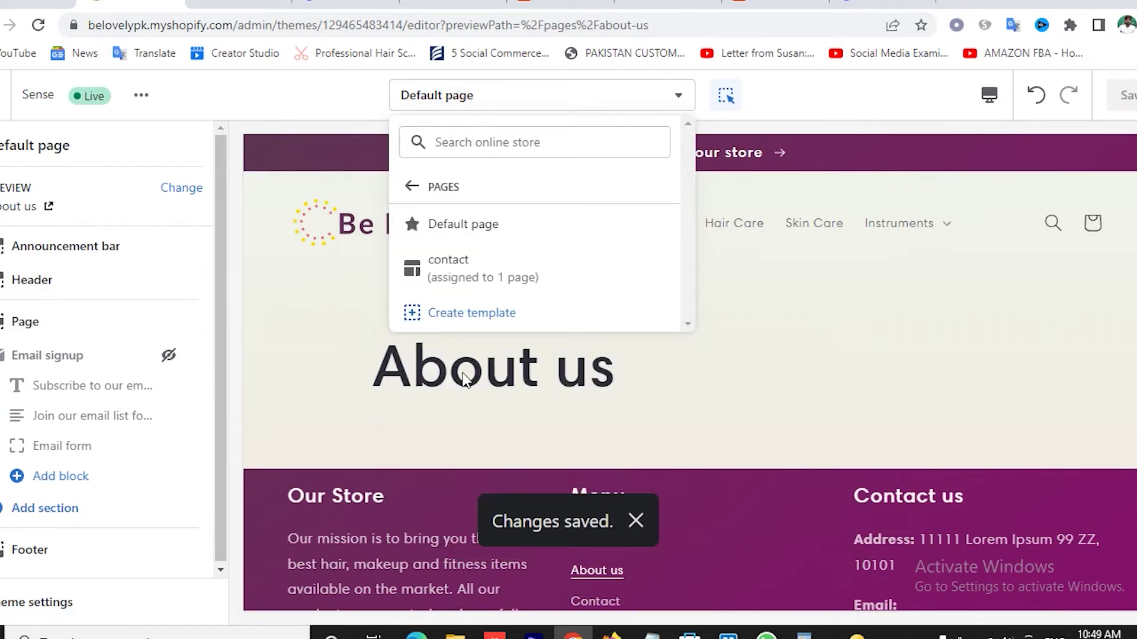
pyautogui.click(446, 265)
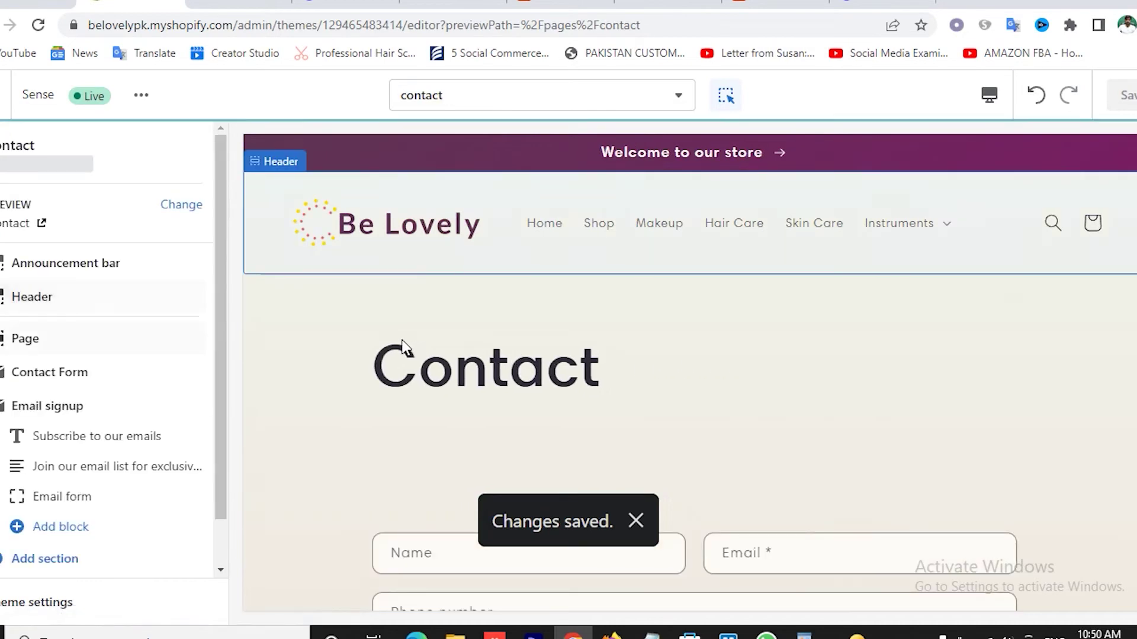
pyautogui.scroll(-7, 436, 349)
pyautogui.scroll(-3, 565, 403)
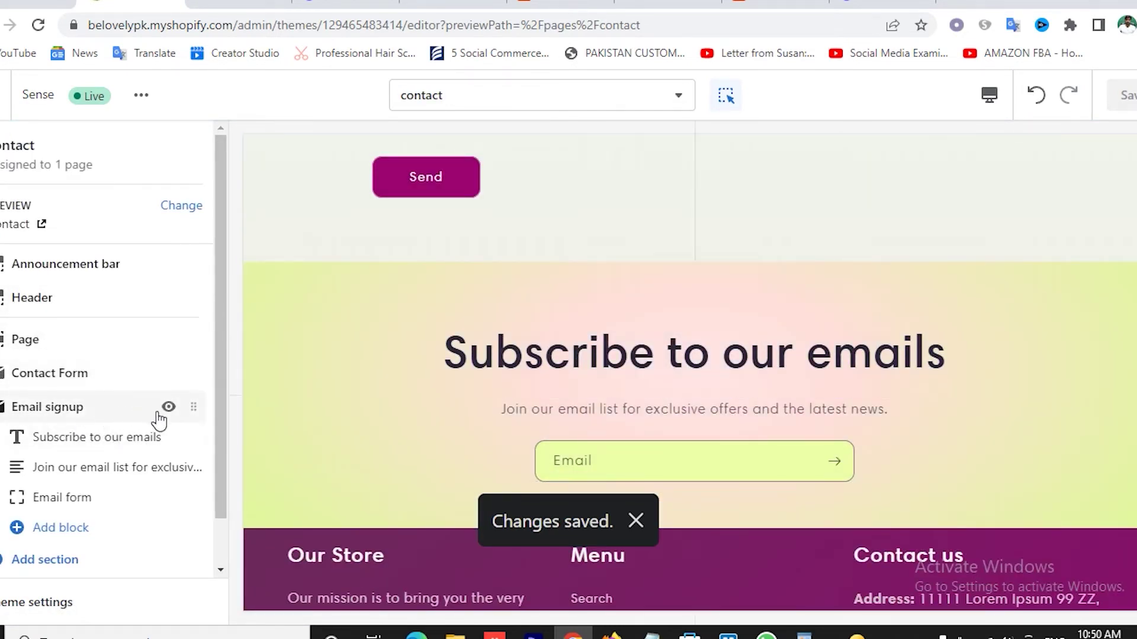
pyautogui.click(169, 408)
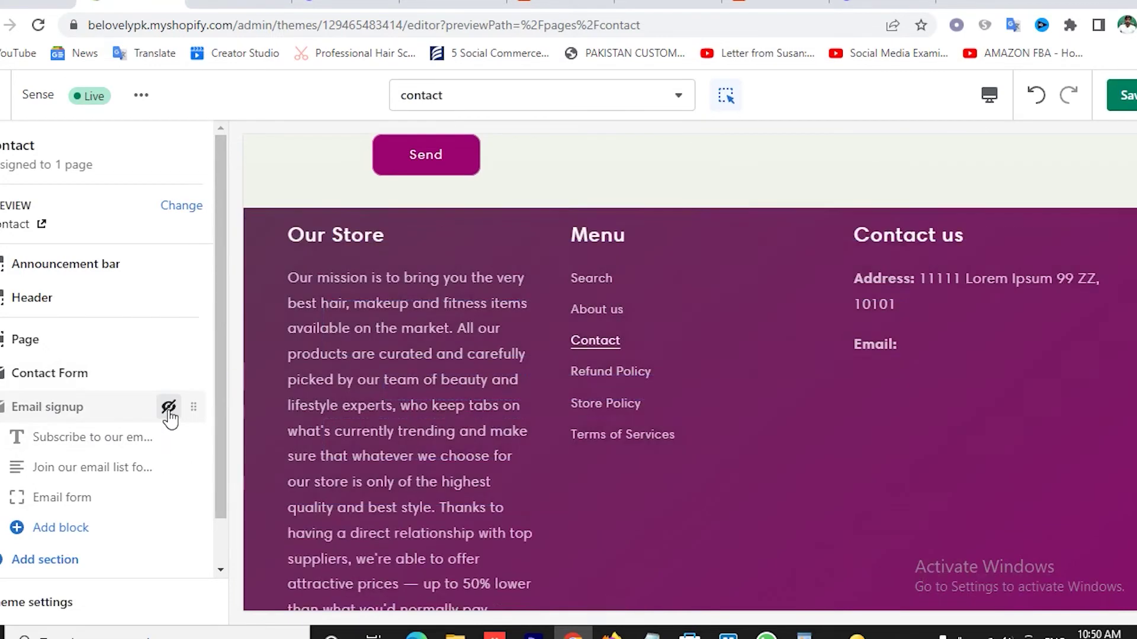
pyautogui.scroll(5, 620, 277)
pyautogui.click(792, 278)
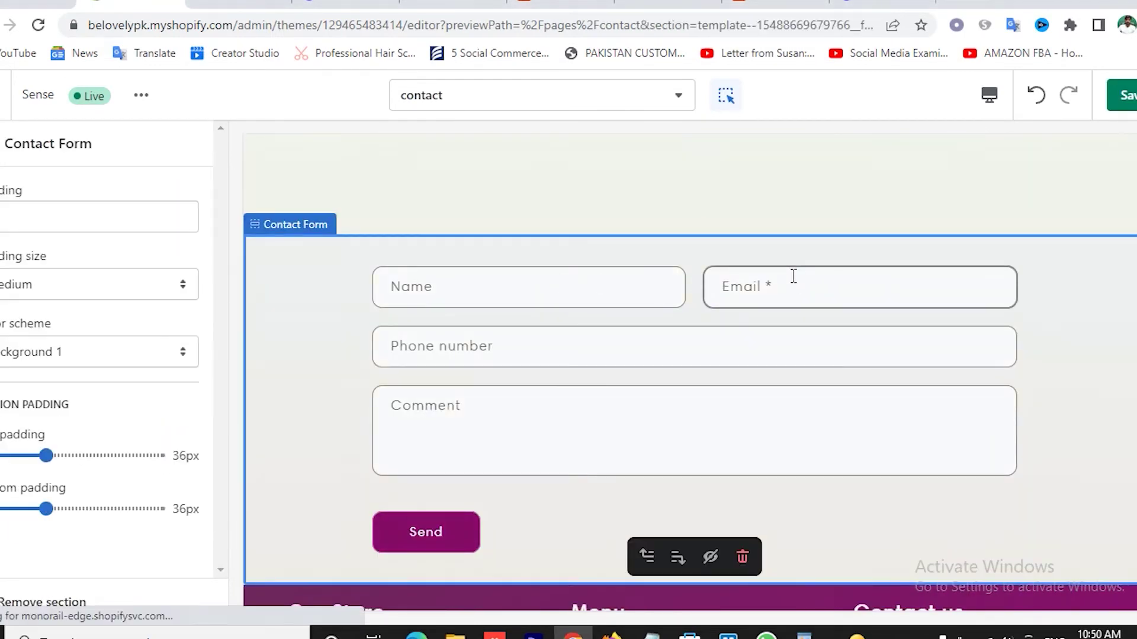
pyautogui.click(1103, 358)
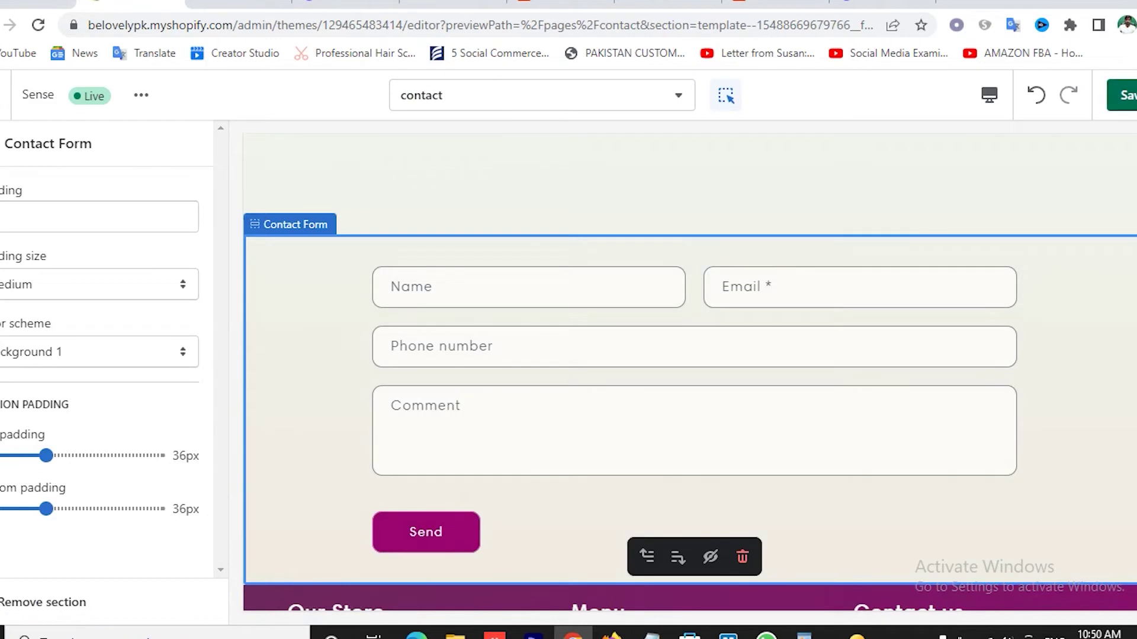
pyautogui.click(1125, 95)
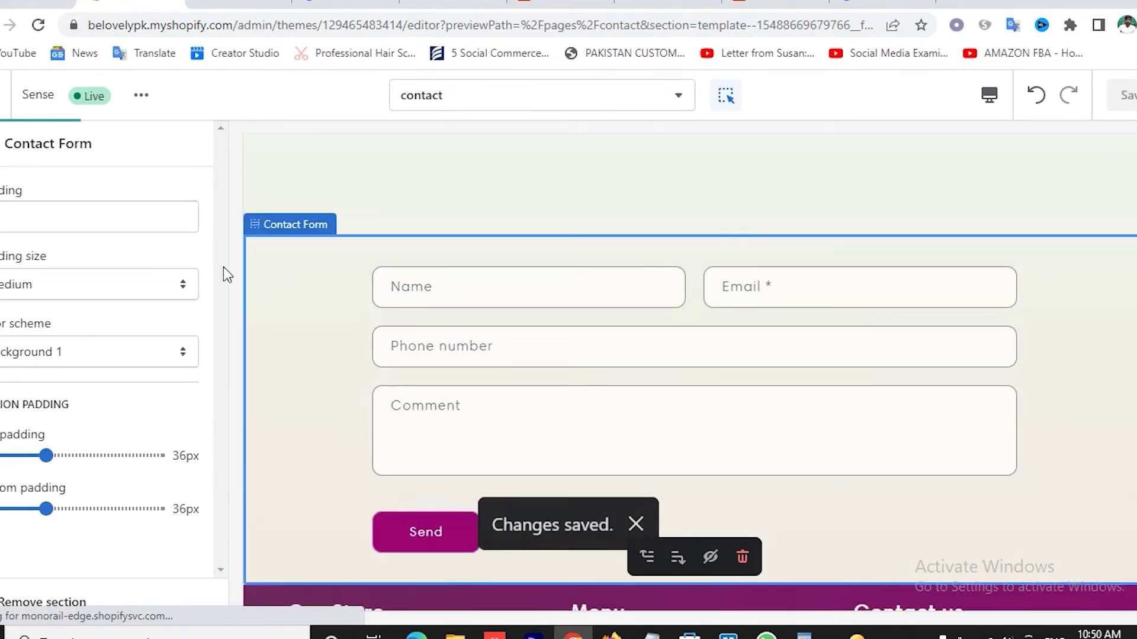
pyautogui.click(2, 155)
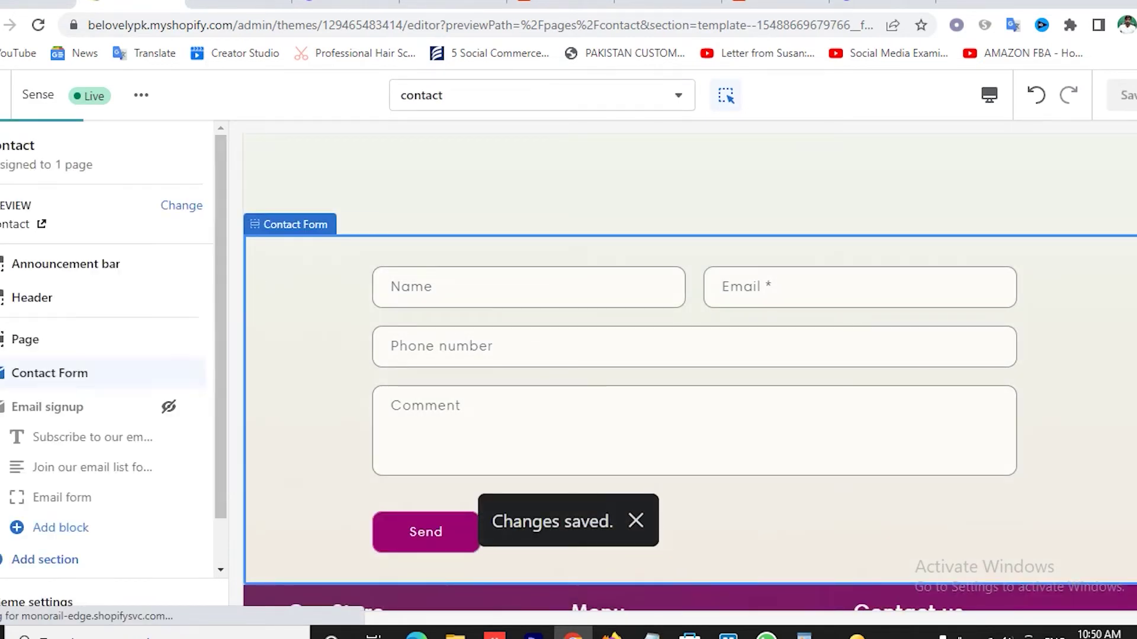
pyautogui.click(461, 106)
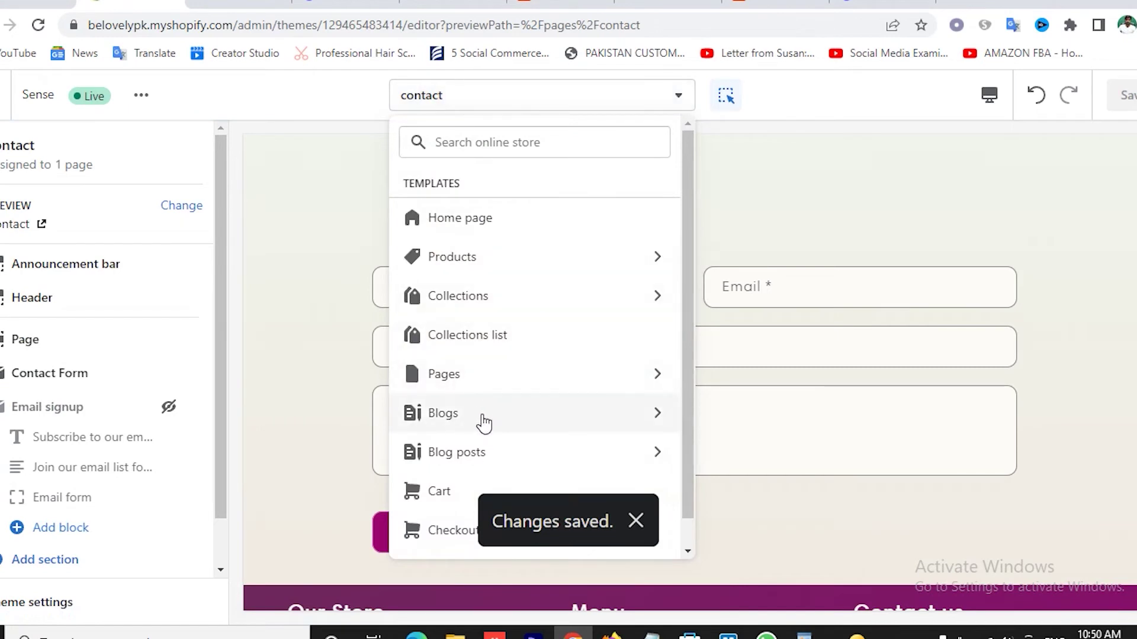
# - Switch to the Default blog template, hide its Email signup section and save
pyautogui.click(454, 423)
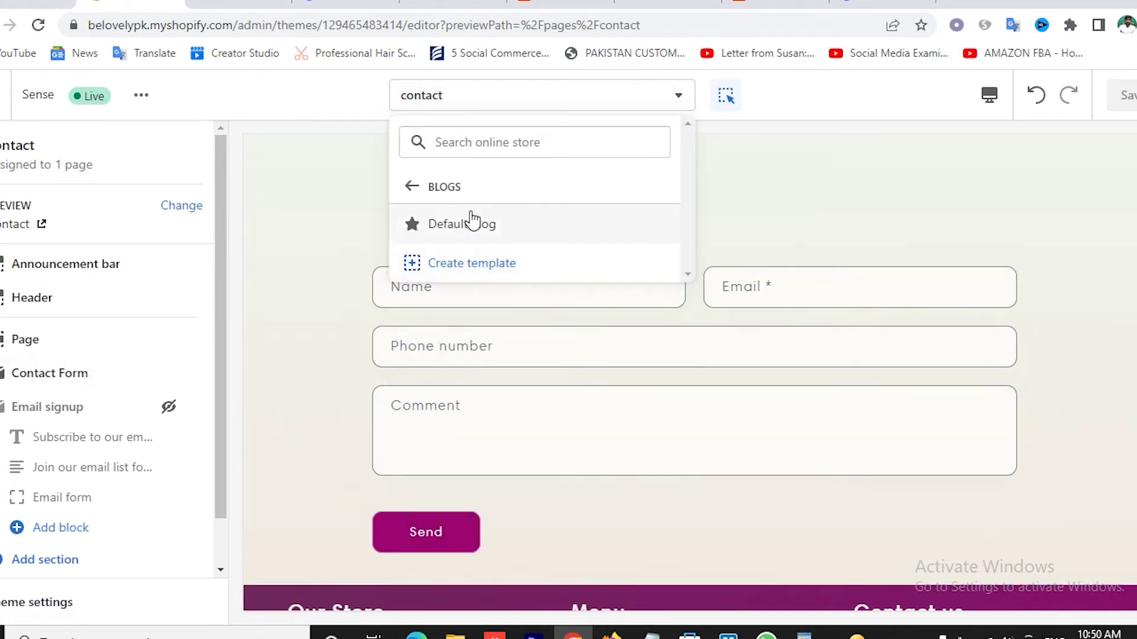
pyautogui.click(454, 225)
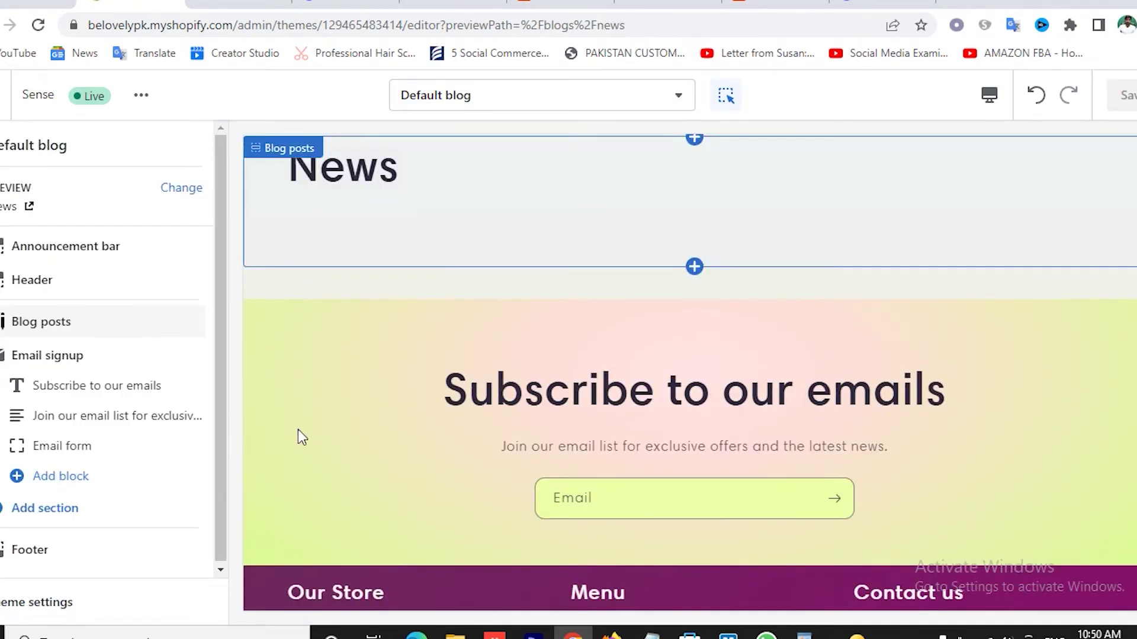
pyautogui.click(168, 355)
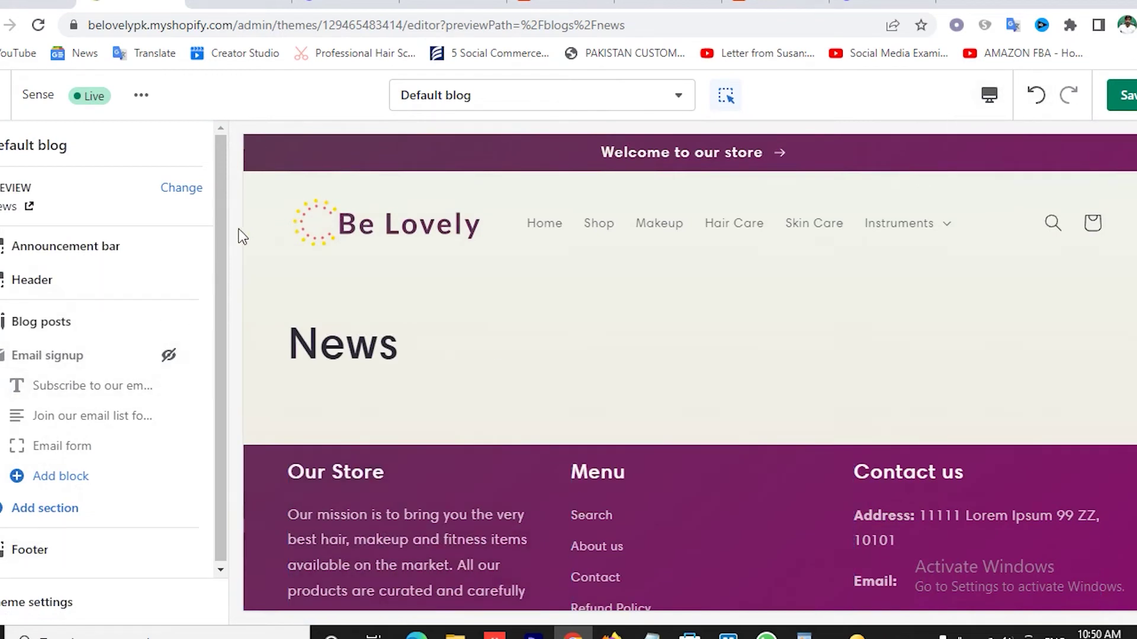
pyautogui.click(426, 100)
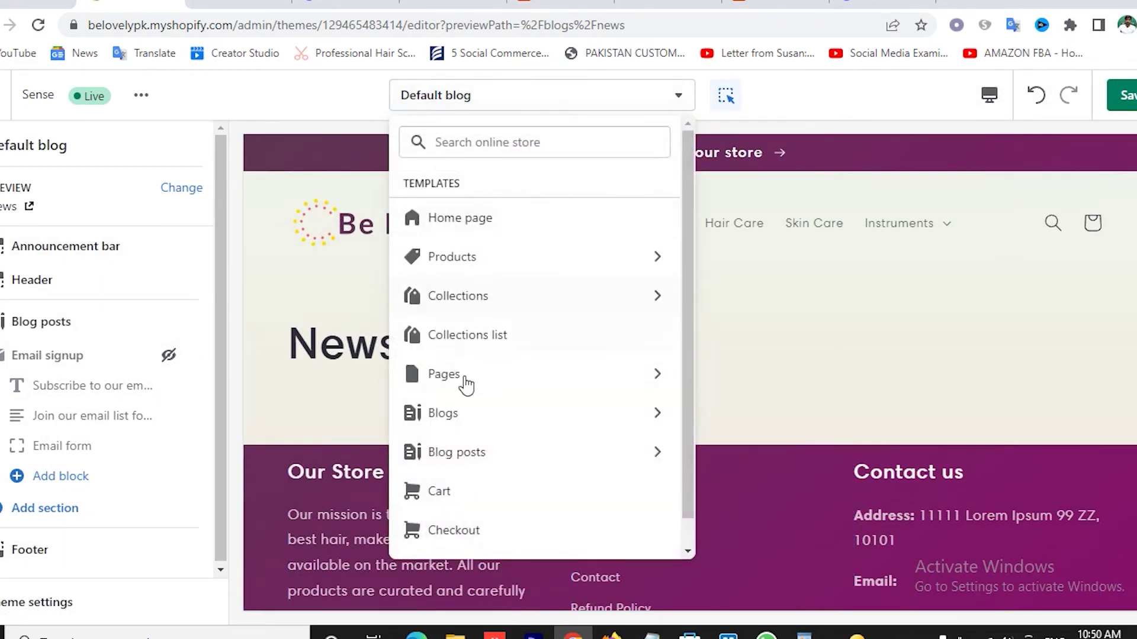
pyautogui.click(1131, 100)
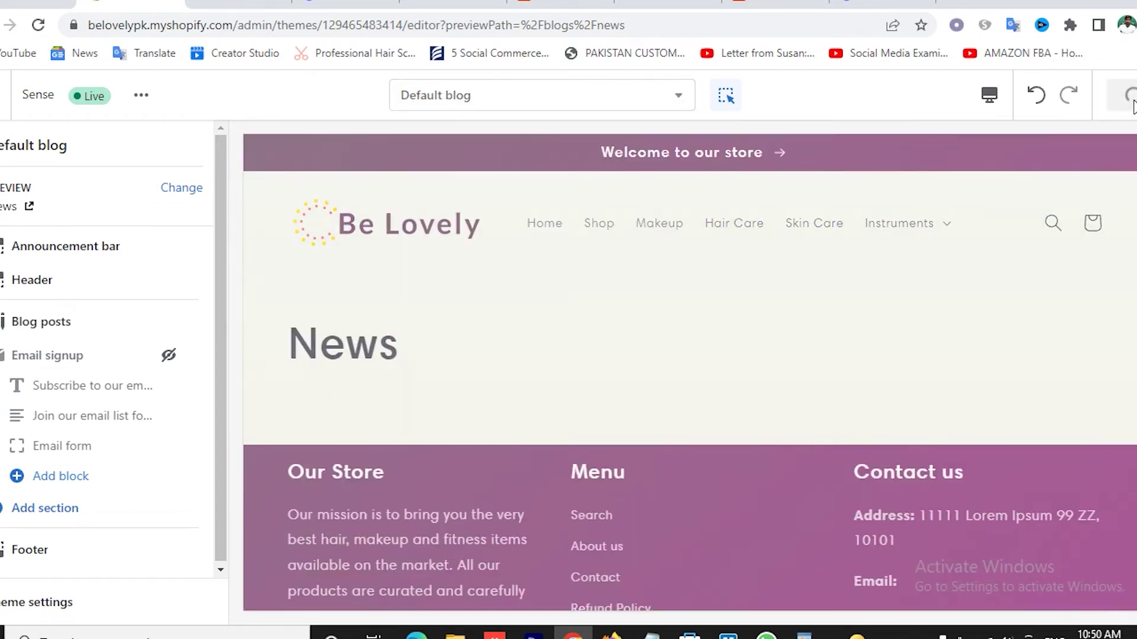
# - Browse the blog post templates in the template list, then return to the full list
pyautogui.click(651, 95)
pyautogui.scroll(-1, 529, 435)
pyautogui.click(473, 432)
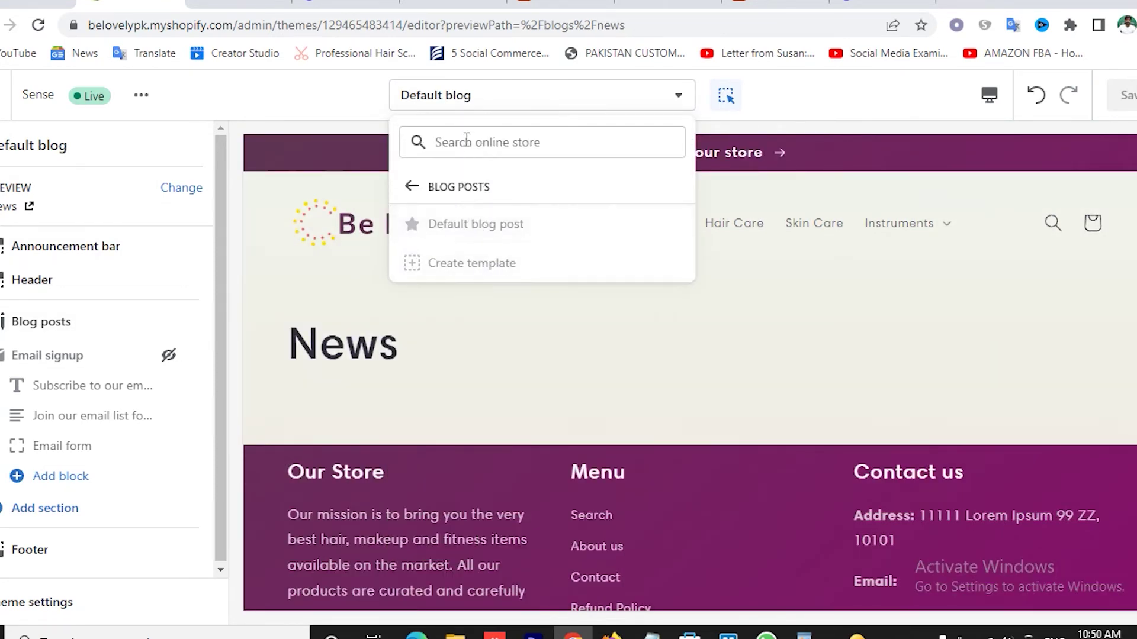
pyautogui.click(464, 108)
pyautogui.click(465, 107)
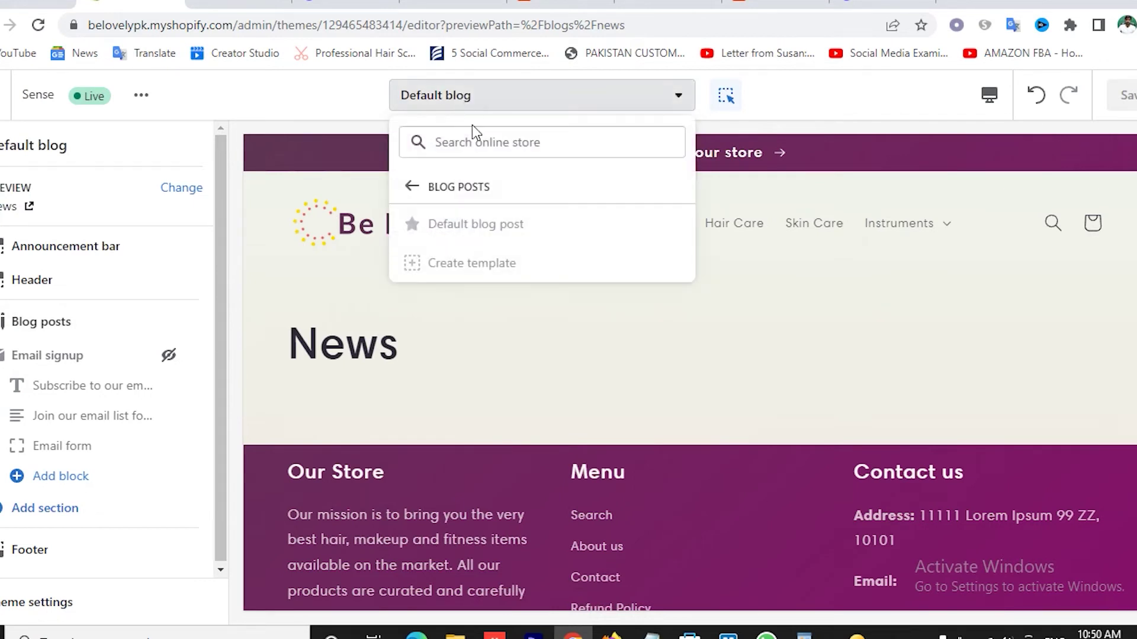
pyautogui.click(449, 108)
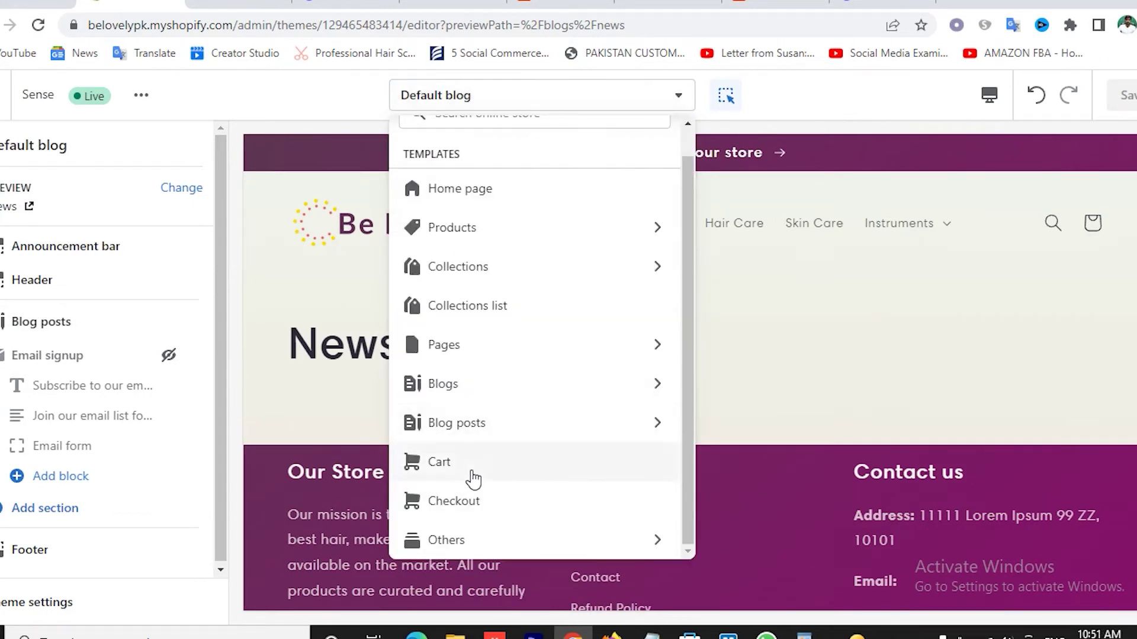
# - Hide Email signup on the Cart template and save, then switch the preview to Checkout
pyautogui.click(438, 462)
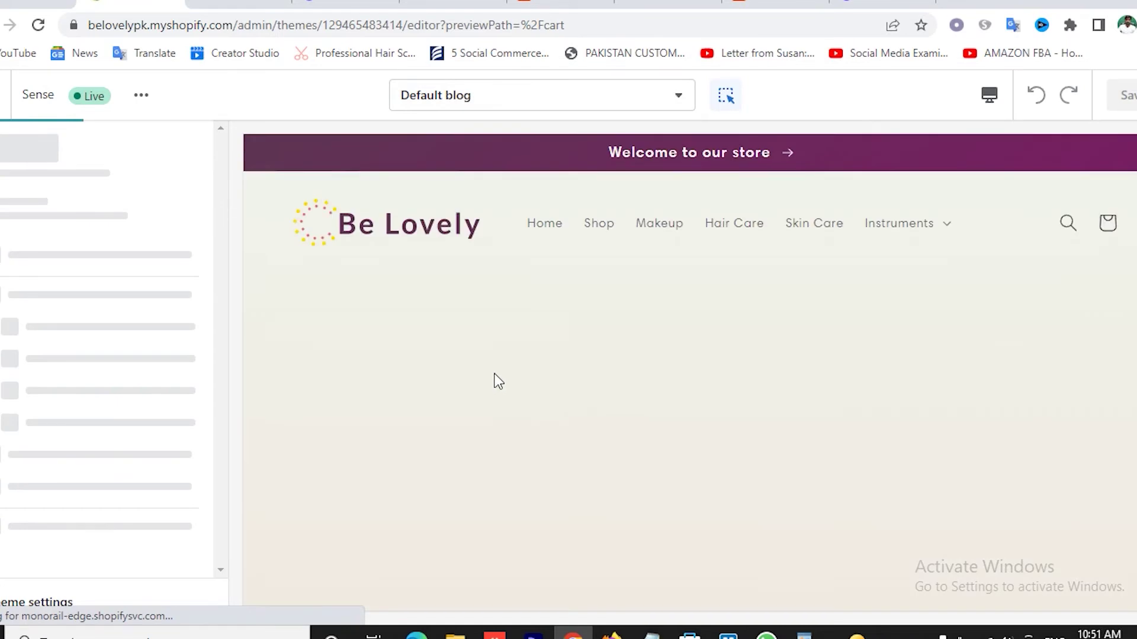
pyautogui.scroll(-3, 559, 350)
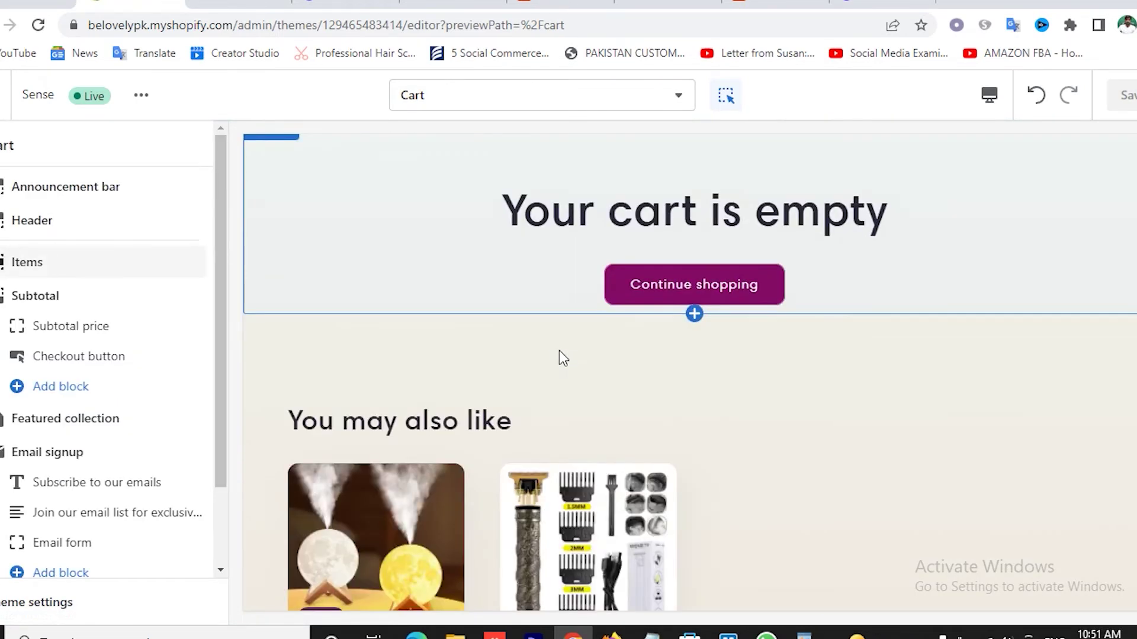
pyautogui.scroll(2, 559, 351)
pyautogui.scroll(1, 559, 350)
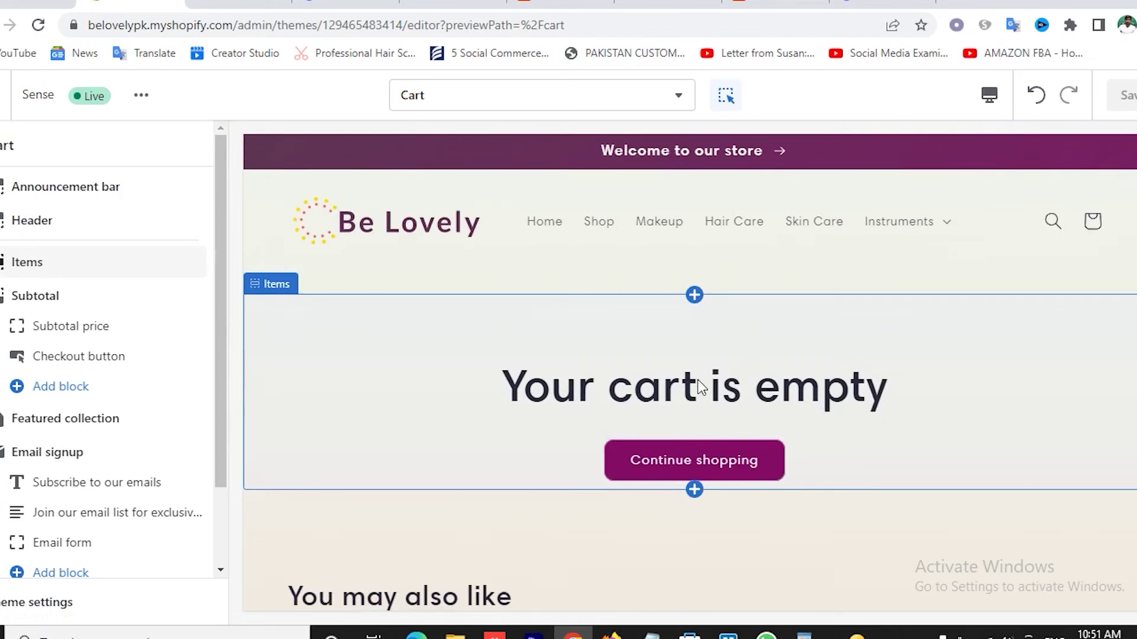
pyautogui.scroll(-7, 698, 382)
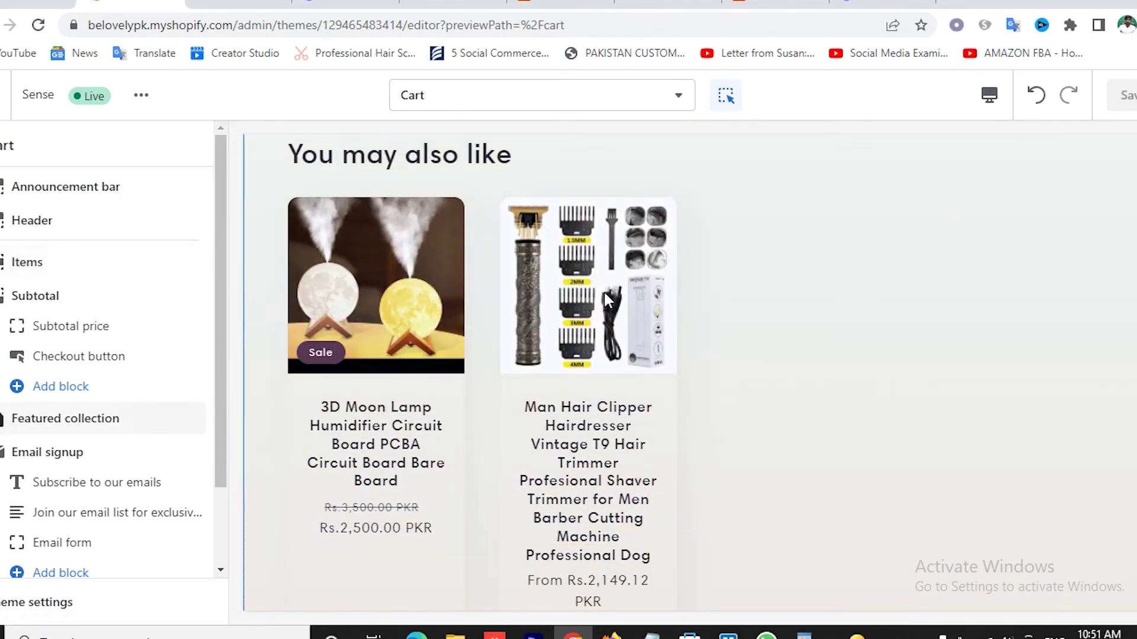
pyautogui.scroll(-3, 610, 299)
pyautogui.scroll(-7, 613, 303)
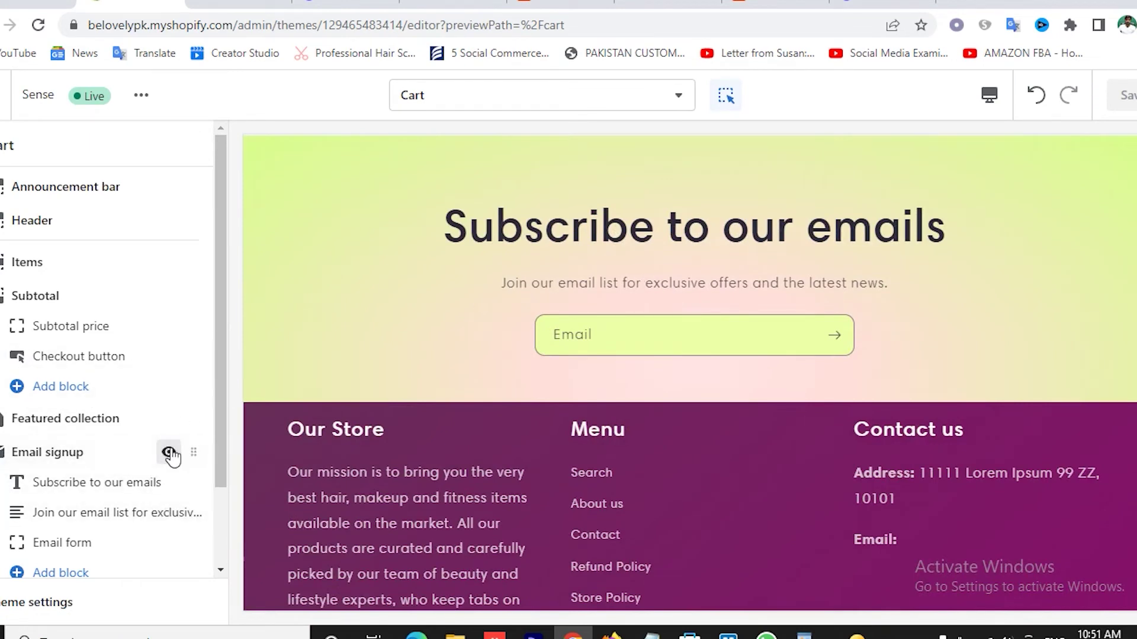
pyautogui.click(170, 453)
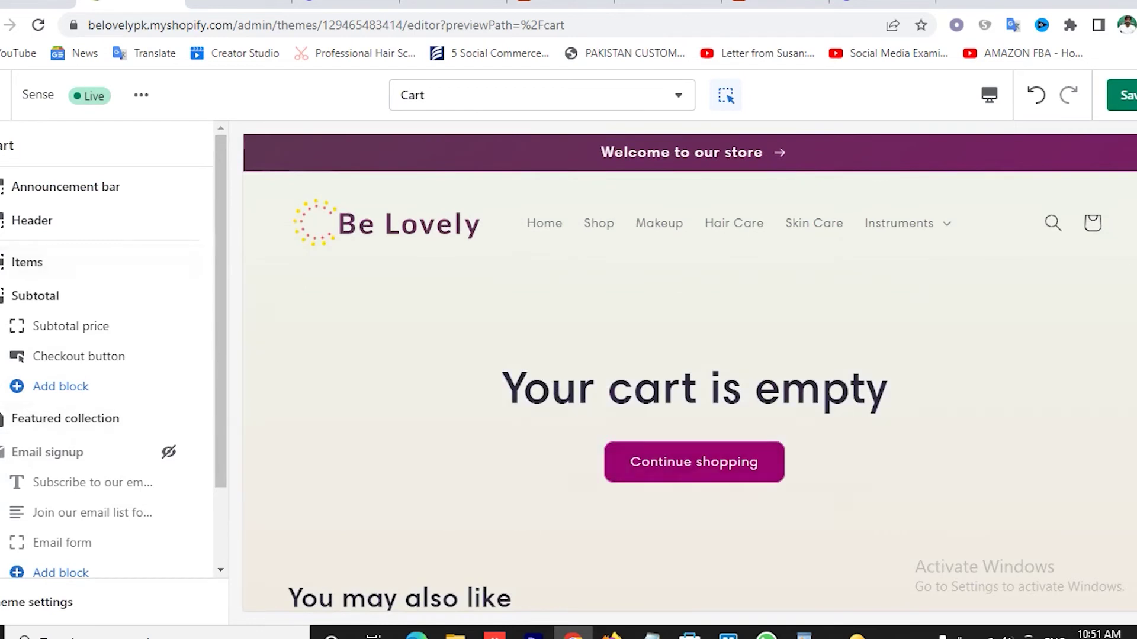
pyautogui.click(1122, 95)
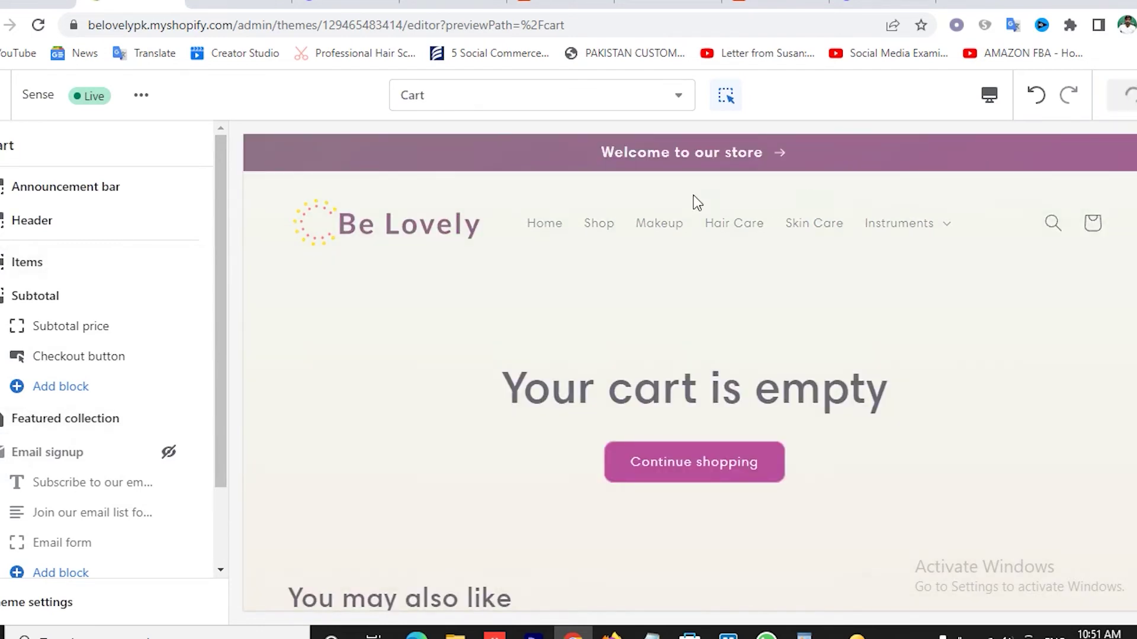
pyautogui.click(533, 95)
pyautogui.click(444, 499)
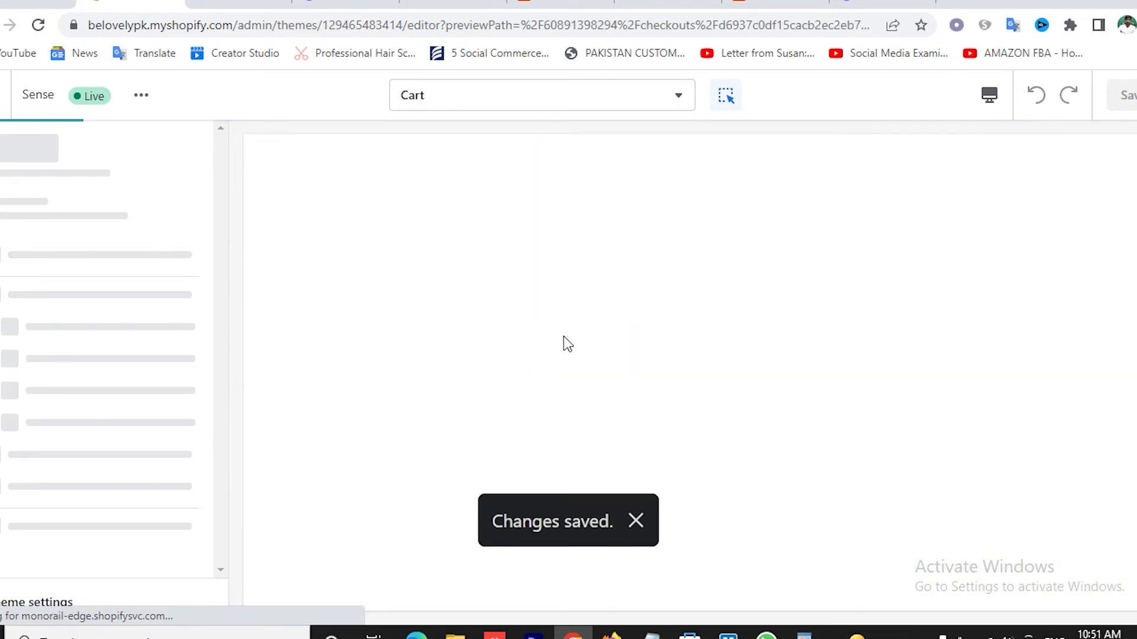
# - Review the Checkout template's Rs3,071.76 preview, then show the Others template group
pyautogui.click(636, 521)
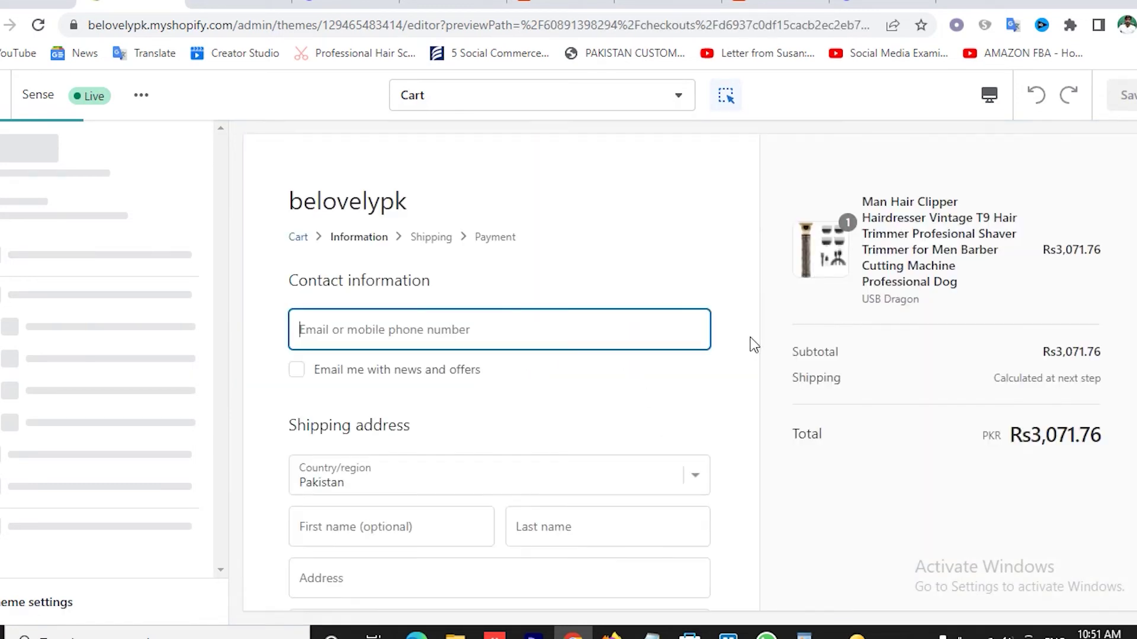
pyautogui.scroll(-5, 749, 344)
pyautogui.scroll(5, 601, 376)
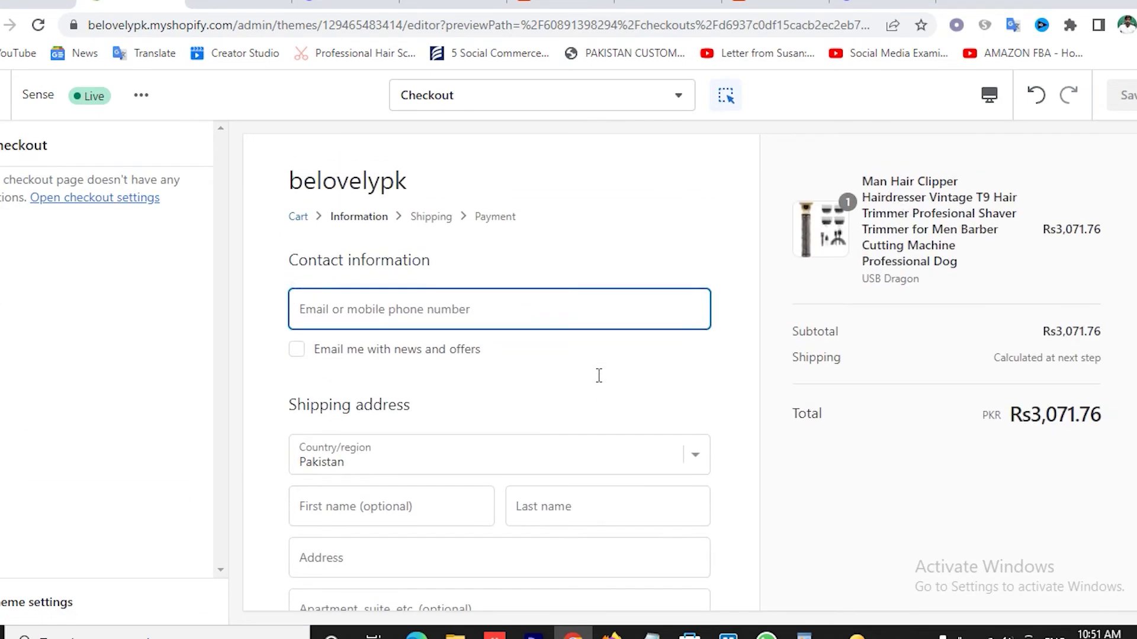
pyautogui.click(378, 310)
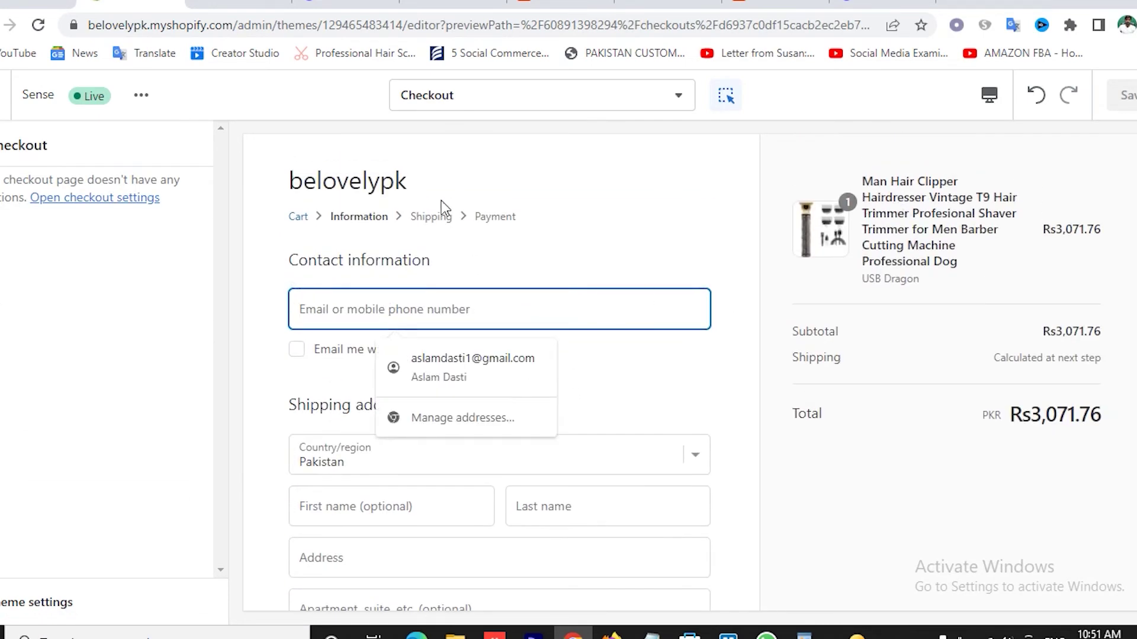
pyautogui.scroll(-5, 624, 308)
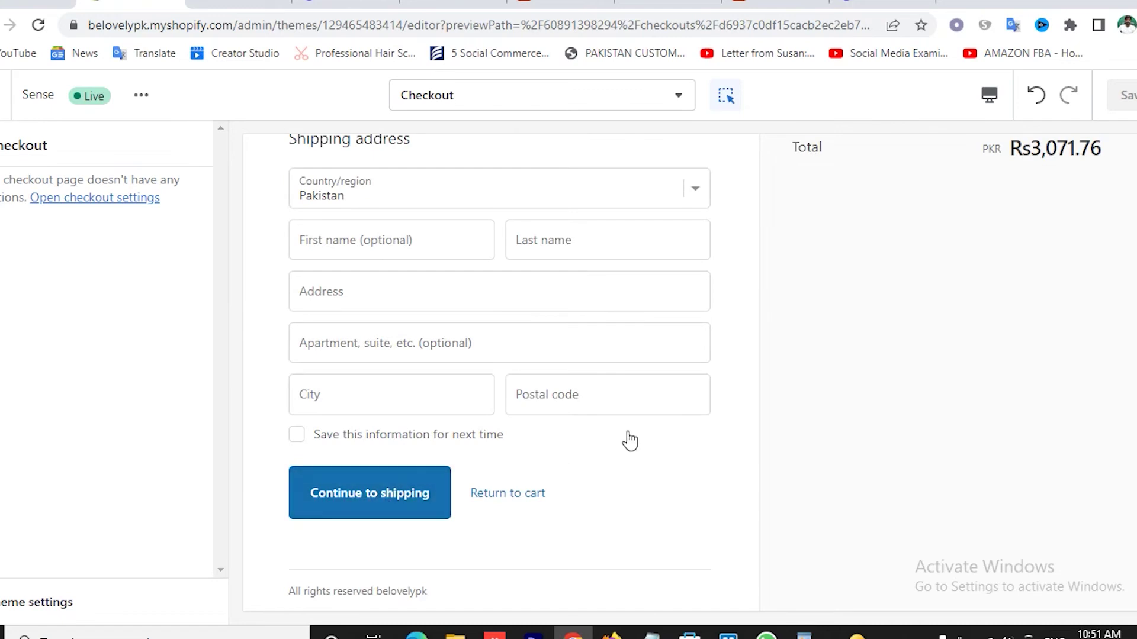
pyautogui.scroll(5, 627, 438)
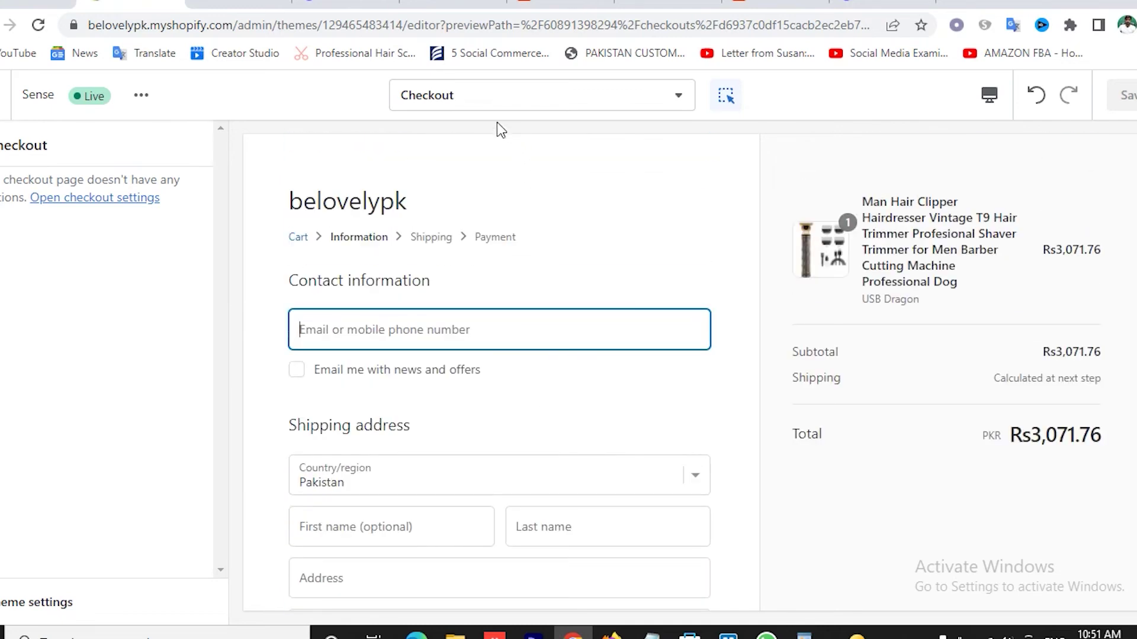
pyautogui.click(485, 108)
pyautogui.scroll(-1, 552, 385)
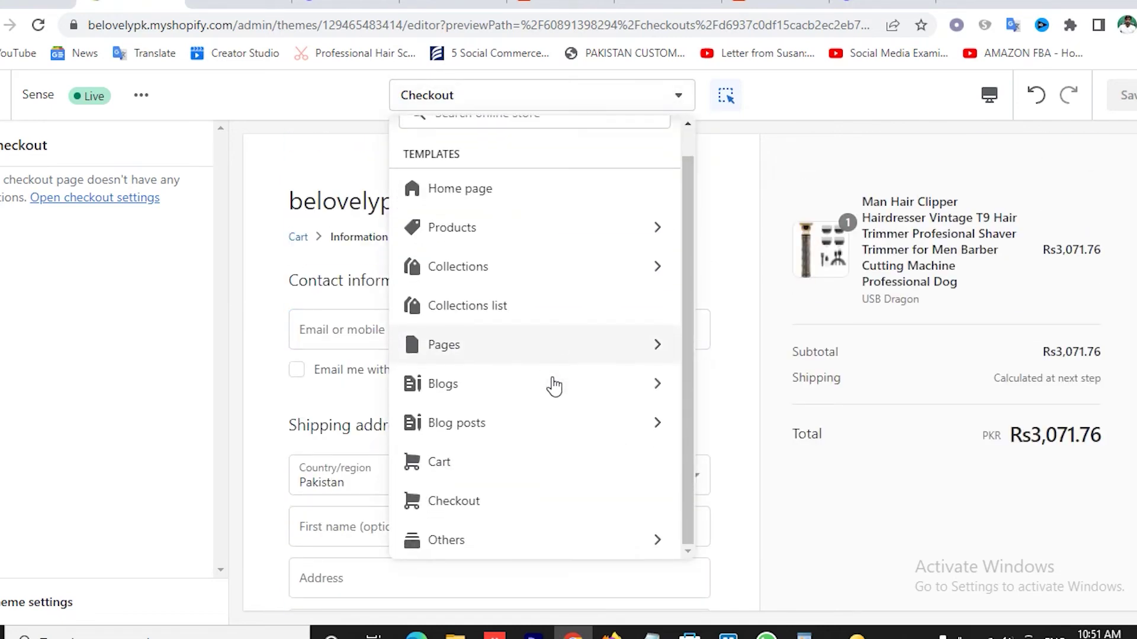
pyautogui.click(474, 539)
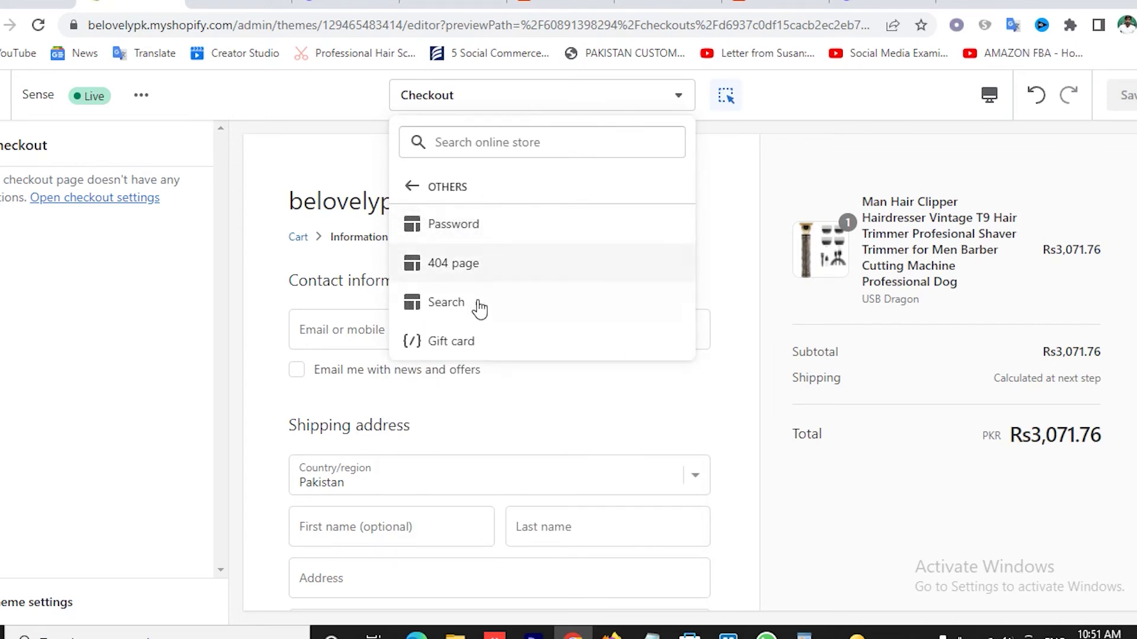
# - Hide Email signup on the Search template, save, and exit the theme editor
pyautogui.click(426, 305)
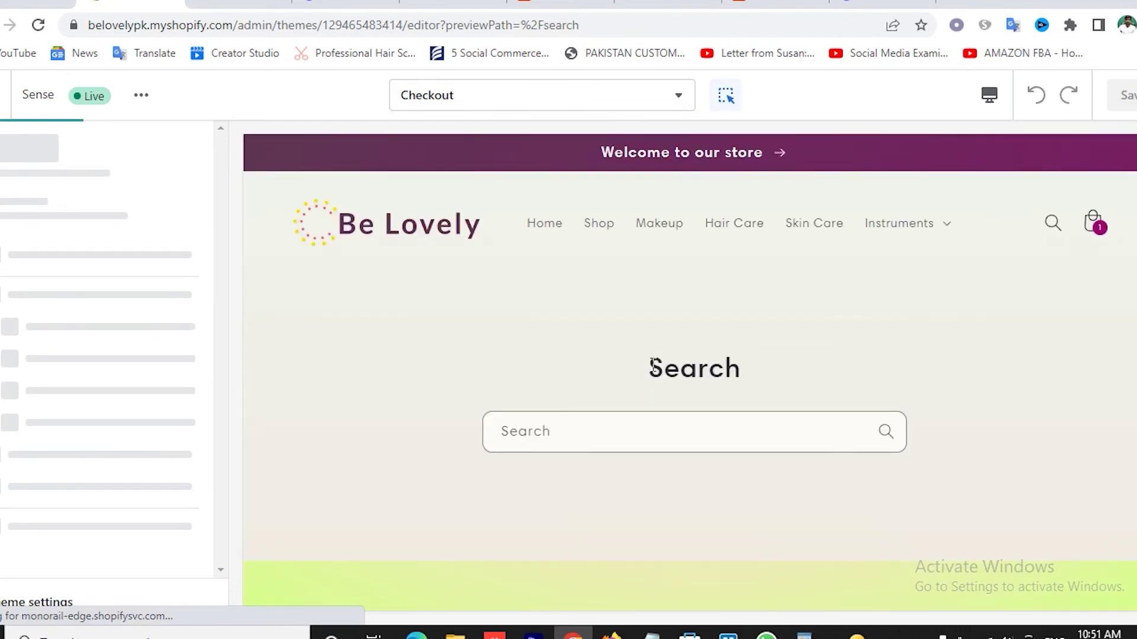
pyautogui.scroll(-5, 652, 407)
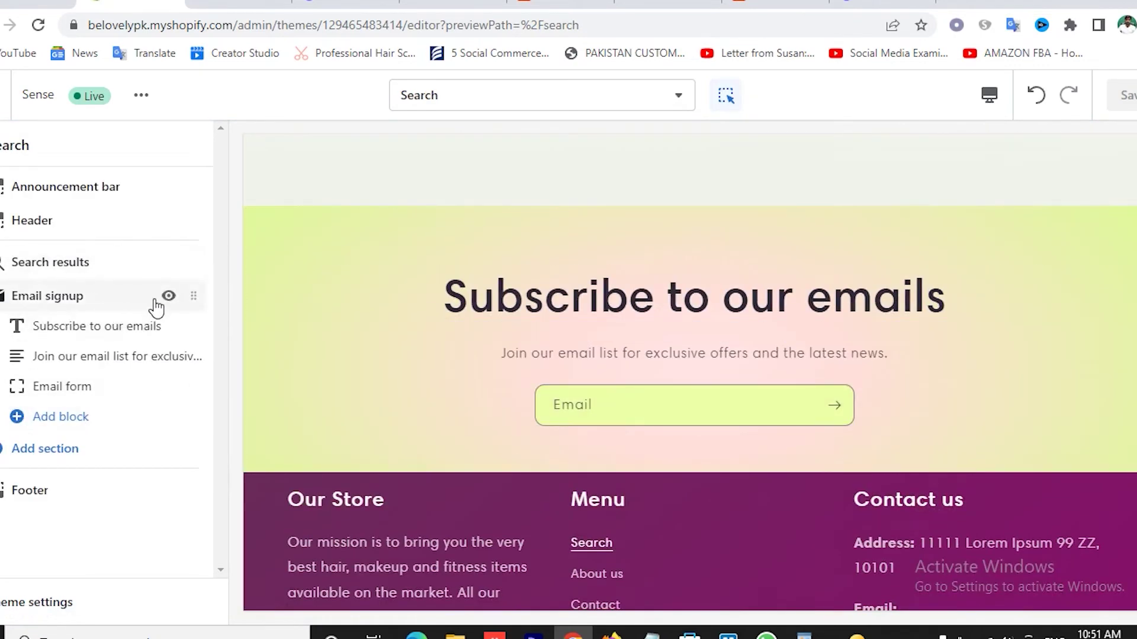
pyautogui.click(168, 296)
pyautogui.scroll(5, 804, 370)
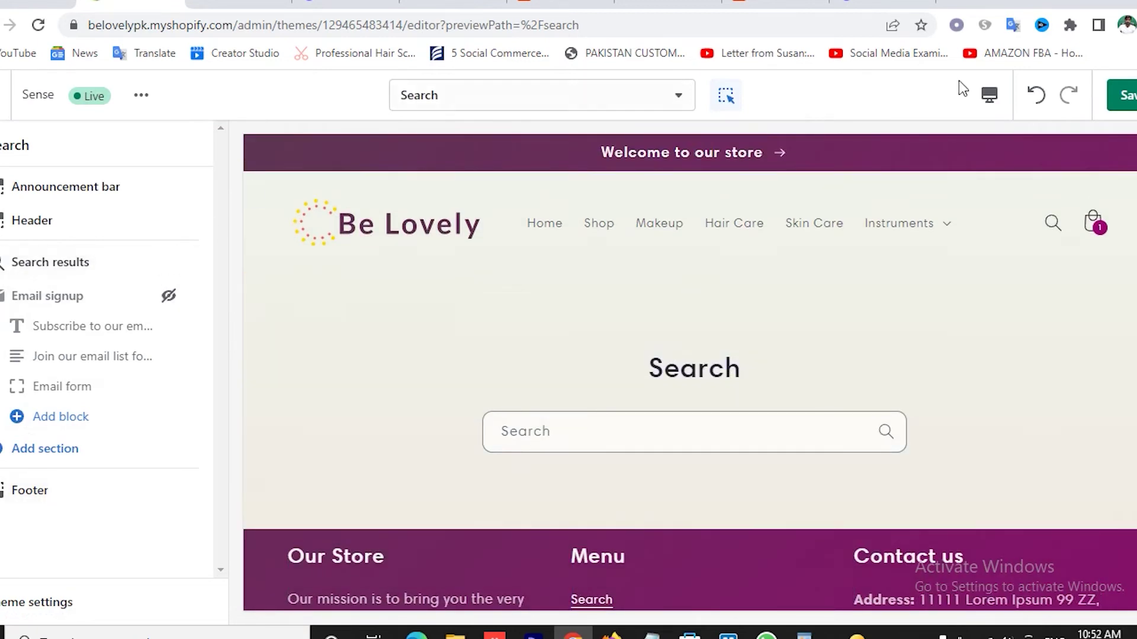
pyautogui.click(1123, 95)
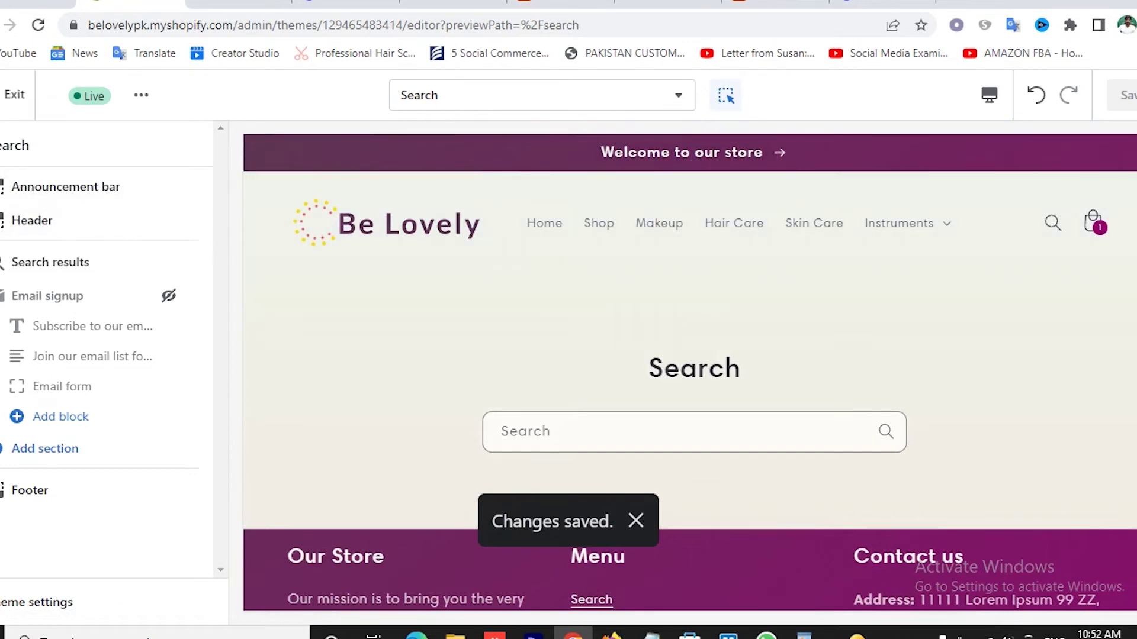
pyautogui.click(18, 95)
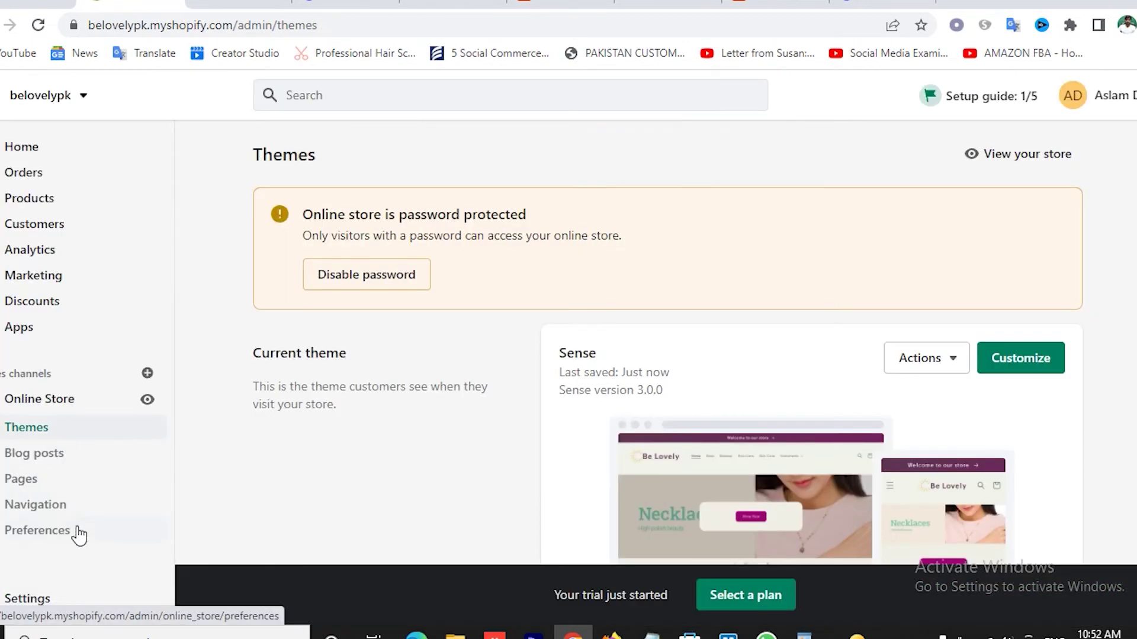
# - In Online Store Preferences, enter 'Be Lovely' as the homepage title
pyautogui.click(37, 530)
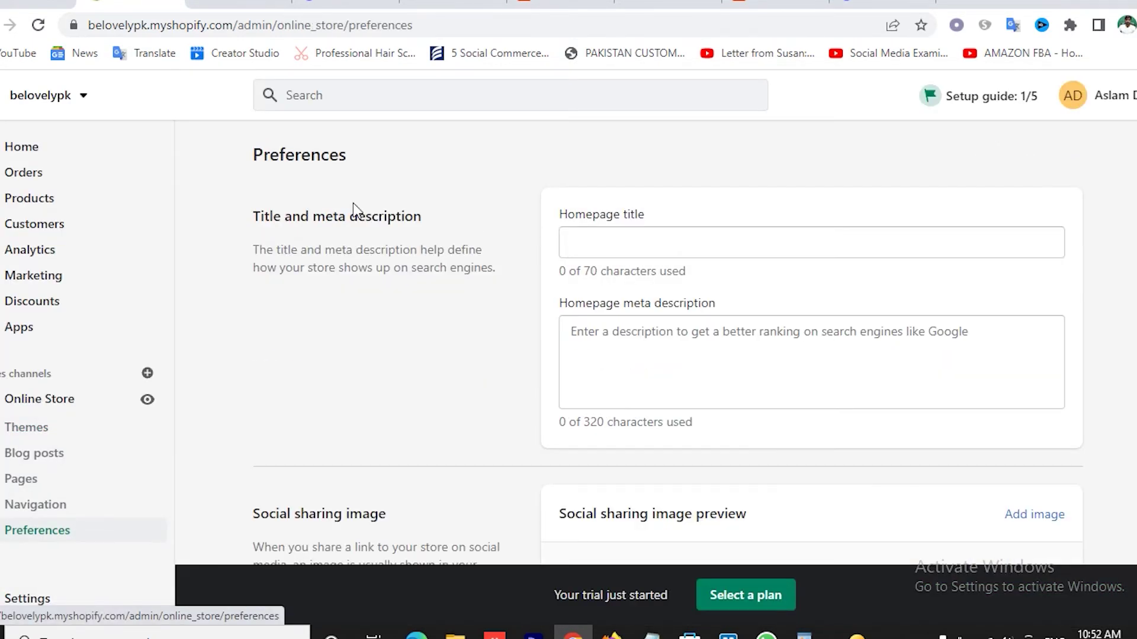
pyautogui.click(617, 247)
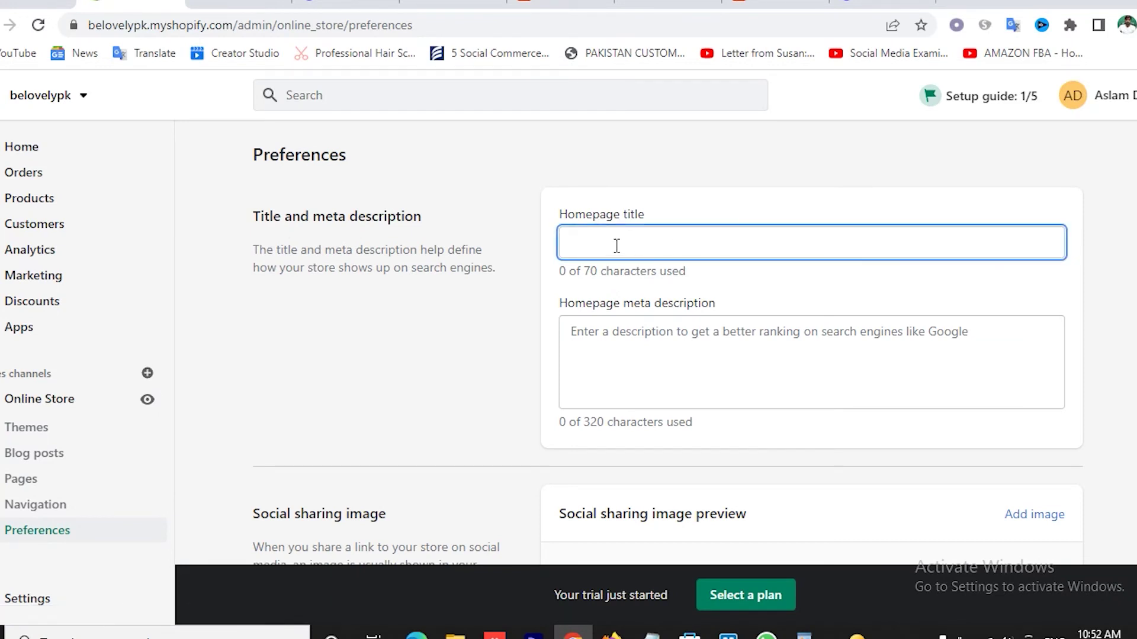
pyautogui.write('Be Lovely')
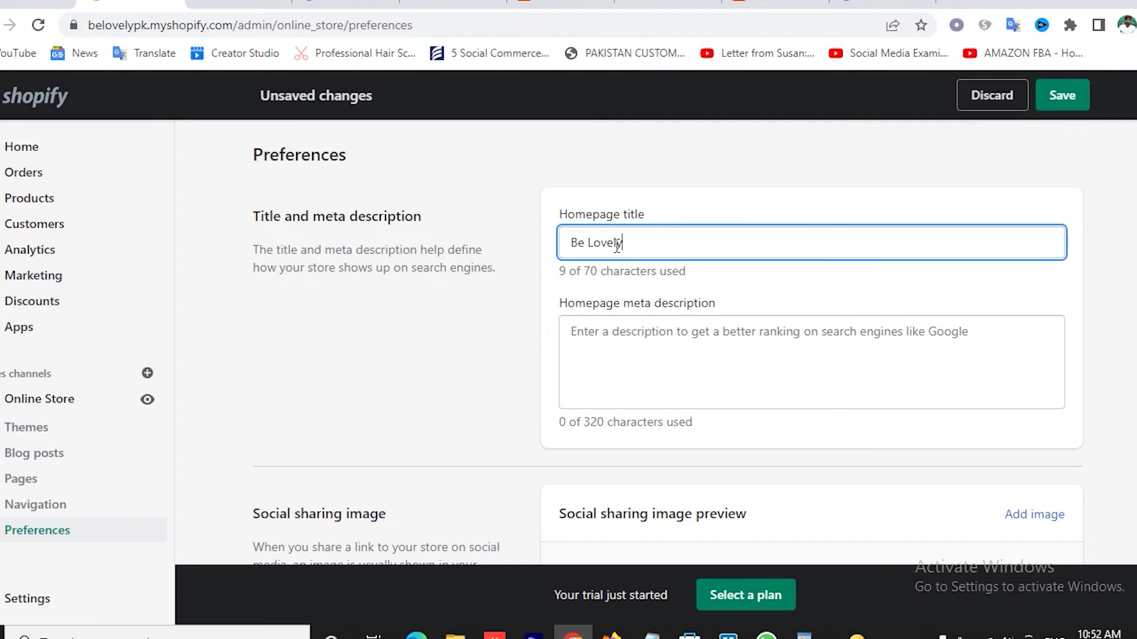
# - Copy the Our mission paragraph from WordPad into the homepage meta description
pyautogui.click(636, 352)
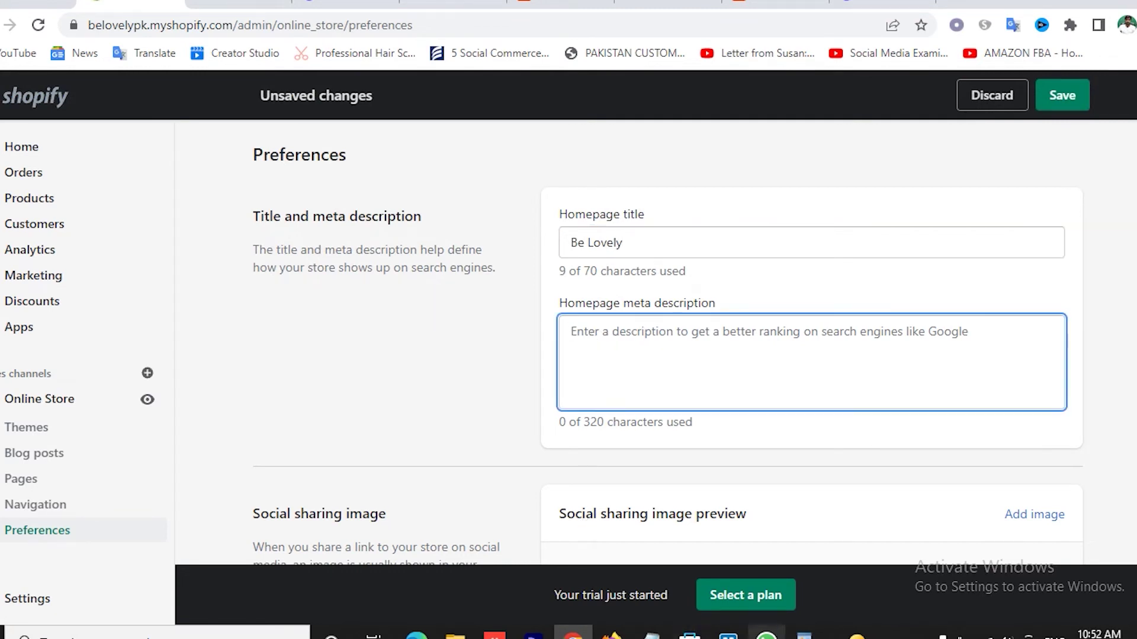
pyautogui.click(803, 635)
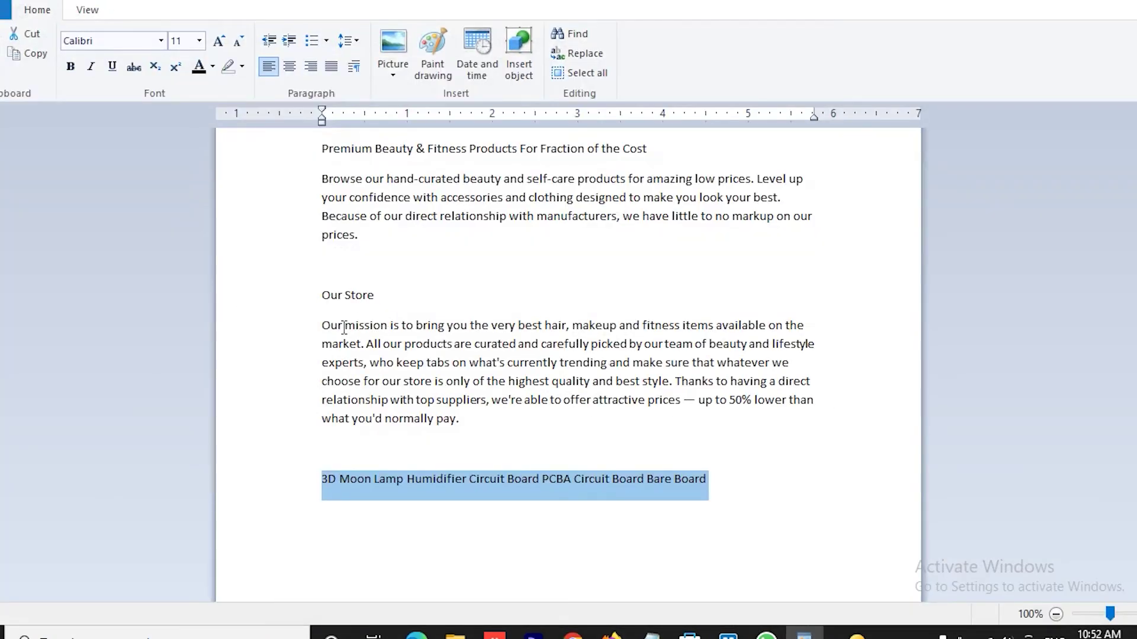
pyautogui.moveTo(325, 326); pyautogui.dragTo(514, 418)
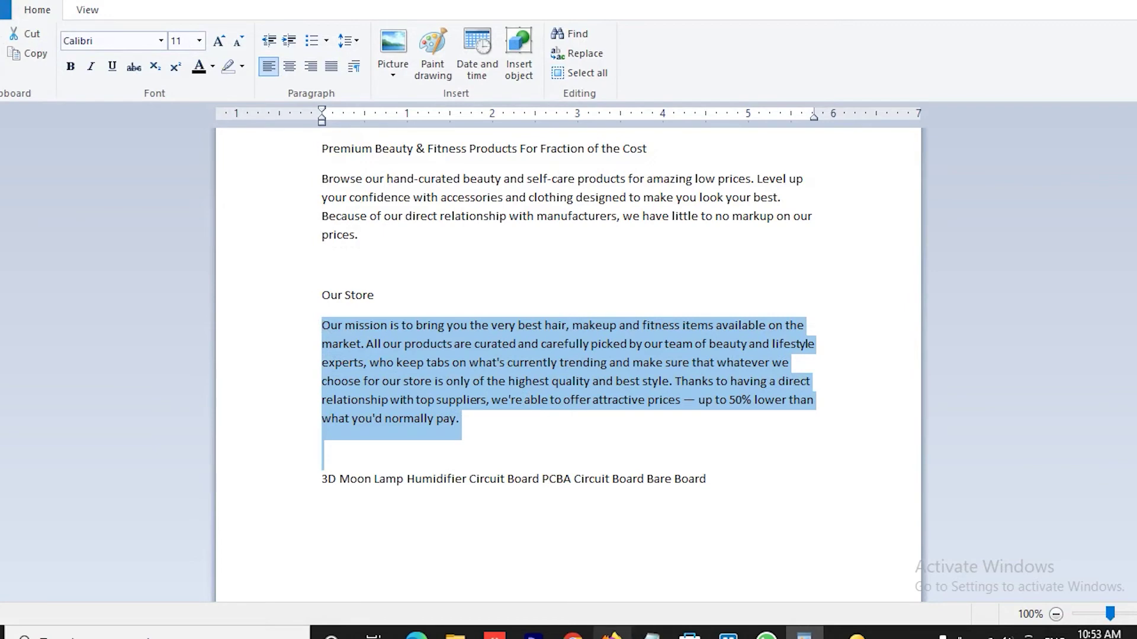
pyautogui.click(572, 635)
pyautogui.click(652, 351)
pyautogui.write("Our mission is to bring you the very best hair, makeup and fitness items available on the market. All our products are curated and carefully picked by our team of beauty and lifestyle experts, who keep tabs on what's currently trending and make sure that whatever we choose for our store is only of the highest quality a")
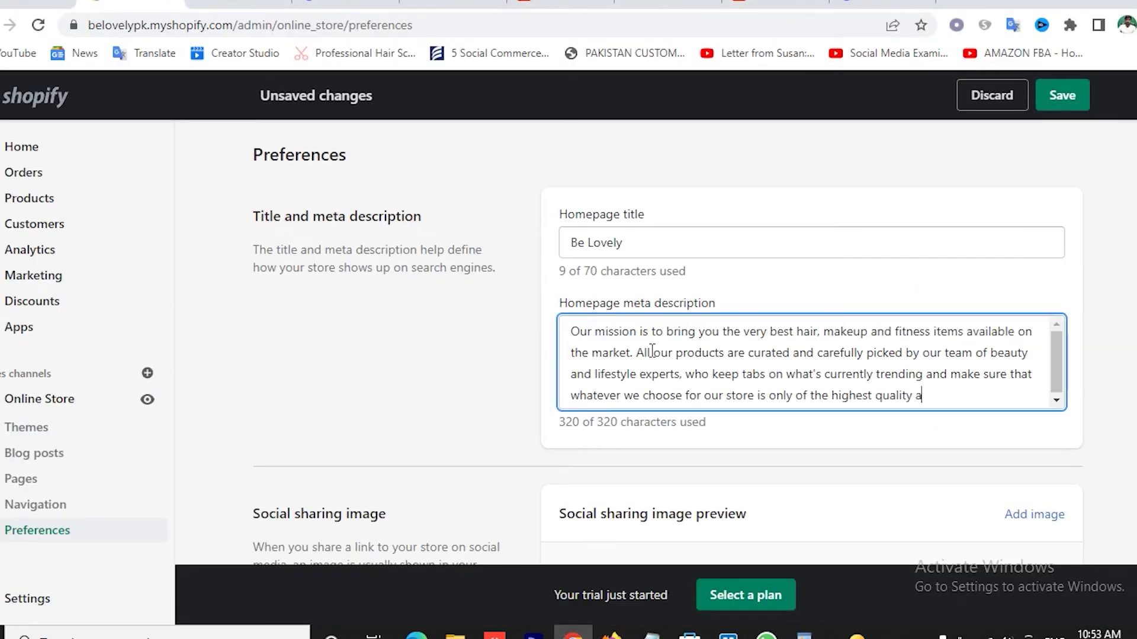
# - Review customer privacy, password protection and spam protection, then save the Preferences page
pyautogui.scroll(-3, 801, 418)
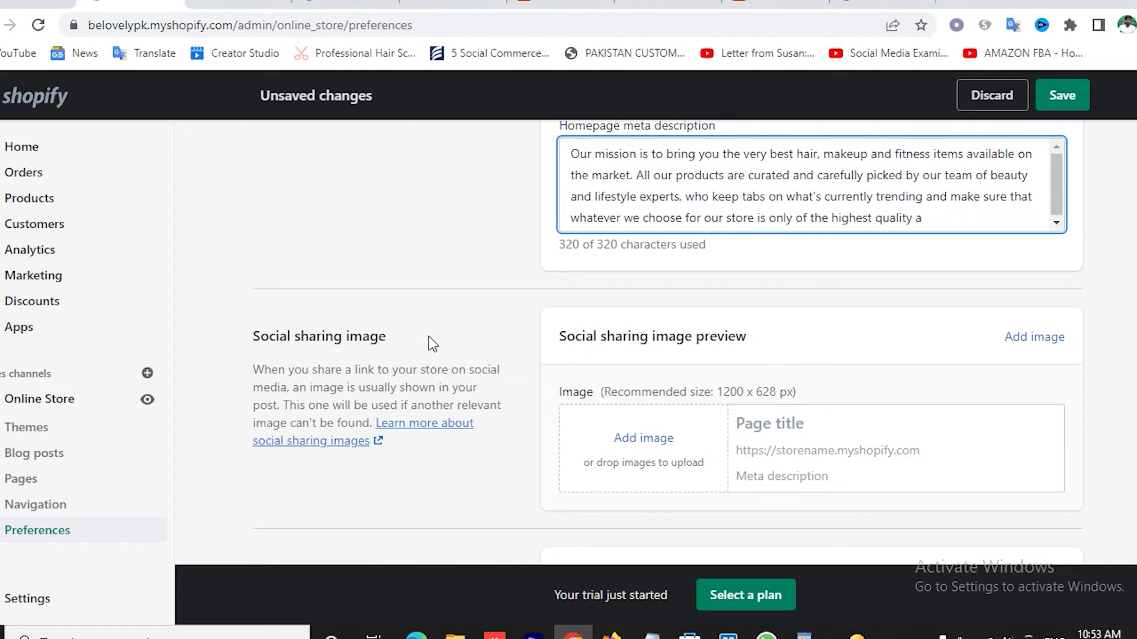
pyautogui.scroll(-3, 711, 474)
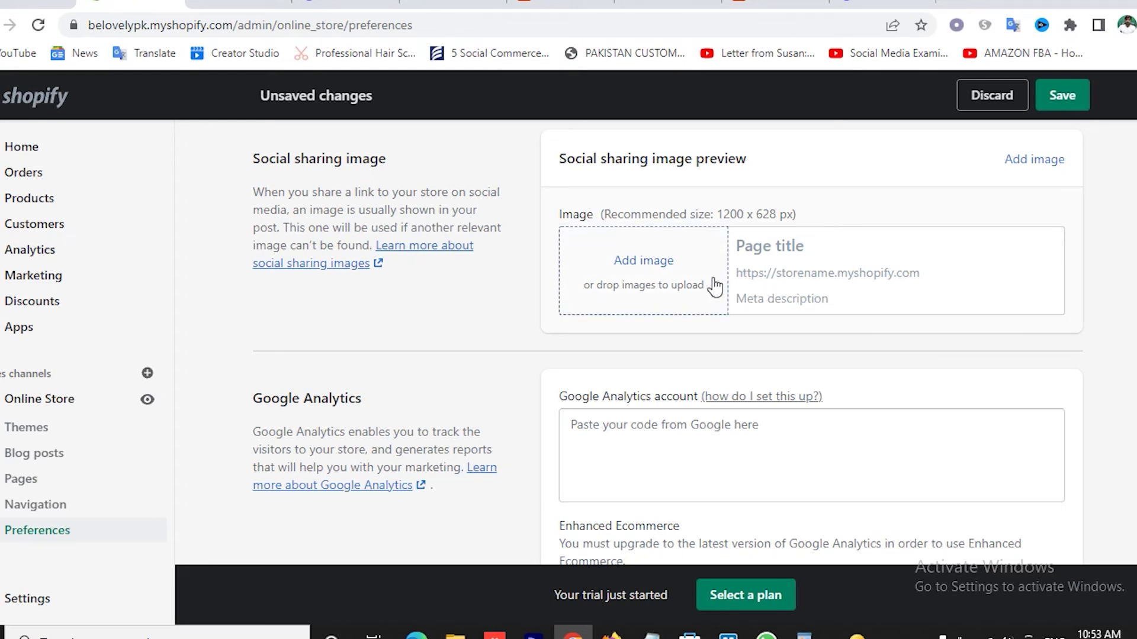
pyautogui.scroll(-2, 719, 293)
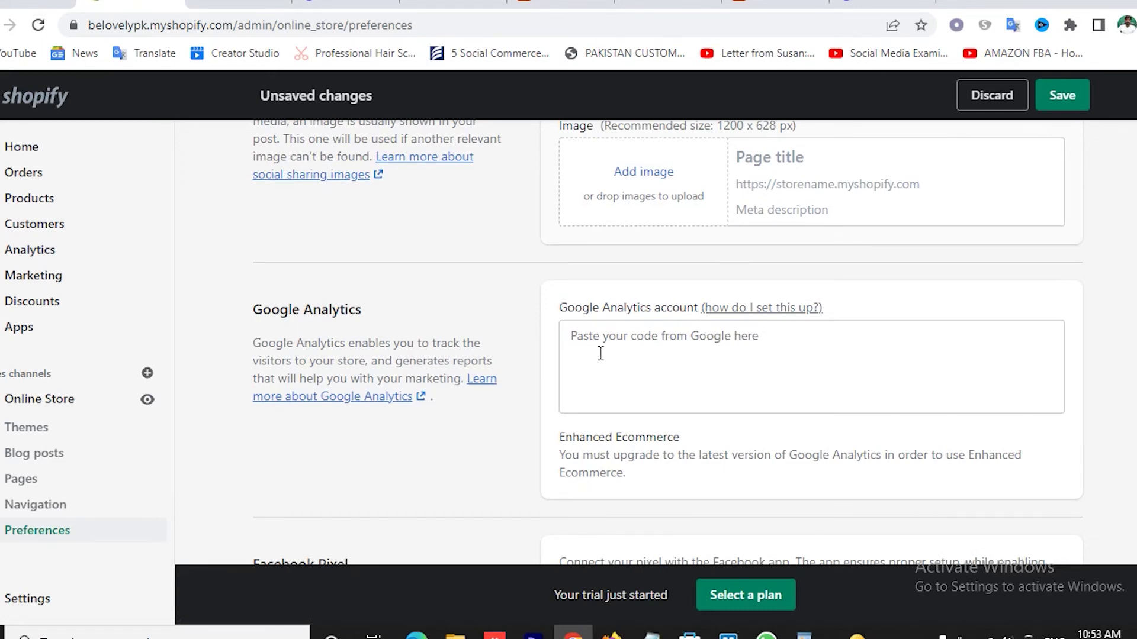
pyautogui.scroll(-2, 527, 356)
pyautogui.scroll(-5, 586, 305)
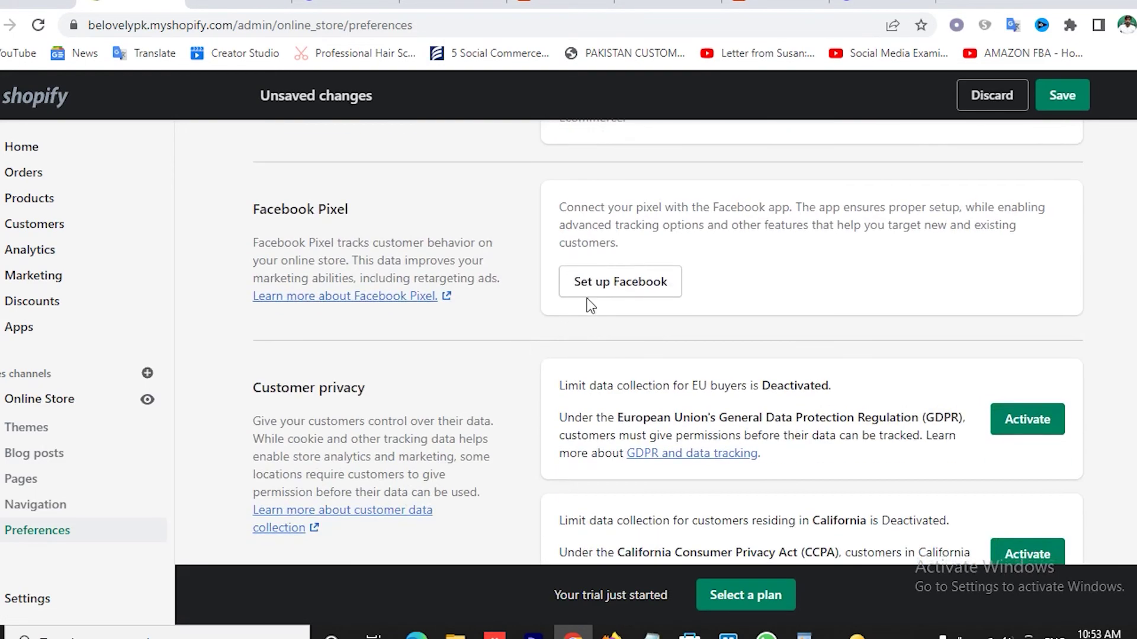
pyautogui.scroll(5, 599, 303)
pyautogui.scroll(-3, 696, 335)
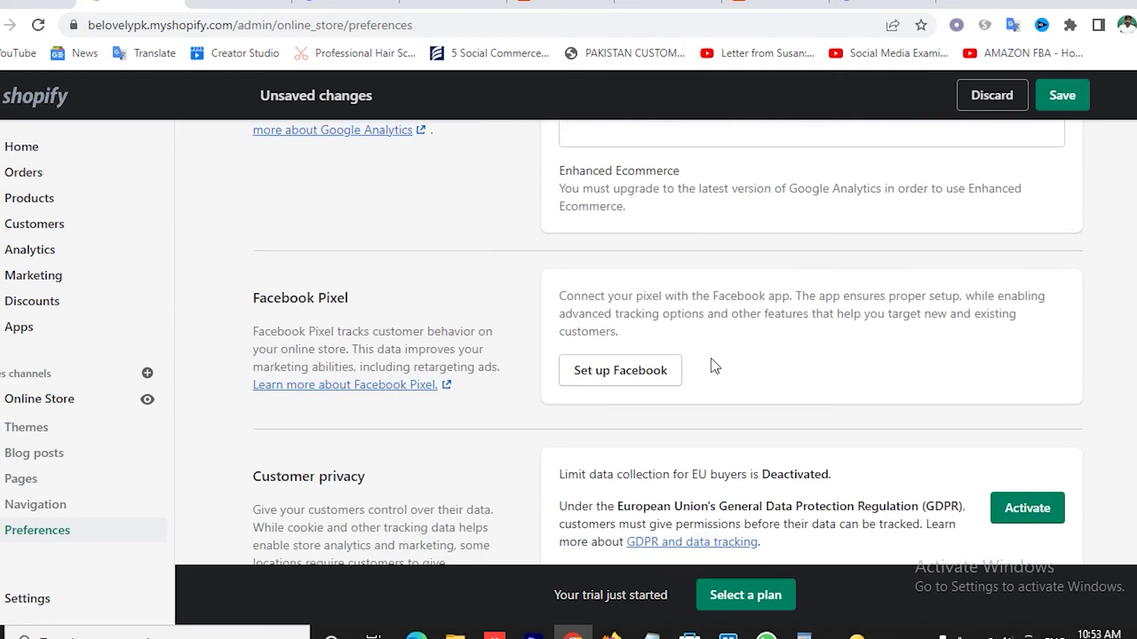
pyautogui.scroll(-3, 698, 380)
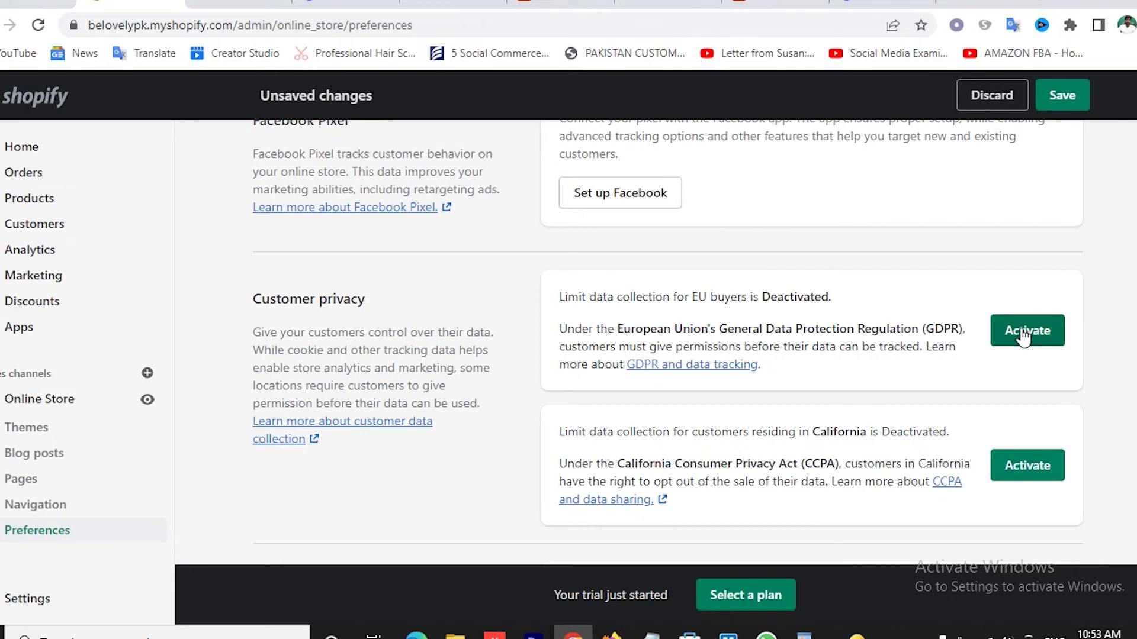
pyautogui.scroll(-2, 1033, 338)
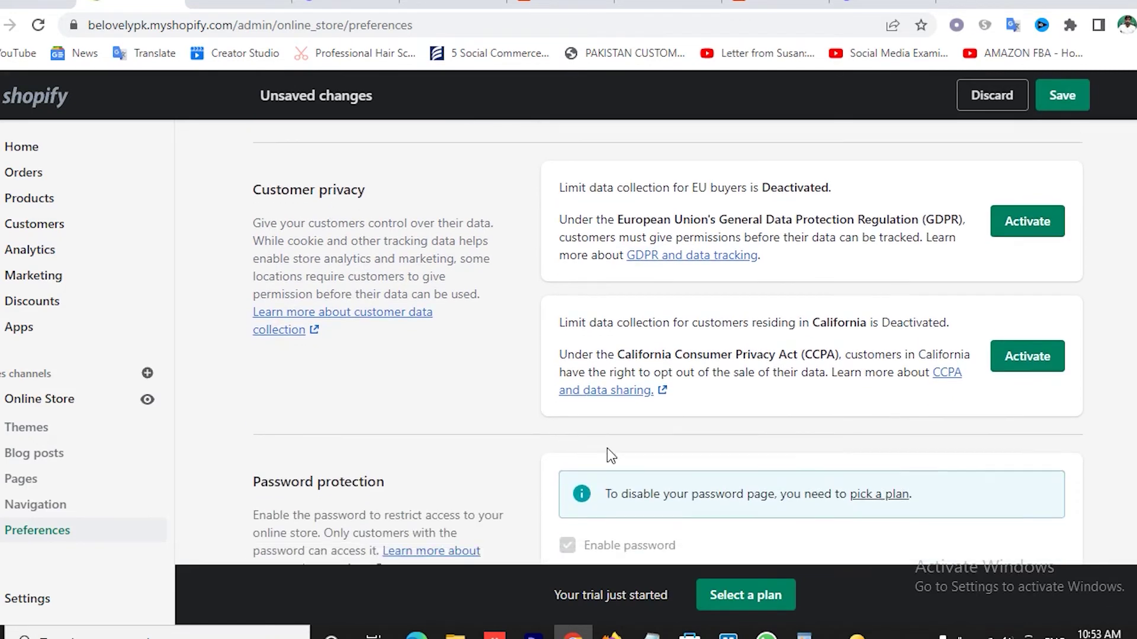
pyautogui.scroll(-3, 607, 450)
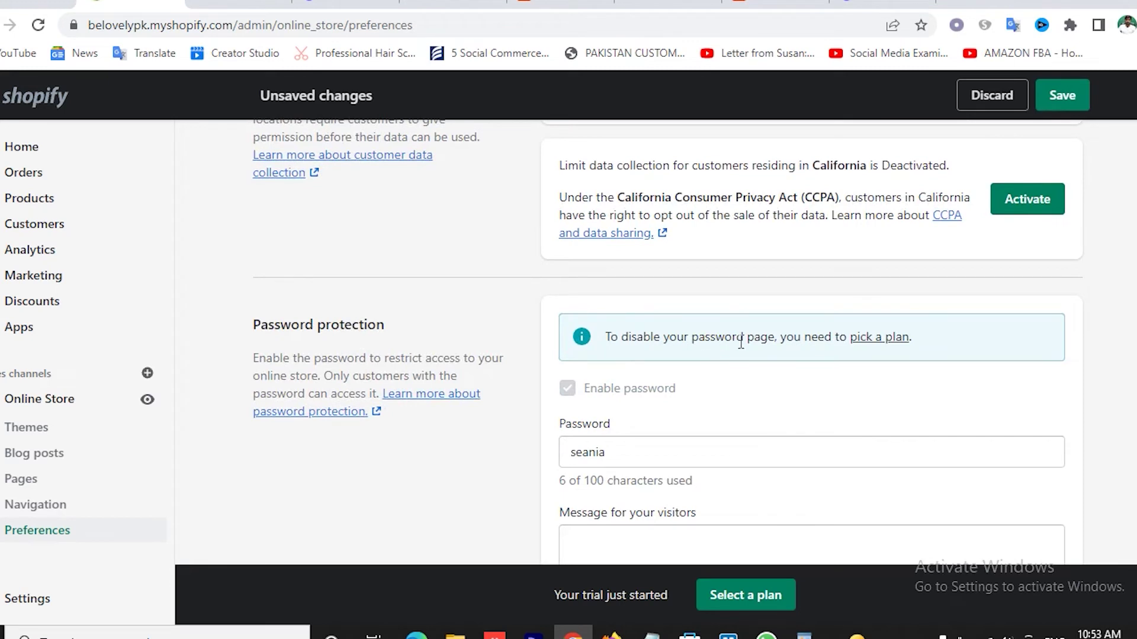
pyautogui.scroll(-2, 685, 379)
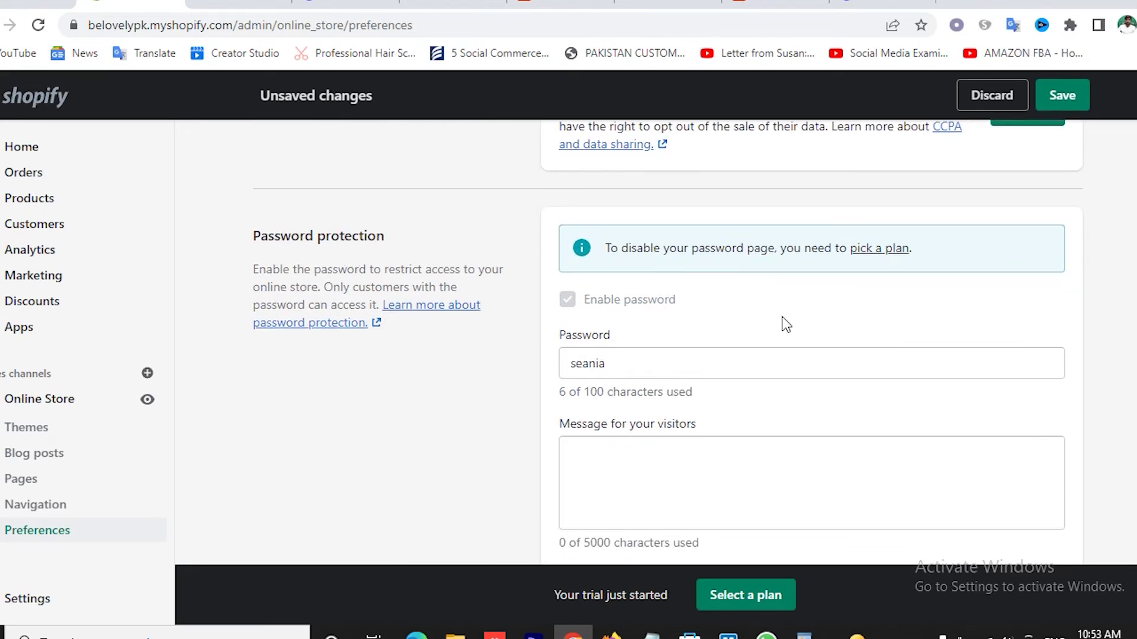
pyautogui.scroll(-3, 786, 324)
pyautogui.scroll(-2, 783, 318)
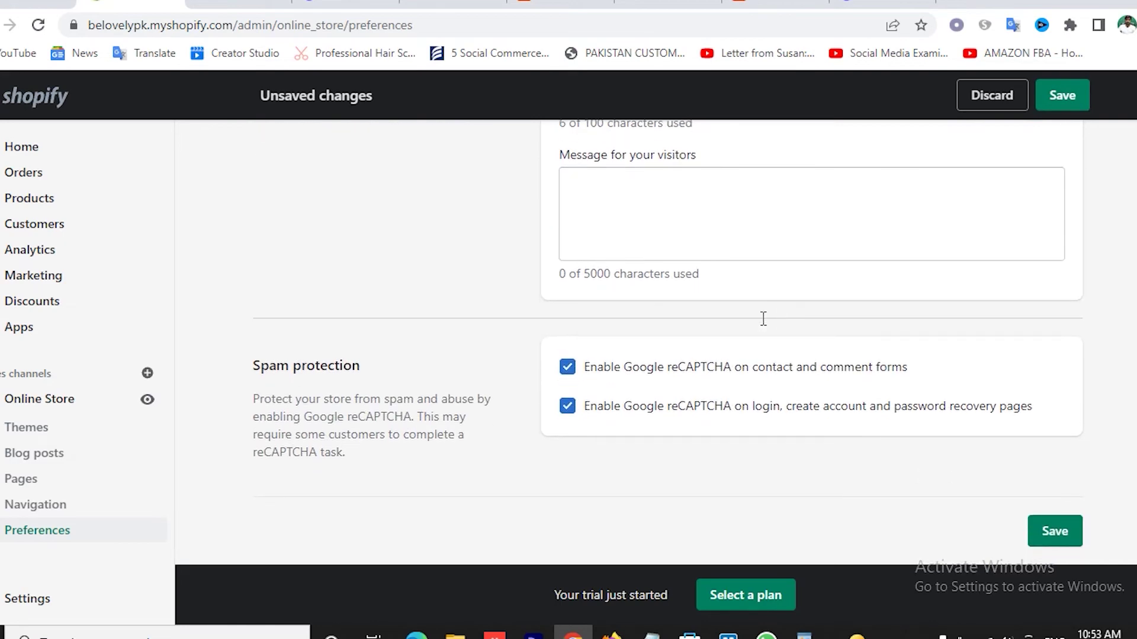
pyautogui.click(1055, 531)
# - After the Settings saved confirmation, go to the store's Store details settings
pyautogui.scroll(12, 716, 390)
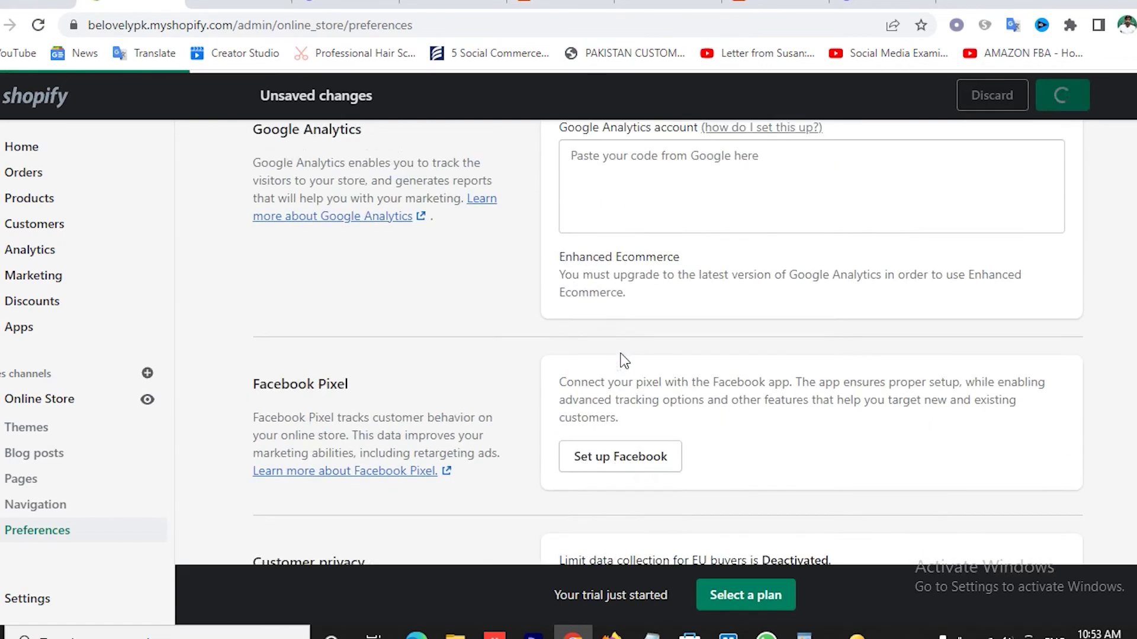
pyautogui.scroll(6, 640, 352)
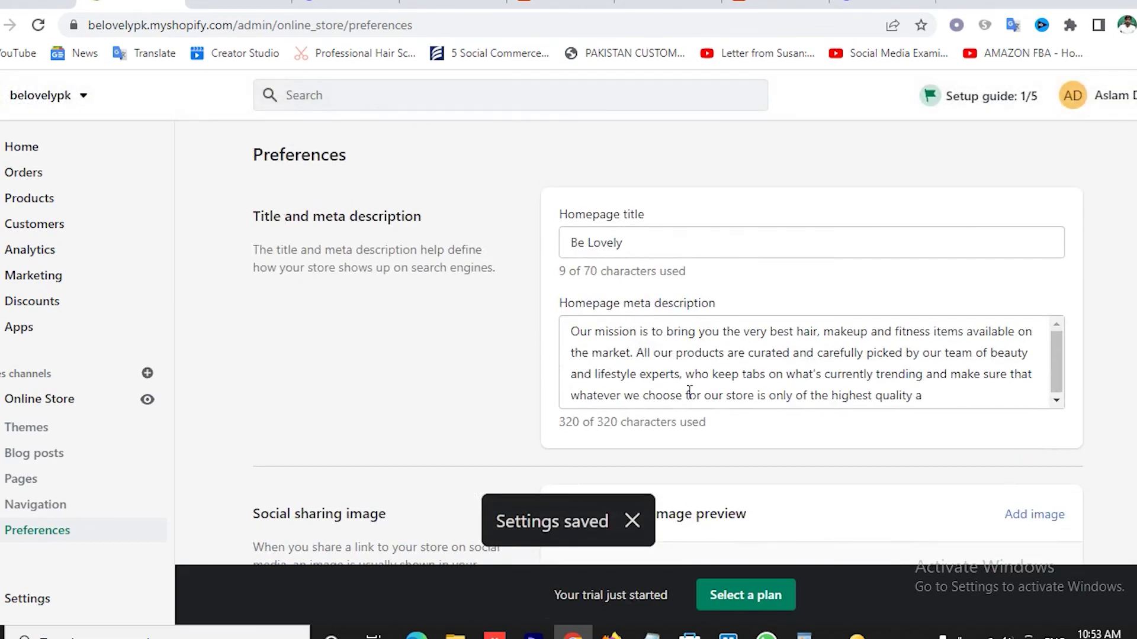
pyautogui.scroll(-15, 474, 307)
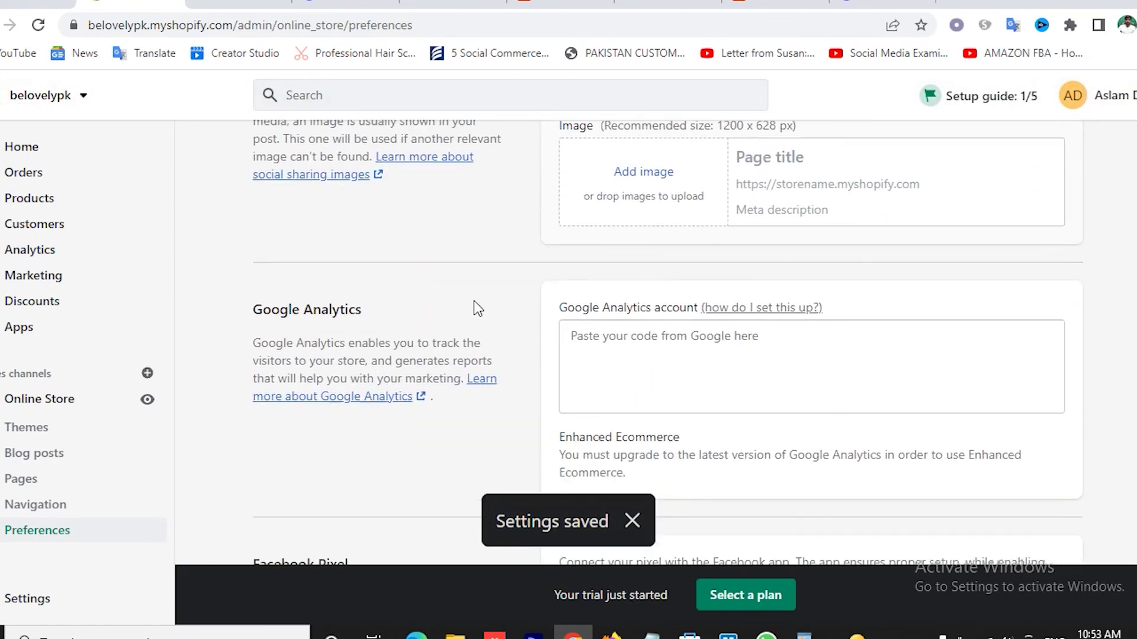
pyautogui.scroll(7, 432, 332)
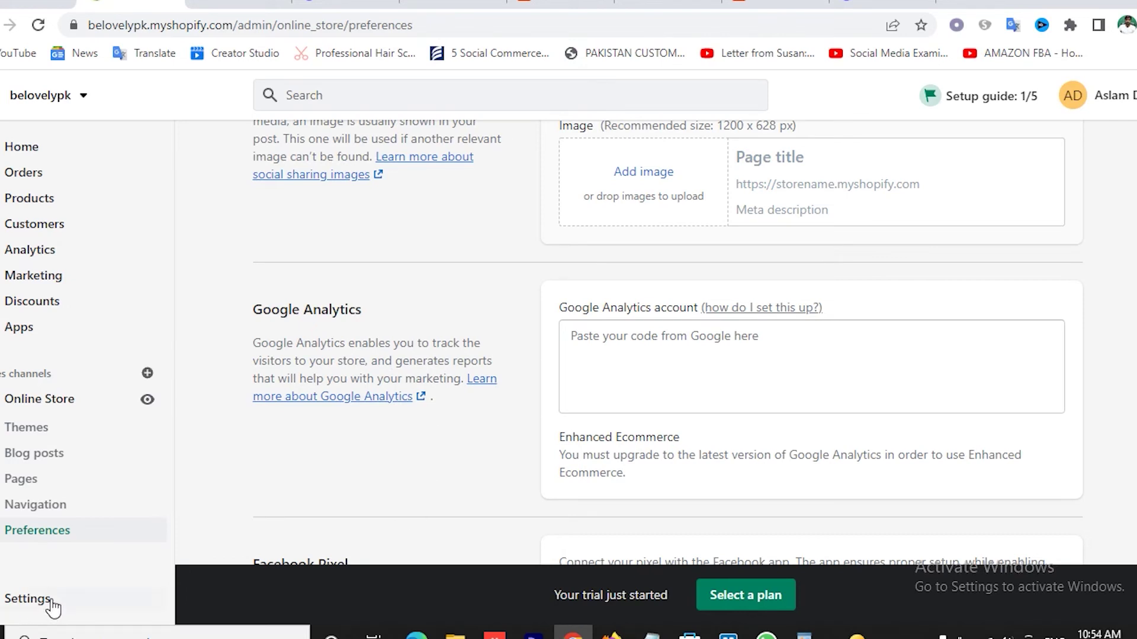
pyautogui.click(32, 599)
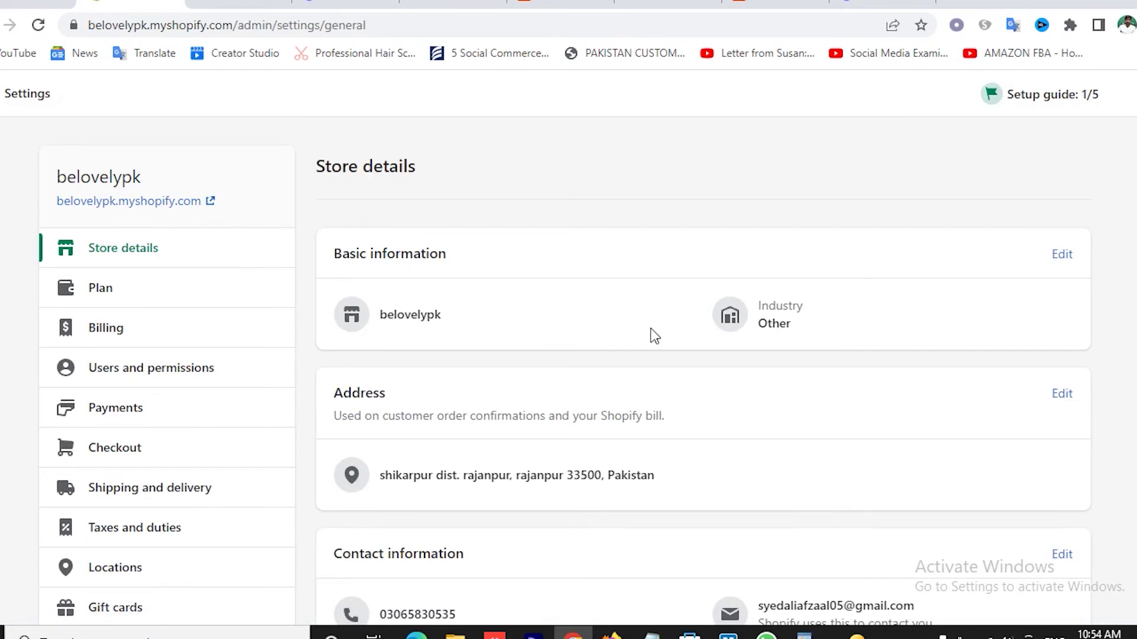
# - Try switching the store currency from Pakistani rupees (PKR) to US dollars (USD)
pyautogui.scroll(-6, 652, 334)
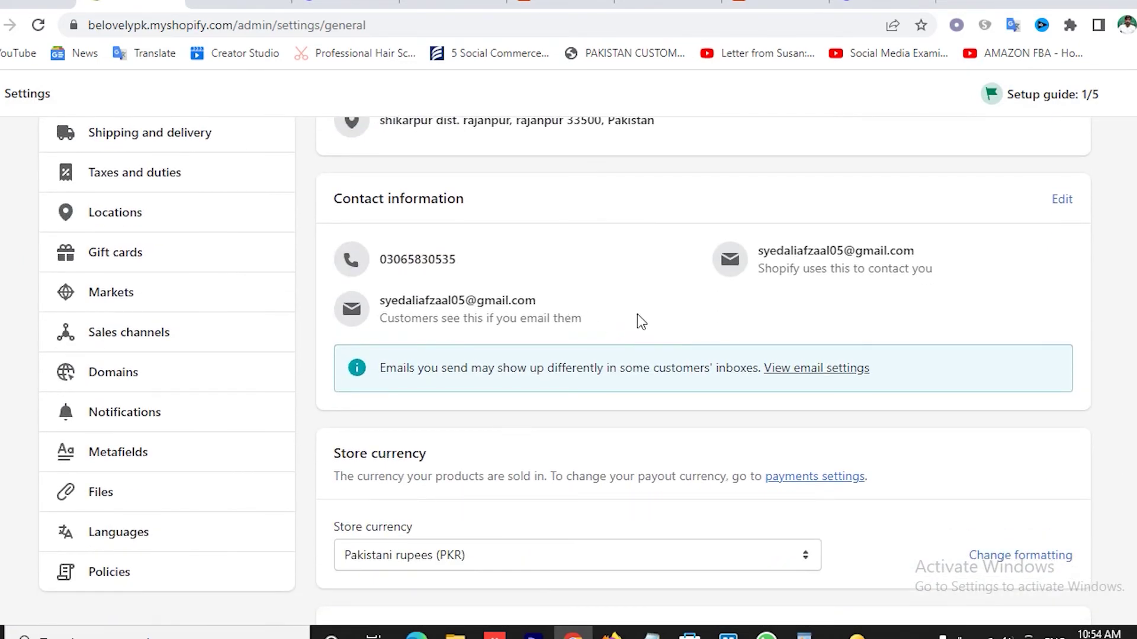
pyautogui.scroll(-4, 639, 322)
pyautogui.scroll(-2, 462, 296)
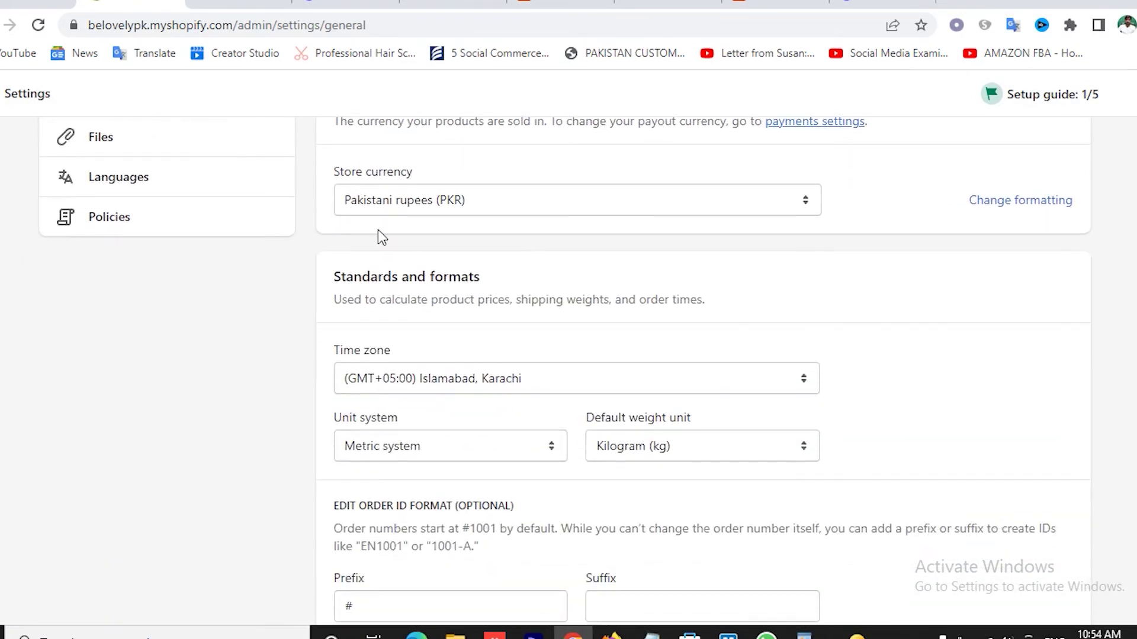
pyautogui.scroll(3, 456, 287)
pyautogui.click(499, 385)
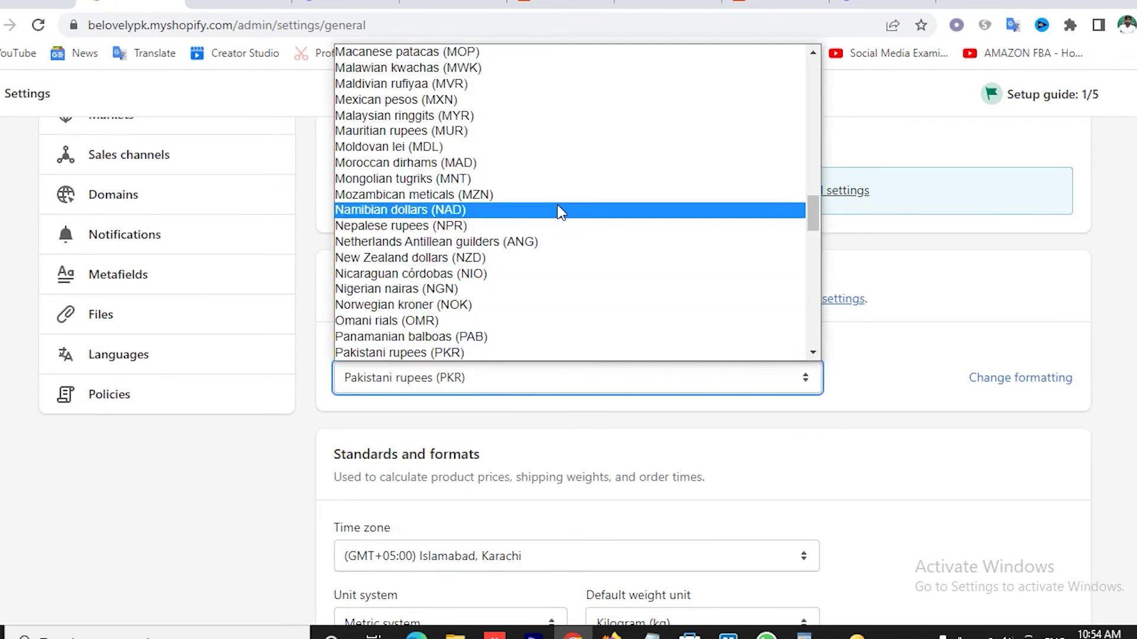
pyautogui.scroll(20, 557, 205)
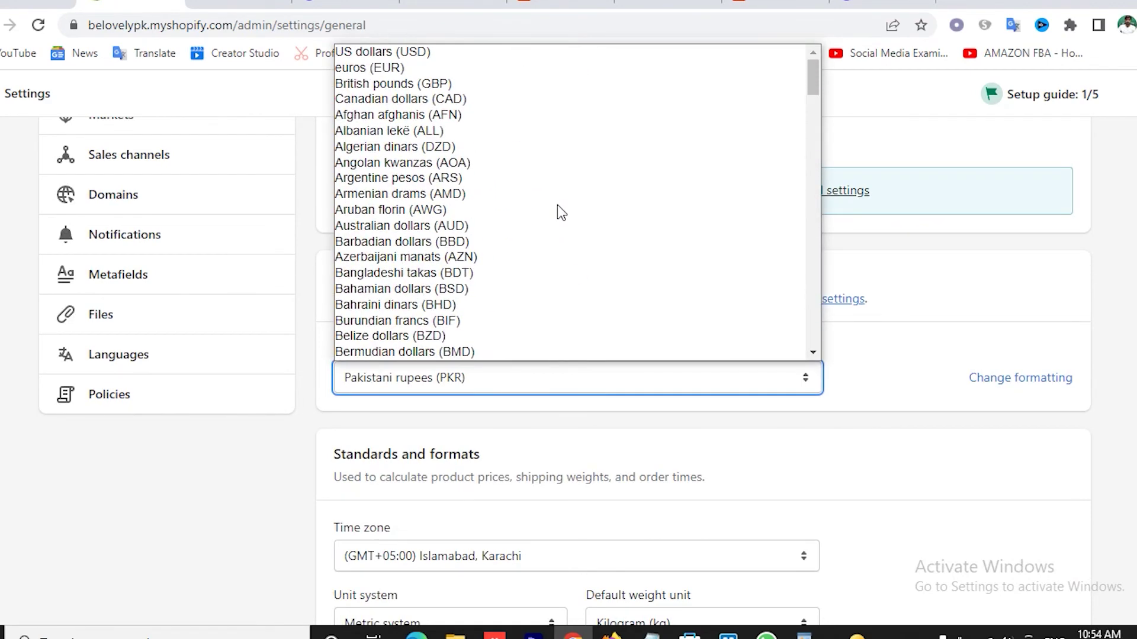
pyautogui.click(442, 52)
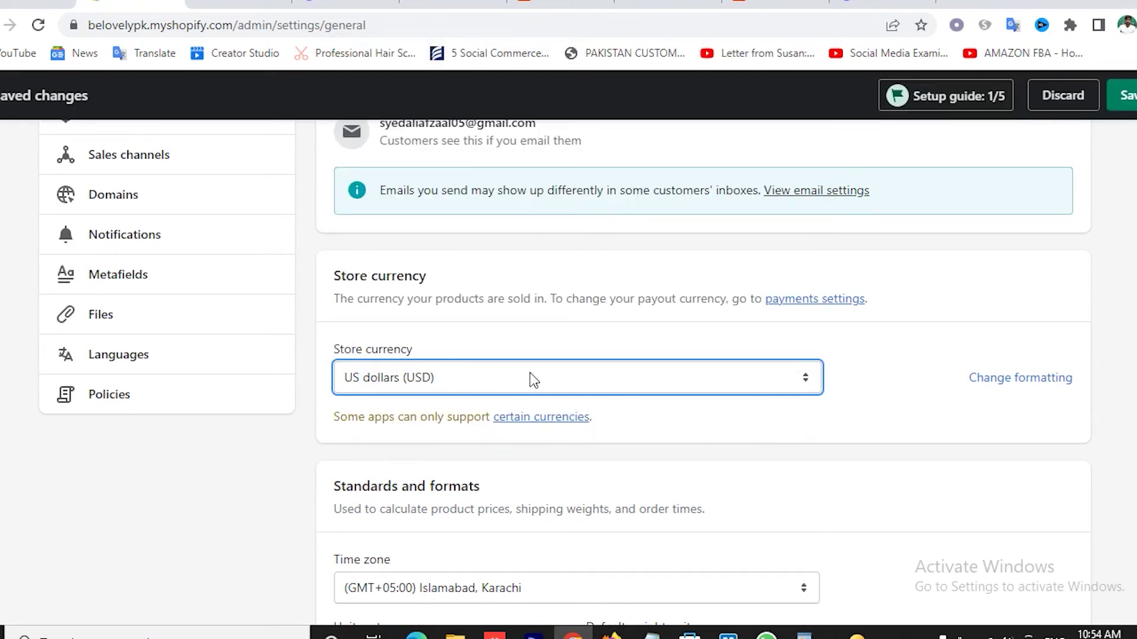
# - Check the time zone, keeping GMT+05:00 Islamabad, Karachi, and leave currency as PKR
pyautogui.scroll(-6, 530, 381)
pyautogui.scroll(1, 460, 333)
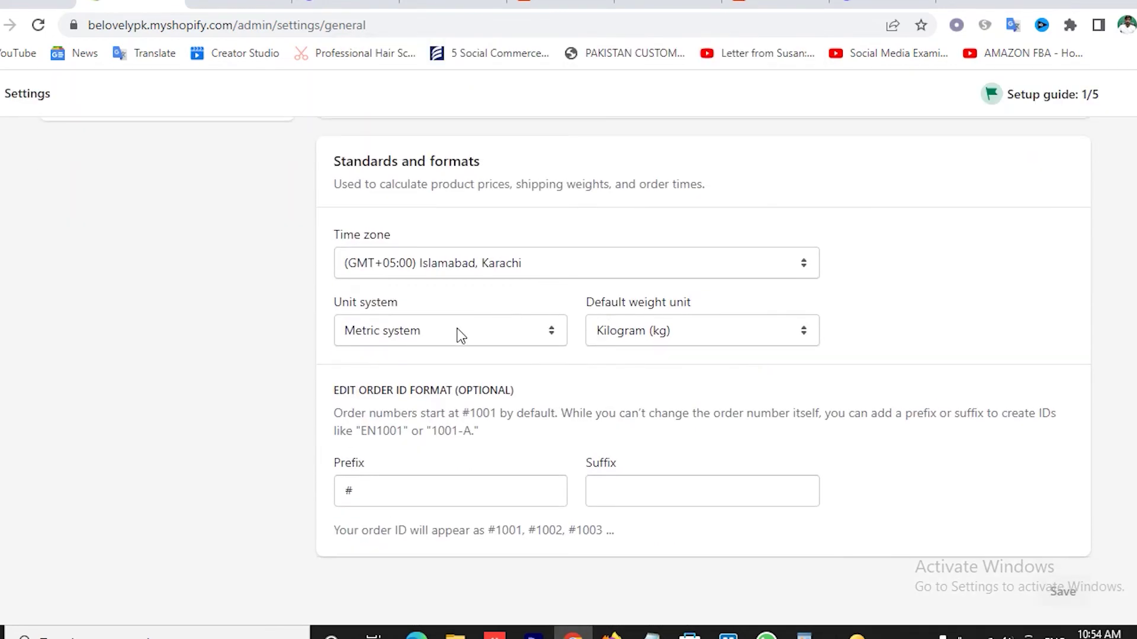
pyautogui.click(542, 268)
pyautogui.click(541, 267)
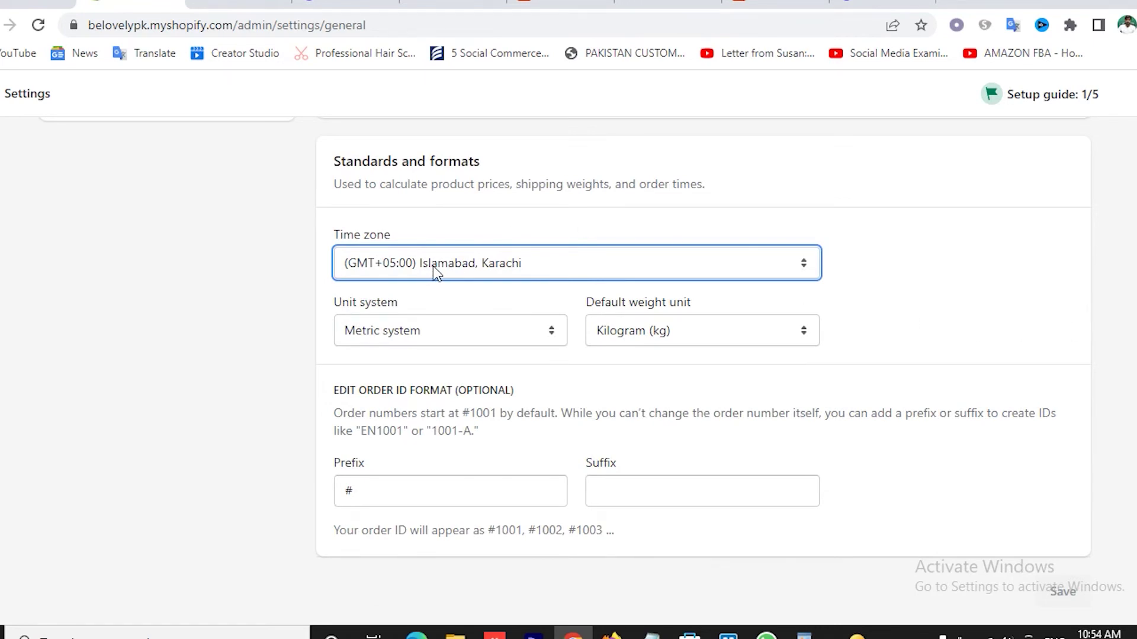
pyautogui.scroll(8, 240, 292)
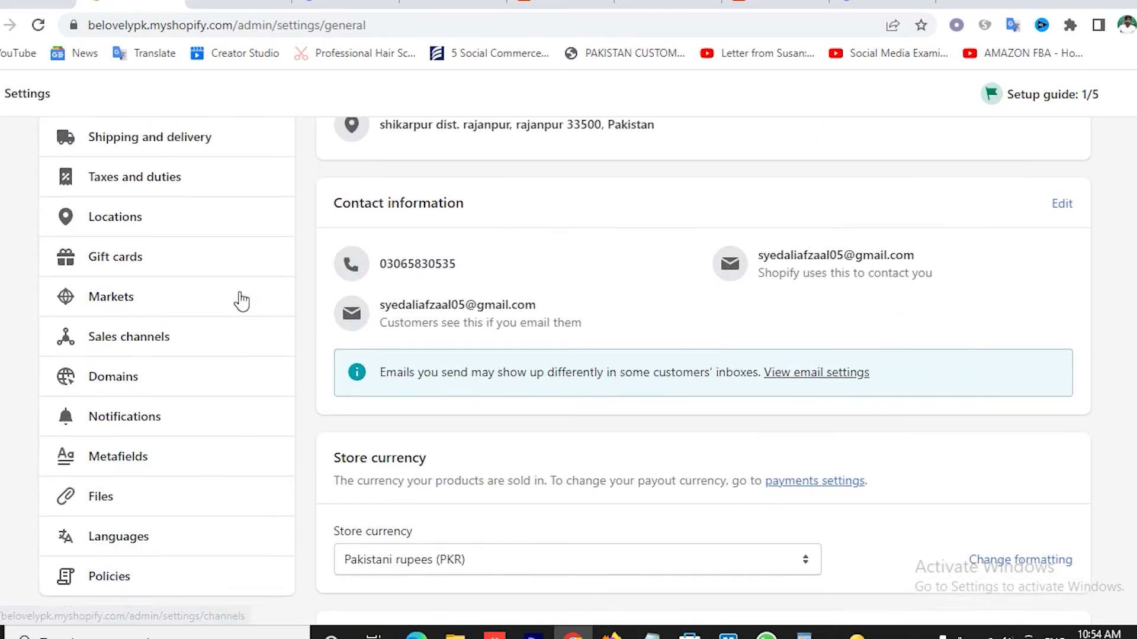
pyautogui.scroll(6, 239, 292)
# - Review the Plan page's trial details and No payment method added notice
pyautogui.click(112, 302)
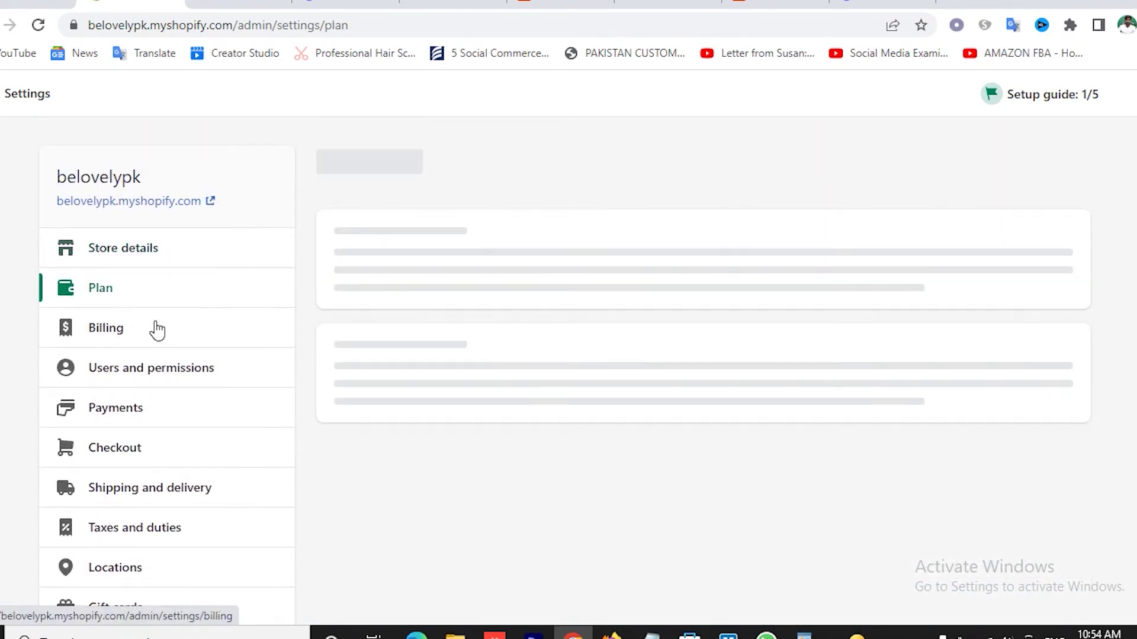
pyautogui.scroll(-2, 728, 382)
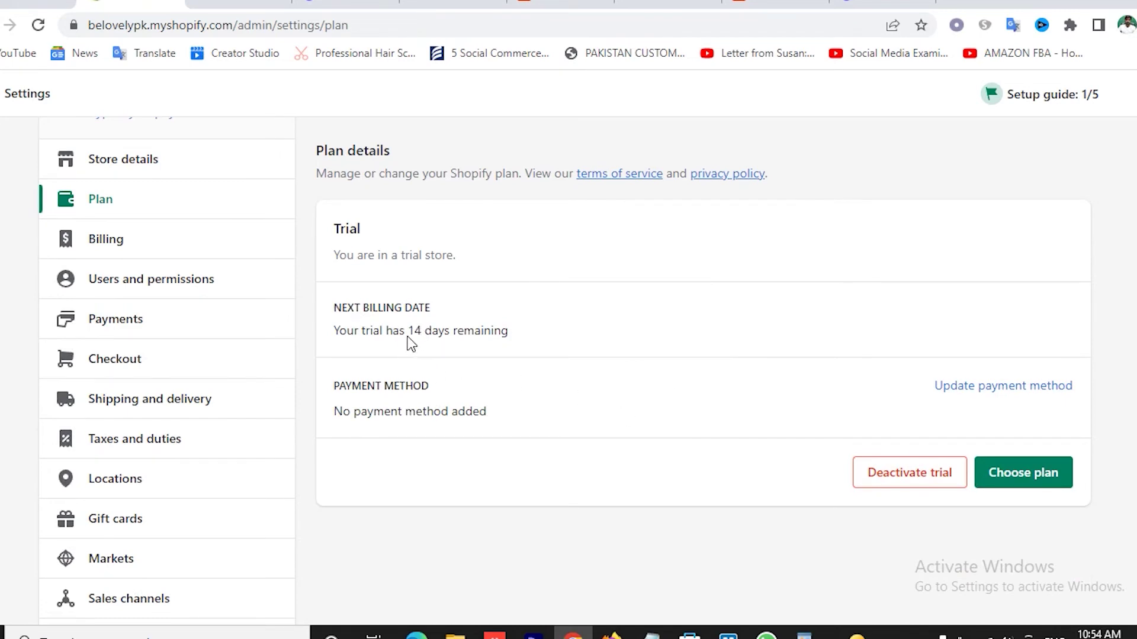
pyautogui.click(534, 336)
pyautogui.moveTo(368, 413); pyautogui.dragTo(335, 414)
pyautogui.click(567, 414)
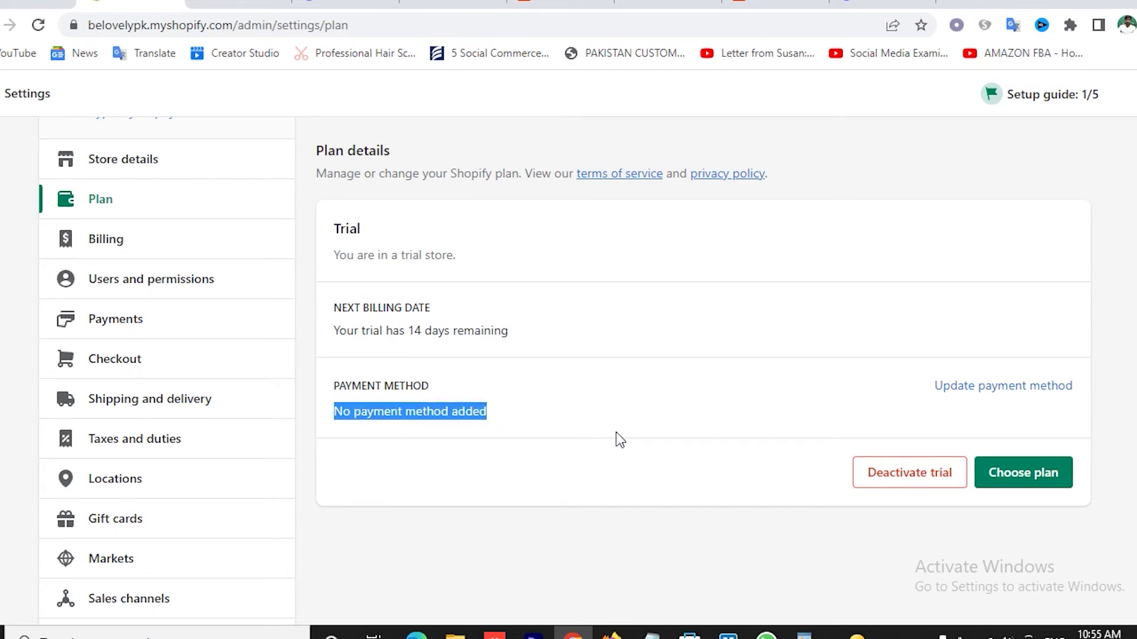
# - Browse the available Shopify plans, then go back and view Billing settings
pyautogui.click(1036, 481)
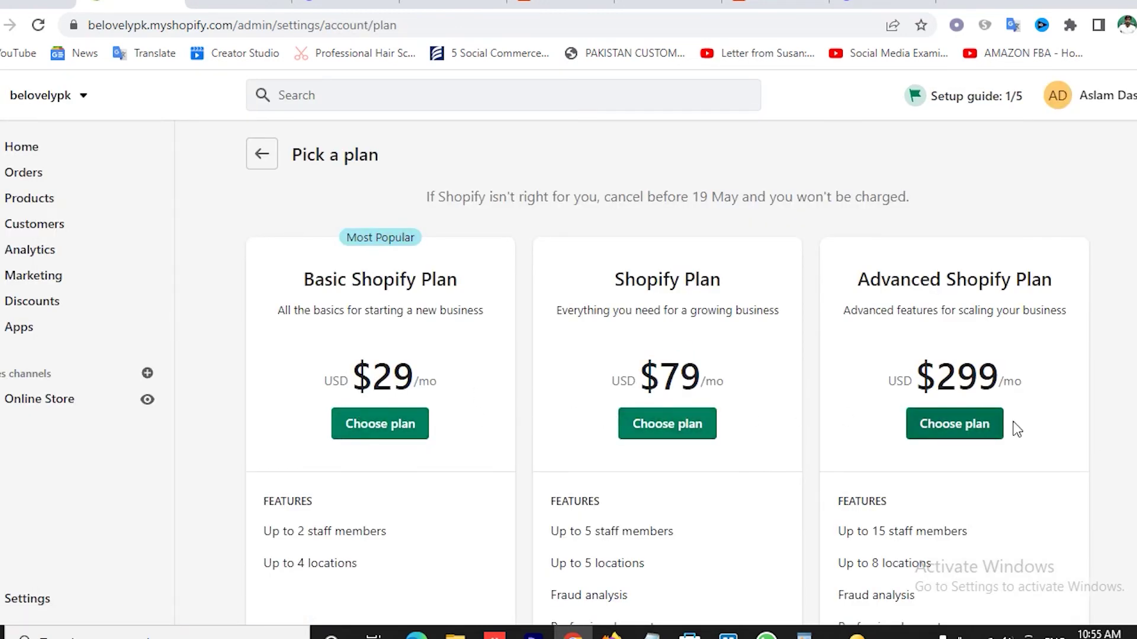
pyautogui.scroll(-5, 983, 417)
pyautogui.scroll(5, 401, 320)
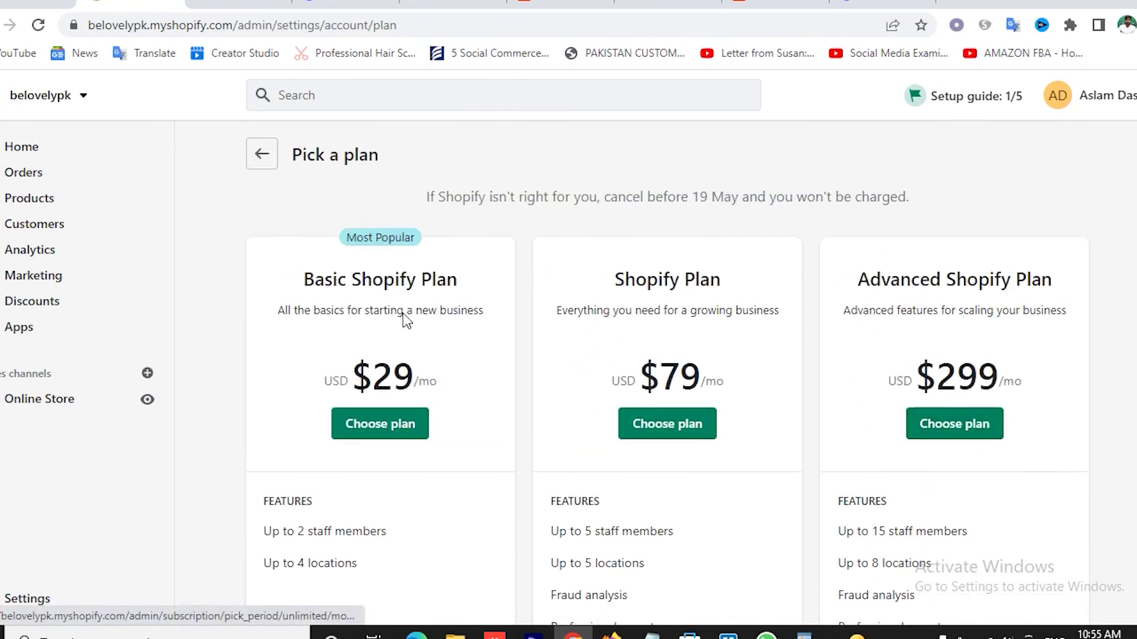
pyautogui.click(262, 154)
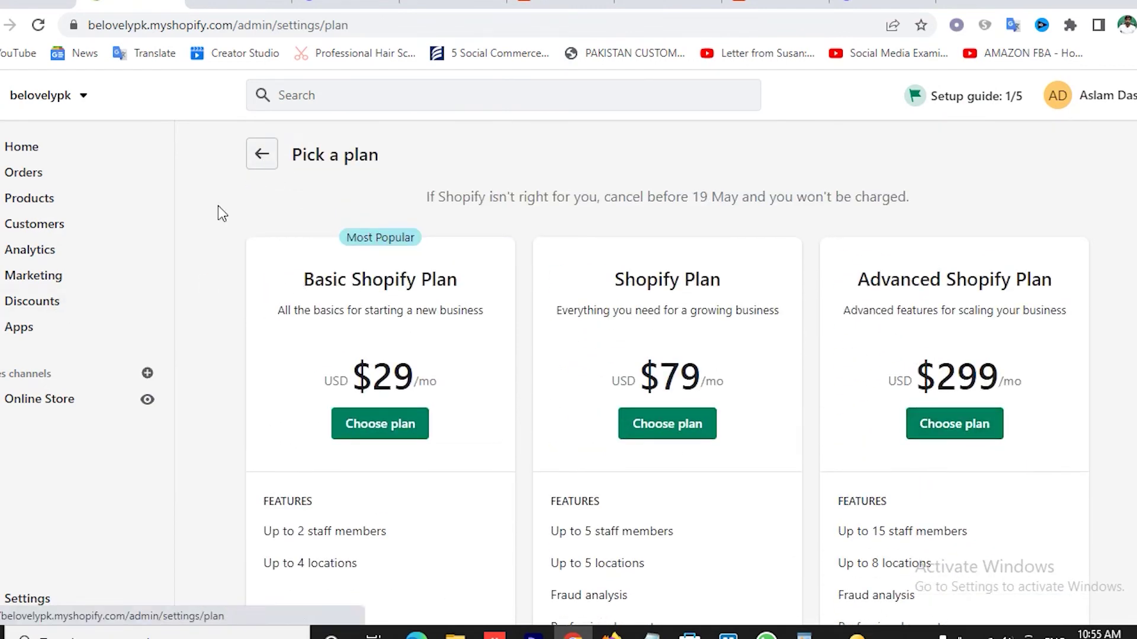
pyautogui.click(119, 329)
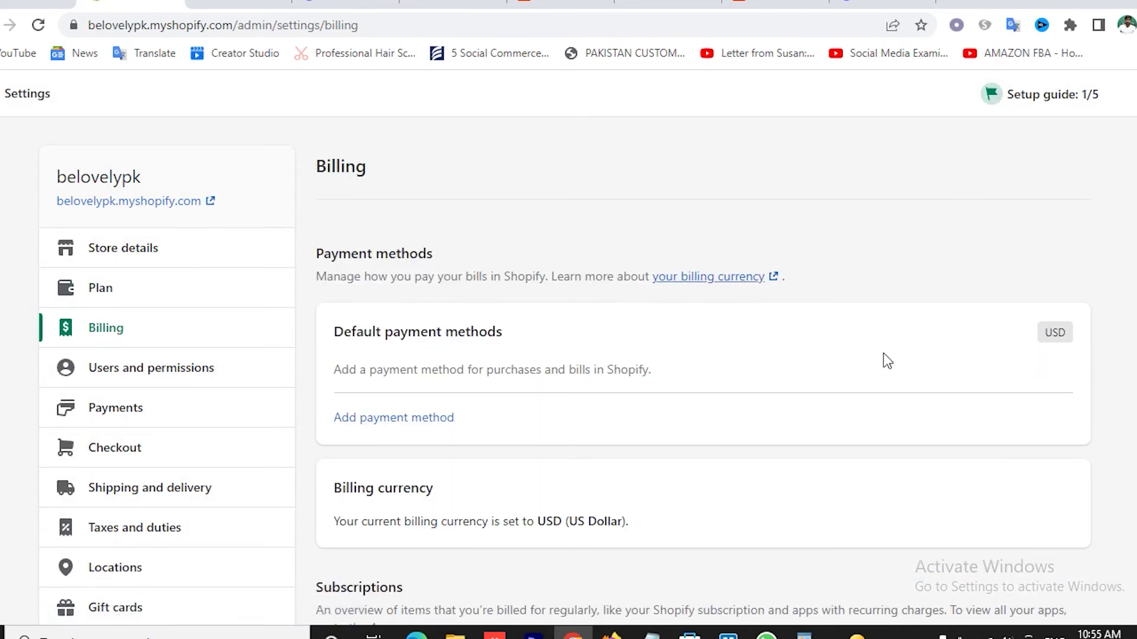
pyautogui.moveTo(1059, 339)
pyautogui.click(394, 416)
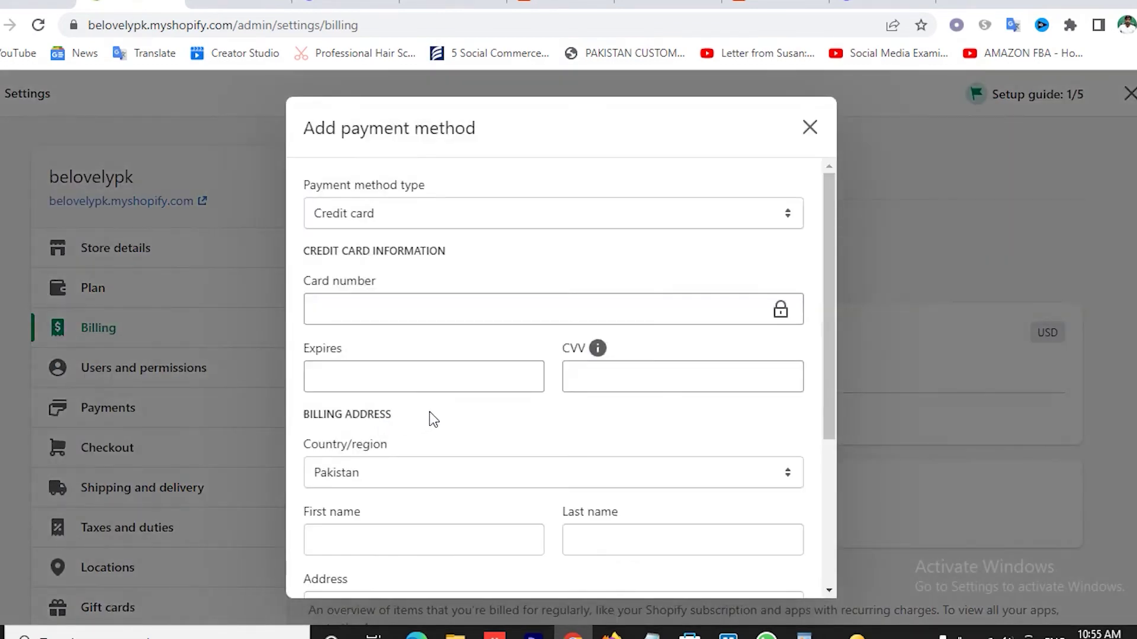
pyautogui.scroll(-3, 546, 445)
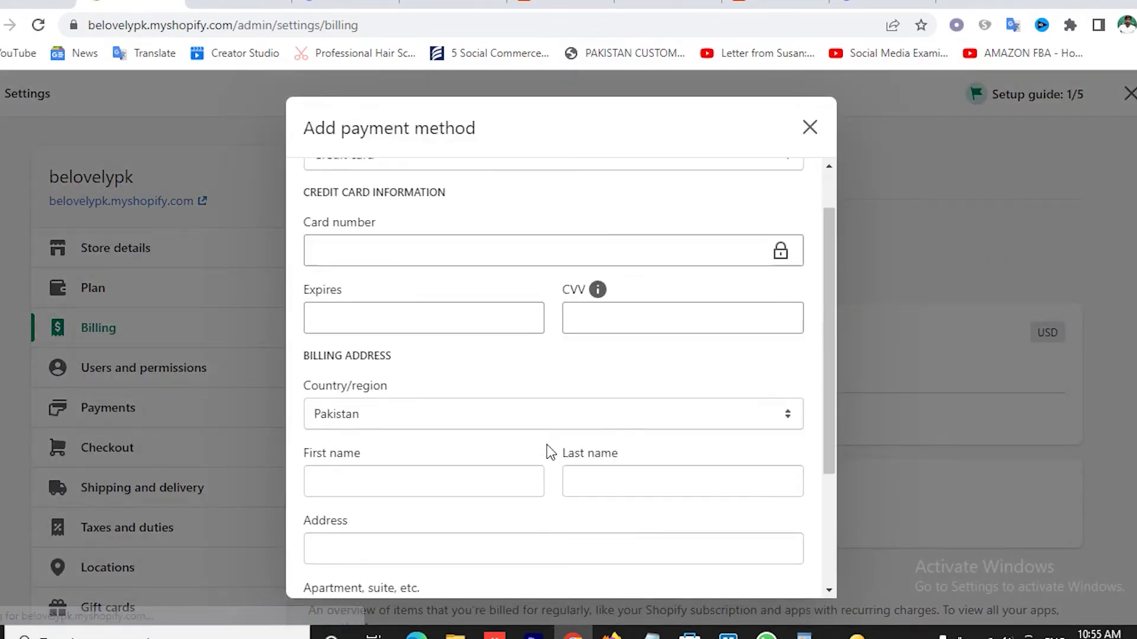
pyautogui.scroll(3, 753, 276)
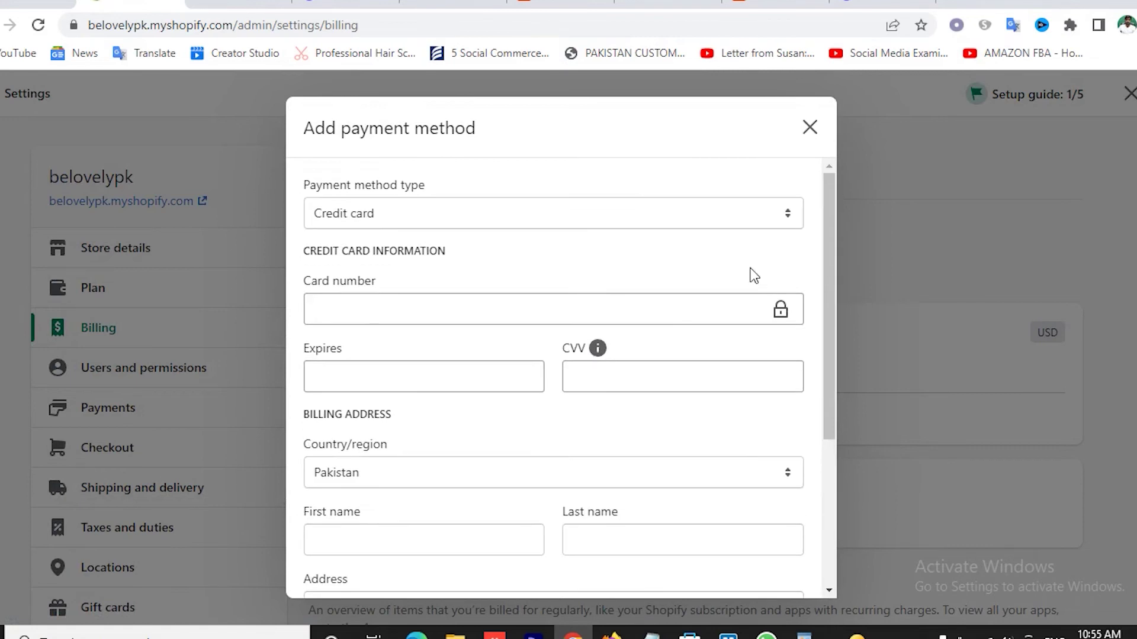
pyautogui.click(809, 129)
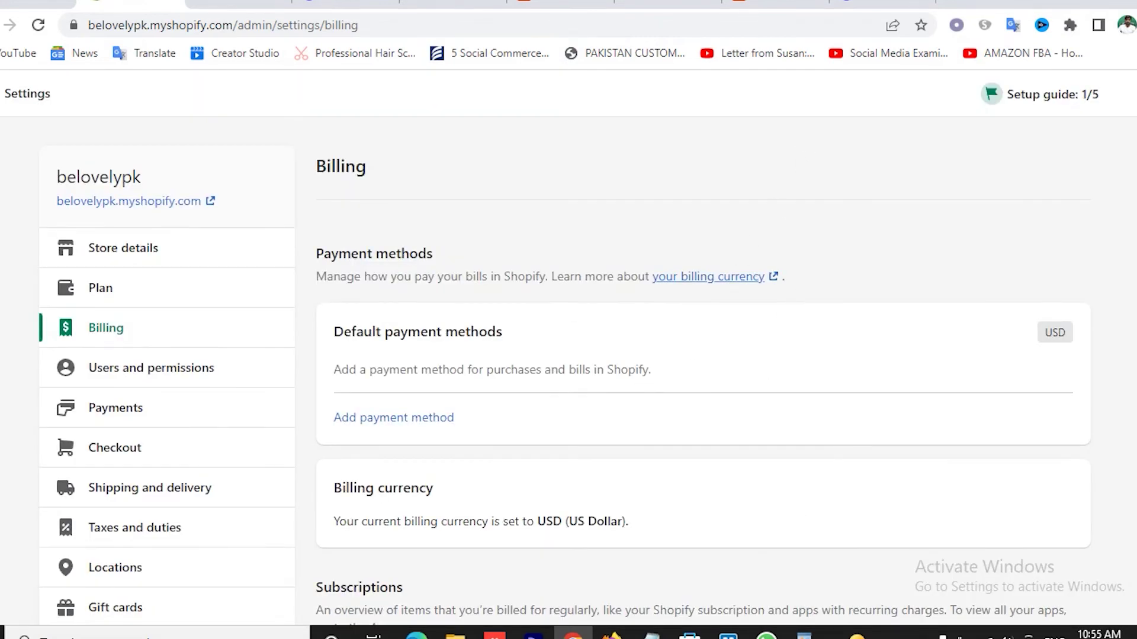
pyautogui.scroll(-3, 659, 388)
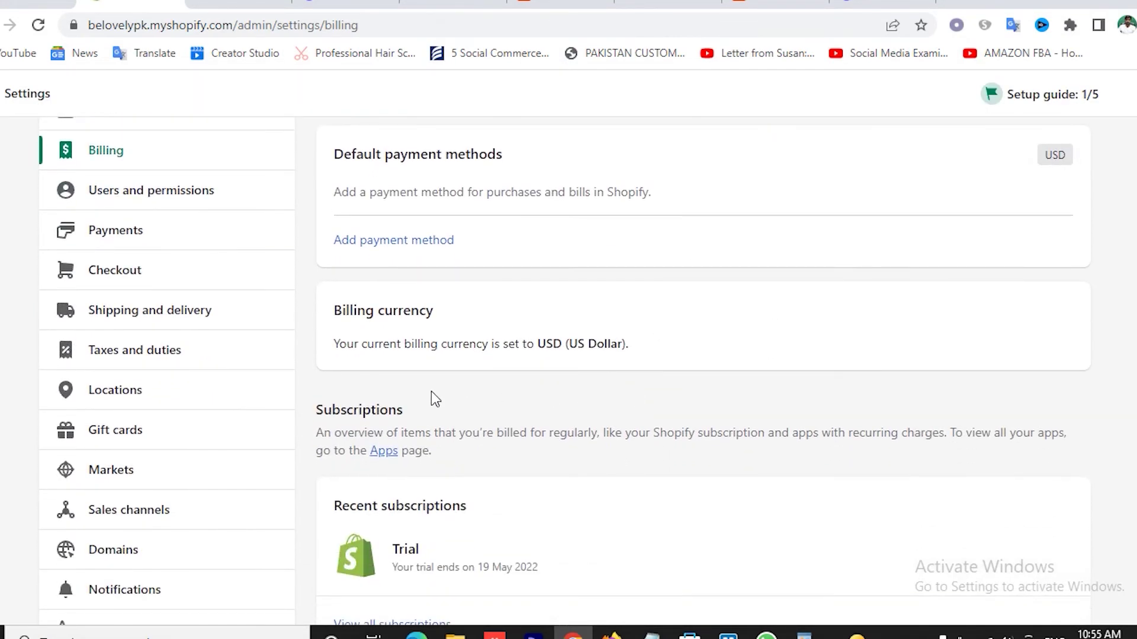
pyautogui.scroll(-9, 598, 362)
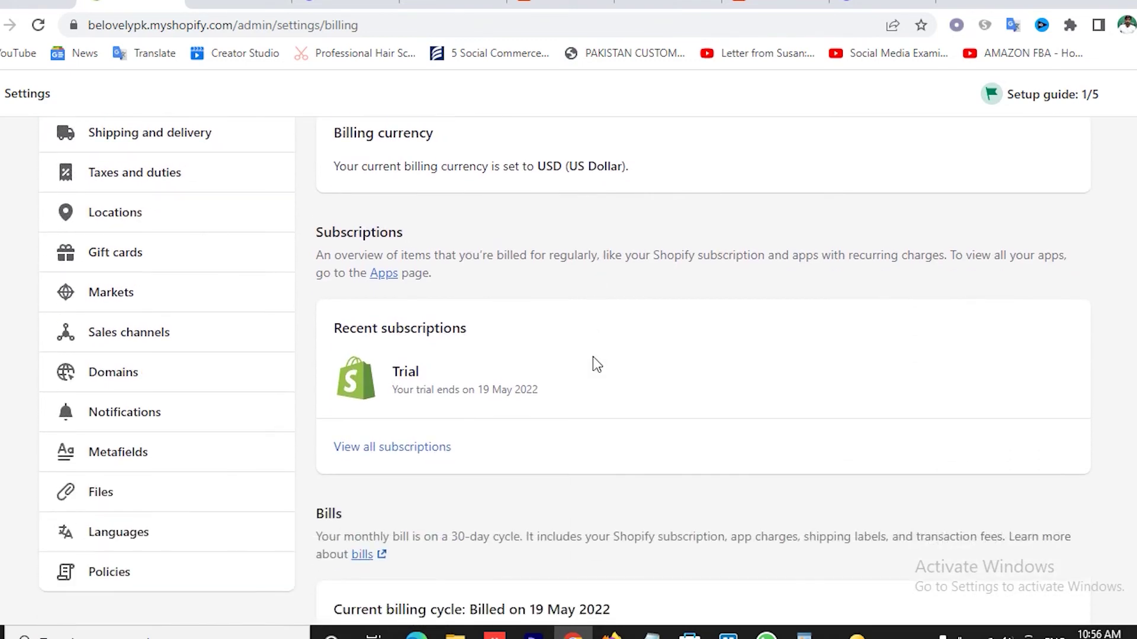
pyautogui.scroll(2, 532, 334)
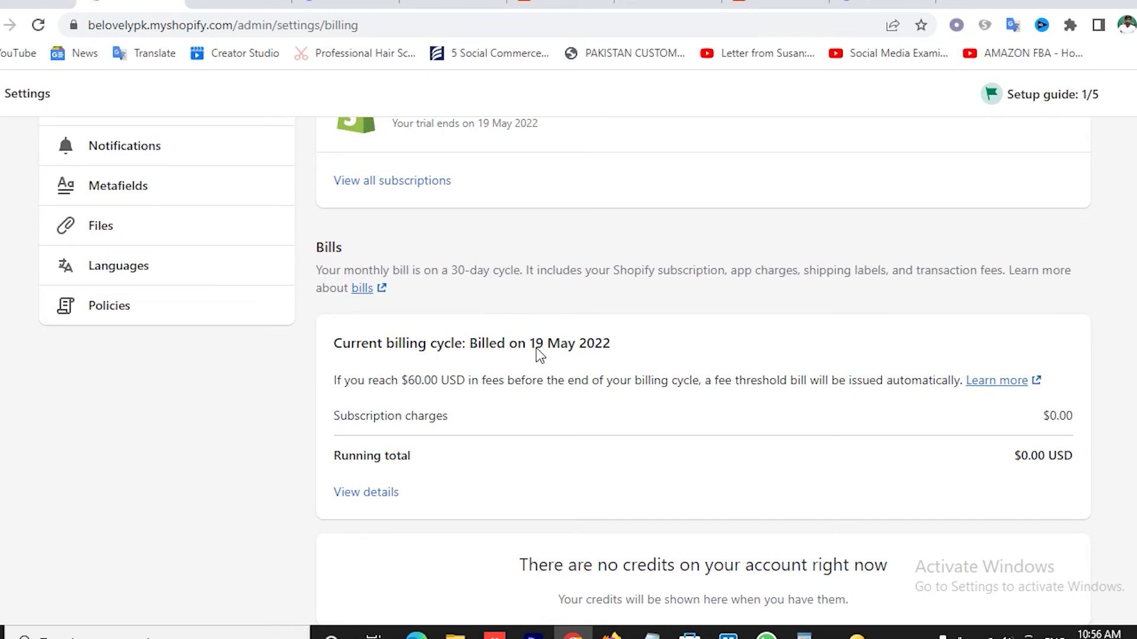
pyautogui.moveTo(532, 344); pyautogui.dragTo(584, 347)
pyautogui.moveTo(531, 346); pyautogui.dragTo(581, 349)
pyautogui.click(544, 362)
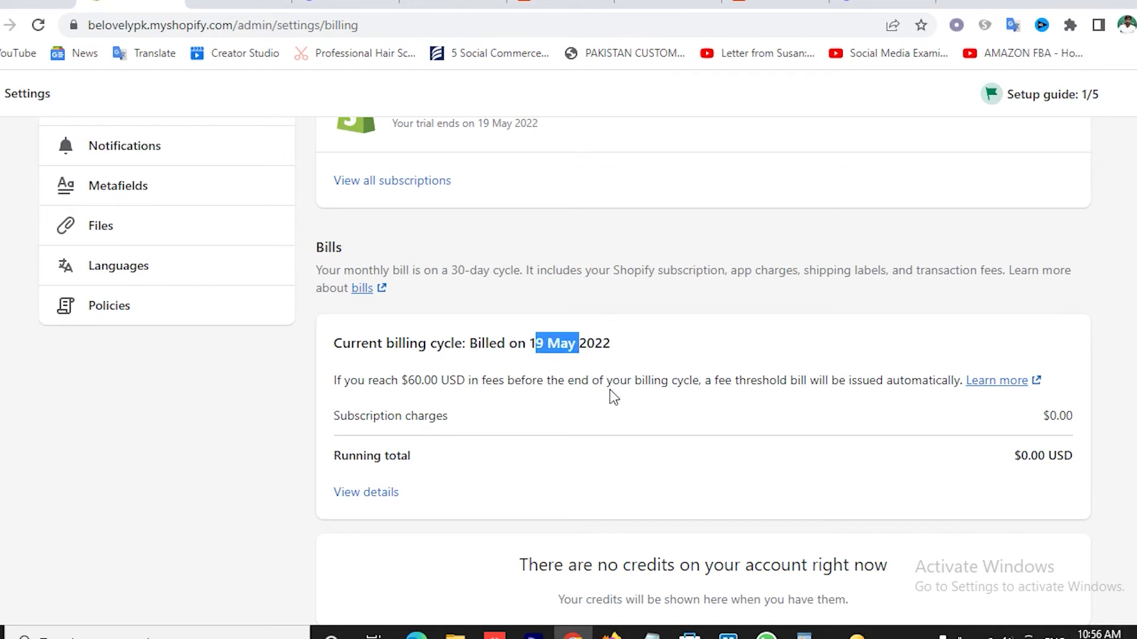
pyautogui.scroll(10, 609, 396)
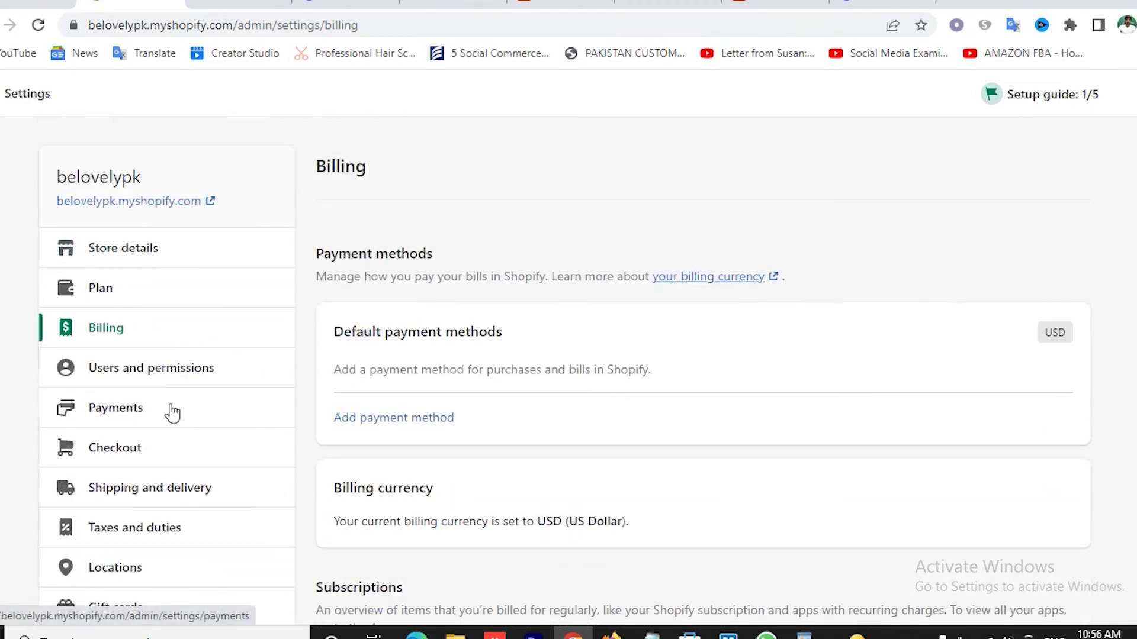
# - Check Users and permissions (one owner, Staff 0 of 2), then go to Payments
pyautogui.click(158, 385)
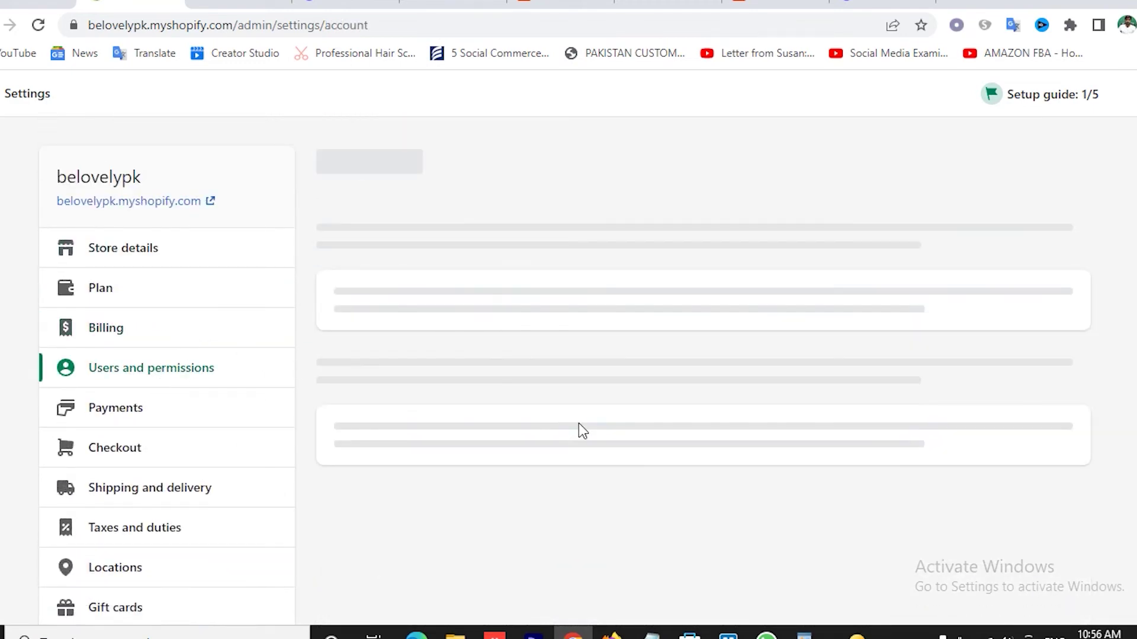
pyautogui.scroll(-3, 644, 374)
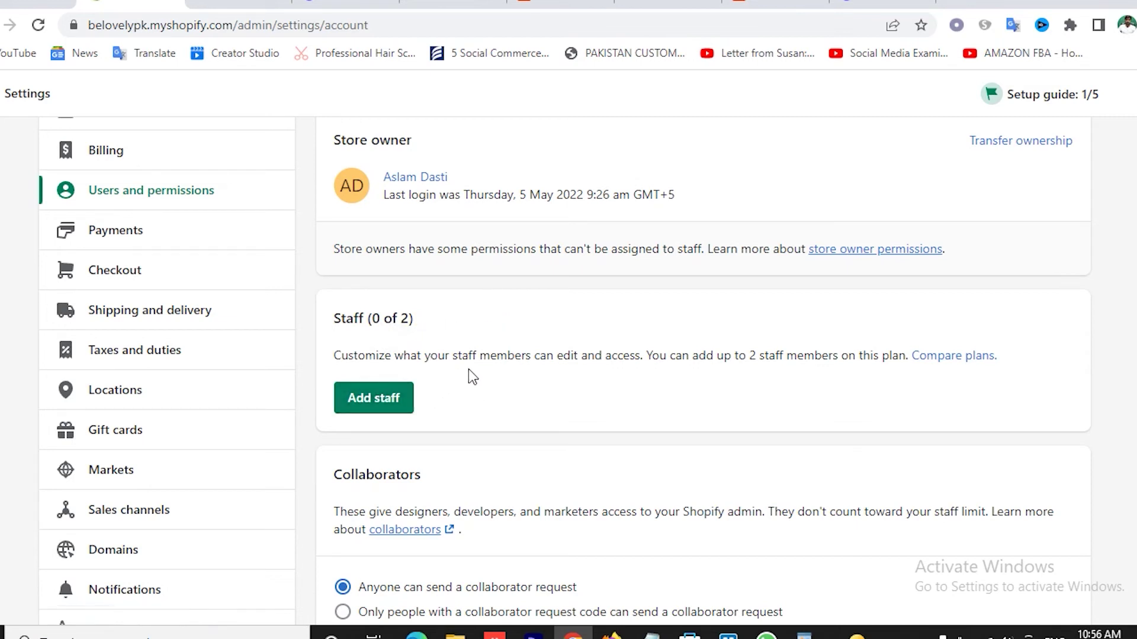
pyautogui.scroll(-3, 468, 370)
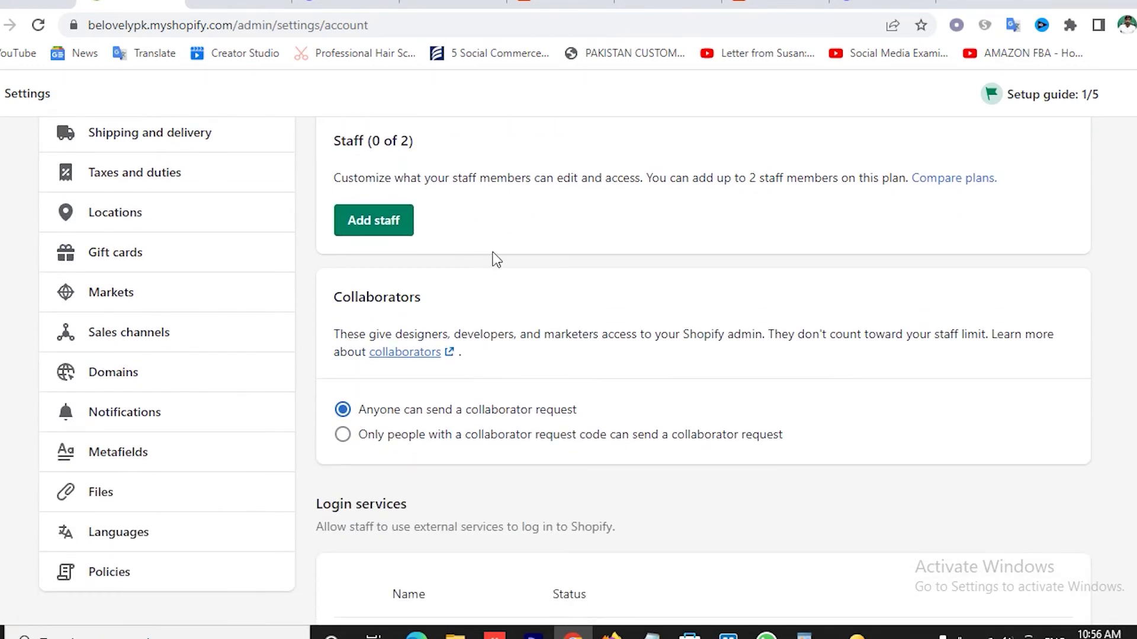
pyautogui.scroll(7, 338, 340)
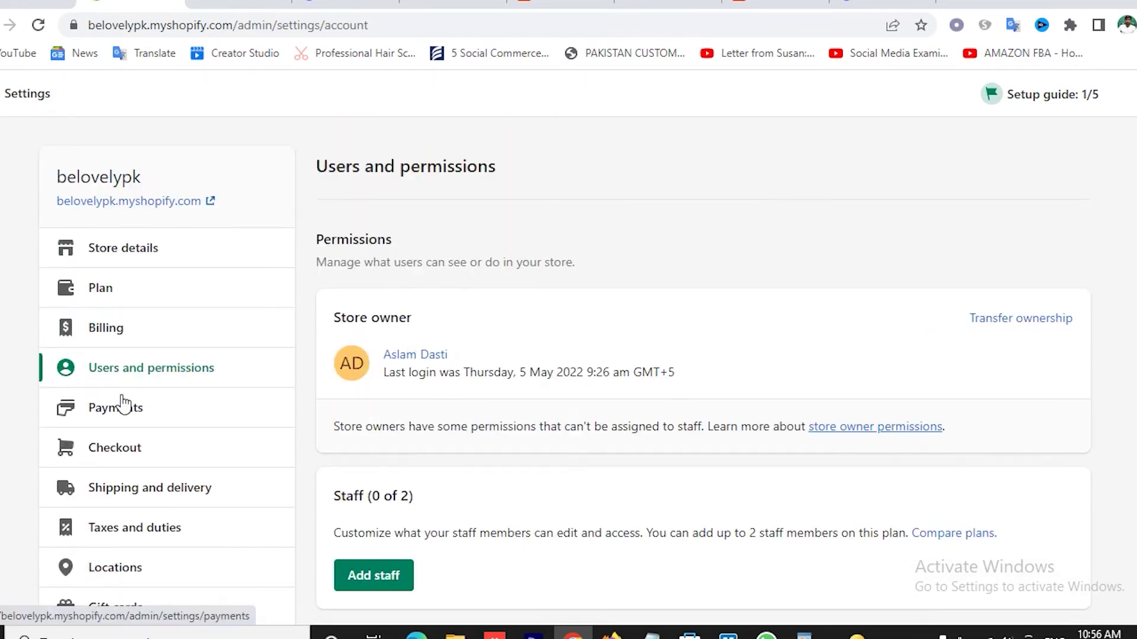
pyautogui.click(122, 406)
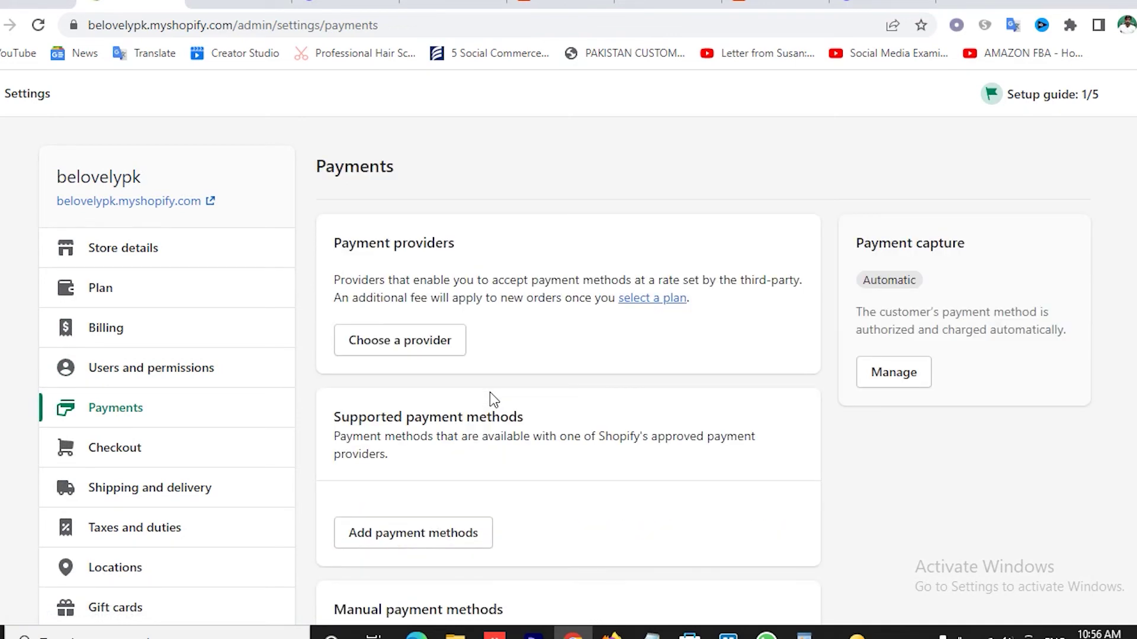
pyautogui.scroll(-3, 511, 385)
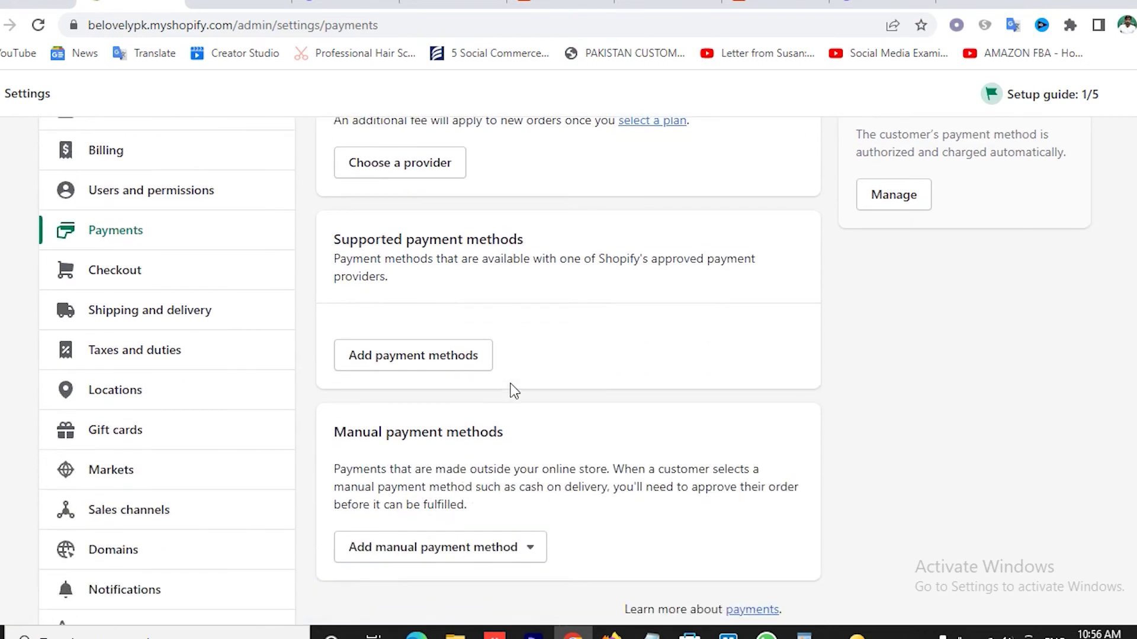
pyautogui.scroll(1, 472, 300)
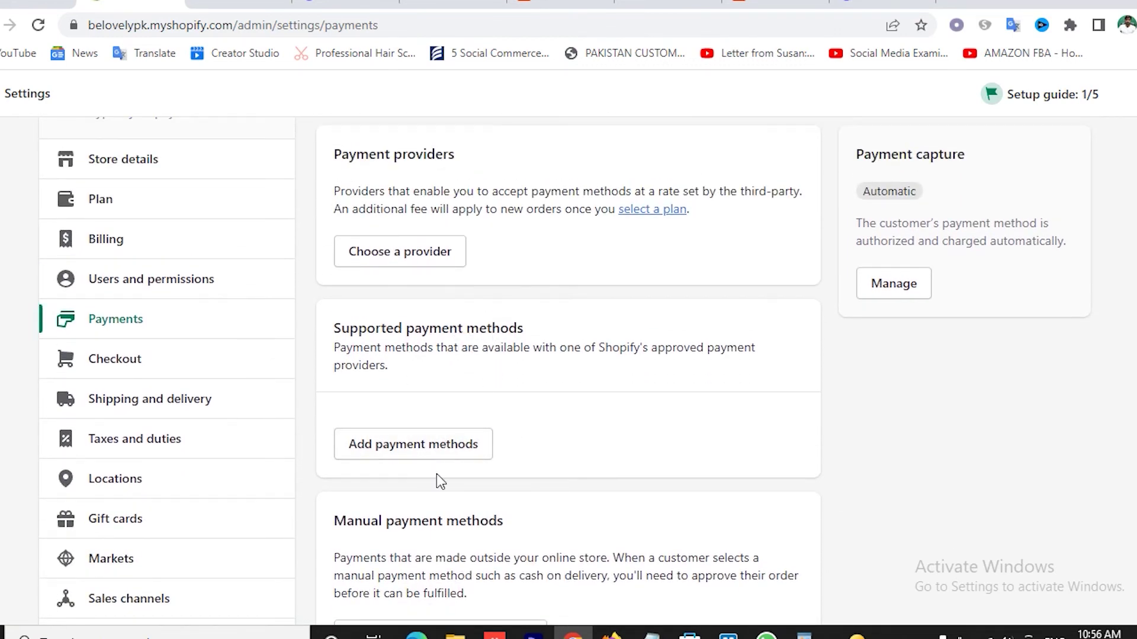
pyautogui.scroll(-3, 437, 477)
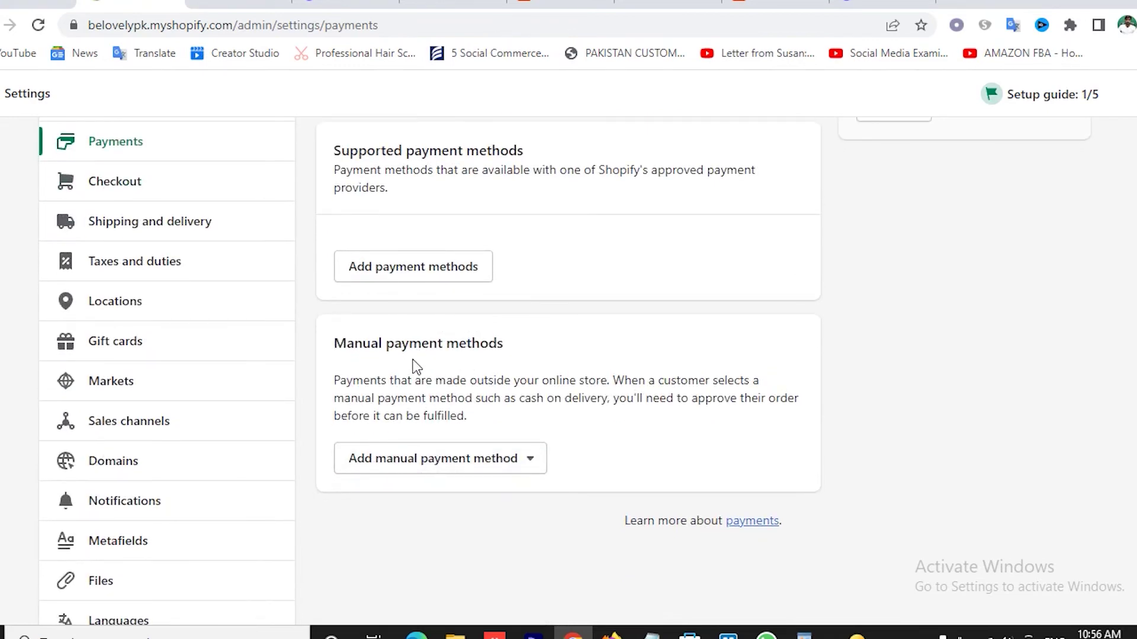
pyautogui.moveTo(388, 363); pyautogui.dragTo(533, 389)
pyautogui.click(534, 390)
pyautogui.scroll(4, 535, 394)
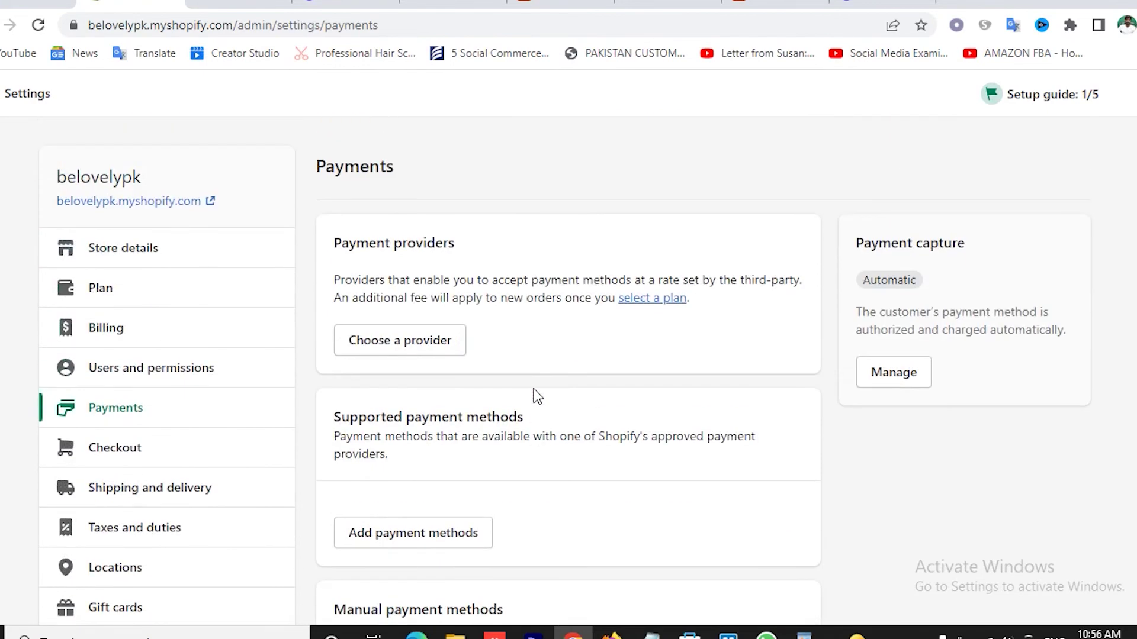
pyautogui.click(419, 354)
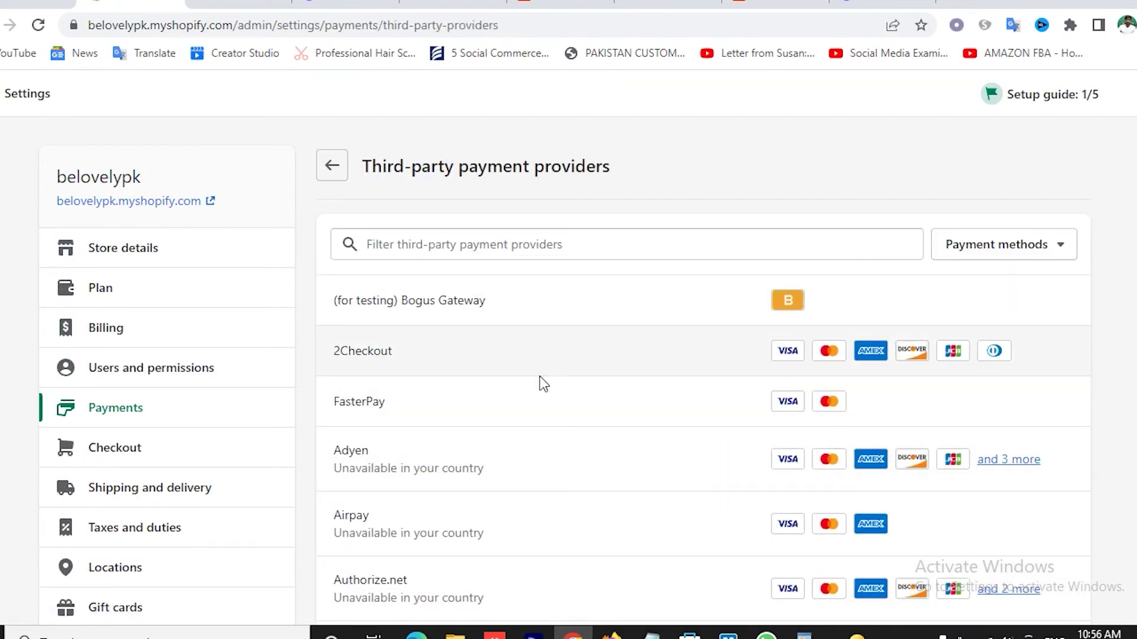
pyautogui.scroll(-3, 538, 375)
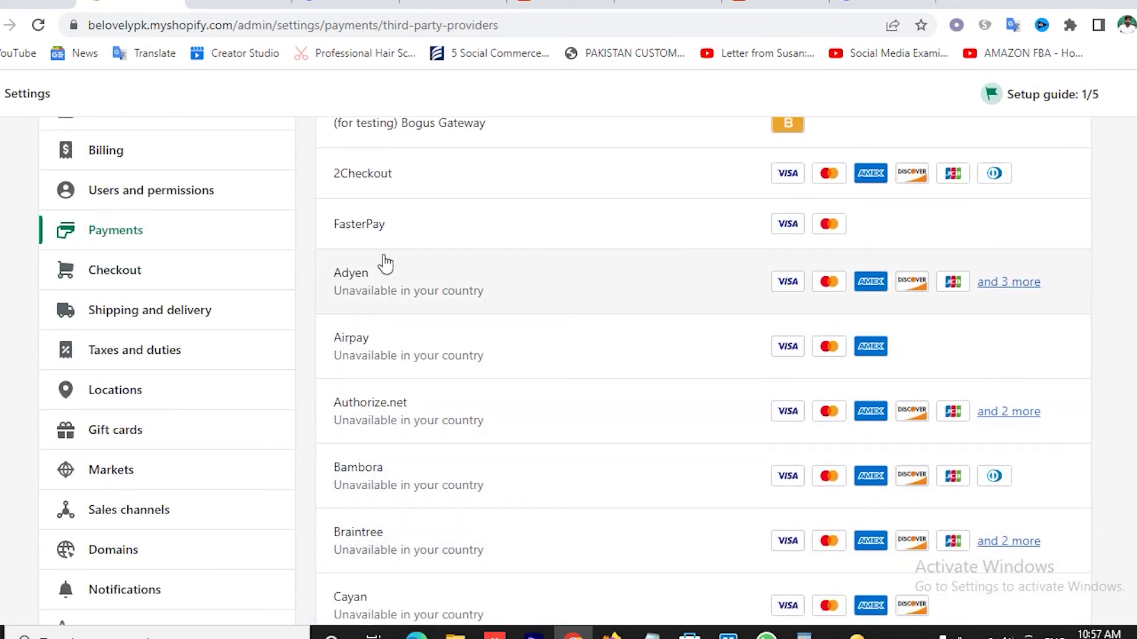
pyautogui.scroll(2, 414, 332)
pyautogui.scroll(-7, 417, 369)
pyautogui.scroll(-3, 417, 368)
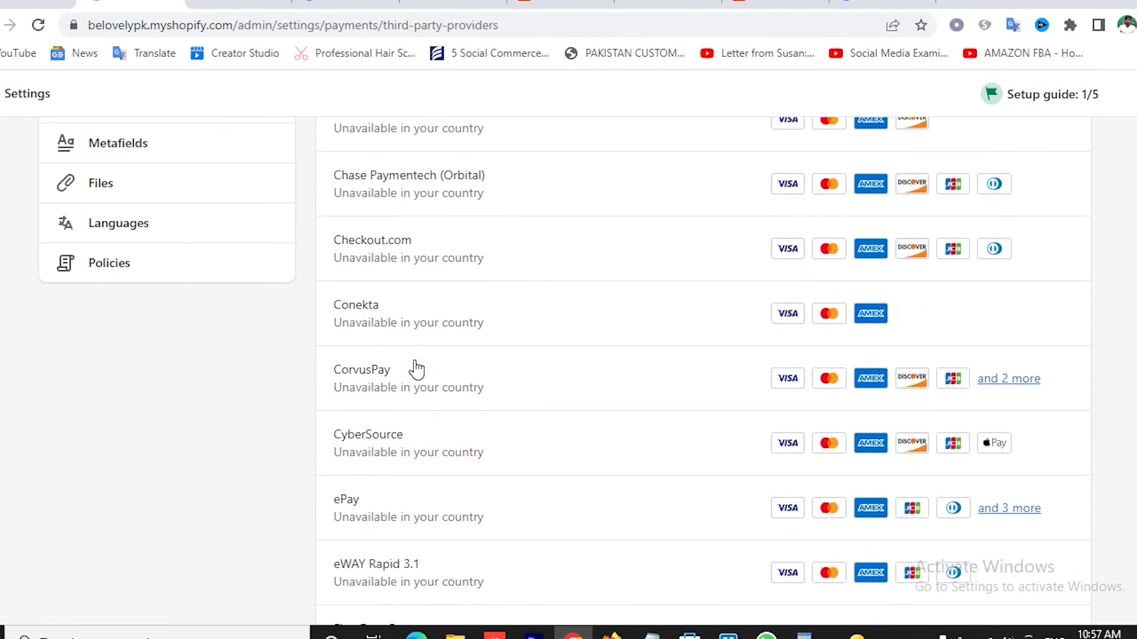
pyautogui.scroll(11, 414, 368)
pyautogui.click(430, 251)
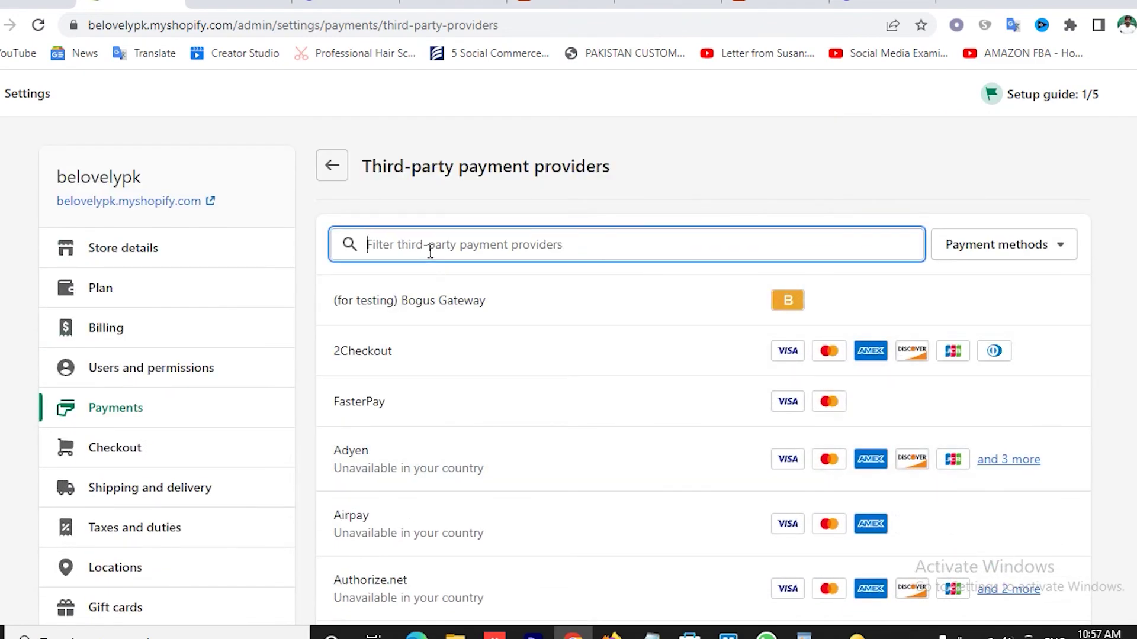
pyautogui.hotkey('alt', 'Left')
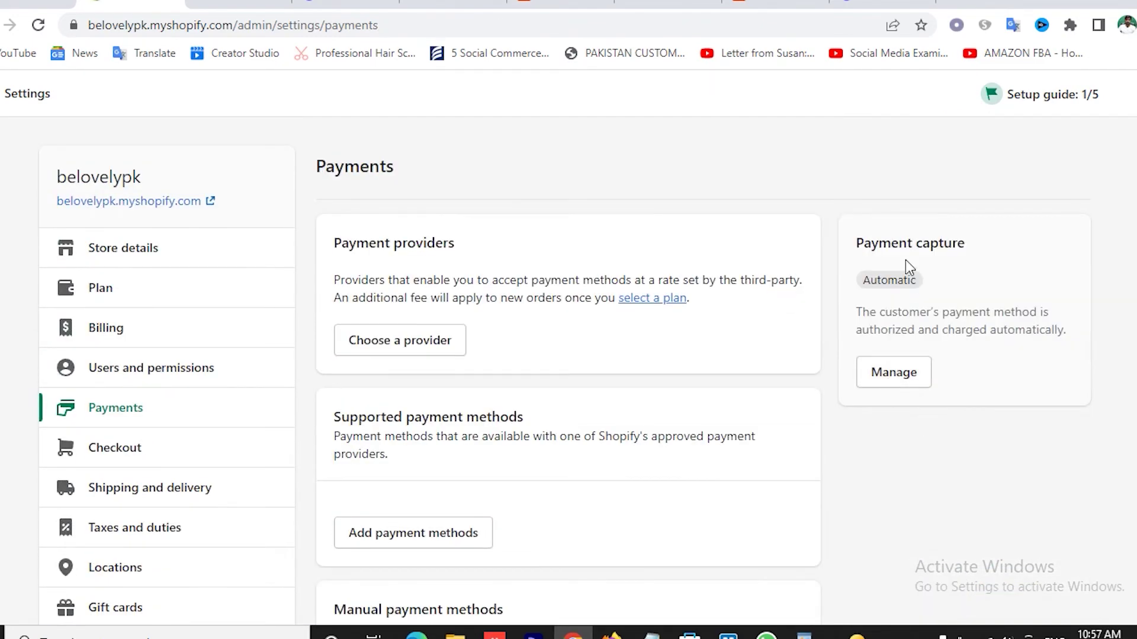
pyautogui.scroll(-2, 841, 379)
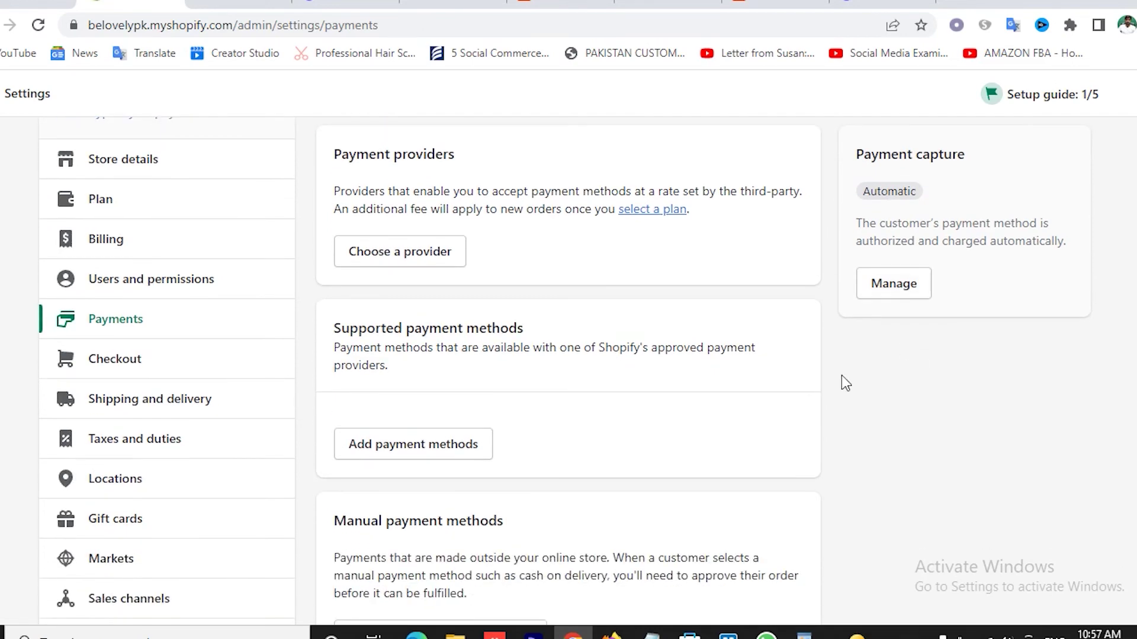
pyautogui.click(403, 445)
pyautogui.scroll(20, 498, 342)
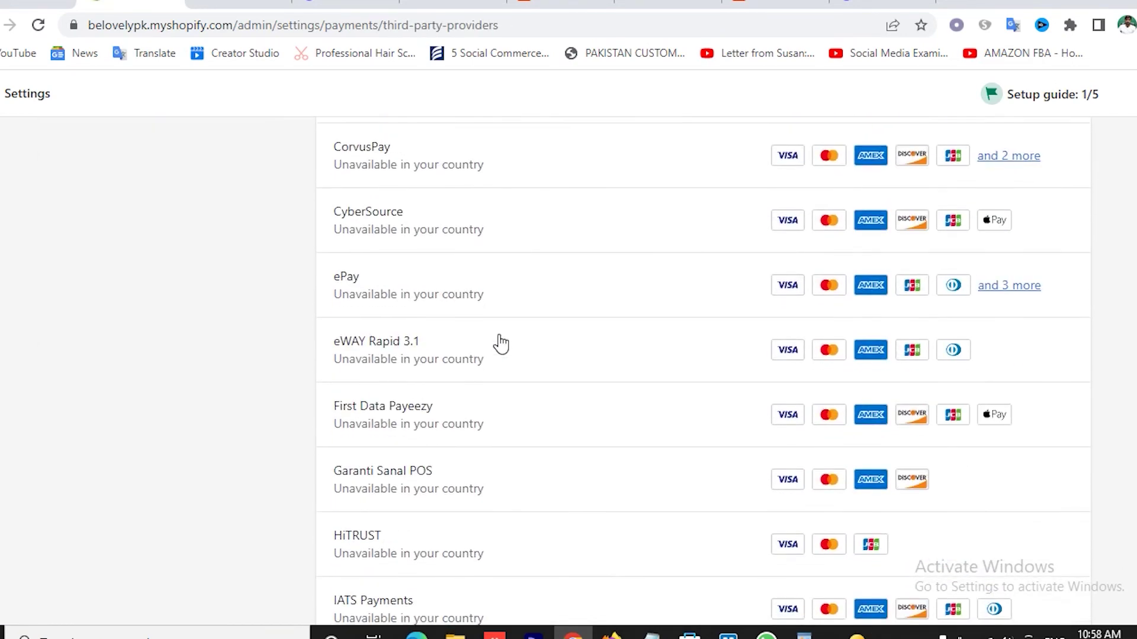
pyautogui.click(332, 167)
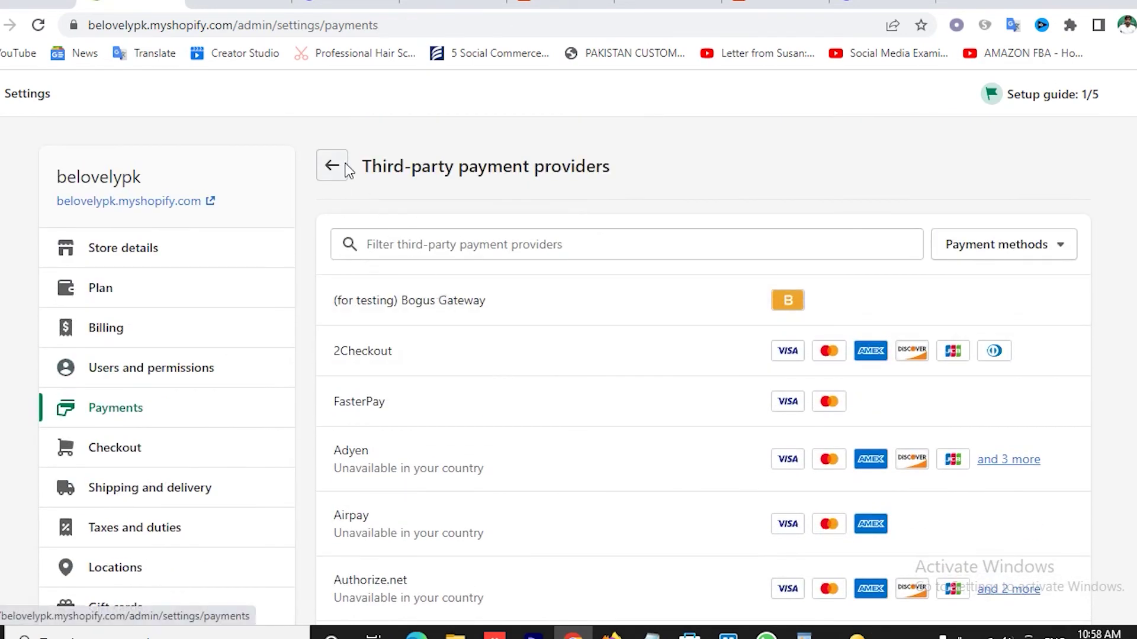
pyautogui.scroll(-5, 627, 455)
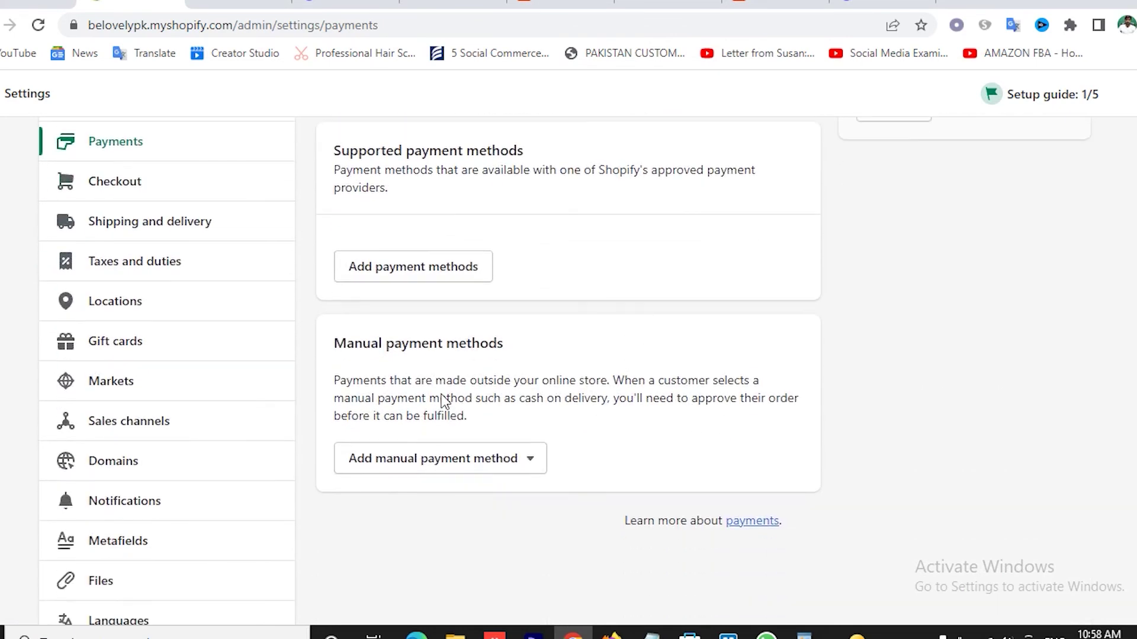
# - Add Cash on Delivery (COD) as a manual payment method and activate it
pyautogui.click(460, 467)
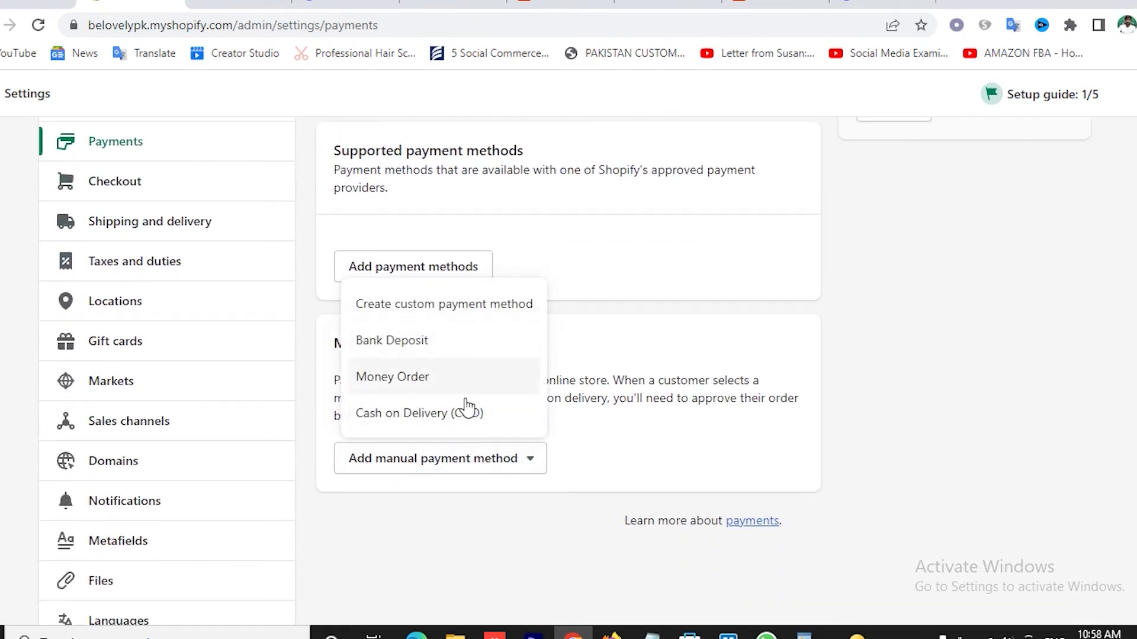
pyautogui.click(417, 422)
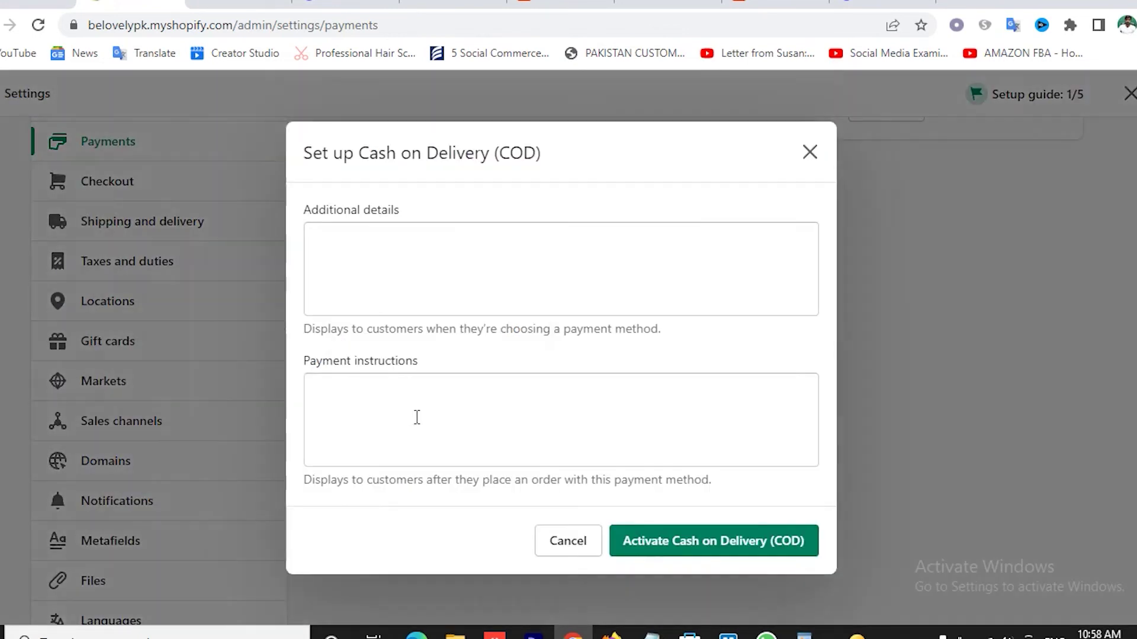
pyautogui.click(373, 249)
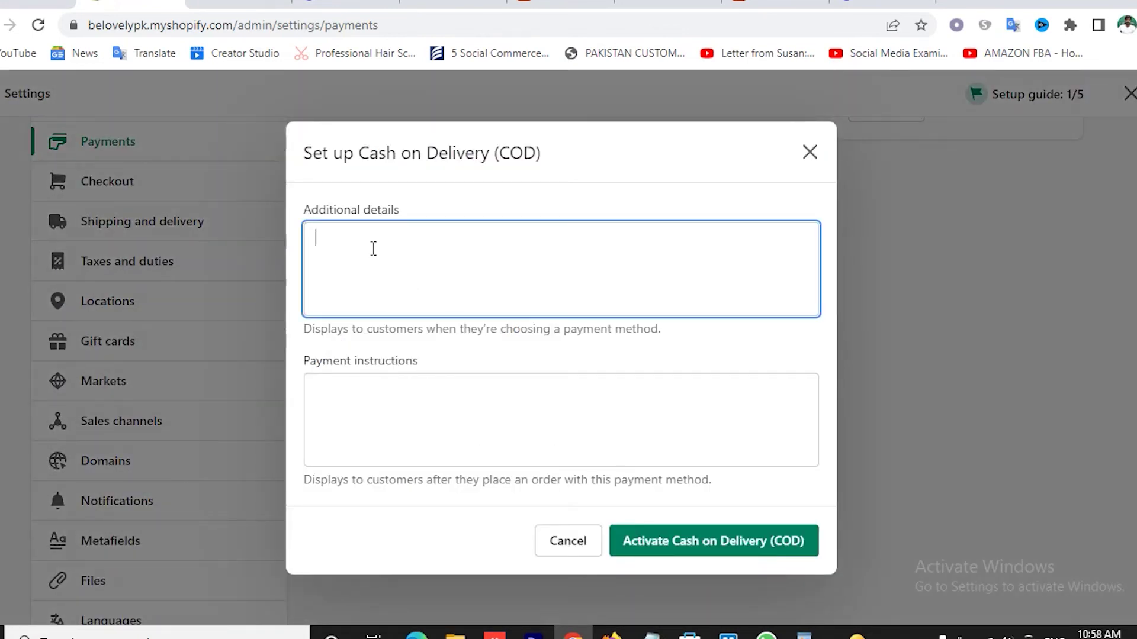
pyautogui.click(354, 401)
pyautogui.click(392, 254)
pyautogui.click(405, 418)
pyautogui.click(682, 545)
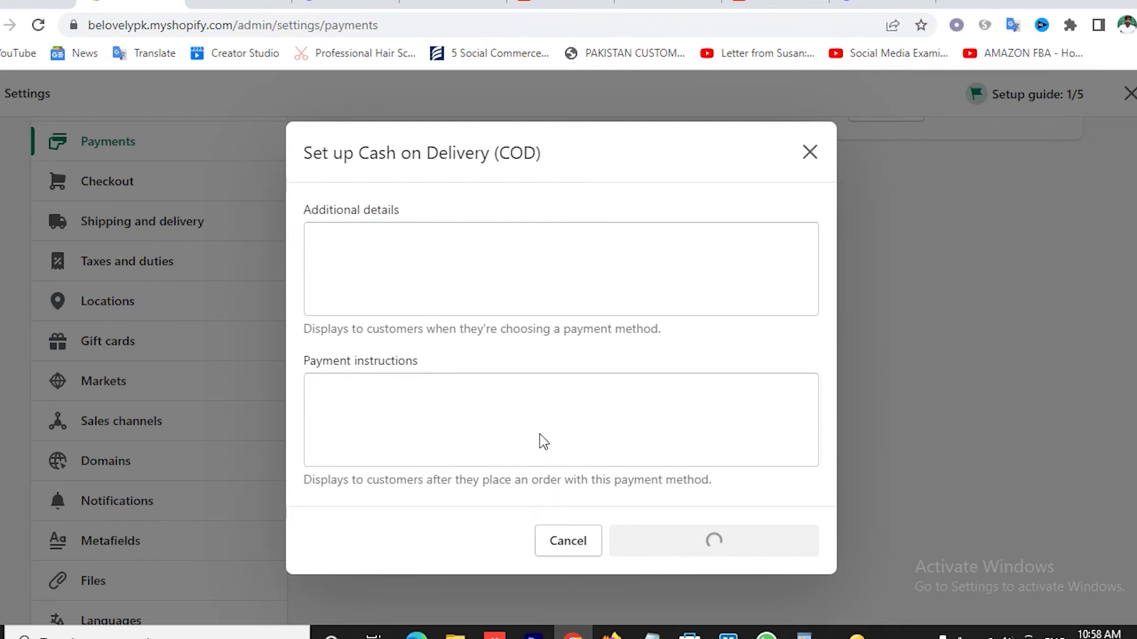
pyautogui.scroll(-4, 517, 442)
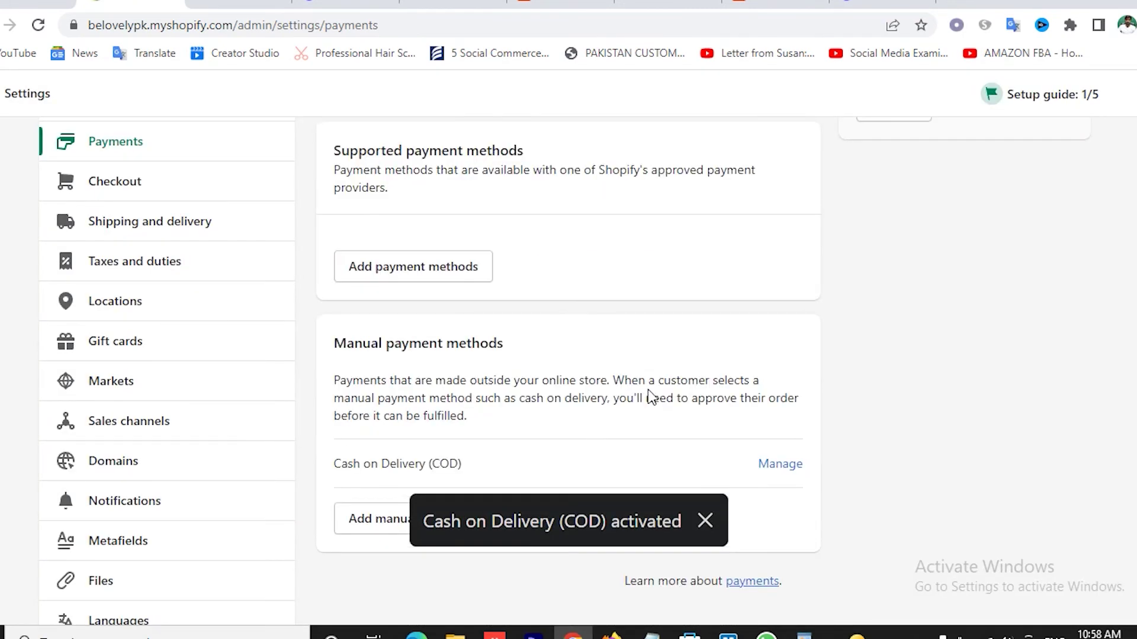
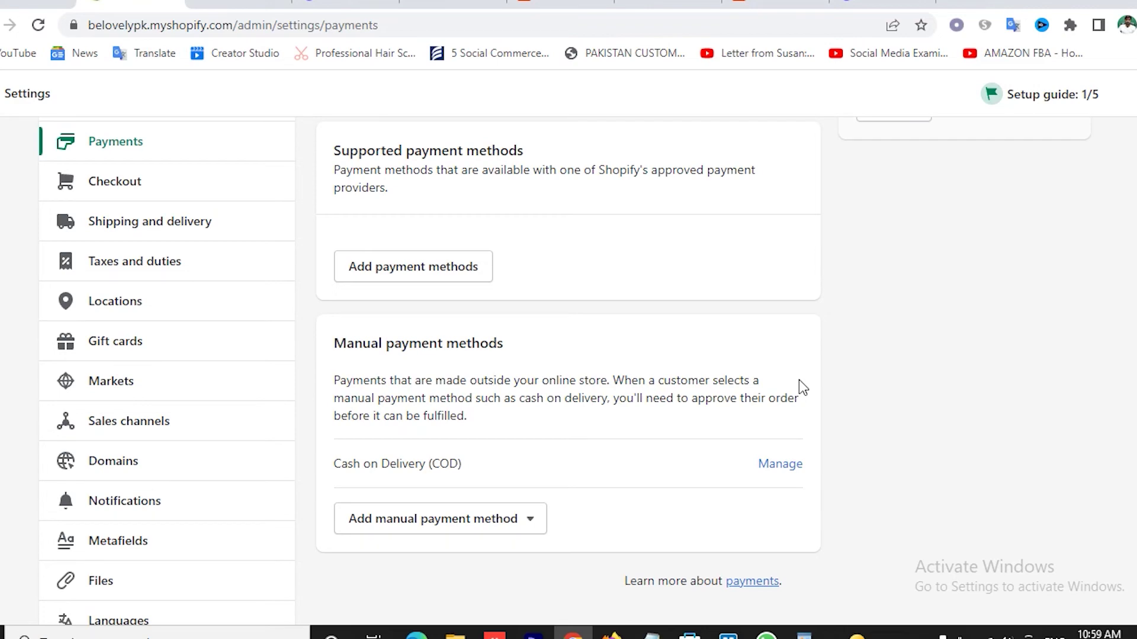
# - In Checkout settings, require customer accounts and set the contact method to email
pyautogui.scroll(-2, 635, 464)
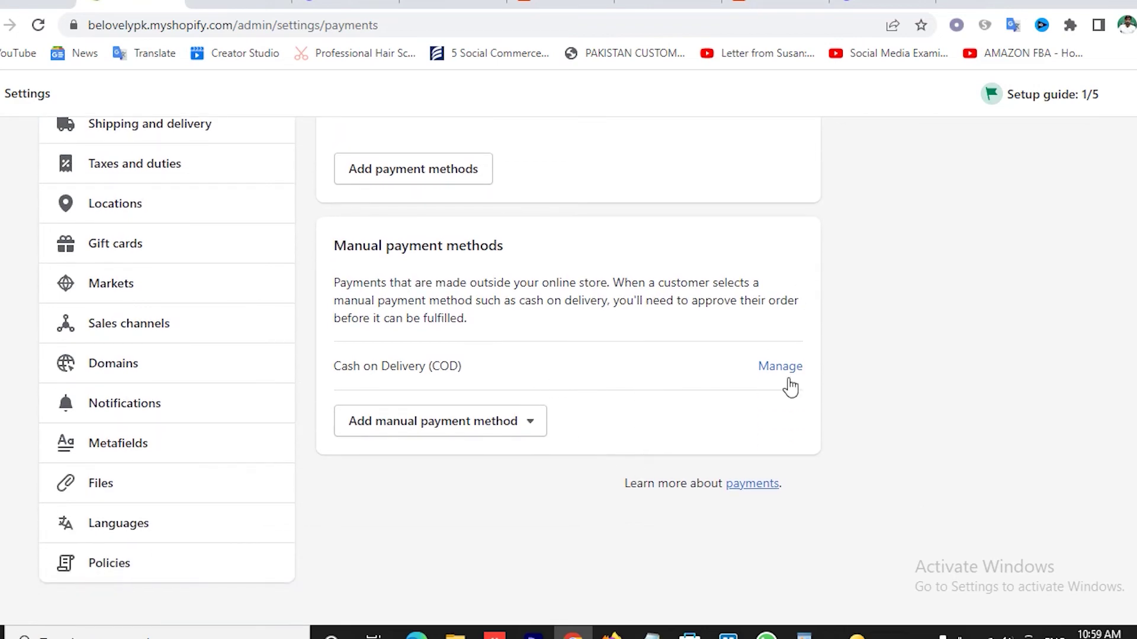
pyautogui.scroll(5, 630, 339)
pyautogui.scroll(-5, 492, 314)
pyautogui.scroll(6, 414, 310)
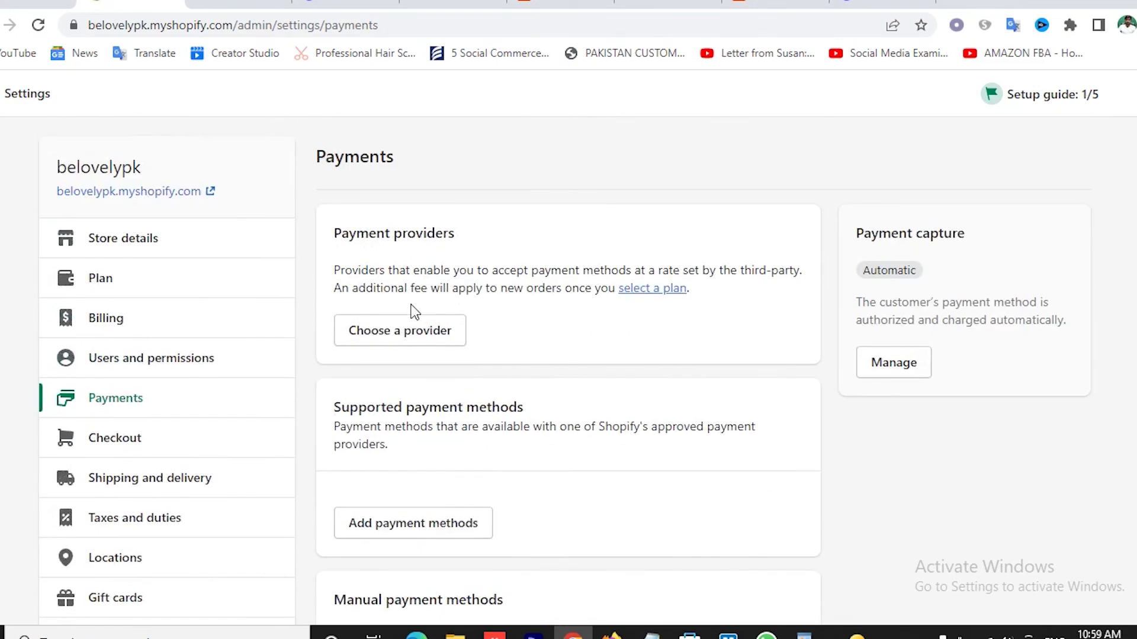
pyautogui.click(190, 444)
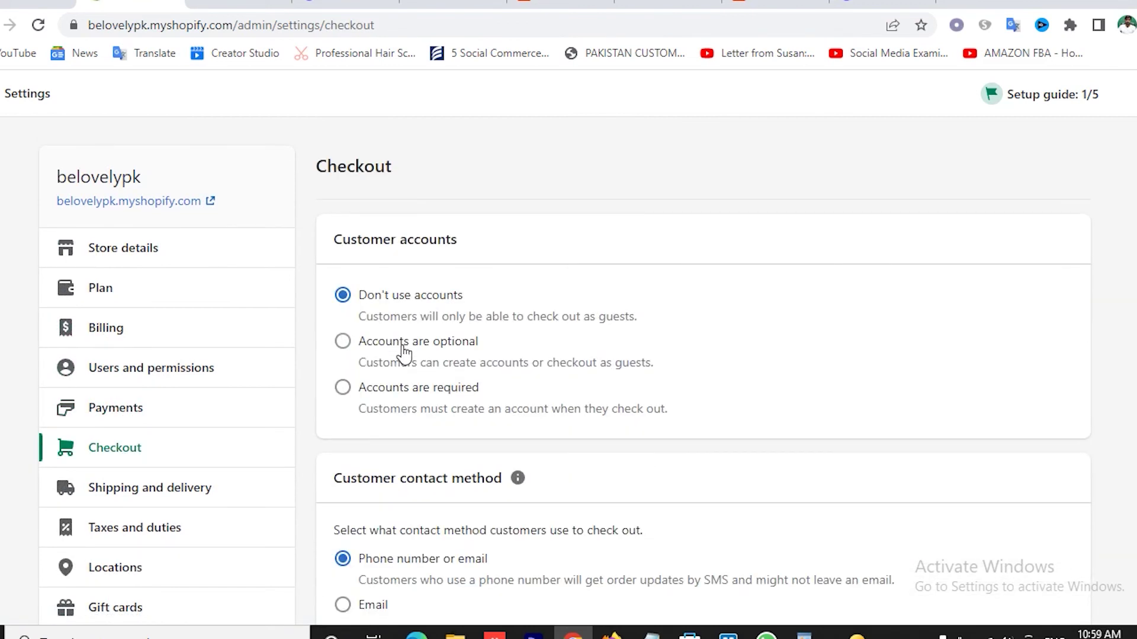
pyautogui.click(364, 400)
pyautogui.scroll(-4, 669, 403)
pyautogui.scroll(-1, 673, 408)
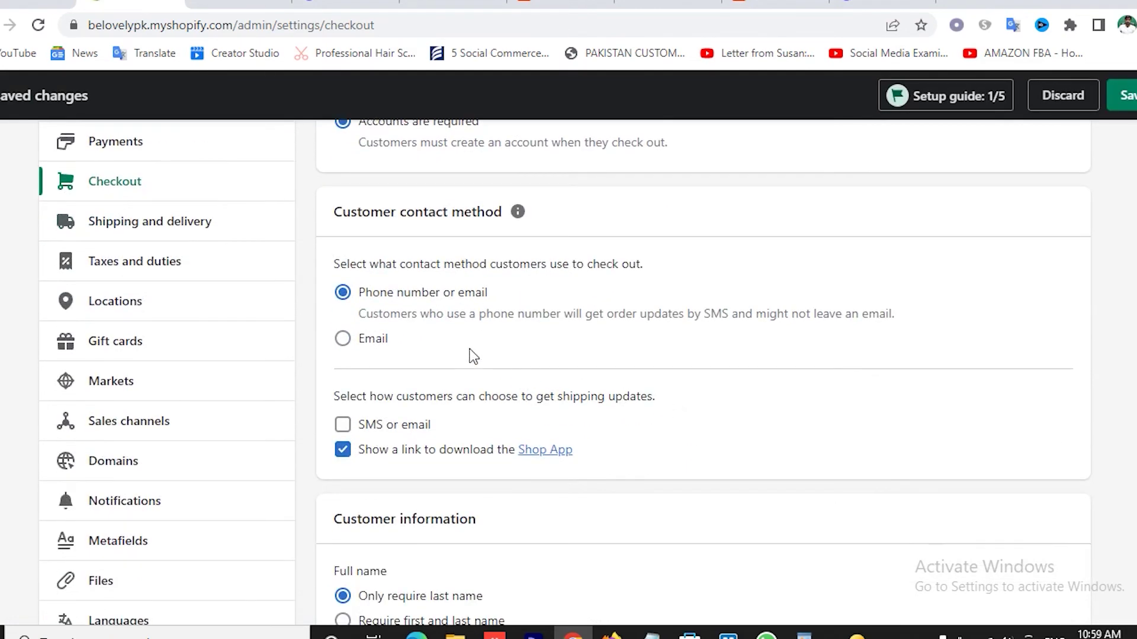
pyautogui.click(375, 341)
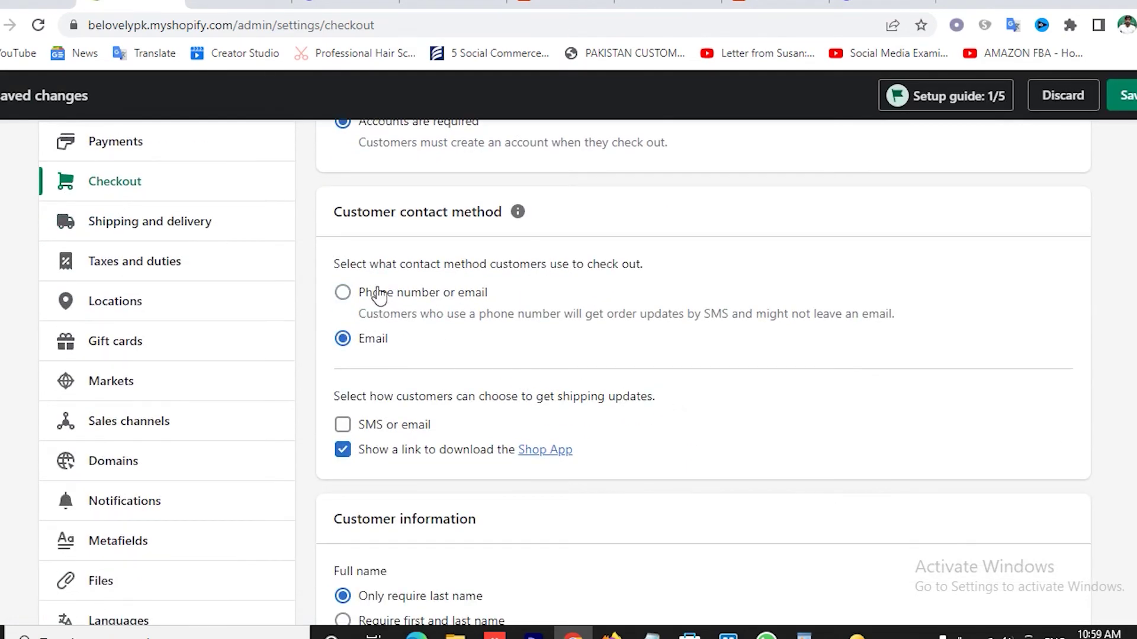
pyautogui.click(377, 293)
pyautogui.click(379, 340)
# - Save the checkout settings changes, then go to Shipping and delivery
pyautogui.scroll(-3, 407, 373)
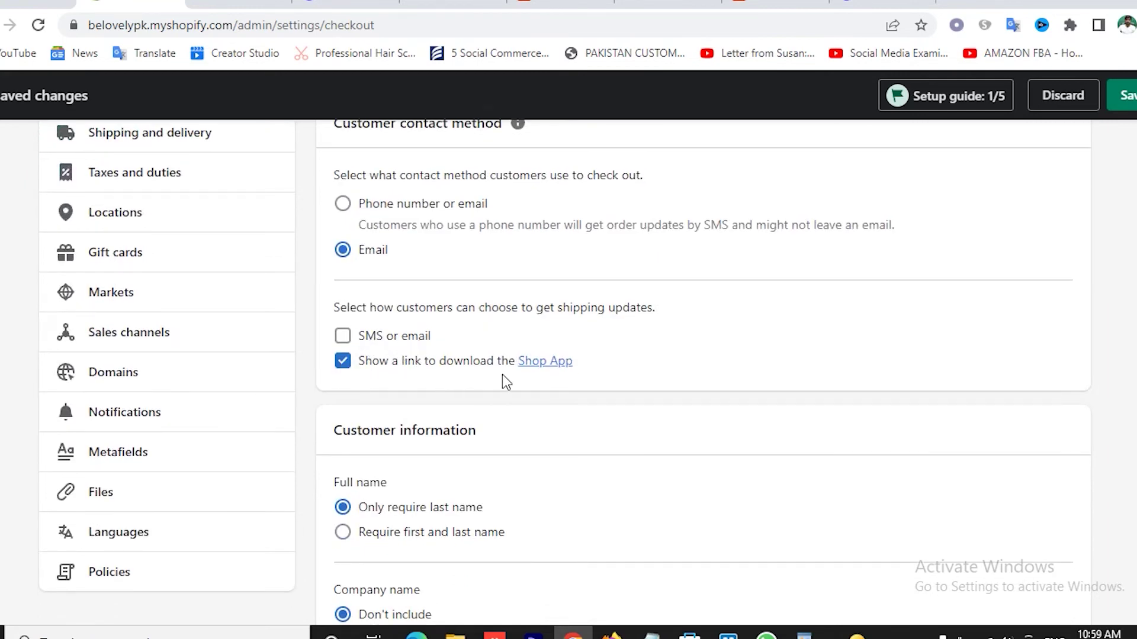
pyautogui.scroll(-10, 474, 391)
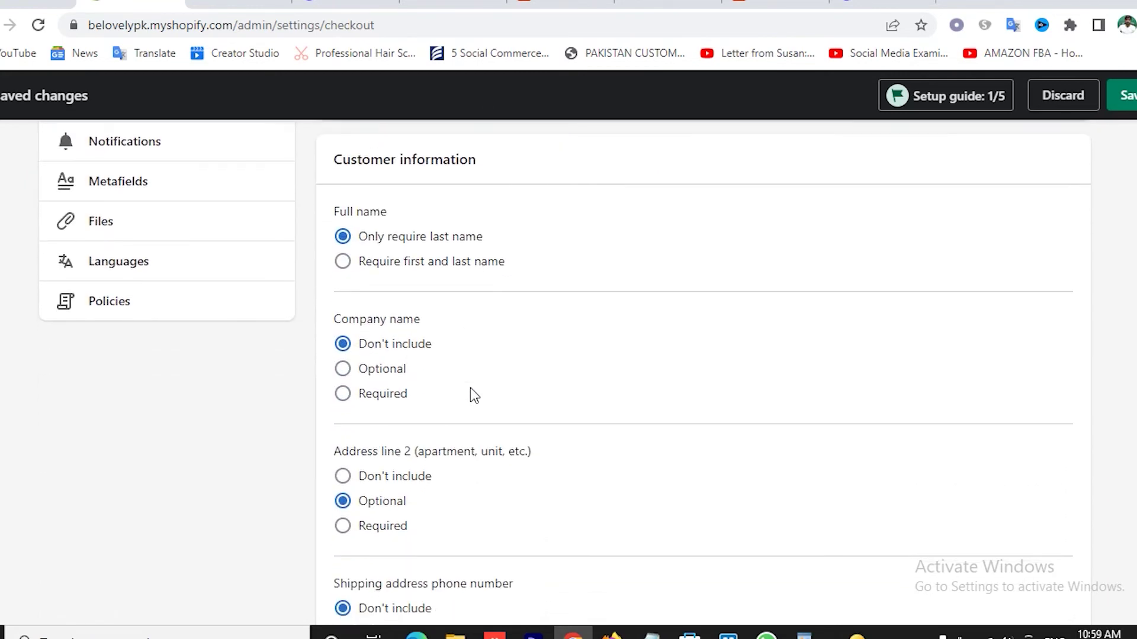
pyautogui.scroll(-5, 470, 396)
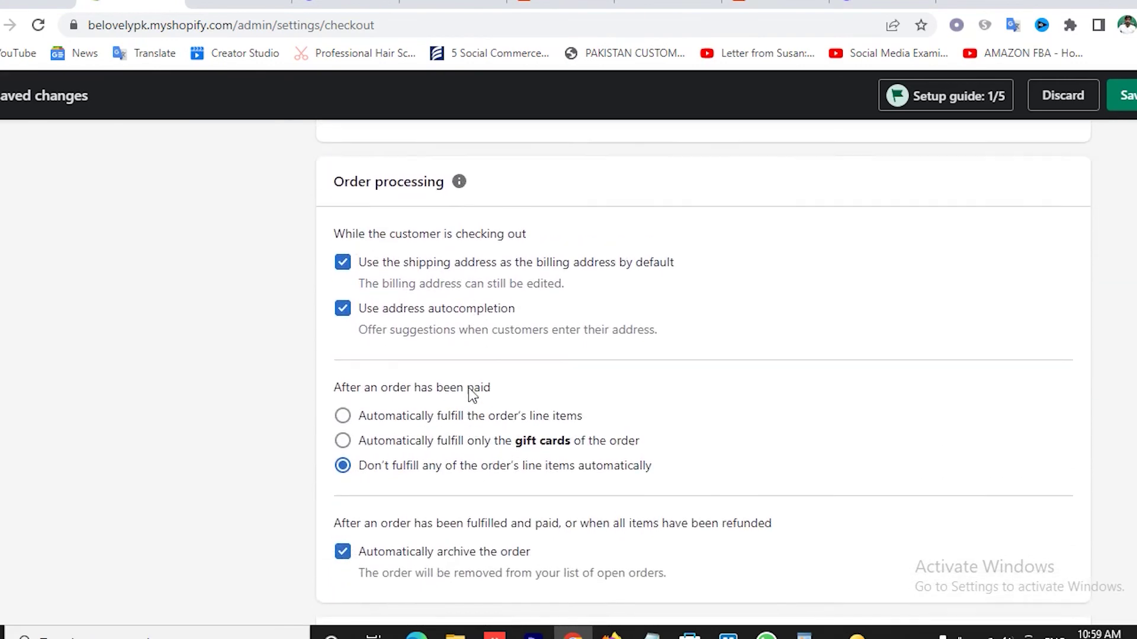
pyautogui.scroll(14, 468, 394)
pyautogui.scroll(8, 237, 391)
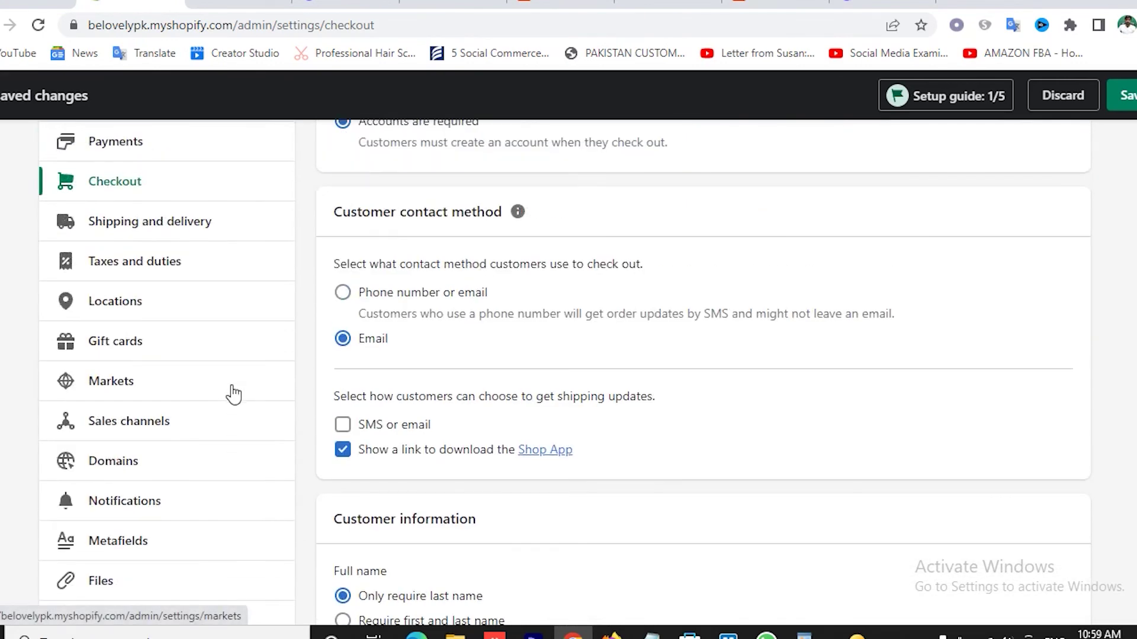
pyautogui.click(1125, 101)
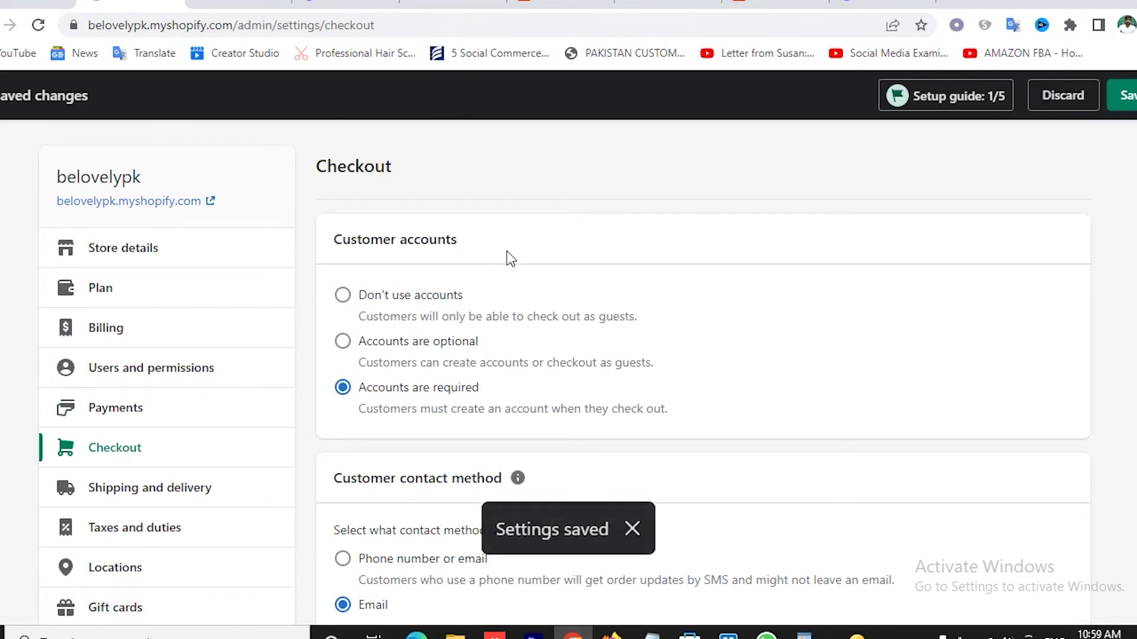
pyautogui.scroll(-14, 431, 319)
pyautogui.scroll(-10, 432, 320)
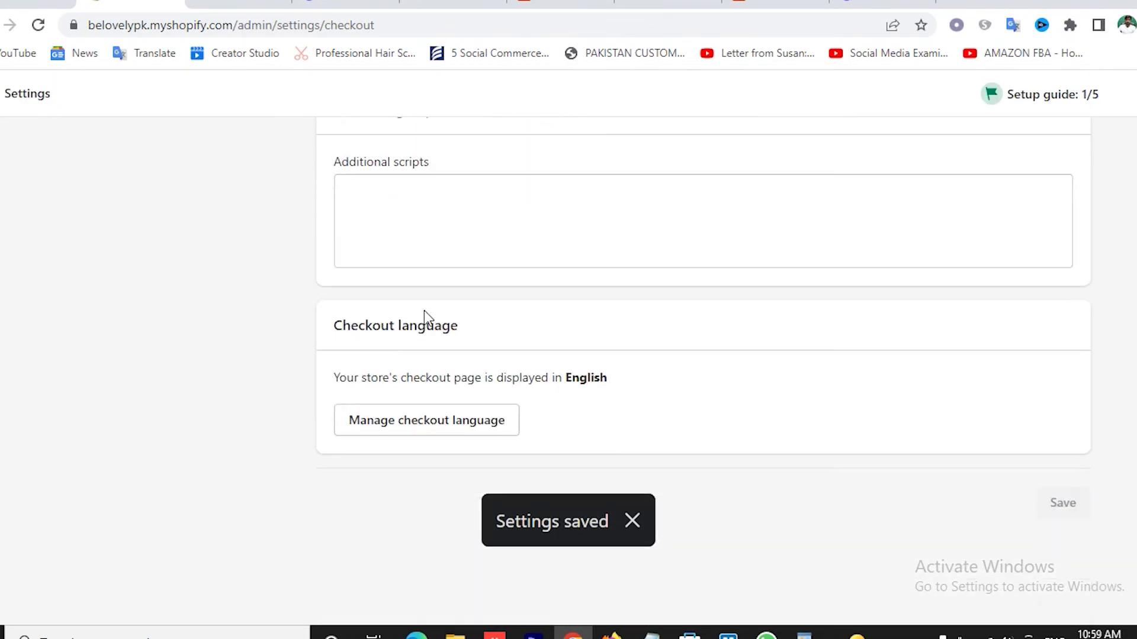
pyautogui.scroll(20, 408, 325)
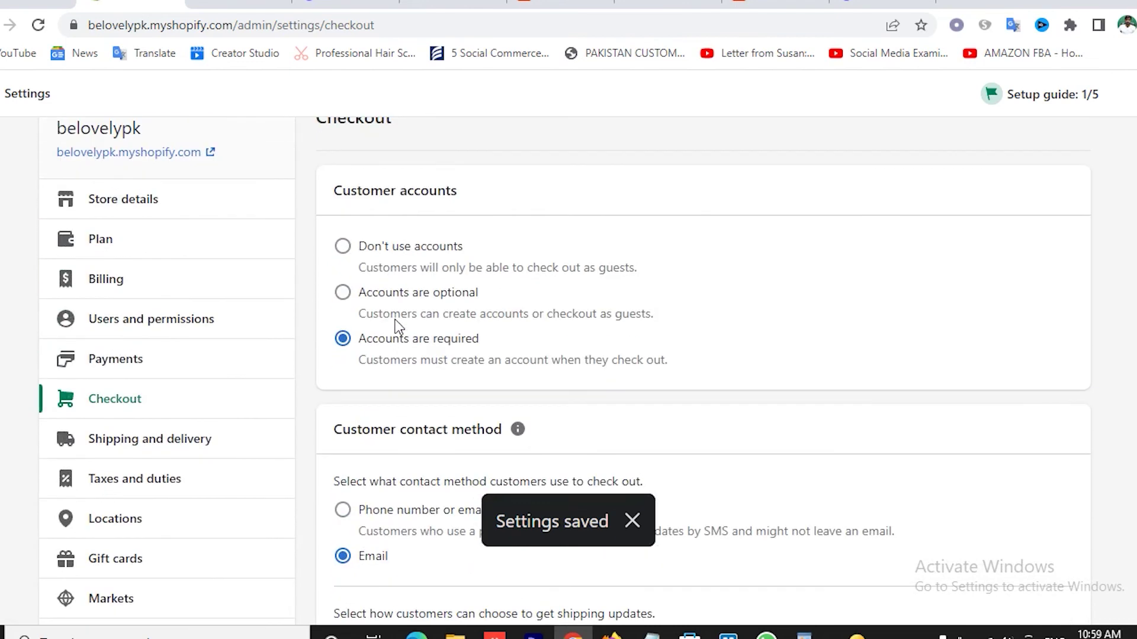
pyautogui.scroll(-2, 195, 361)
pyautogui.click(157, 368)
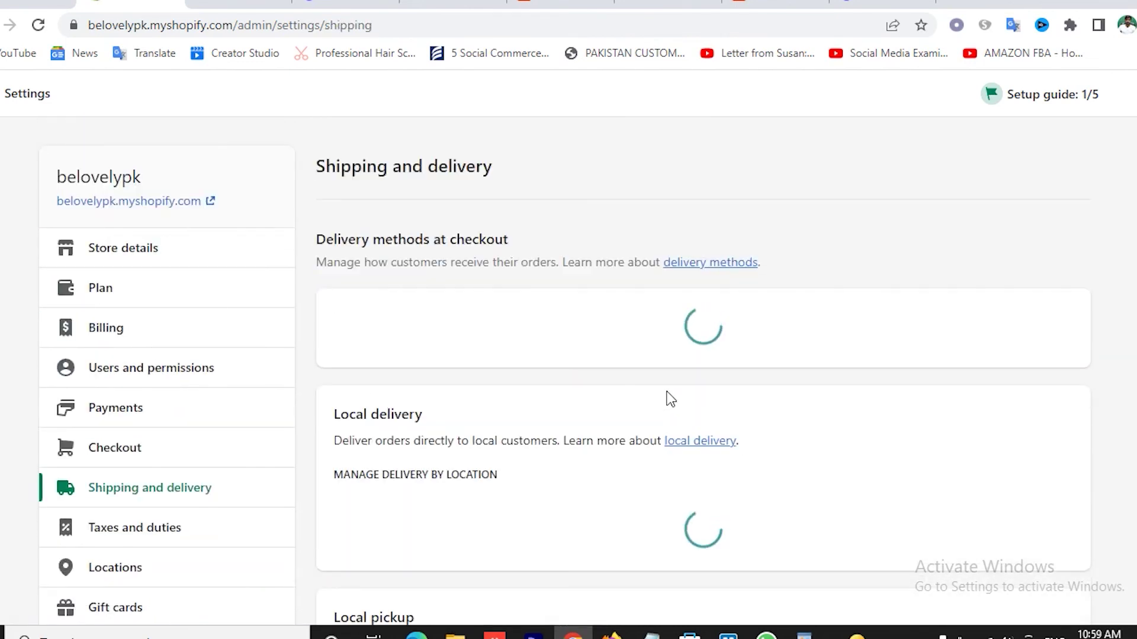
# - Review the Shipping and delivery and Taxes and duties settings without changing anything
pyautogui.scroll(-8, 544, 320)
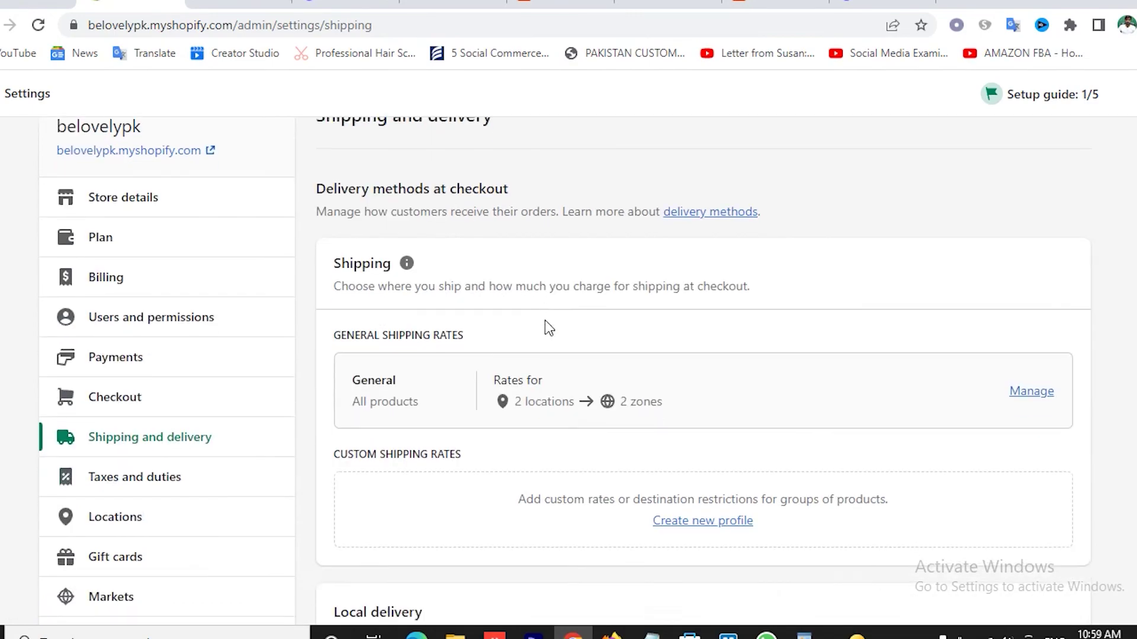
pyautogui.scroll(-12, 687, 347)
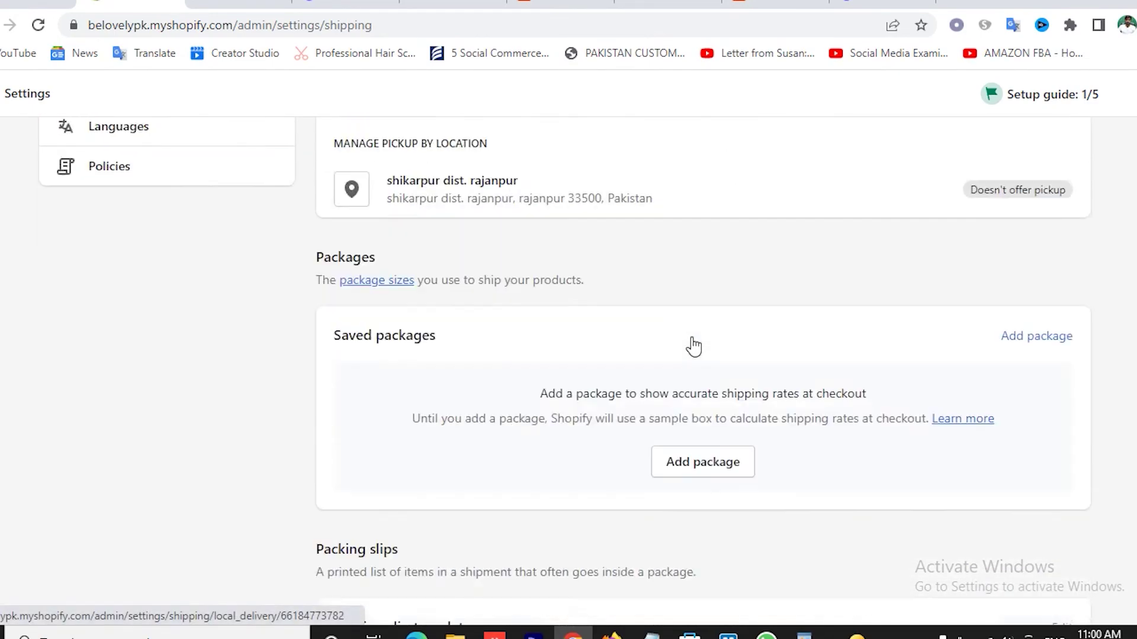
pyautogui.scroll(14, 694, 345)
pyautogui.scroll(6, 693, 344)
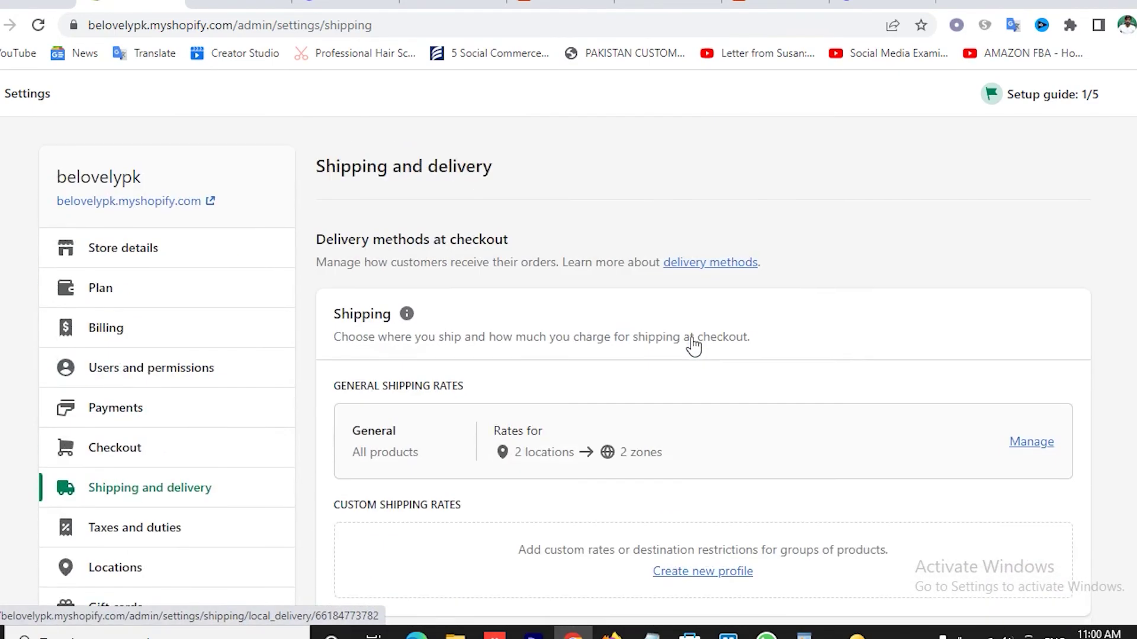
pyautogui.scroll(-3, 180, 385)
pyautogui.click(148, 362)
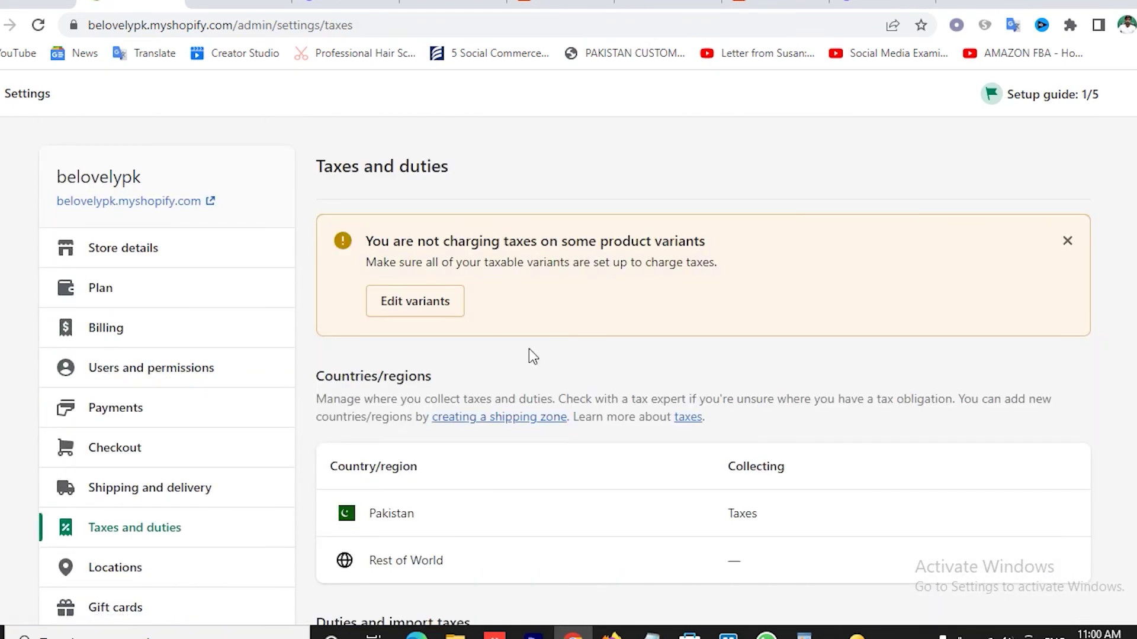
pyautogui.scroll(-3, 190, 450)
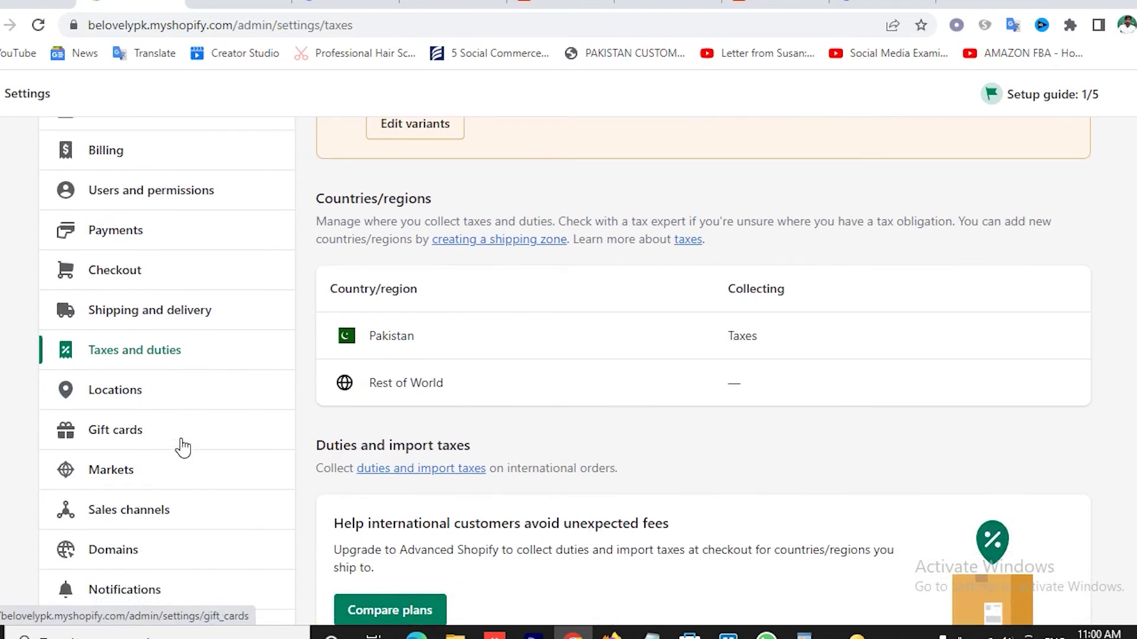
pyautogui.scroll(-2, 170, 390)
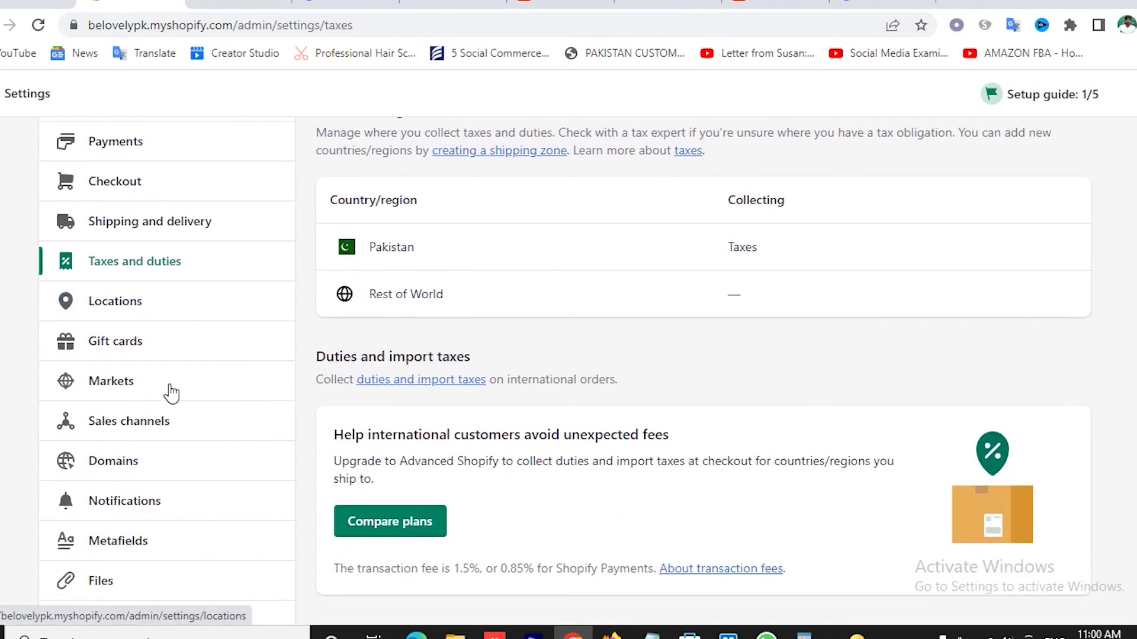
# - Look over the Locations, Gift cards and Sales channels settings, then go to Domains
pyautogui.click(126, 313)
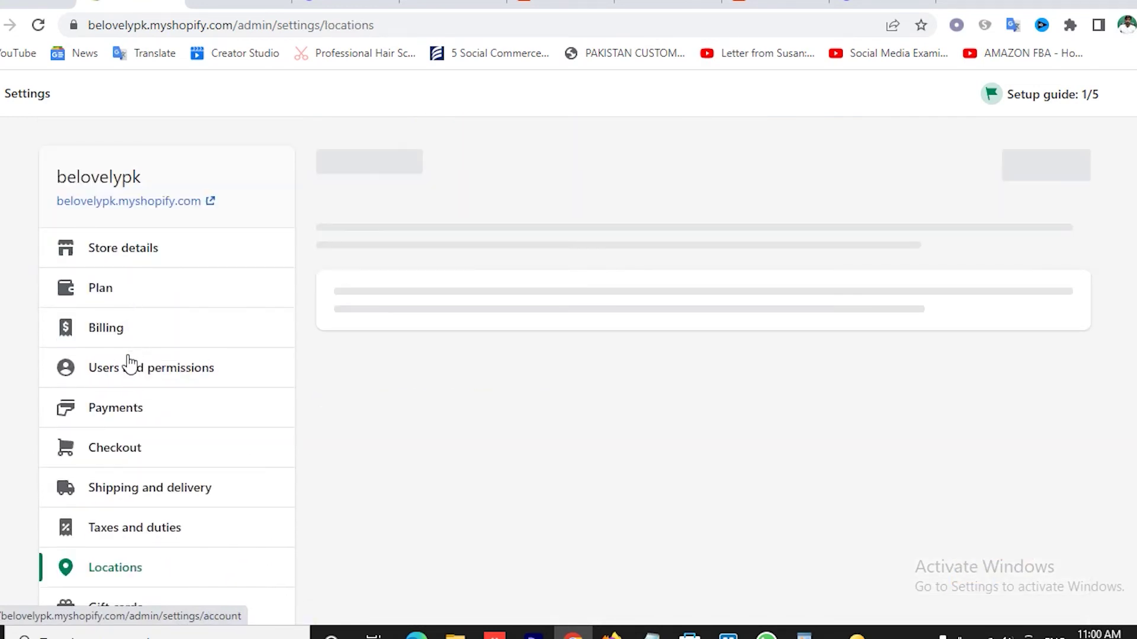
pyautogui.scroll(-2, 152, 383)
pyautogui.scroll(-5, 155, 384)
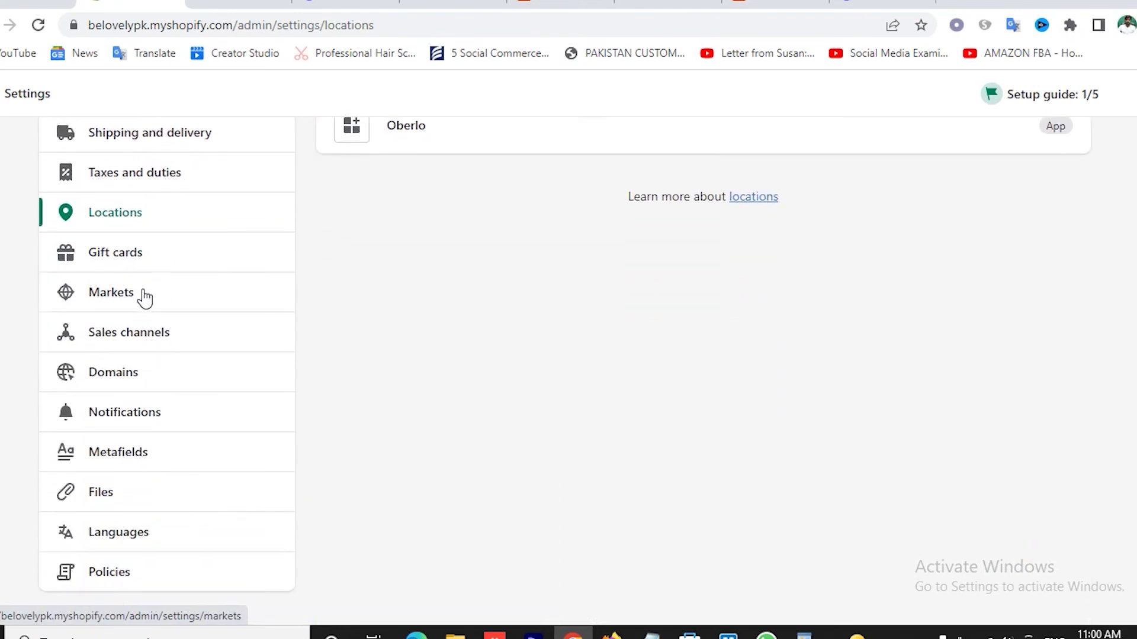
pyautogui.click(125, 260)
pyautogui.scroll(-3, 155, 356)
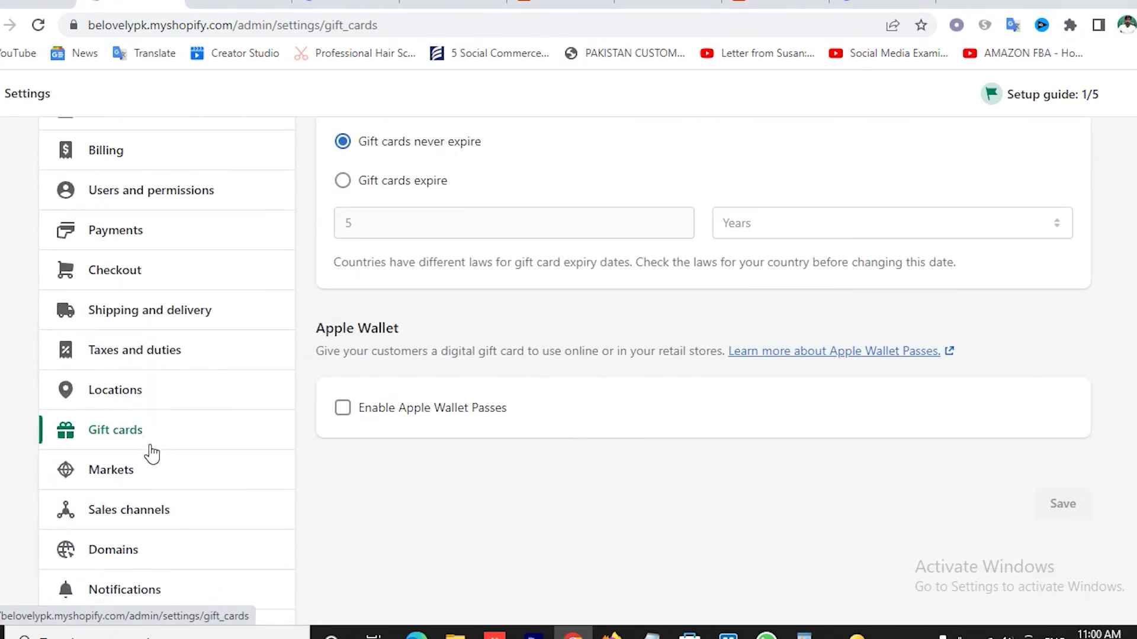
pyautogui.scroll(-2, 155, 462)
pyautogui.click(149, 424)
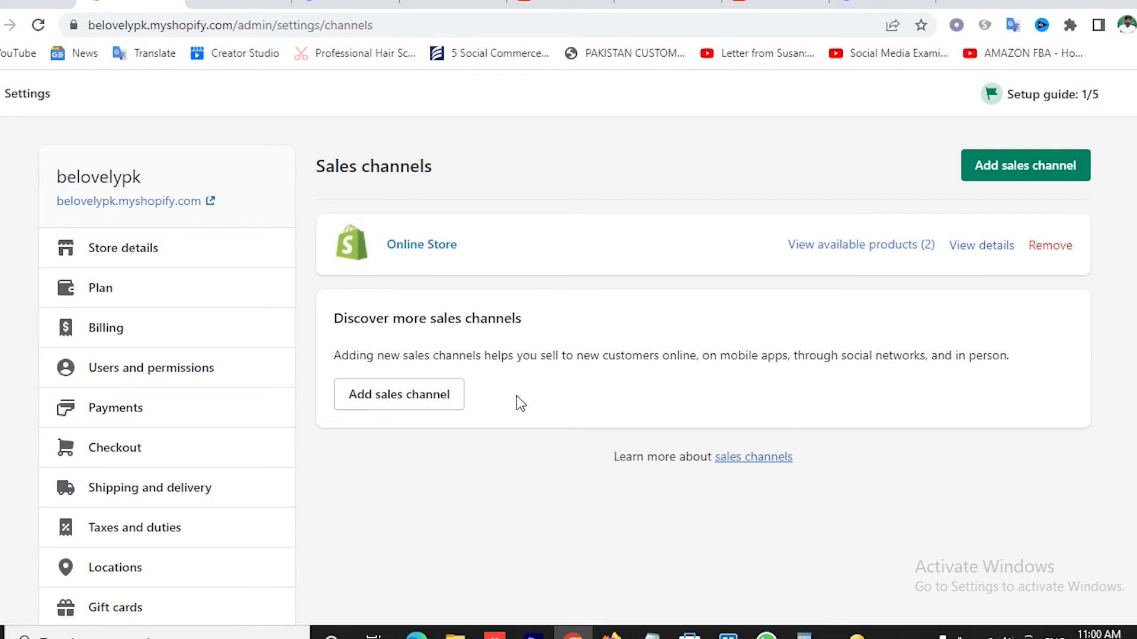
pyautogui.scroll(-6, 251, 431)
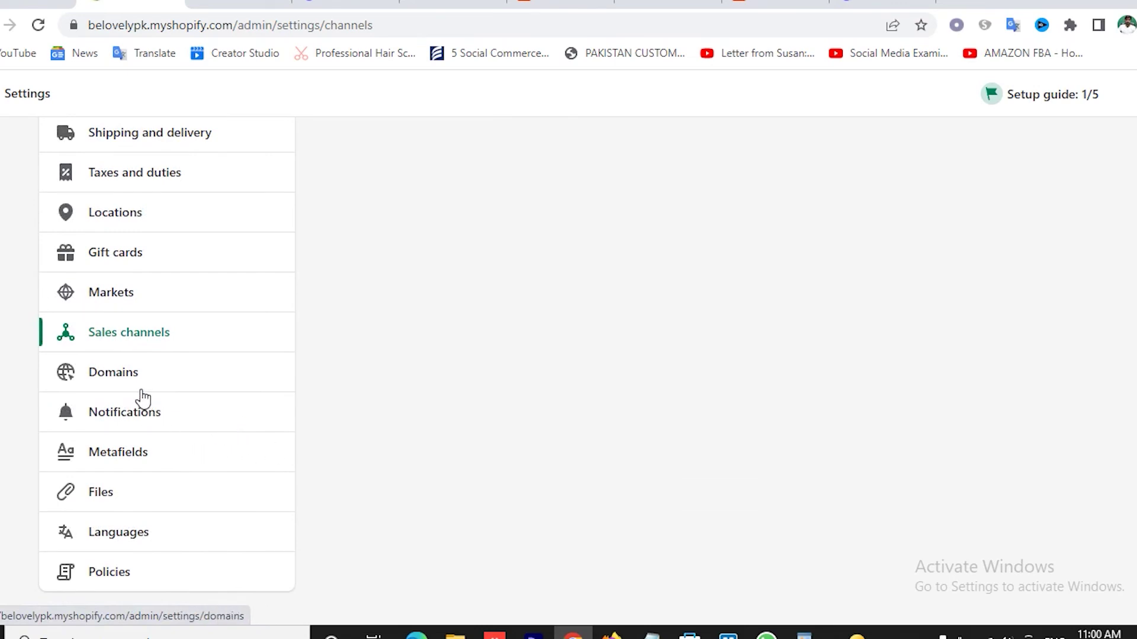
pyautogui.click(120, 383)
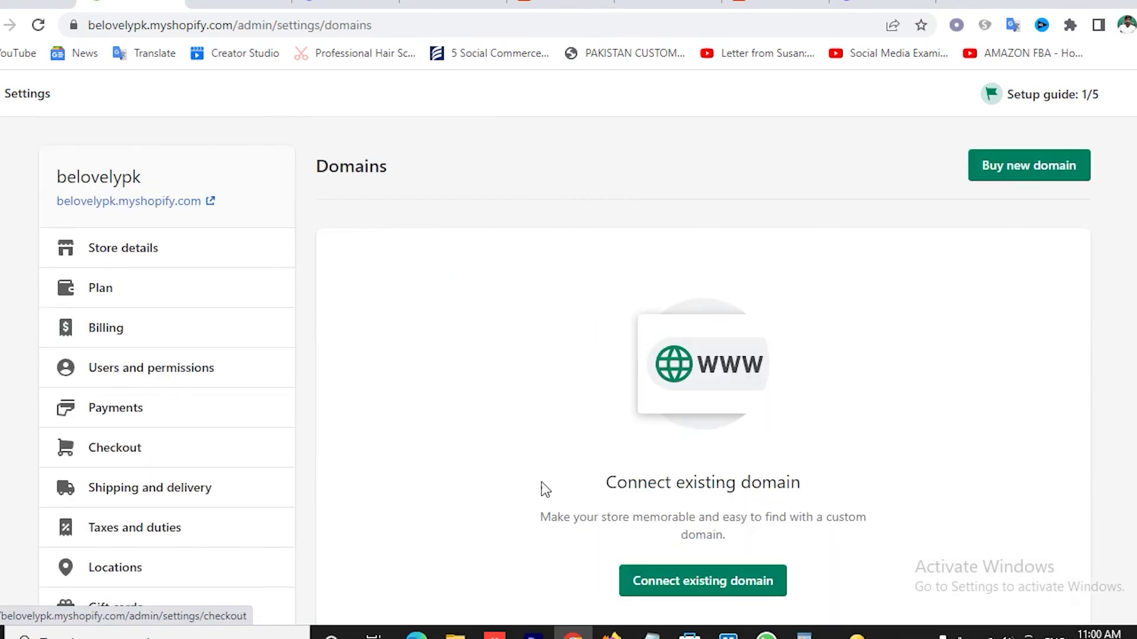
# - Check the storefront address in the preview, then choose Connect existing domain in Domains
pyautogui.click(202, 4)
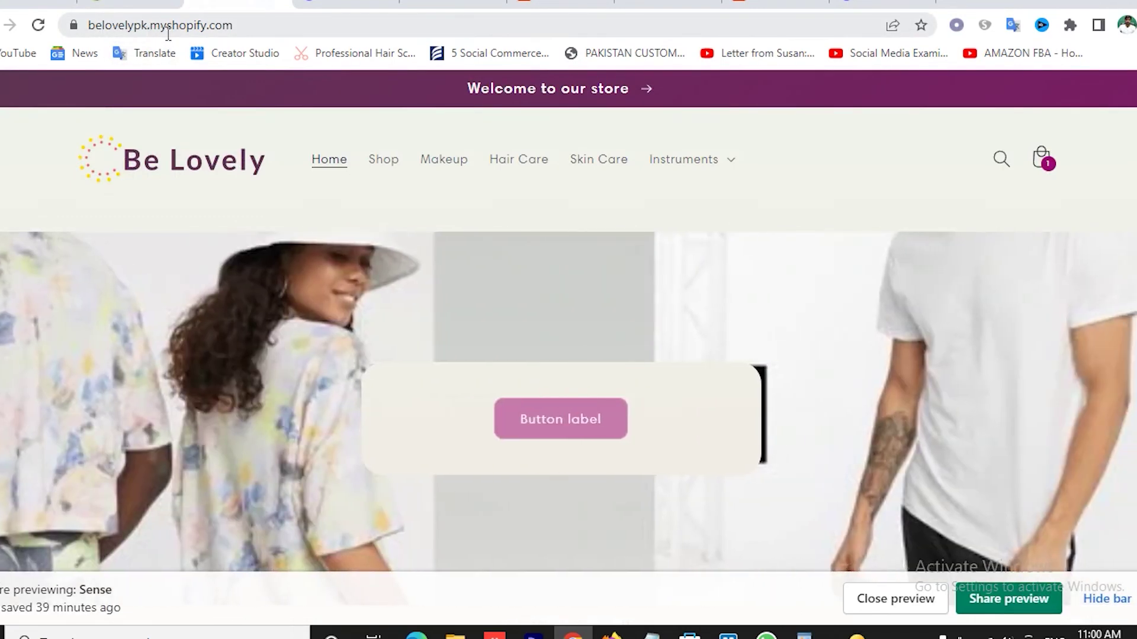
pyautogui.doubleClick(90, 24)
pyautogui.click(213, 26)
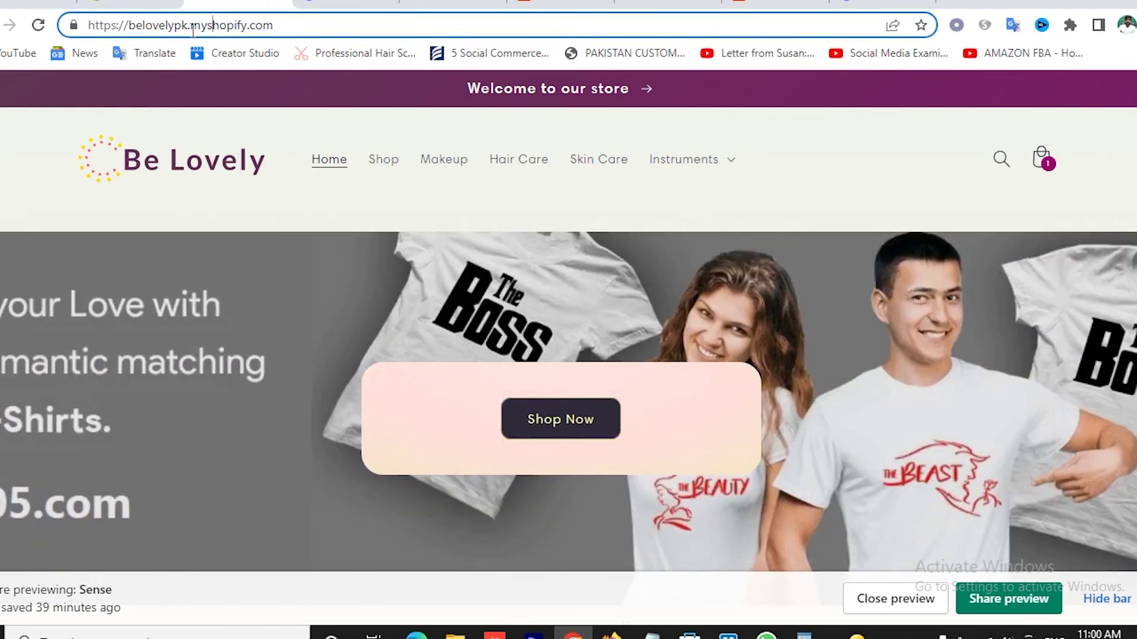
pyautogui.click(146, 7)
pyautogui.scroll(-3, 592, 450)
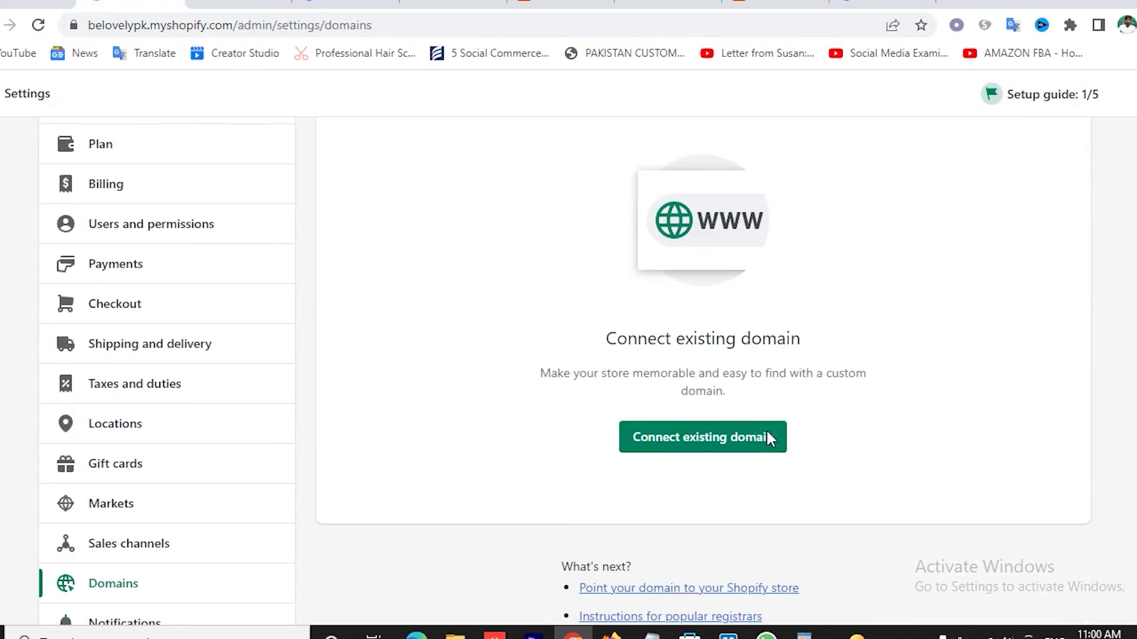
pyautogui.scroll(-3, 737, 413)
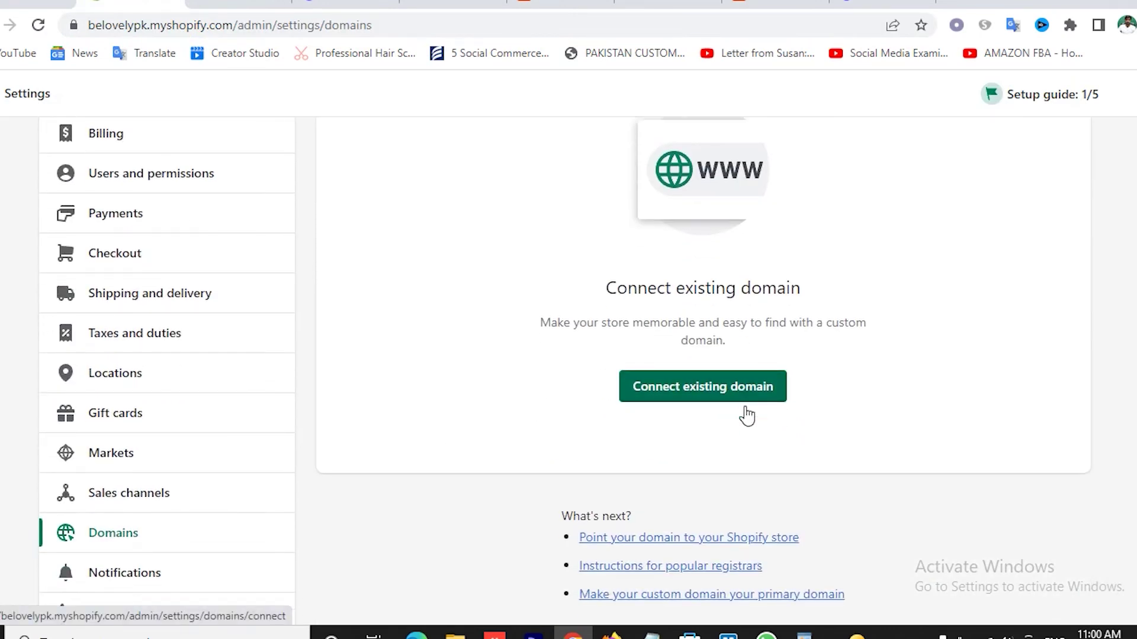
pyautogui.scroll(4, 710, 462)
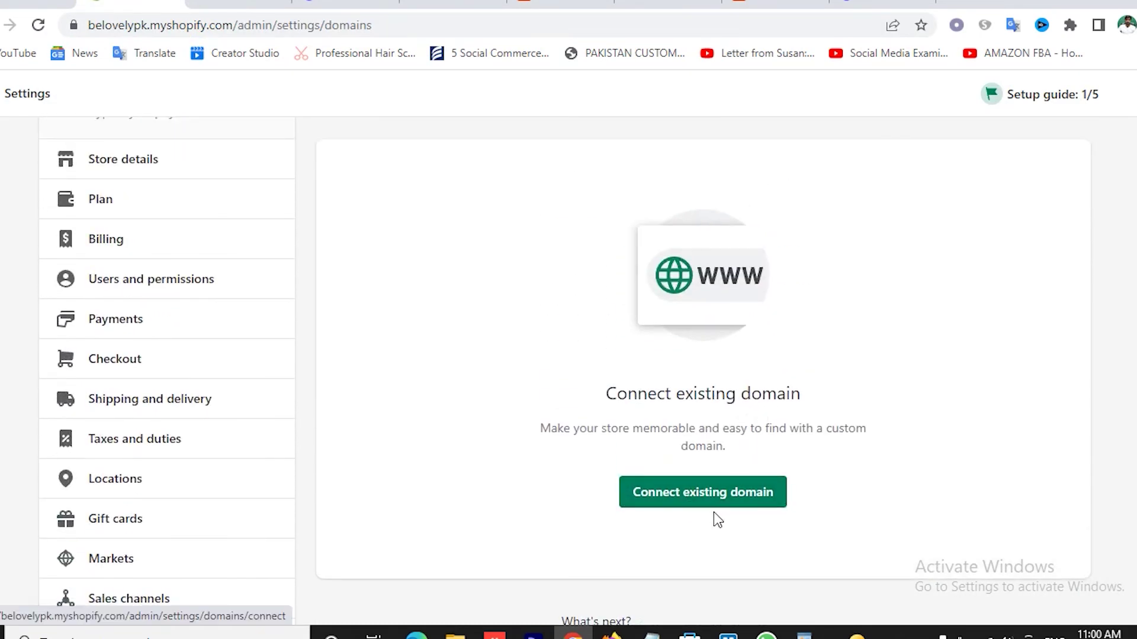
pyautogui.click(693, 500)
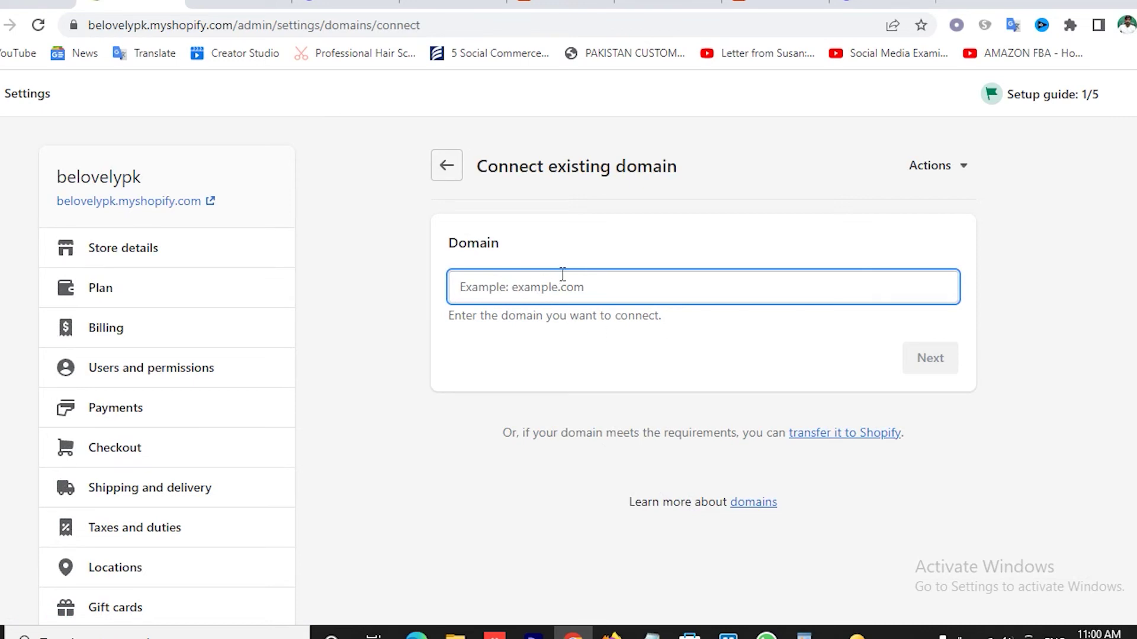
# - Search Buy new domain for belovelypk.com and note its US$14.00/year price
pyautogui.click(920, 173)
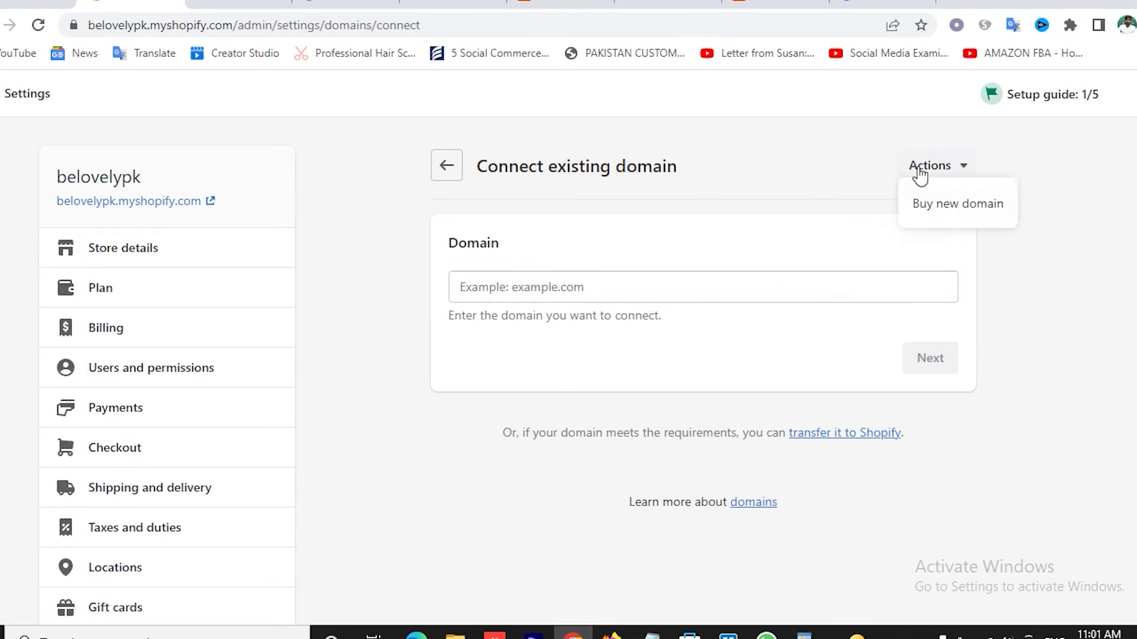
pyautogui.click(944, 207)
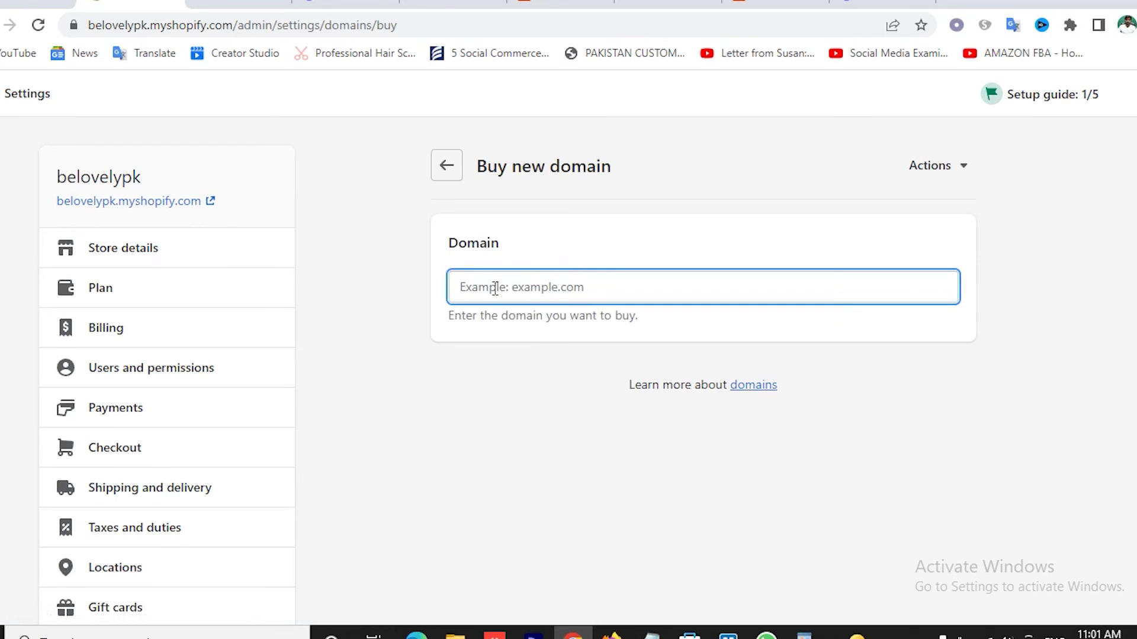
pyautogui.write('belo')
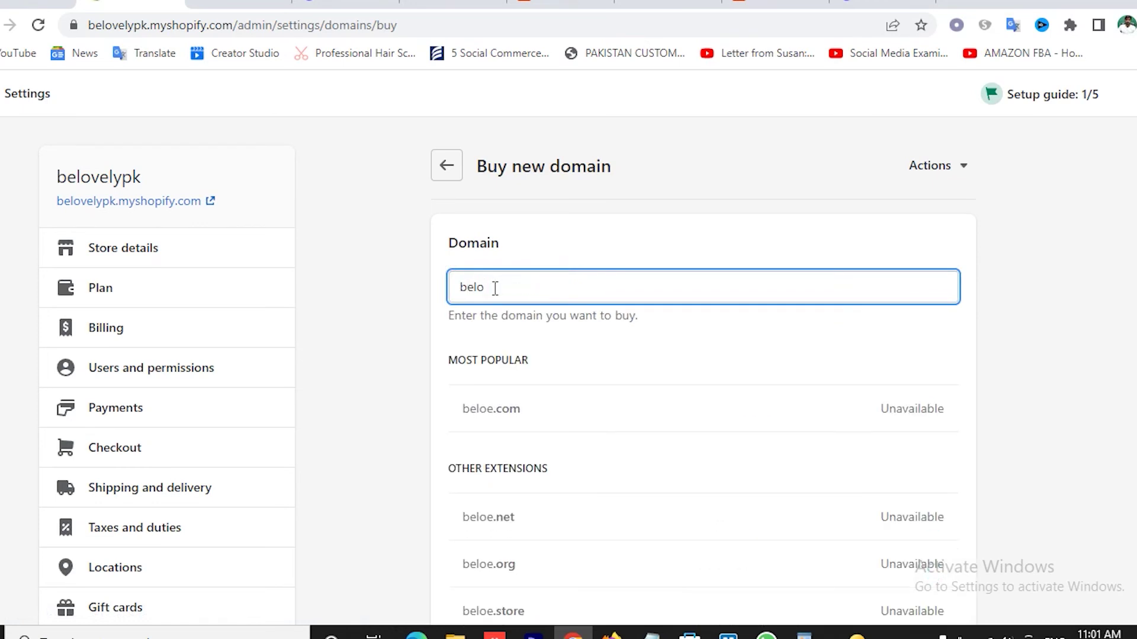
pyautogui.write('v')
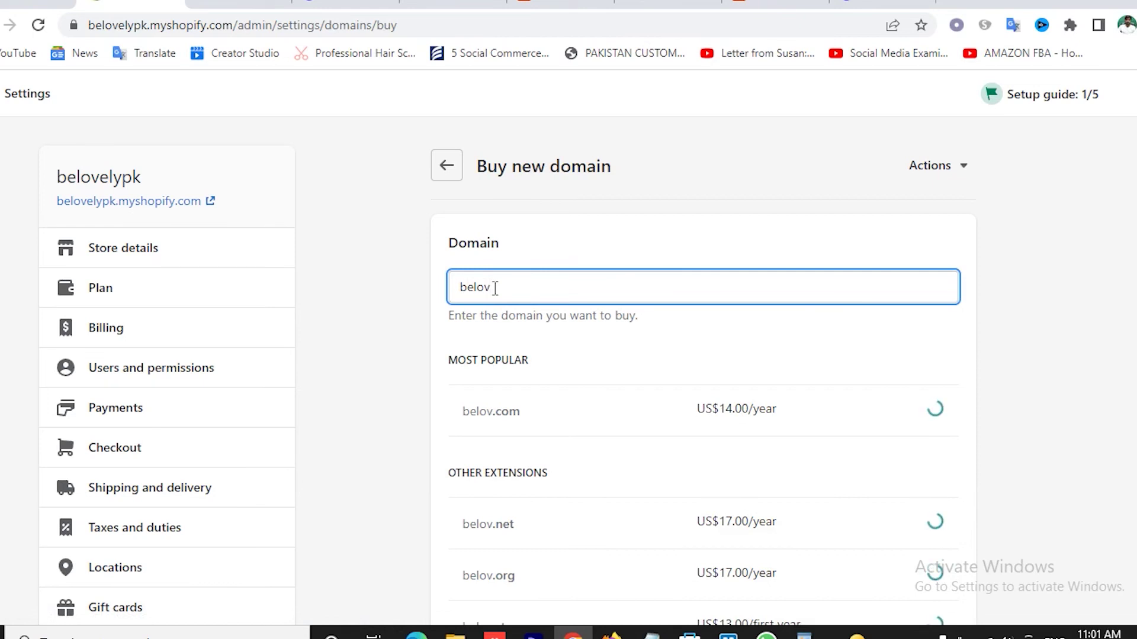
pyautogui.write('elypk')
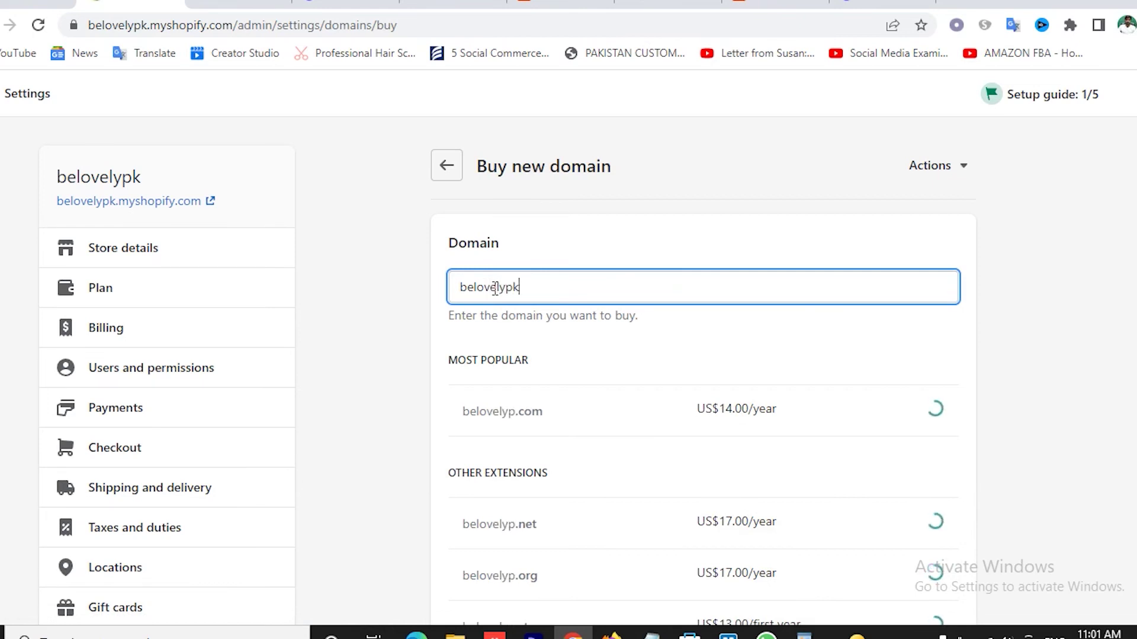
pyautogui.write('.com')
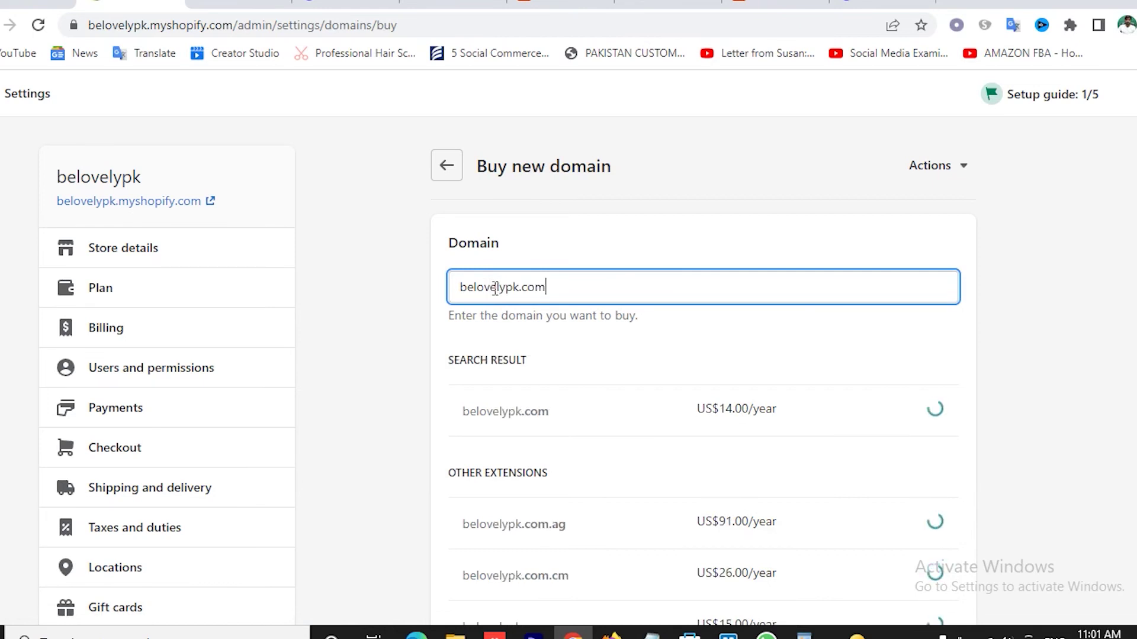
pyautogui.click(726, 413)
pyautogui.moveTo(720, 411); pyautogui.dragTo(767, 413)
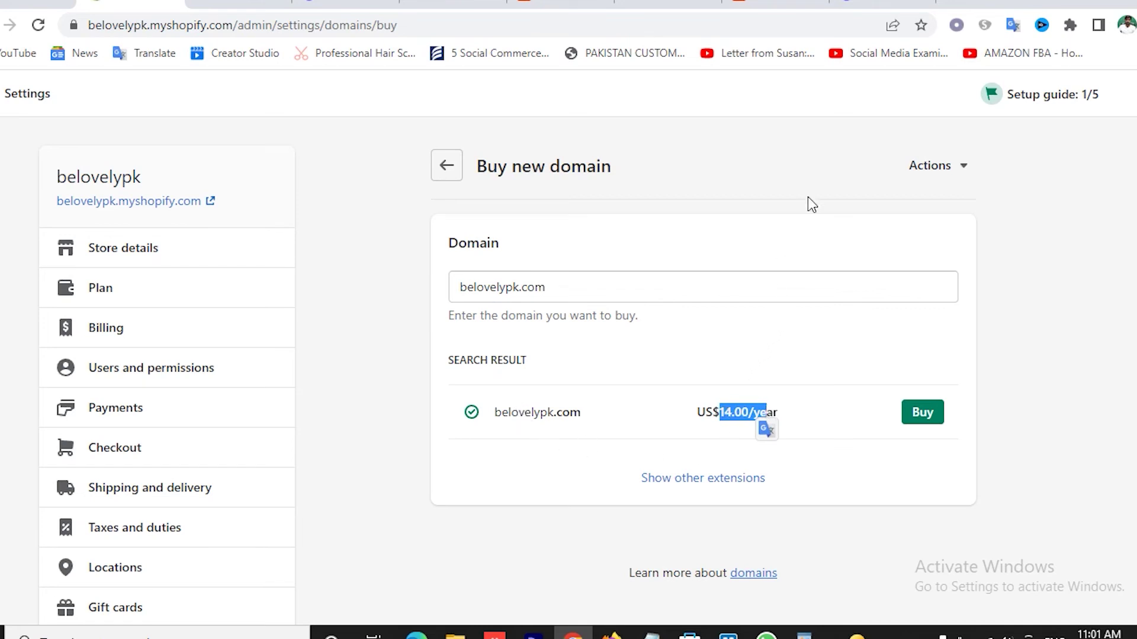
# - Open Namecheap and GoDaddy in new browser tabs
pyautogui.click(955, 5)
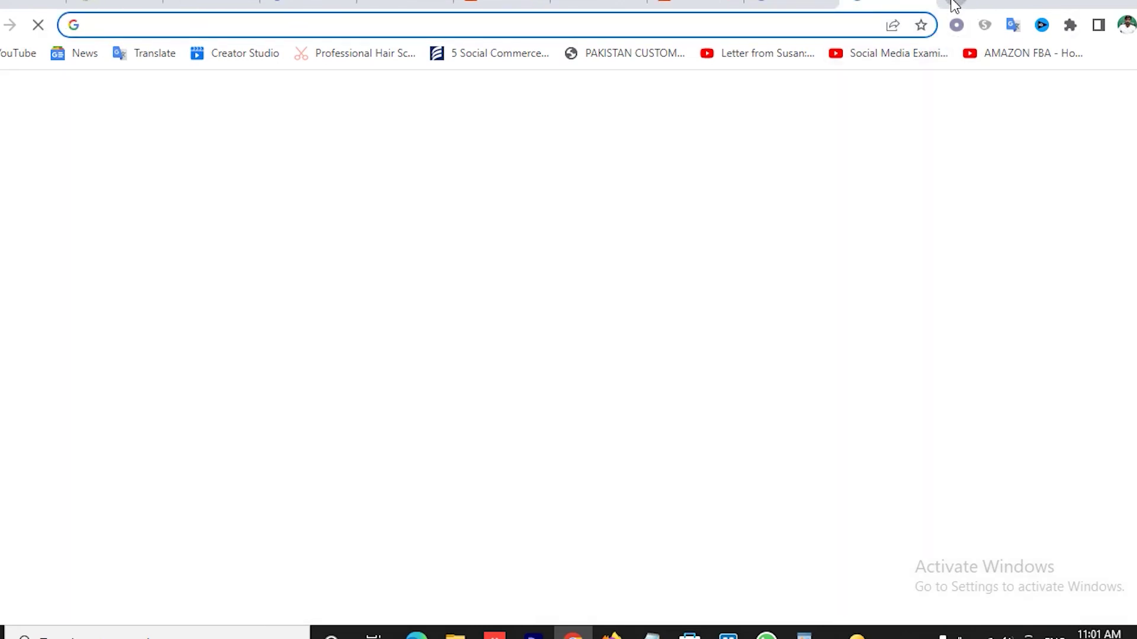
pyautogui.write('namle=')
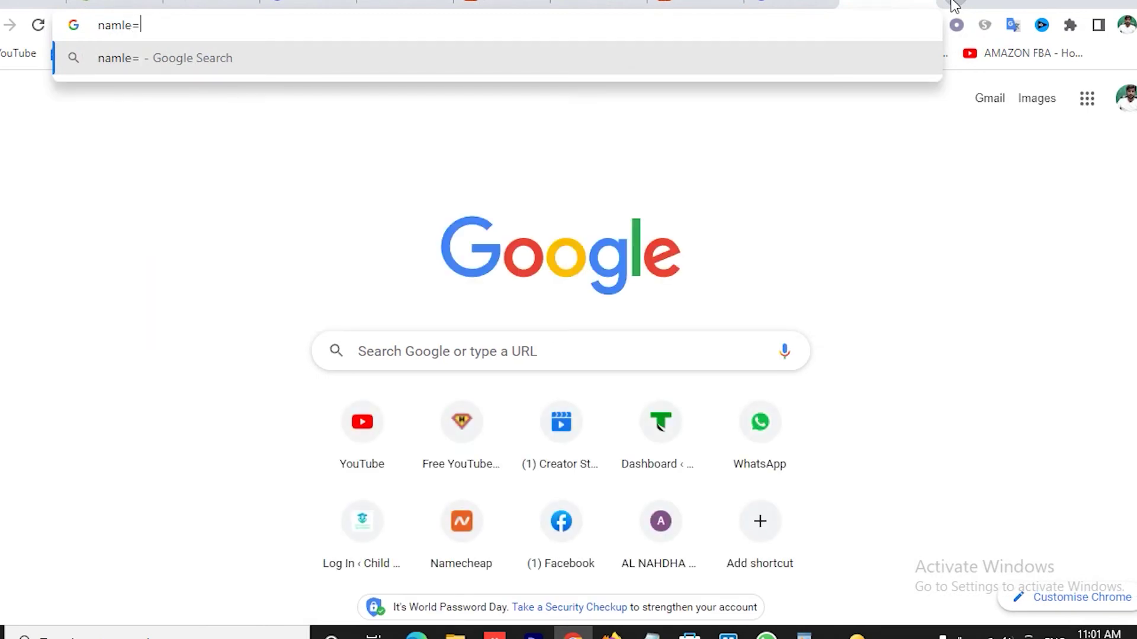
pyautogui.press('BackSpace')
pyautogui.press('BackSpace')
pyautogui.write('e')
pyautogui.press('Return')
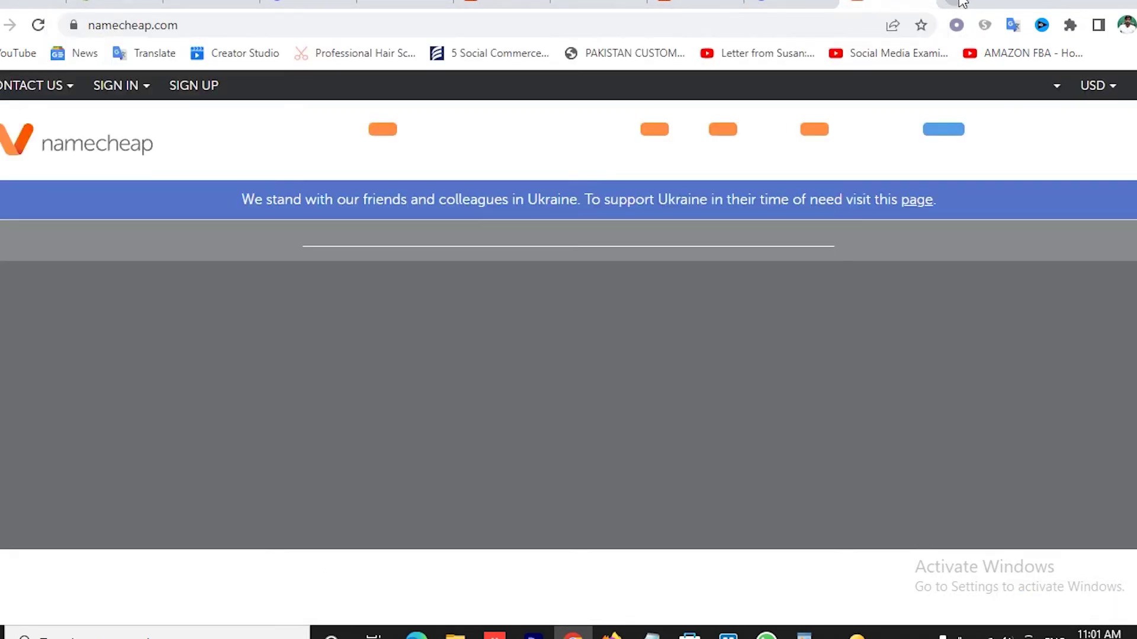
pyautogui.click(960, 3)
pyautogui.write('goda')
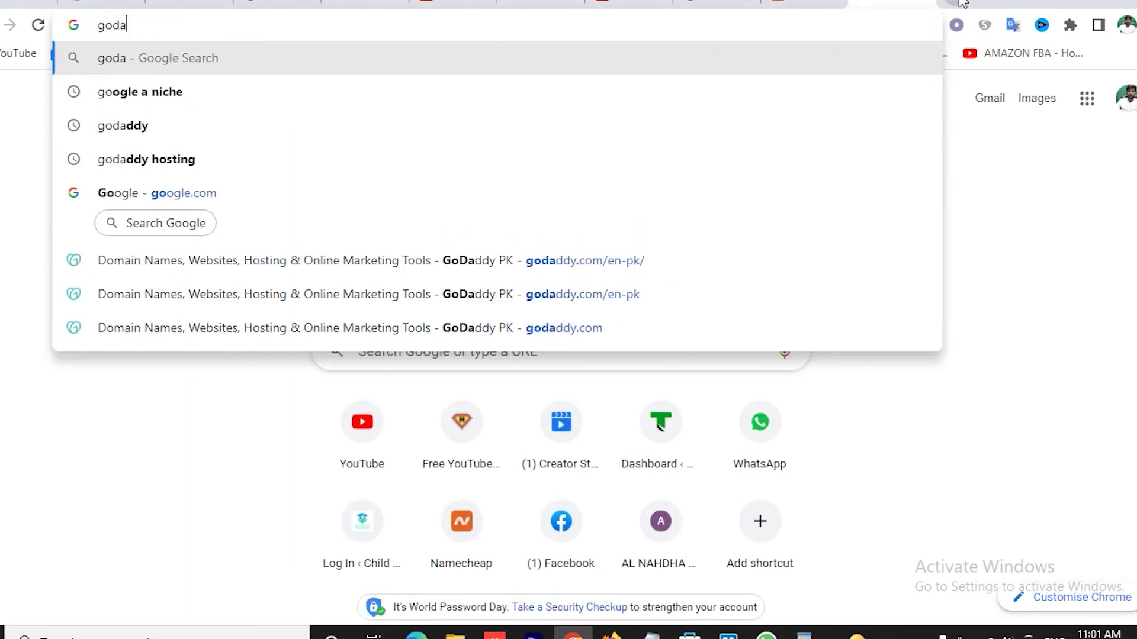
pyautogui.write('dd')
# - Search Namecheap for belovelypk.com
pyautogui.click(804, 3)
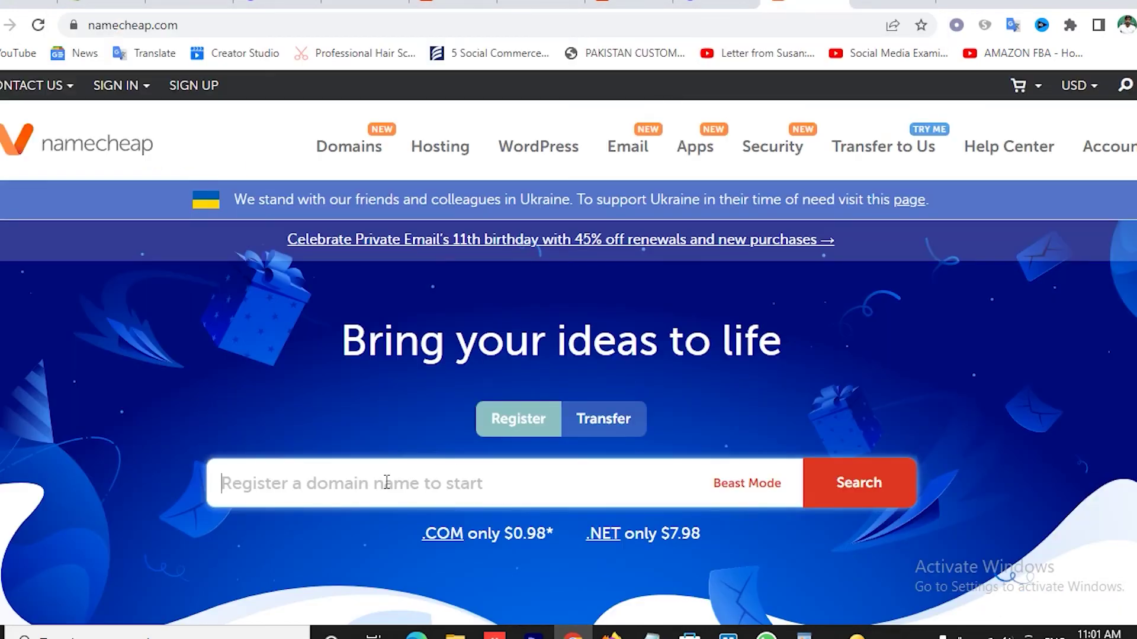
pyautogui.write('belover')
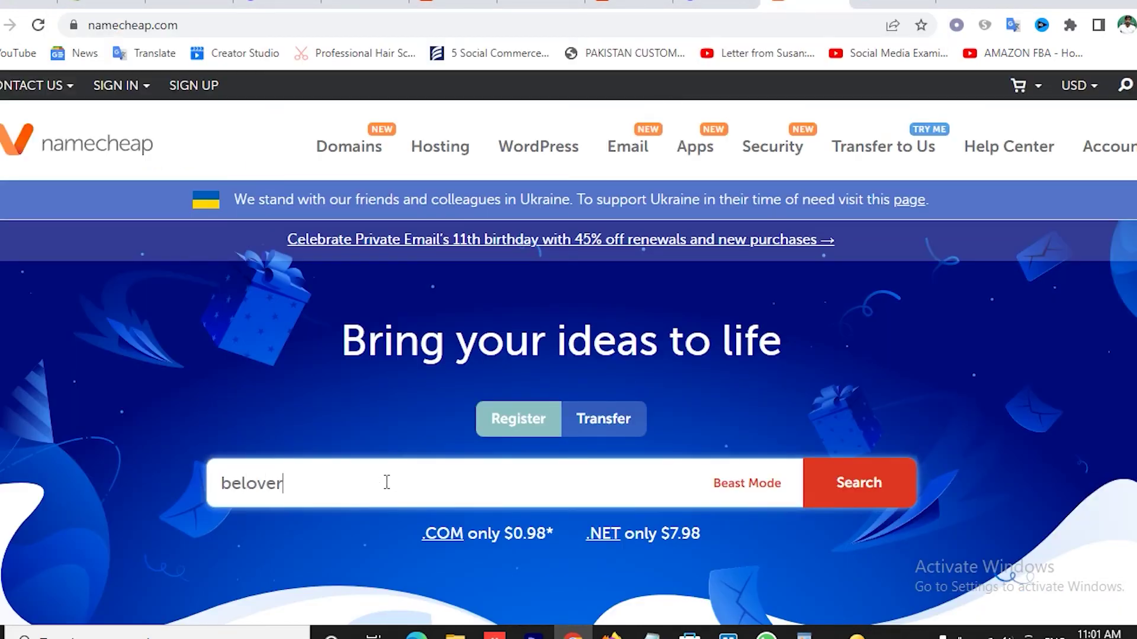
pyautogui.press('BackSpace')
pyautogui.write('lypk.com')
pyautogui.press('Return')
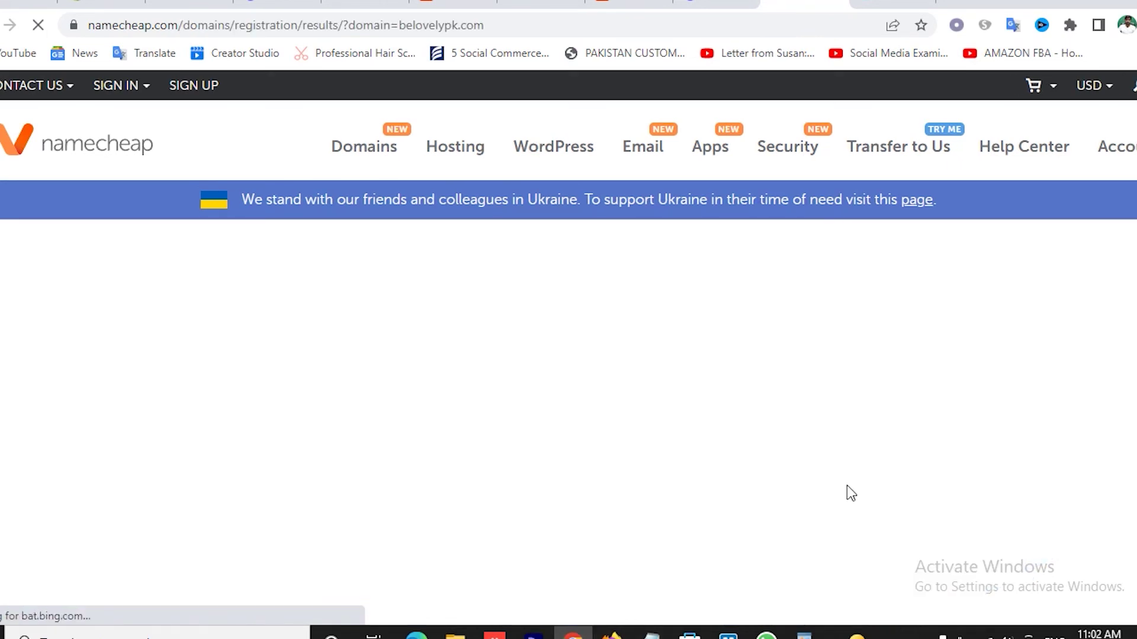
# - Search GoDaddy for the domain belovelypk.com
pyautogui.click(892, 4)
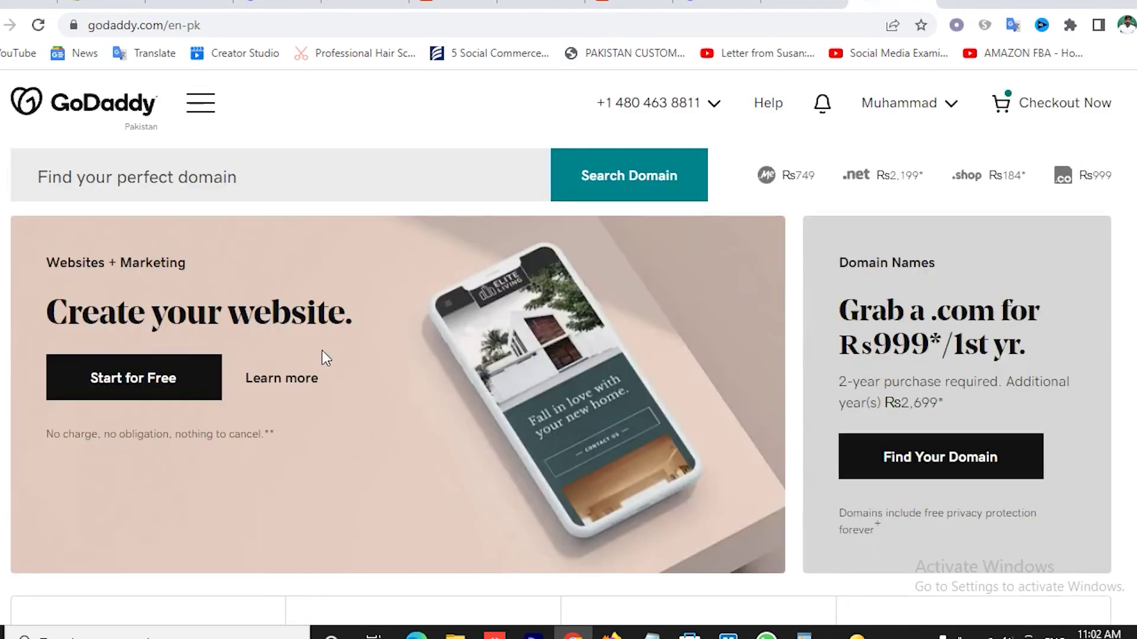
pyautogui.click(184, 178)
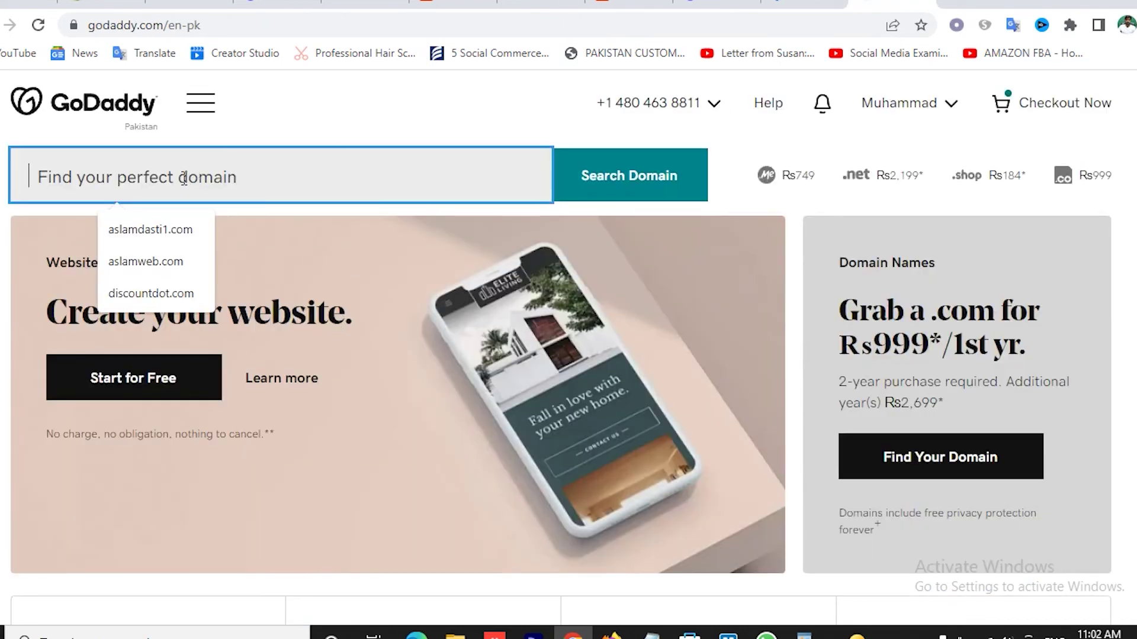
pyautogui.write('belove')
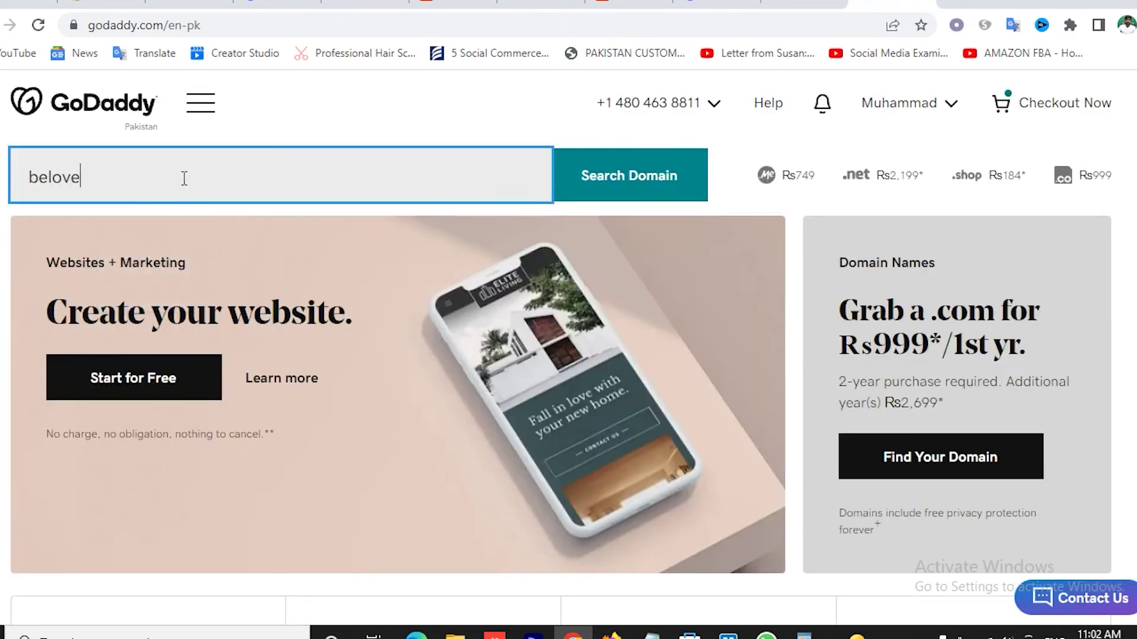
pyautogui.write('lypk.com')
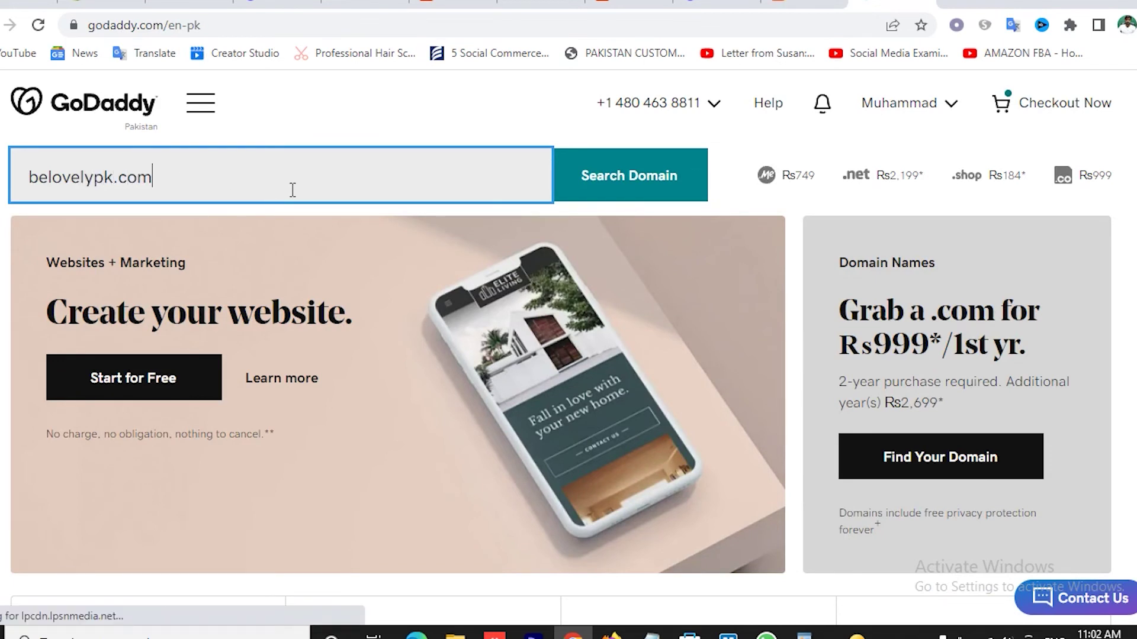
pyautogui.click(598, 194)
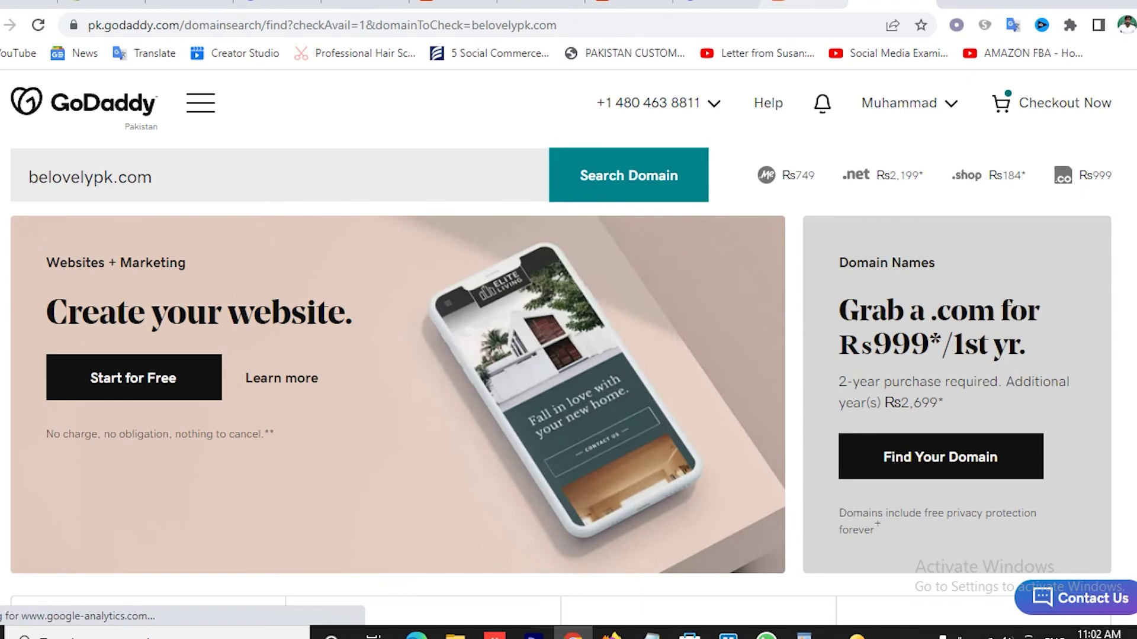
# - Compare Namecheap's $6.98/yr price with Shopify's US$14.00/year offer, then return to GoDaddy
pyautogui.click(777, 6)
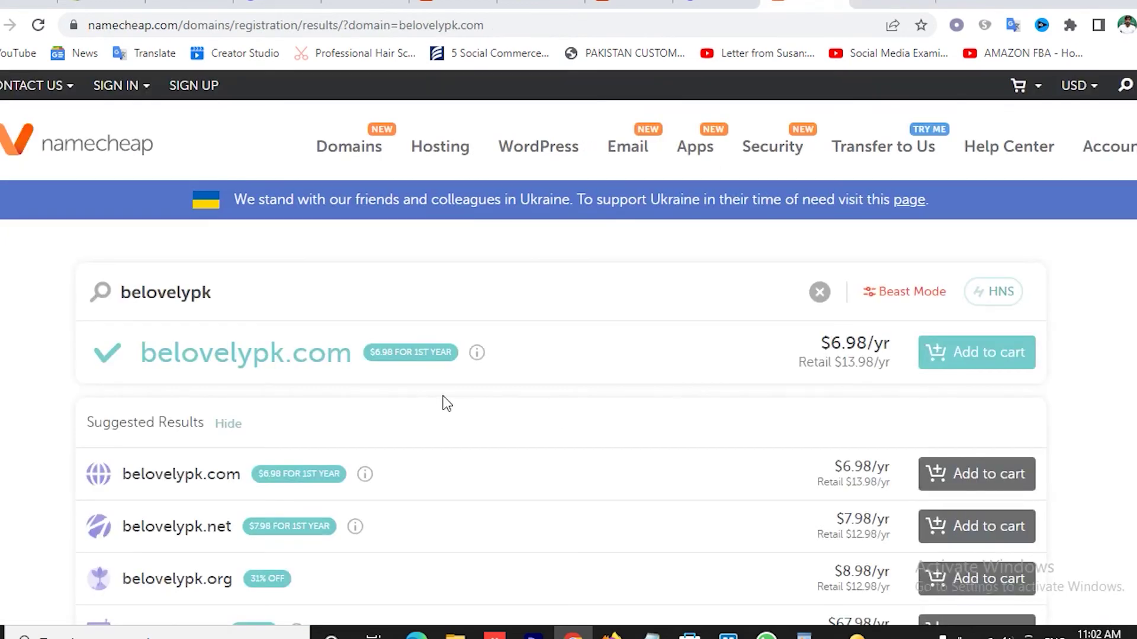
pyautogui.moveTo(831, 348); pyautogui.dragTo(882, 361)
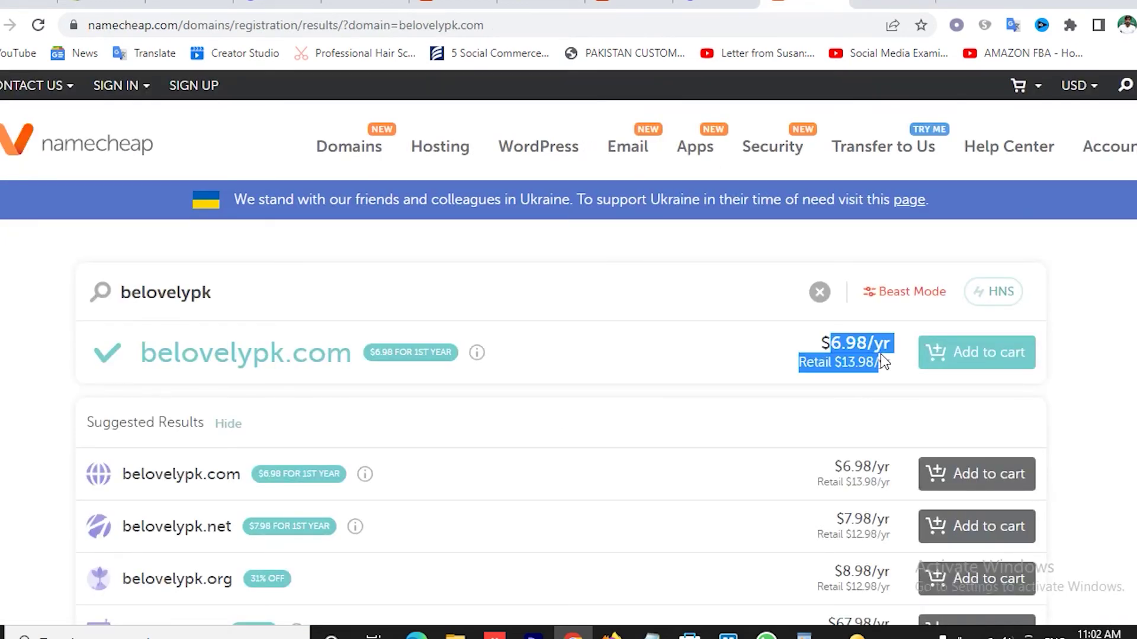
pyautogui.hotkey('ctrl', '1')
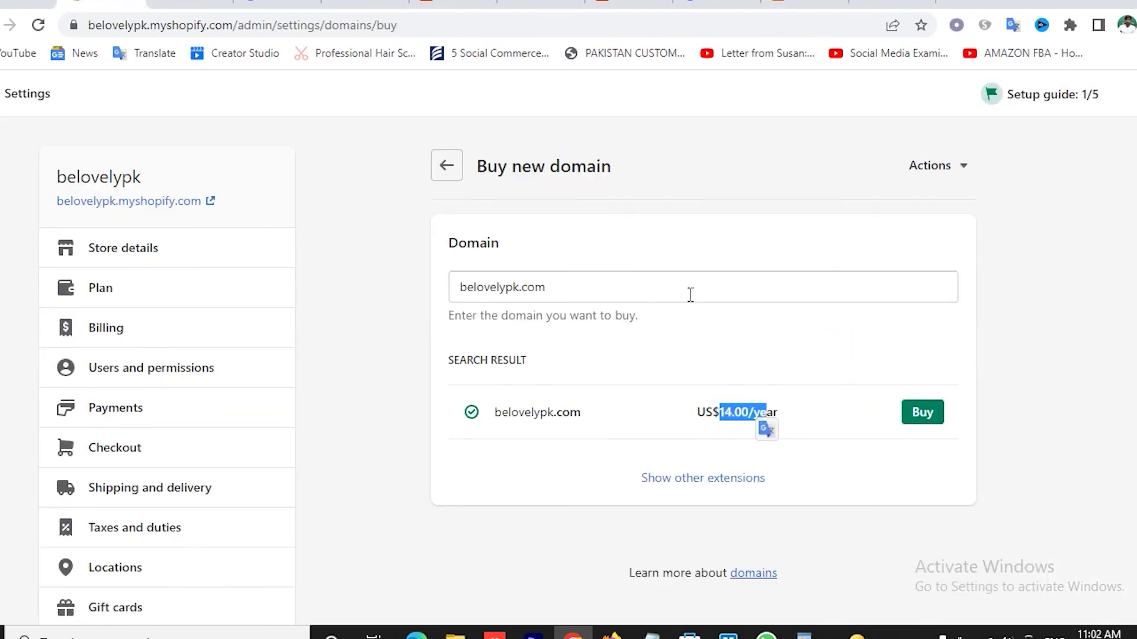
pyautogui.click(731, 359)
pyautogui.click(891, 4)
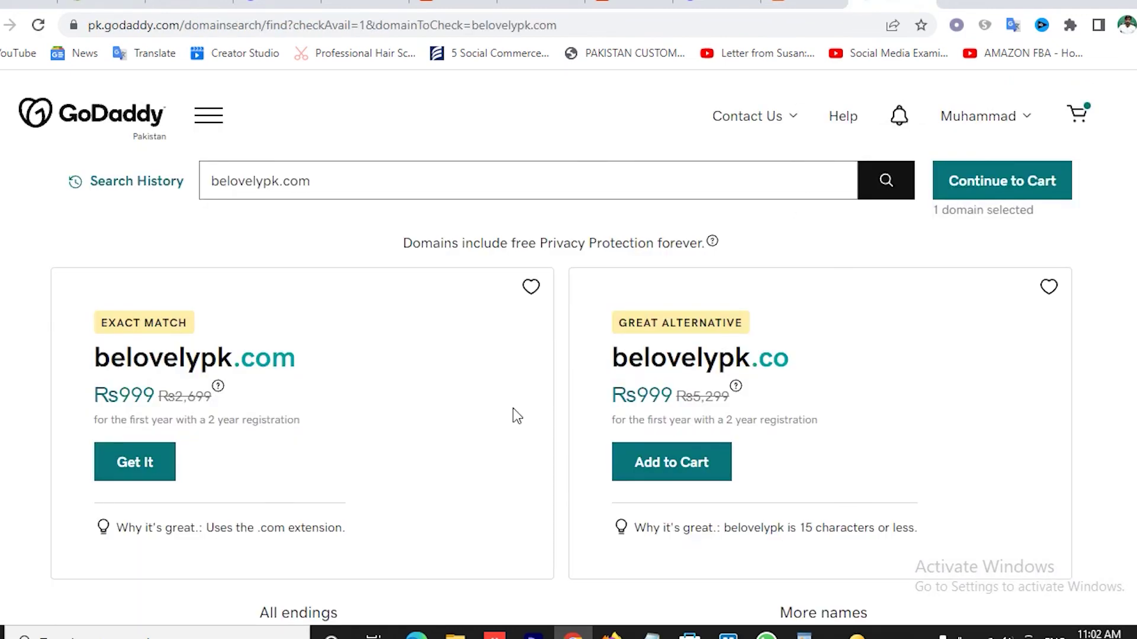
# - Note GoDaddy's Rs999 first-year .com price and go back to the Shopify tab
pyautogui.moveTo(122, 397)
pyautogui.mouseDown()
pyautogui.moveTo(172, 395)
pyautogui.moveTo(121, 395)
pyautogui.mouseUp()
pyautogui.click(157, 396)
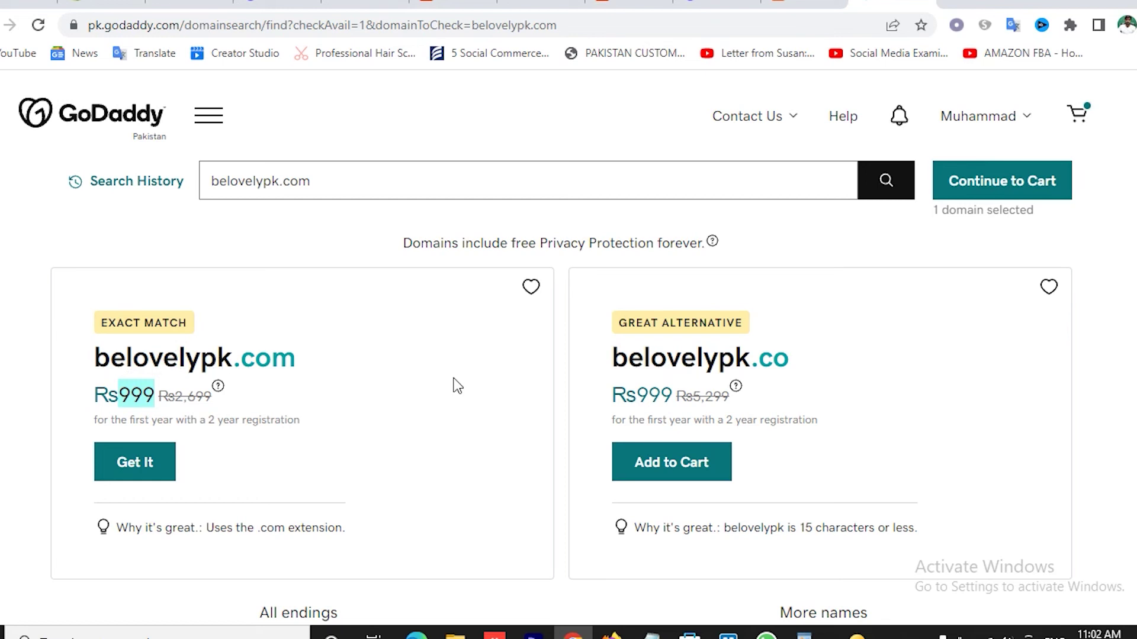
pyautogui.click(101, 4)
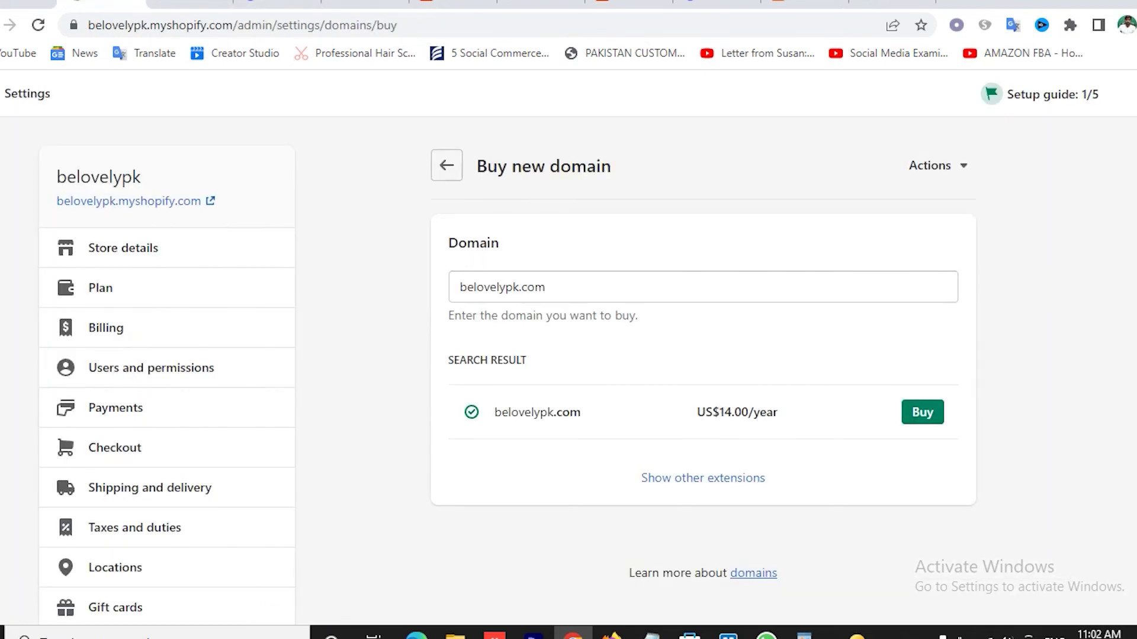
# - Enter the owner's existing .com domain under Connect existing domain and continue to the connection instructions
pyautogui.click(953, 169)
pyautogui.click(962, 205)
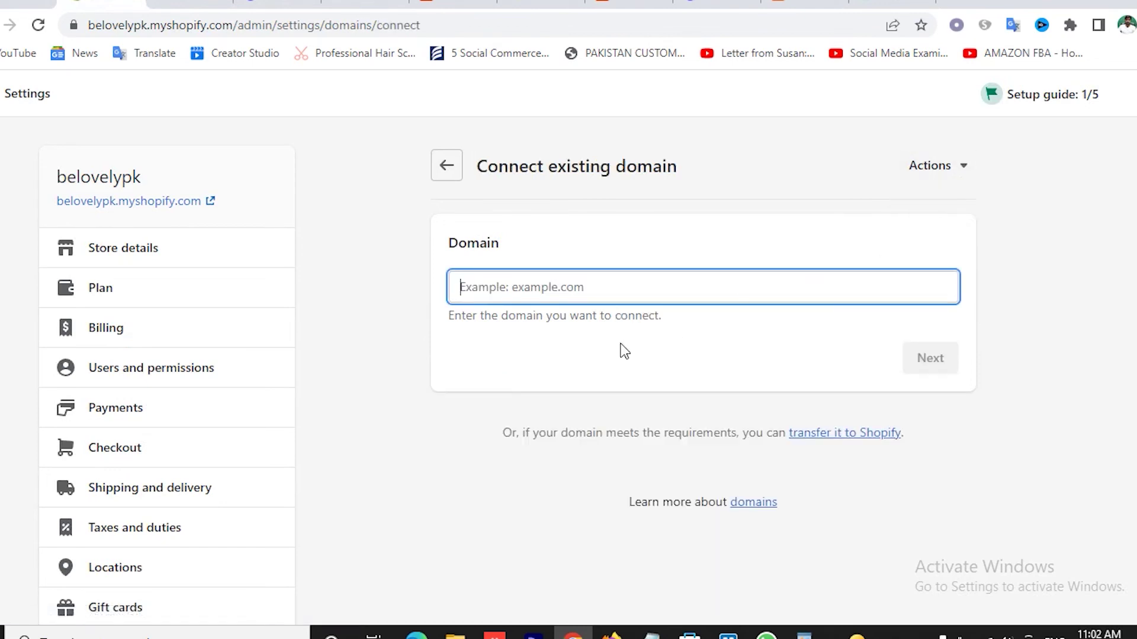
pyautogui.write('a')
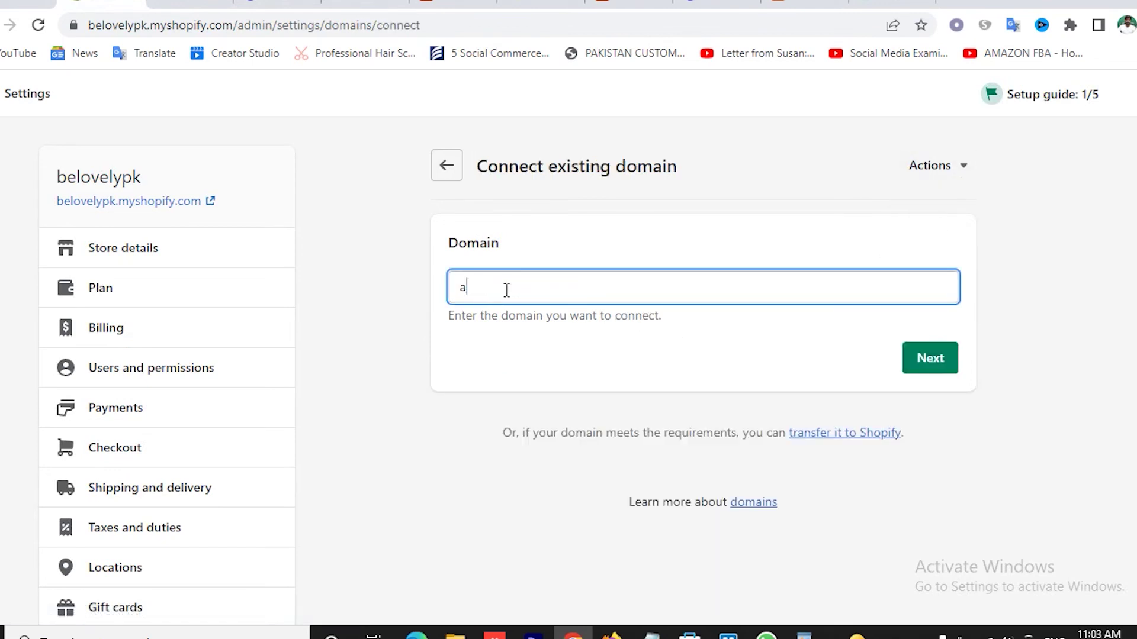
pyautogui.write('slamdarsi')
pyautogui.doubleClick(506, 288)
pyautogui.write('aslamdasti.com')
pyautogui.click(929, 363)
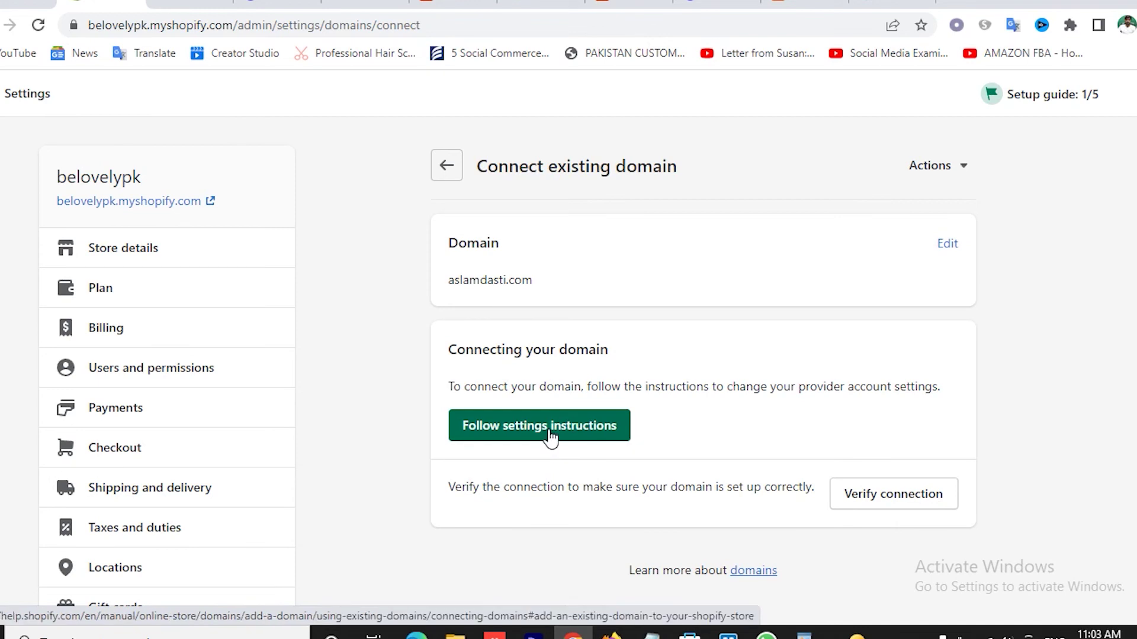
pyautogui.click(906, 499)
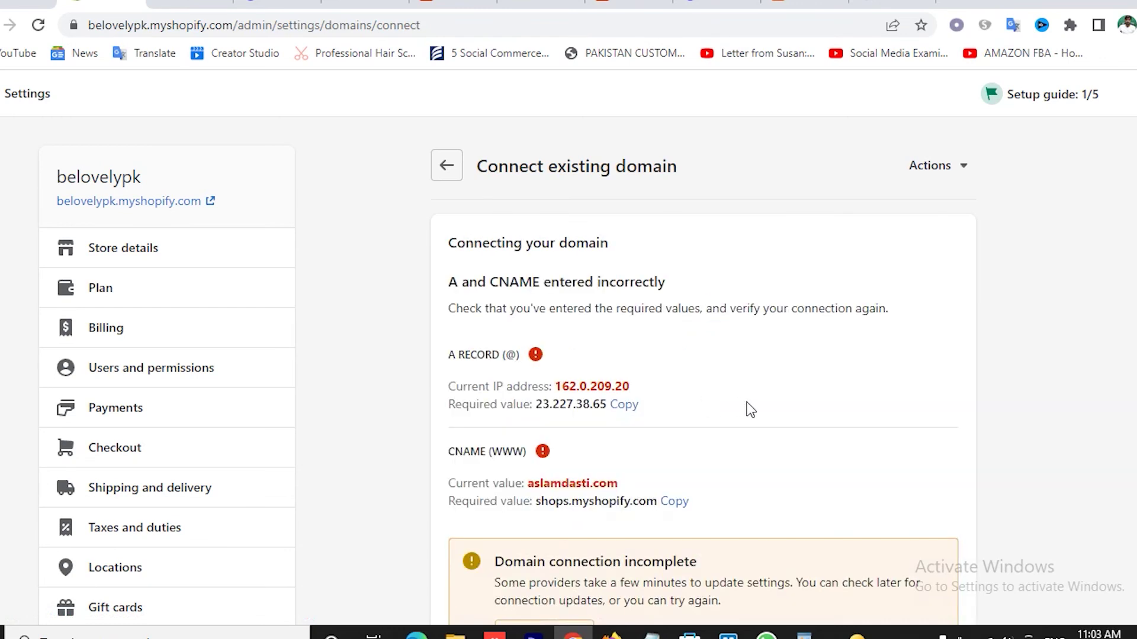
pyautogui.scroll(-3, 746, 407)
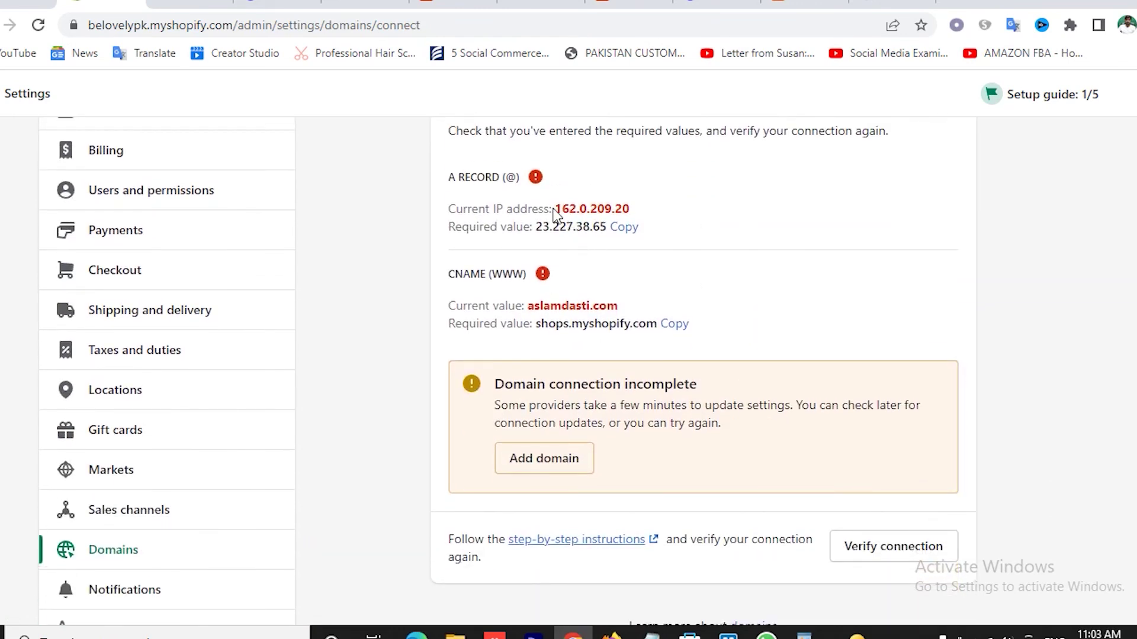
pyautogui.moveTo(551, 211); pyautogui.dragTo(636, 220)
pyautogui.scroll(-2, 686, 414)
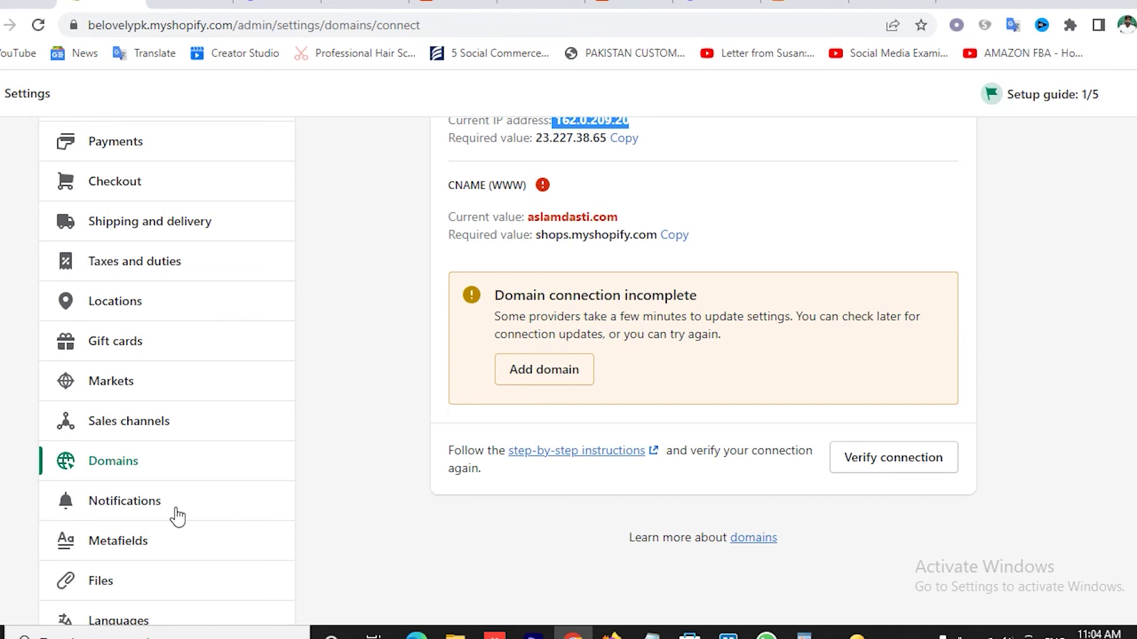
# - Browse the Notifications and Metafields settings without making changes
pyautogui.click(149, 504)
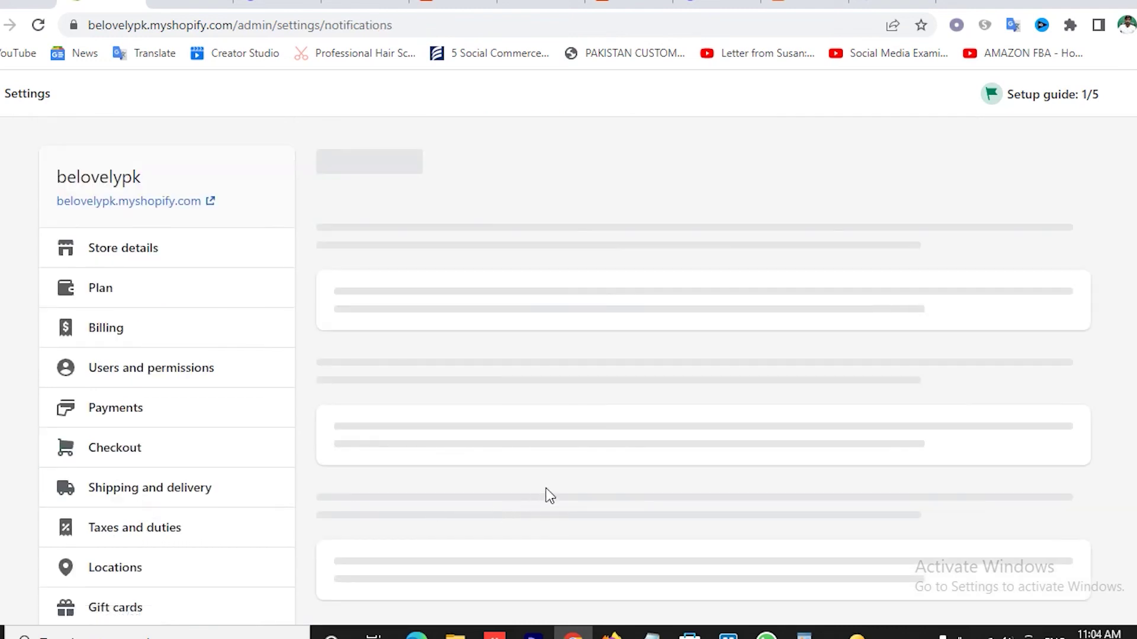
pyautogui.scroll(-1, 715, 442)
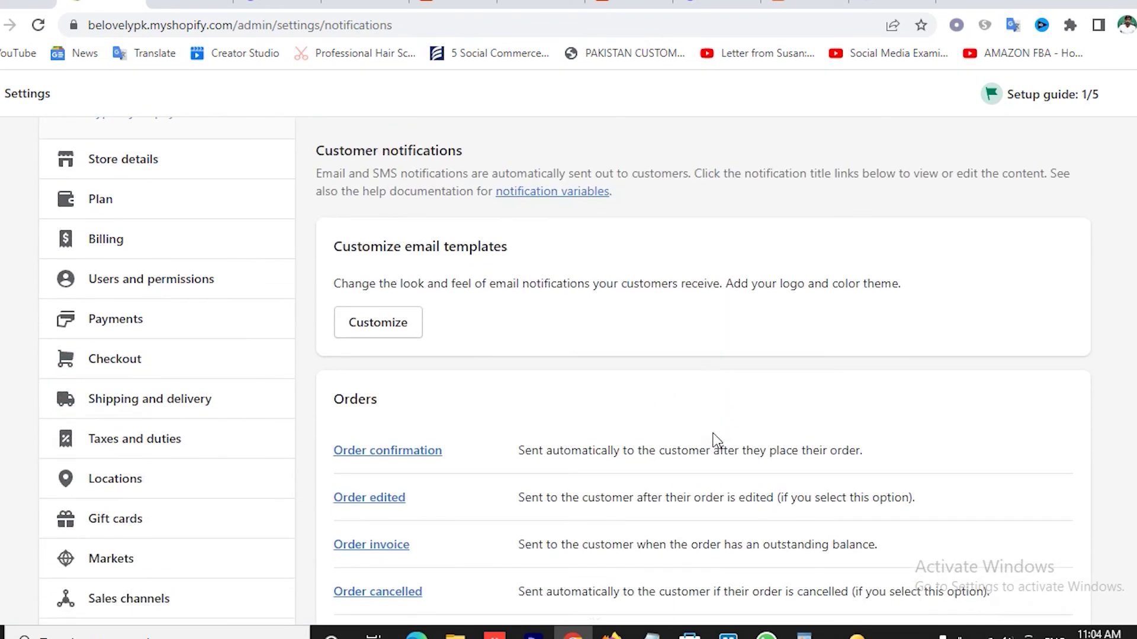
pyautogui.scroll(-2, 531, 325)
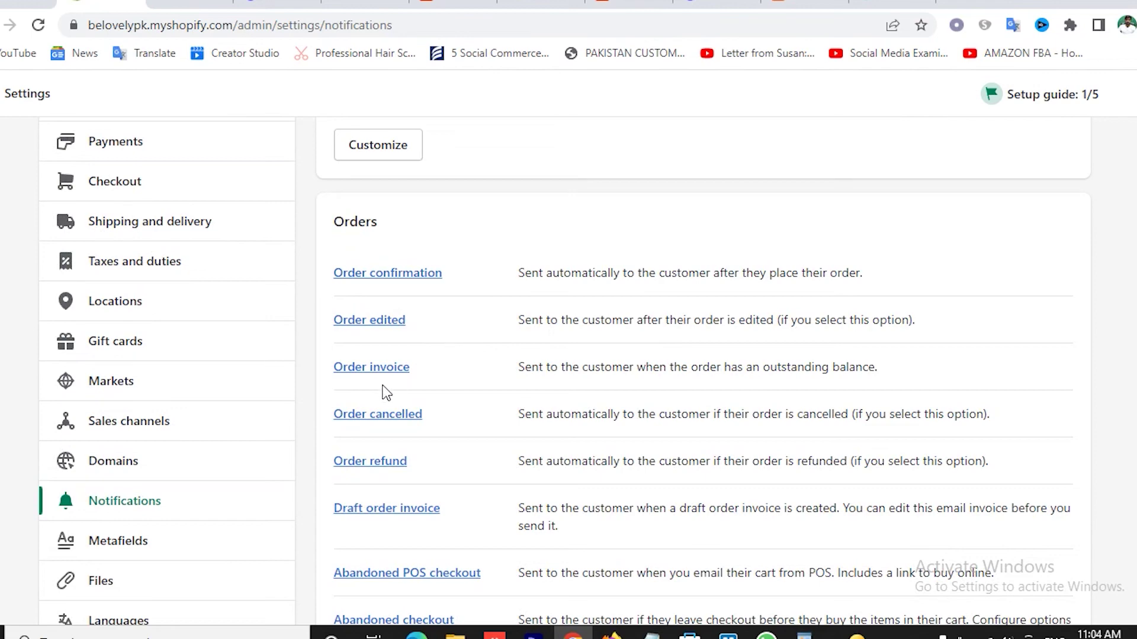
pyautogui.scroll(-4, 459, 406)
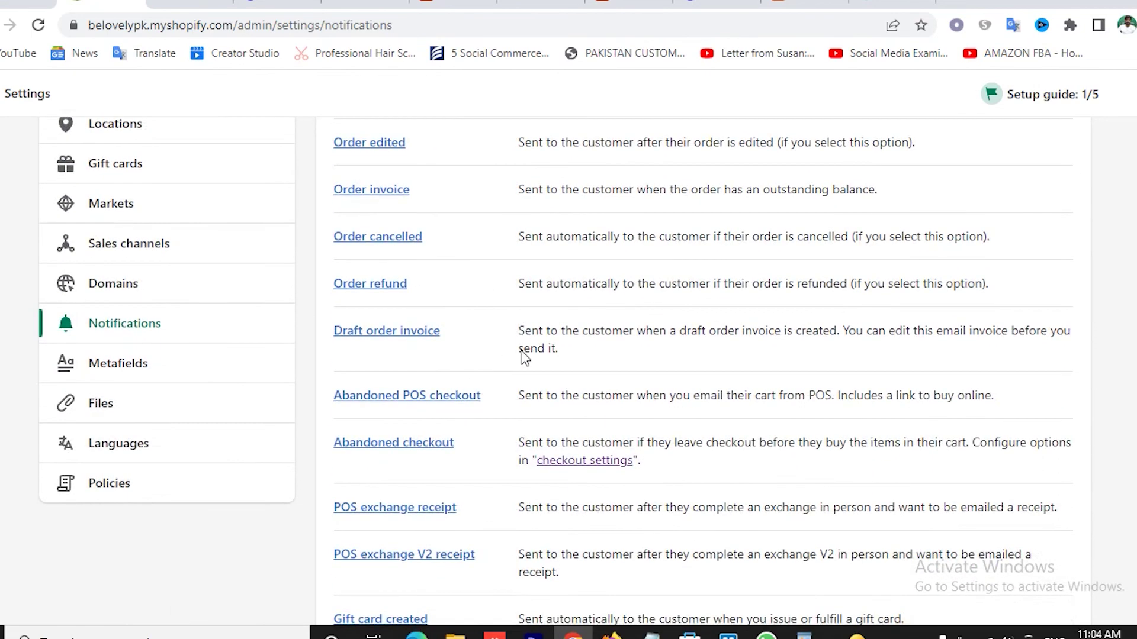
pyautogui.scroll(-3, 510, 381)
pyautogui.scroll(5, 509, 414)
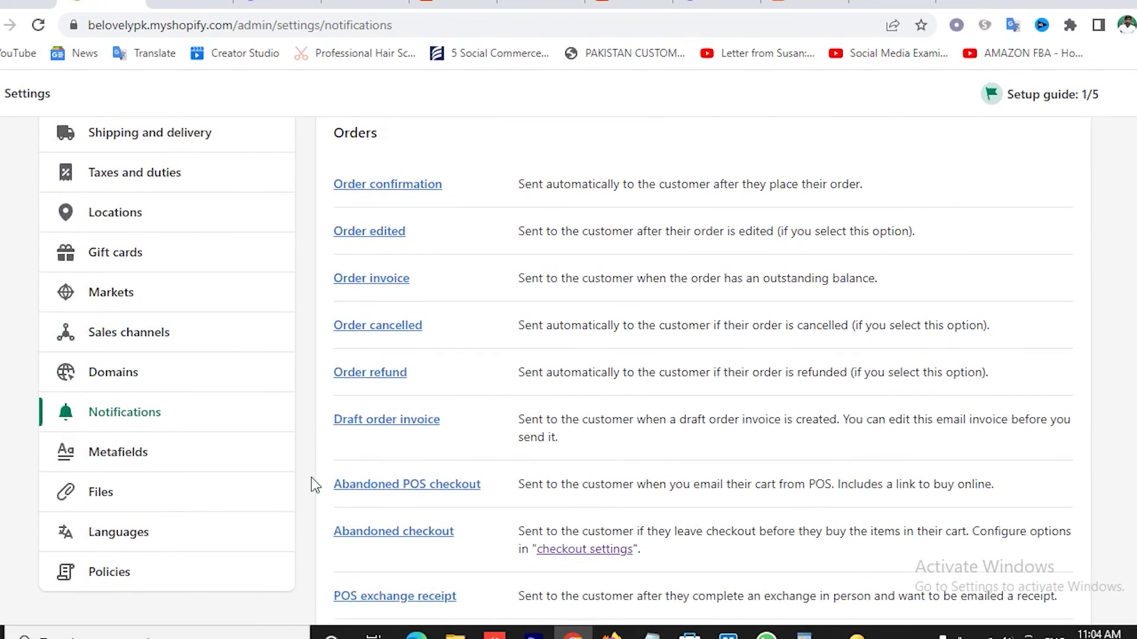
pyautogui.click(114, 456)
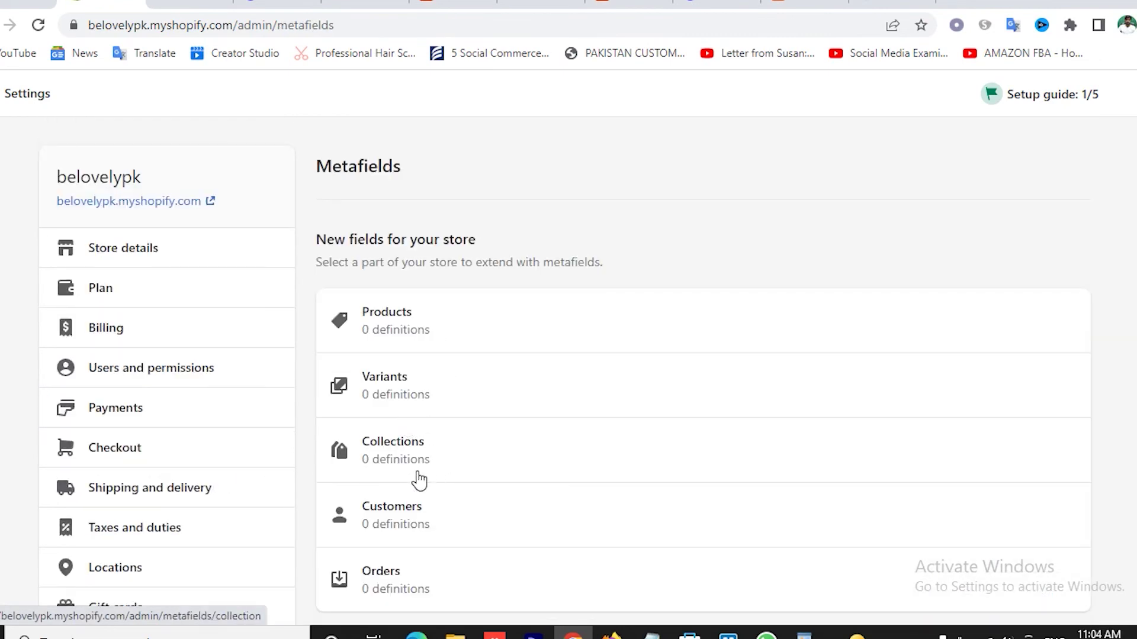
pyautogui.scroll(-2, 438, 497)
pyautogui.scroll(-2, 477, 444)
pyautogui.scroll(3, 499, 437)
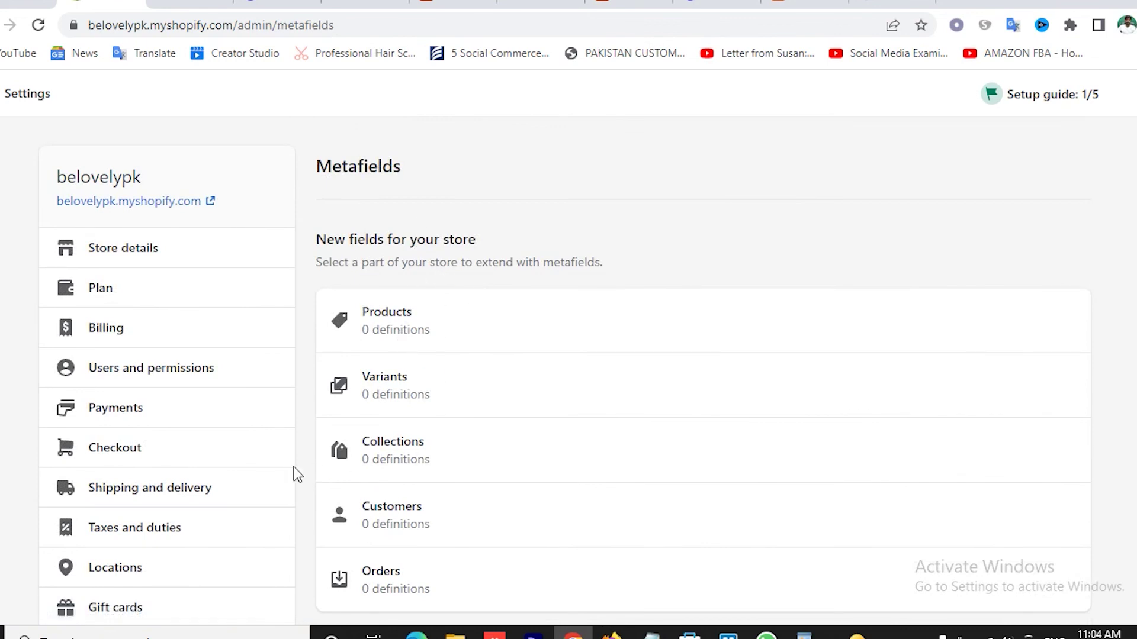
pyautogui.scroll(-5, 273, 479)
pyautogui.scroll(-1, 271, 482)
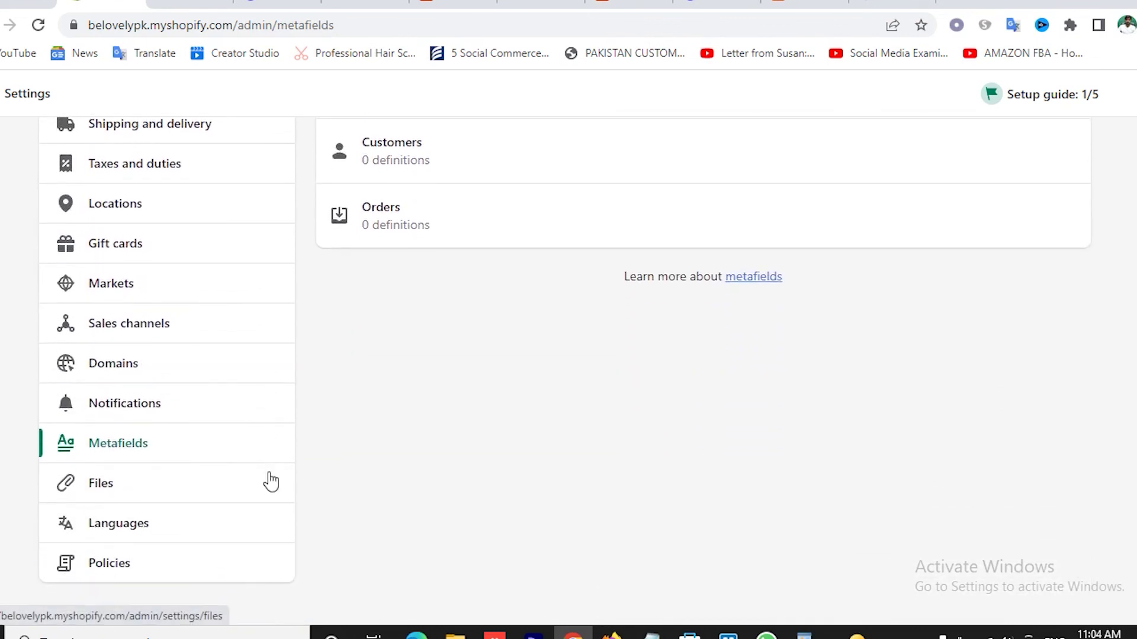
# - Look through the Files and Languages settings, then go to Policies
pyautogui.click(110, 487)
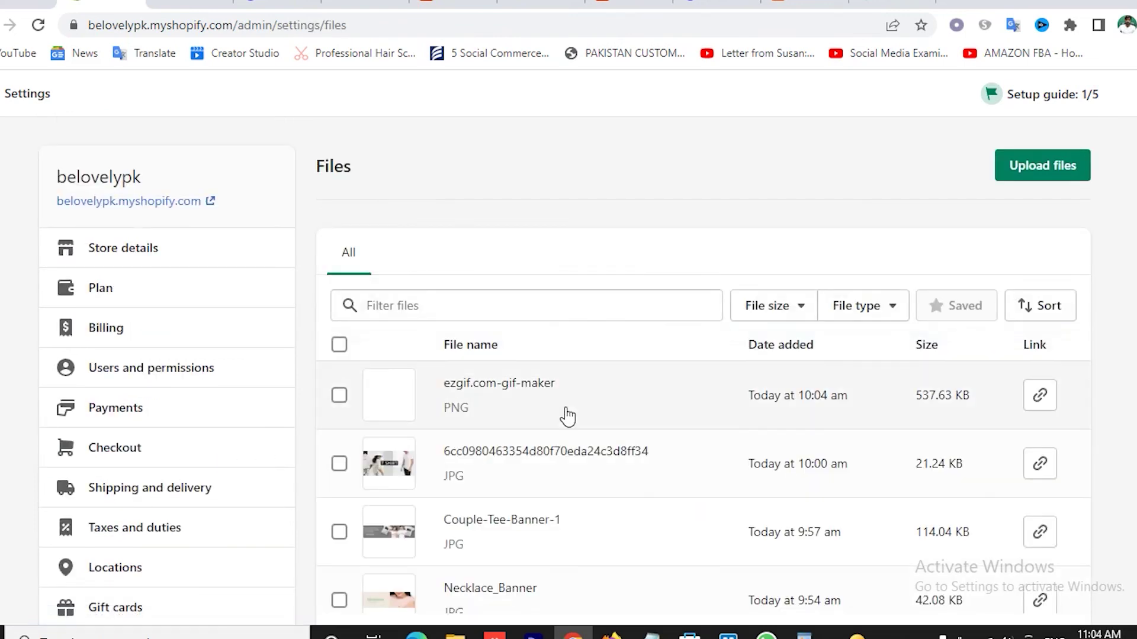
pyautogui.scroll(-5, 634, 422)
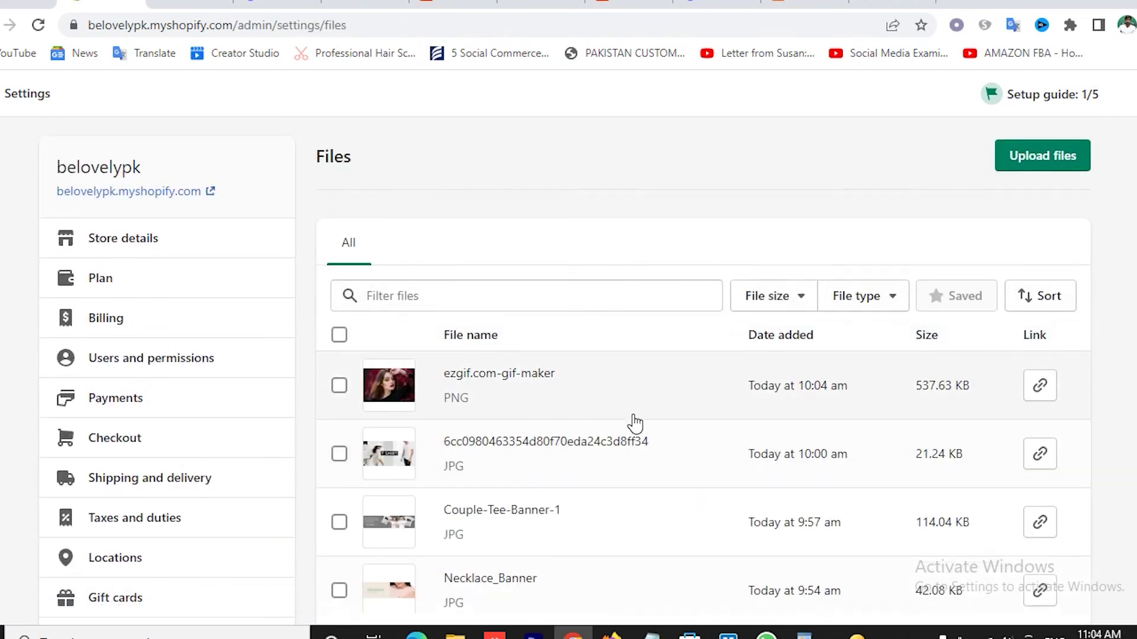
pyautogui.scroll(5, 634, 424)
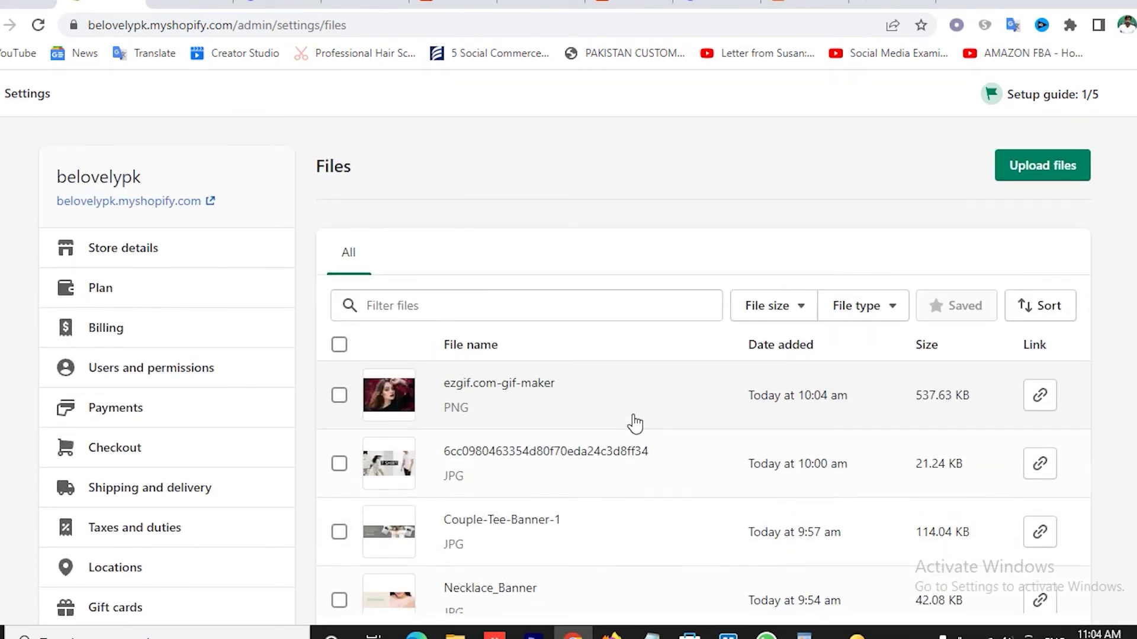
pyautogui.scroll(-4, 618, 428)
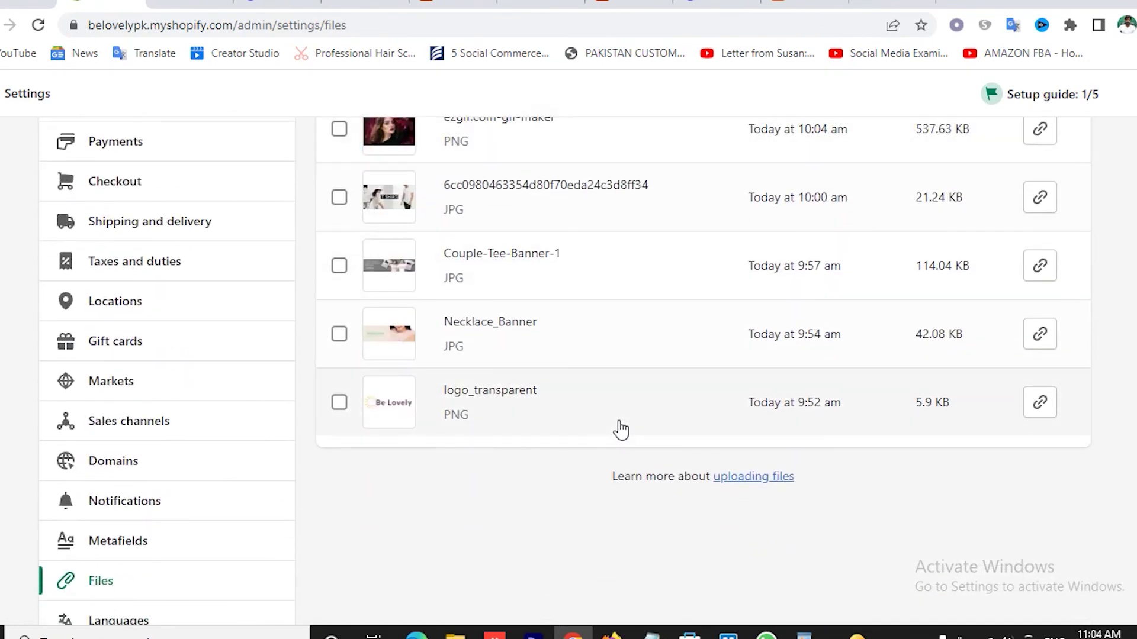
pyautogui.scroll(-2, 617, 428)
pyautogui.click(122, 525)
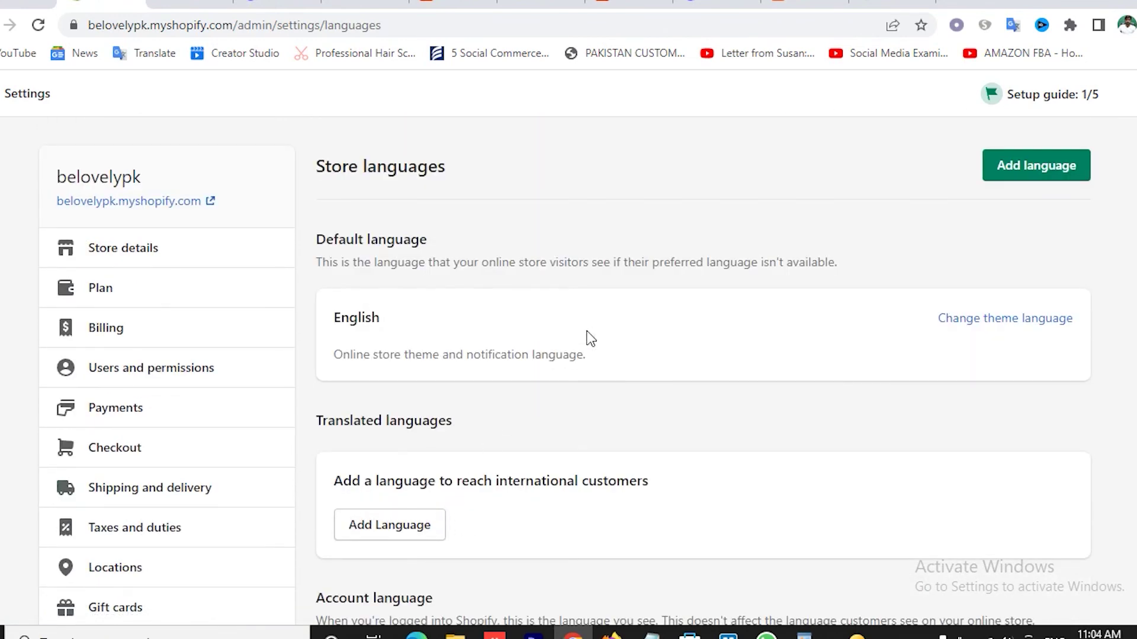
pyautogui.scroll(-2, 673, 371)
pyautogui.scroll(5, 678, 378)
pyautogui.scroll(-6, 541, 317)
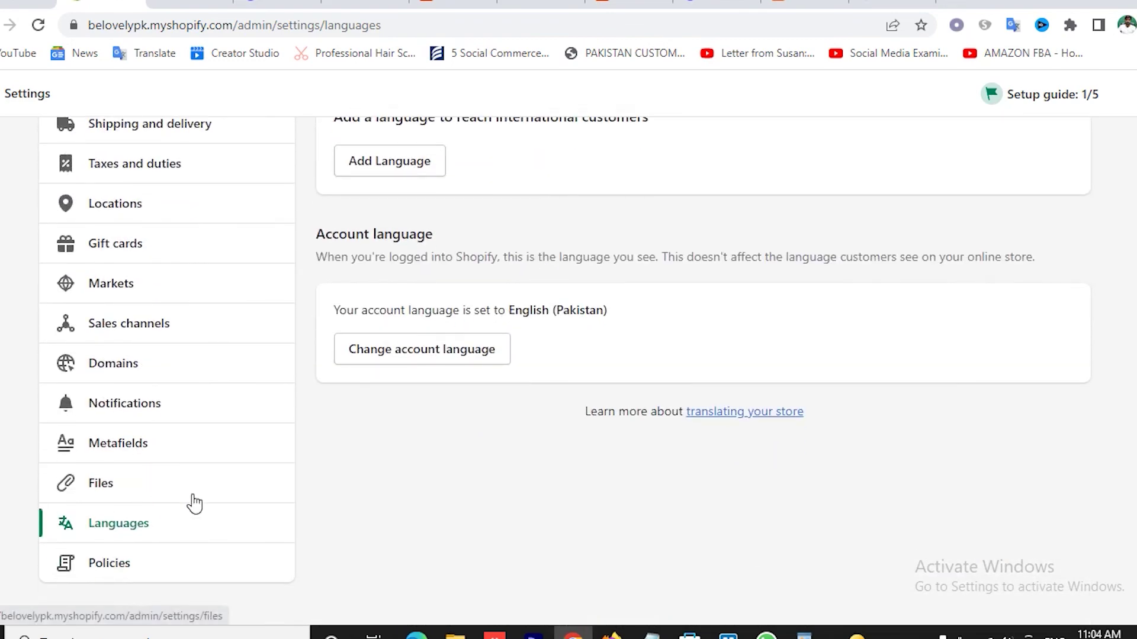
pyautogui.click(104, 562)
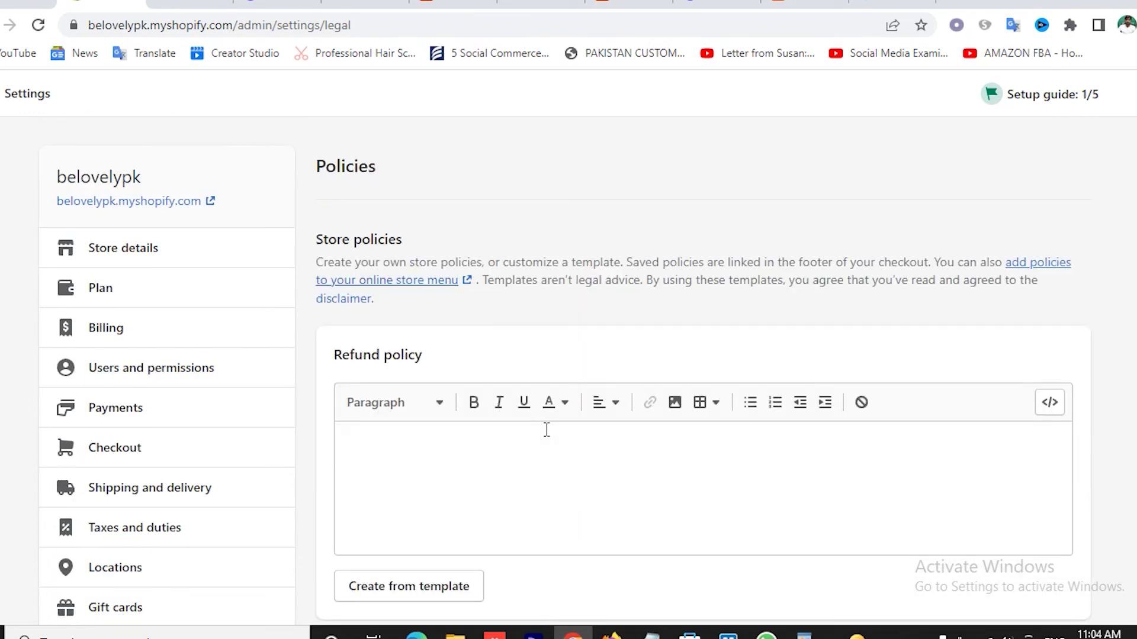
# - Generate the Refund policy from the template and read through its 30-day return terms
pyautogui.scroll(-2, 601, 547)
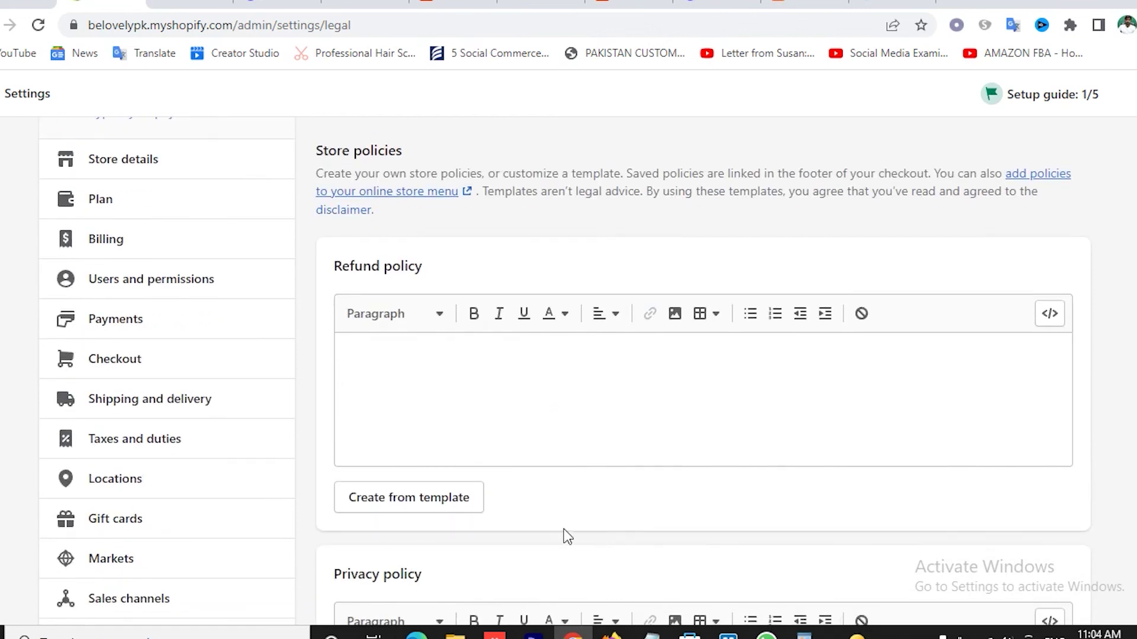
pyautogui.click(434, 505)
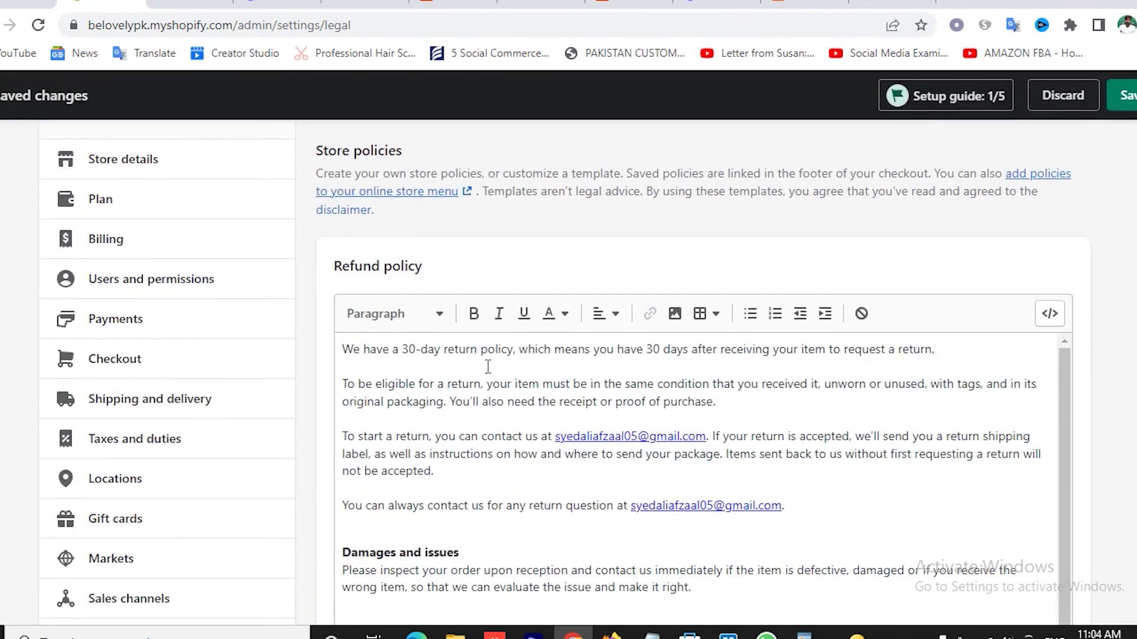
pyautogui.scroll(-3, 396, 366)
pyautogui.scroll(-6, 539, 449)
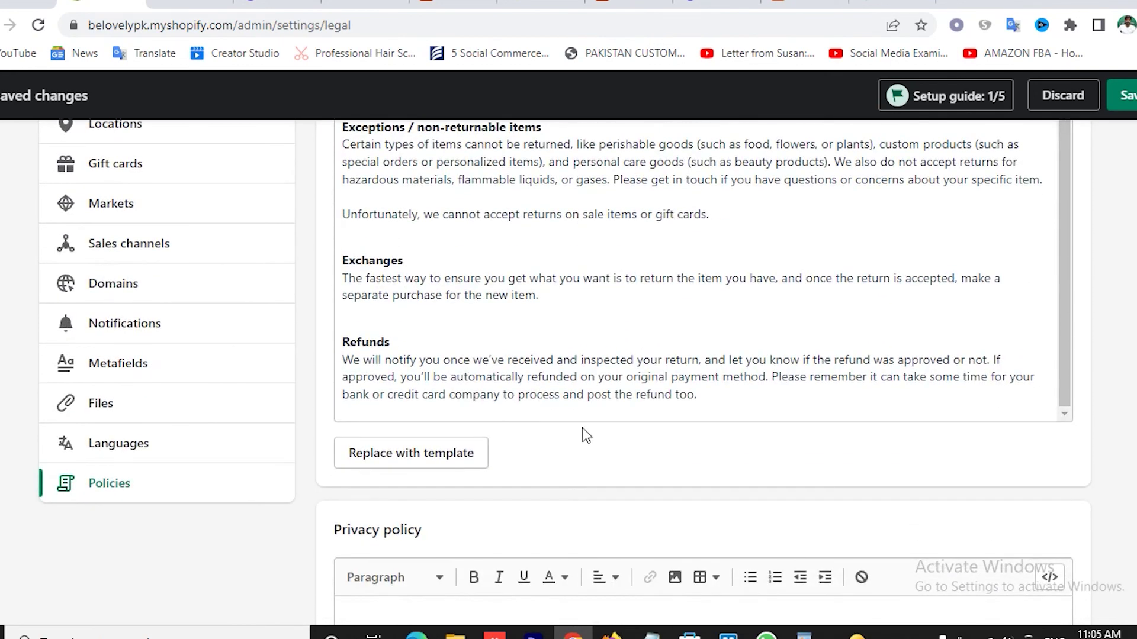
pyautogui.scroll(5, 654, 285)
pyautogui.scroll(2, 644, 229)
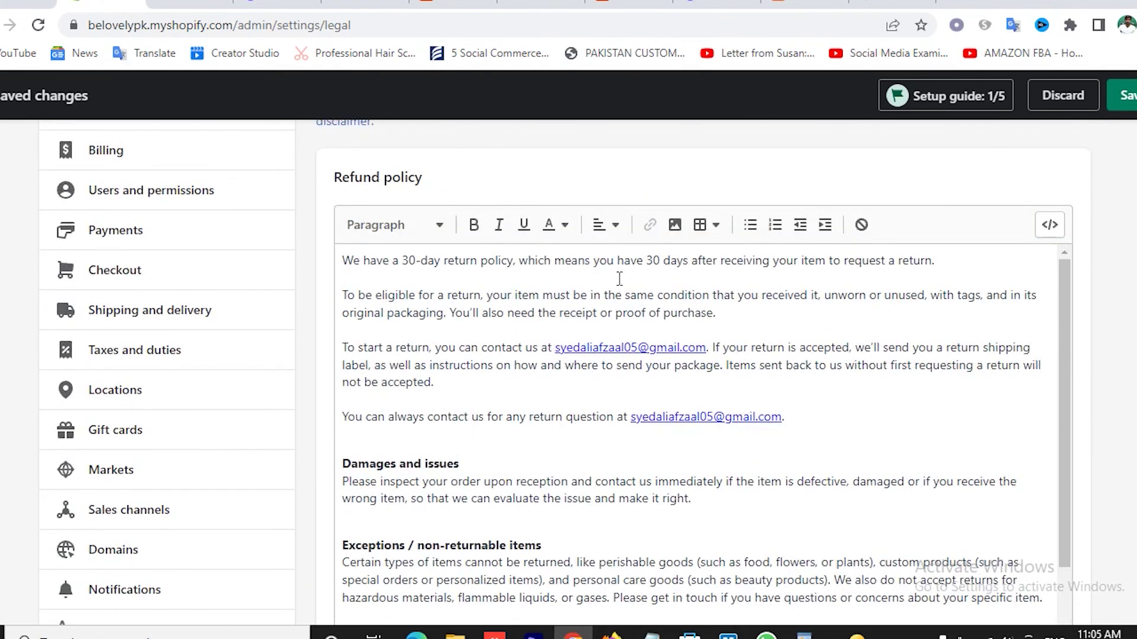
pyautogui.scroll(3, 645, 323)
pyautogui.scroll(-4, 644, 323)
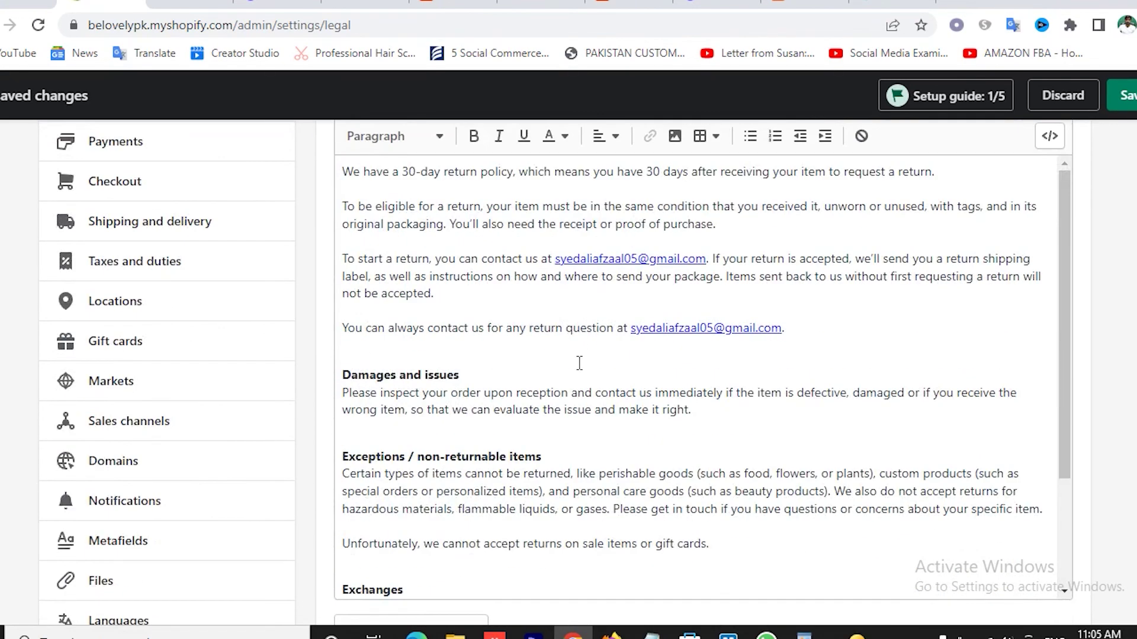
pyautogui.scroll(-3, 600, 370)
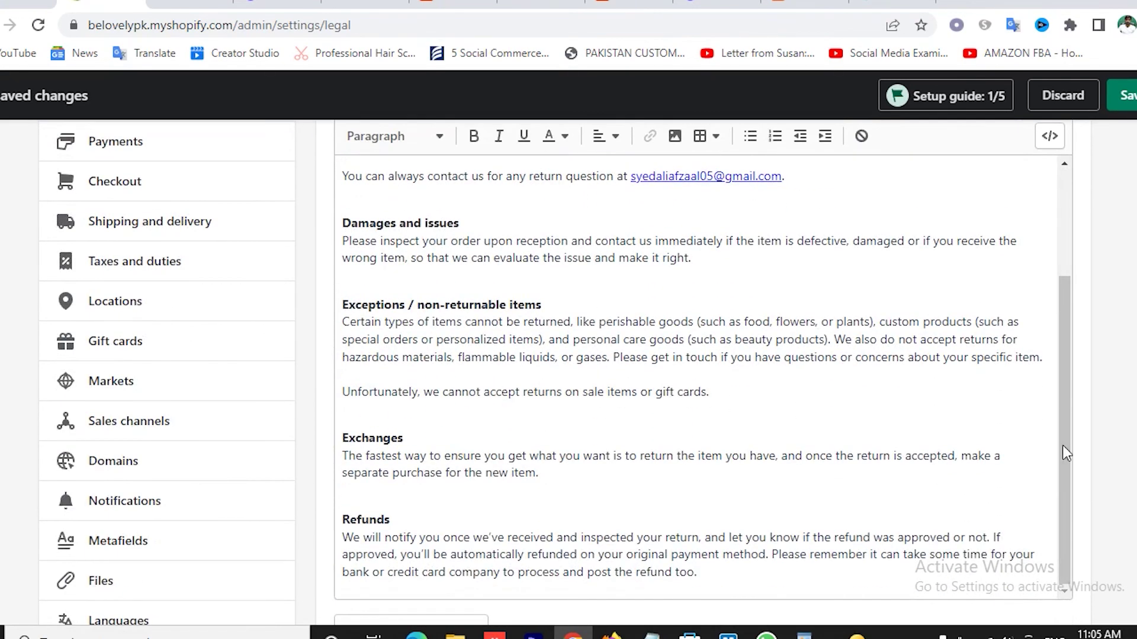
pyautogui.scroll(-8, 1063, 445)
pyautogui.scroll(3, 434, 407)
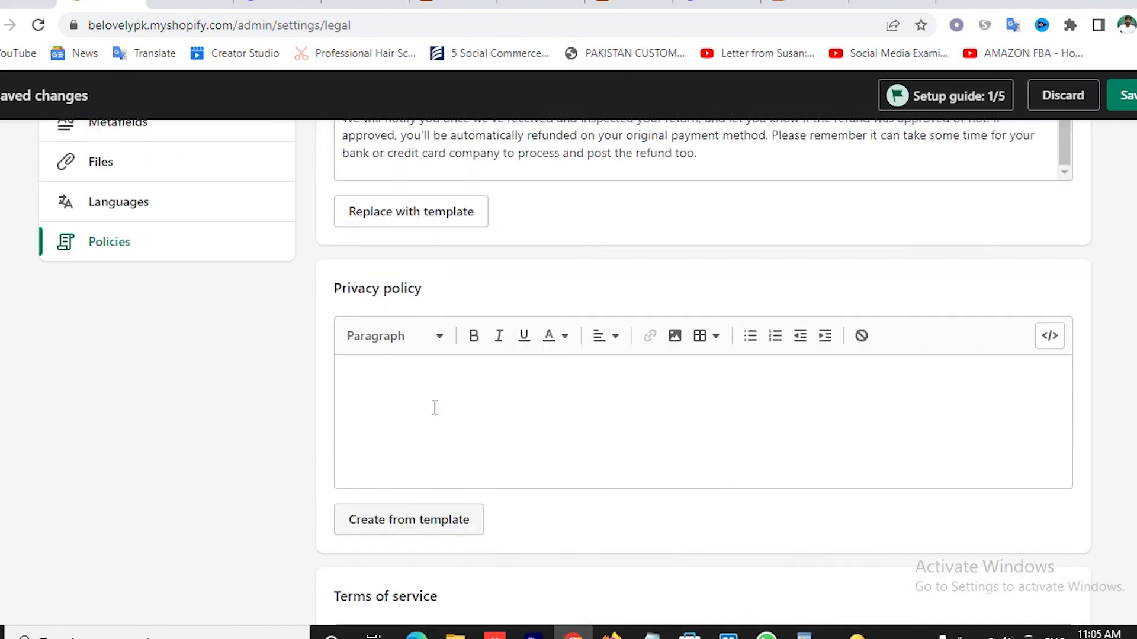
pyautogui.scroll(-3, 418, 355)
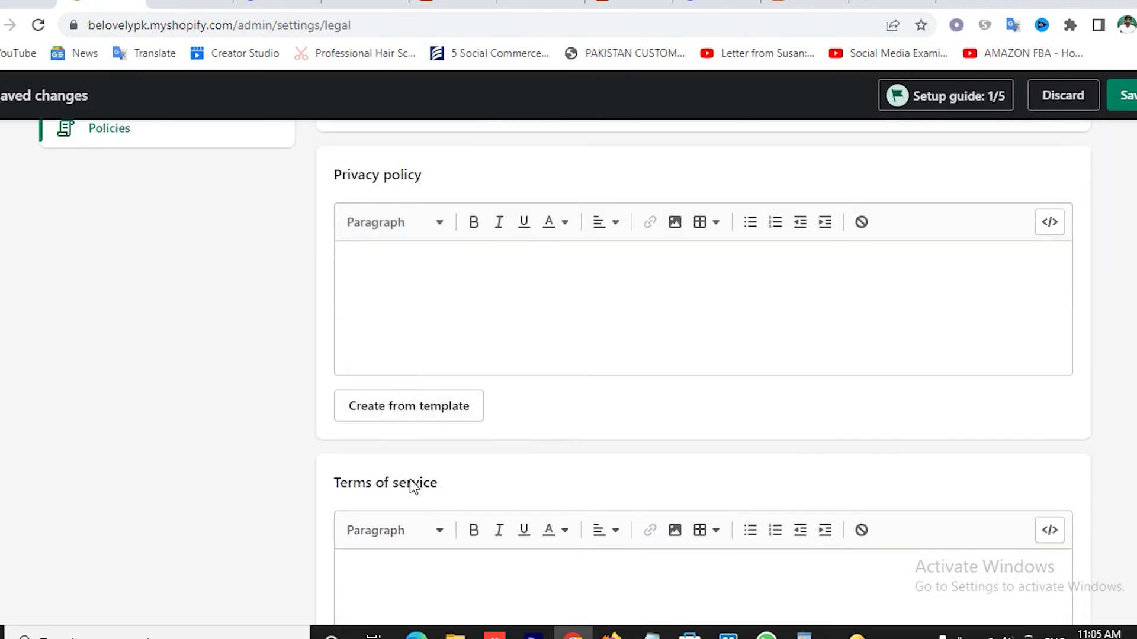
# - Fill the Privacy policy with Shopify's template text
pyautogui.click(411, 416)
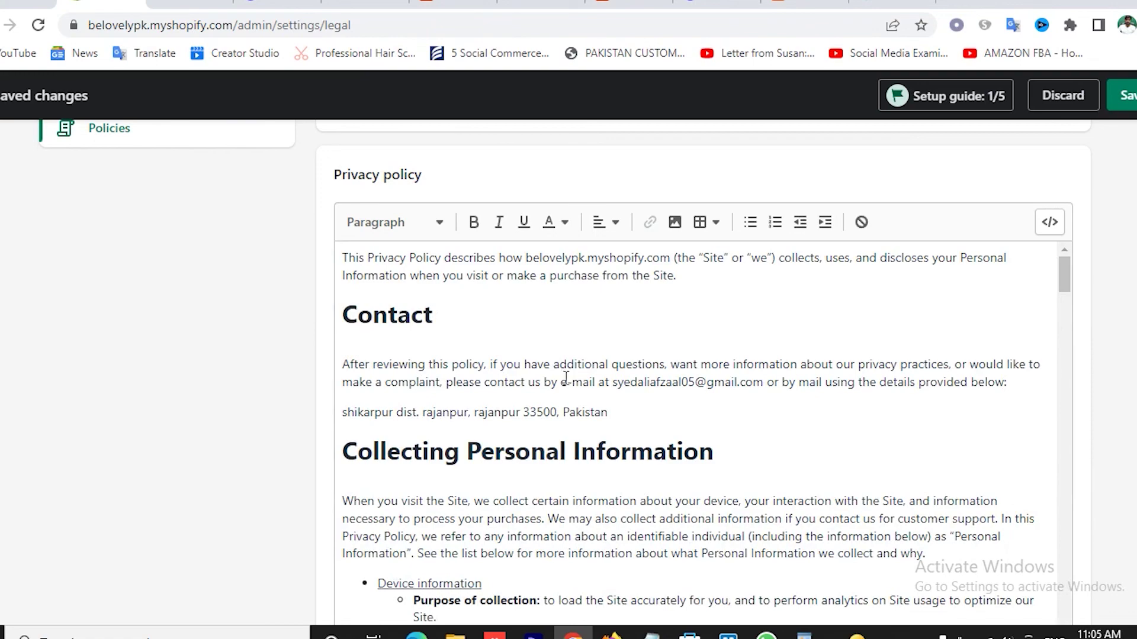
pyautogui.scroll(-15, 565, 377)
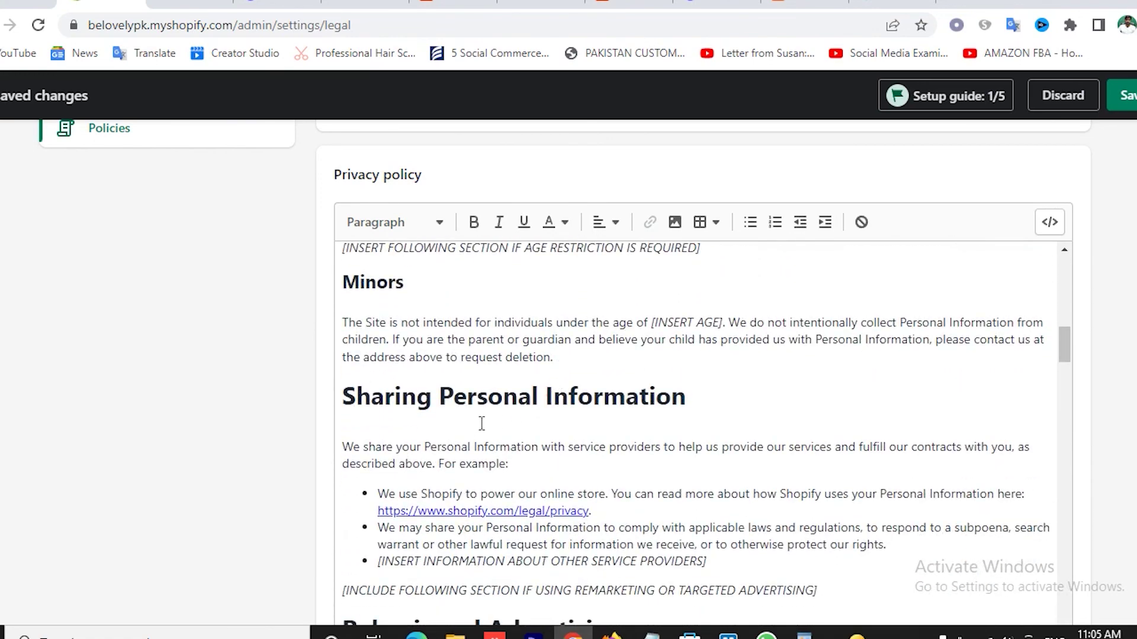
pyautogui.scroll(-20, 481, 423)
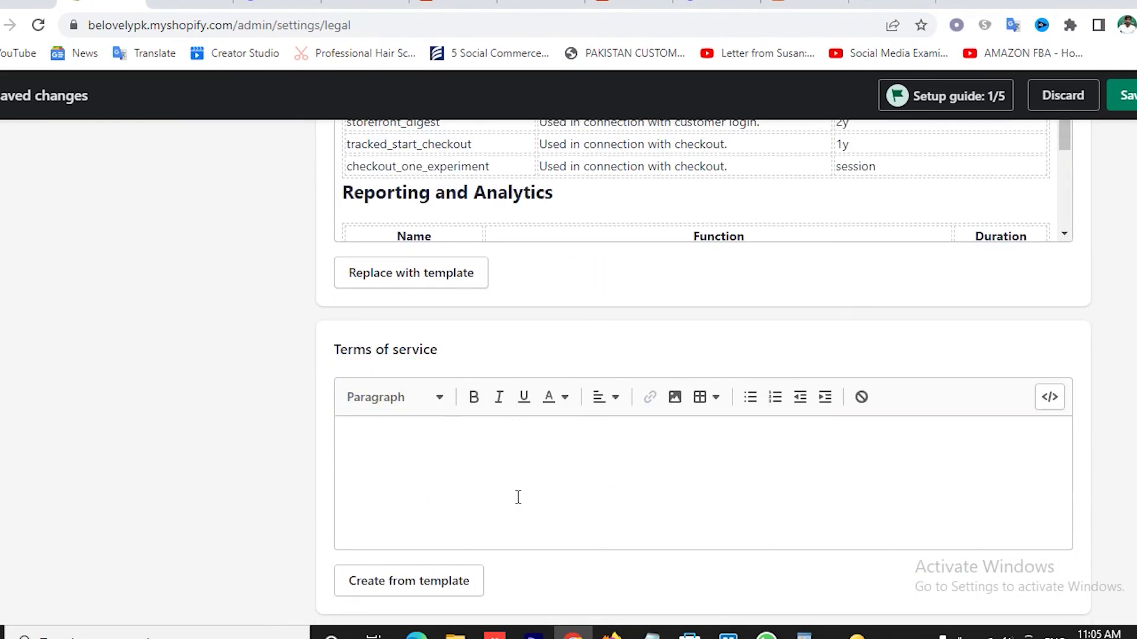
pyautogui.scroll(-2, 445, 429)
# - Fill the Terms of service with template text and scroll down to the empty Shipping policy
pyautogui.click(414, 497)
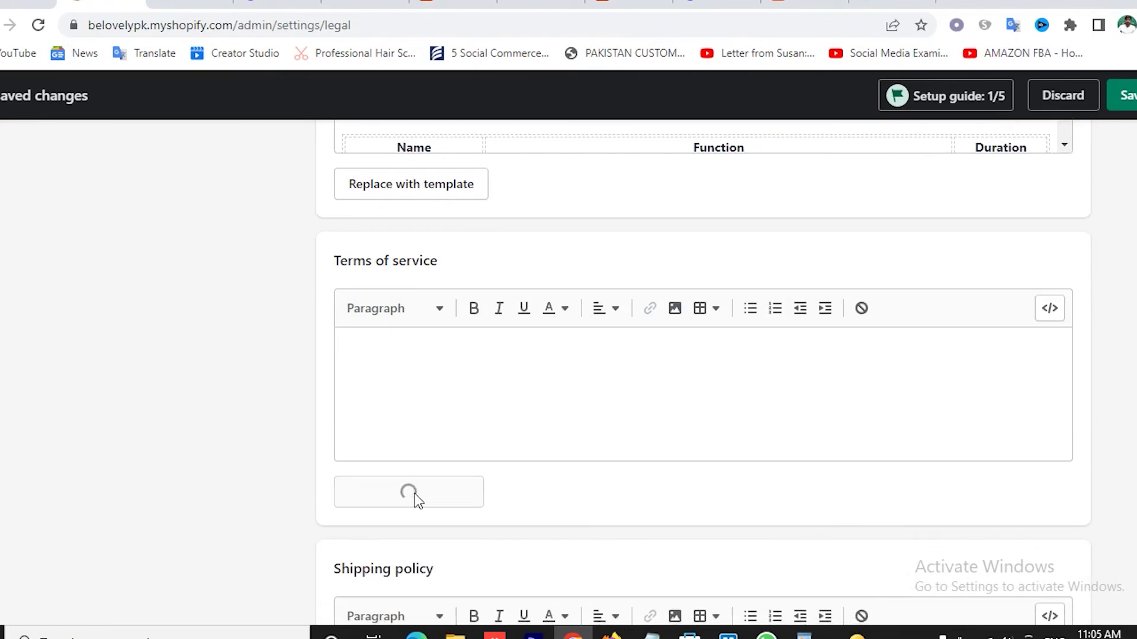
pyautogui.scroll(-15, 695, 406)
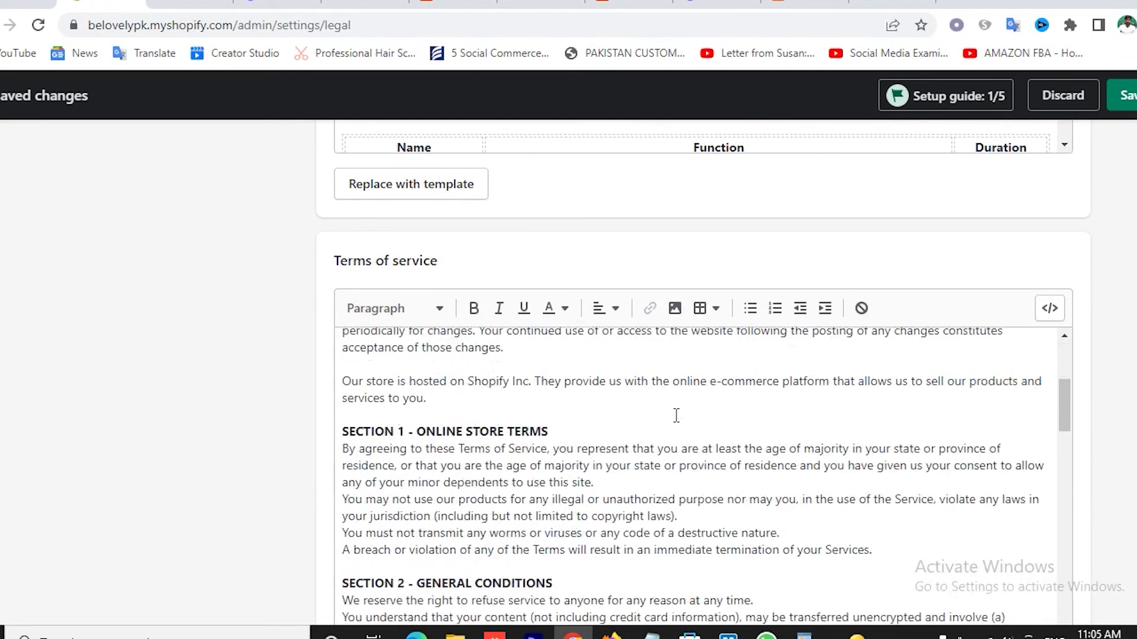
pyautogui.scroll(-3, 423, 414)
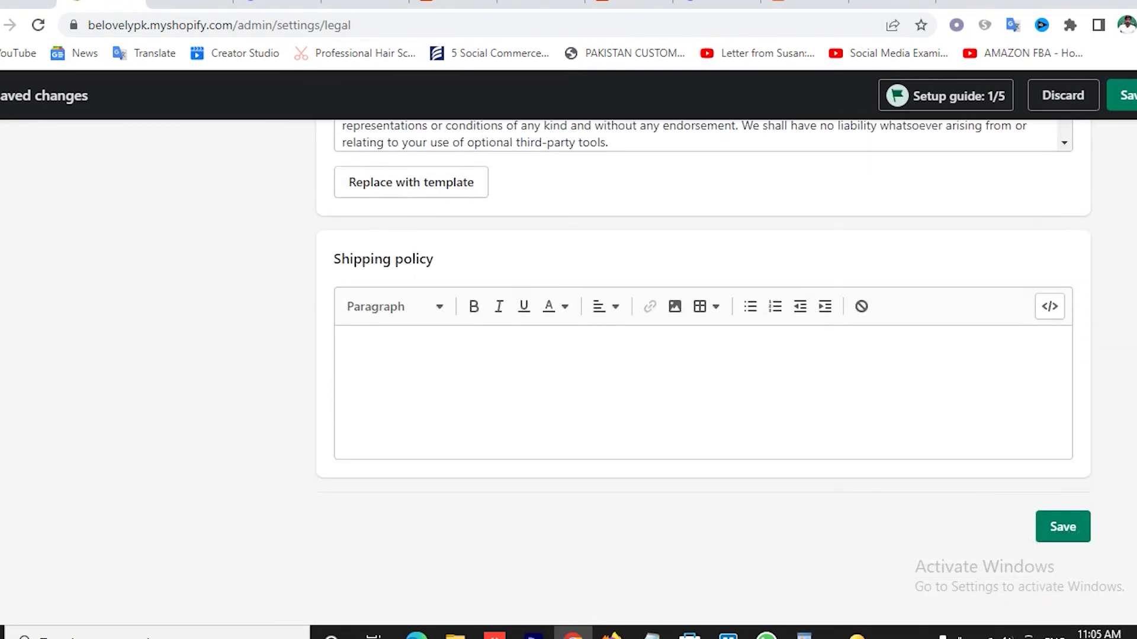
pyautogui.scroll(3, 423, 415)
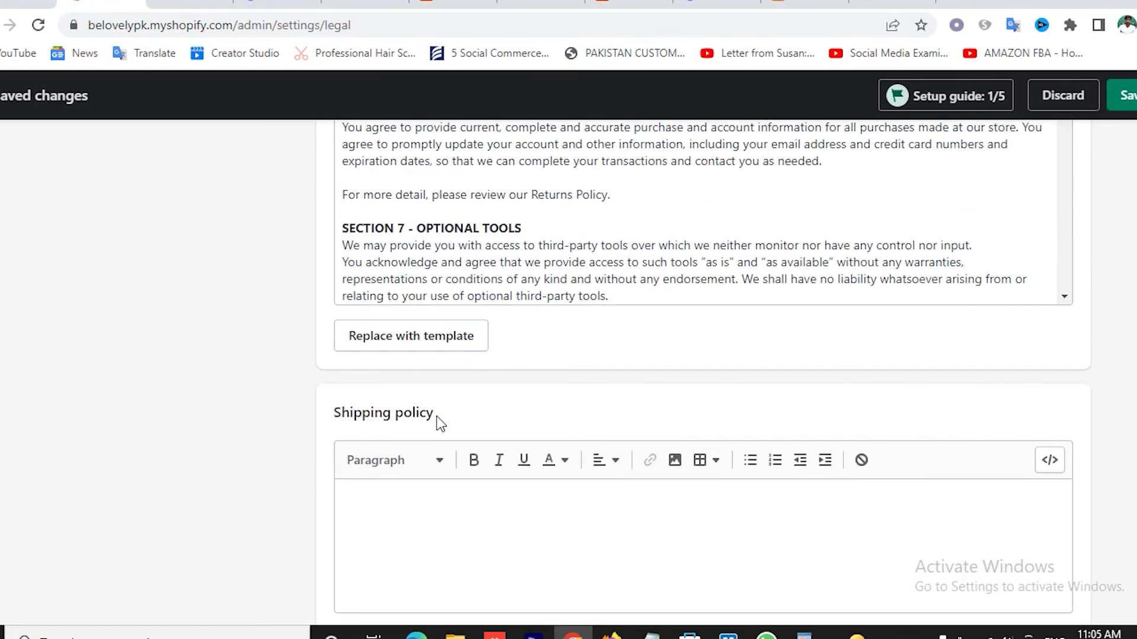
pyautogui.scroll(-3, 435, 417)
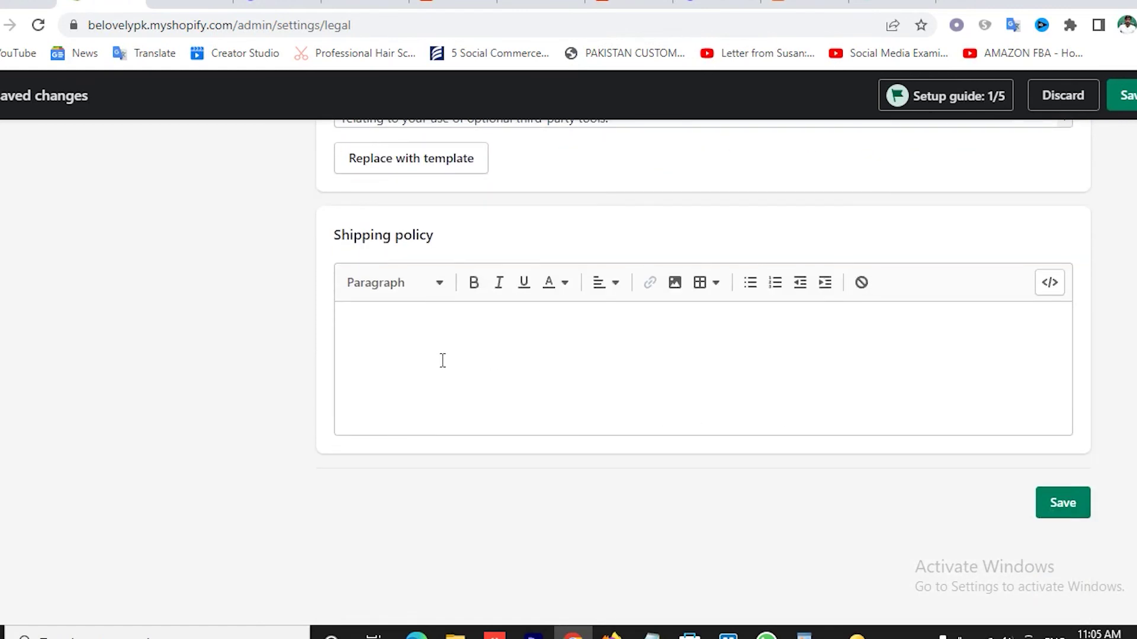
# - Leave the Shipping policy blank and save the Refund, Privacy and Terms of service policies
pyautogui.click(367, 320)
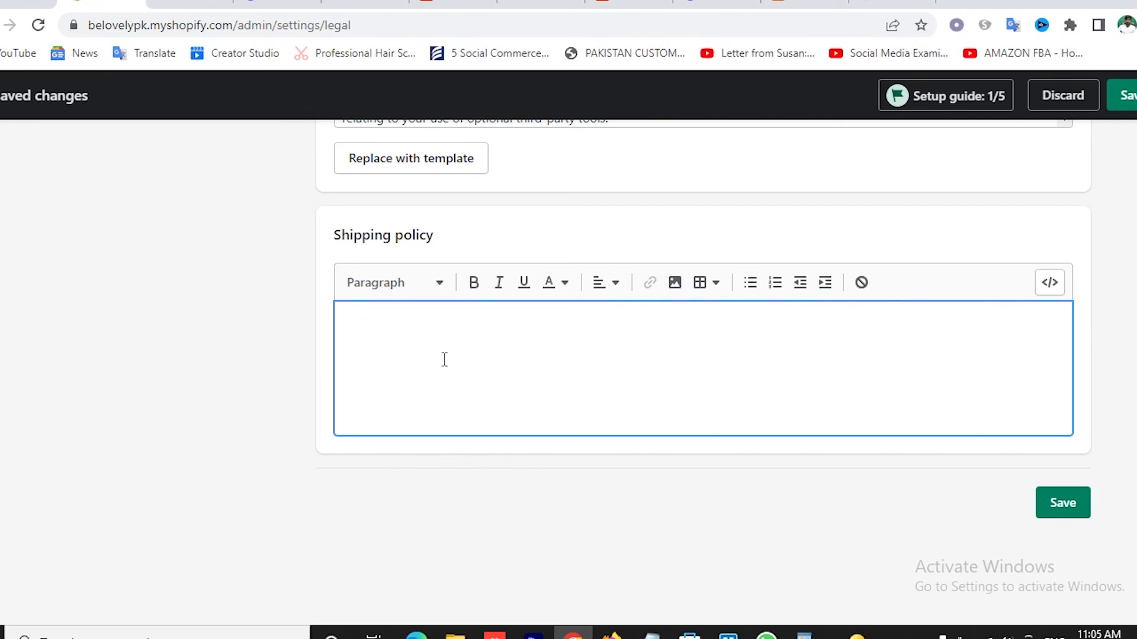
pyautogui.click(1063, 503)
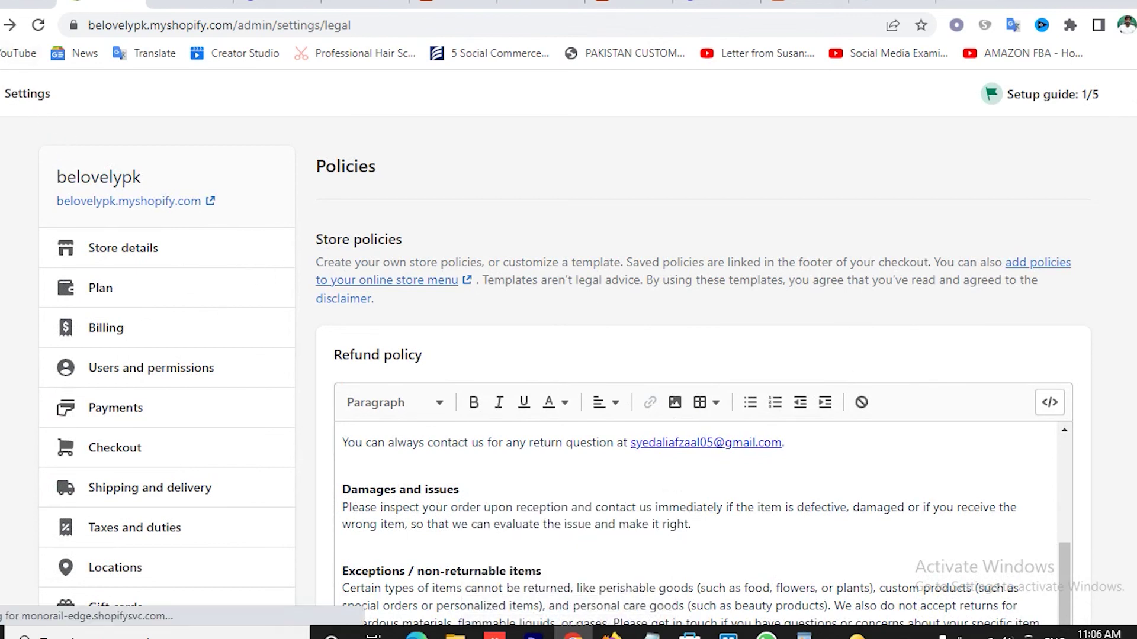
# - Open the current Sense 3.0.0 theme for customizing from Online Store > Themes
pyautogui.click(9, 83)
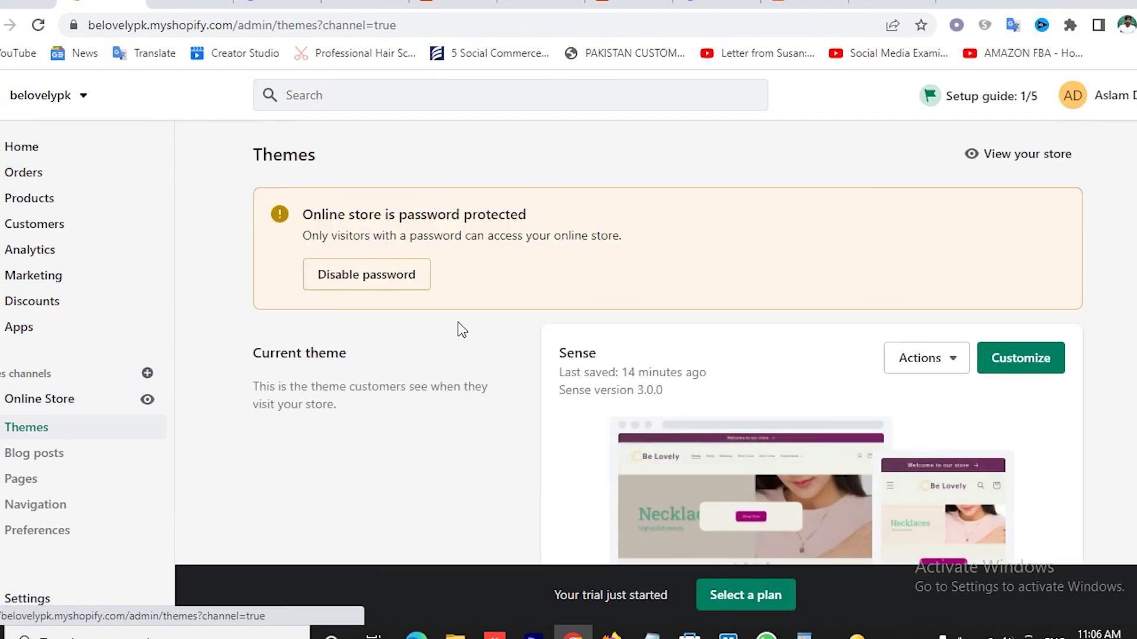
pyautogui.scroll(-6, 610, 340)
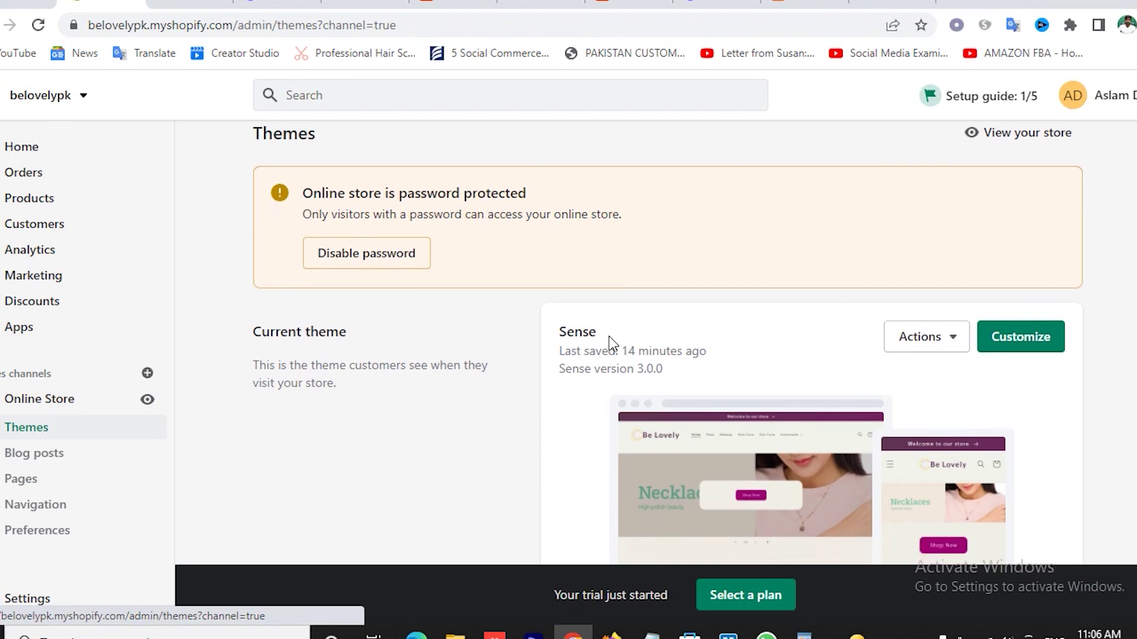
pyautogui.scroll(6, 613, 344)
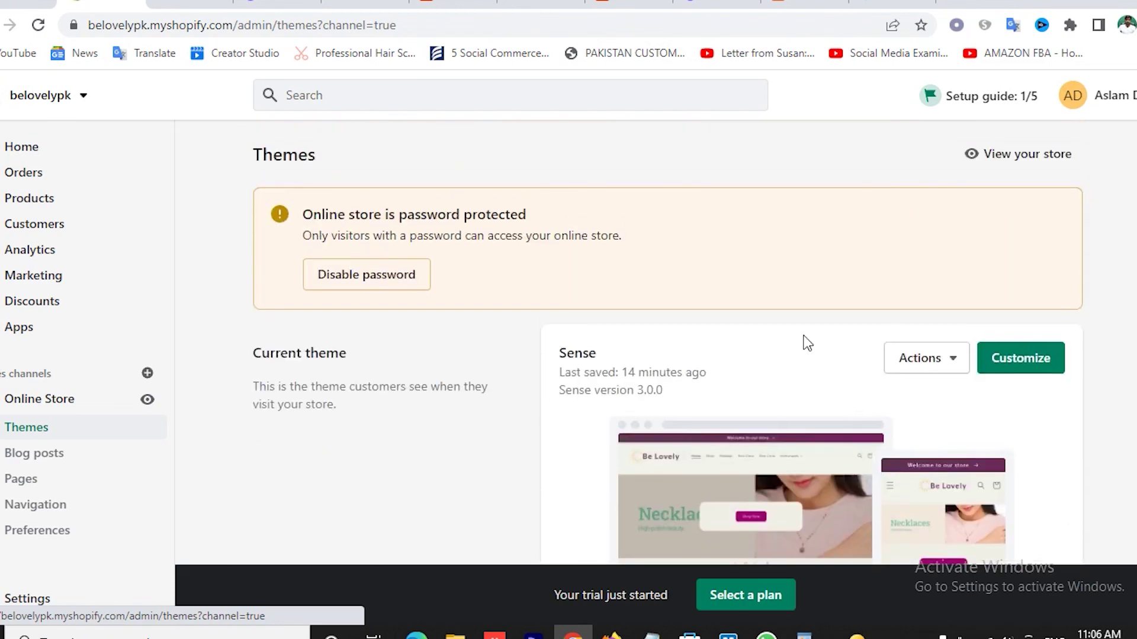
pyautogui.click(1034, 370)
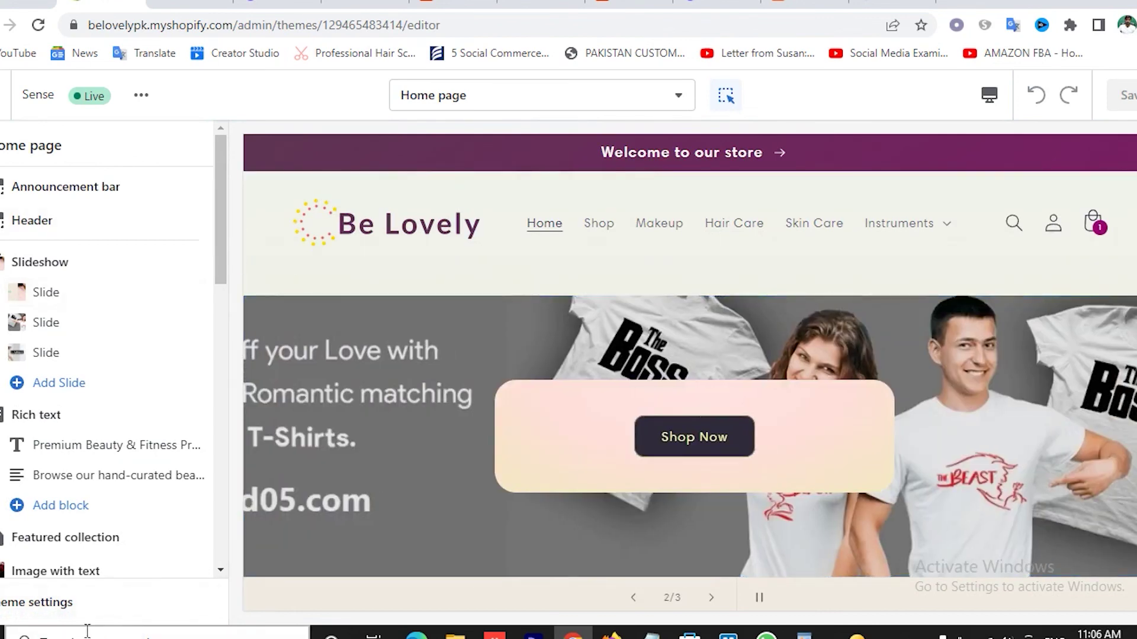
# - Open Theme settings and inspect the Accent 1 colour (#9B046F) without changing it
pyautogui.click(27, 609)
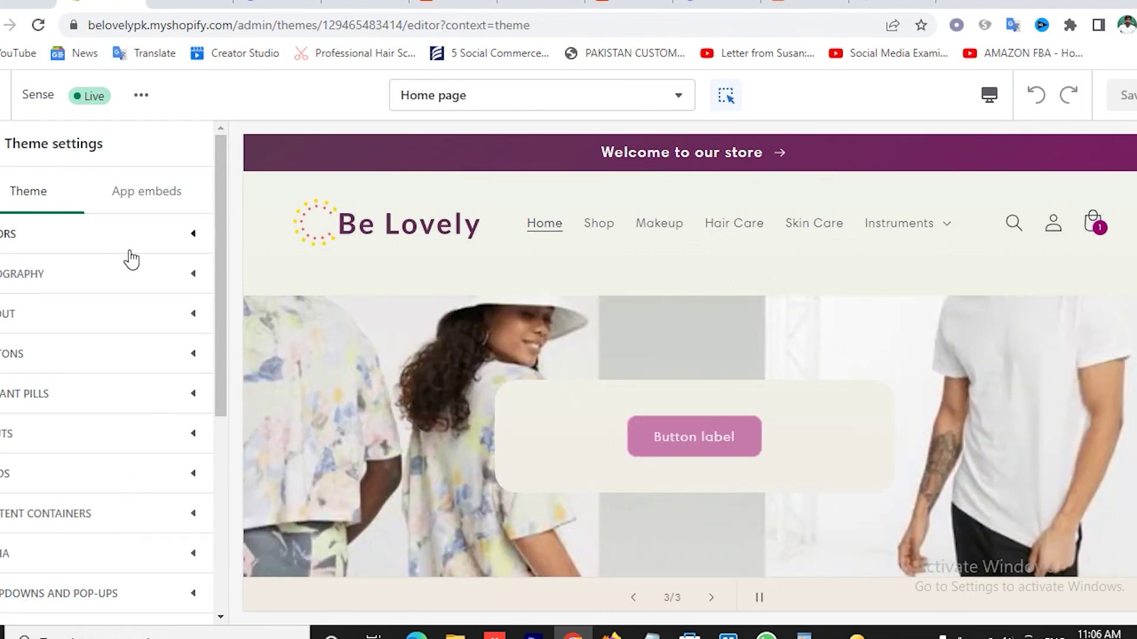
pyautogui.click(65, 245)
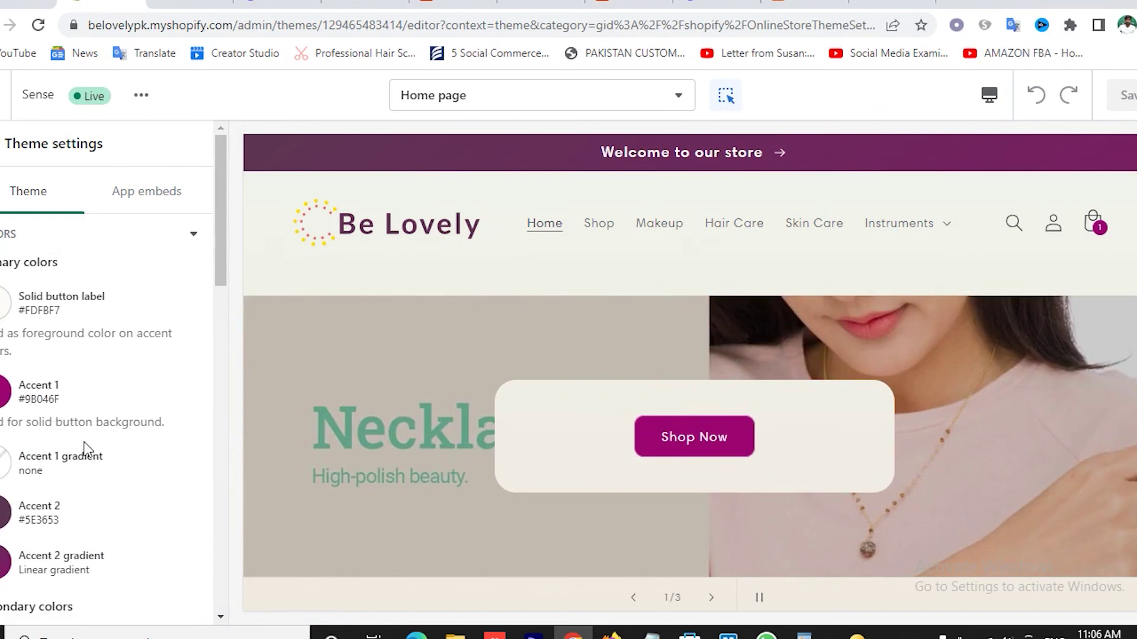
pyautogui.scroll(-4, 84, 448)
pyautogui.scroll(4, 89, 444)
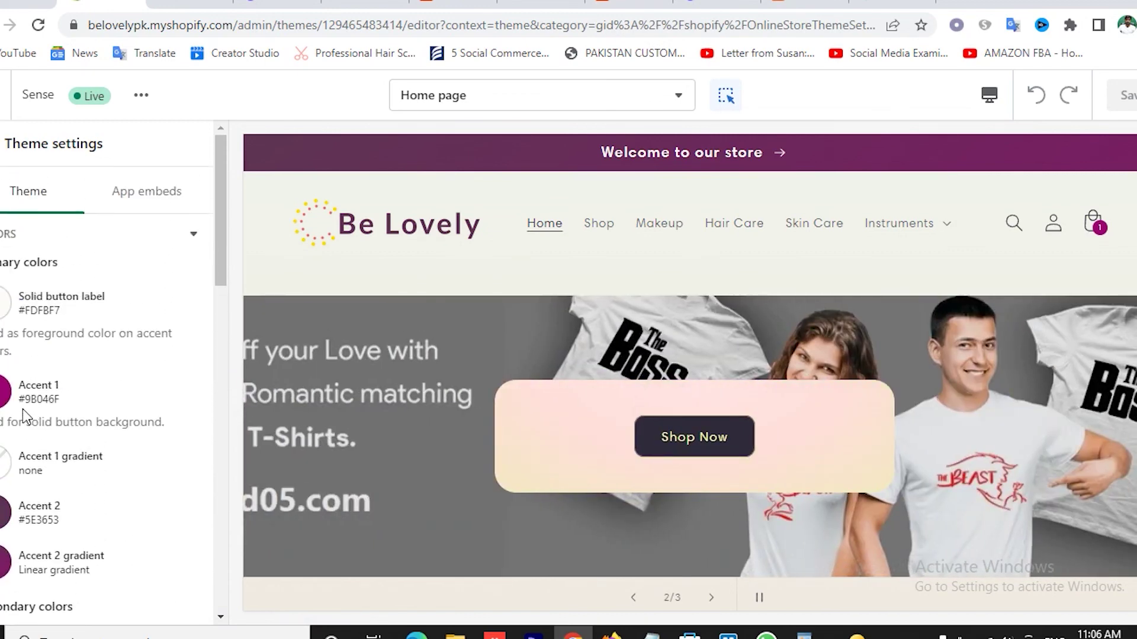
pyautogui.click(33, 388)
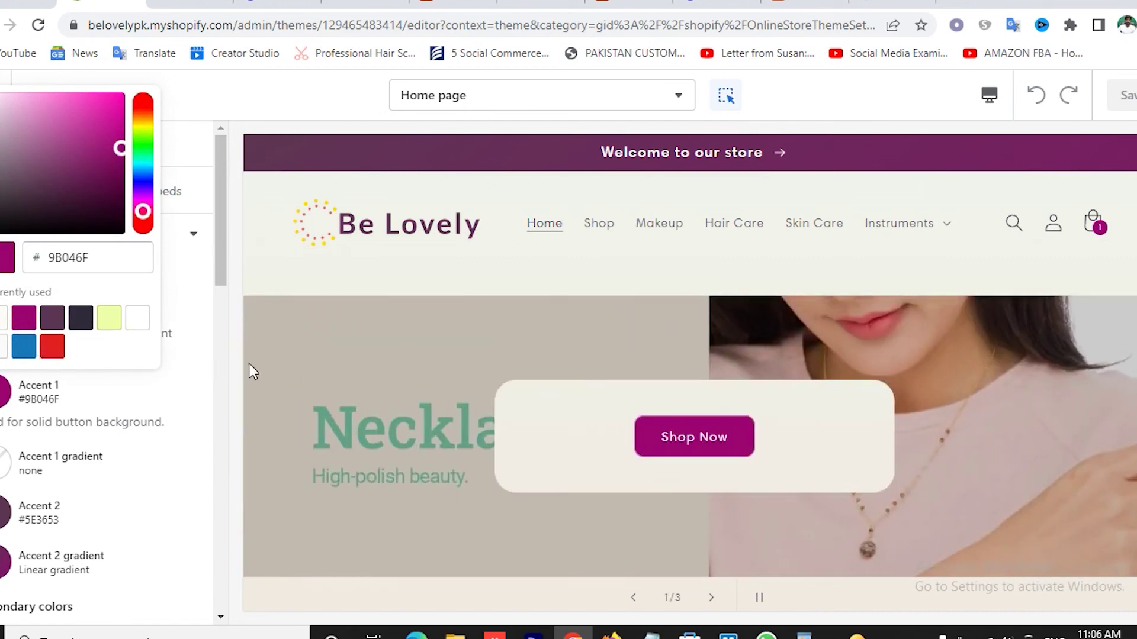
pyautogui.click(291, 337)
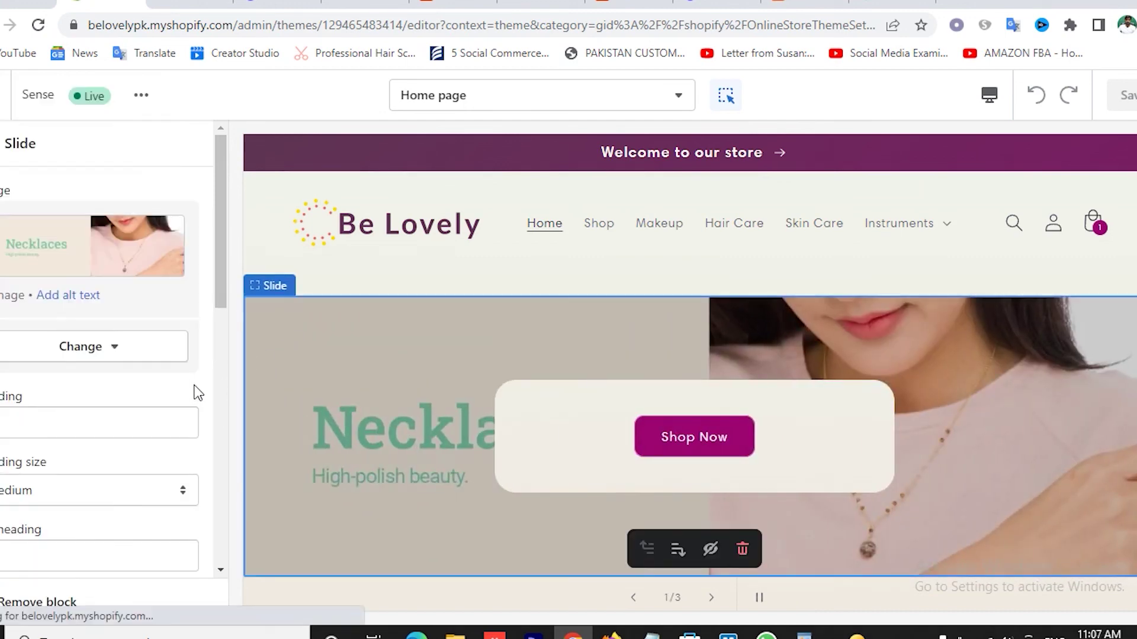
# - Review the Colors settings again, then go back to the Home page sections and reopen Theme settings
pyautogui.scroll(-3, 162, 435)
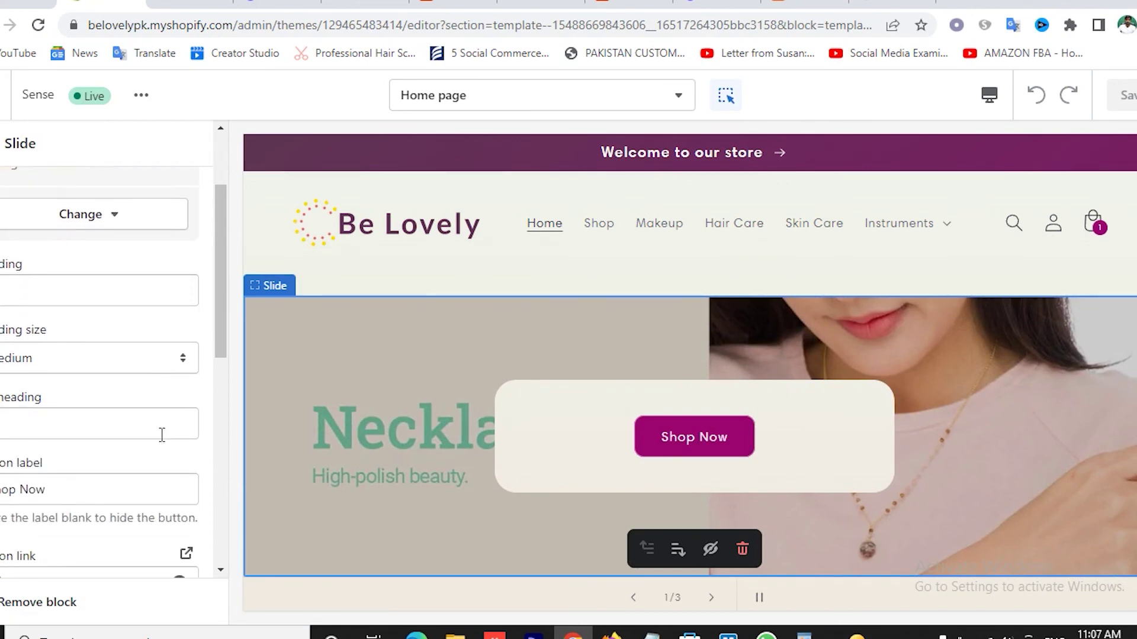
pyautogui.click(3, 177)
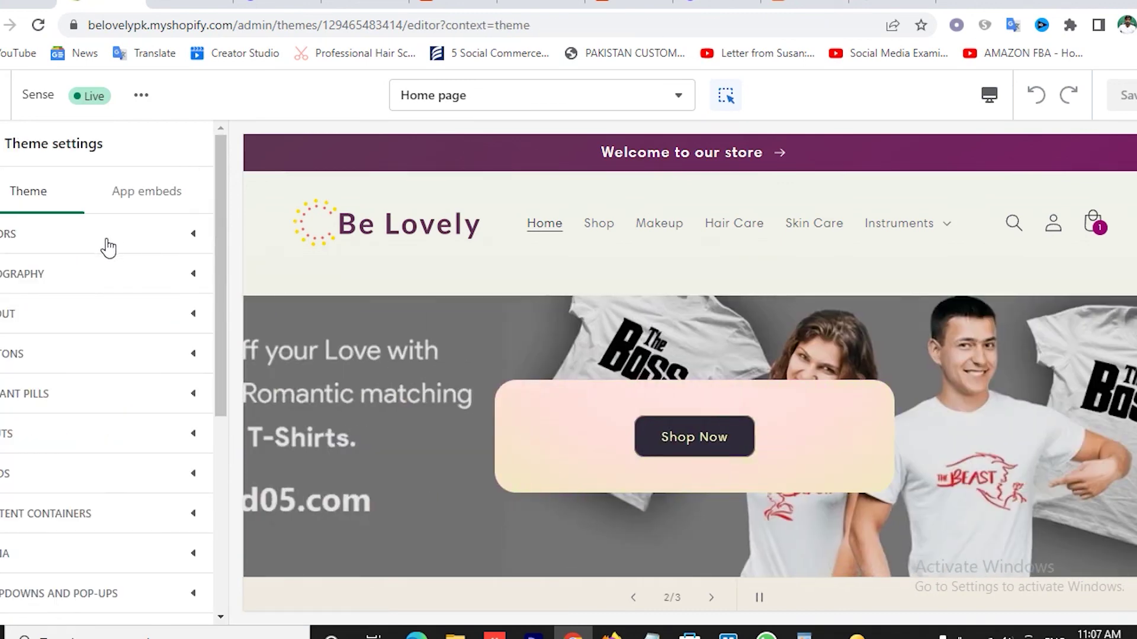
pyautogui.click(104, 245)
pyautogui.scroll(-6, 113, 315)
pyautogui.scroll(10, 112, 315)
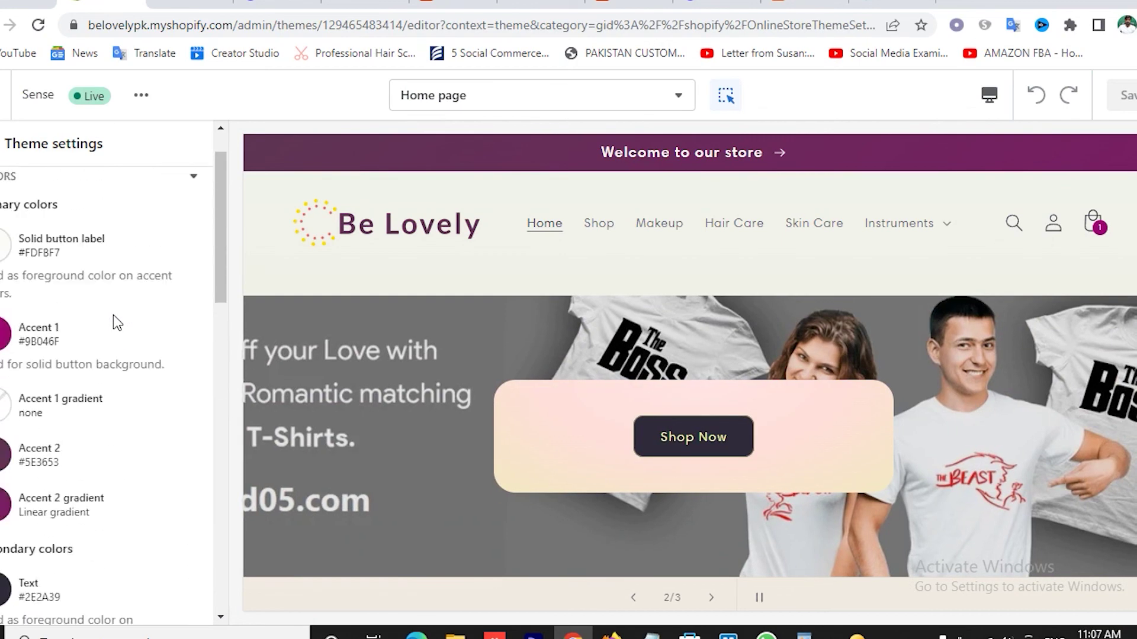
pyautogui.click(3, 143)
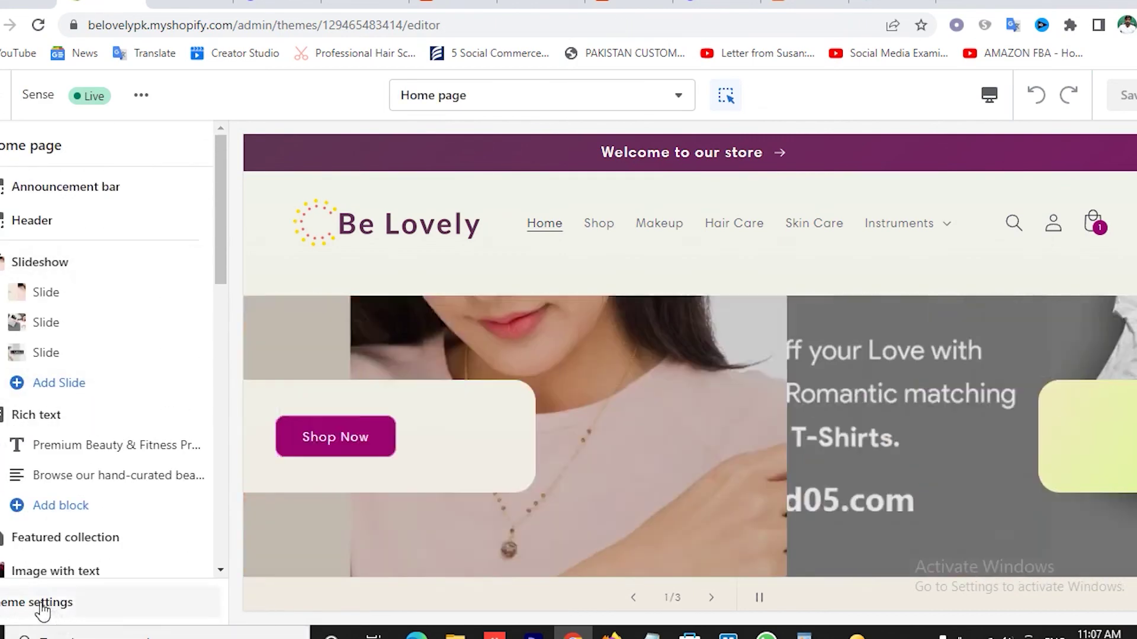
pyautogui.click(40, 603)
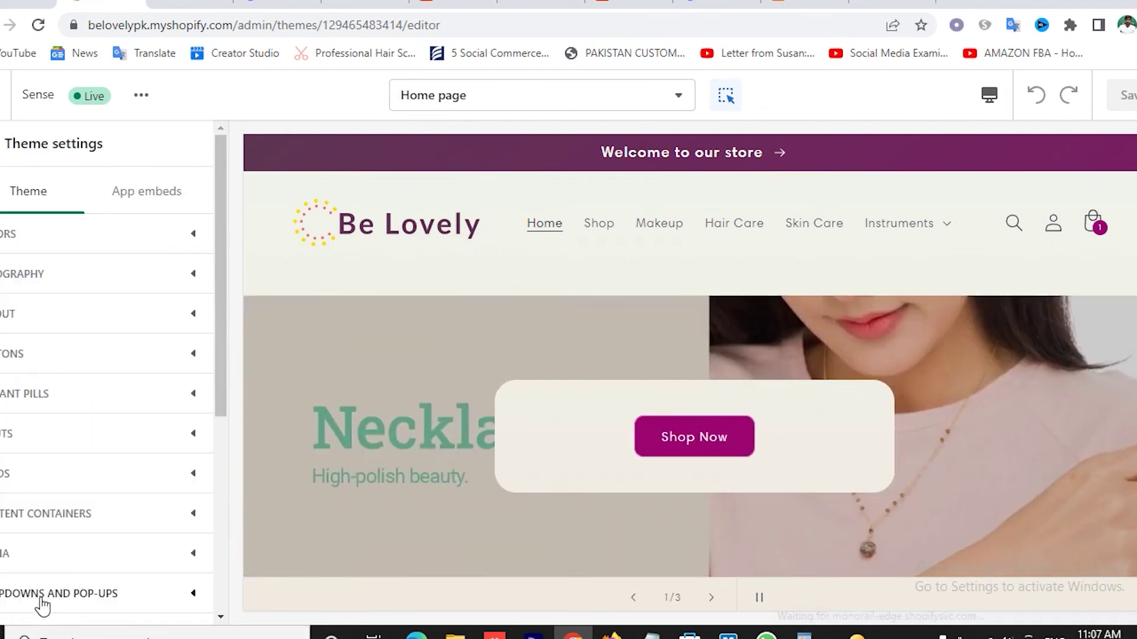
# - Review Typography (Harmonia Sans body at 100%, headings at 130%) and scroll to the Social Media section
pyautogui.click(39, 285)
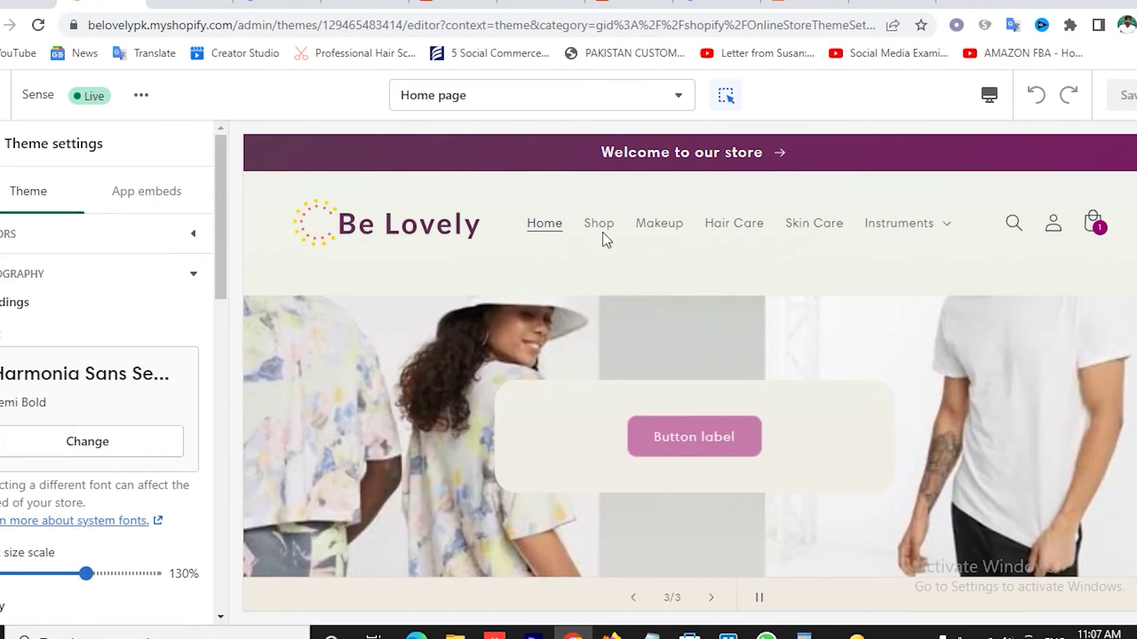
pyautogui.scroll(-2, 93, 391)
pyautogui.scroll(-10, 88, 364)
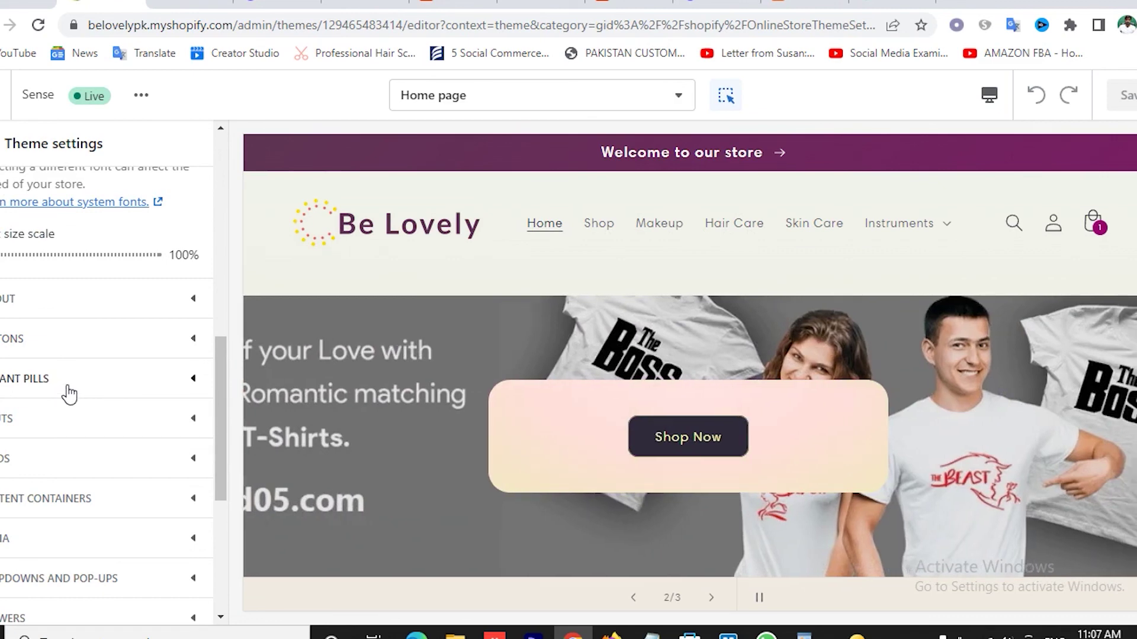
pyautogui.scroll(-3, 71, 391)
pyautogui.scroll(-2, 80, 395)
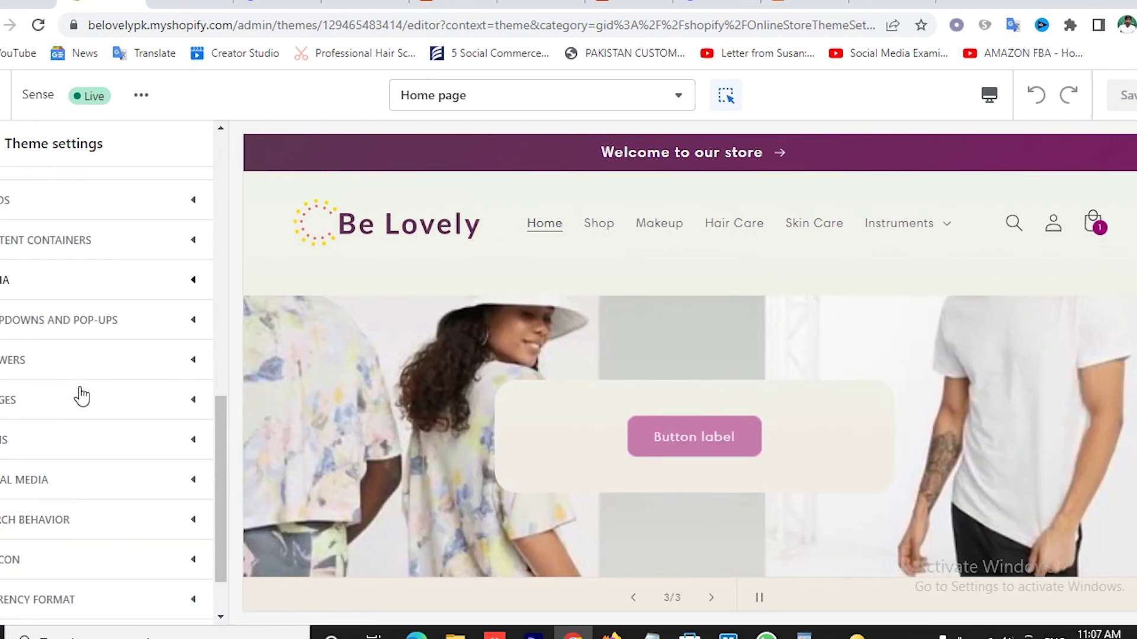
pyautogui.scroll(2, 63, 298)
pyautogui.scroll(2, 65, 305)
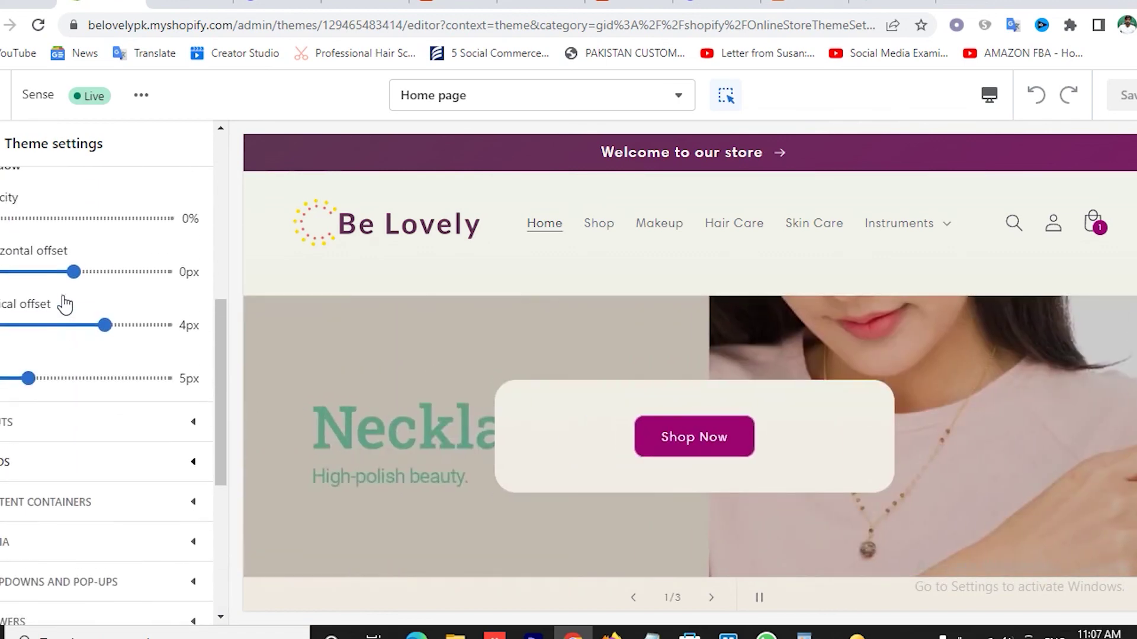
pyautogui.scroll(-5, 95, 383)
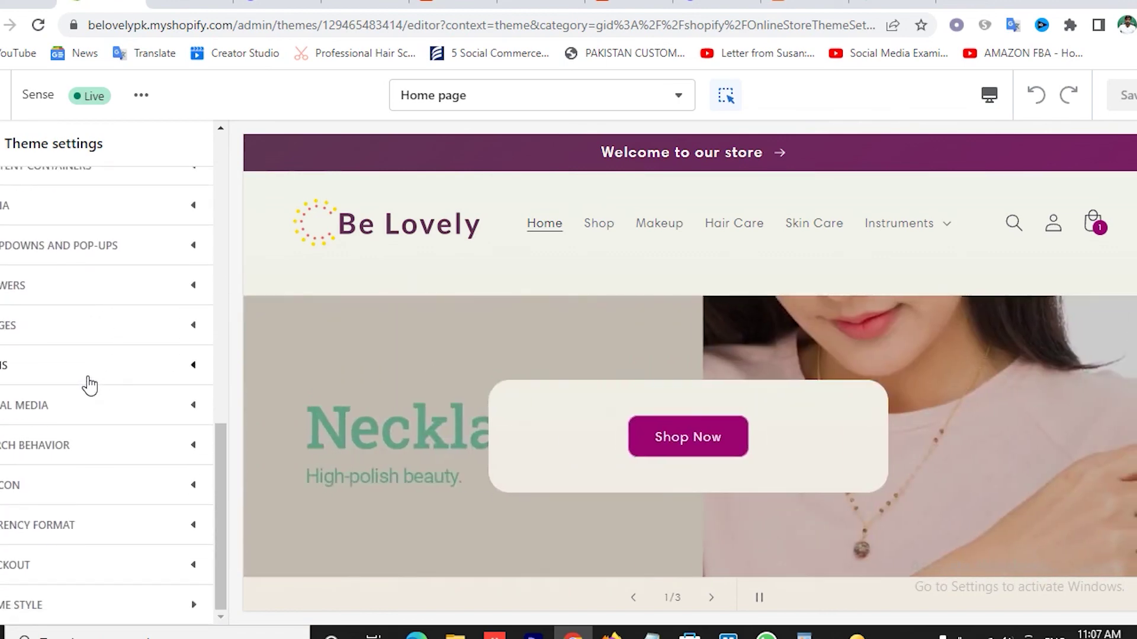
pyautogui.click(73, 412)
pyautogui.scroll(-2, 160, 452)
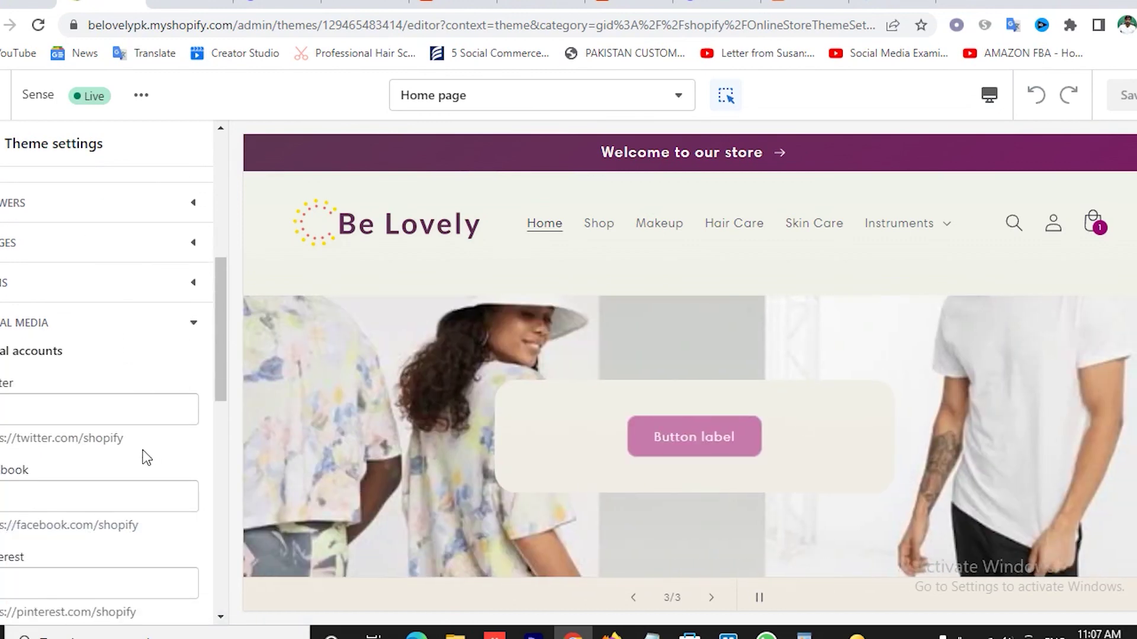
pyautogui.moveTo(15, 436); pyautogui.dragTo(160, 447)
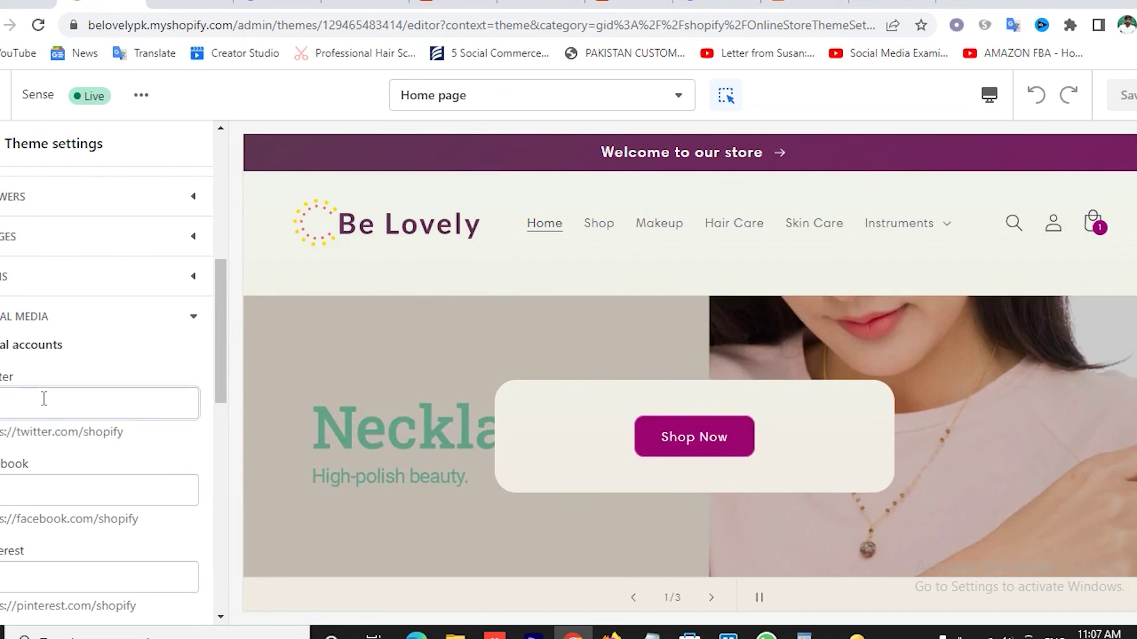
pyautogui.click(44, 399)
pyautogui.write('https://twitter.com/shopify')
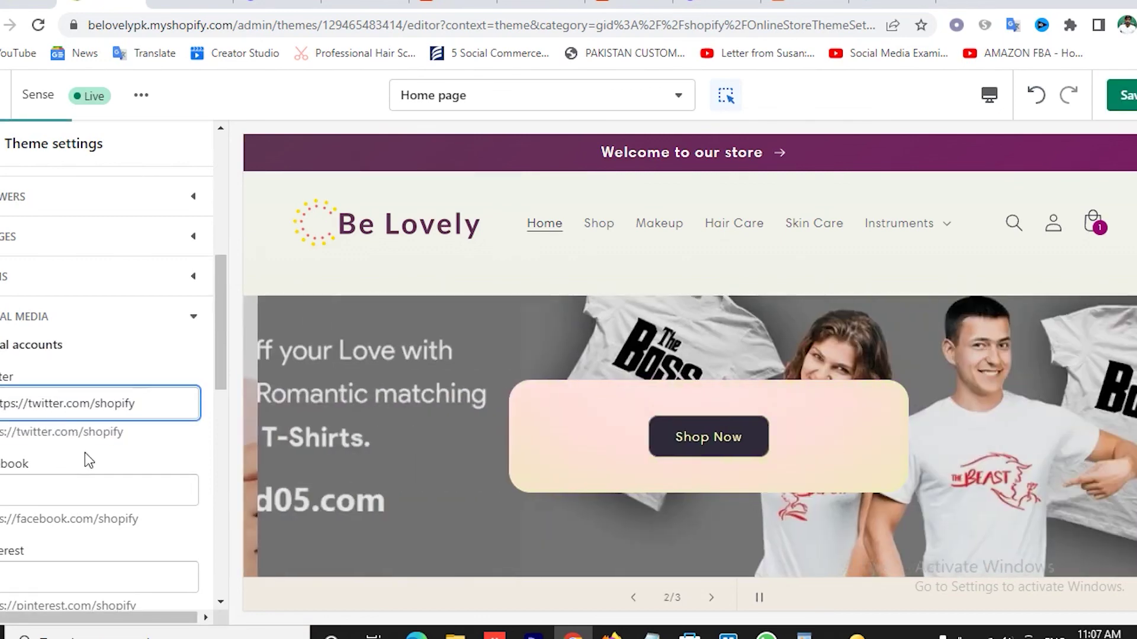
pyautogui.scroll(-2, 84, 453)
pyautogui.moveTo(3, 430); pyautogui.dragTo(161, 433)
pyautogui.click(83, 407)
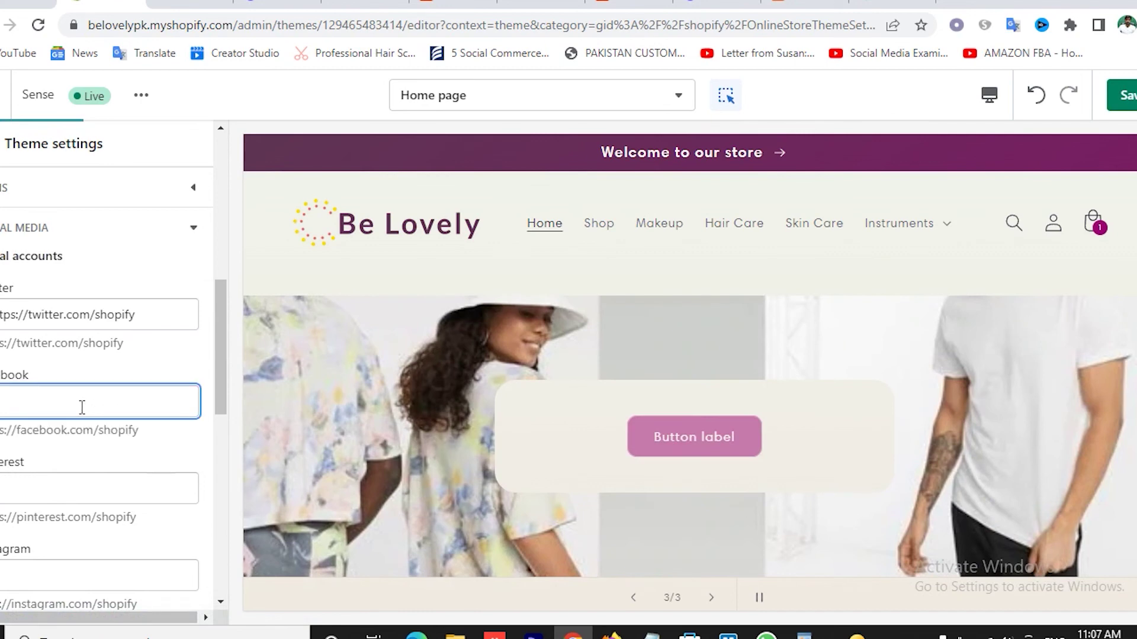
pyautogui.write('https://facebook.com/shopify')
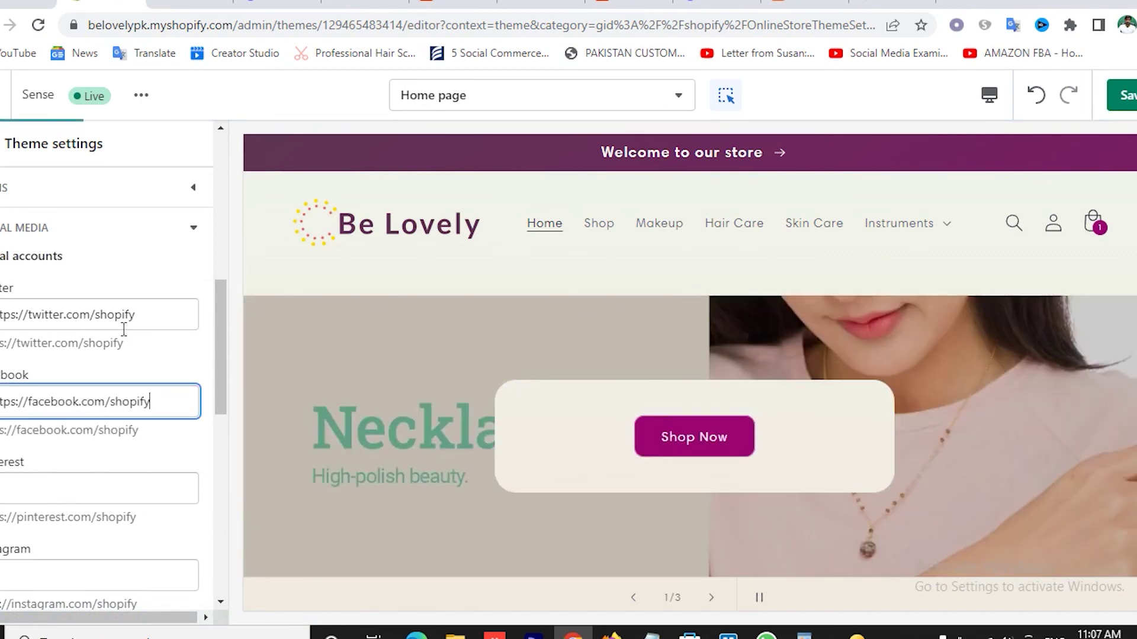